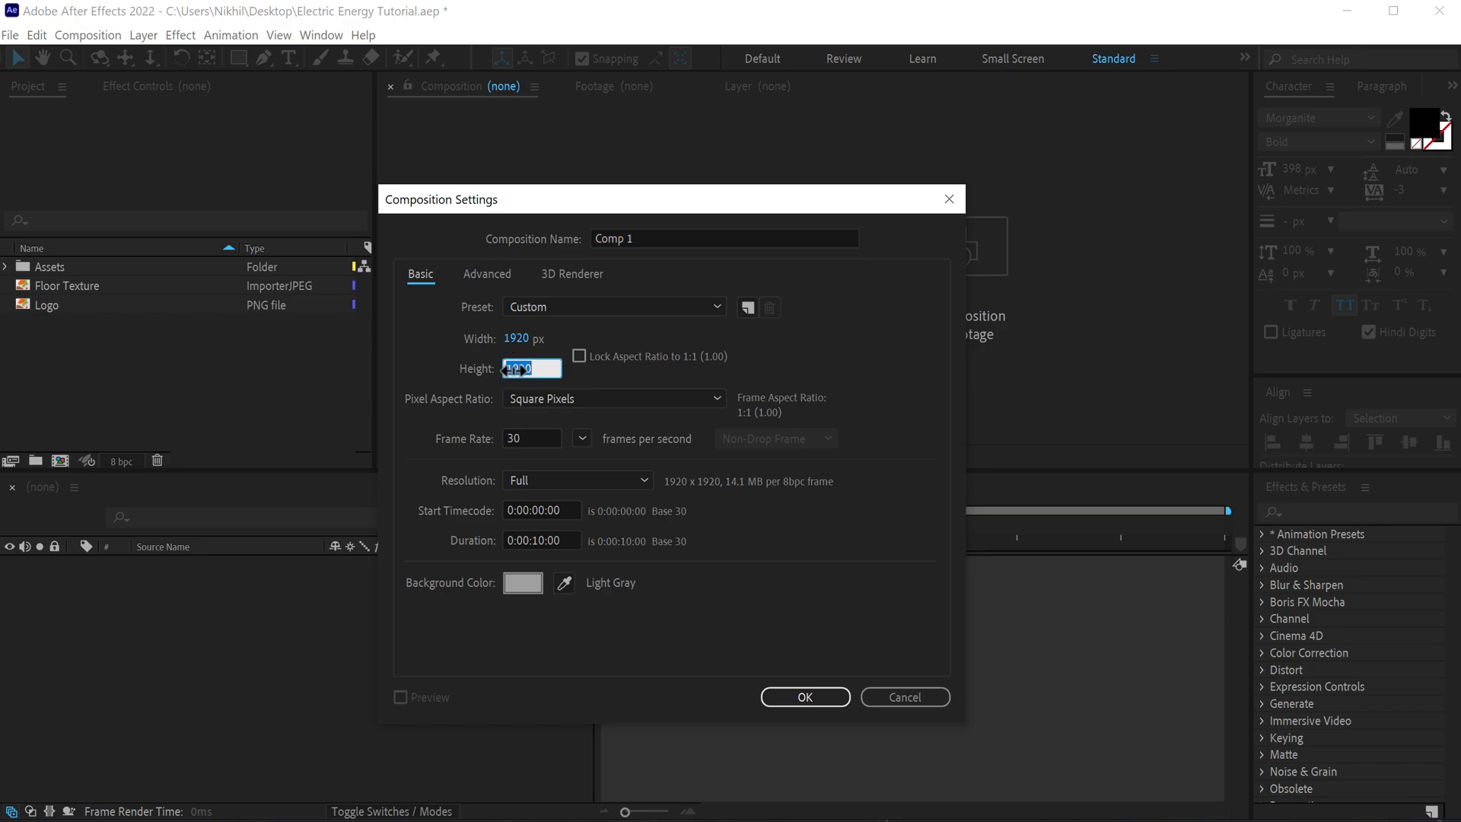
- Create a composition named Render with a height of 1080 px and a black background (000000)
{"action": "type", "text": "1080"}
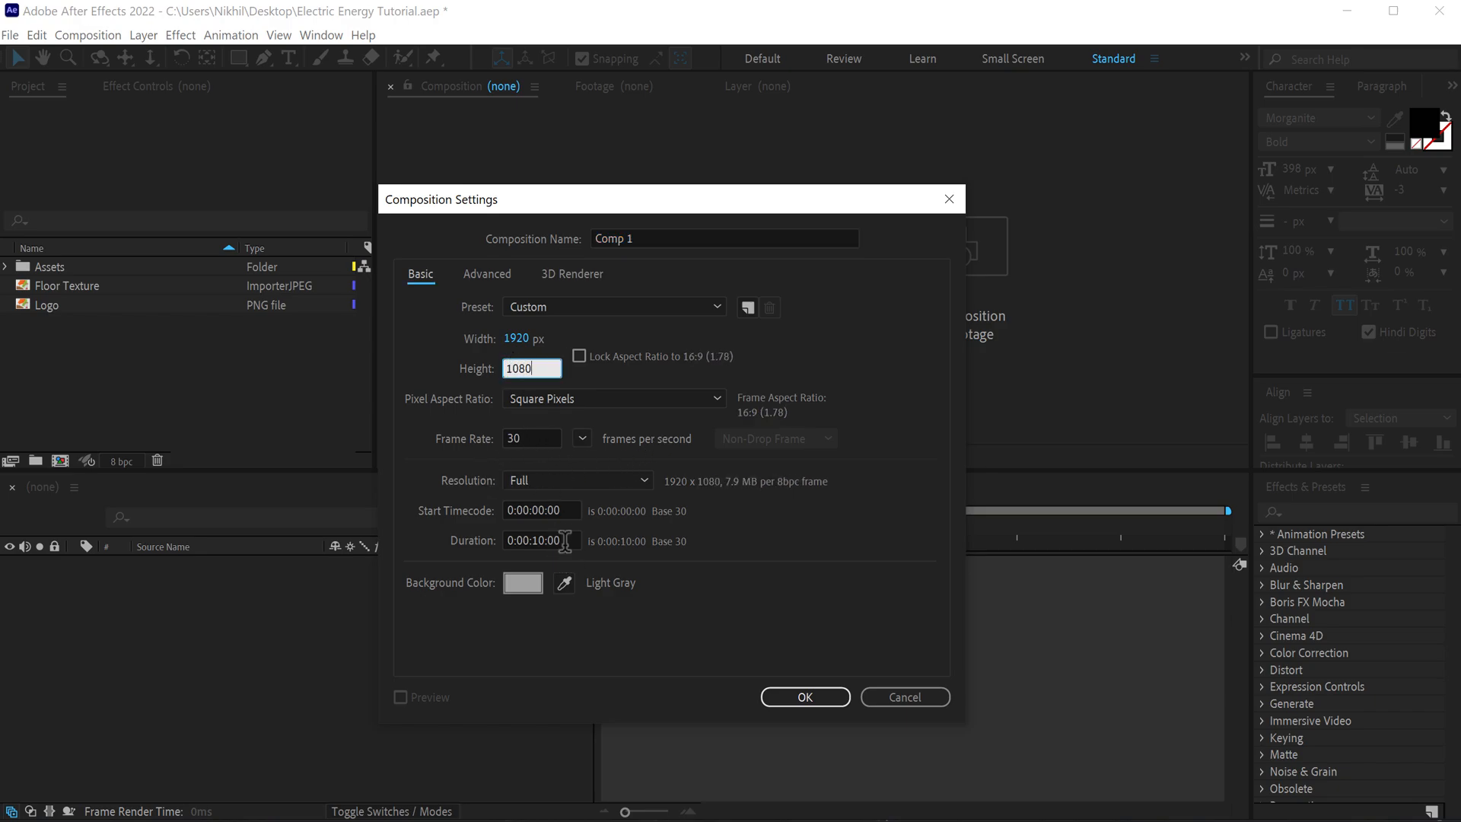
{"action": "left_click", "coordinate": [528, 583]}
{"action": "type", "text": "000000"}
{"action": "left_click", "coordinate": [493, 233]}
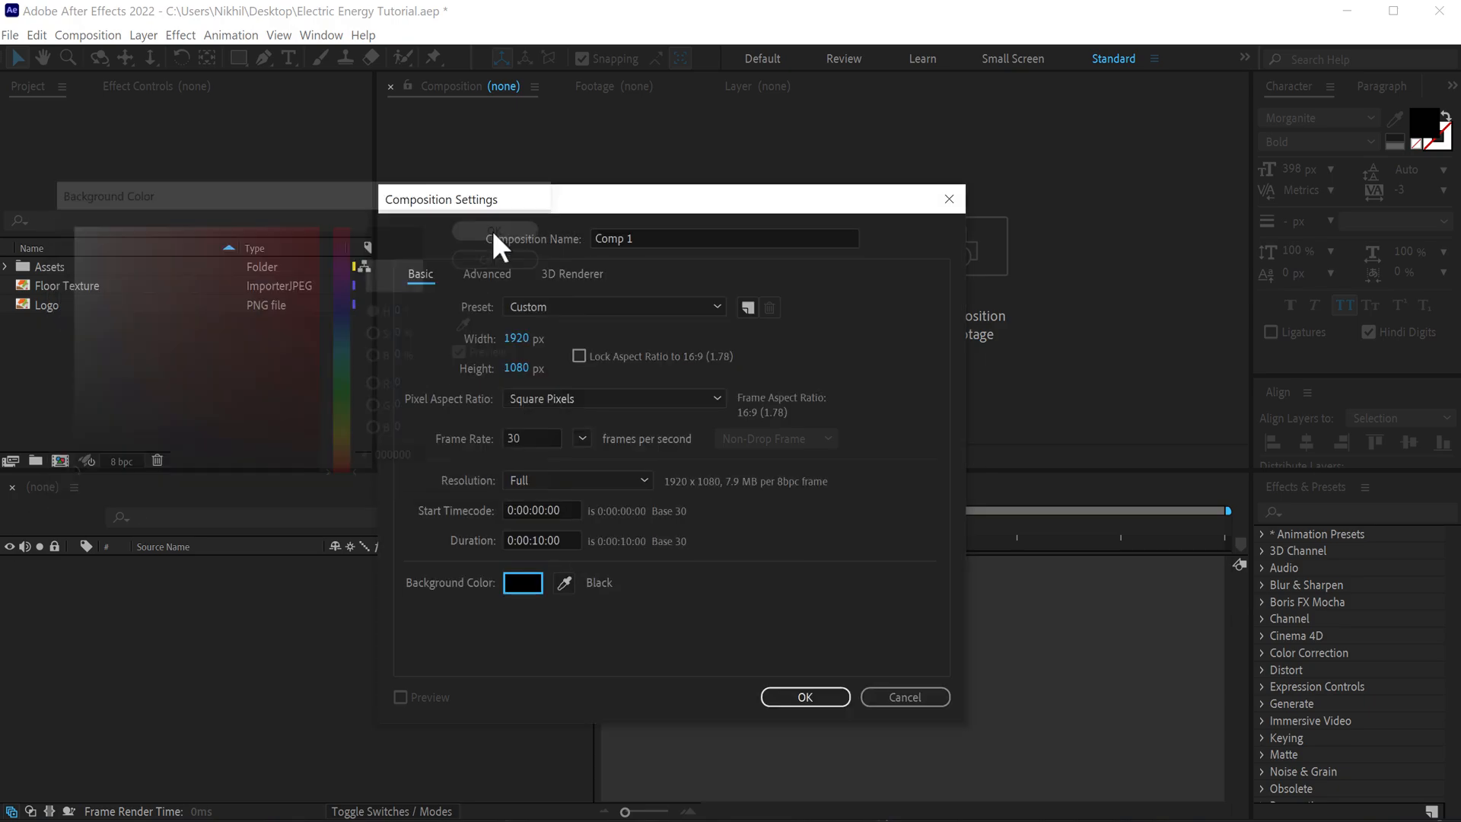
{"action": "left_click_drag", "start_coordinate": [682, 235], "coordinate": [497, 241]}
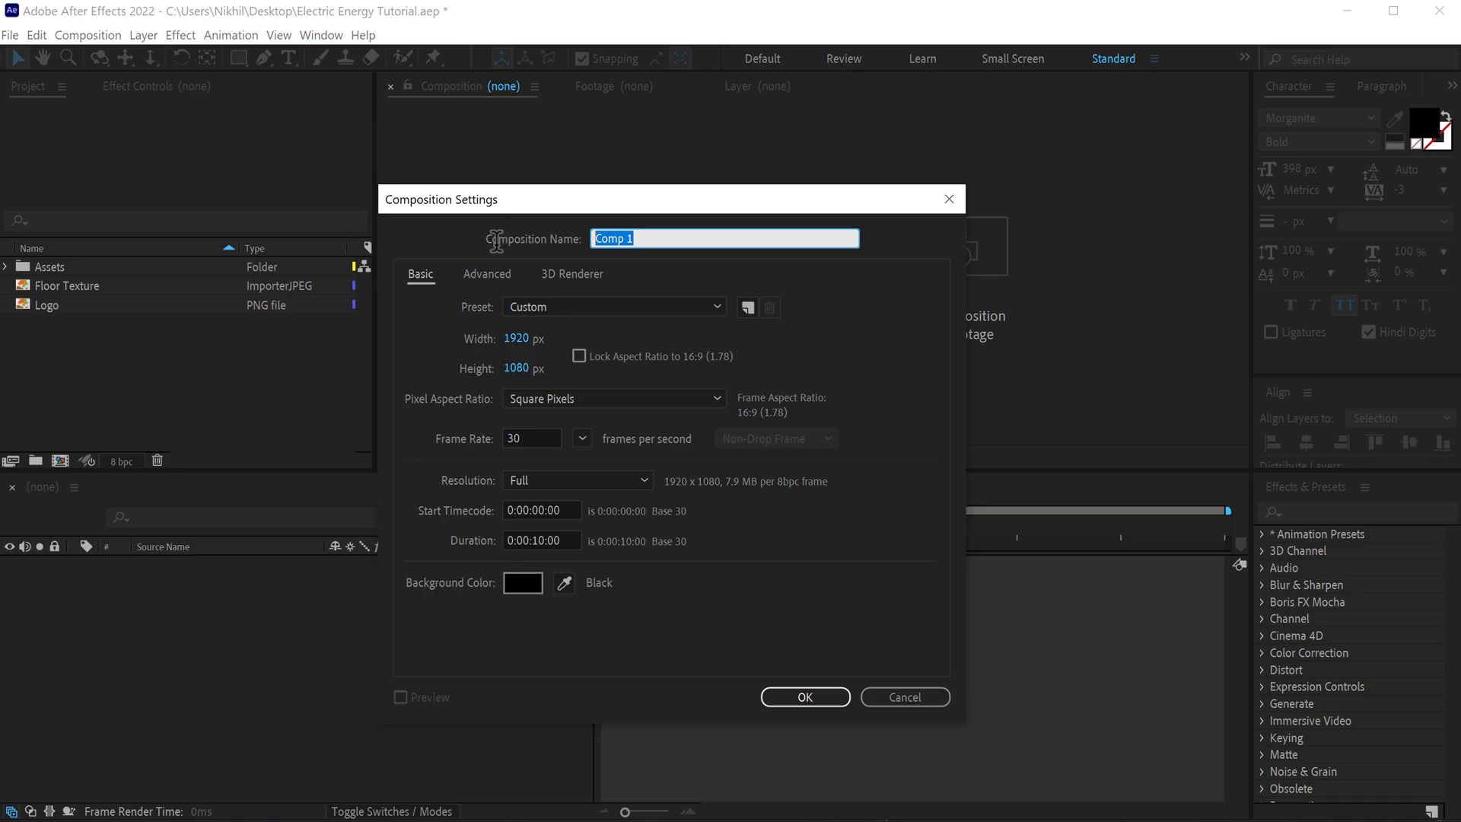
{"action": "type", "text": "Render"}
{"action": "left_click", "coordinate": [796, 694]}
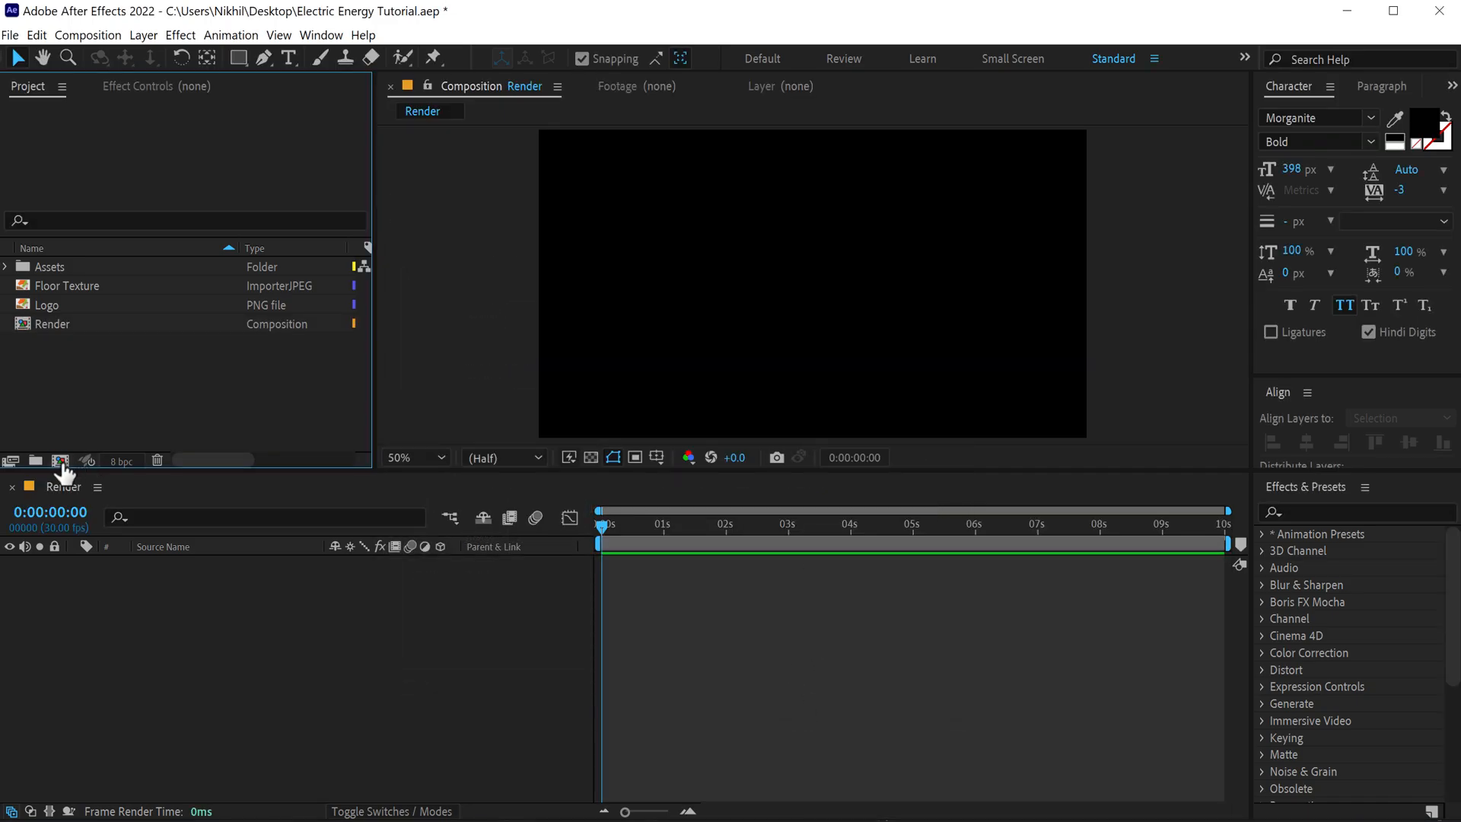
- Create a composition named Logo with the same settings and add the Logo PNG image to it
{"action": "left_click", "coordinate": [60, 462]}
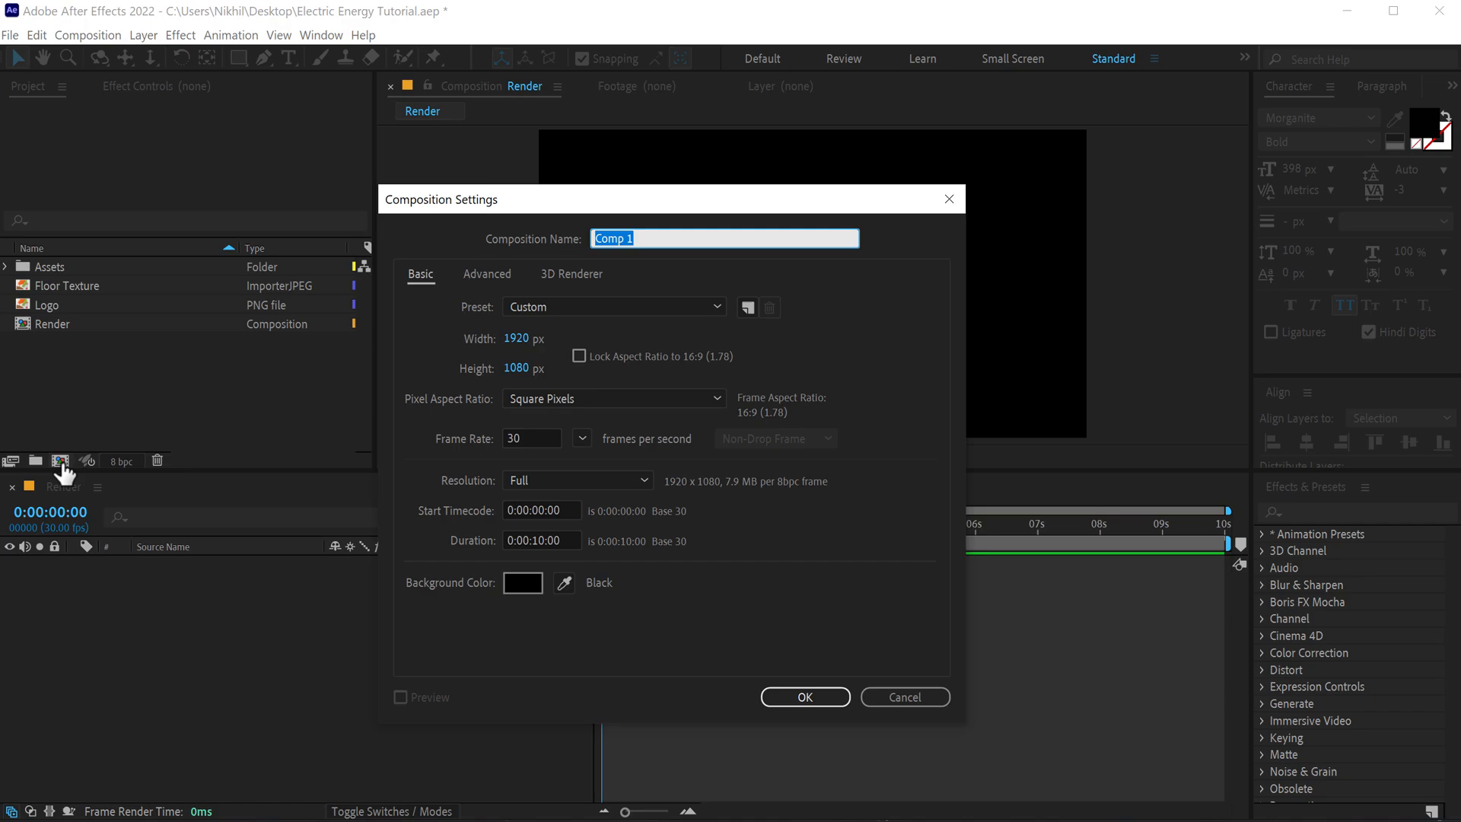
{"action": "type", "text": "Logo"}
{"action": "left_click", "coordinate": [828, 692]}
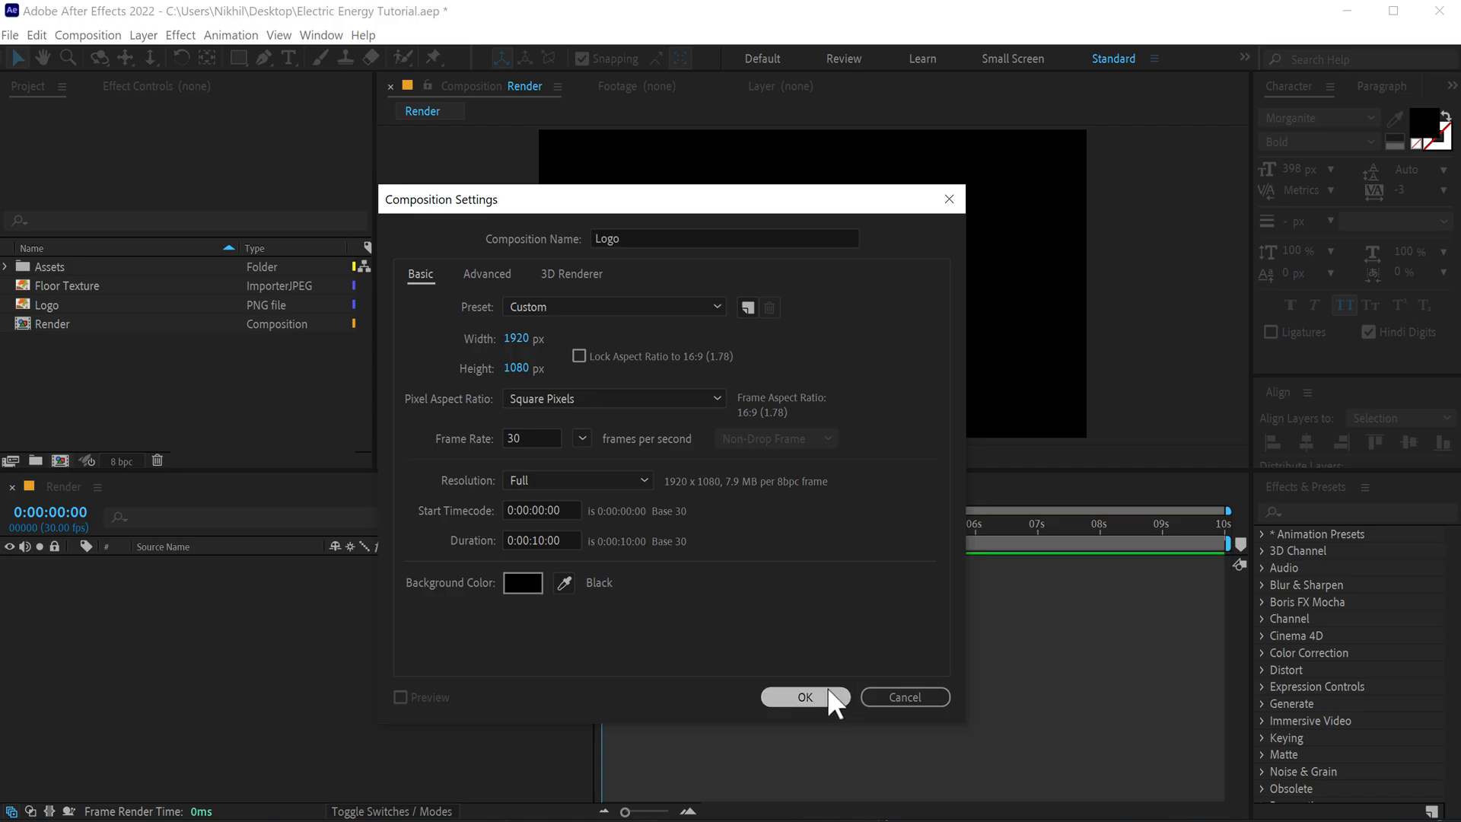
{"action": "left_click", "coordinate": [145, 387]}
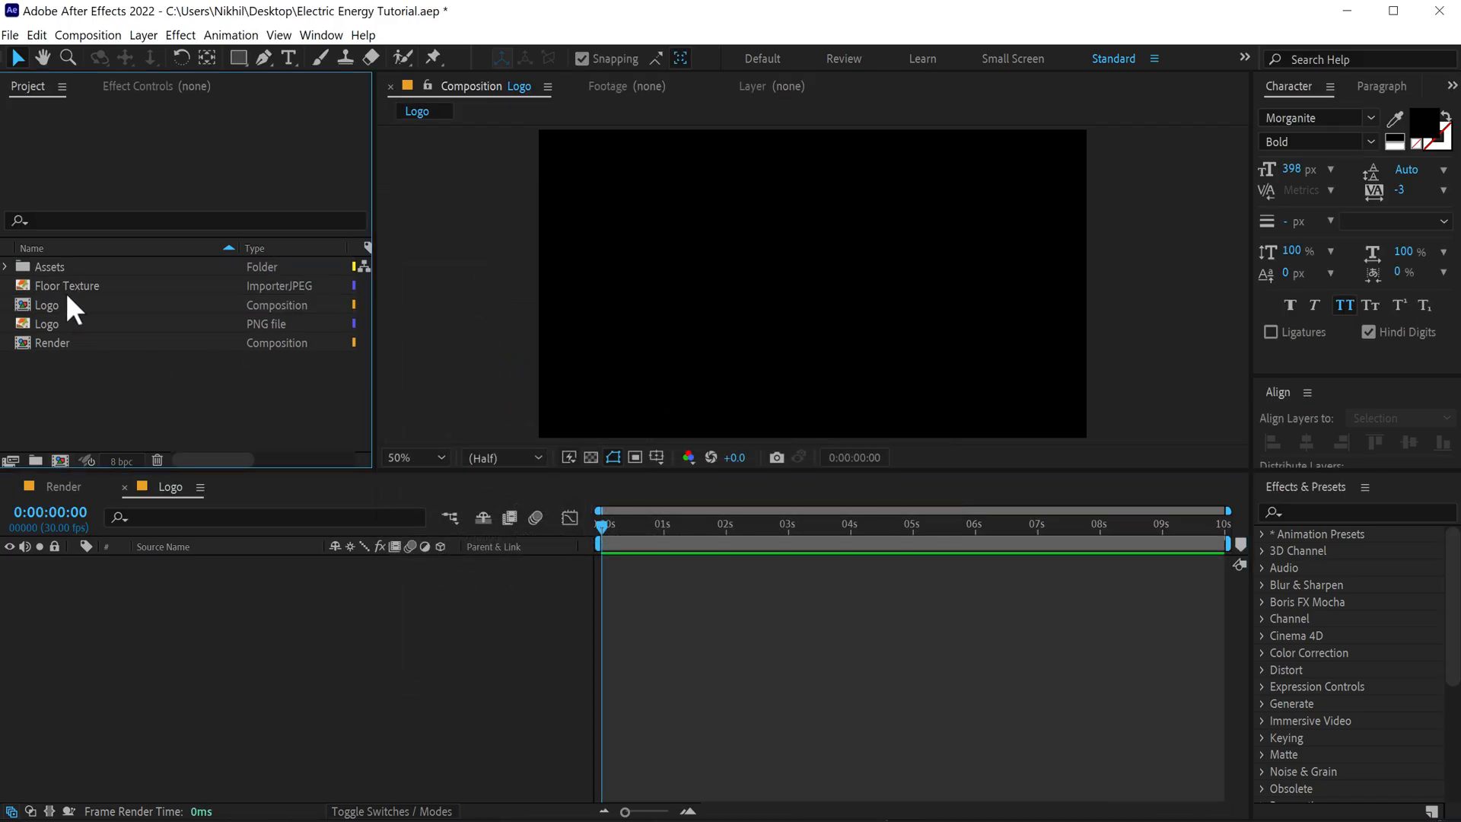
{"action": "left_click_drag", "start_coordinate": [61, 320], "coordinate": [194, 582]}
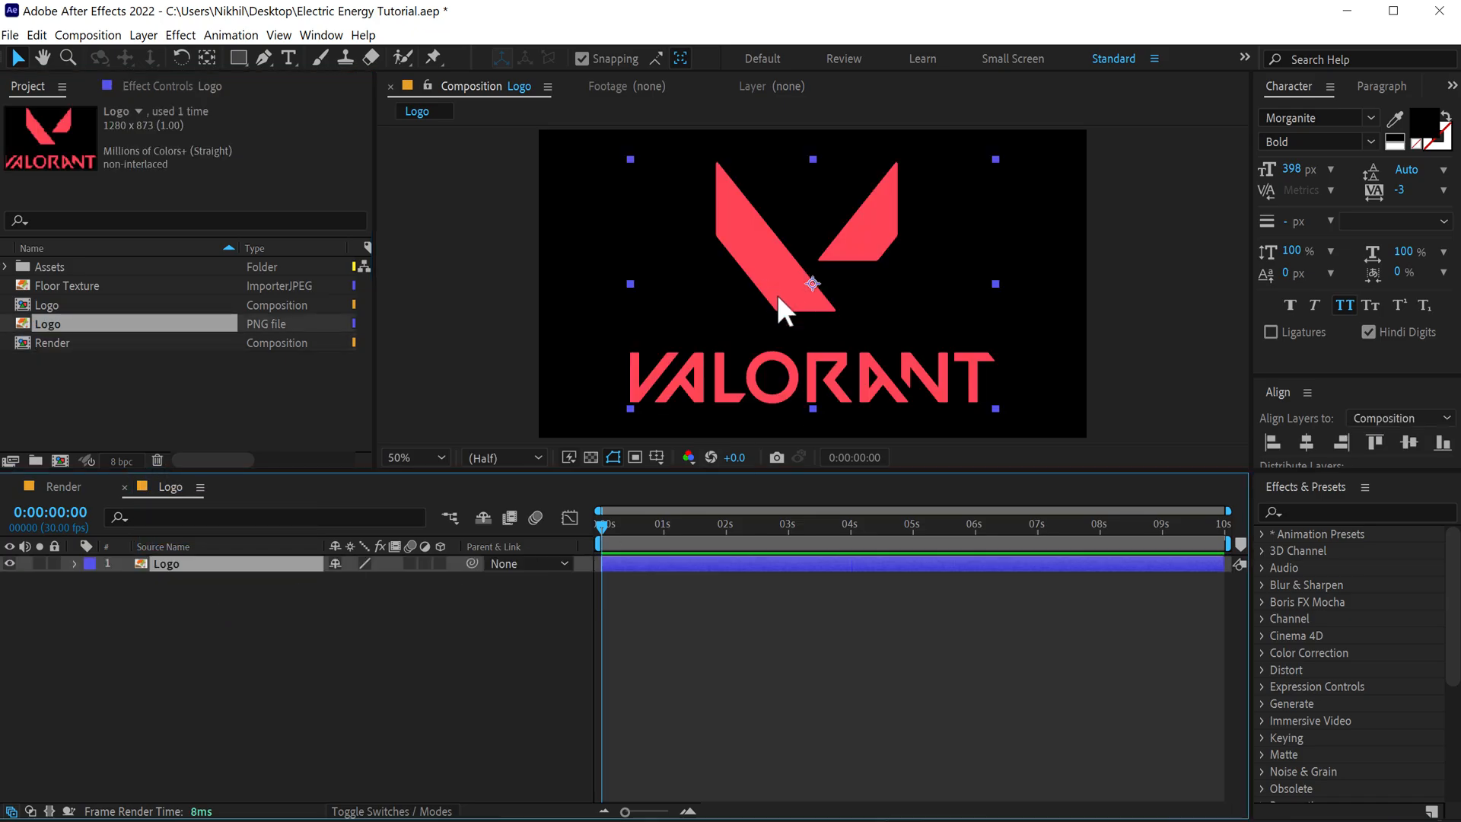
- Move the logo image upward and draw a rectangular mask around it so only the VALORANT wordmark is kept
{"action": "left_click_drag", "start_coordinate": [778, 295], "coordinate": [750, 194]}
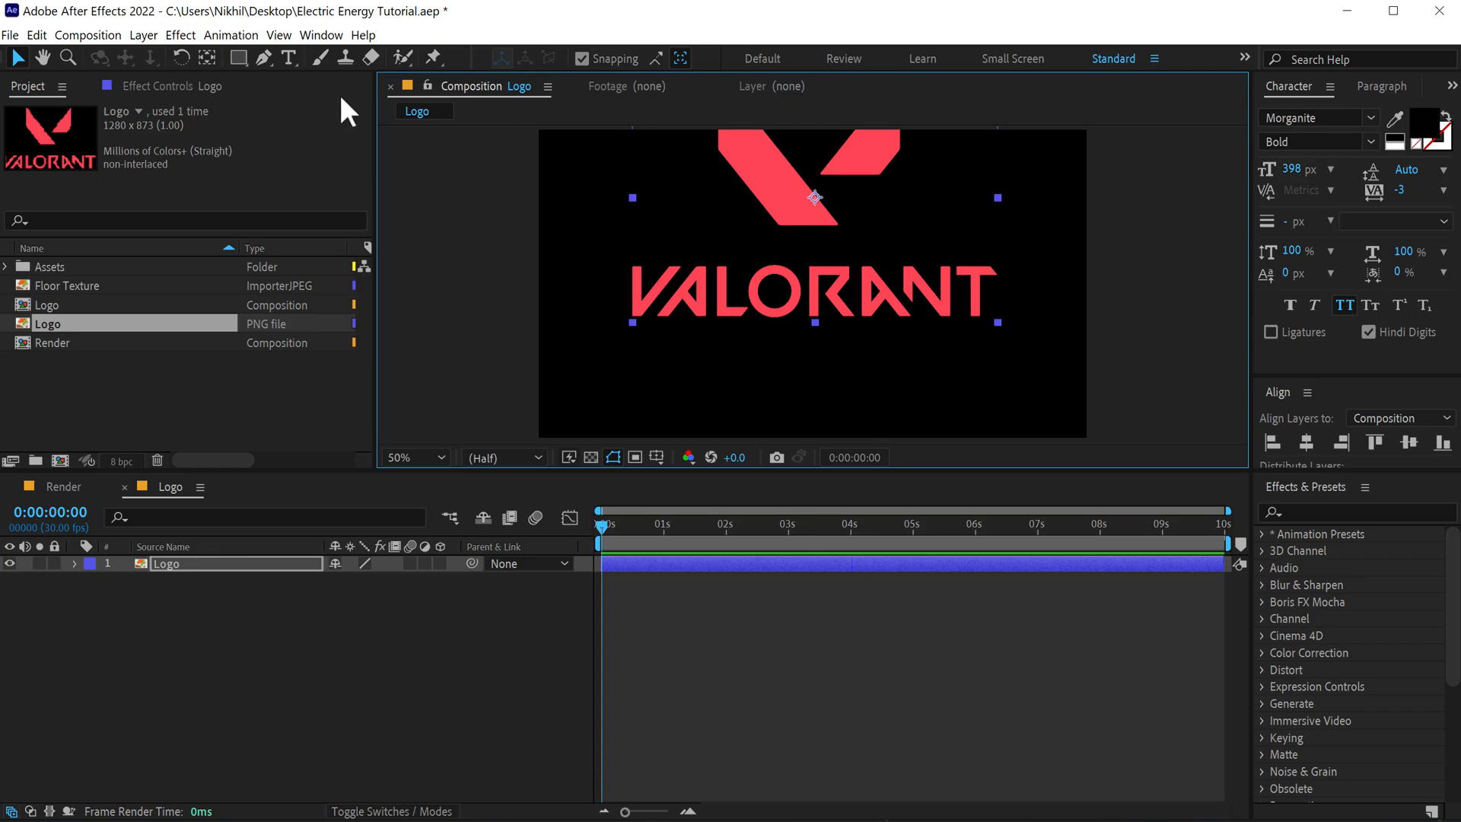
{"action": "left_click", "coordinate": [238, 57]}
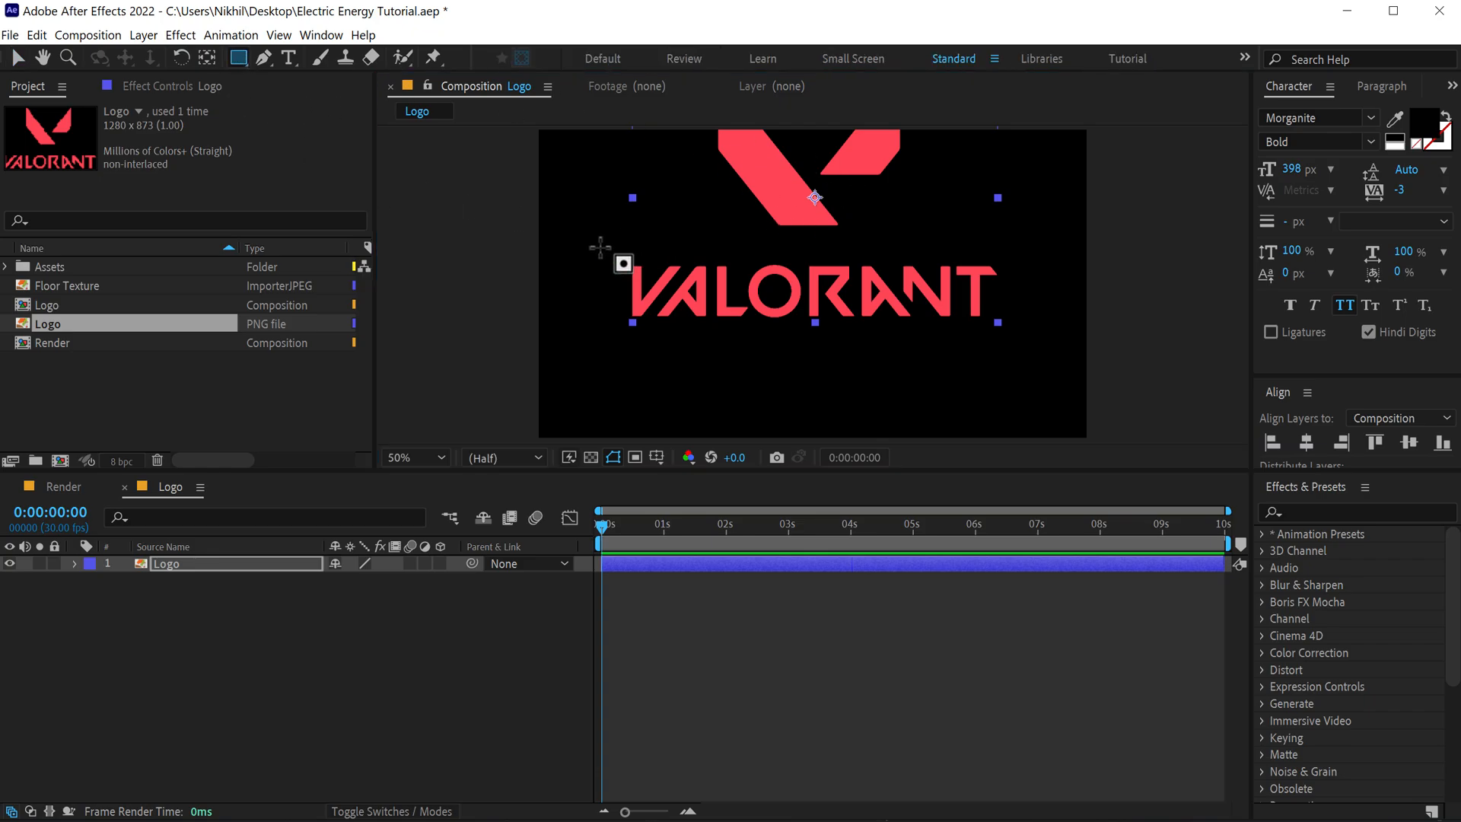
{"action": "left_click", "coordinate": [205, 563]}
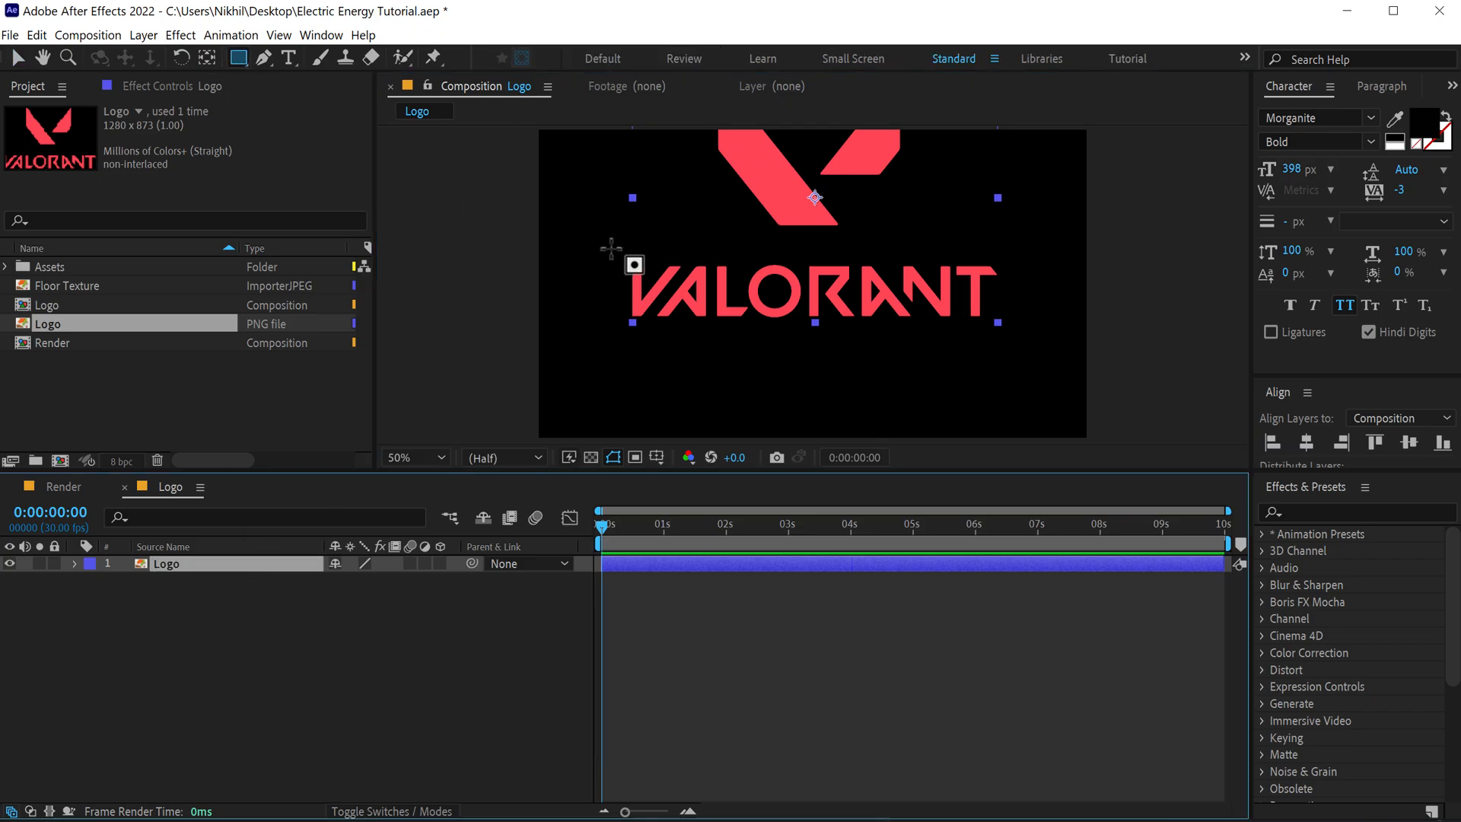
{"action": "left_click_drag", "start_coordinate": [611, 249], "coordinate": [828, 335]}
{"action": "left_click_drag", "start_coordinate": [924, 337], "coordinate": [1008, 337]}
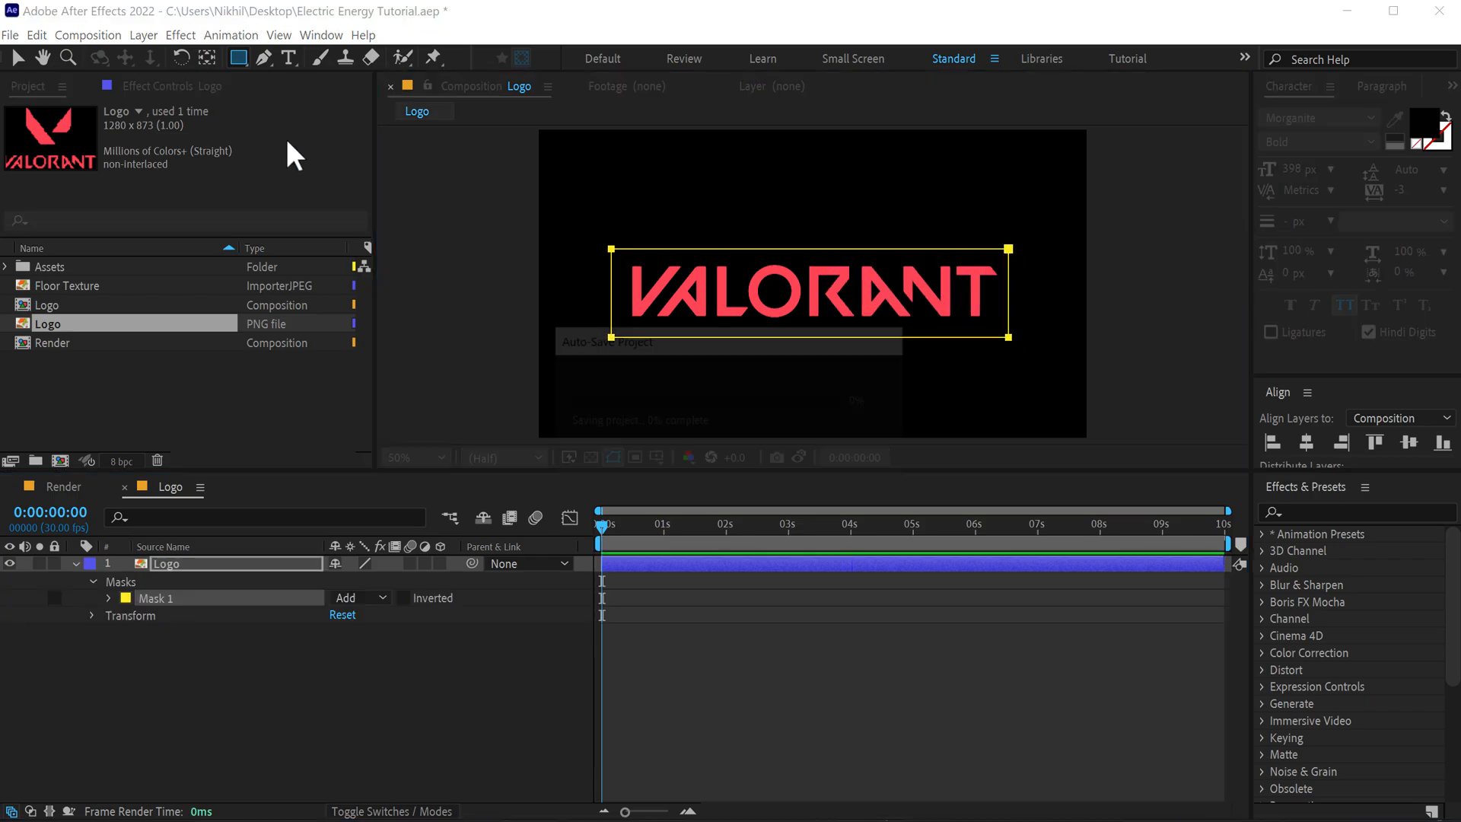
{"action": "left_click", "coordinate": [17, 57]}
{"action": "left_click", "coordinate": [572, 604]}
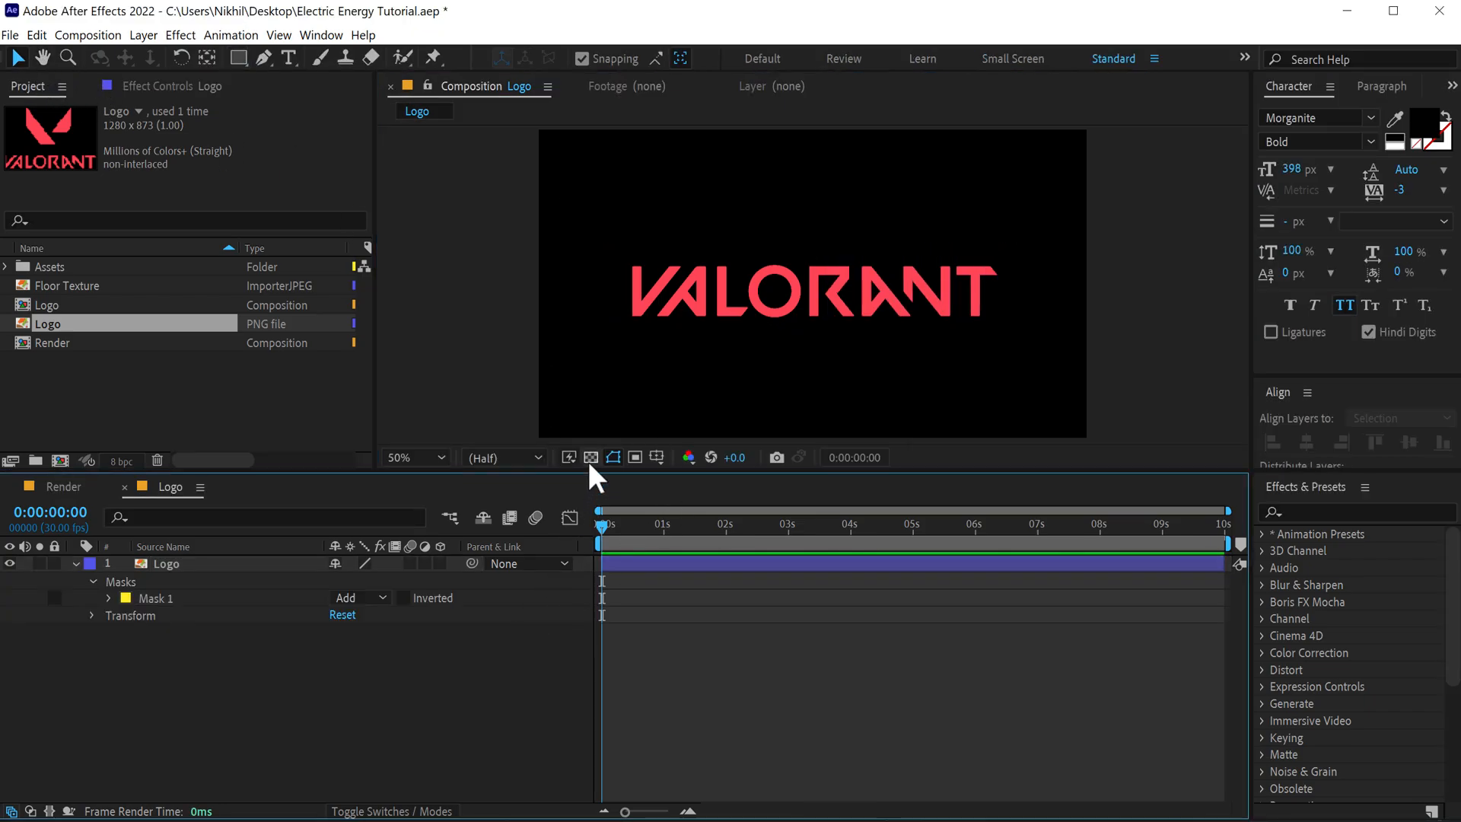
- Scale the masked wordmark to 92% and reposition it at the frame's centre with the Title/Action Safe guides
{"action": "left_click", "coordinate": [573, 456]}
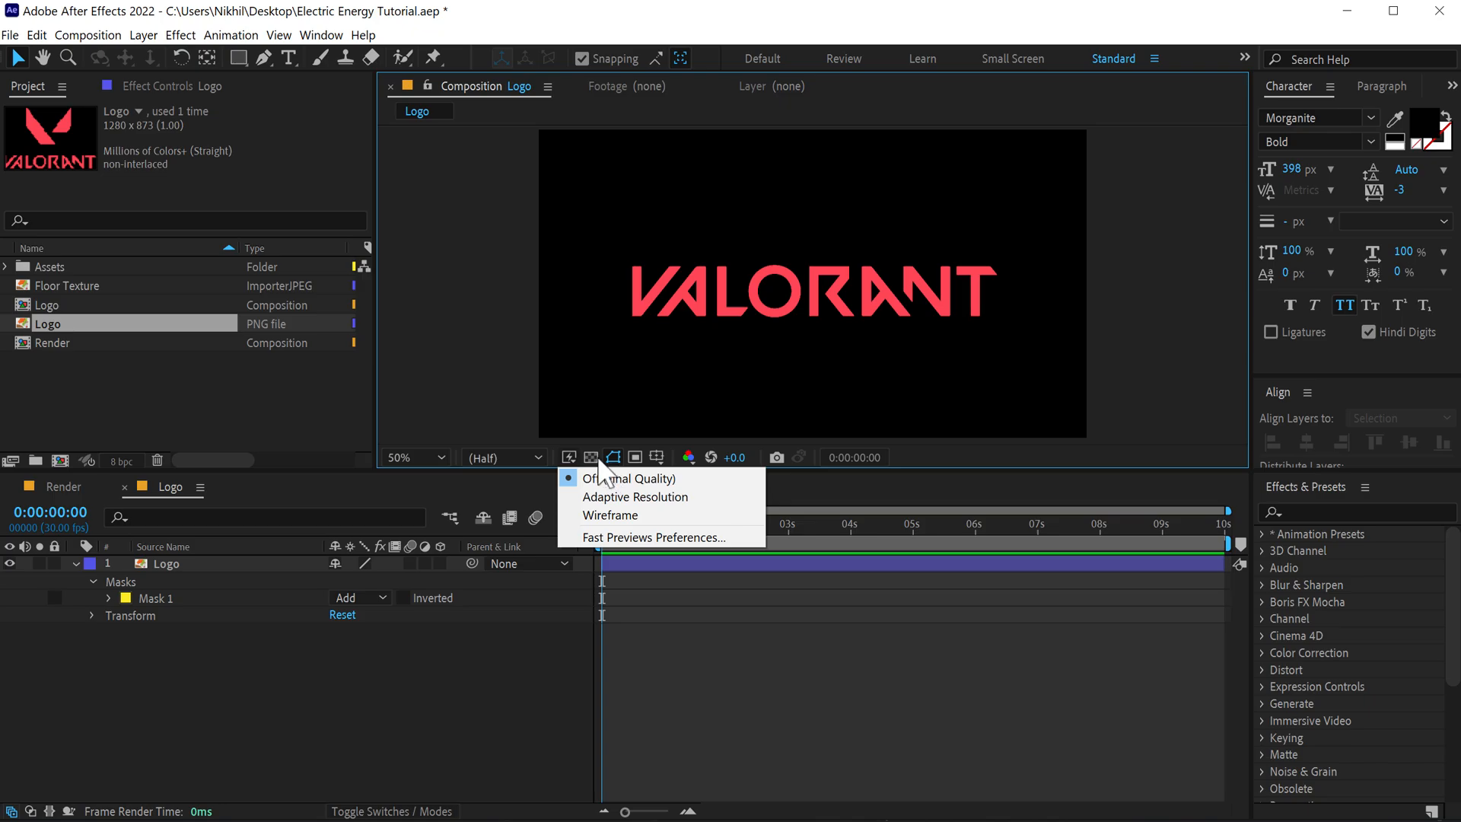
{"action": "left_click", "coordinate": [658, 457]}
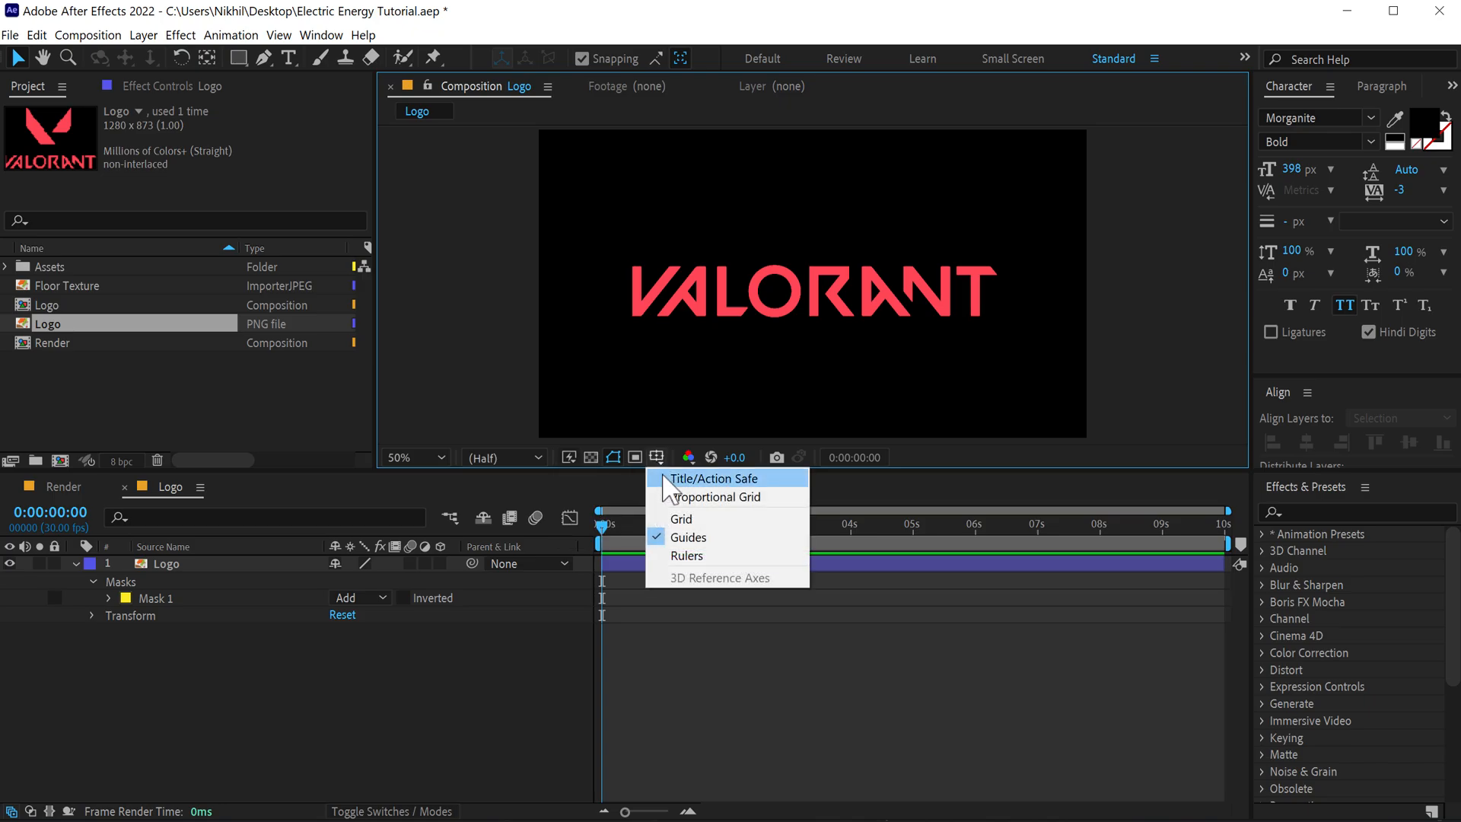
{"action": "left_click", "coordinate": [726, 478]}
{"action": "left_click", "coordinate": [836, 300]}
{"action": "left_click_drag", "start_coordinate": [836, 300], "coordinate": [845, 278]}
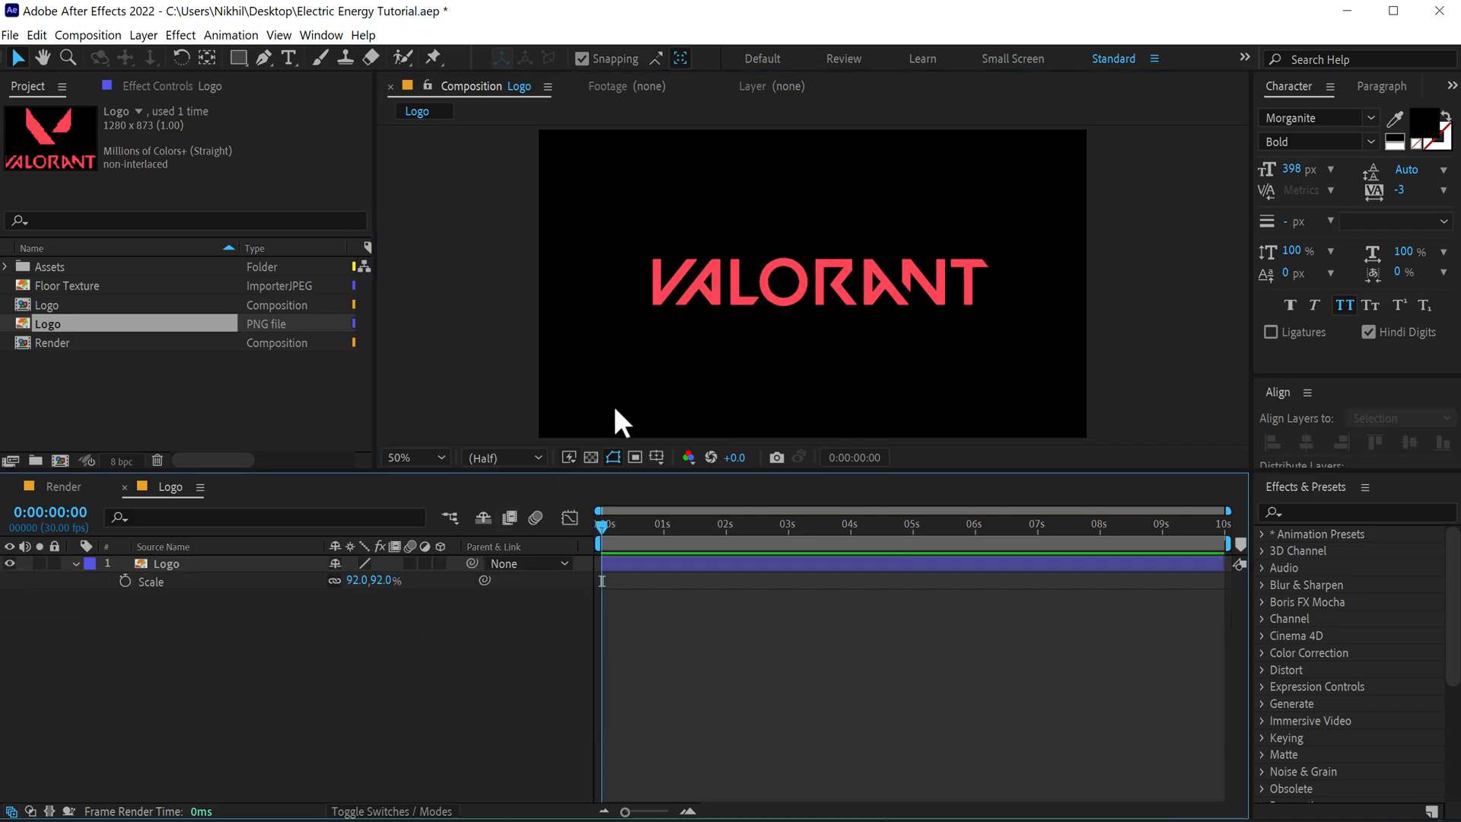
- Create a composition named Saber and place the Logo composition in it as a layer
{"action": "left_click", "coordinate": [163, 413]}
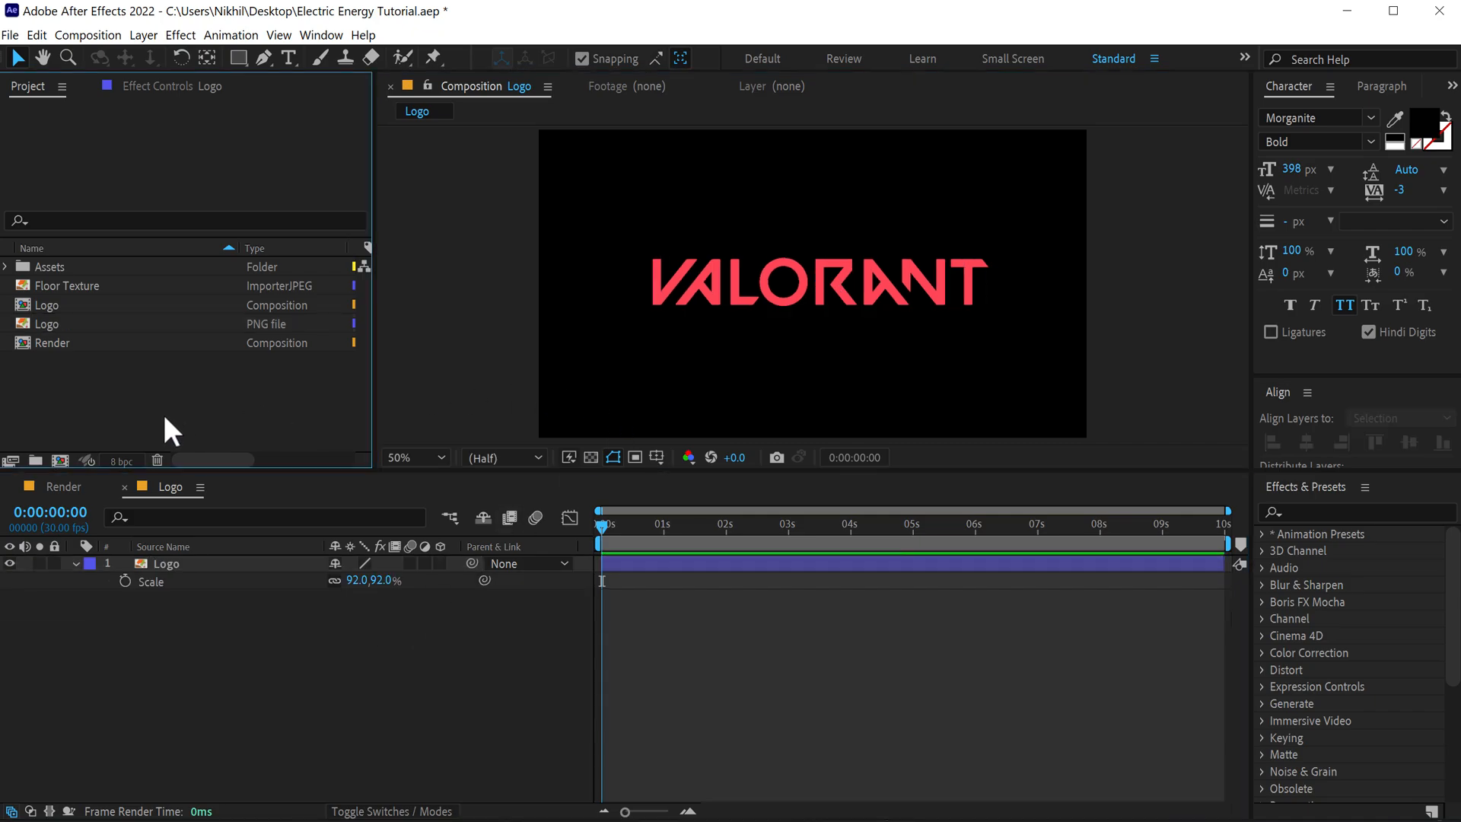
{"action": "left_click", "coordinate": [60, 460]}
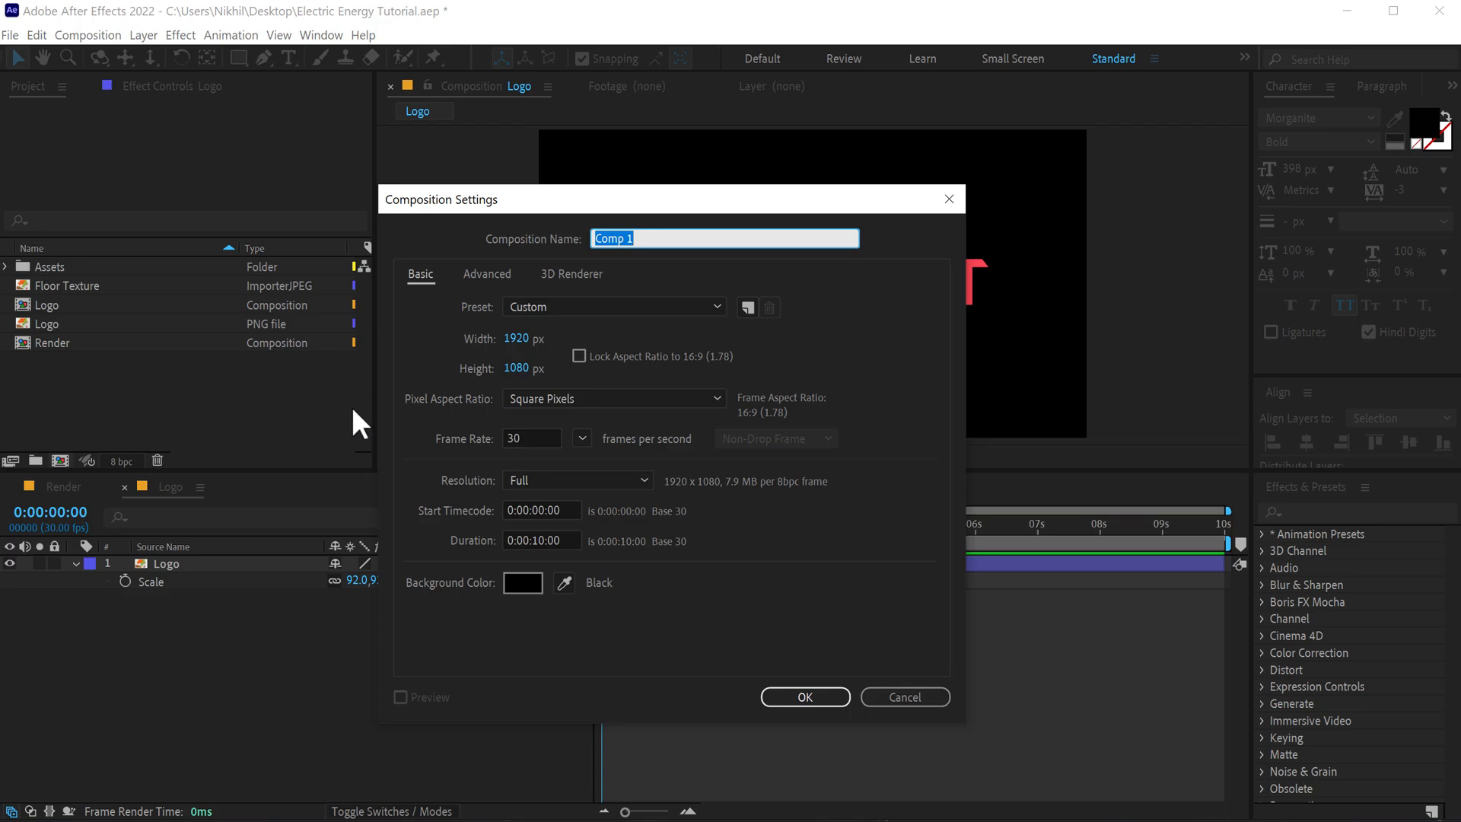
{"action": "type", "text": "Saber"}
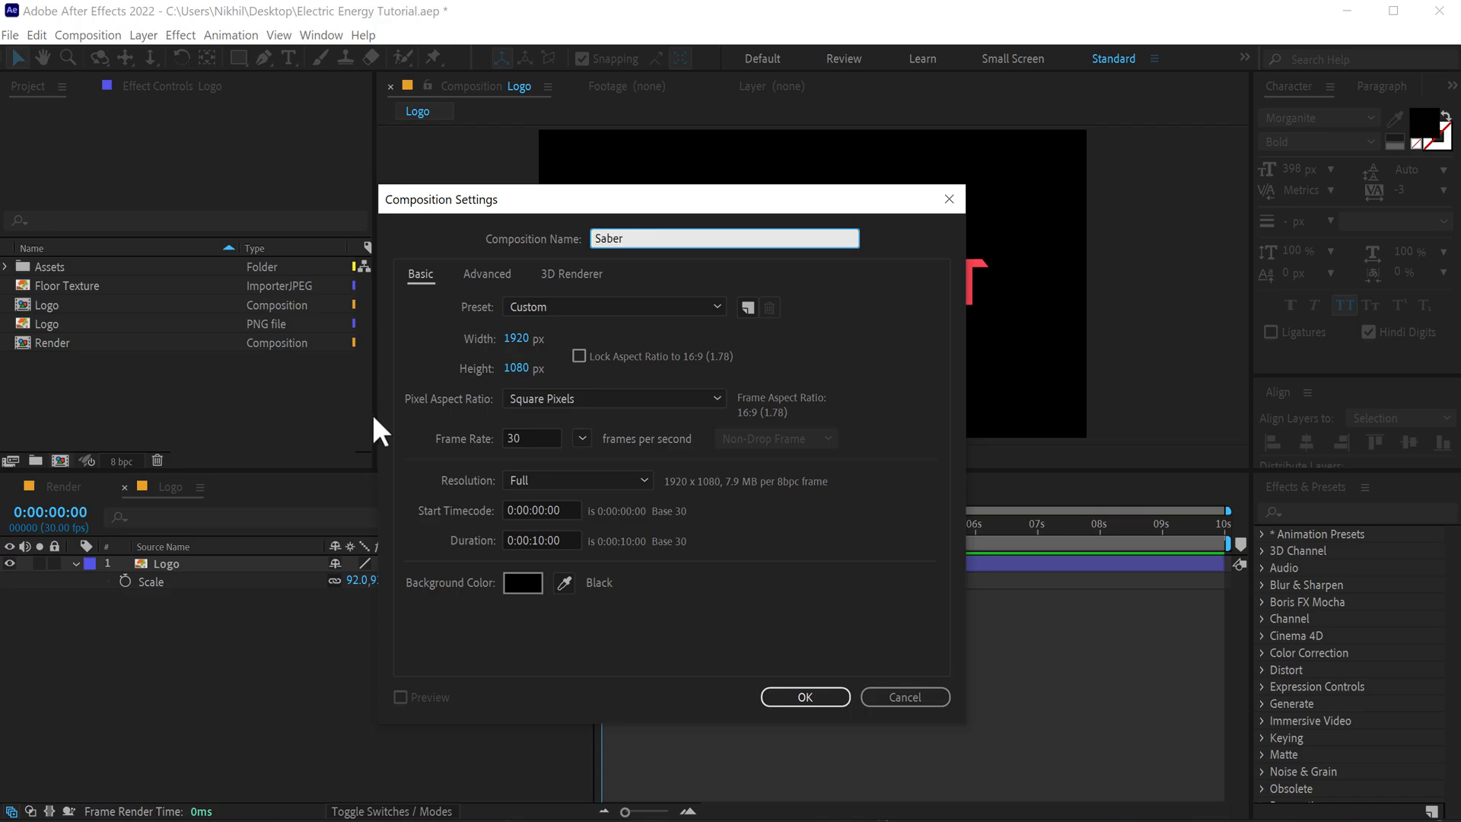
{"action": "left_click", "coordinate": [805, 697]}
{"action": "left_click", "coordinate": [114, 414]}
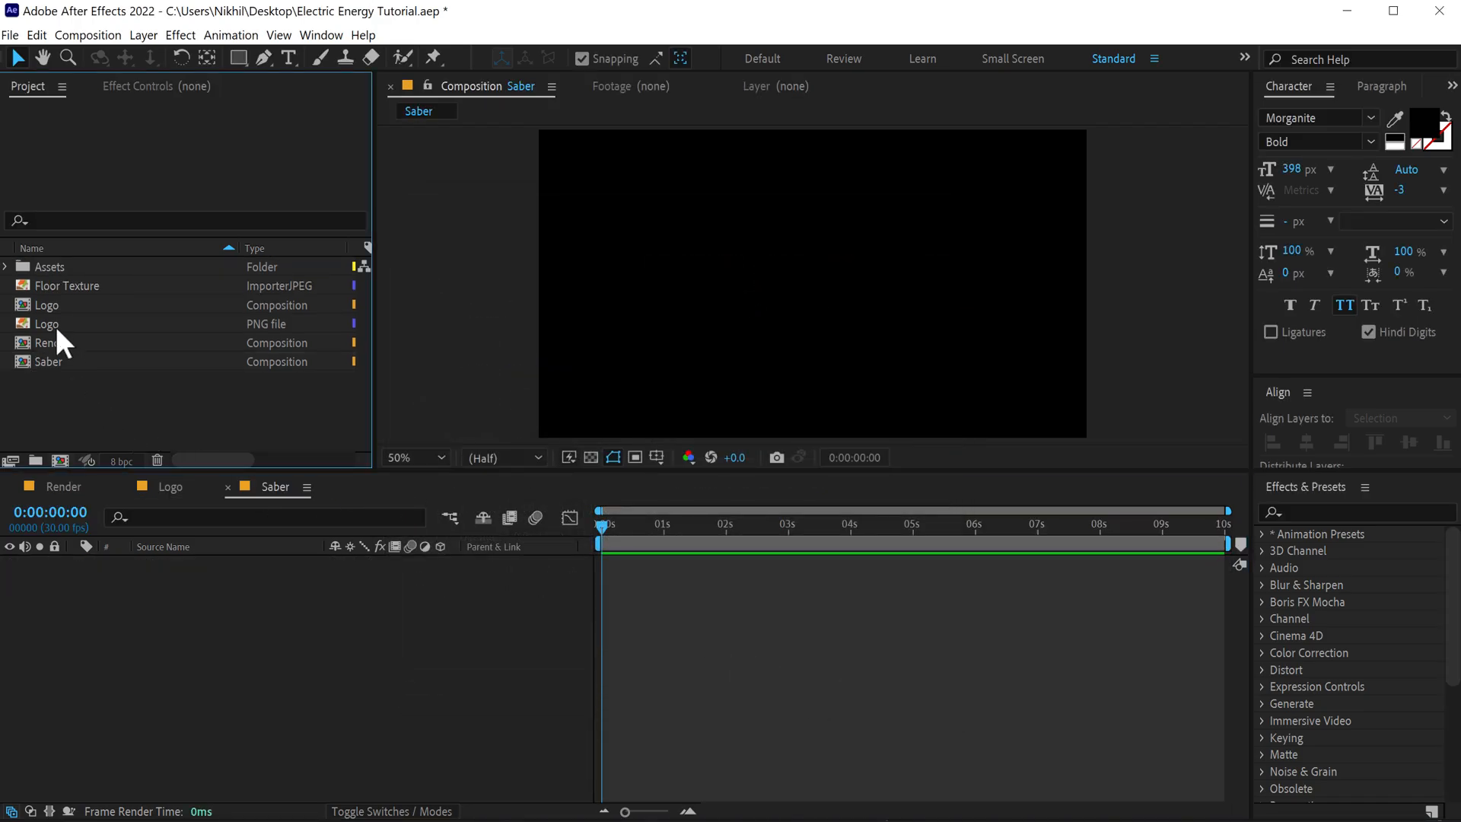
{"action": "left_click_drag", "start_coordinate": [52, 305], "coordinate": [114, 670]}
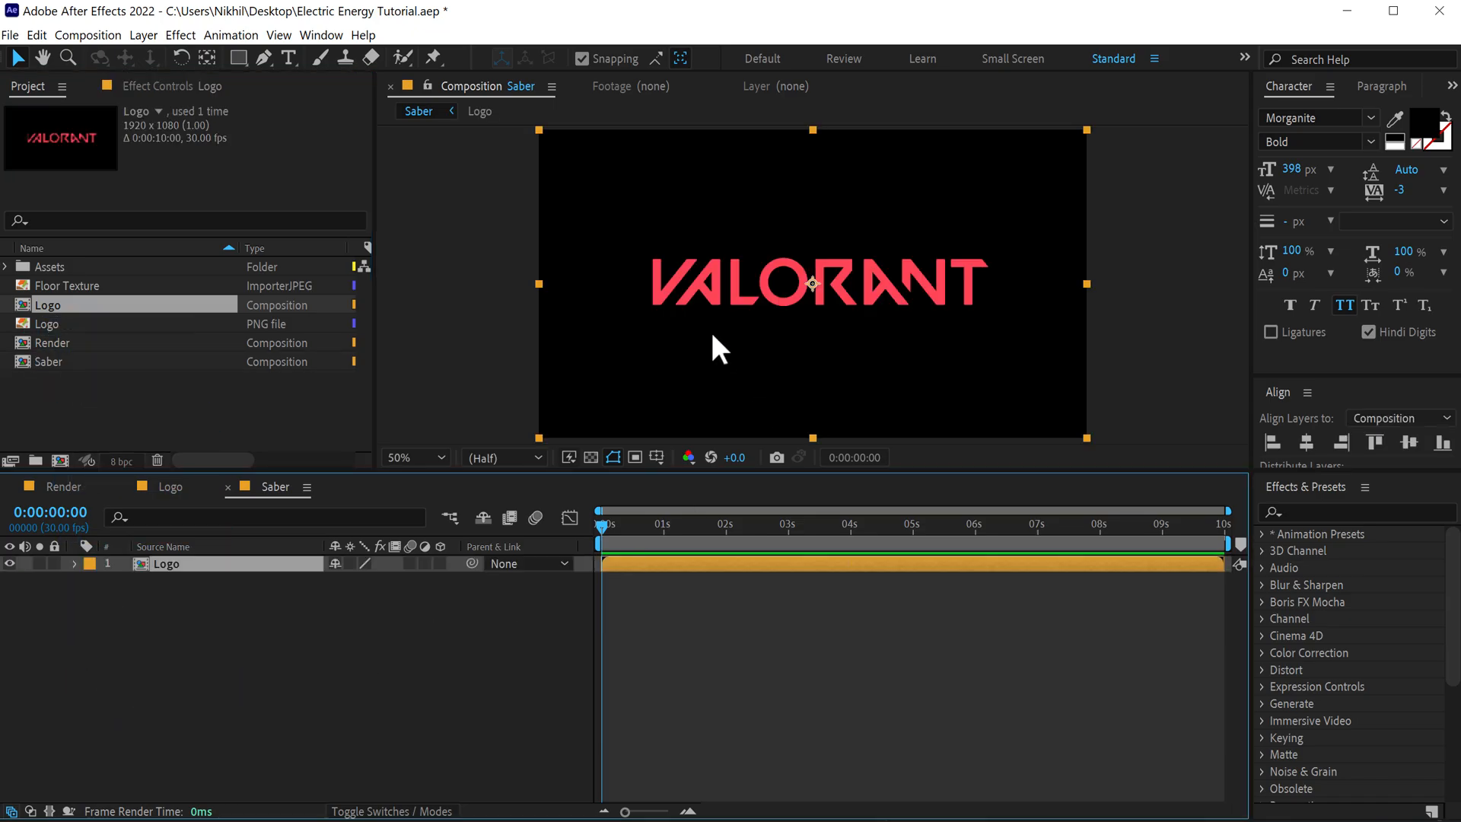
- Auto-trace the Logo layer's alpha channel on the current frame to generate masks around the letters
{"action": "left_click", "coordinate": [131, 38]}
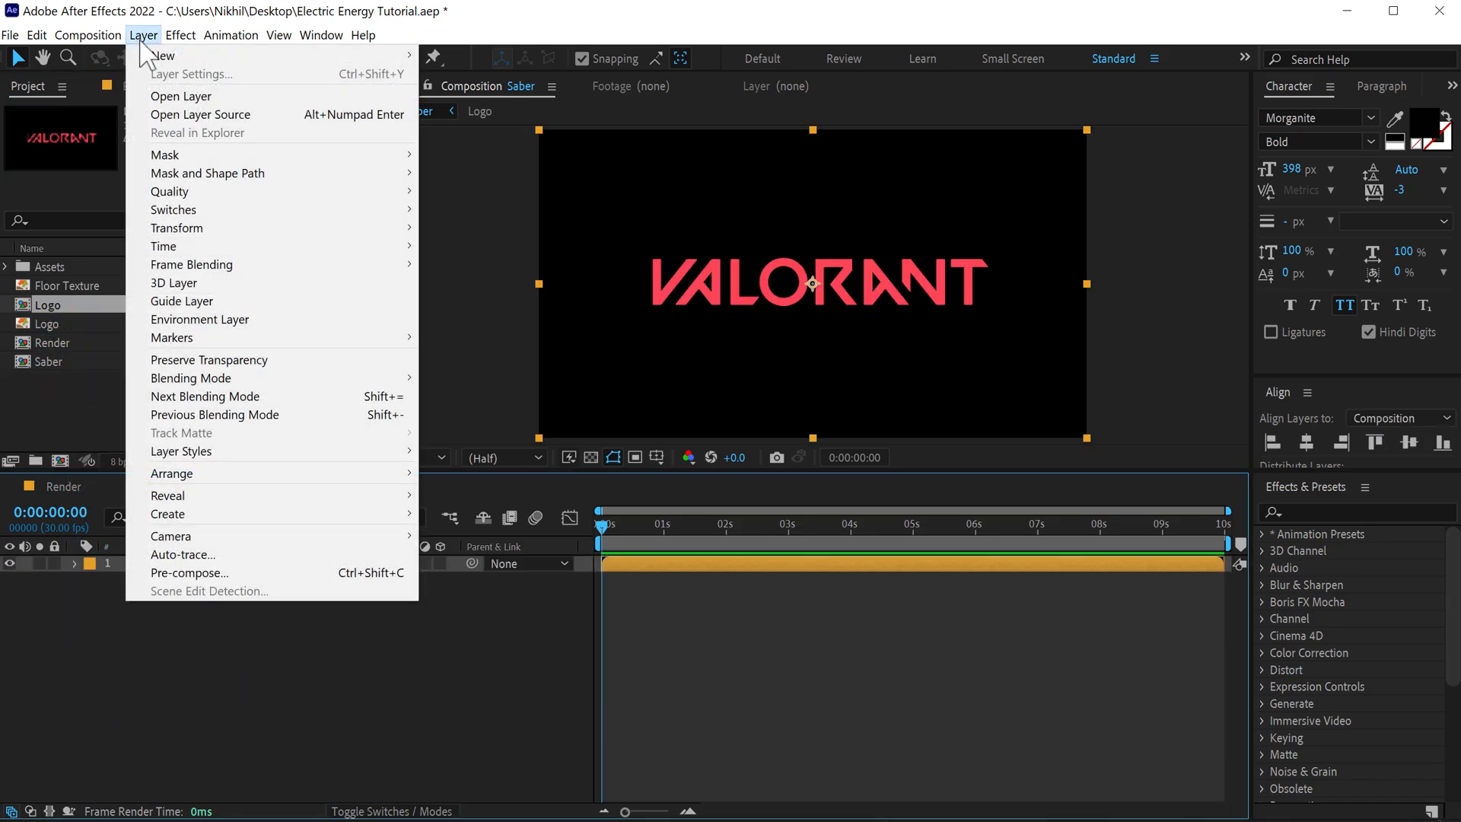
{"action": "left_click", "coordinate": [196, 558]}
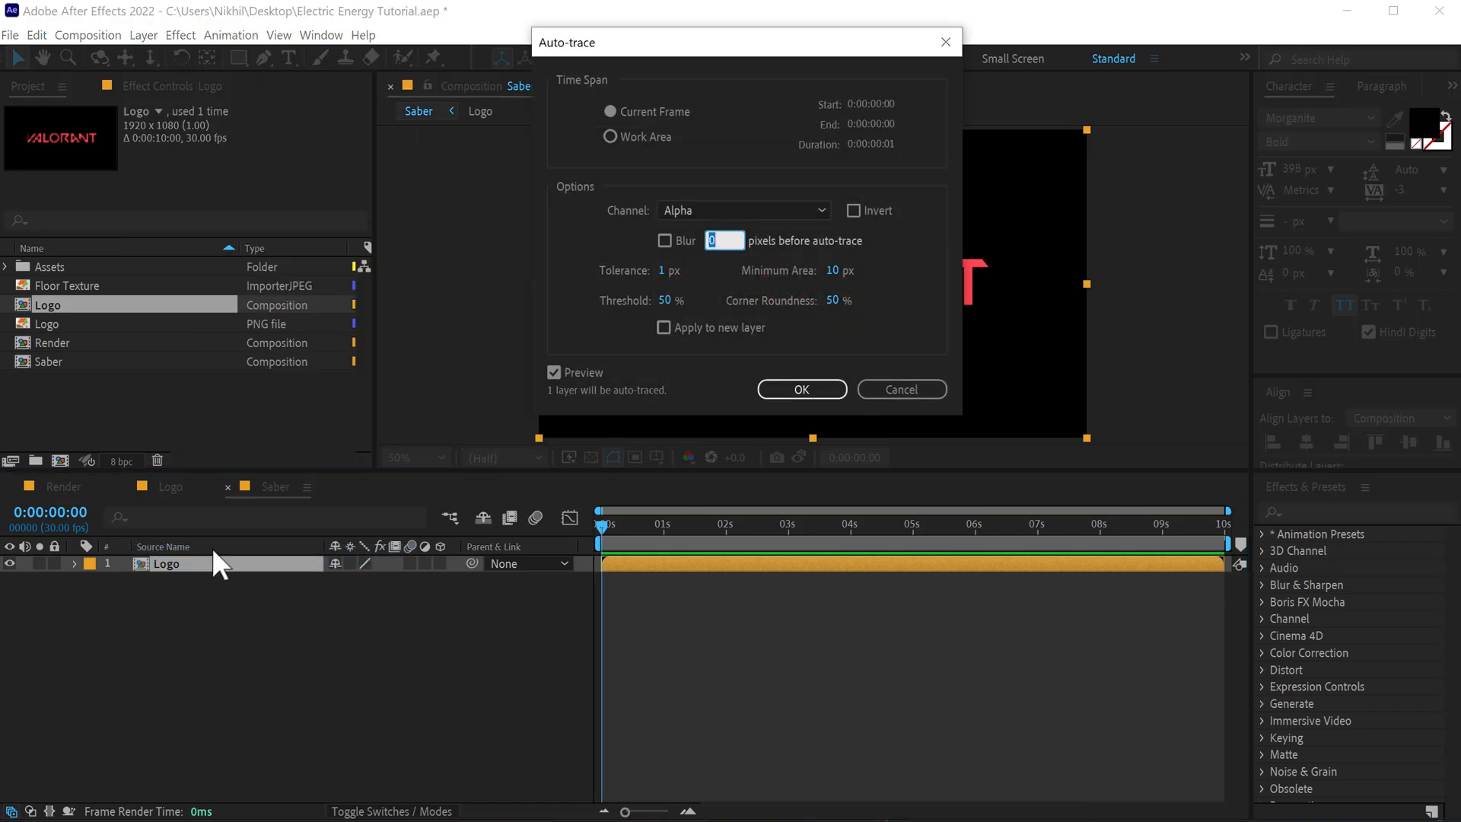
{"action": "left_click_drag", "start_coordinate": [691, 56], "coordinate": [665, 143]}
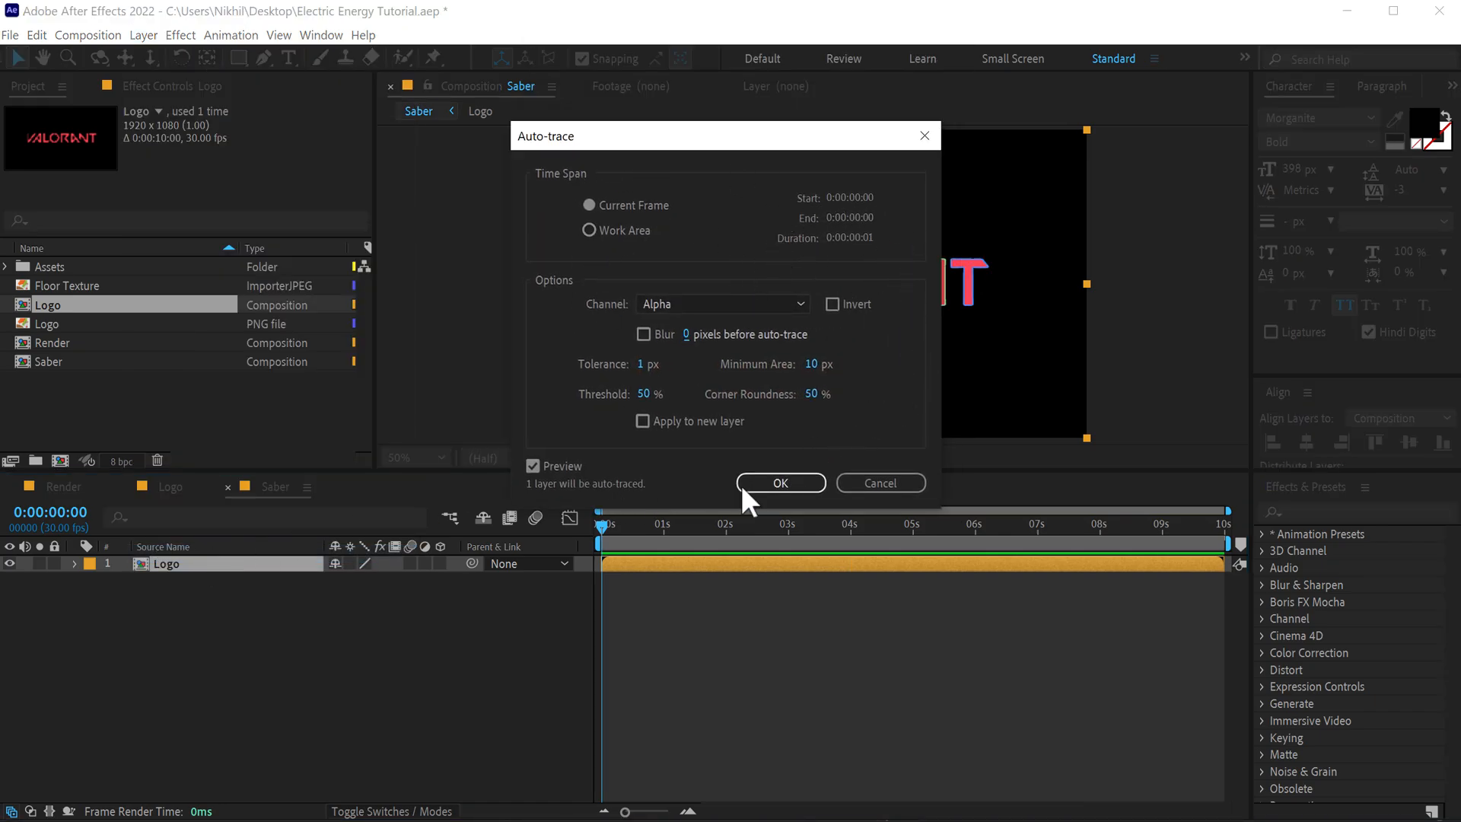
{"action": "left_click", "coordinate": [770, 483]}
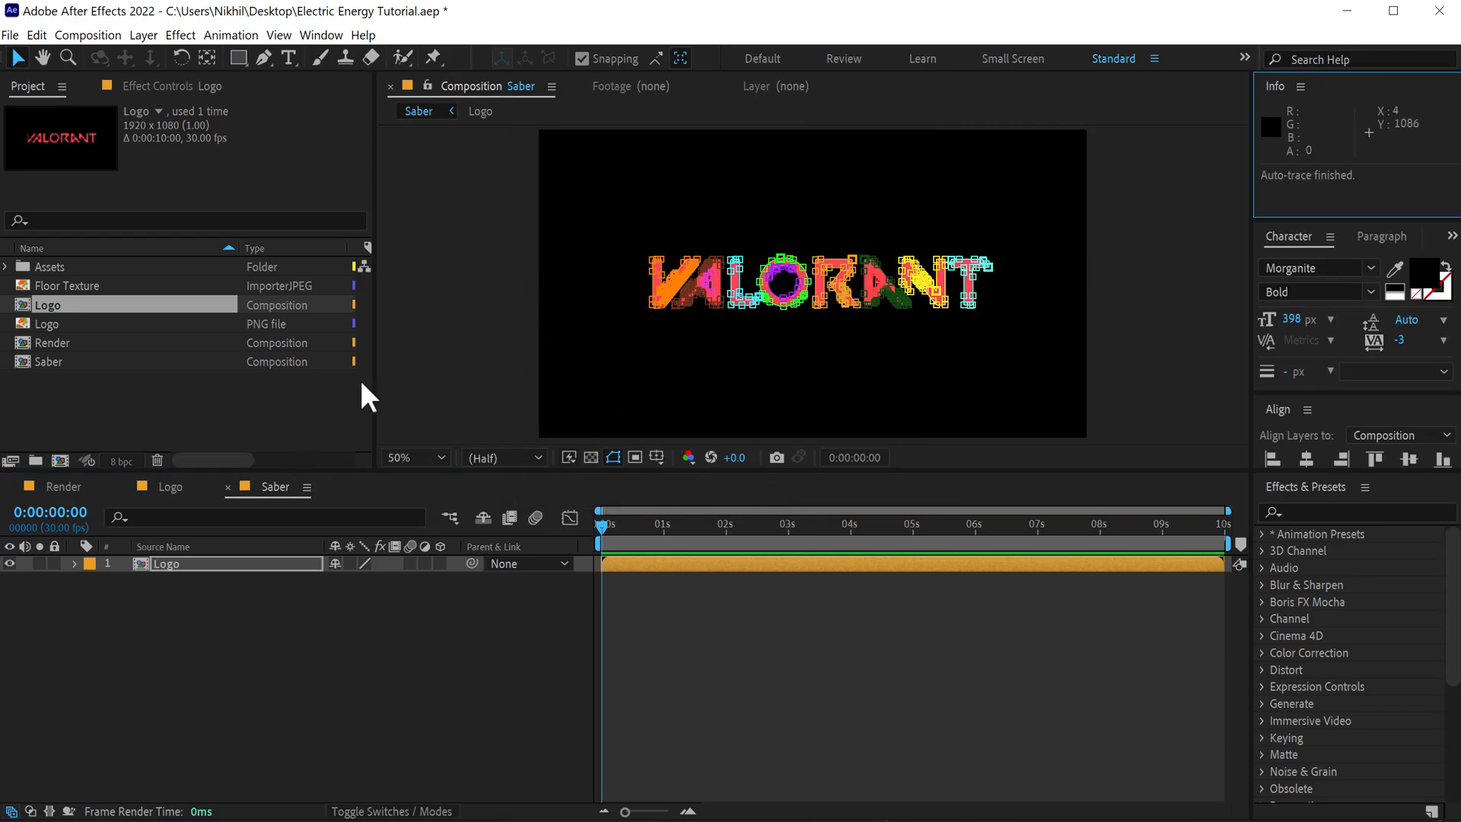
{"action": "left_click", "coordinate": [212, 609]}
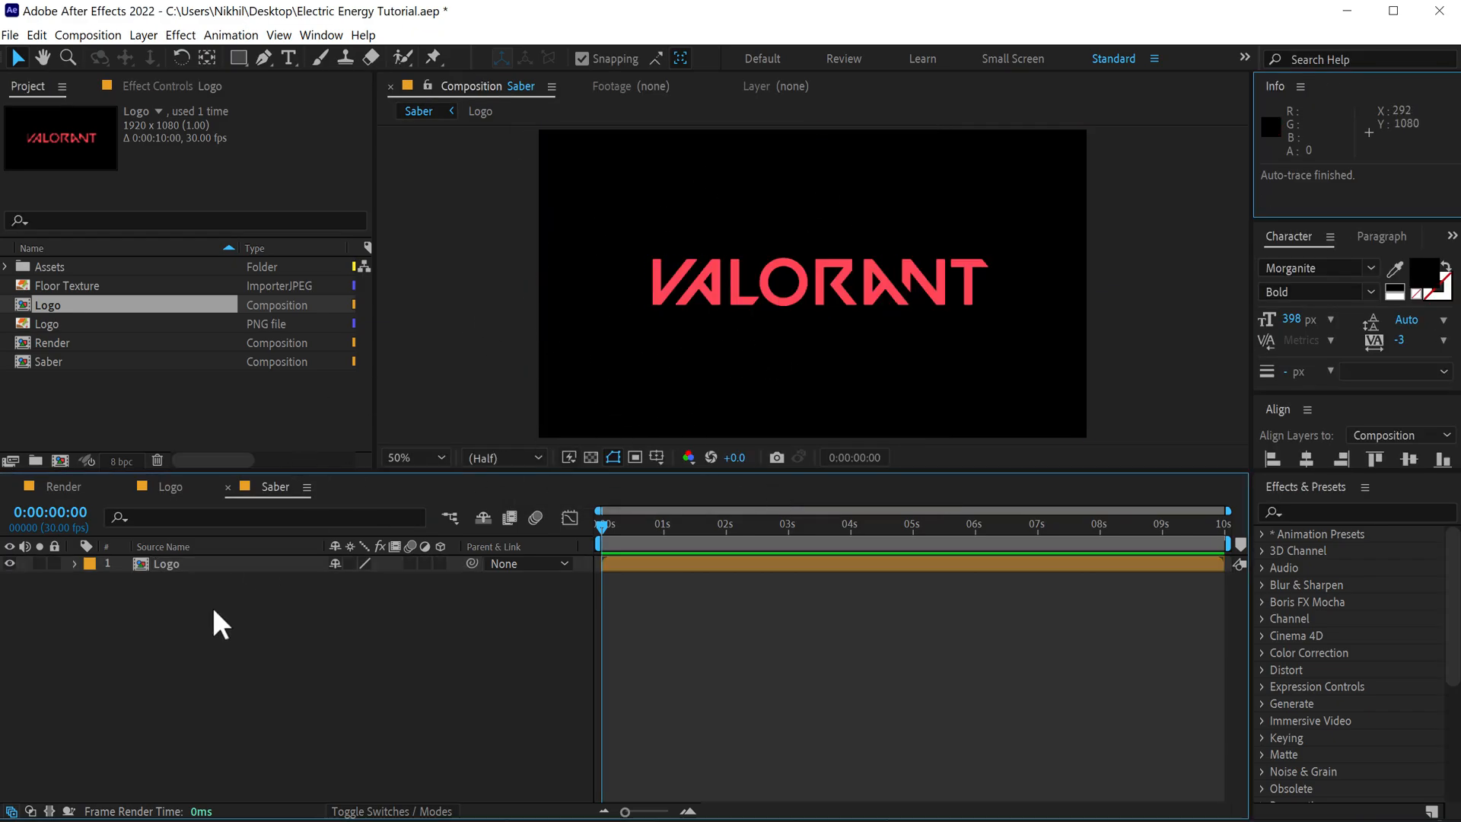
- Find the Video Copilot Saber effect and apply it to the auto-traced Logo layer
{"action": "left_click", "coordinate": [176, 568]}
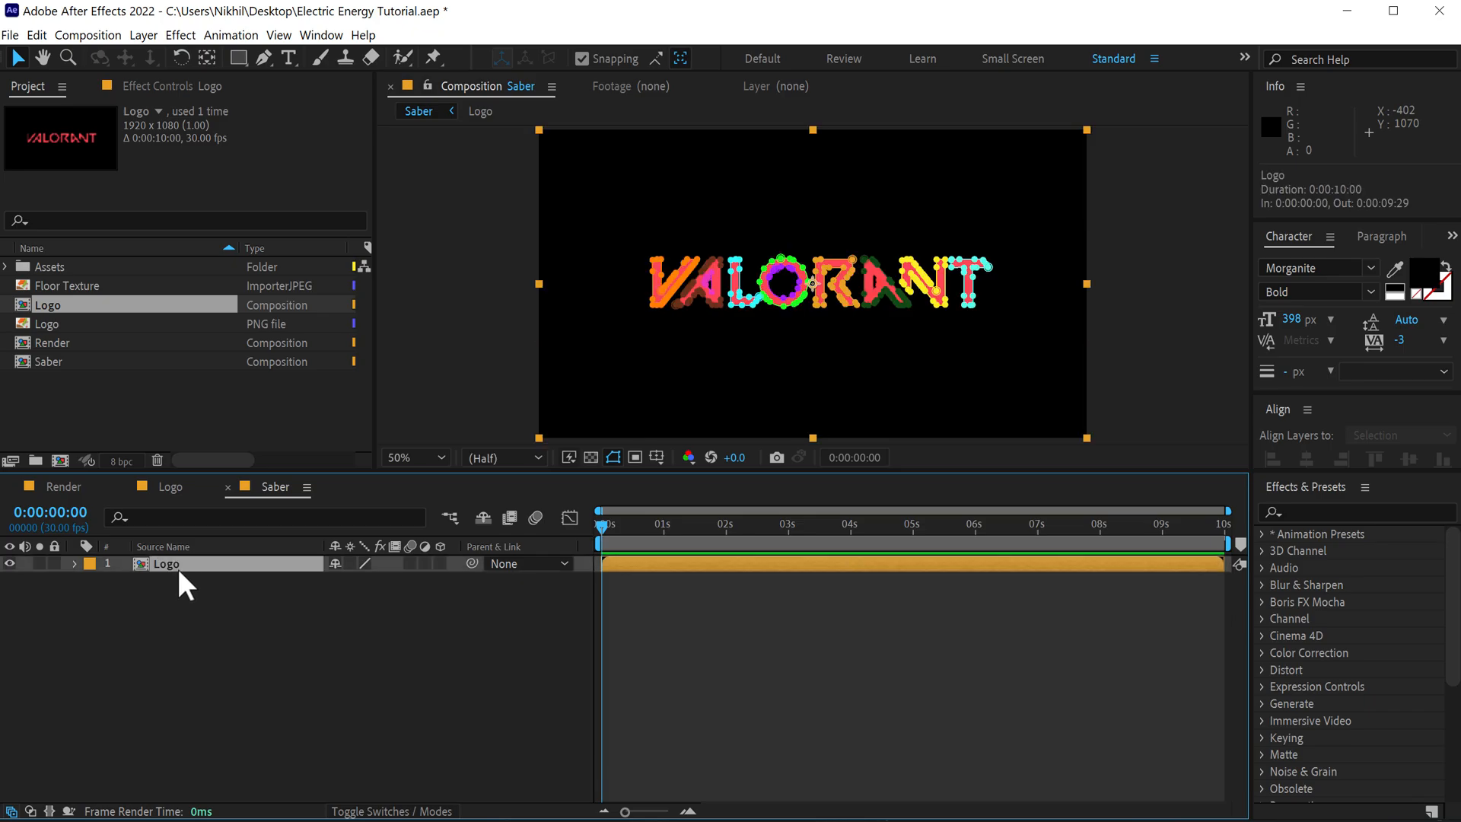
{"action": "left_click", "coordinate": [1306, 510]}
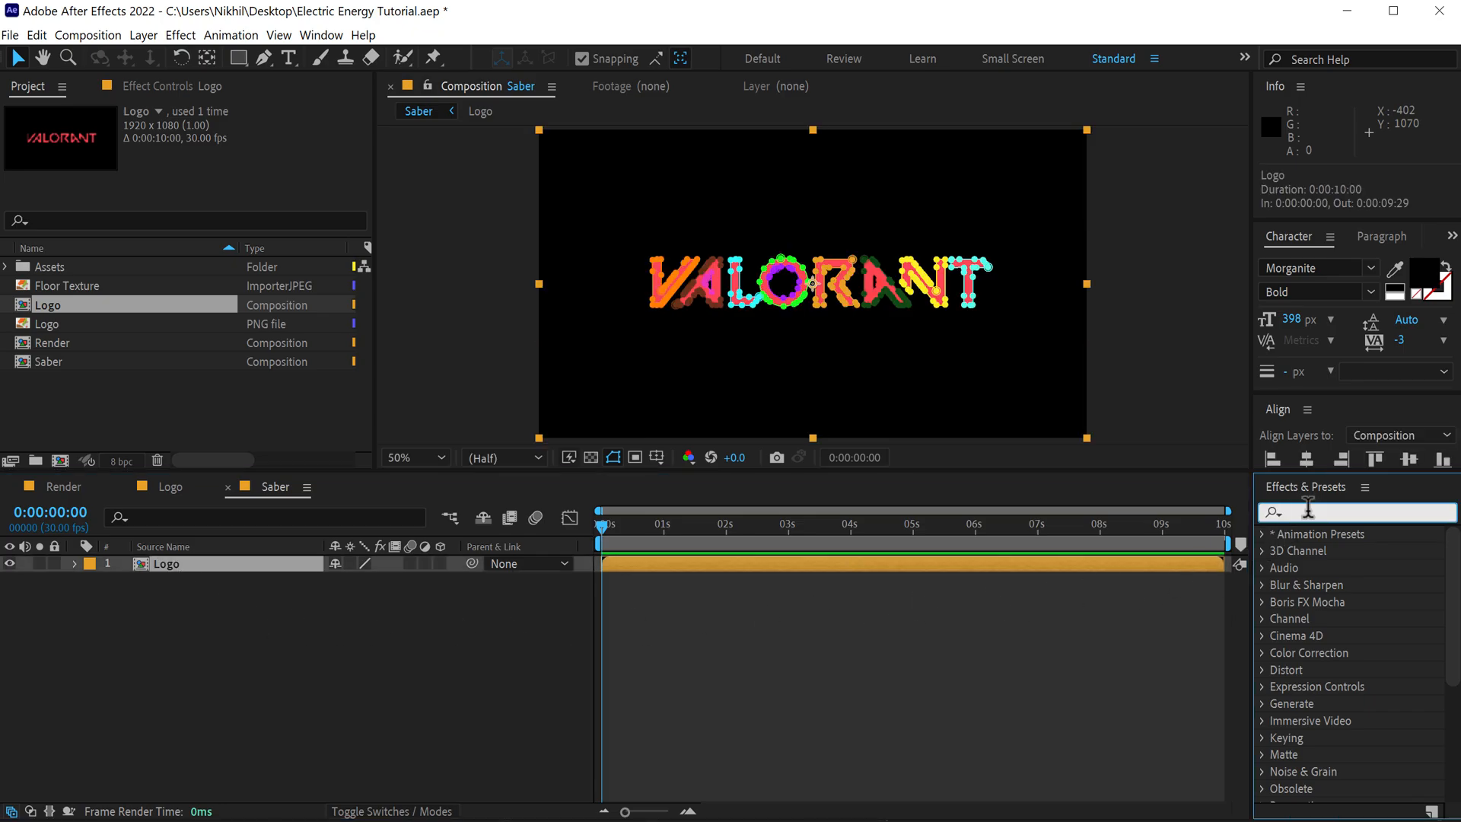
{"action": "type", "text": "saber"}
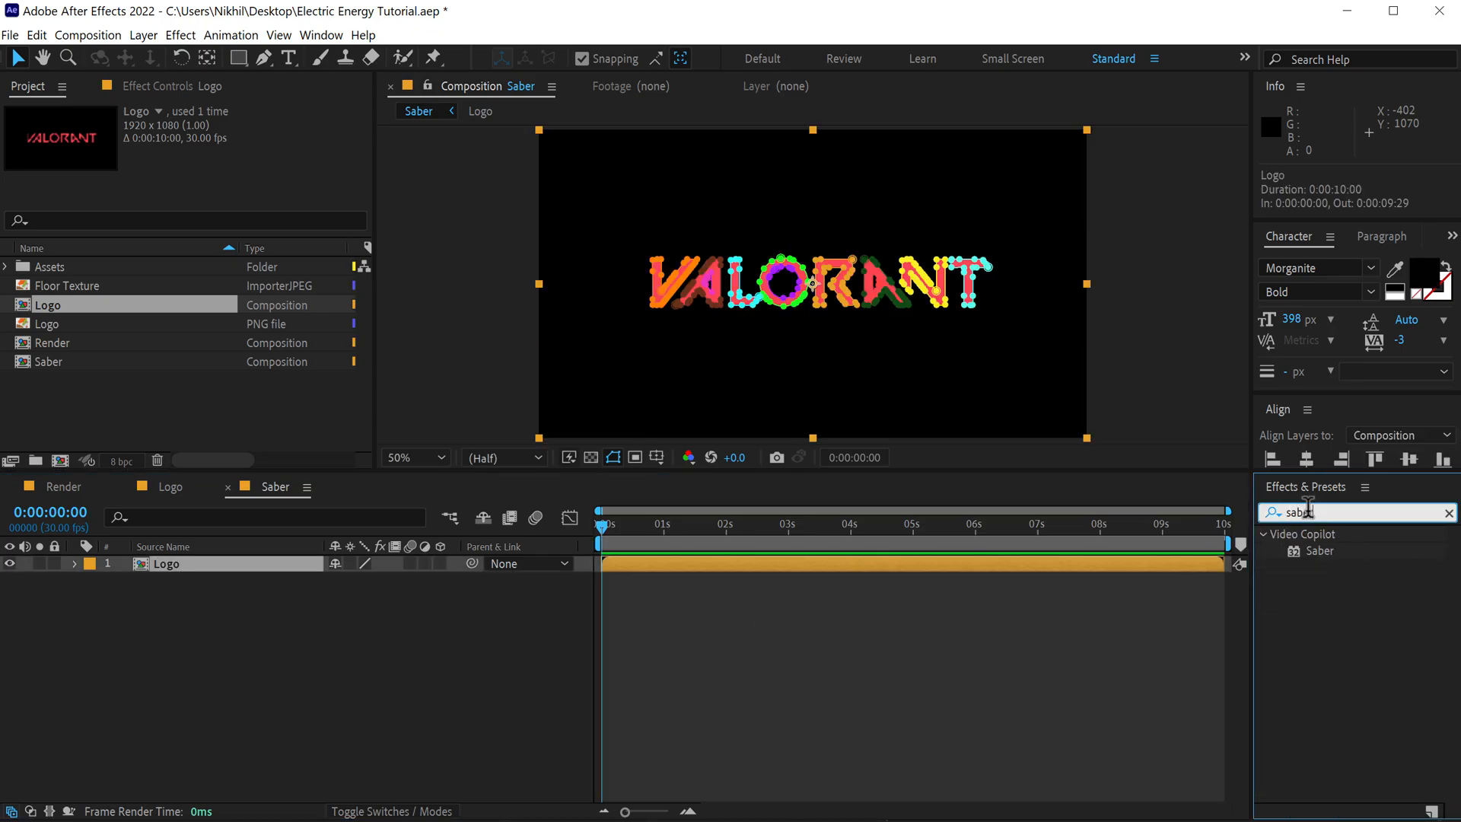
{"action": "double_click", "coordinate": [1319, 547]}
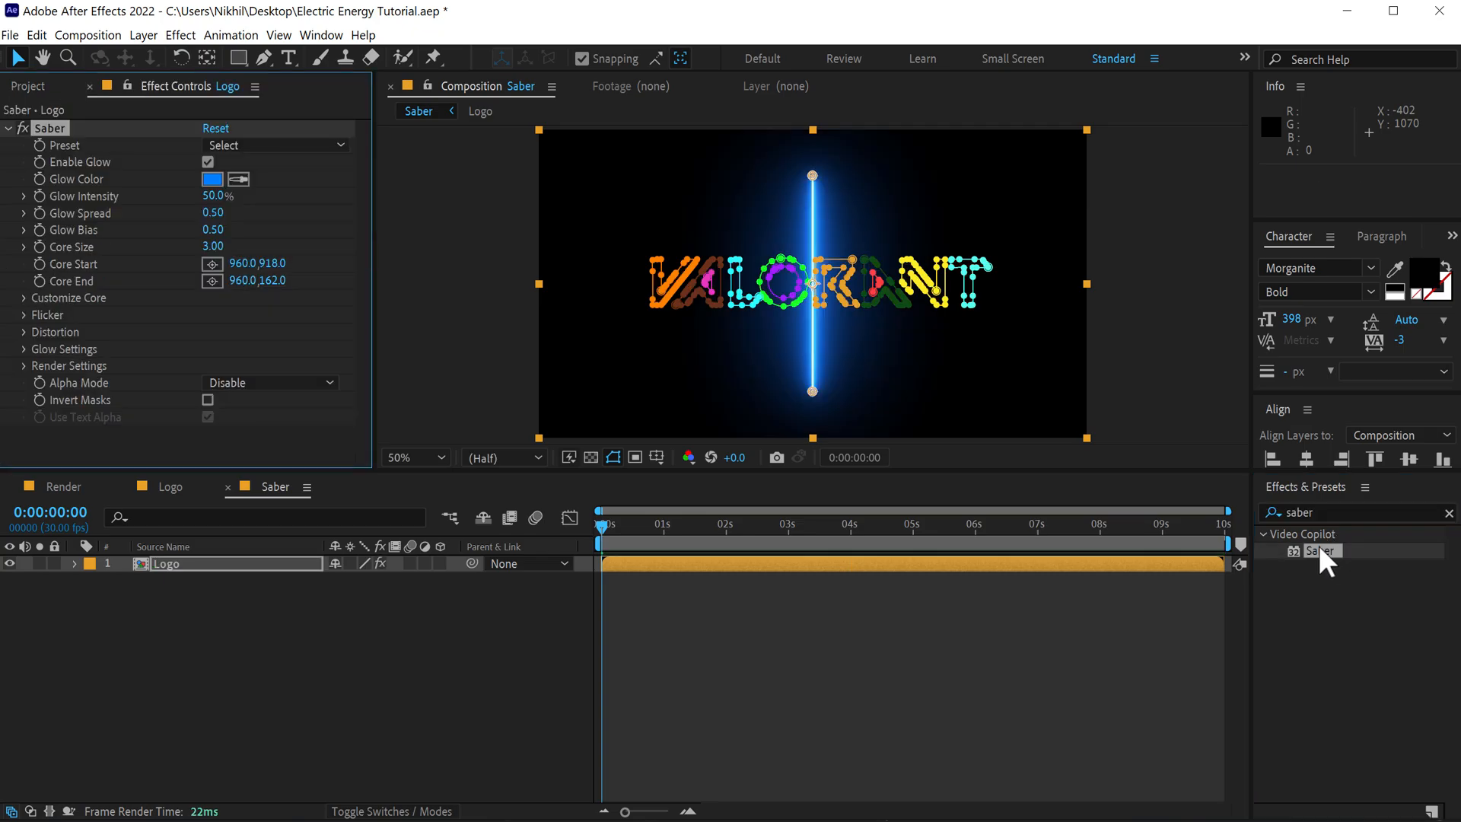
- Set the Saber effect's core type to Layer Masks so the glow follows the letter outlines
{"action": "left_click", "coordinate": [24, 298]}
{"action": "scroll", "coordinate": [23, 299], "scroll_direction": "down", "scroll_amount": 1}
{"action": "left_click", "coordinate": [253, 257]}
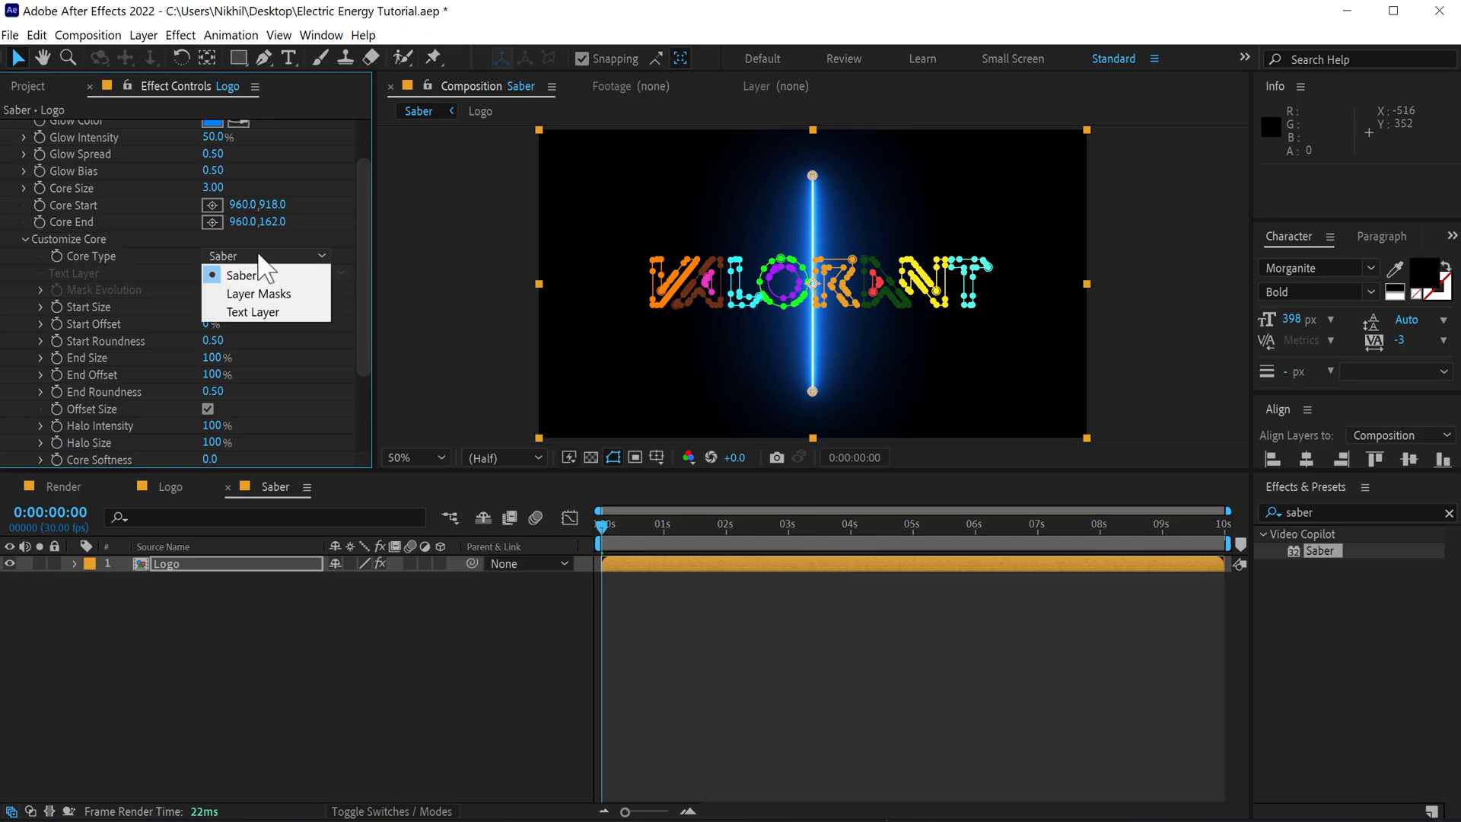
{"action": "left_click", "coordinate": [257, 294]}
{"action": "scroll", "coordinate": [255, 290], "scroll_direction": "up", "scroll_amount": 1}
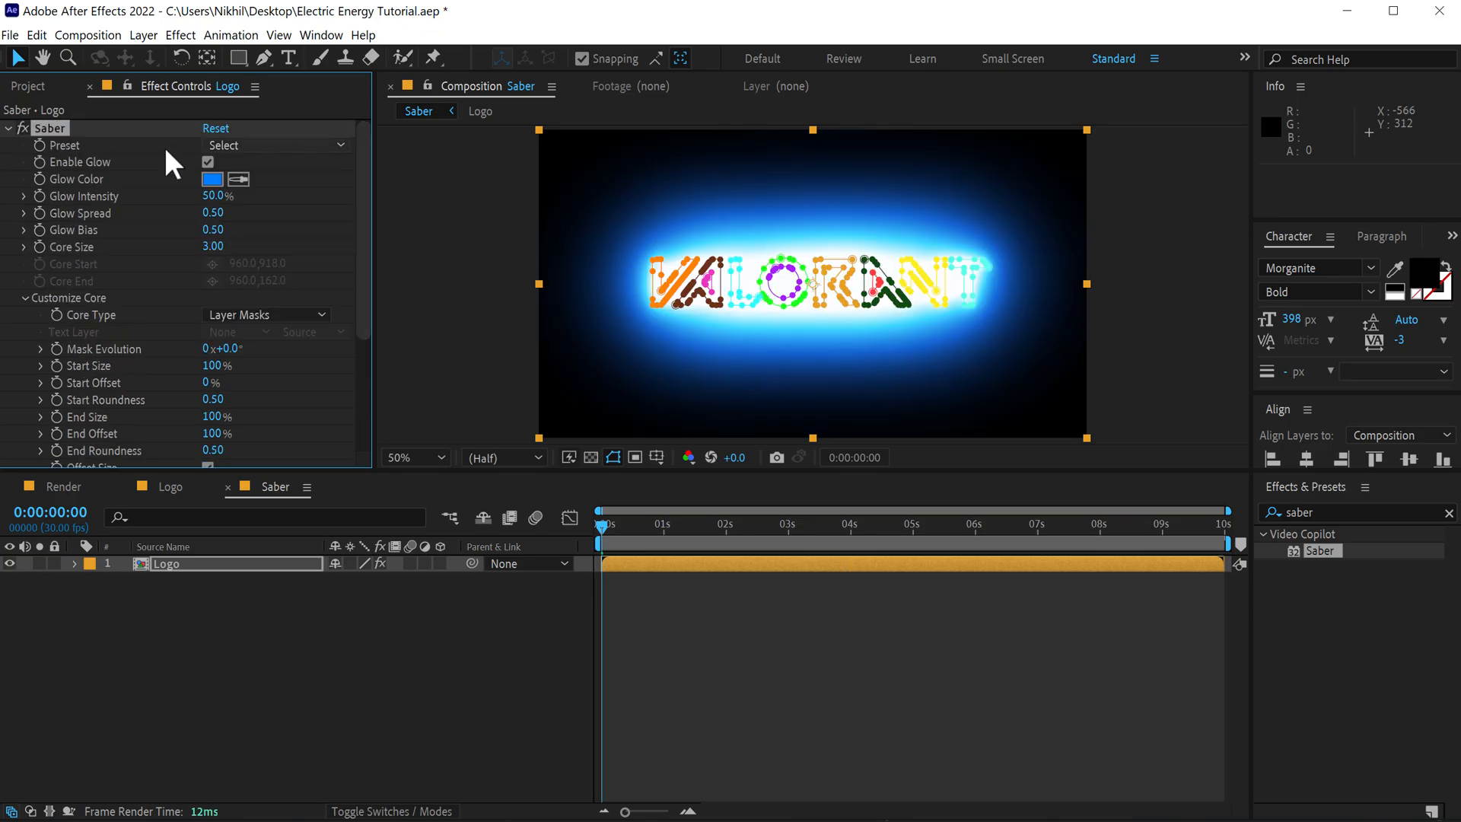
- Choose the Electric preset for the Saber effect and deselect the layer
{"action": "left_click", "coordinate": [278, 145]}
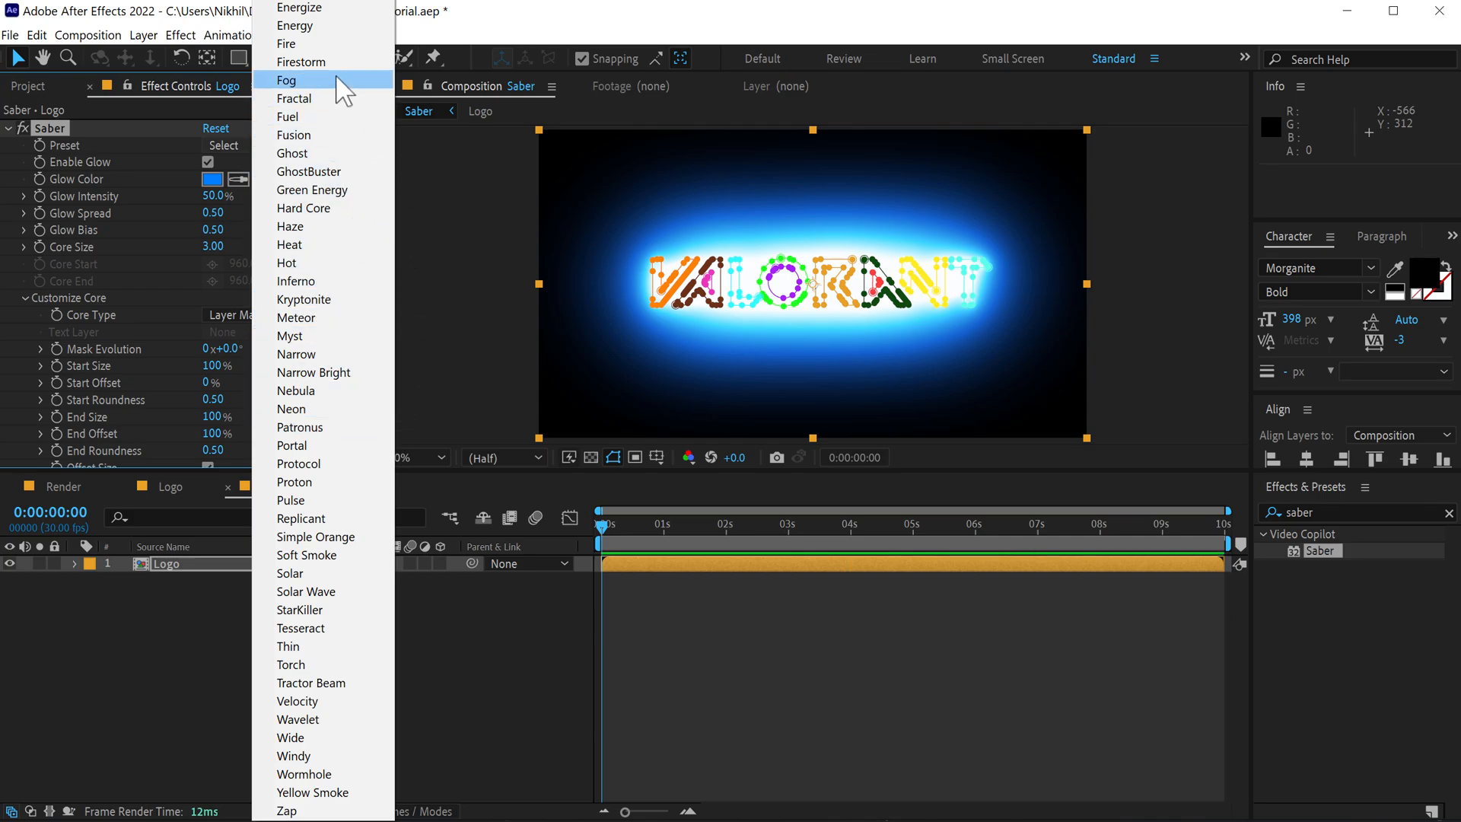
{"action": "left_click", "coordinate": [299, 7]}
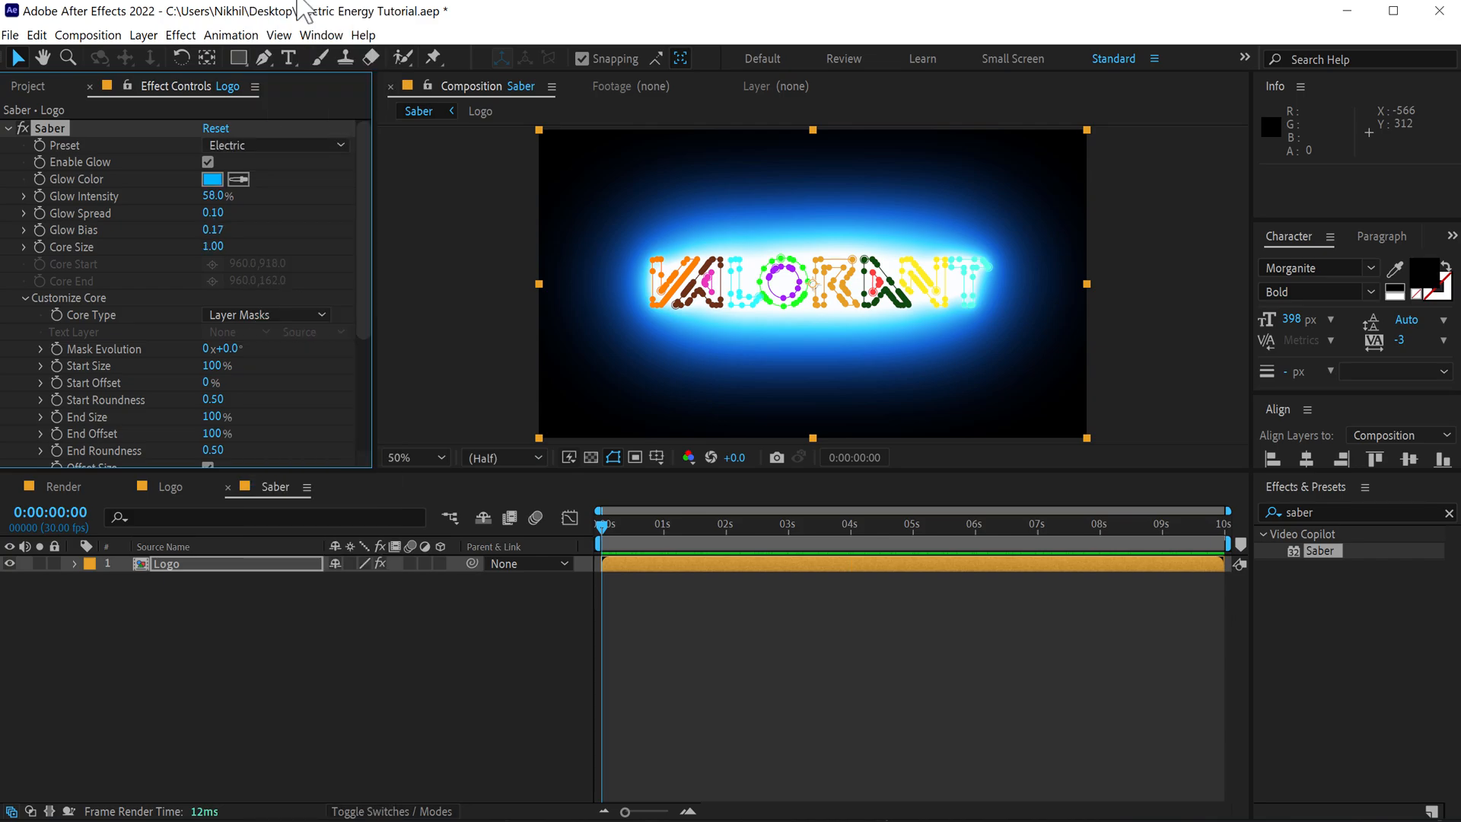
{"action": "left_click", "coordinate": [815, 356]}
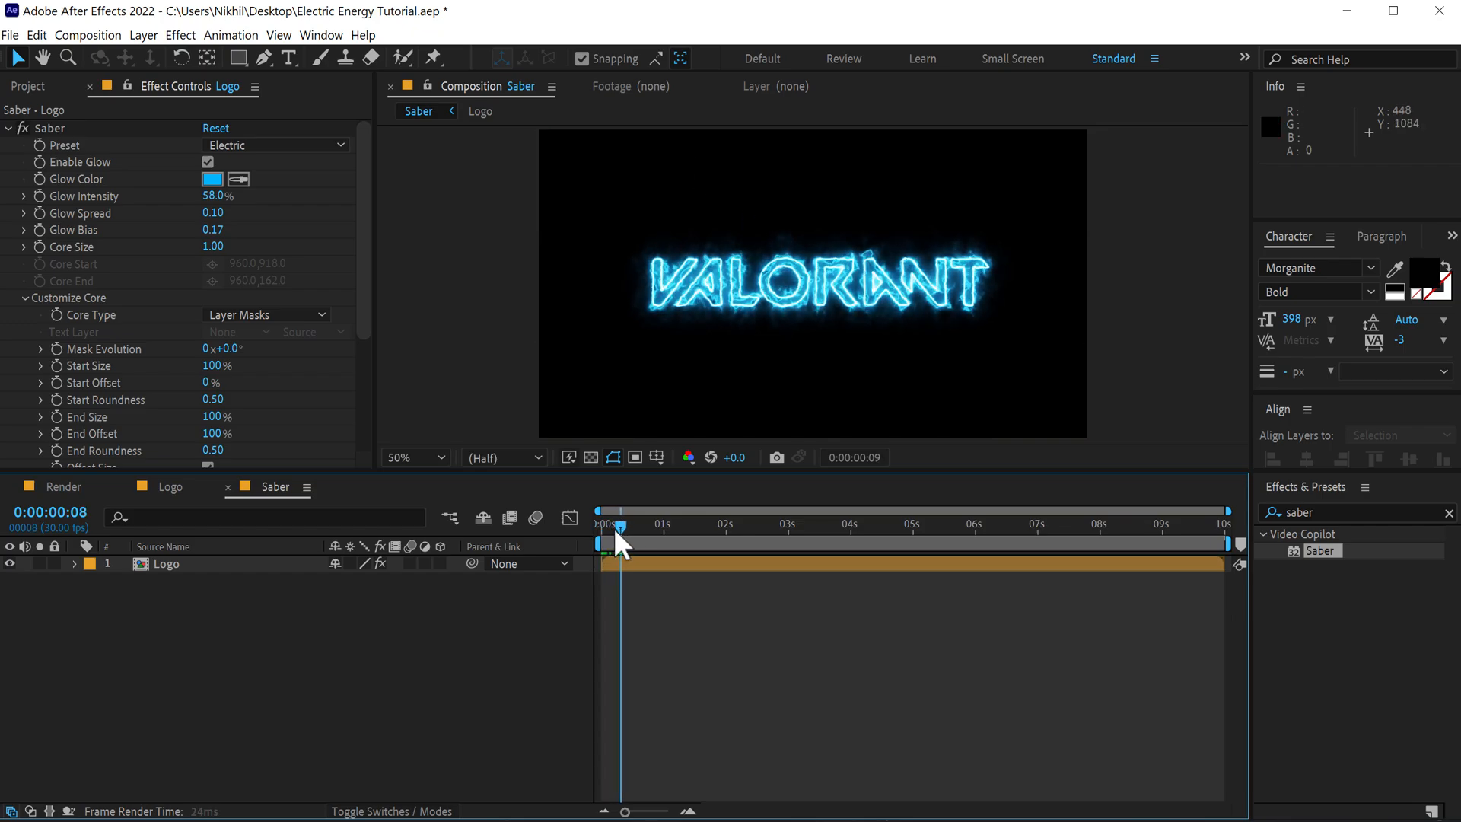
- Set the Saber effect's Start Size and End Size to 0% on the first frame
{"action": "left_click", "coordinate": [371, 265]}
{"action": "left_click_drag", "start_coordinate": [371, 265], "coordinate": [363, 326]}
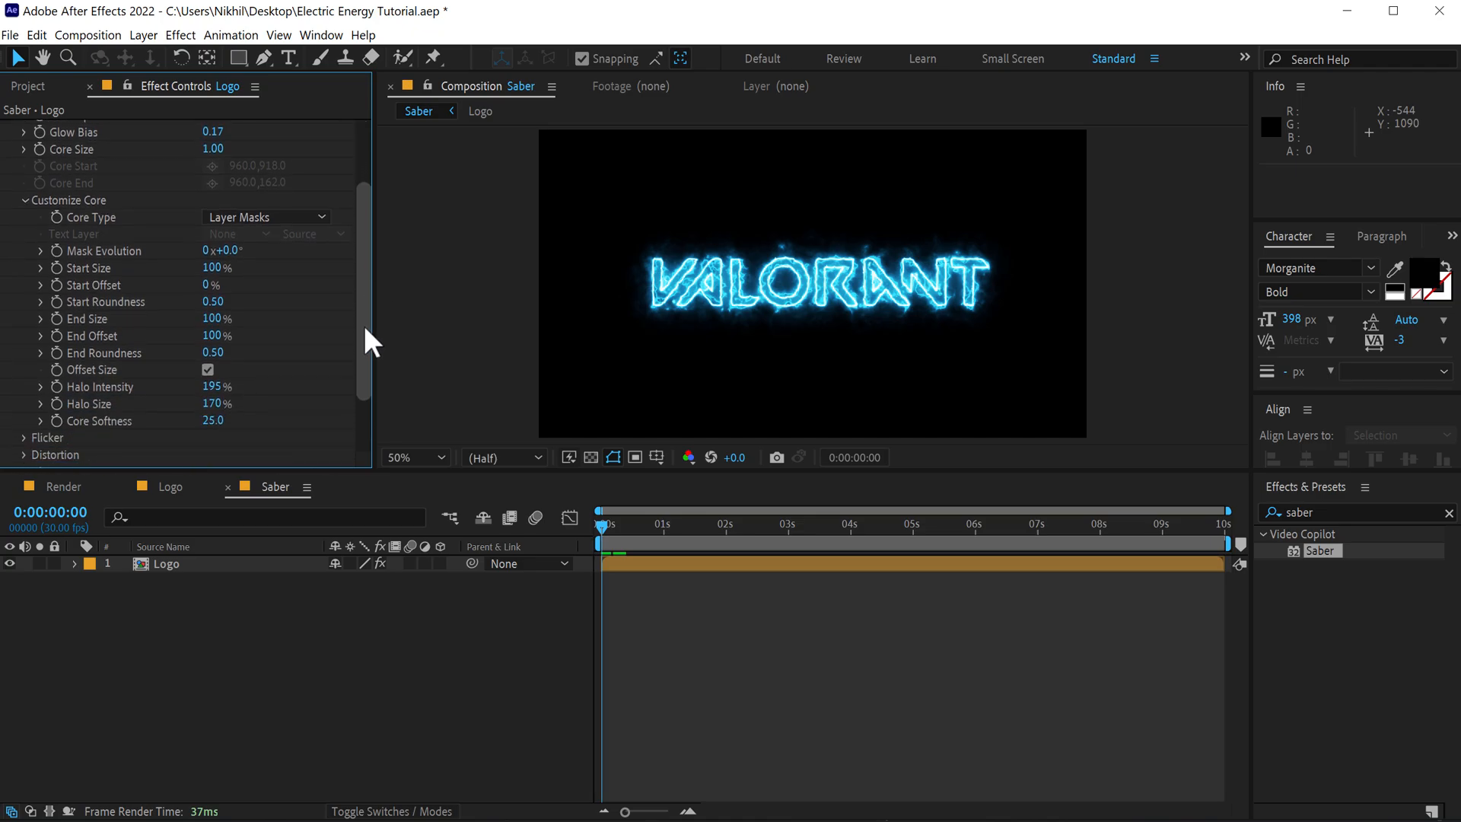
{"action": "left_click", "coordinate": [216, 266]}
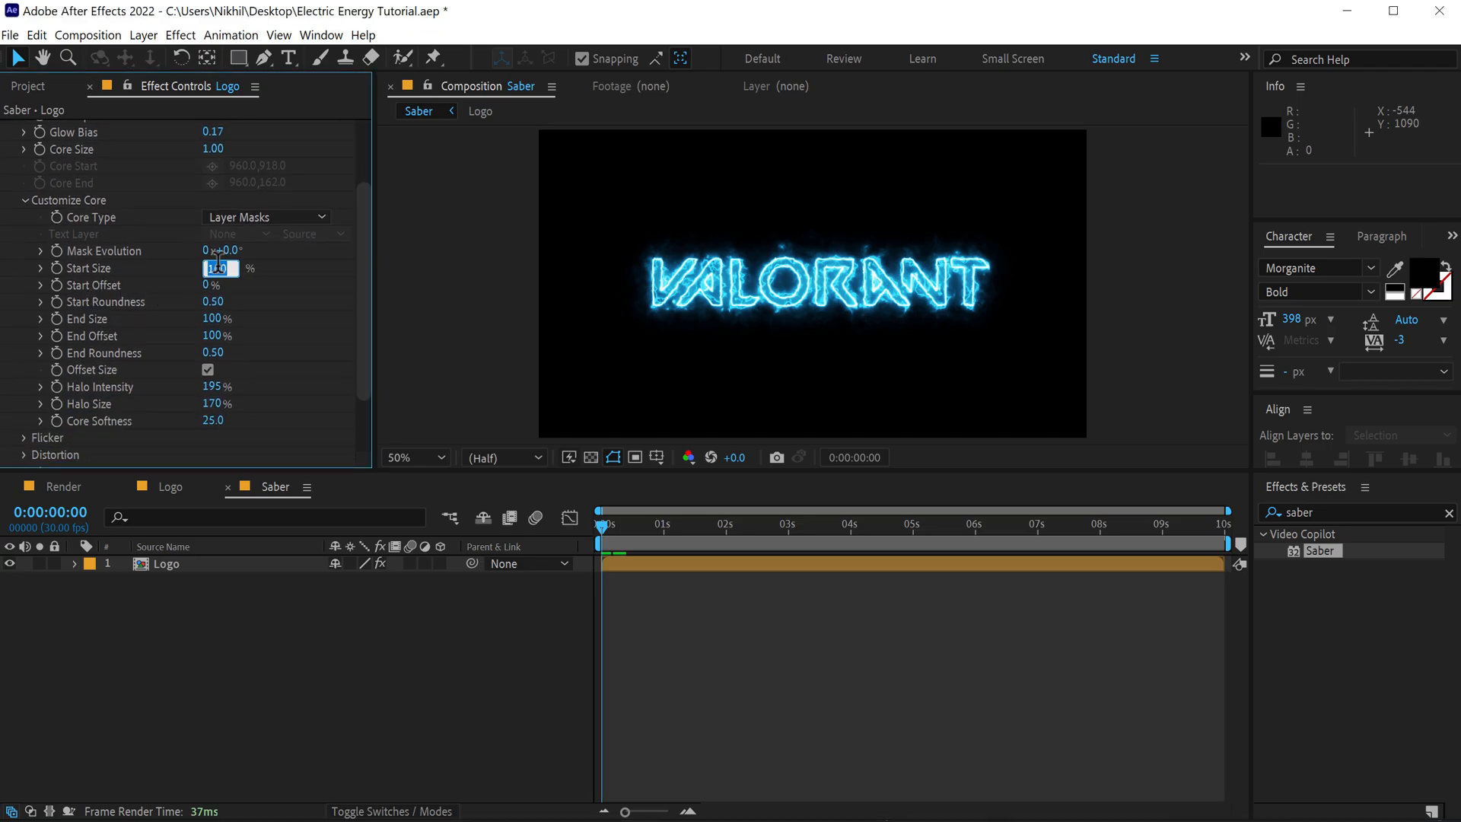
{"action": "type", "text": "0"}
{"action": "key", "text": "Return"}
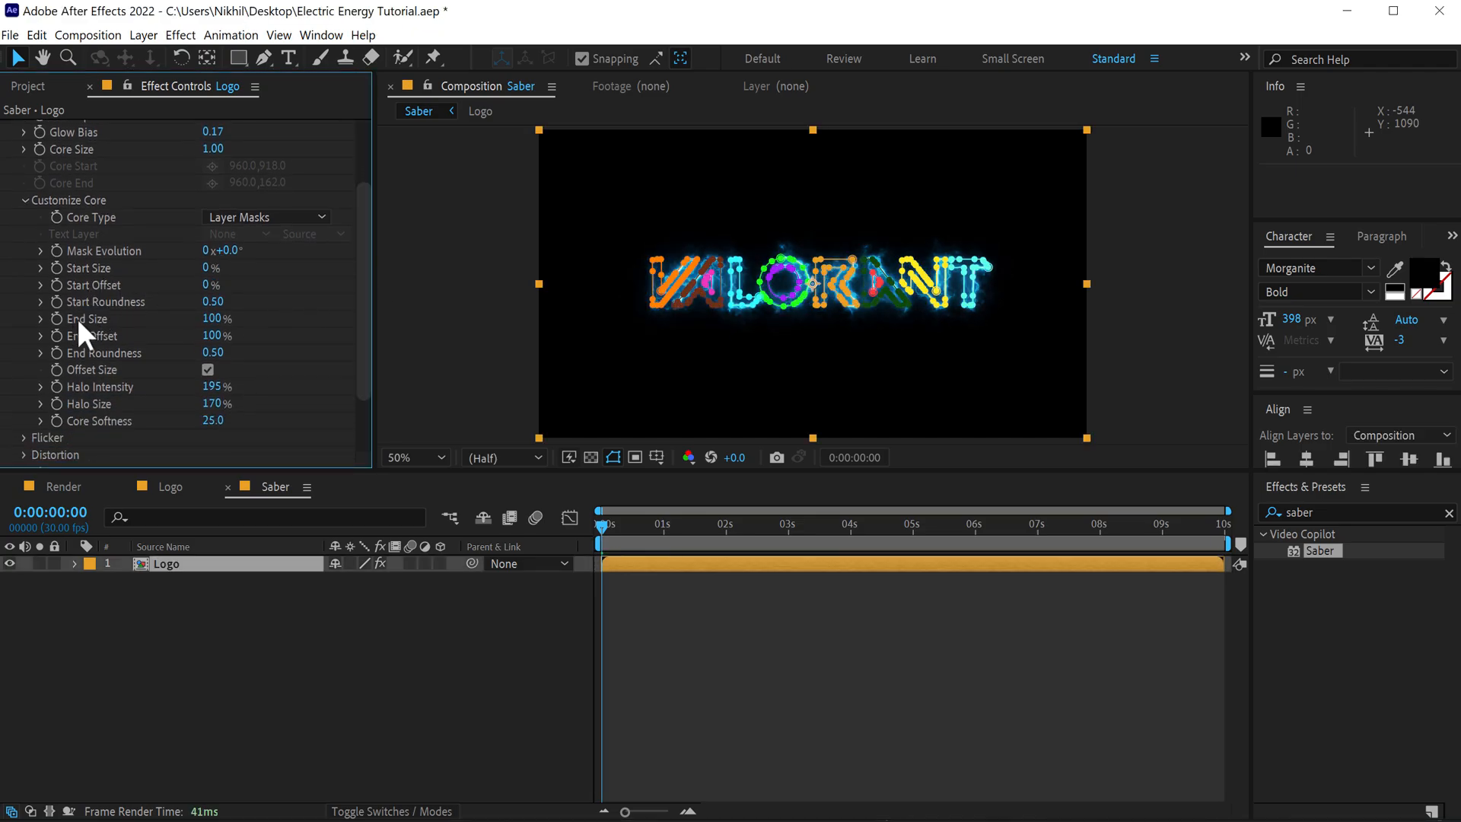
{"action": "left_click", "coordinate": [209, 318]}
{"action": "type", "text": "0"}
{"action": "key", "text": "Return"}
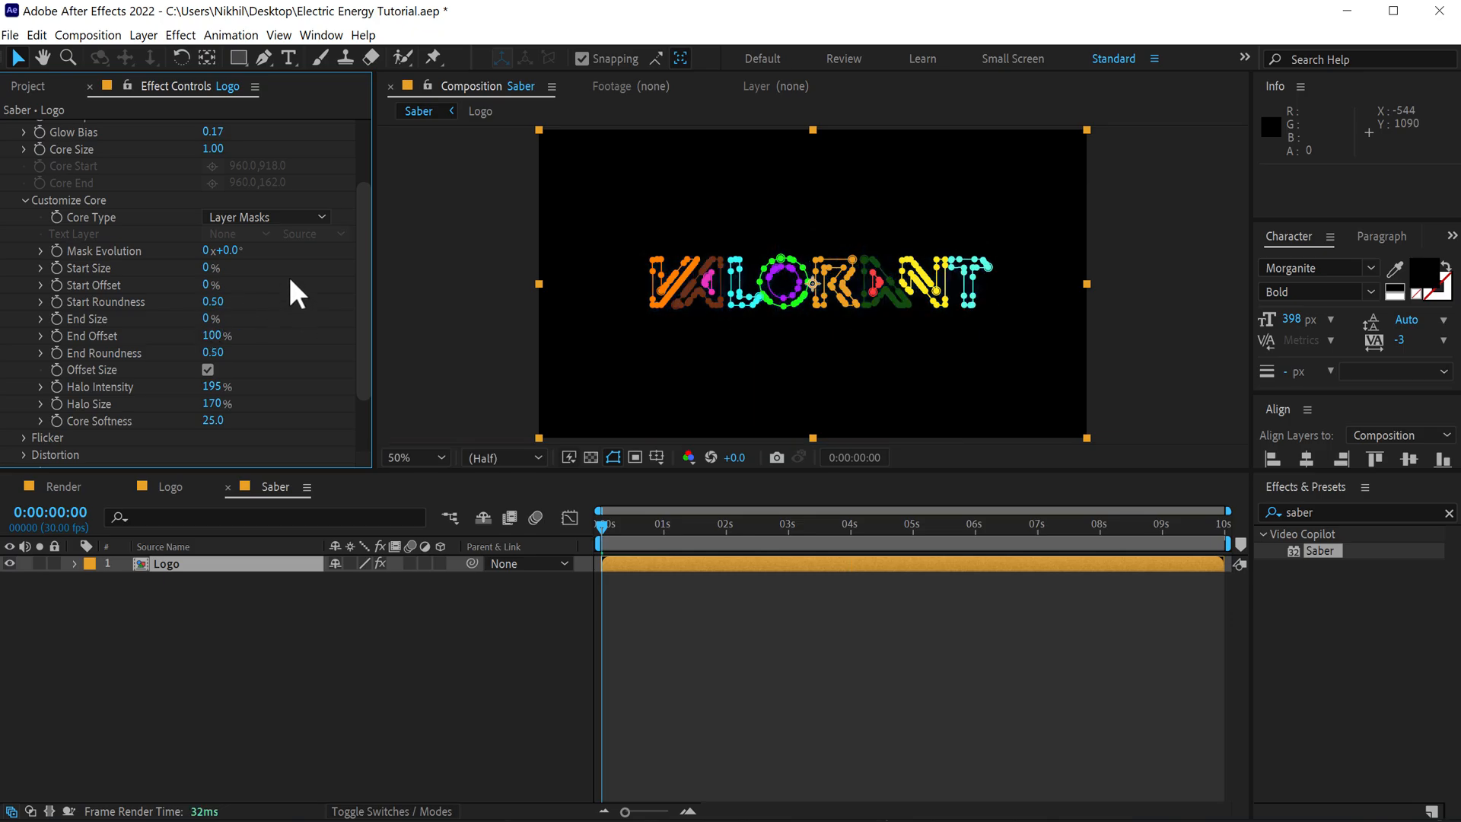
- Set End Offset to 0% and enable keyframing for Start Size, Start Offset, End Size and End Offset on the first frame
{"action": "left_click", "coordinate": [214, 336]}
{"action": "type", "text": "0"}
{"action": "key", "text": "Return"}
{"action": "left_click", "coordinate": [56, 268]}
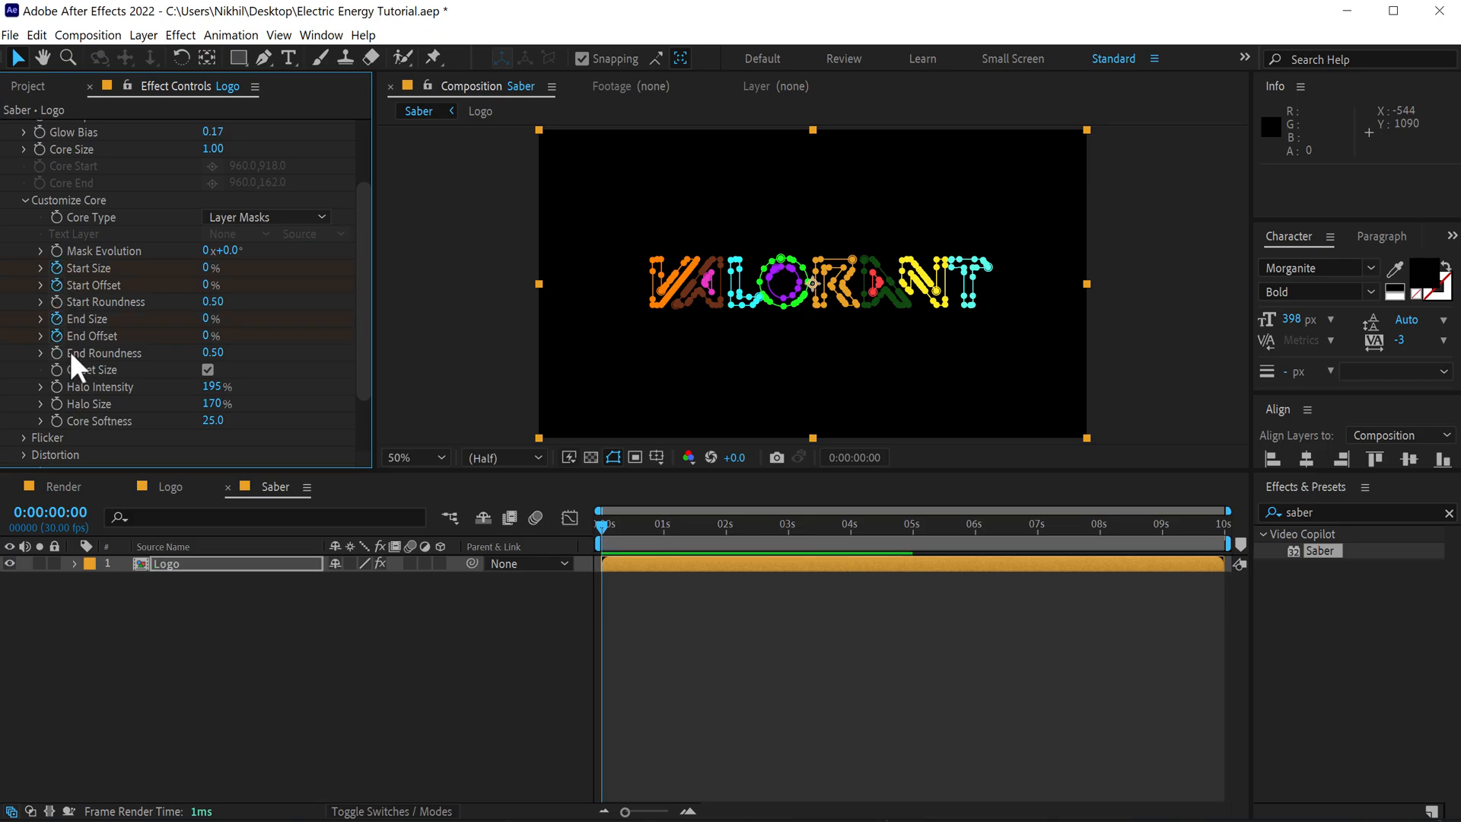
{"action": "key", "text": "m"}
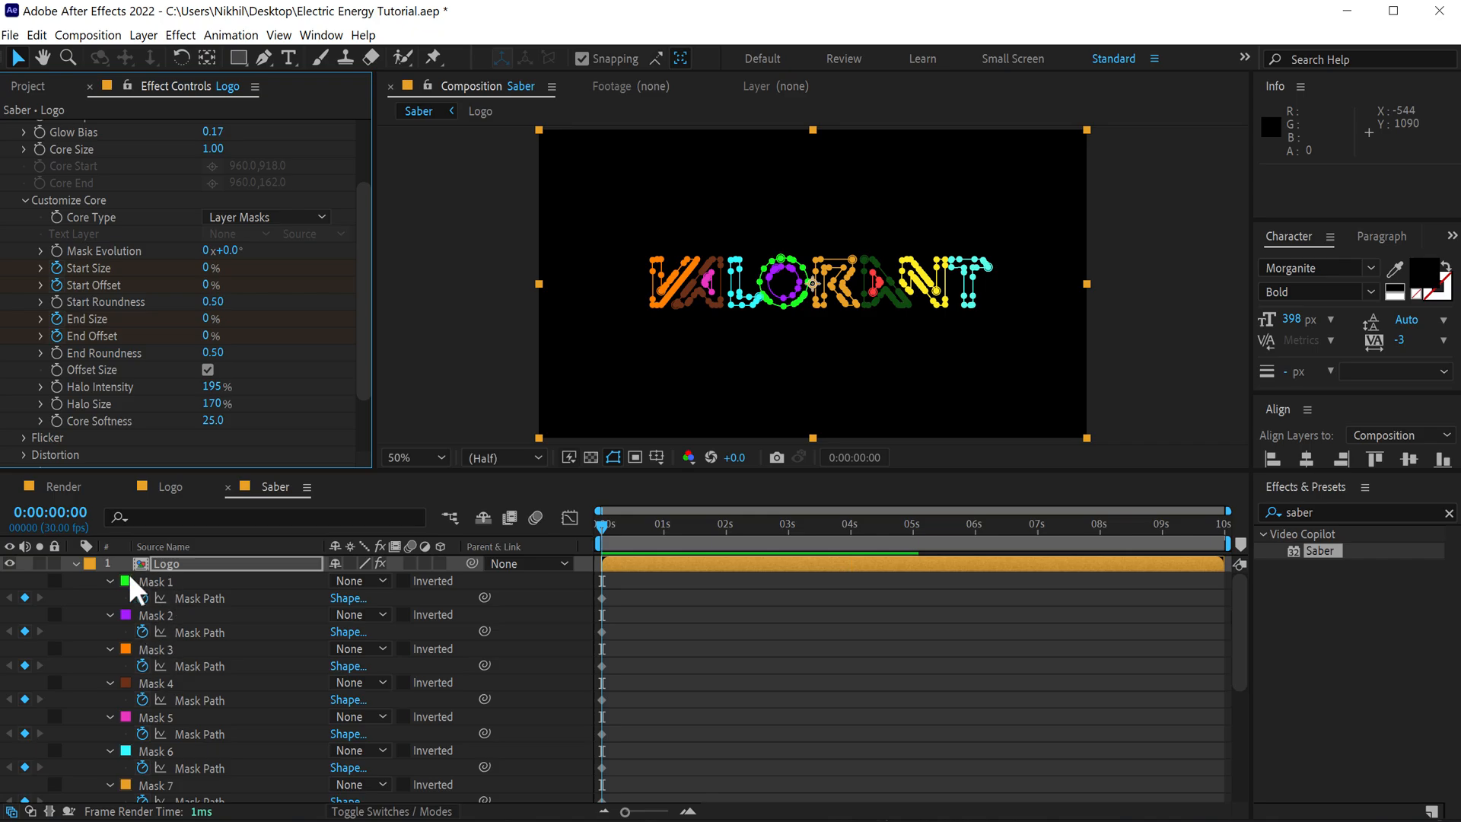
{"action": "left_click", "coordinate": [75, 563]}
{"action": "left_click", "coordinate": [189, 576]}
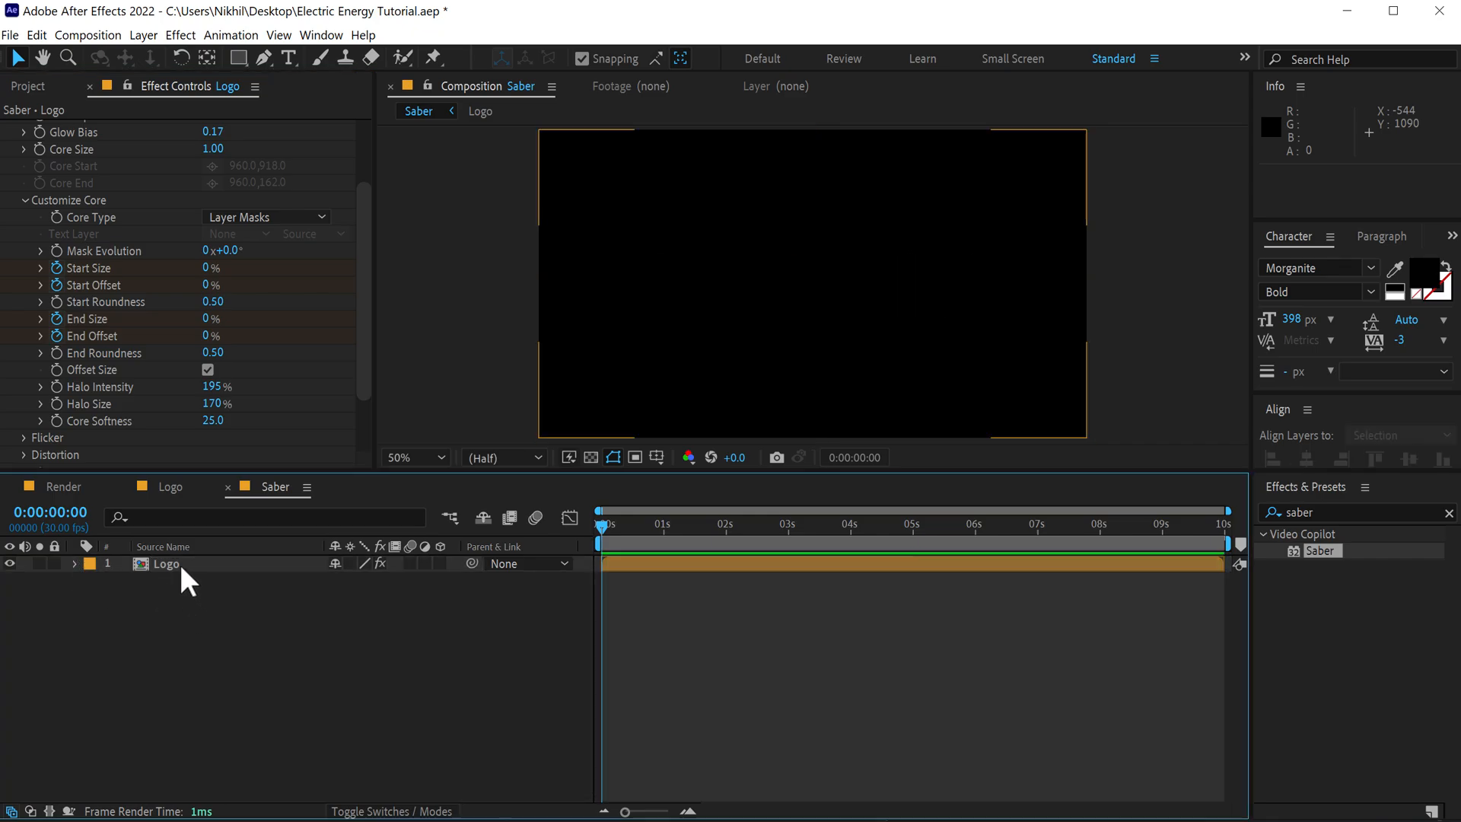
- Filter the Logo layer's timeline properties by "mask" and turn off Mask Path keyframing for Mask 1 through Mask 11
{"action": "left_click", "coordinate": [180, 563]}
{"action": "left_click", "coordinate": [160, 516]}
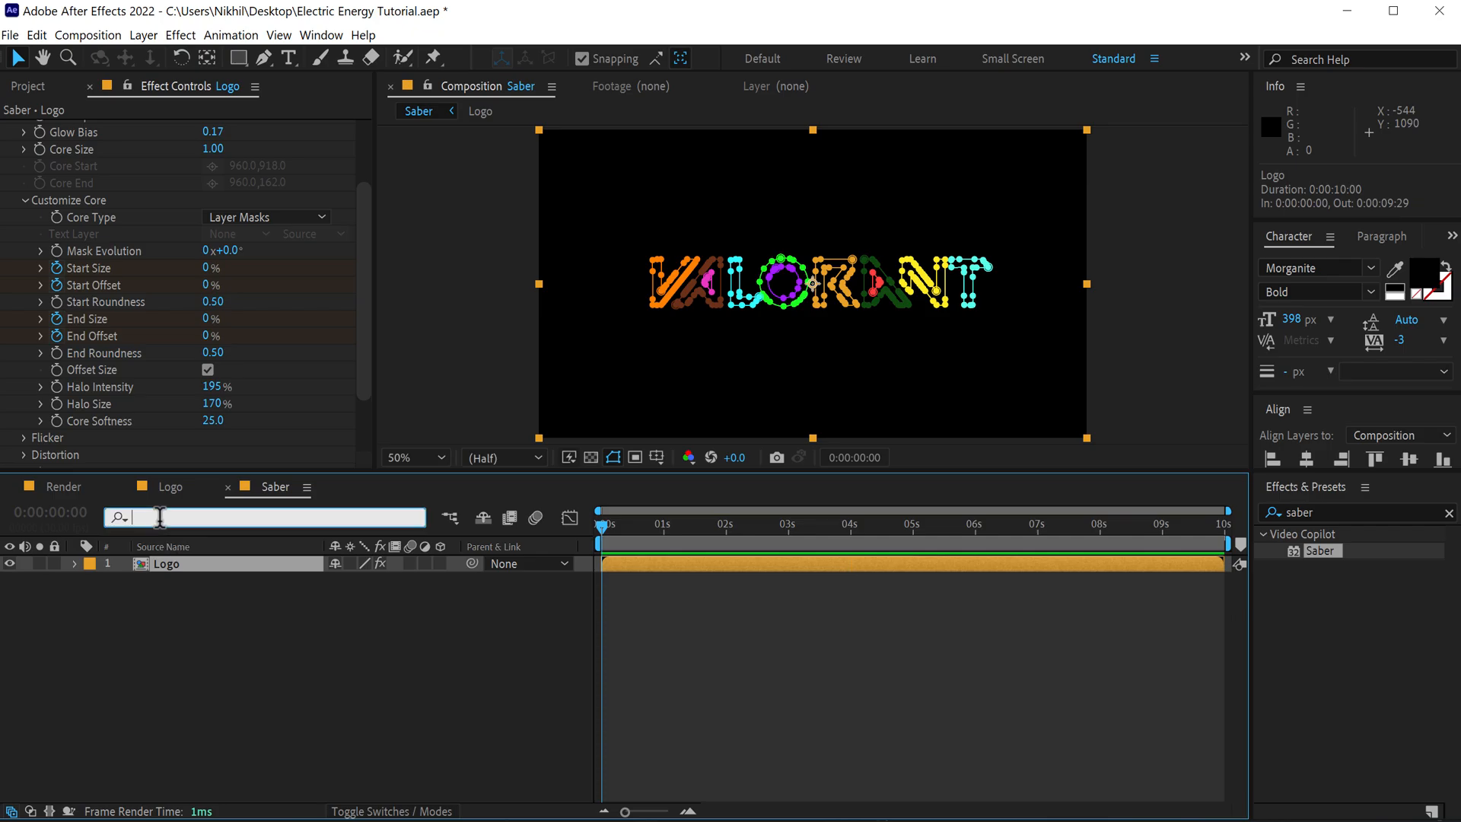
{"action": "type", "text": "mask"}
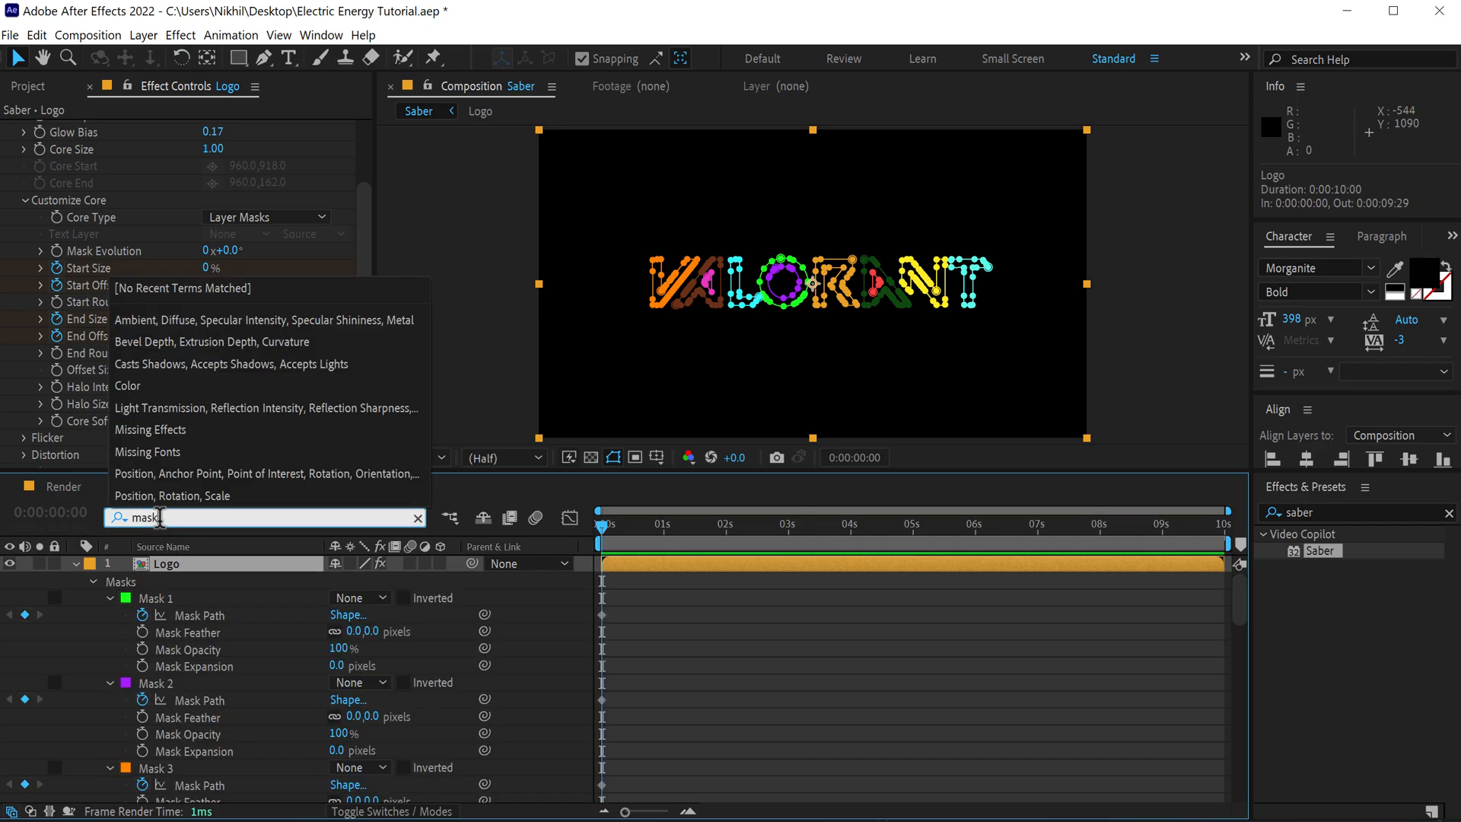
{"action": "left_click", "coordinate": [143, 614]}
{"action": "left_click", "coordinate": [143, 699]}
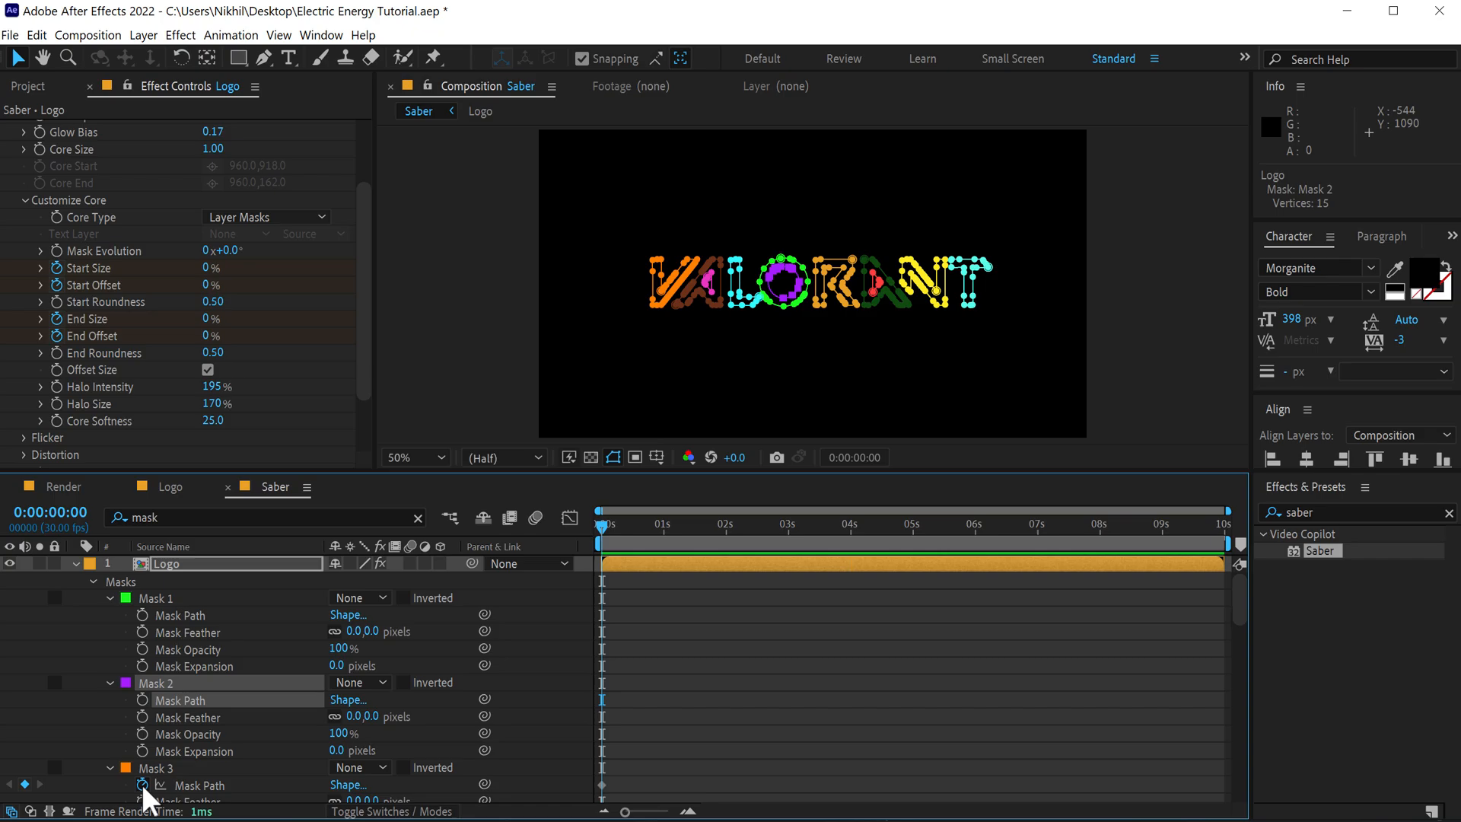
{"action": "left_click", "coordinate": [142, 784]}
{"action": "scroll", "coordinate": [148, 707], "scroll_direction": "down", "scroll_amount": 3}
{"action": "left_click", "coordinate": [143, 700]}
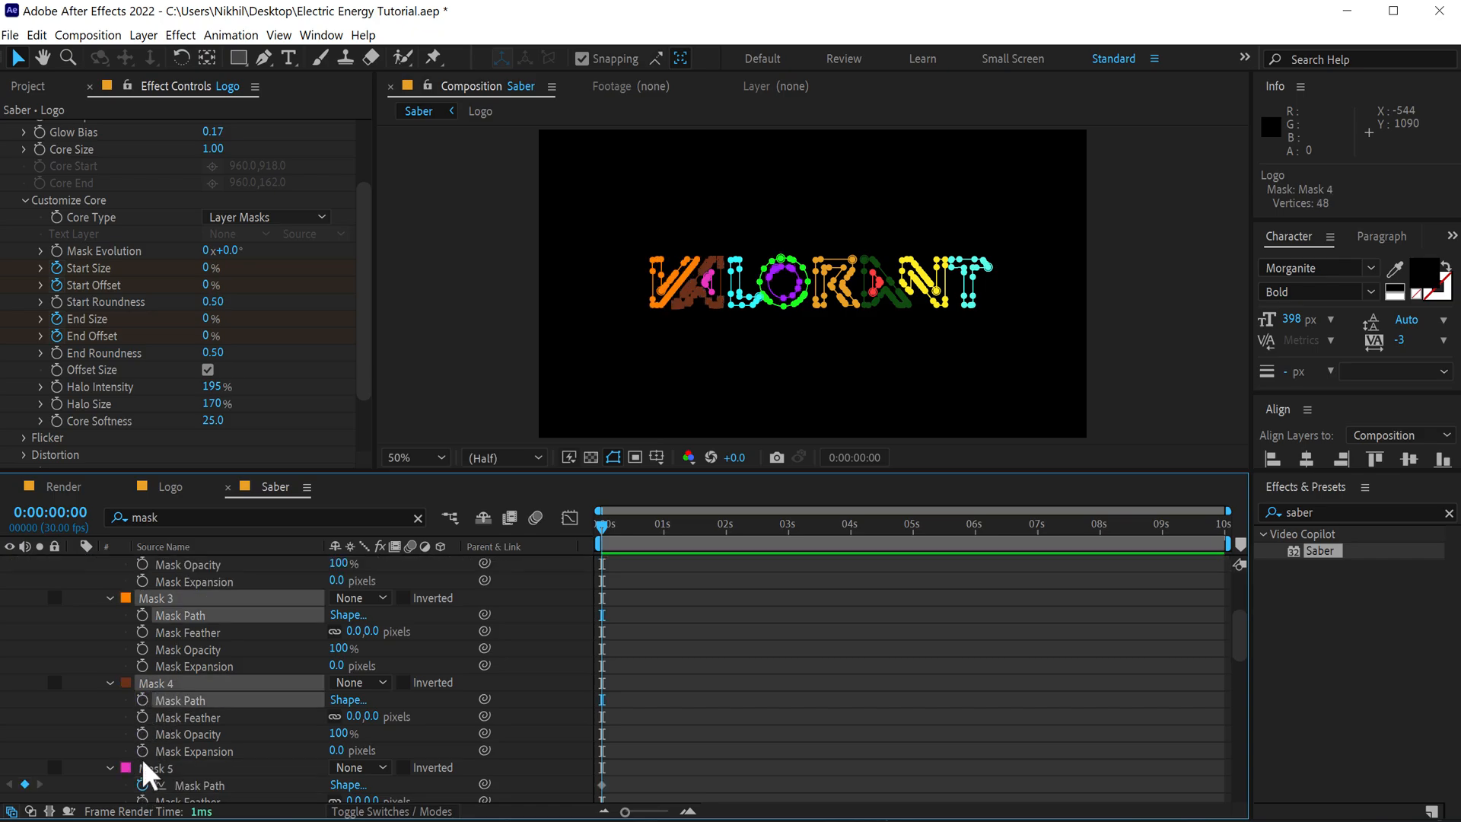
{"action": "left_click_drag", "start_coordinate": [143, 761], "coordinate": [142, 796]}
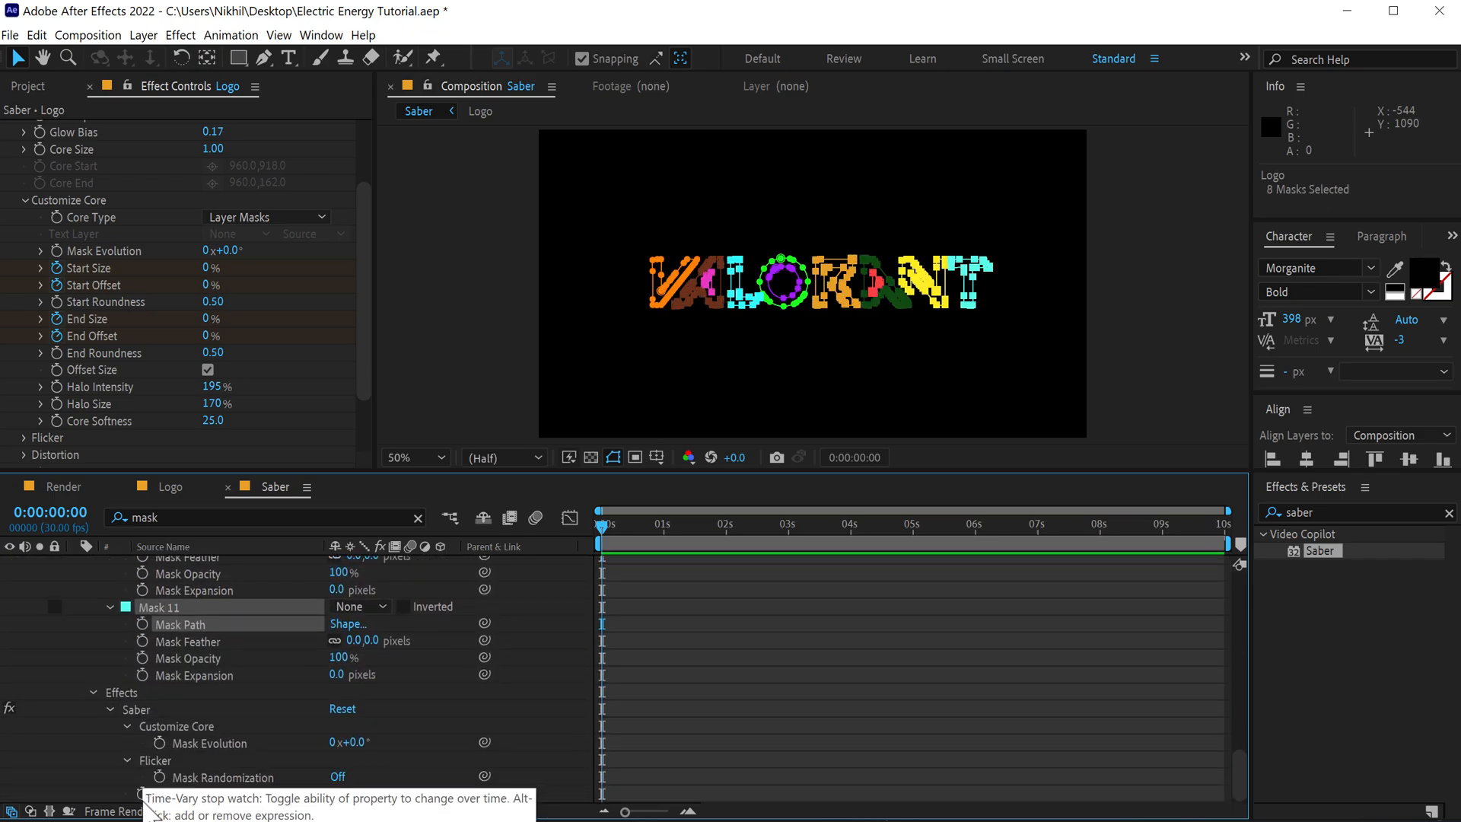
{"action": "left_click", "coordinate": [804, 693]}
- Reveal only the Logo layer's keyframed Saber properties in the timeline
{"action": "scroll", "coordinate": [509, 634], "scroll_direction": "up", "scroll_amount": 15}
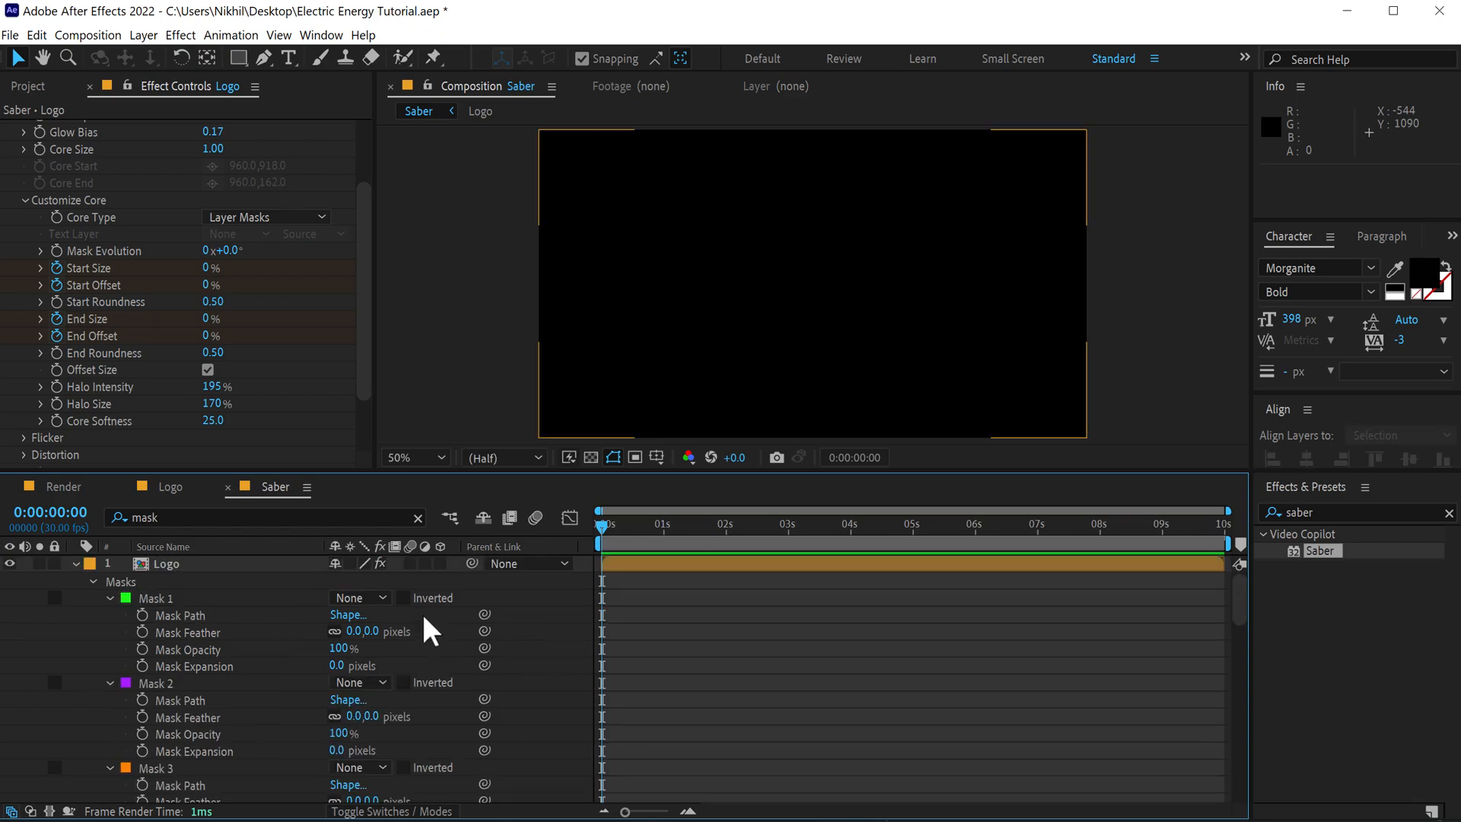
{"action": "left_click", "coordinate": [162, 565]}
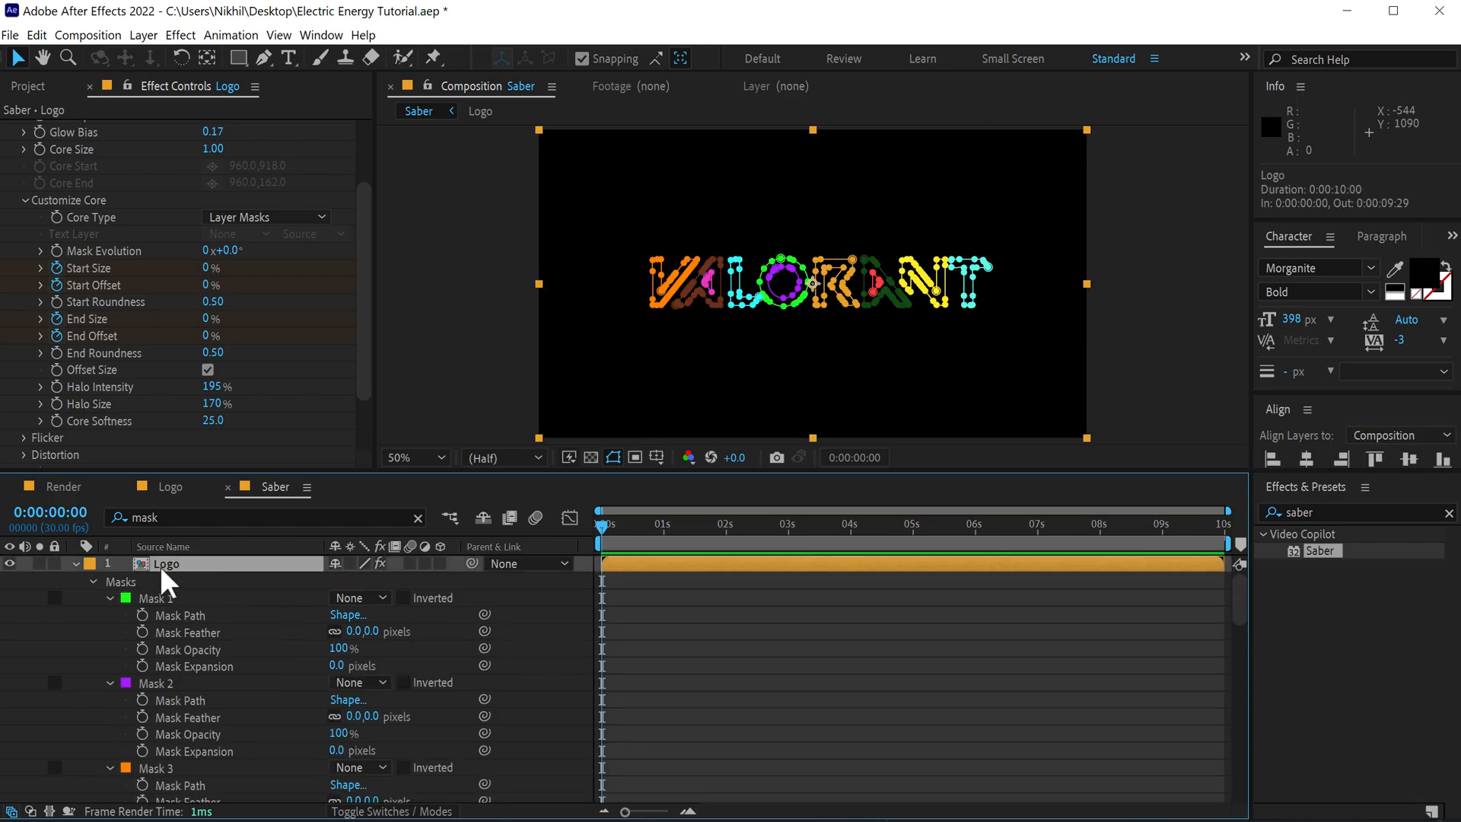
{"action": "key", "text": "u"}
{"action": "left_click", "coordinate": [274, 704]}
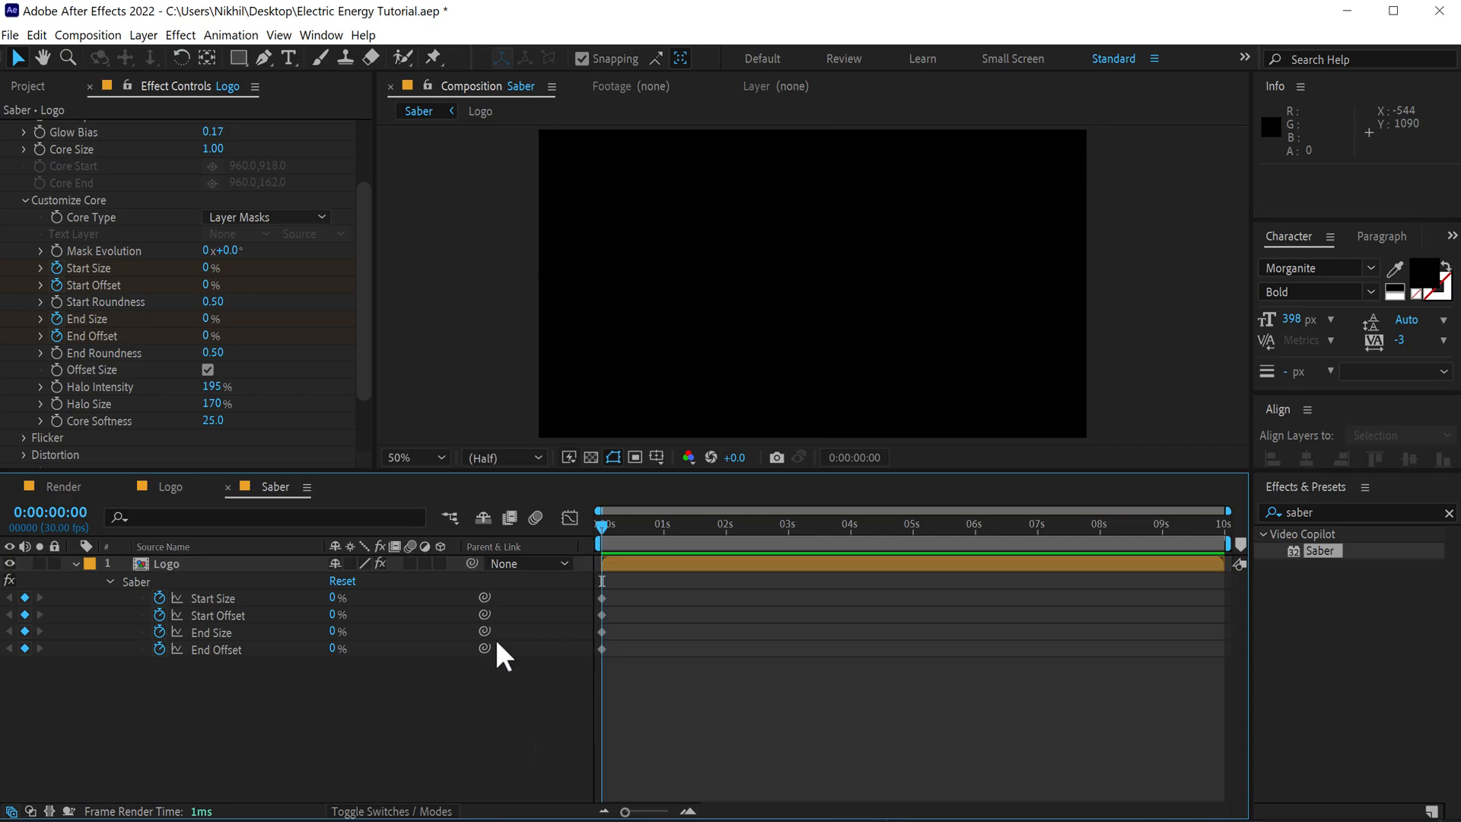
- Keyframe Saber's Start Size and Start Offset at 100% at 0:00:01:00
{"action": "left_click", "coordinate": [759, 559]}
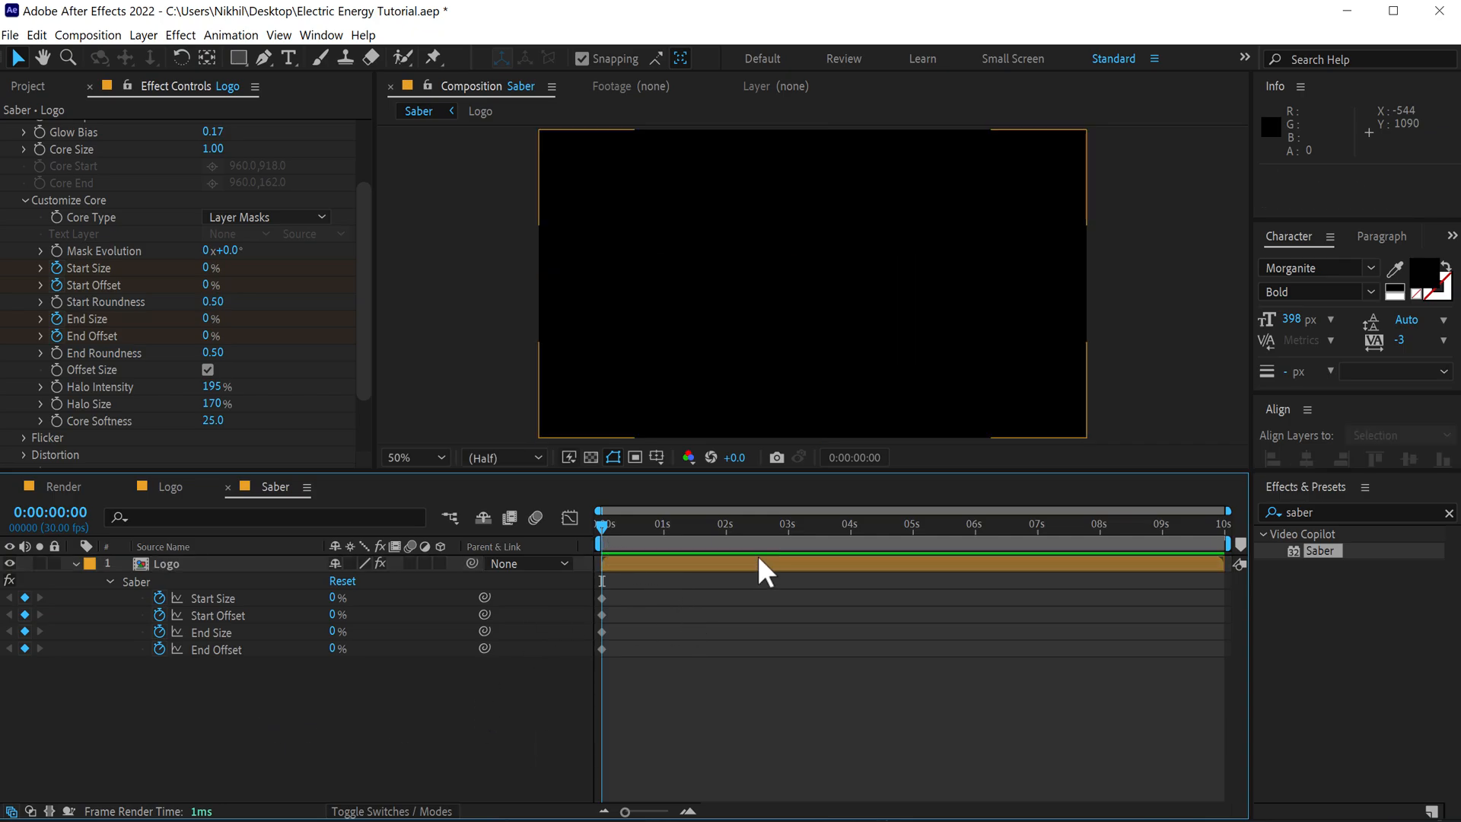
{"action": "left_click", "coordinate": [663, 528]}
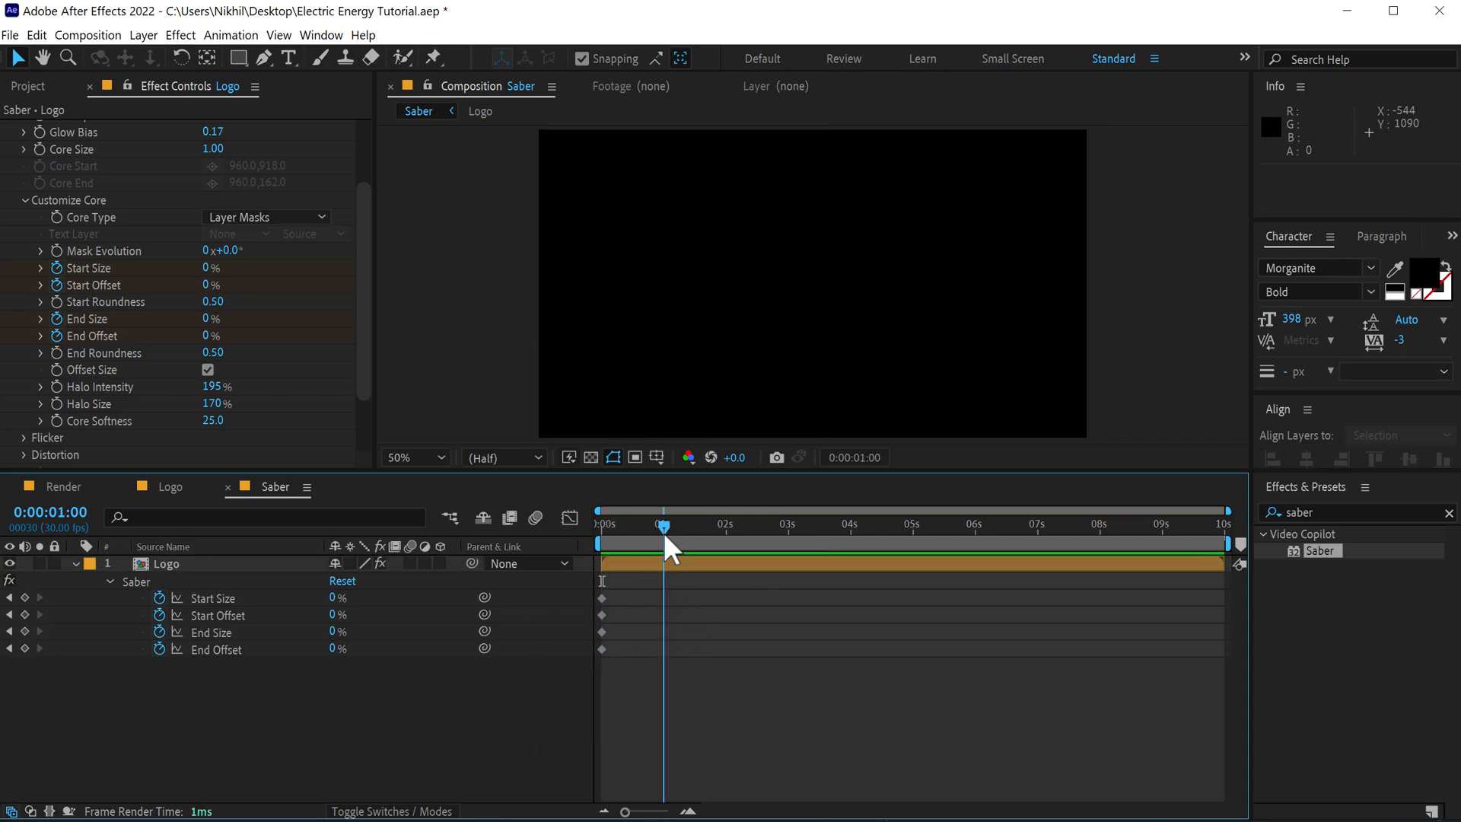
{"action": "scroll", "coordinate": [653, 642], "scroll_direction": "up", "scroll_amount": 2}
{"action": "left_click_drag", "start_coordinate": [760, 811], "coordinate": [646, 812]}
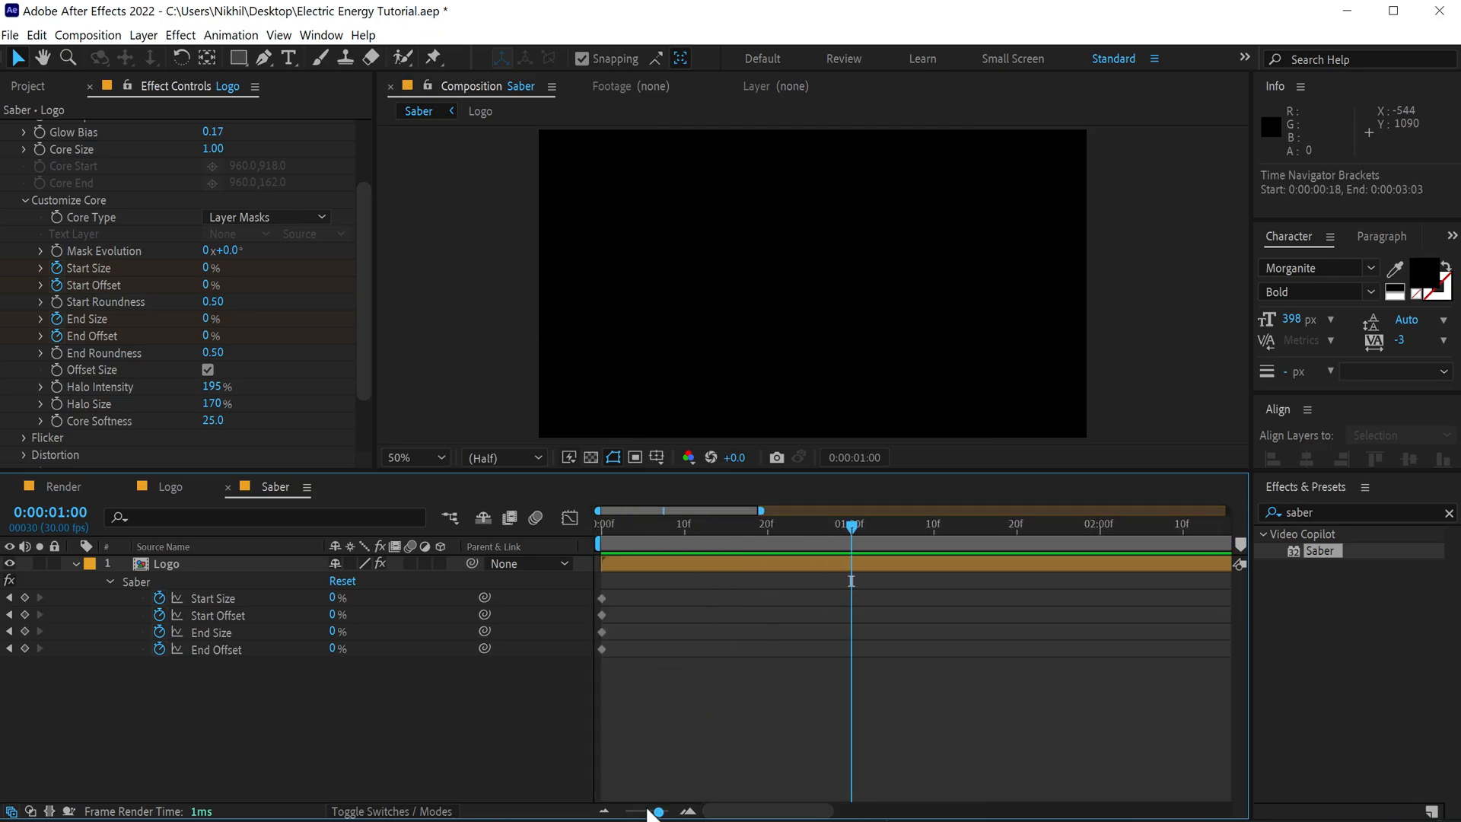
{"action": "left_click", "coordinate": [333, 599]}
{"action": "type", "text": "100"}
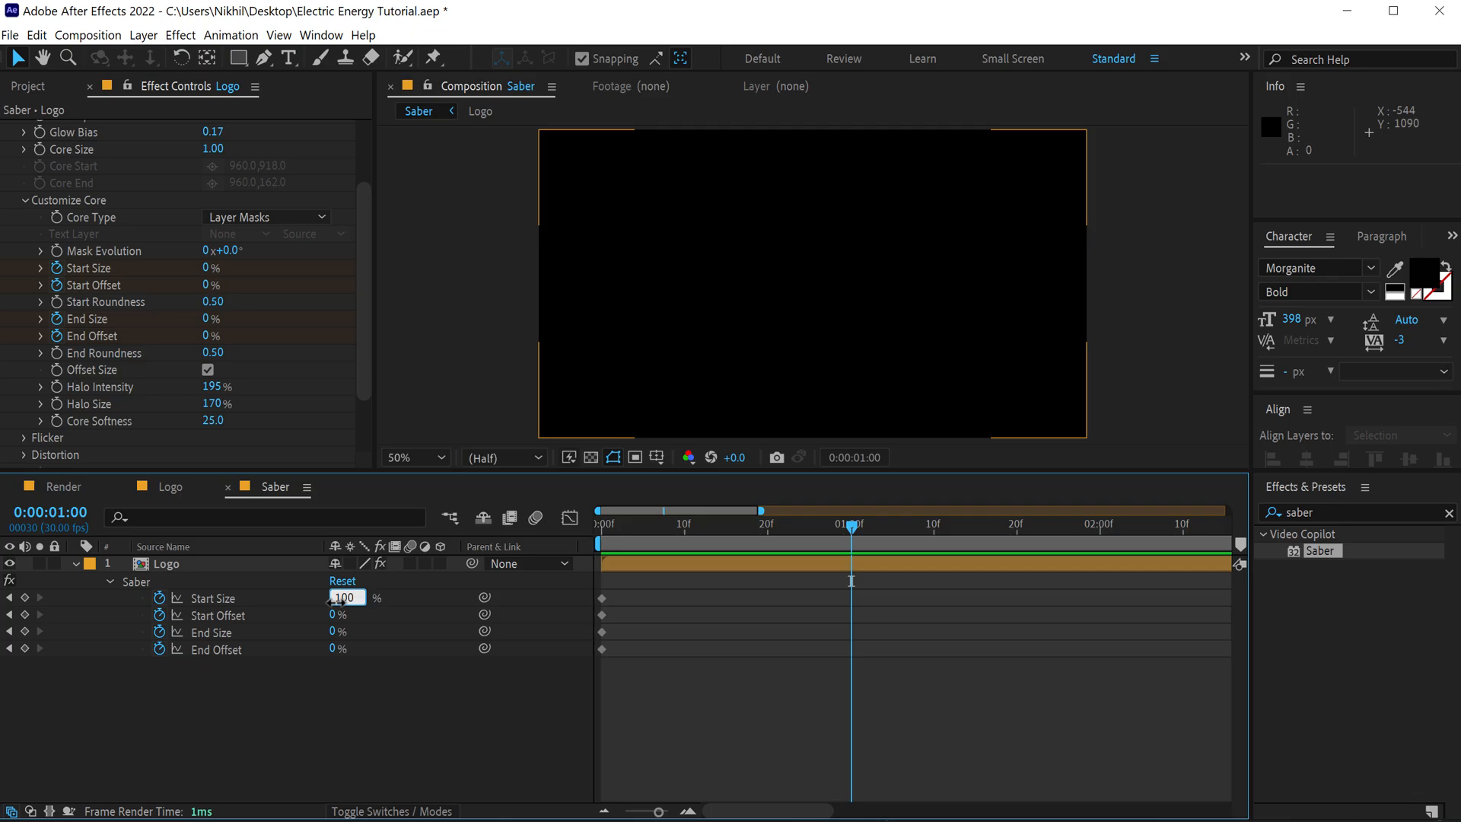
{"action": "key", "text": "ctrl+a"}
{"action": "key", "text": "ctrl+c"}
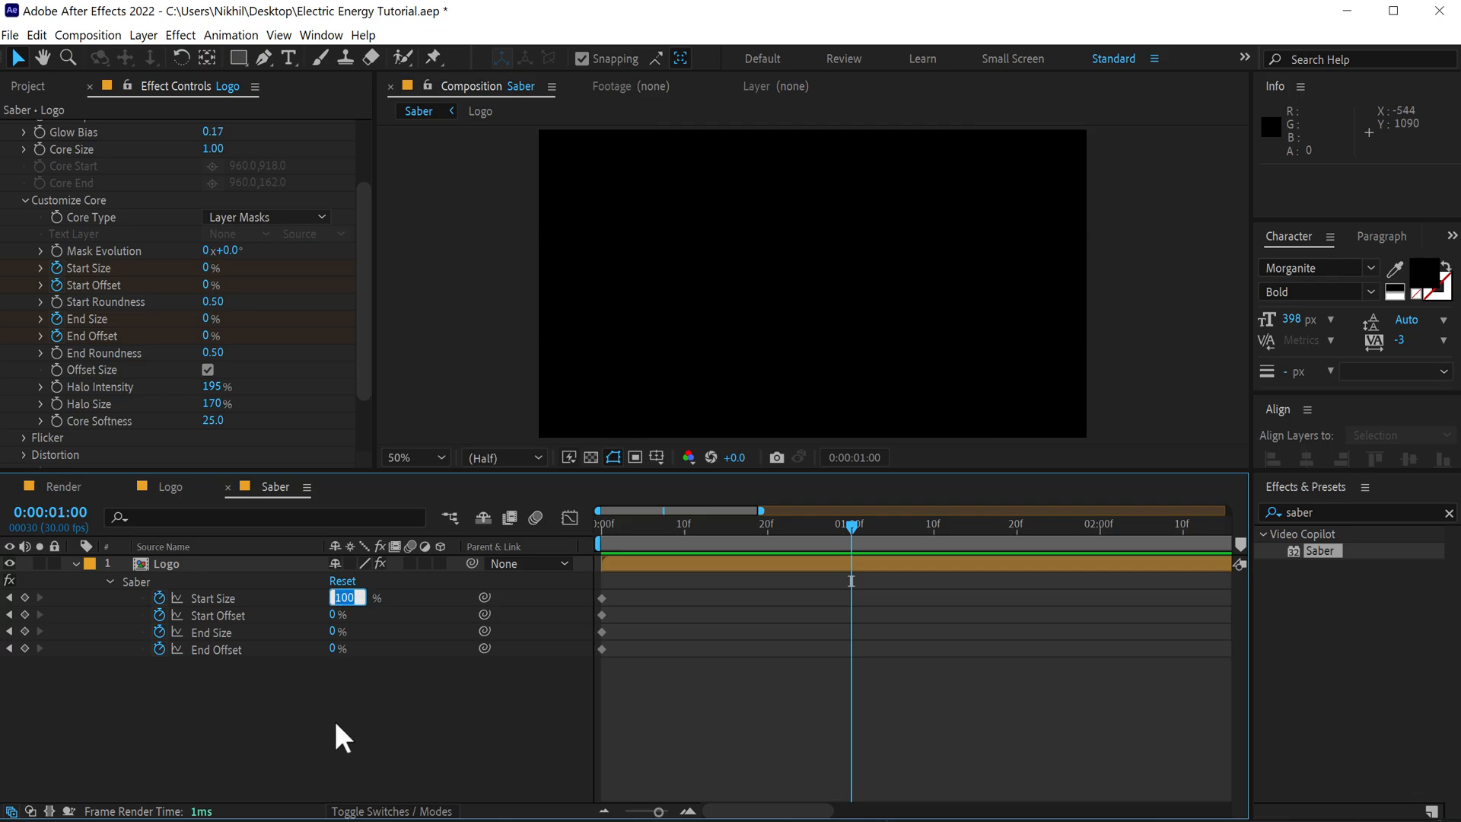
{"action": "key", "text": "Return"}
- Keyframe Saber's End Size and End Offset at 100% at the same one-second mark
{"action": "left_click", "coordinate": [332, 632]}
{"action": "key", "text": "ctrl+v"}
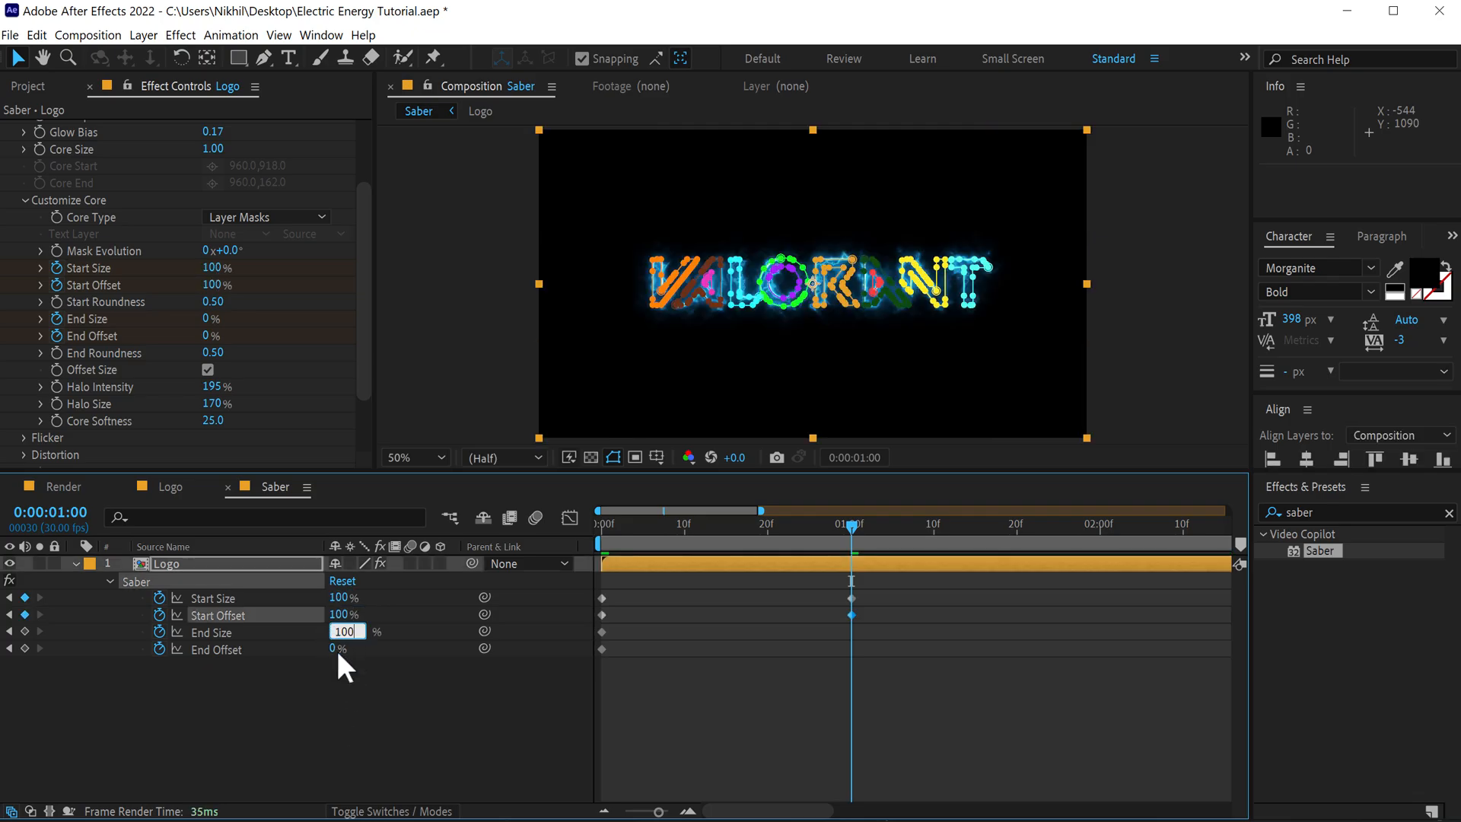
{"action": "left_click", "coordinate": [335, 648]}
{"action": "key", "text": "ctrl+v"}
{"action": "left_click", "coordinate": [337, 699]}
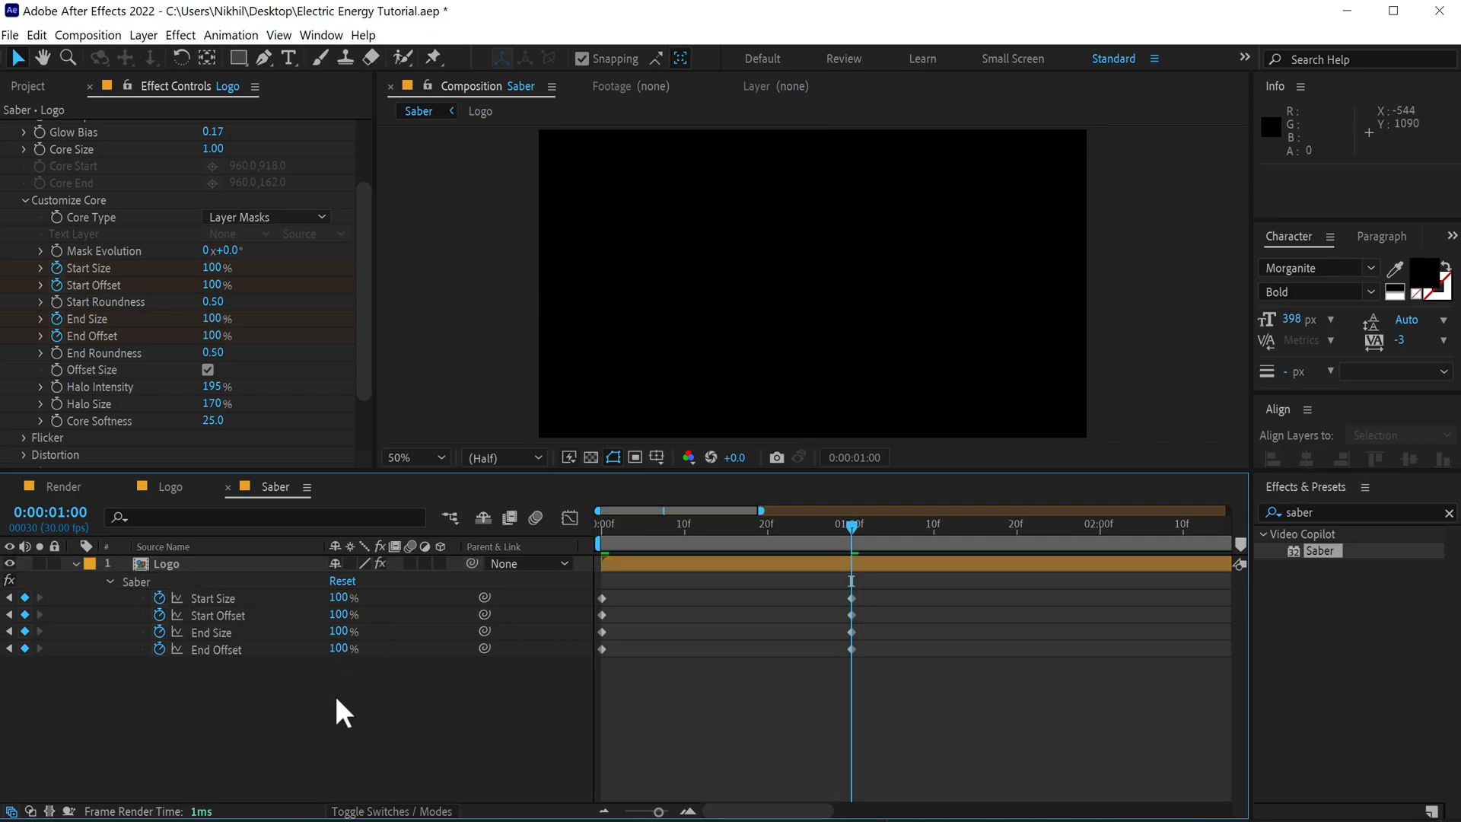
- Keyframe Saber's End Size and End Offset at 50% at 0:00:00:05
{"action": "left_click", "coordinate": [642, 527]}
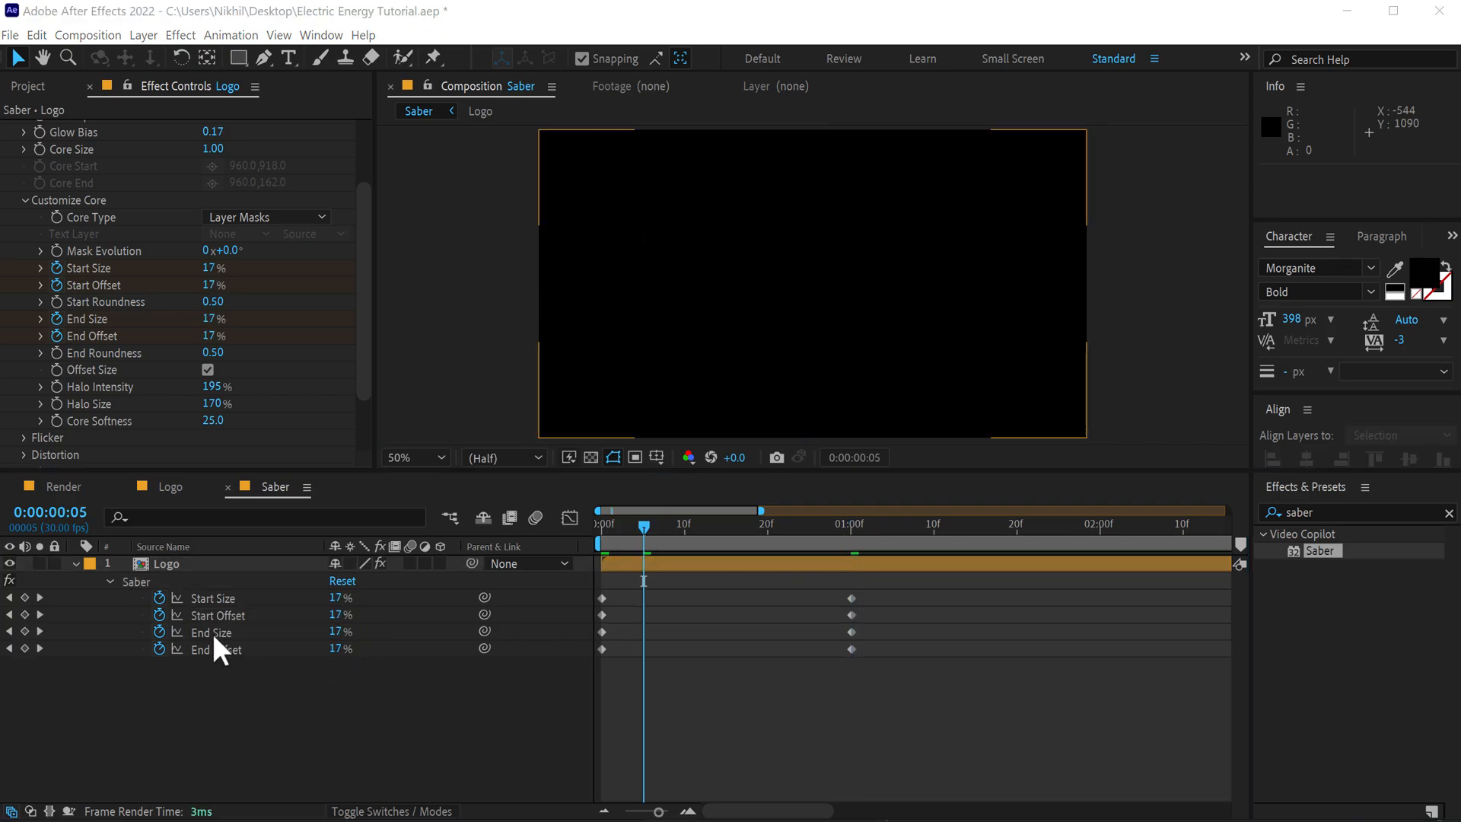
{"action": "left_click", "coordinate": [335, 631]}
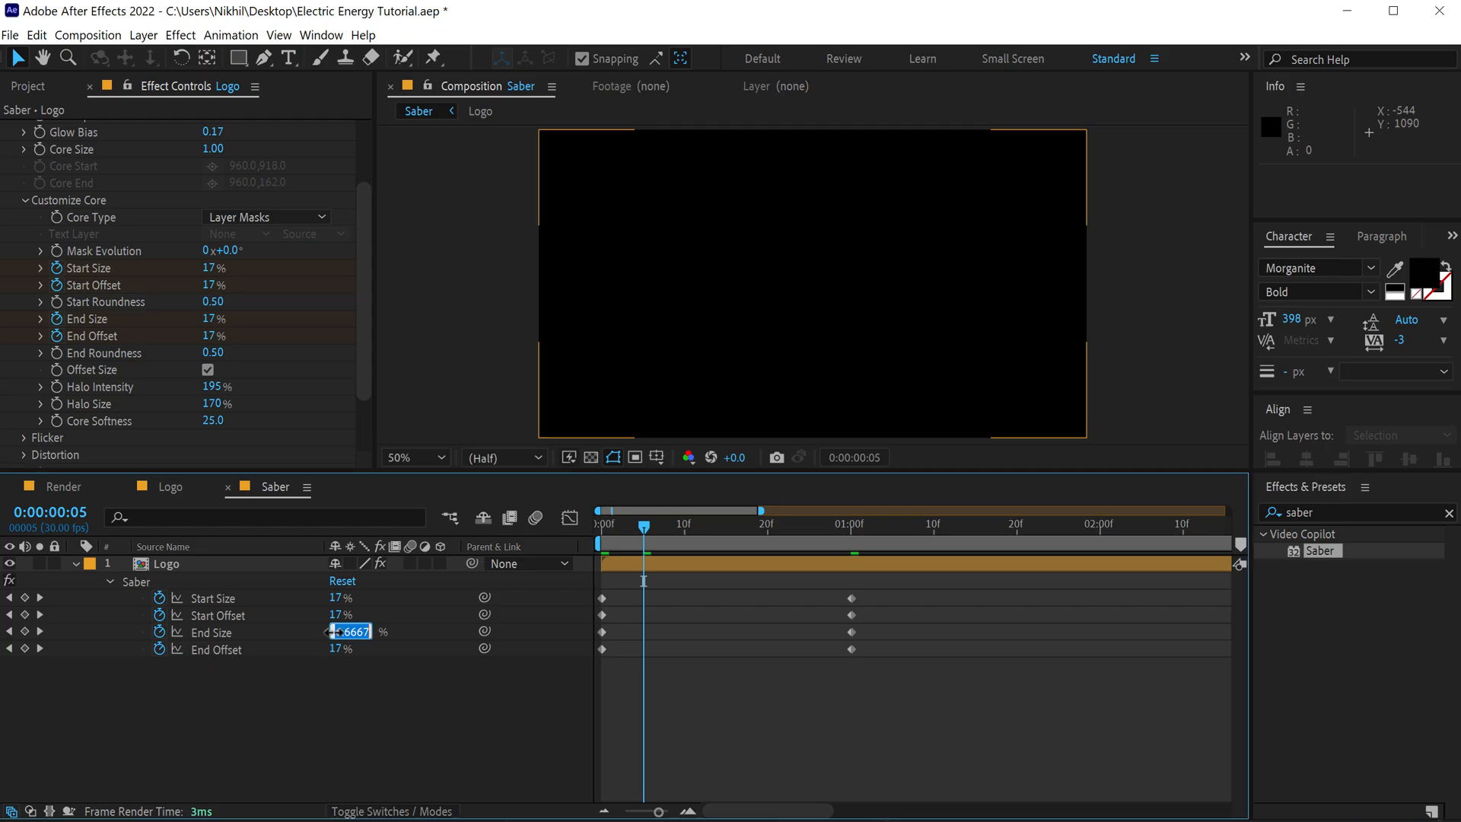
{"action": "type", "text": "50"}
{"action": "key", "text": "Return"}
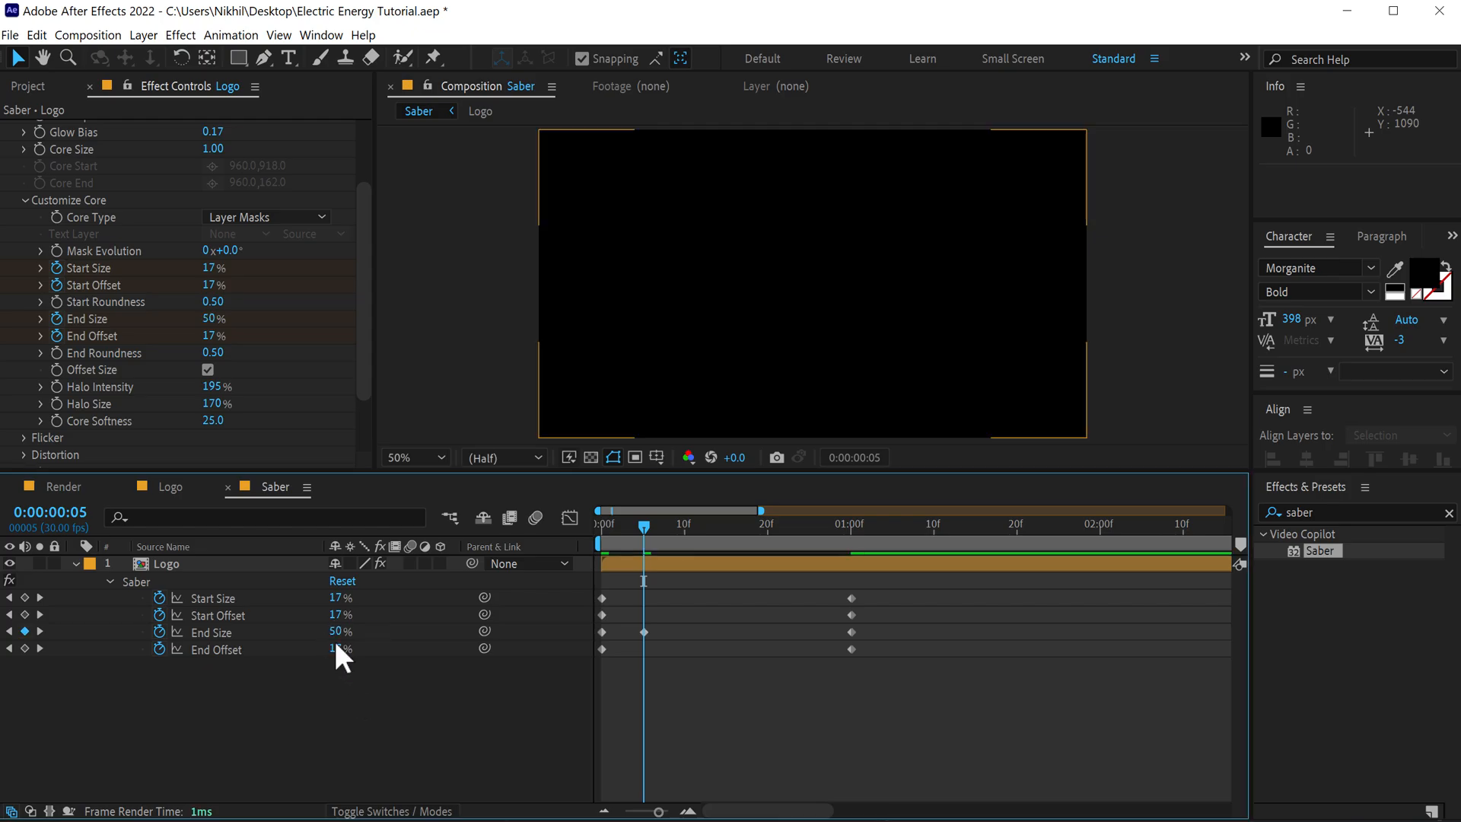
{"action": "left_click", "coordinate": [335, 649]}
{"action": "type", "text": "50"}
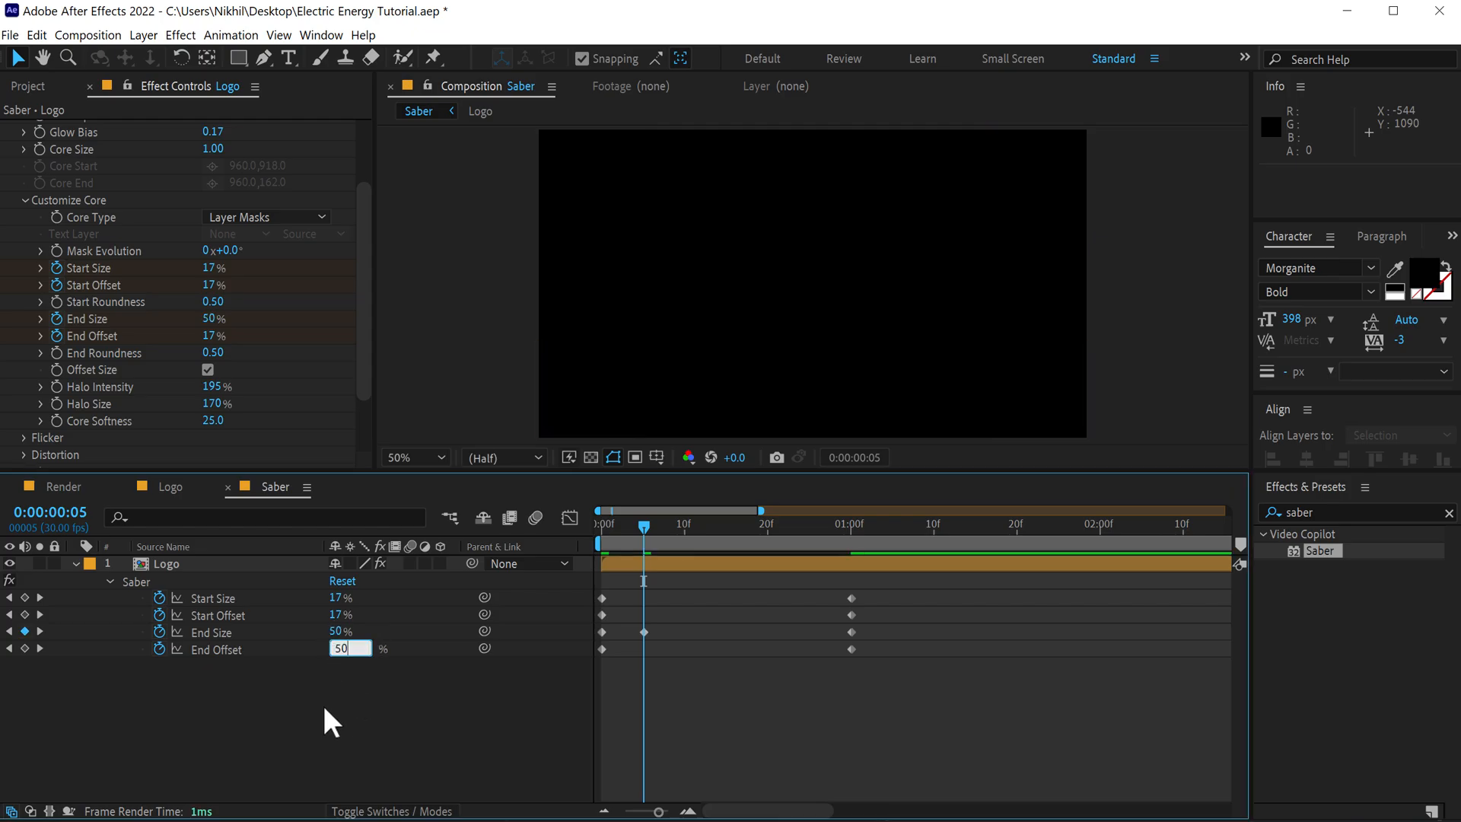
{"action": "key", "text": "Return"}
- Keyframe Saber's Start Size and Start Offset at 0% at 0:00:01:15
{"action": "left_click_drag", "start_coordinate": [969, 526], "coordinate": [973, 527]}
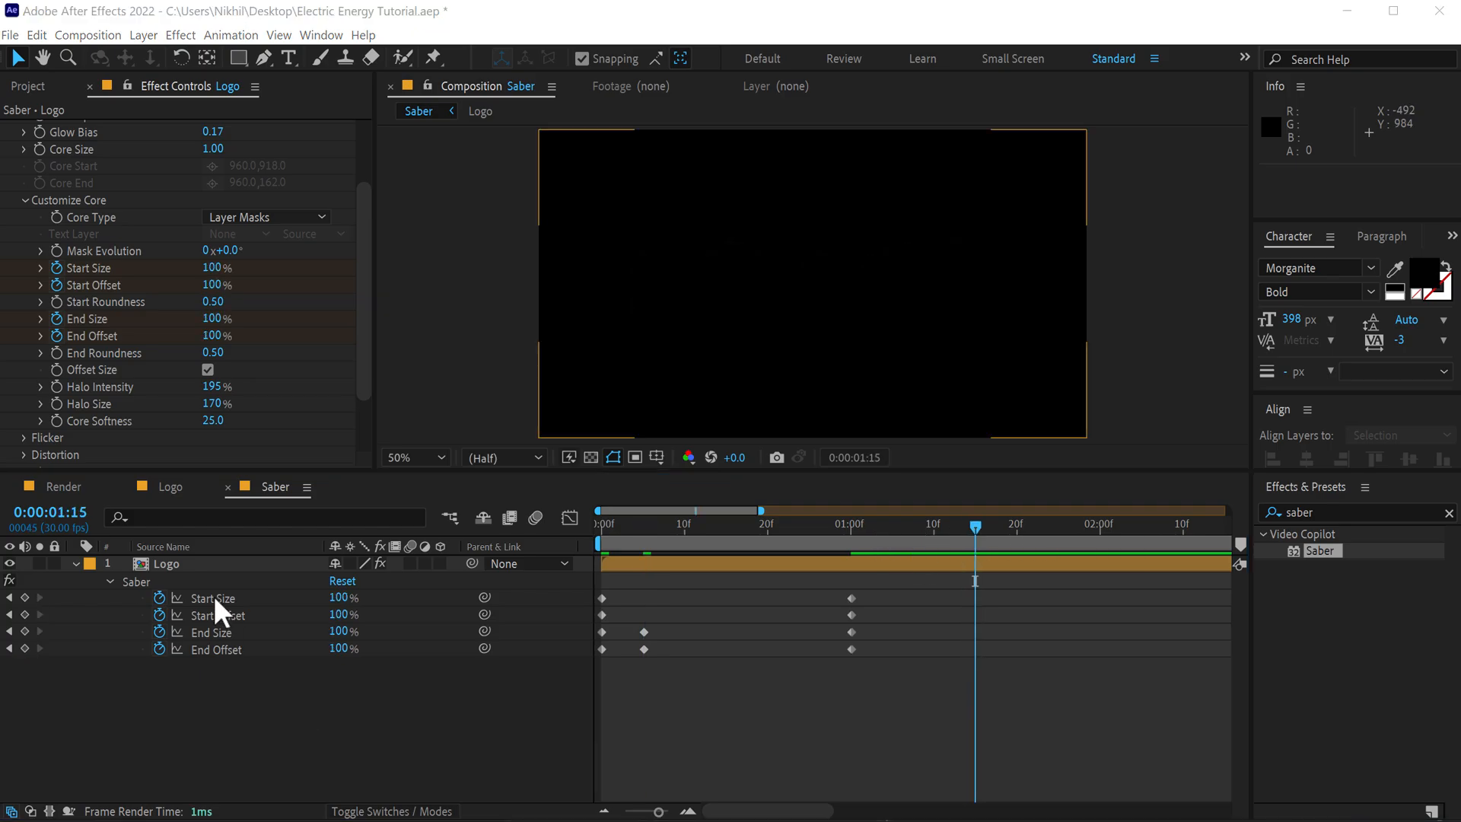
{"action": "left_click", "coordinate": [337, 598]}
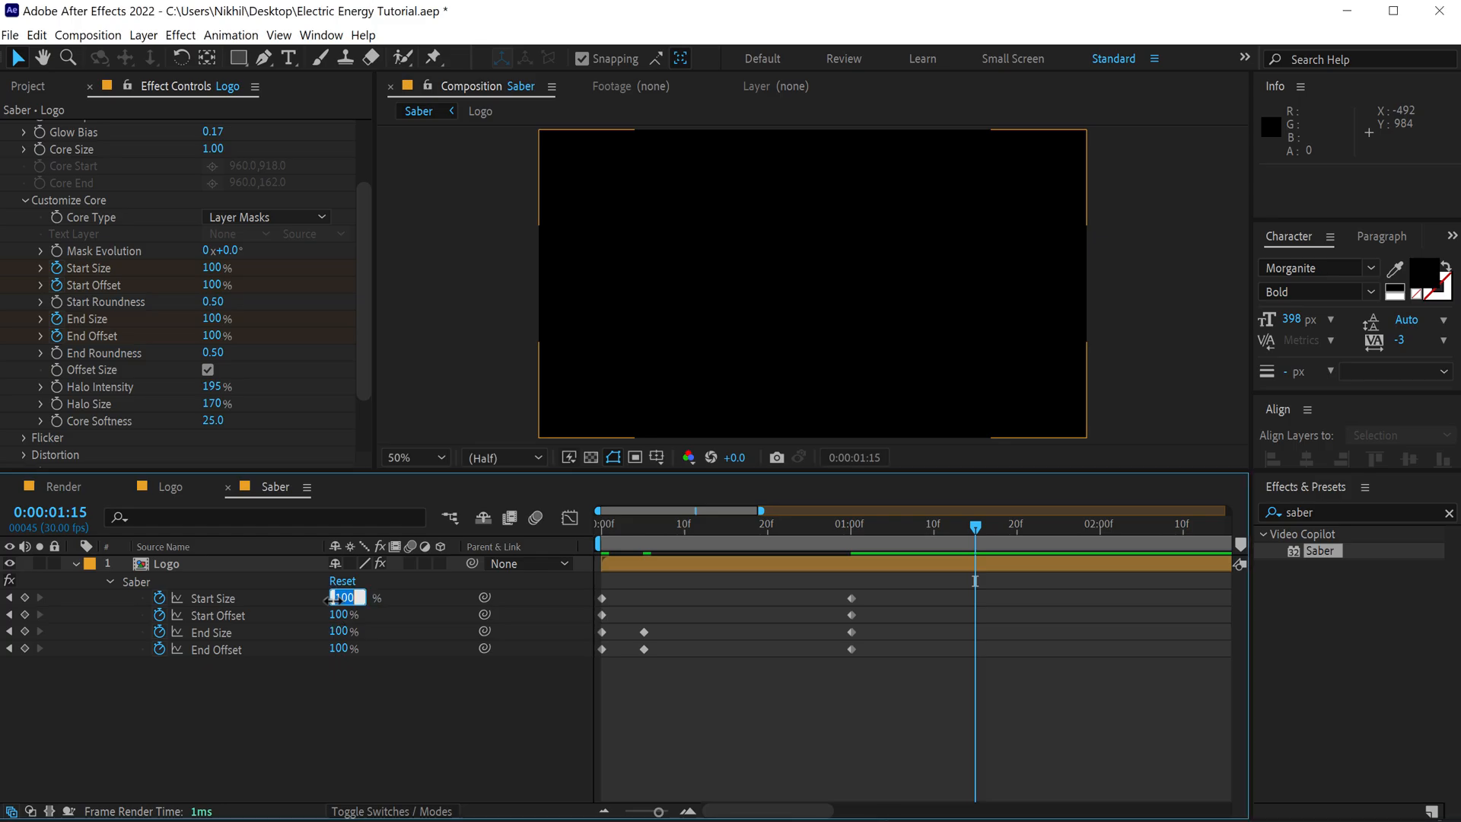
{"action": "type", "text": "0"}
{"action": "key", "text": "Return"}
{"action": "left_click", "coordinate": [337, 615]}
{"action": "type", "text": "0"}
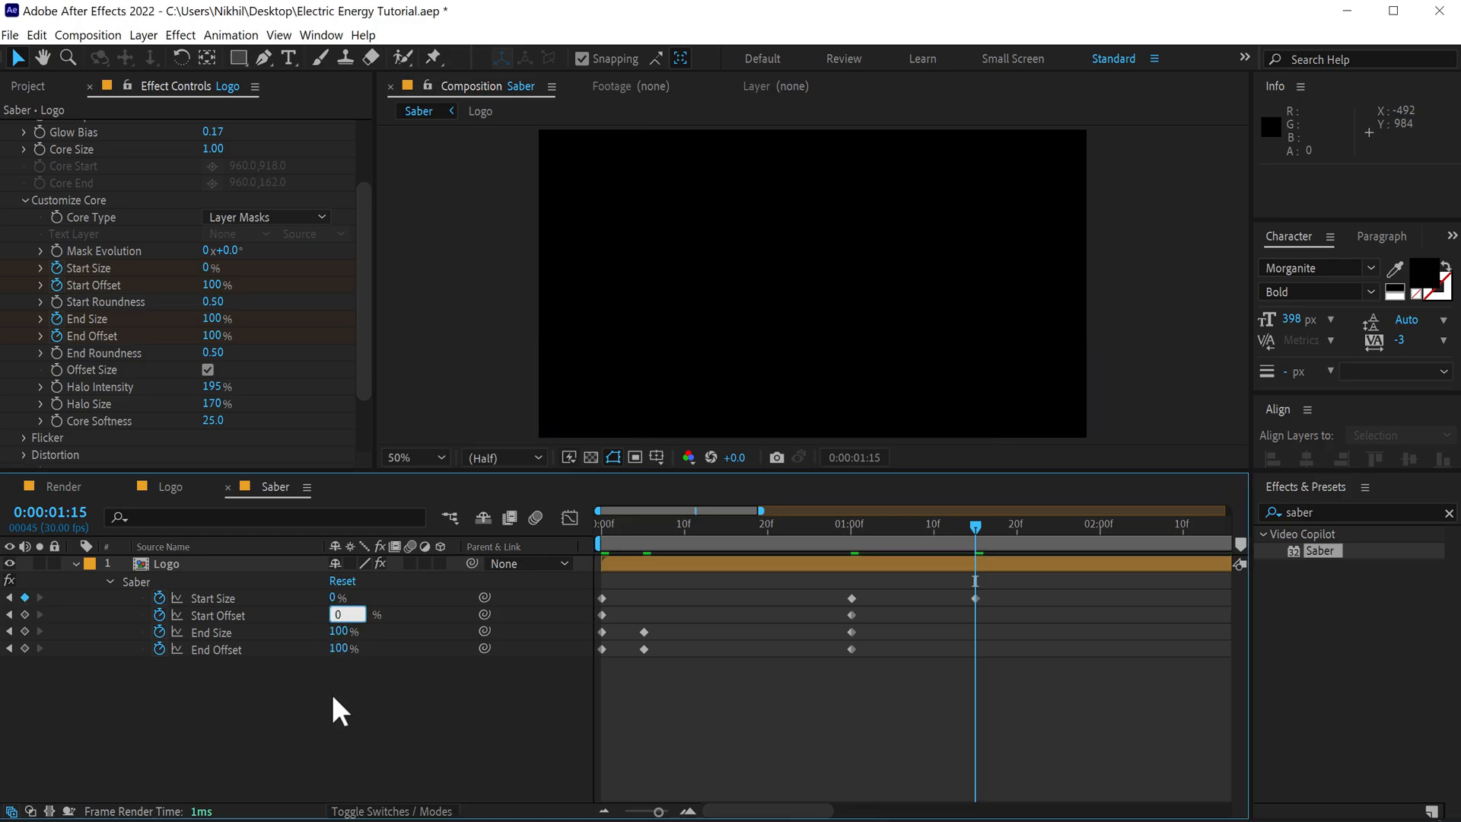
{"action": "key", "text": "Return"}
- Keyframe Saber's End Size and End Offset at 0% at 0:00:01:20
{"action": "left_click_drag", "start_coordinate": [991, 532], "coordinate": [1017, 536]}
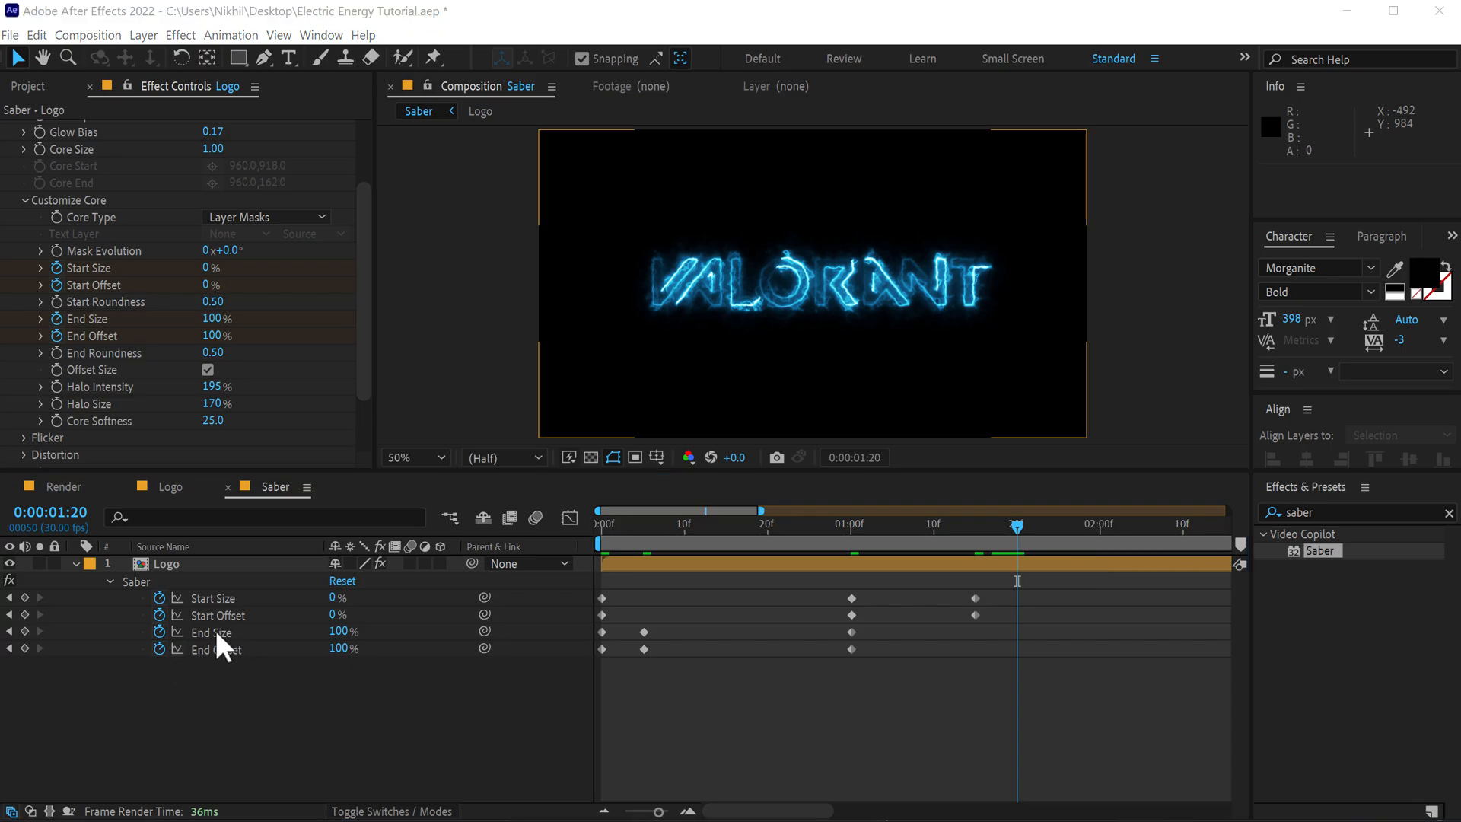
{"action": "left_click", "coordinate": [340, 632]}
{"action": "type", "text": "0"}
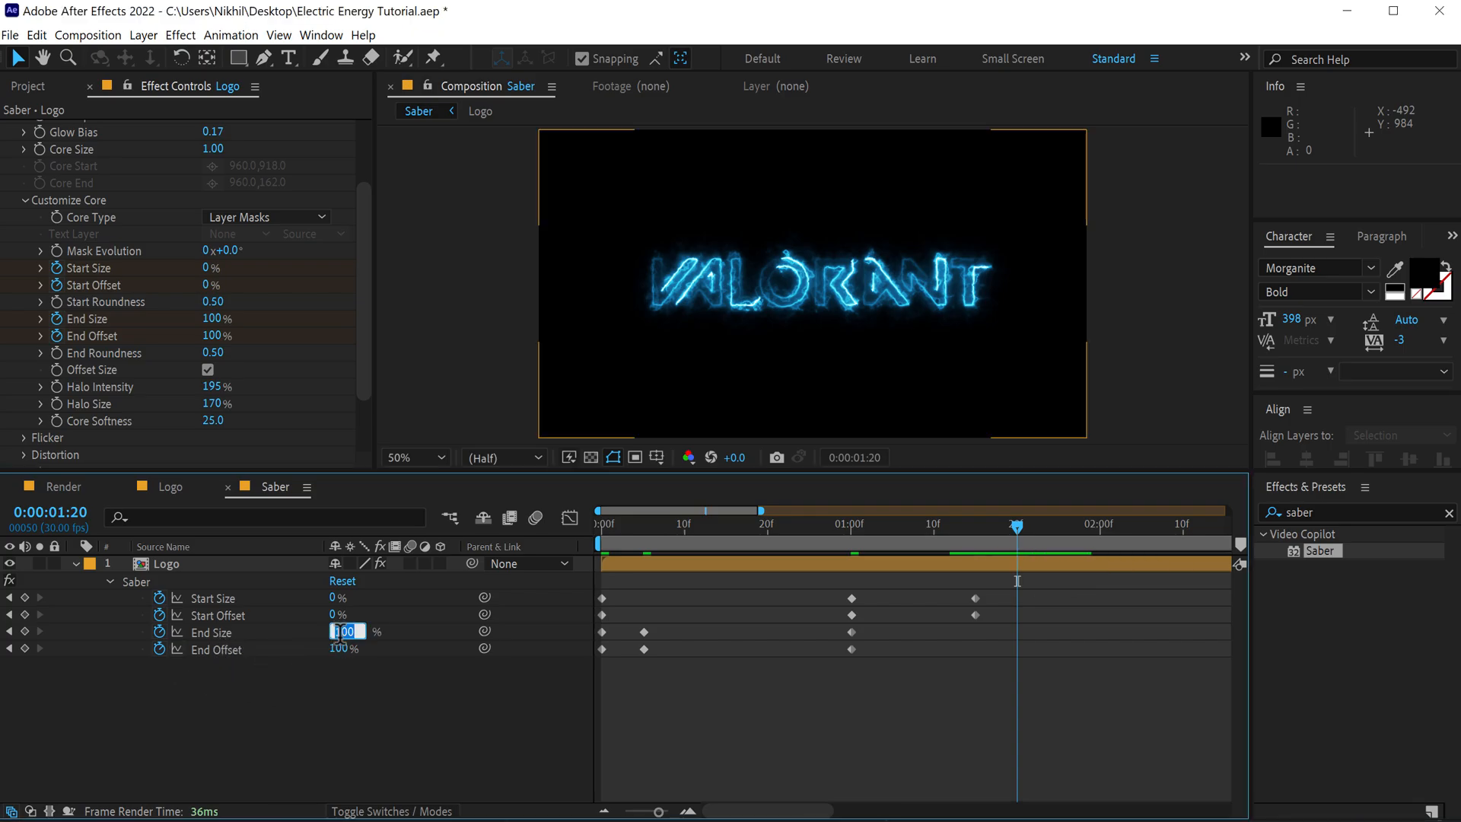
{"action": "key", "text": "Return"}
{"action": "left_click", "coordinate": [342, 651]}
{"action": "type", "text": "0"}
{"action": "key", "text": "Return"}
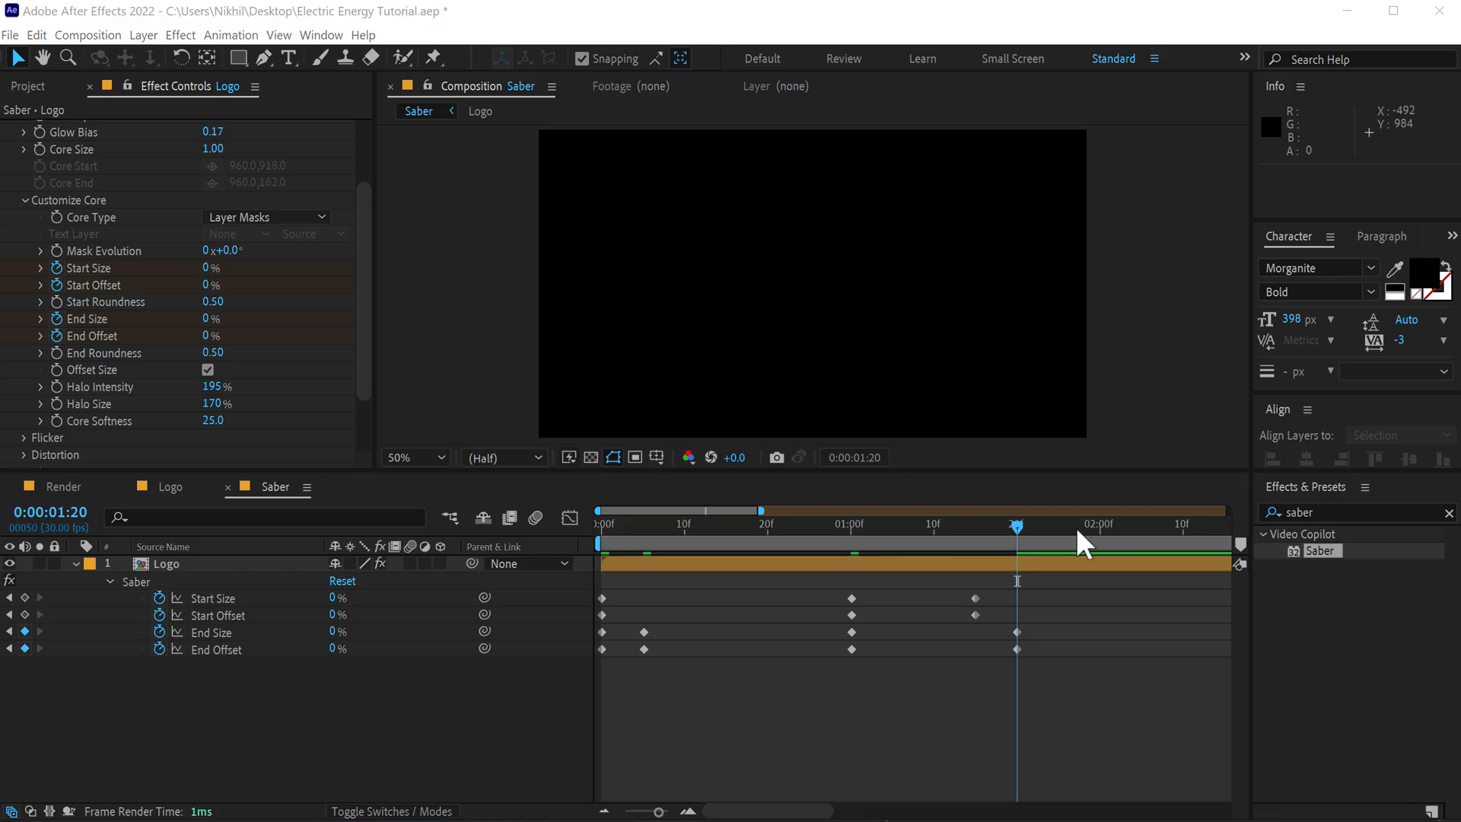
- Keyframe Saber's Start Size and Start Offset at 100% at 0:00:02:10
{"action": "left_click_drag", "start_coordinate": [1076, 527], "coordinate": [1180, 536]}
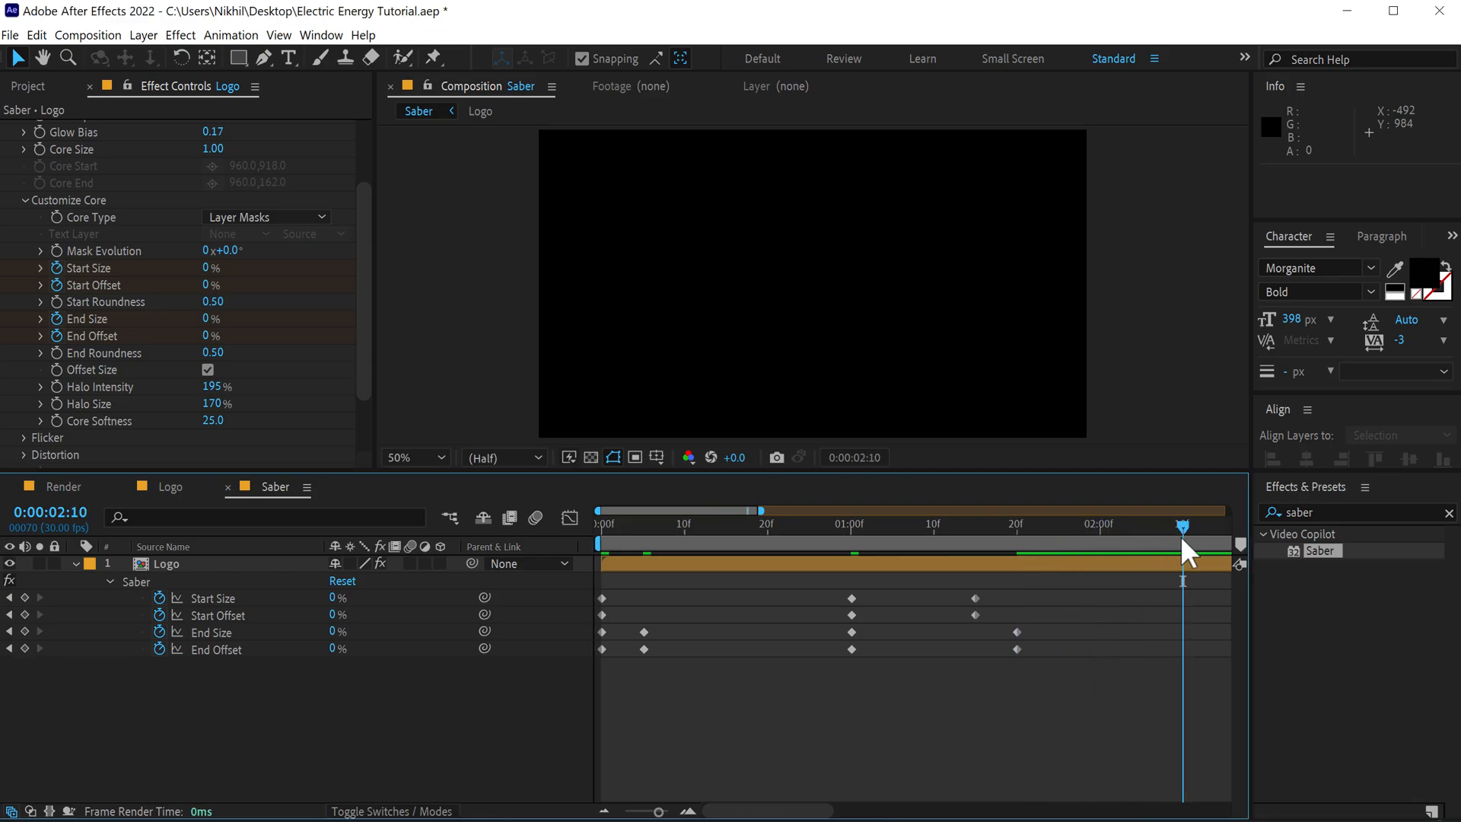
{"action": "left_click", "coordinate": [333, 598]}
{"action": "type", "text": "1"}
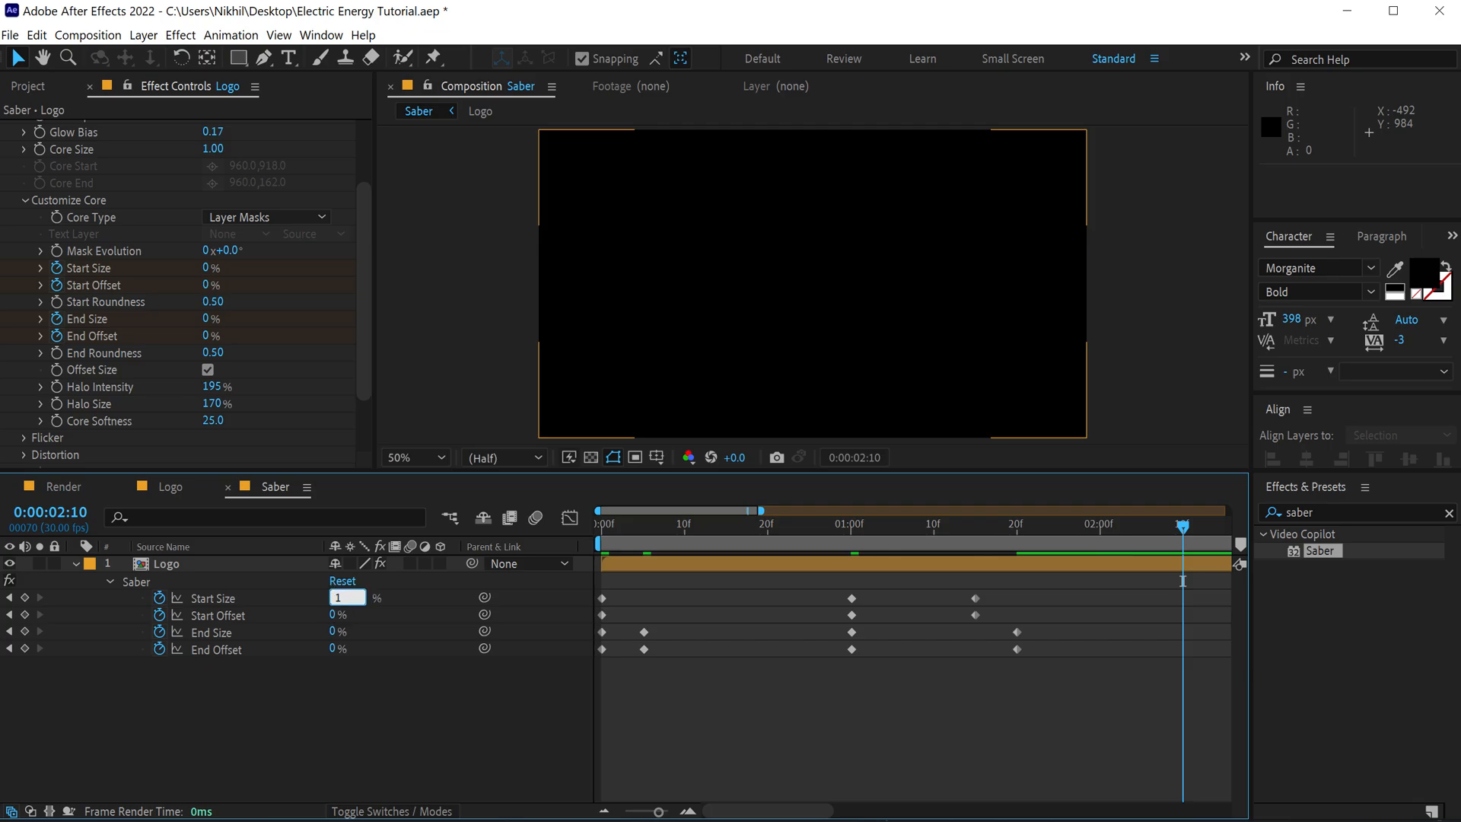
{"action": "type", "text": "00"}
{"action": "key", "text": "Return"}
{"action": "left_click", "coordinate": [335, 613]}
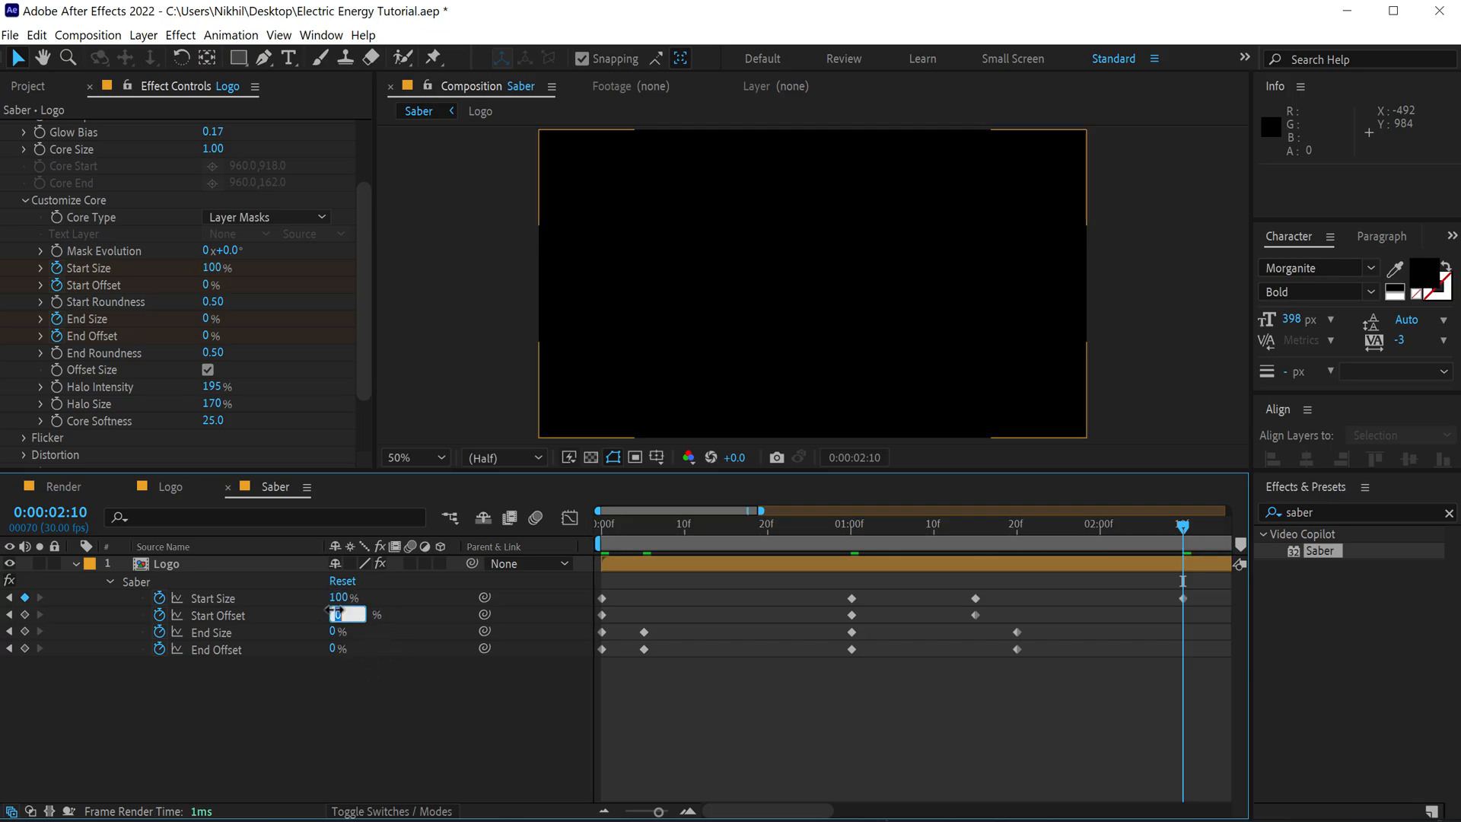
{"action": "type", "text": "100"}
{"action": "key", "text": "Return"}
- Keyframe Saber's End Size and End Offset at 100% at 0:00:03:00, and preview the animation from the start
{"action": "scroll", "coordinate": [789, 635], "scroll_direction": "down", "scroll_amount": 2}
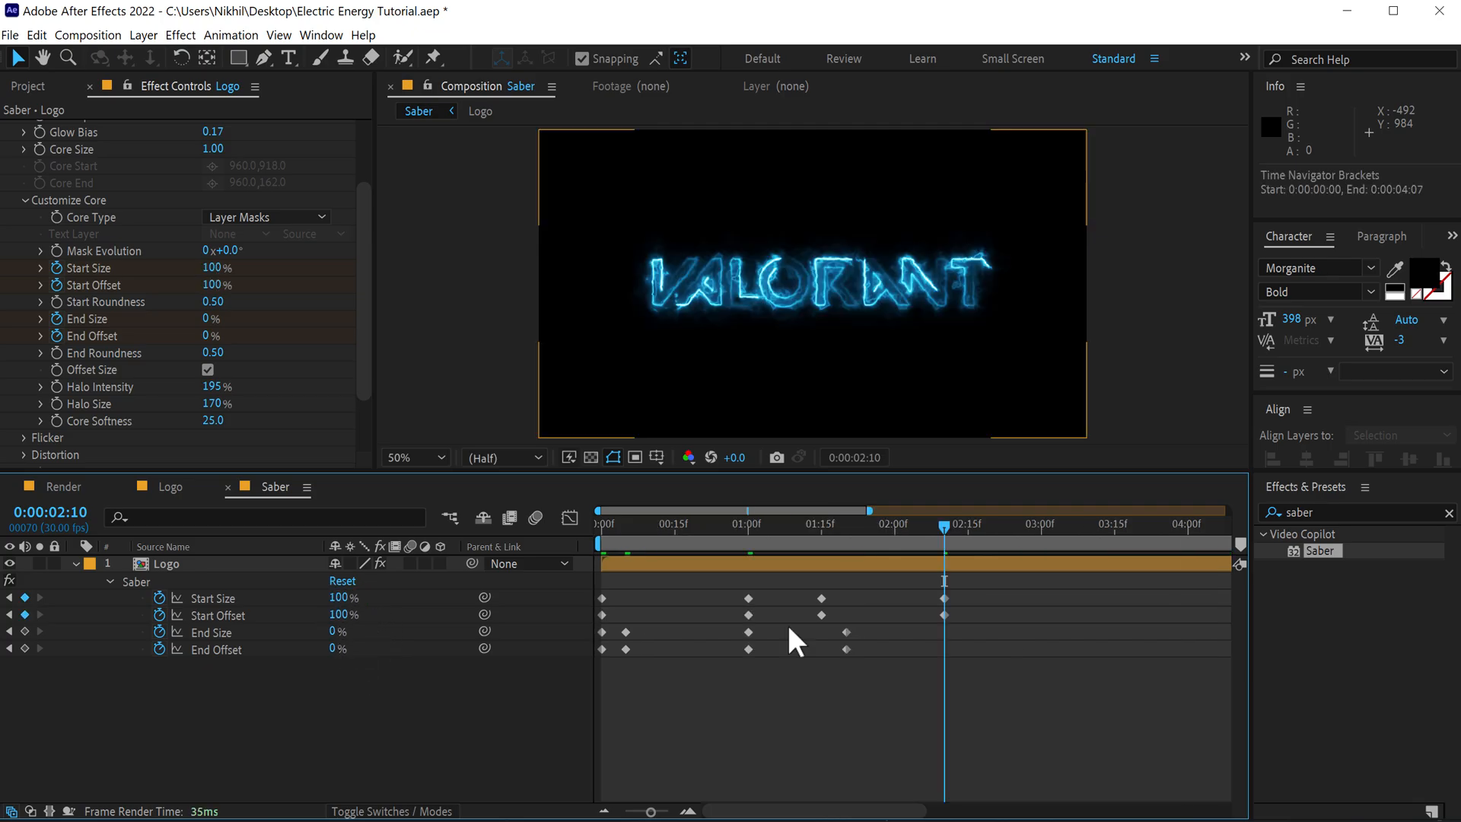
{"action": "left_click", "coordinate": [1034, 533]}
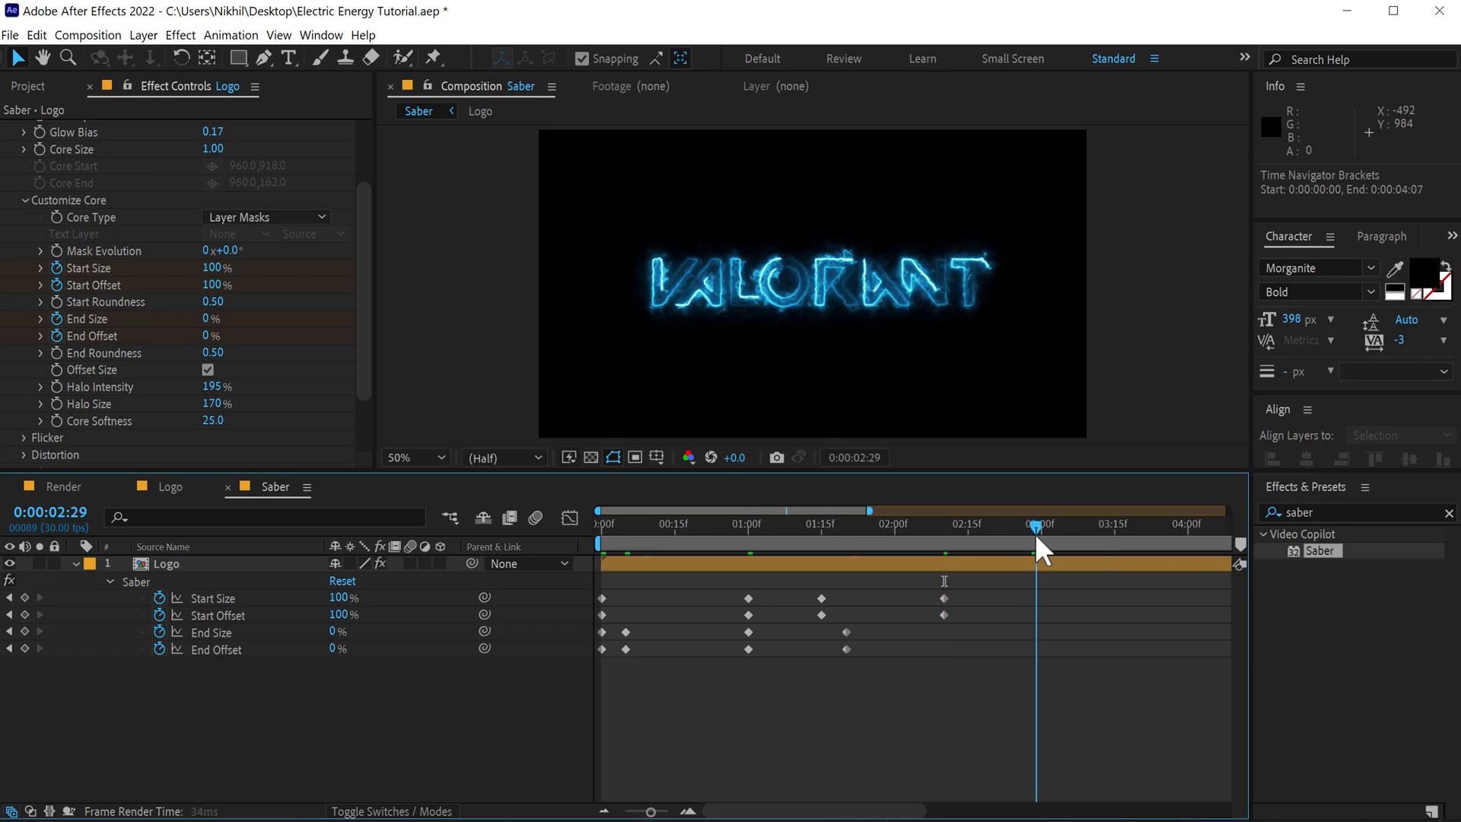
{"action": "left_click", "coordinate": [335, 632]}
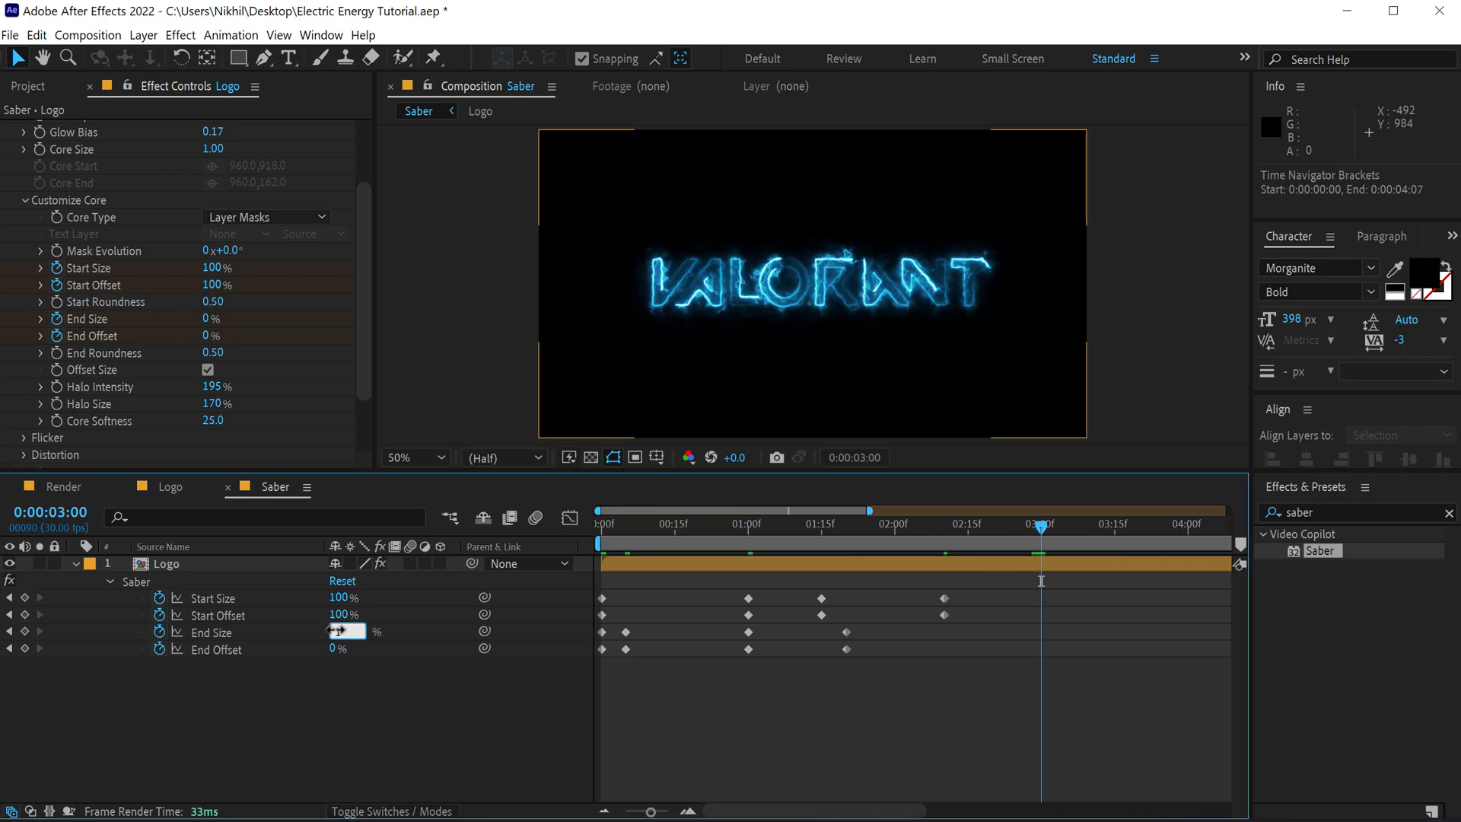
{"action": "type", "text": "100"}
{"action": "key", "text": "Return"}
{"action": "left_click", "coordinate": [336, 648]}
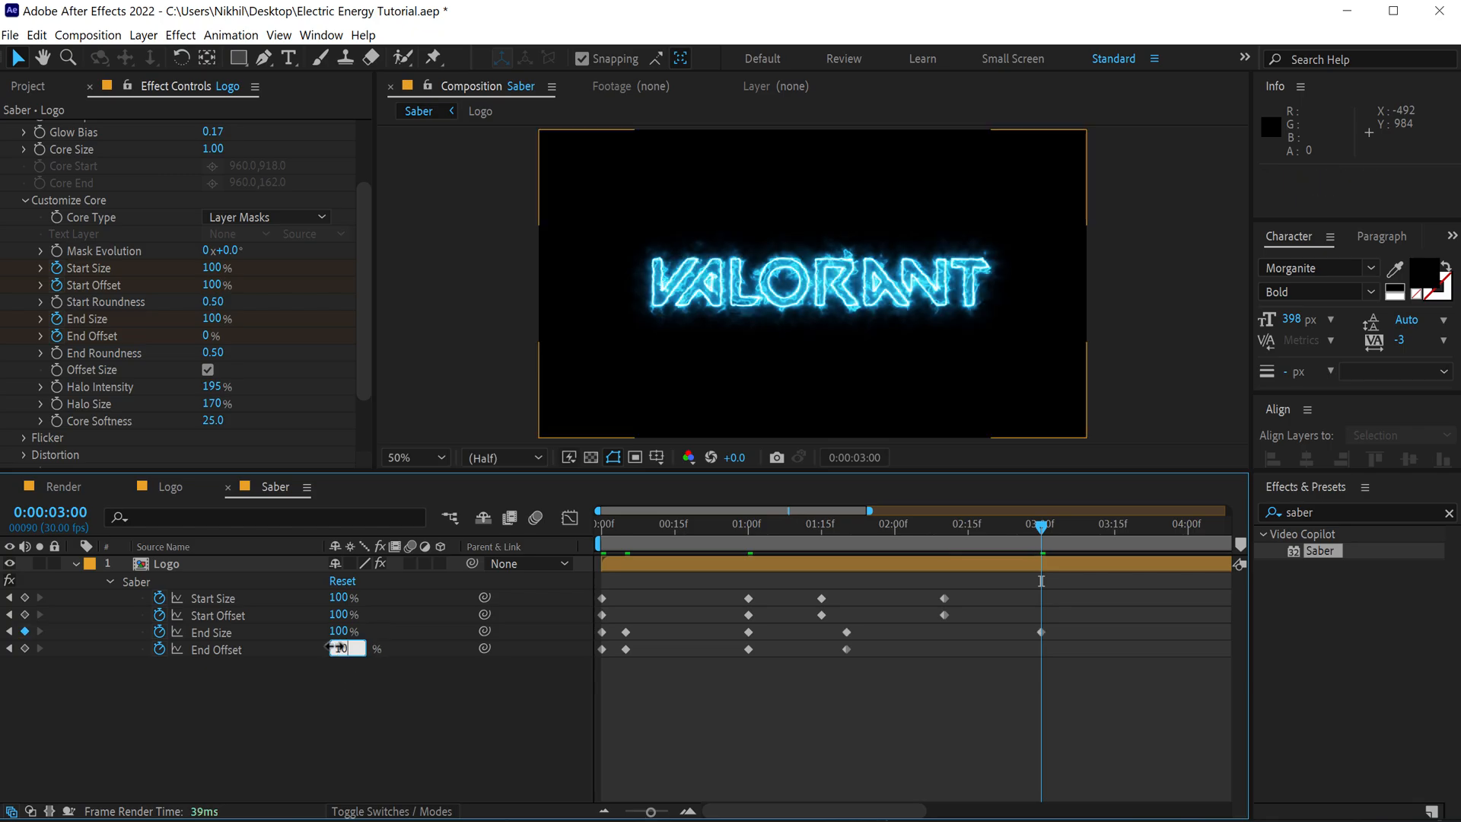
{"action": "type", "text": "100"}
{"action": "key", "text": "Return"}
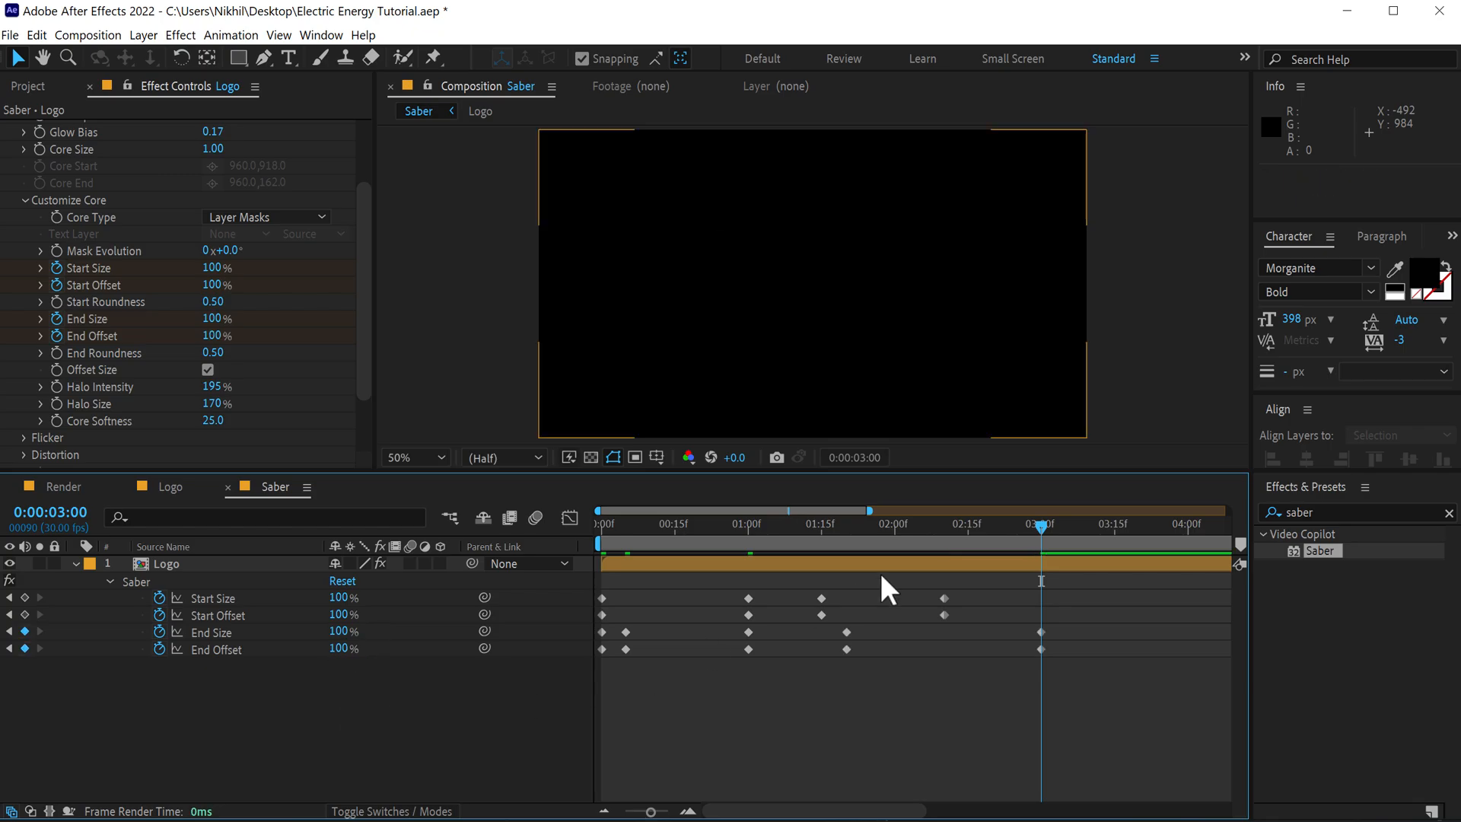
{"action": "left_click_drag", "start_coordinate": [875, 523], "coordinate": [556, 550]}
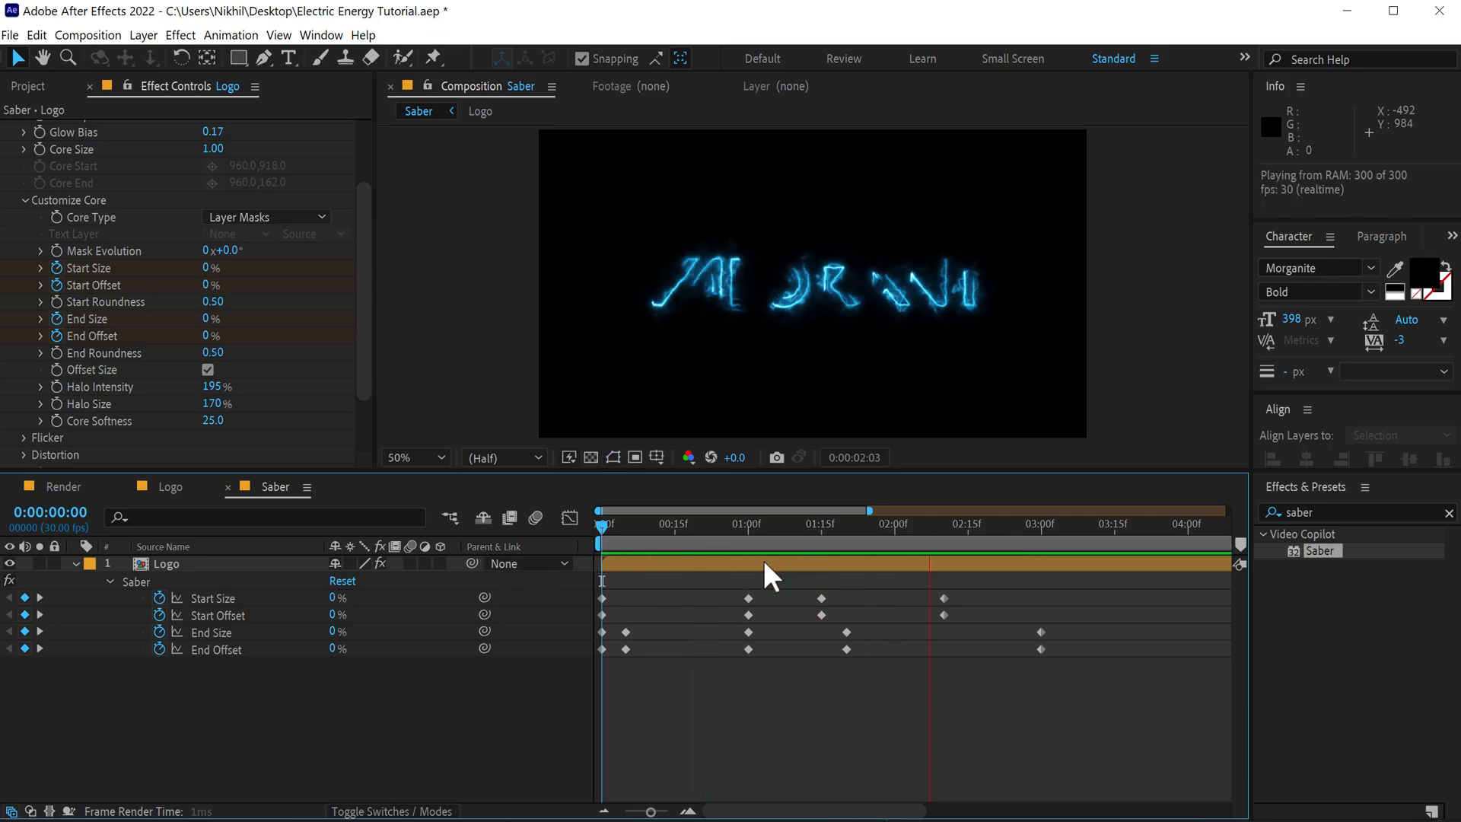
{"action": "left_click_drag", "start_coordinate": [1020, 528], "coordinate": [541, 595]}
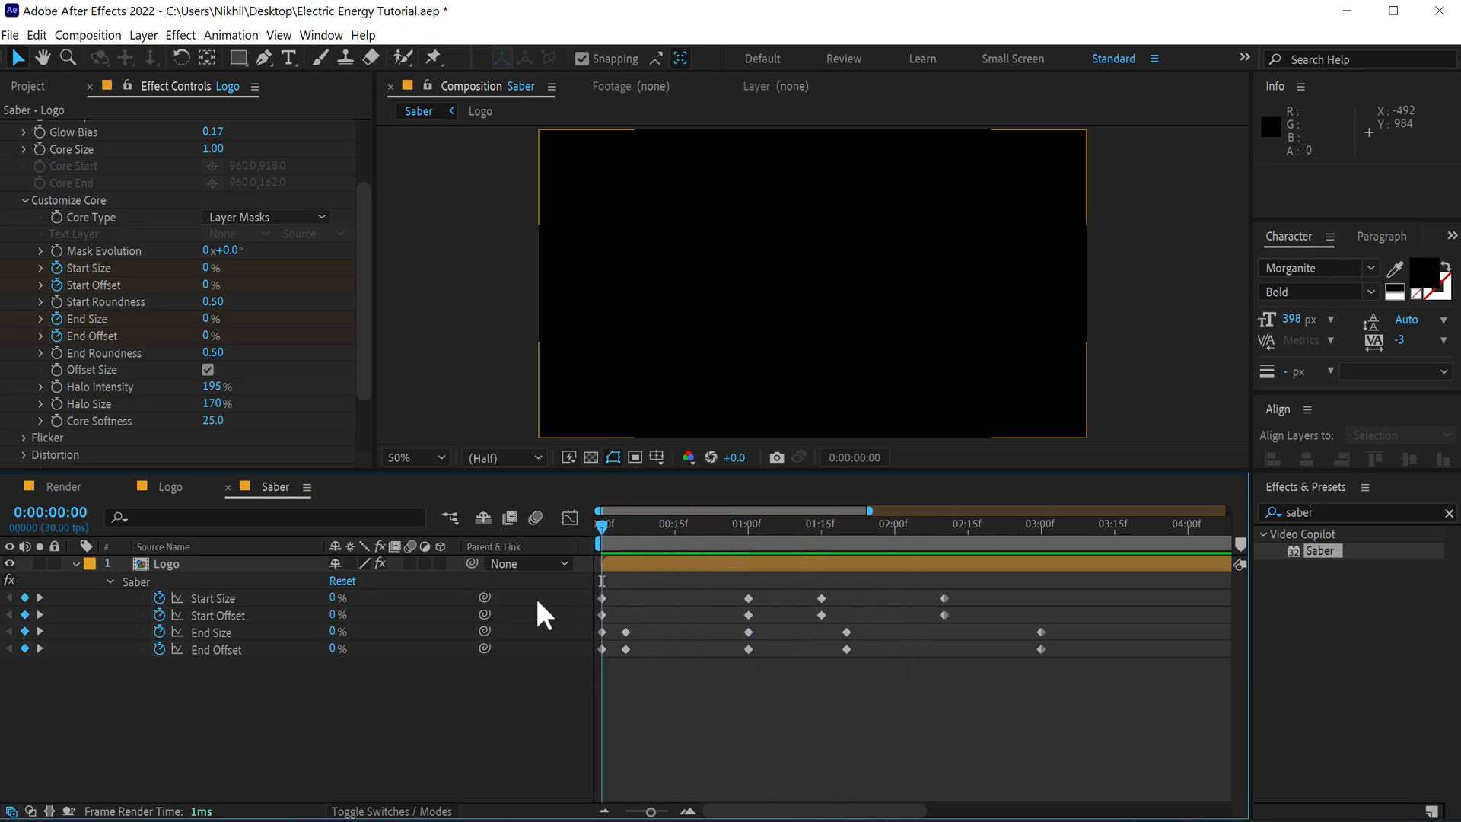
- Set Saber's Core Size to 0.7 and keyframe its Glow Intensity at 100% at the start of the timeline
{"action": "left_click_drag", "start_coordinate": [367, 233], "coordinate": [364, 114]}
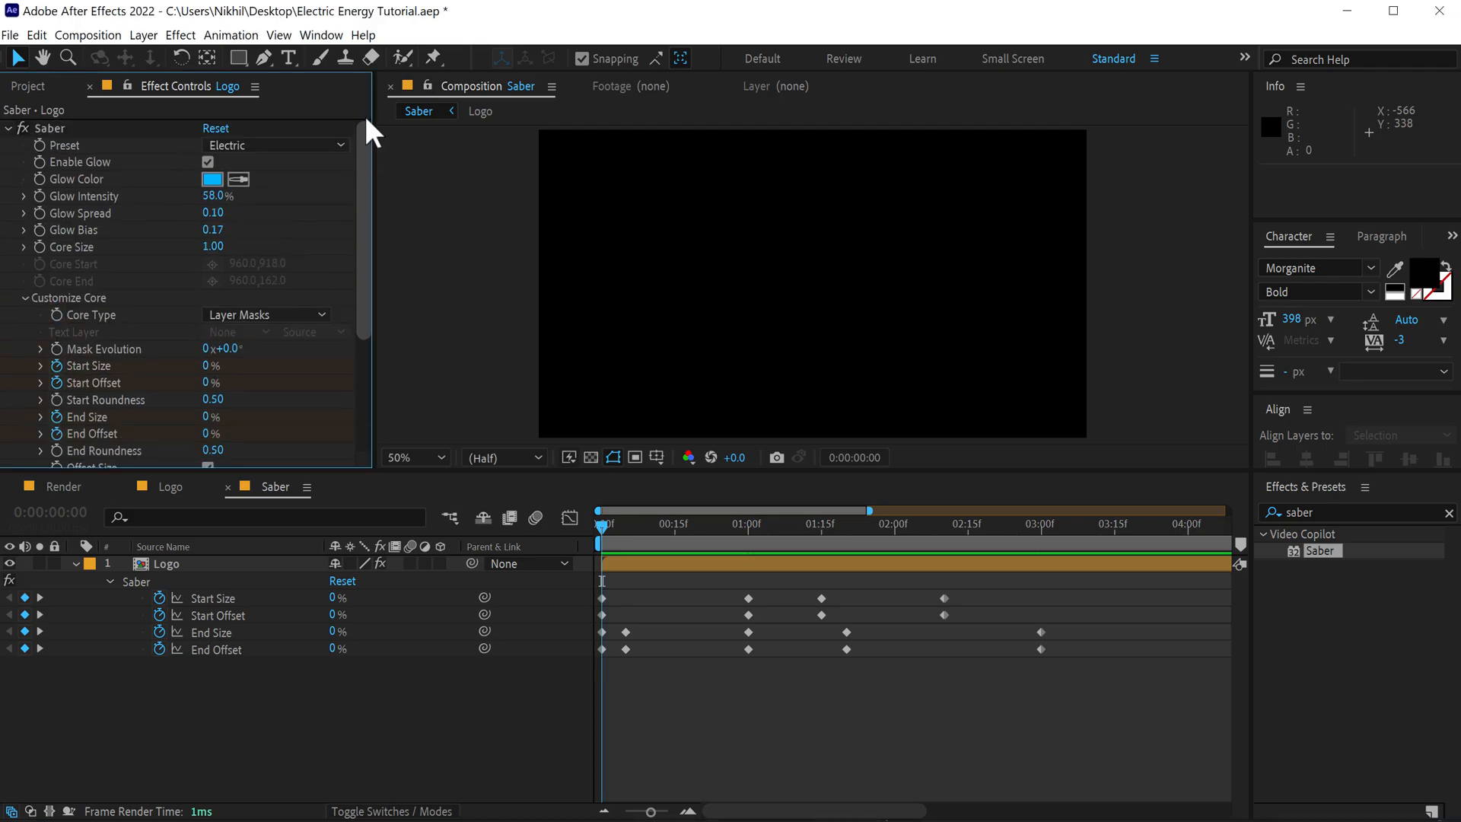
{"action": "left_click", "coordinate": [213, 199]}
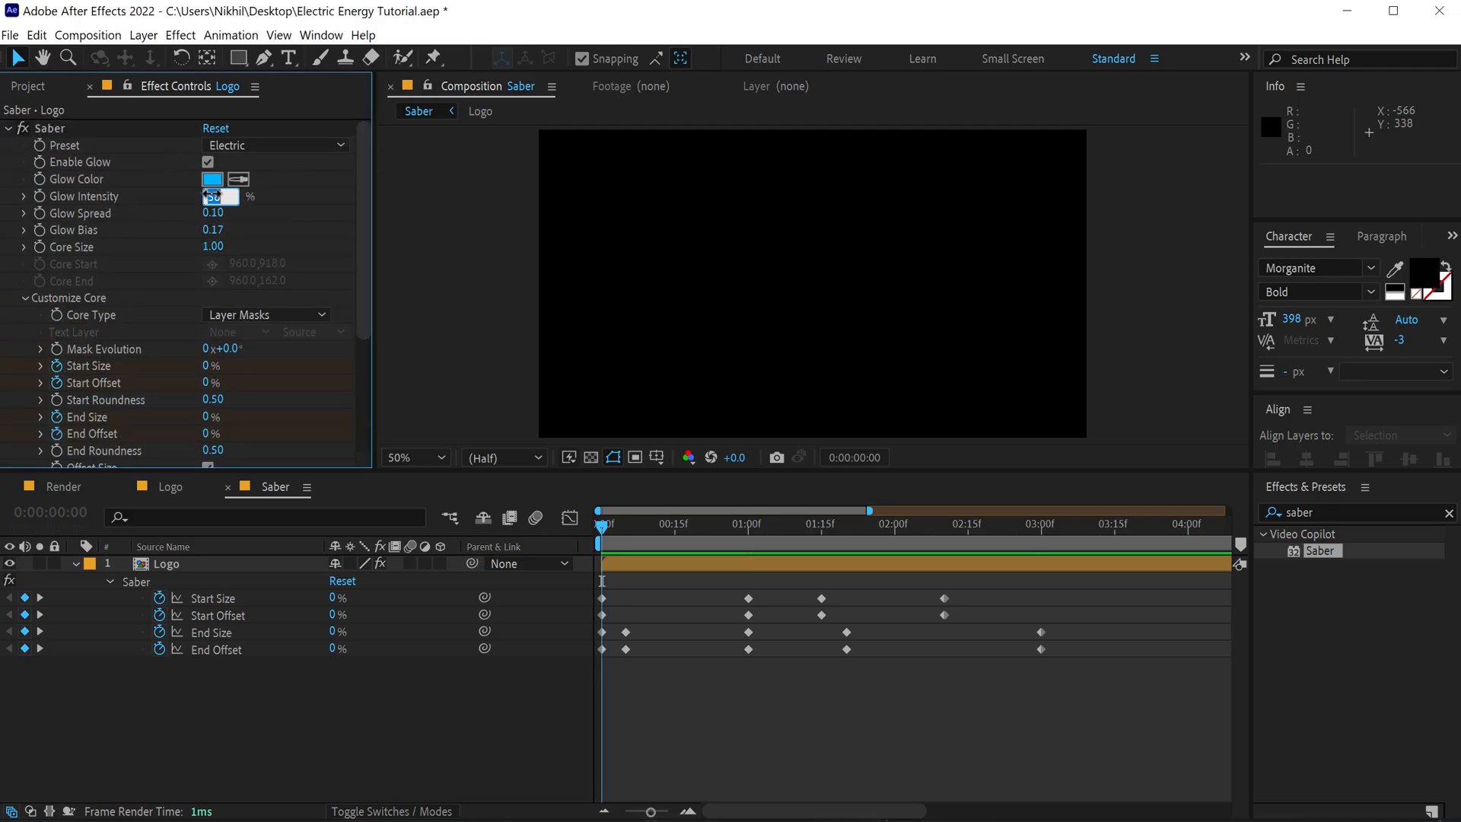
{"action": "type", "text": "100"}
{"action": "key", "text": "Return"}
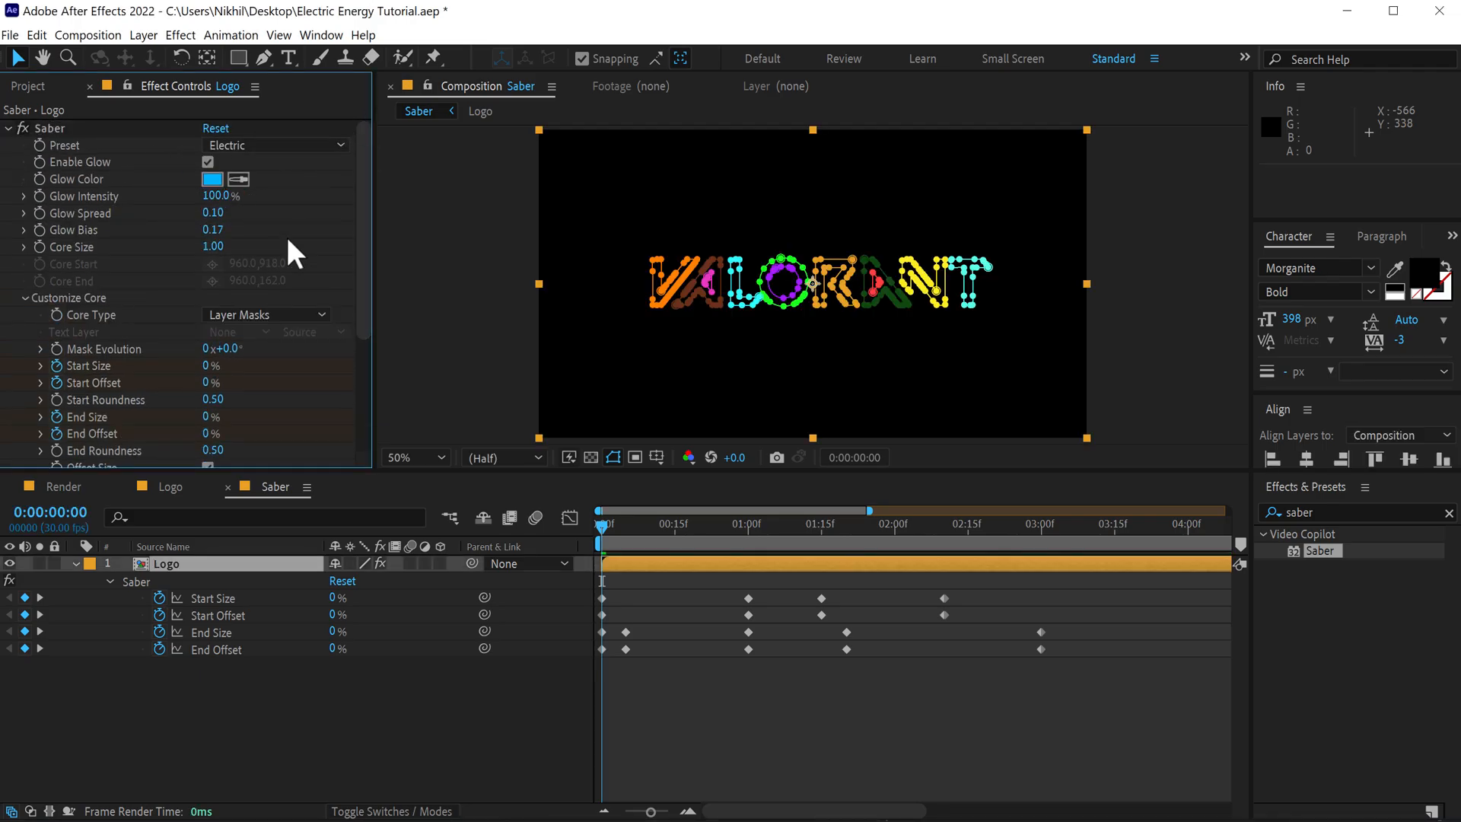
{"action": "left_click", "coordinate": [216, 246]}
{"action": "type", "text": ".7"}
{"action": "key", "text": "Return"}
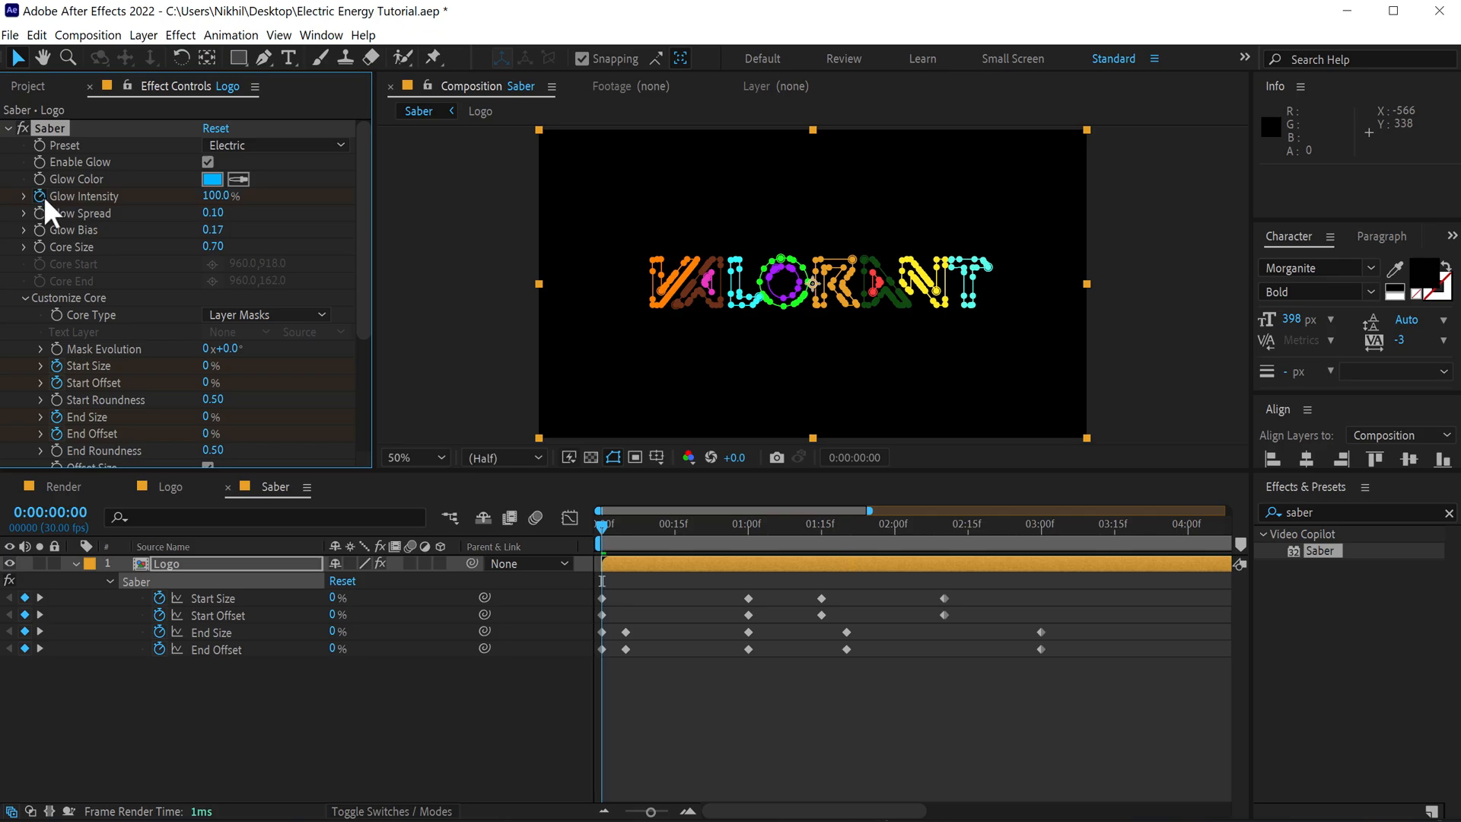
- Keyframe Saber's Glow Intensity at 50% at 0:00:03:00, and scrub through the animation to check it
{"action": "left_click", "coordinate": [810, 678]}
{"action": "left_click_drag", "start_coordinate": [1043, 532], "coordinate": [1039, 532]}
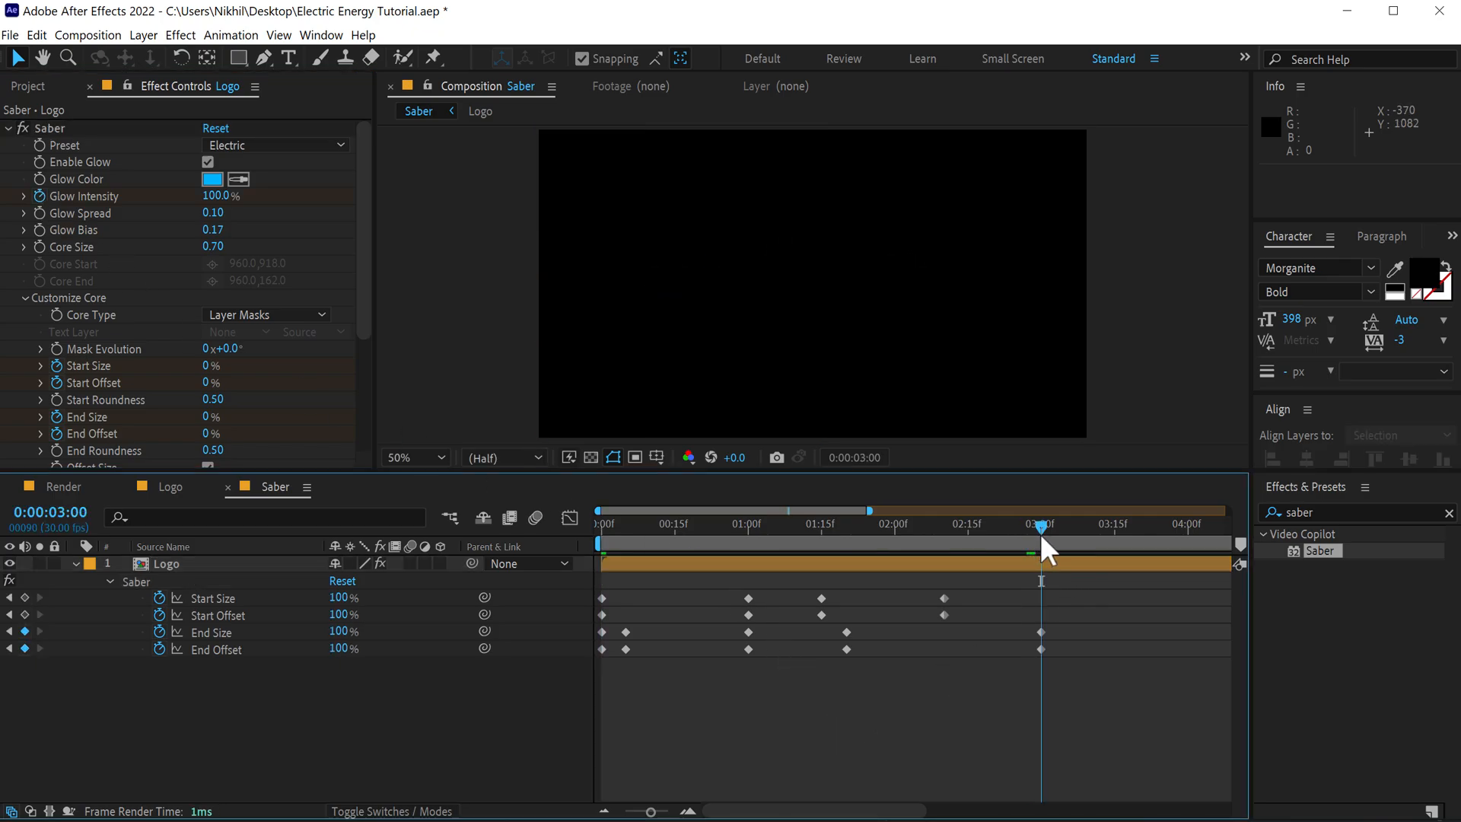
{"action": "left_click", "coordinate": [217, 196]}
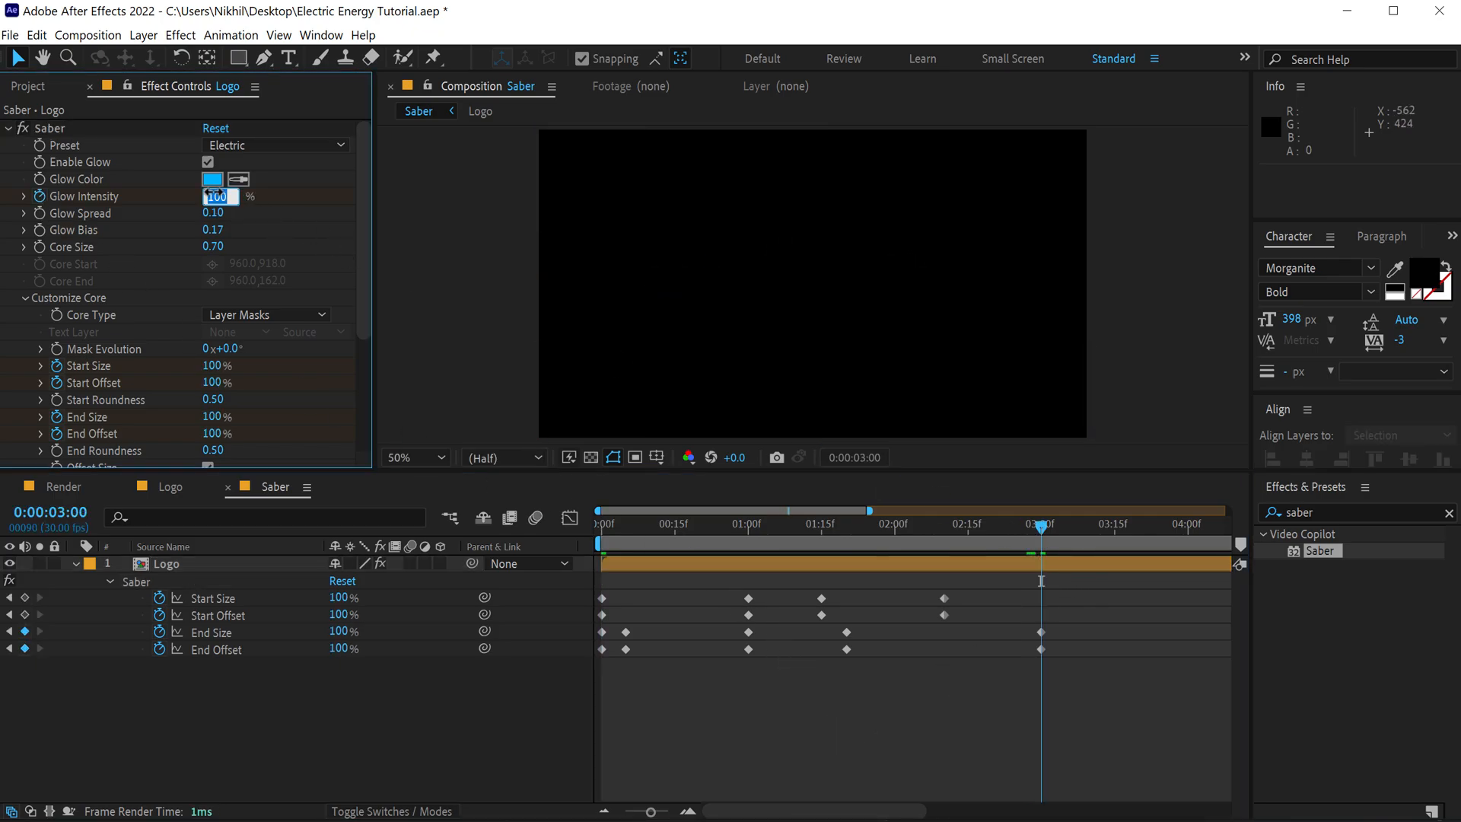
{"action": "type", "text": "50"}
{"action": "left_click", "coordinate": [259, 715]}
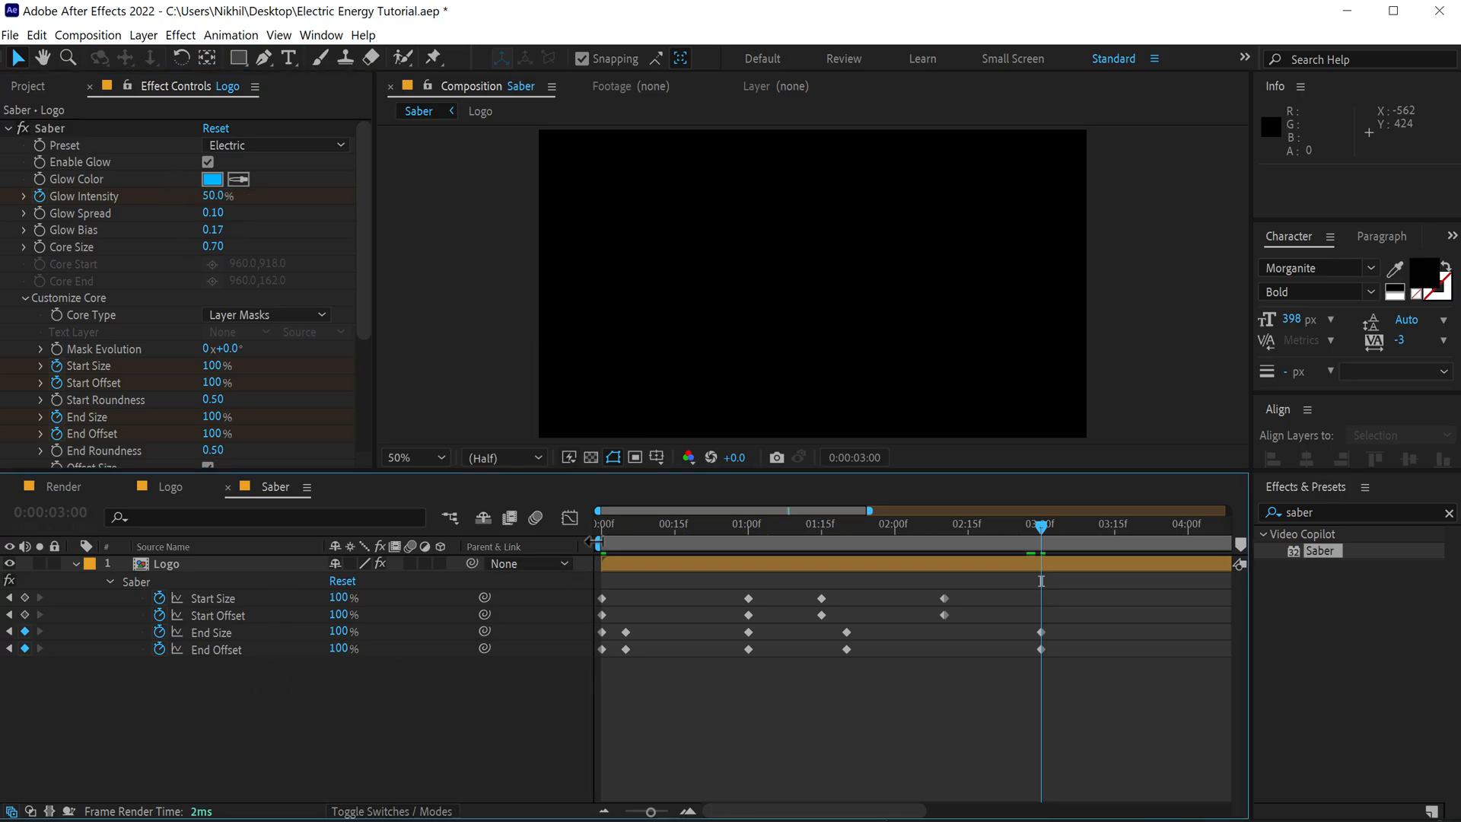
{"action": "left_click_drag", "start_coordinate": [607, 531], "coordinate": [865, 566]}
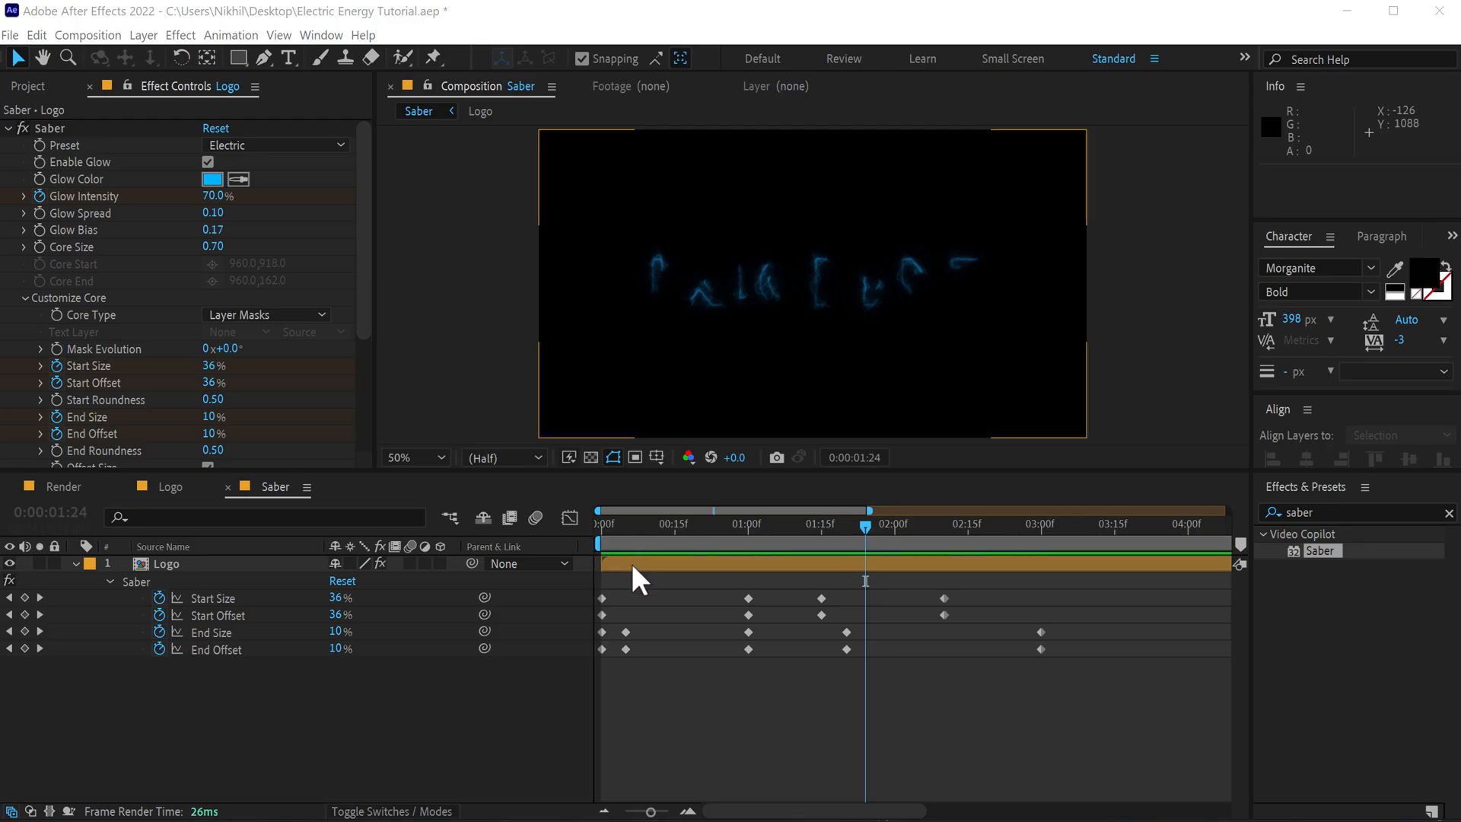
- Duplicate the Logo layer and set the upper copy's blending mode to Screen
{"action": "left_click", "coordinate": [641, 567]}
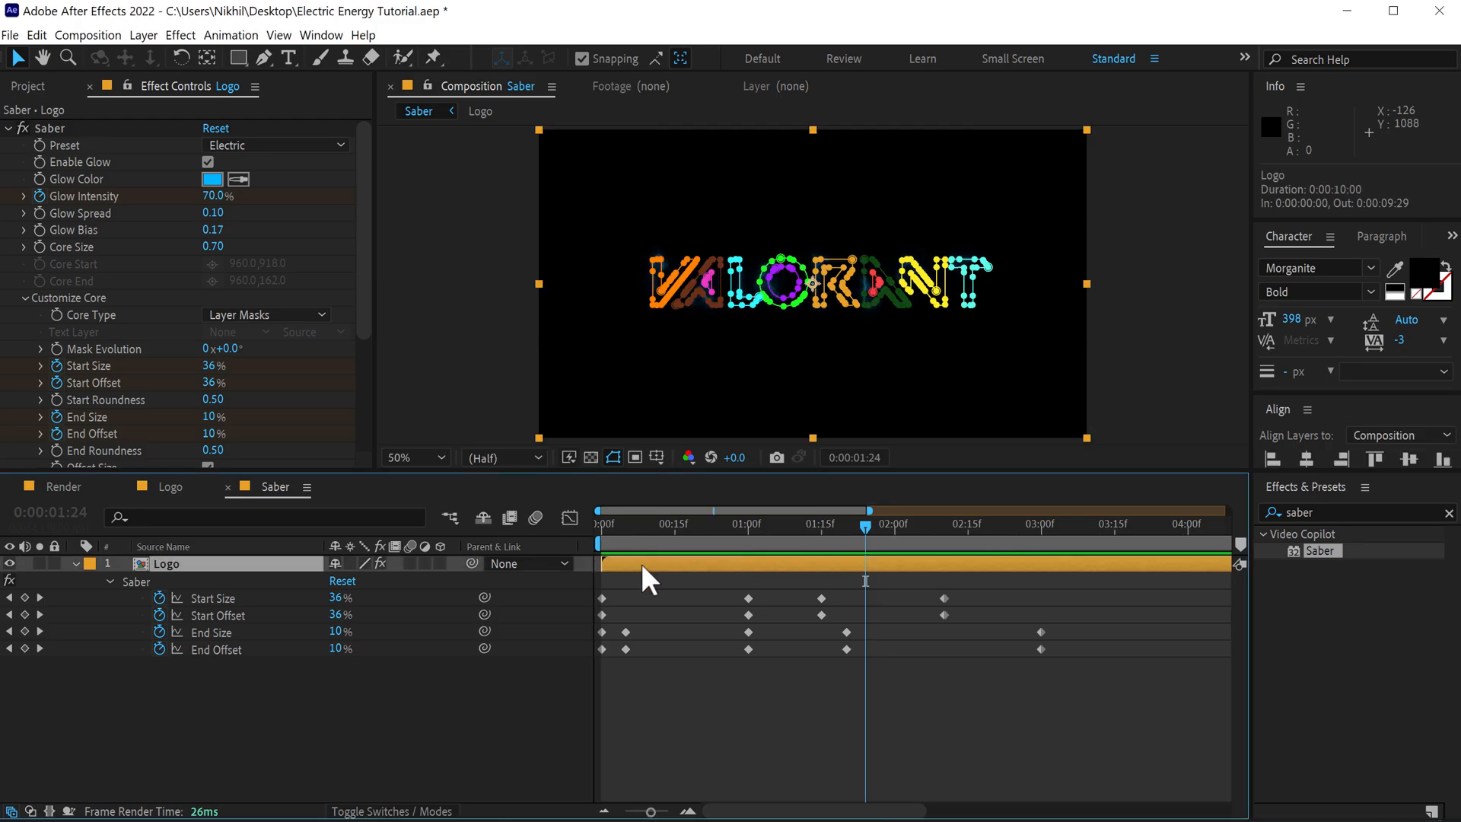
{"action": "key", "text": "ctrl+d"}
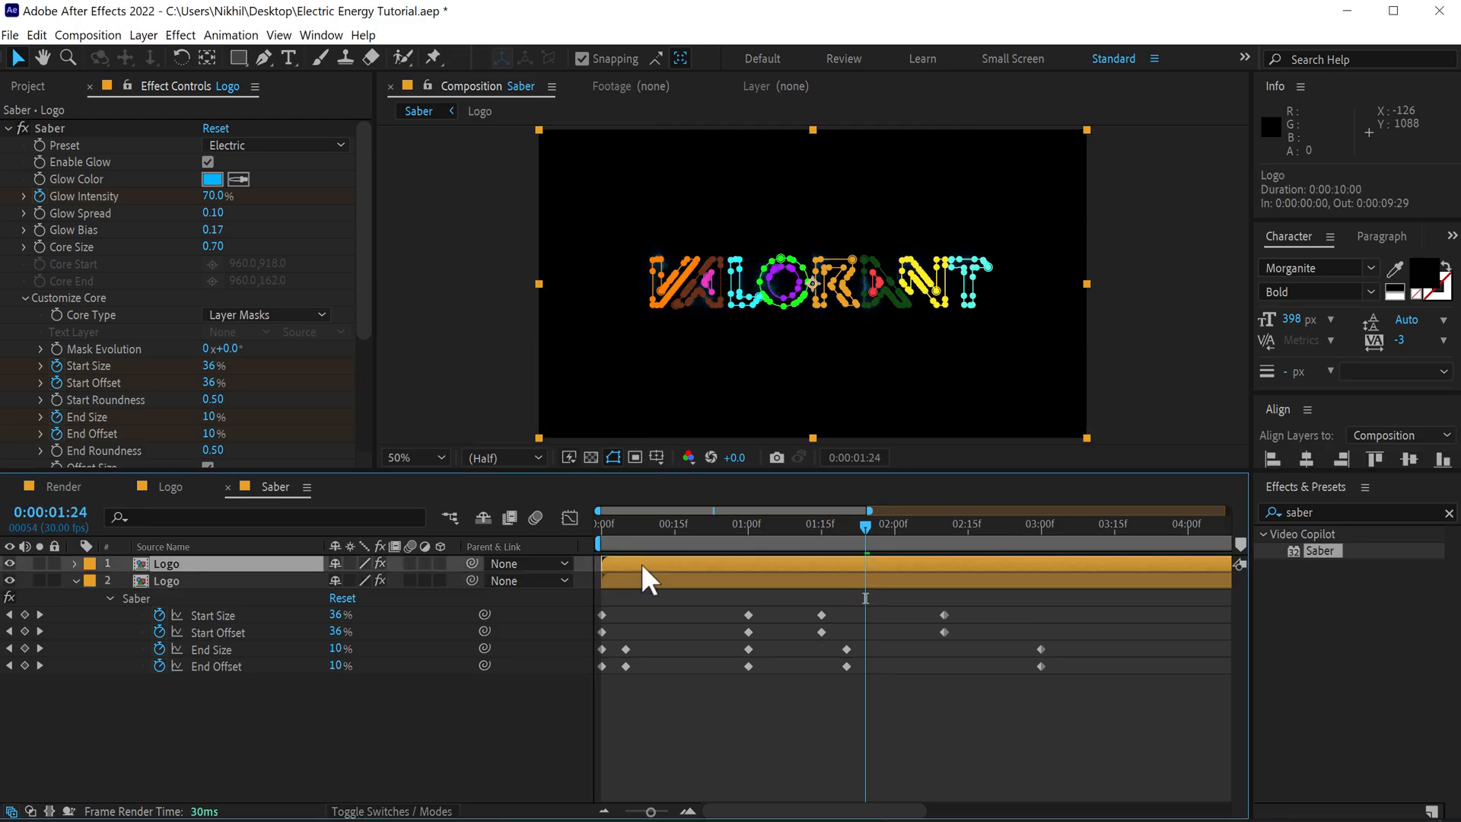
{"action": "left_click", "coordinate": [362, 813]}
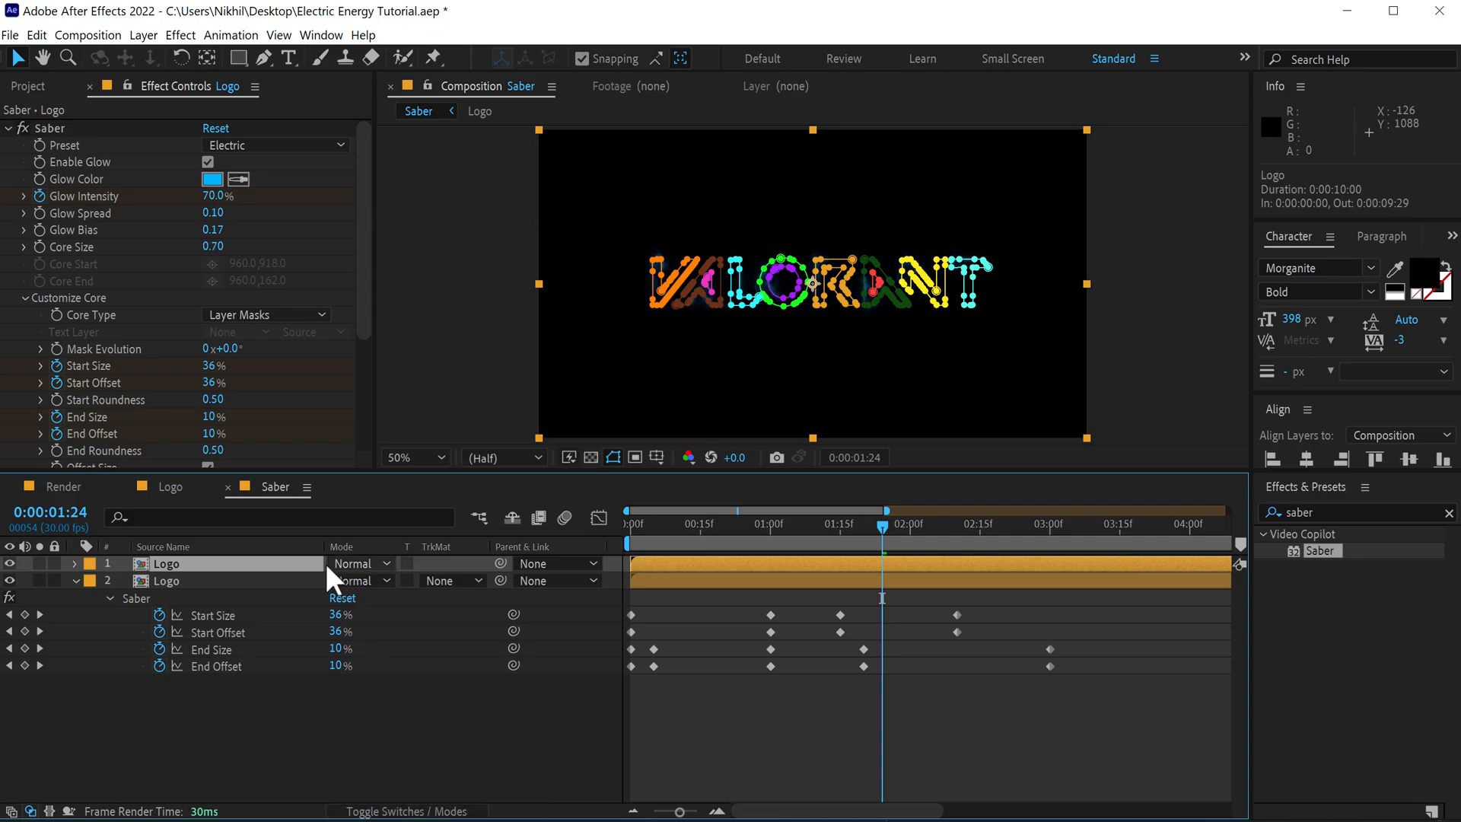
{"action": "left_click", "coordinate": [350, 564]}
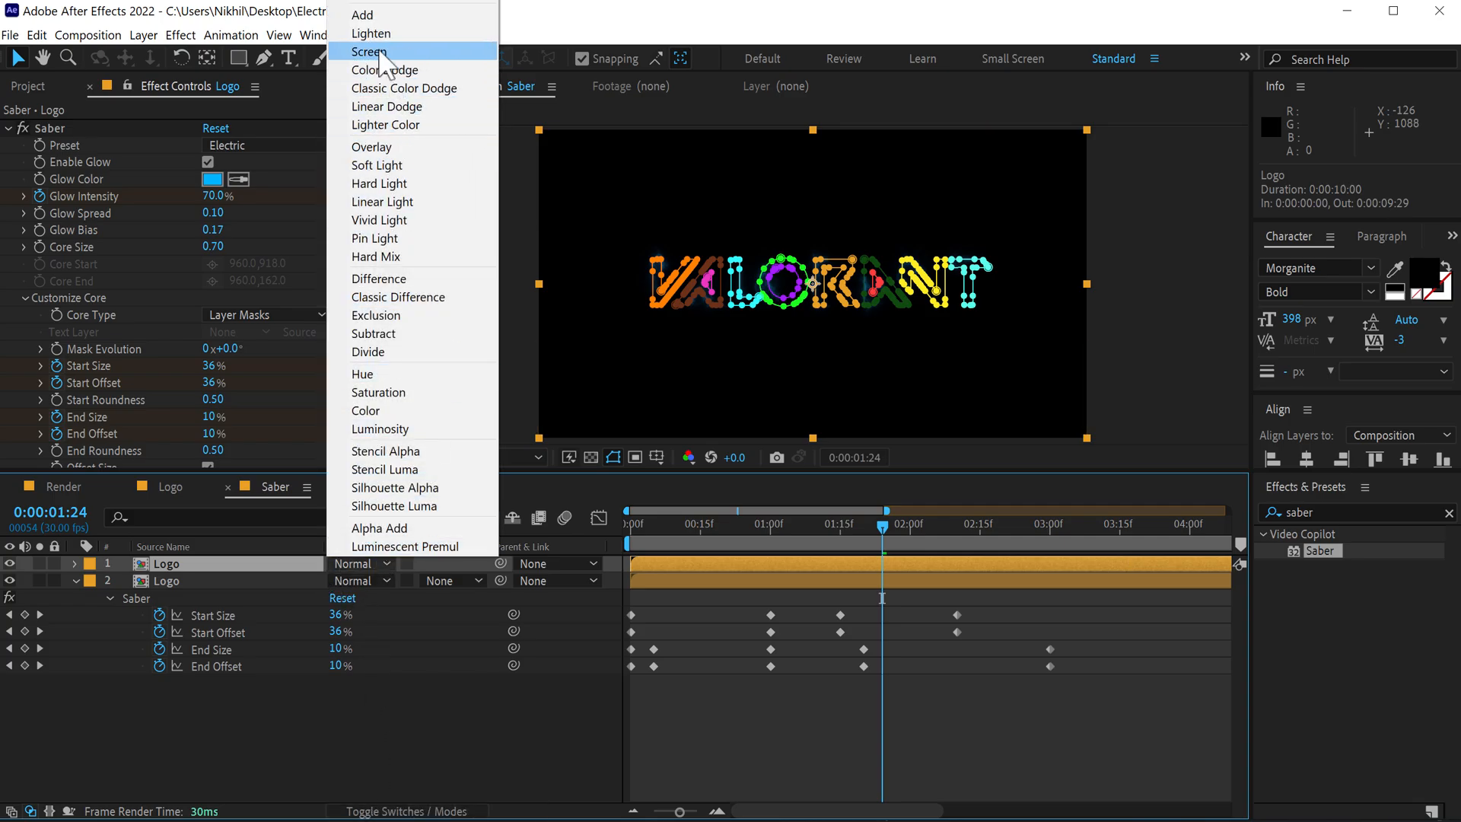
{"action": "left_click", "coordinate": [404, 51]}
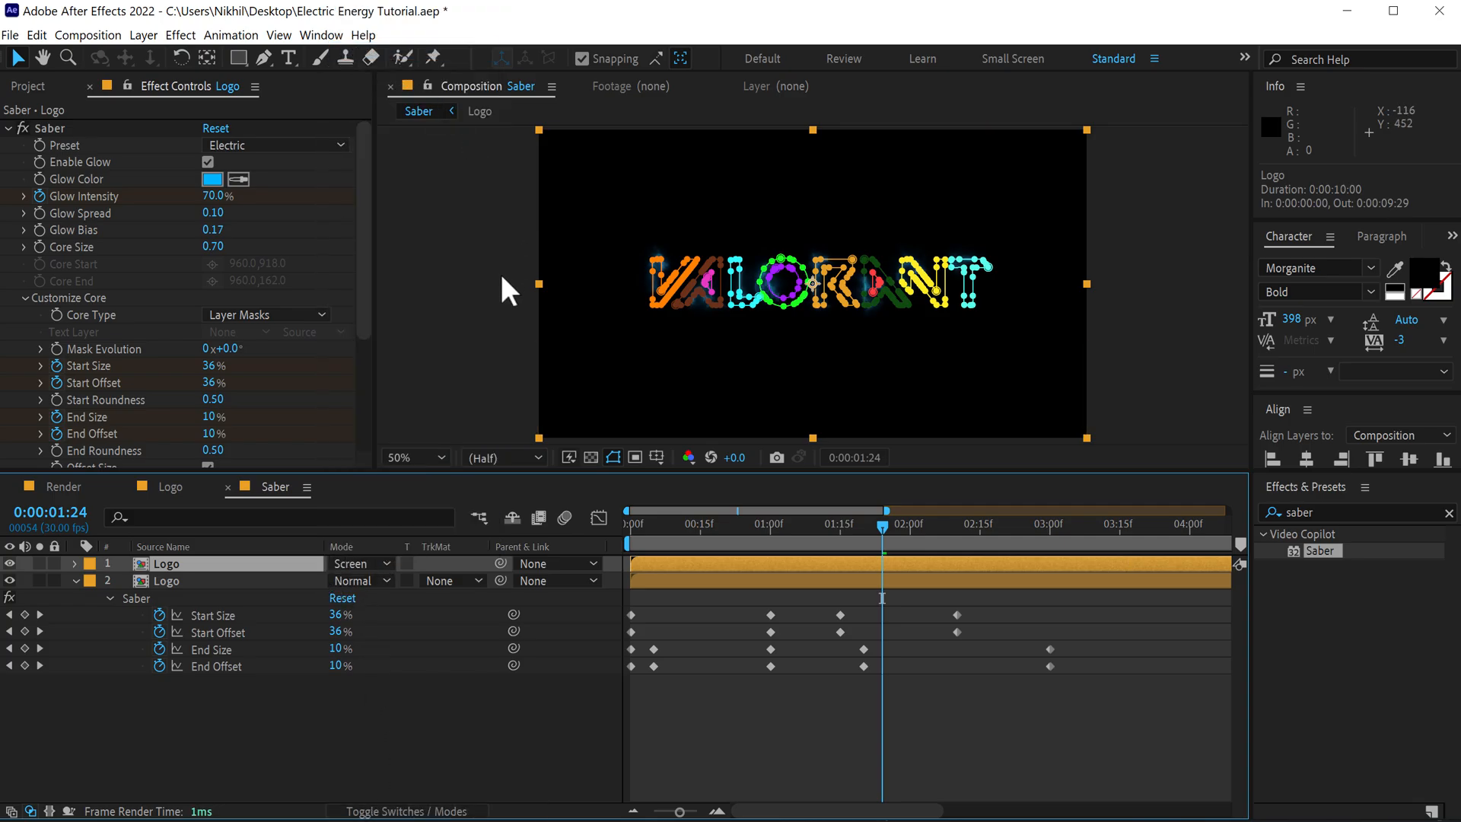
- Change the Saber Glow Color on the duplicated Logo layer to a pinkish red
{"action": "left_click", "coordinate": [213, 181]}
{"action": "left_click", "coordinate": [347, 233]}
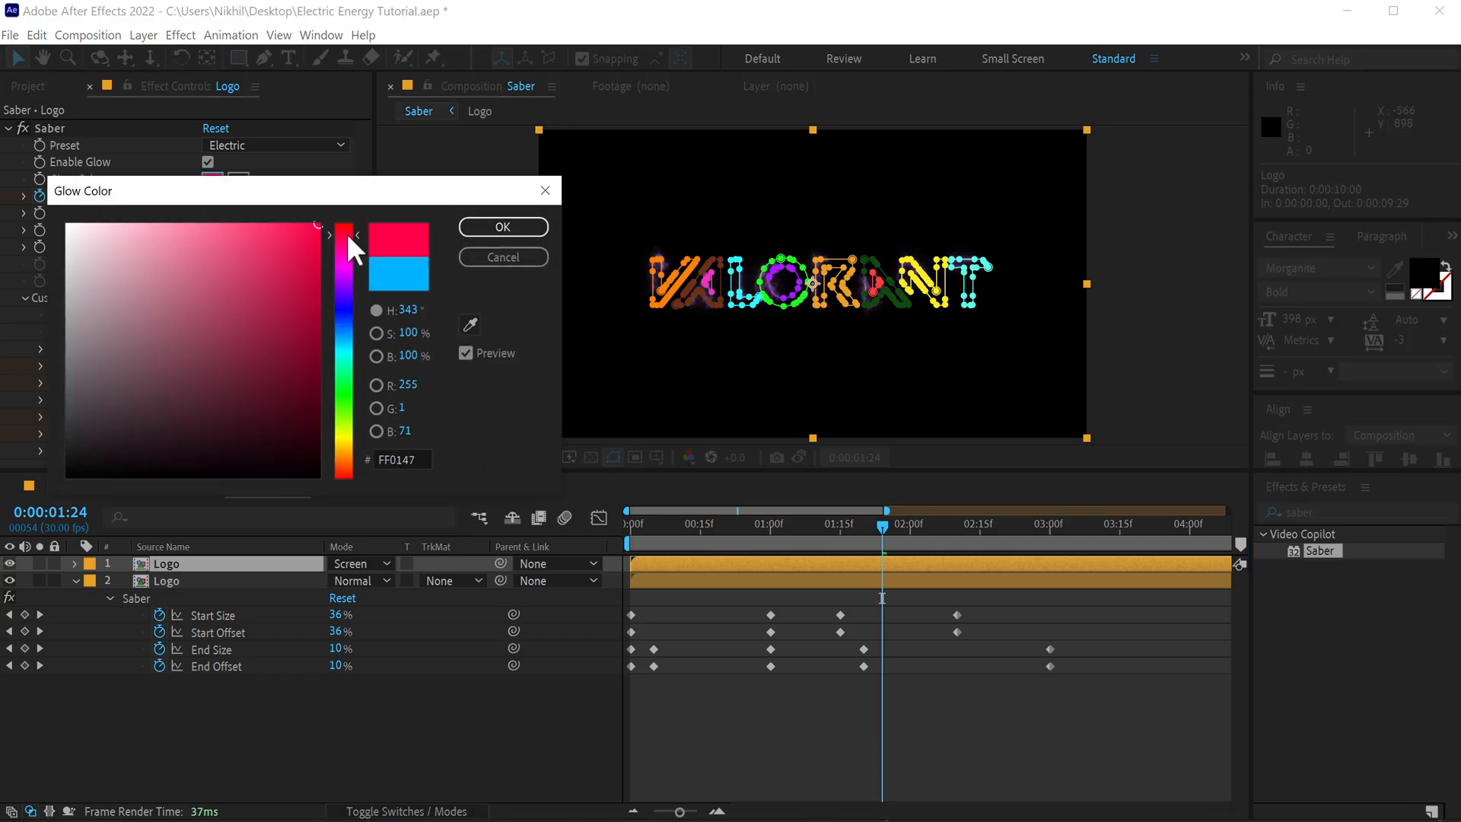
{"action": "left_click_drag", "start_coordinate": [347, 233], "coordinate": [349, 230]}
{"action": "left_click", "coordinate": [261, 241]}
{"action": "left_click", "coordinate": [472, 228]}
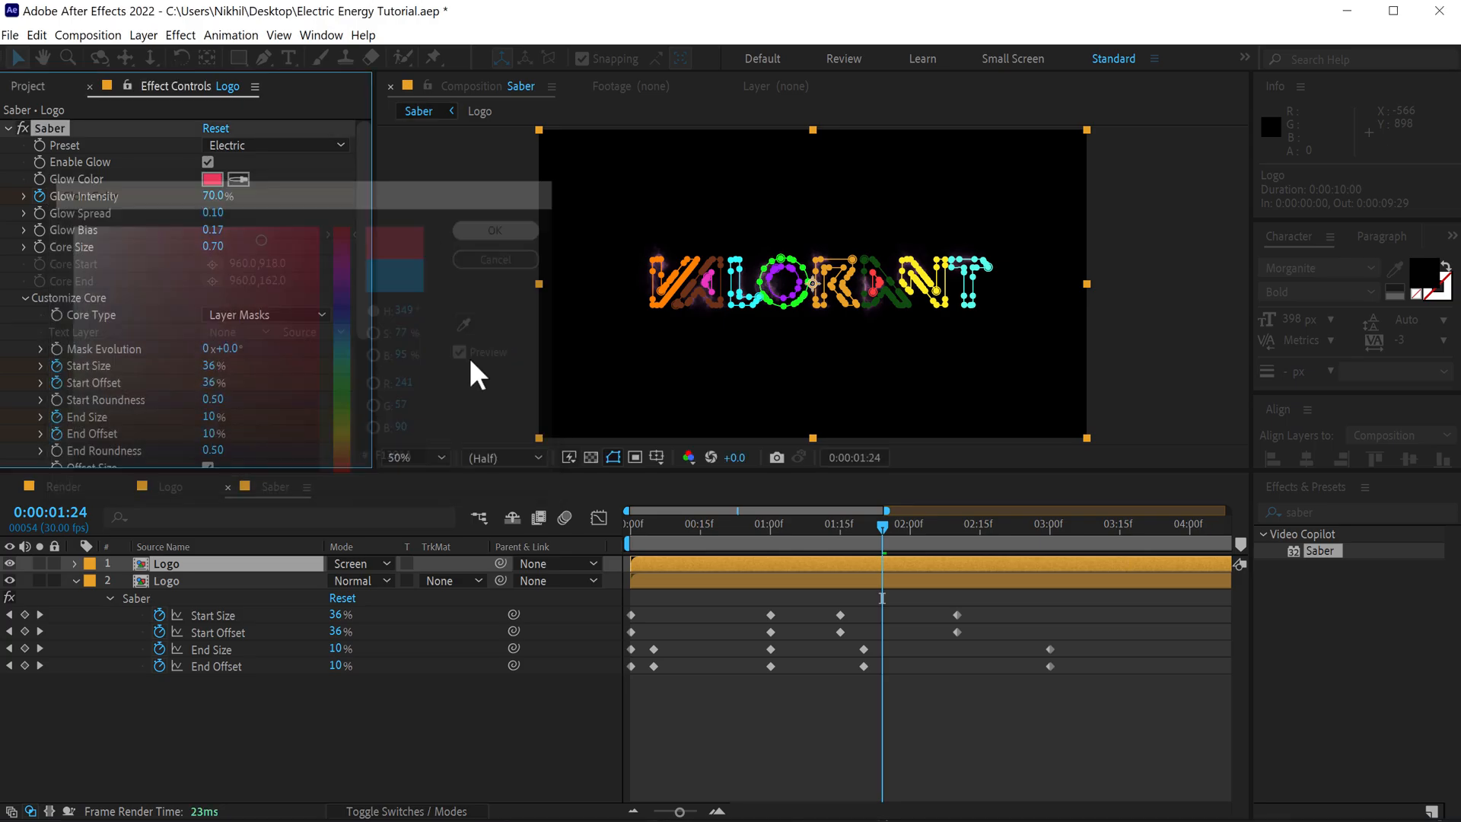
{"action": "left_click", "coordinate": [337, 721]}
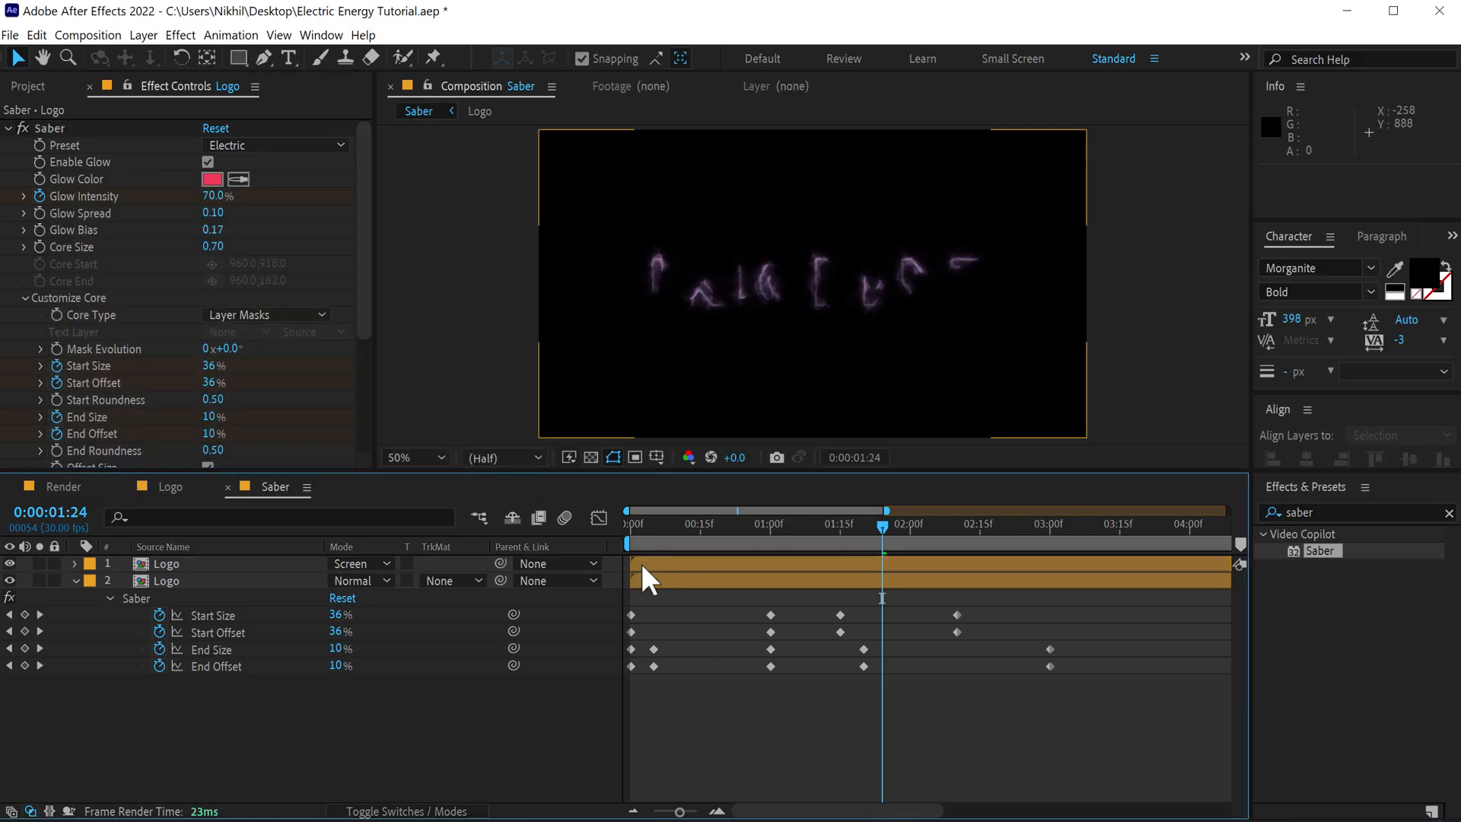
- Shift the upper Logo layer in time so it starts at 0:00:00:05, and scrub through the overlap
{"action": "left_click_drag", "start_coordinate": [642, 563], "coordinate": [650, 563]}
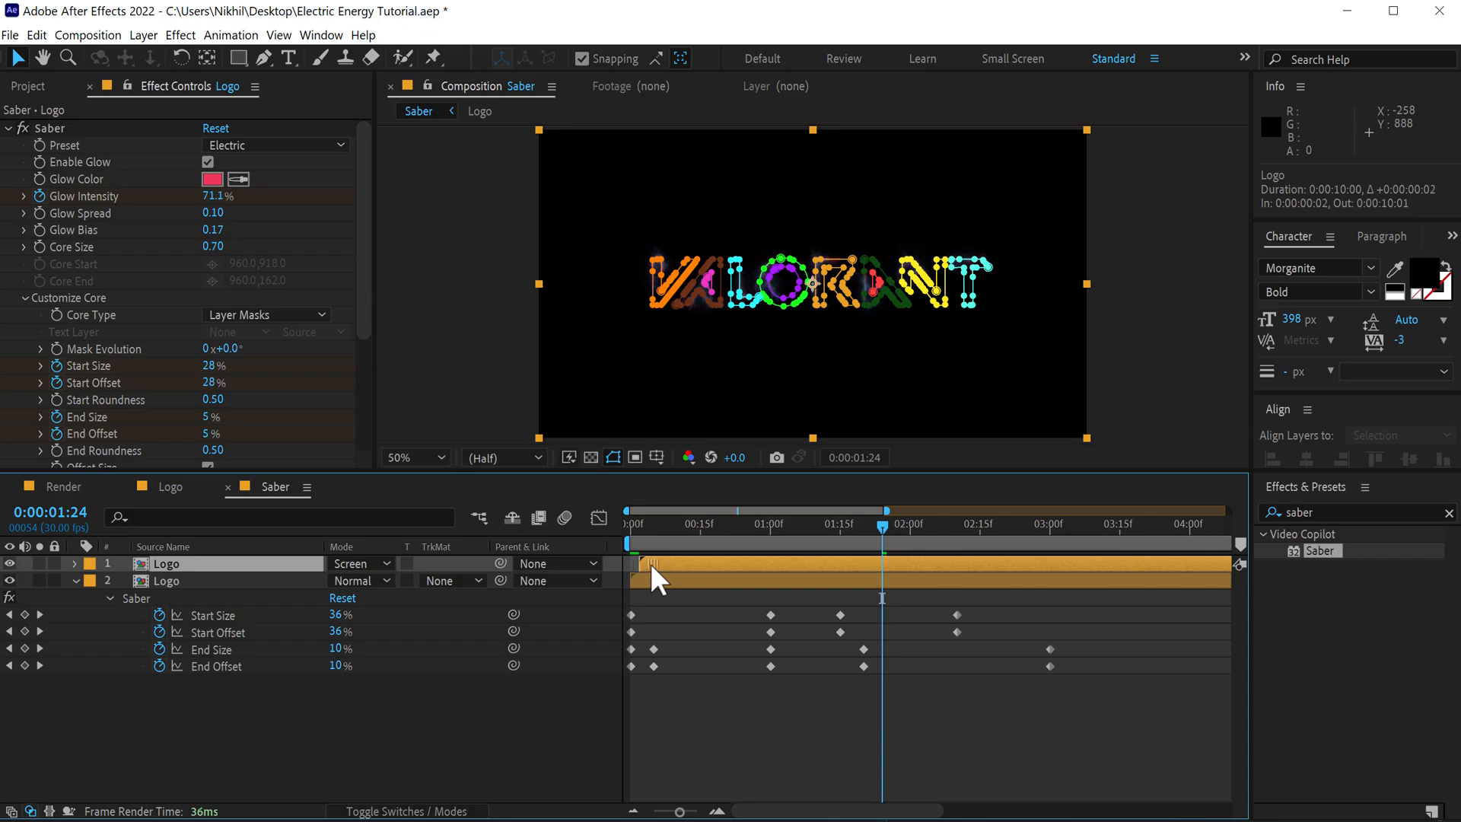
{"action": "left_click", "coordinate": [651, 524]}
{"action": "left_click_drag", "start_coordinate": [656, 564], "coordinate": [954, 527]}
{"action": "left_click", "coordinate": [694, 678]}
- Reveal the upper Logo layer's keyframes and compress them all proportionally so the last ones land at 0:00:03:00
{"action": "left_click", "coordinate": [836, 562]}
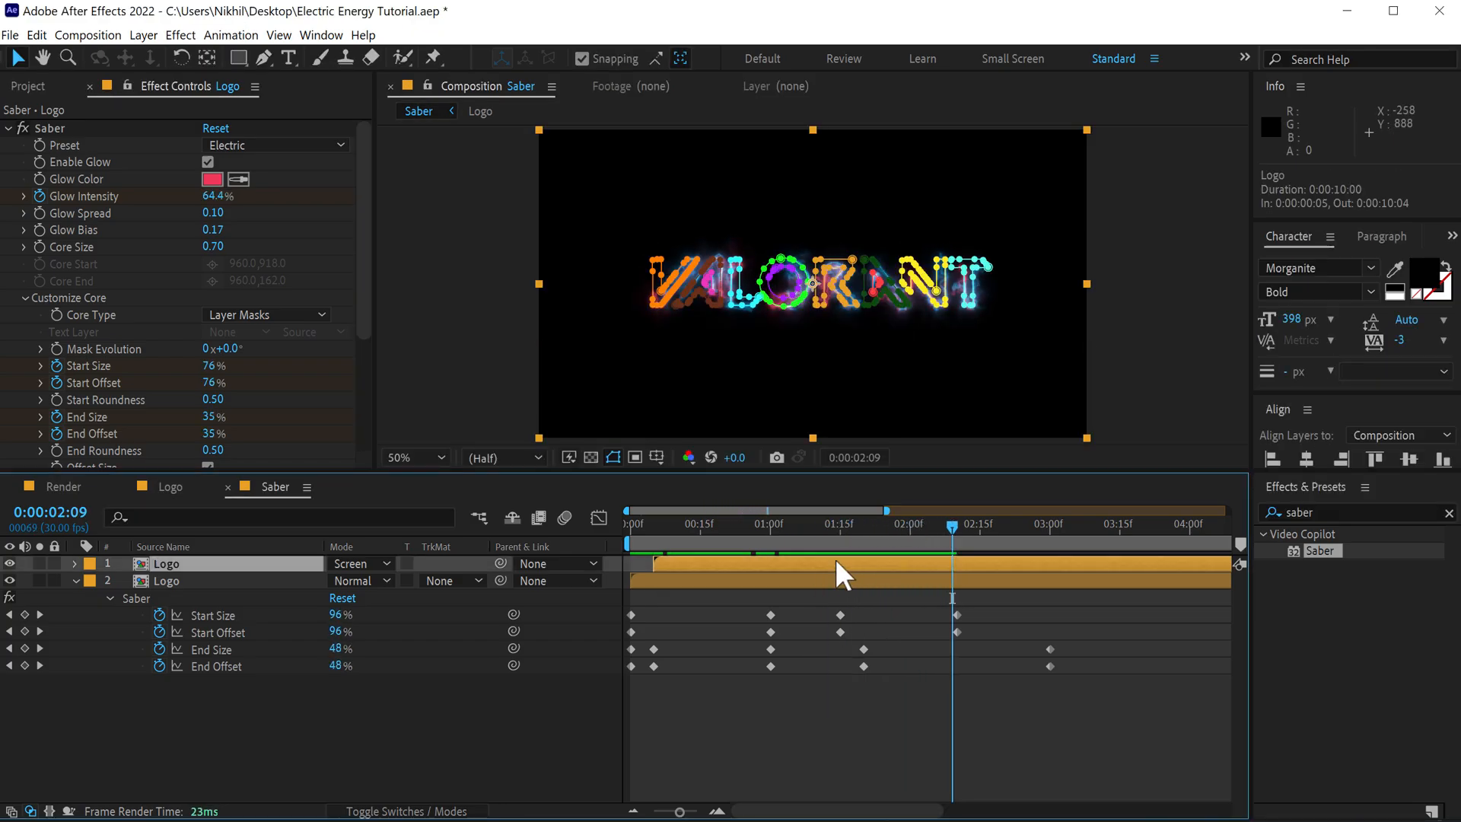
{"action": "key", "text": "u"}
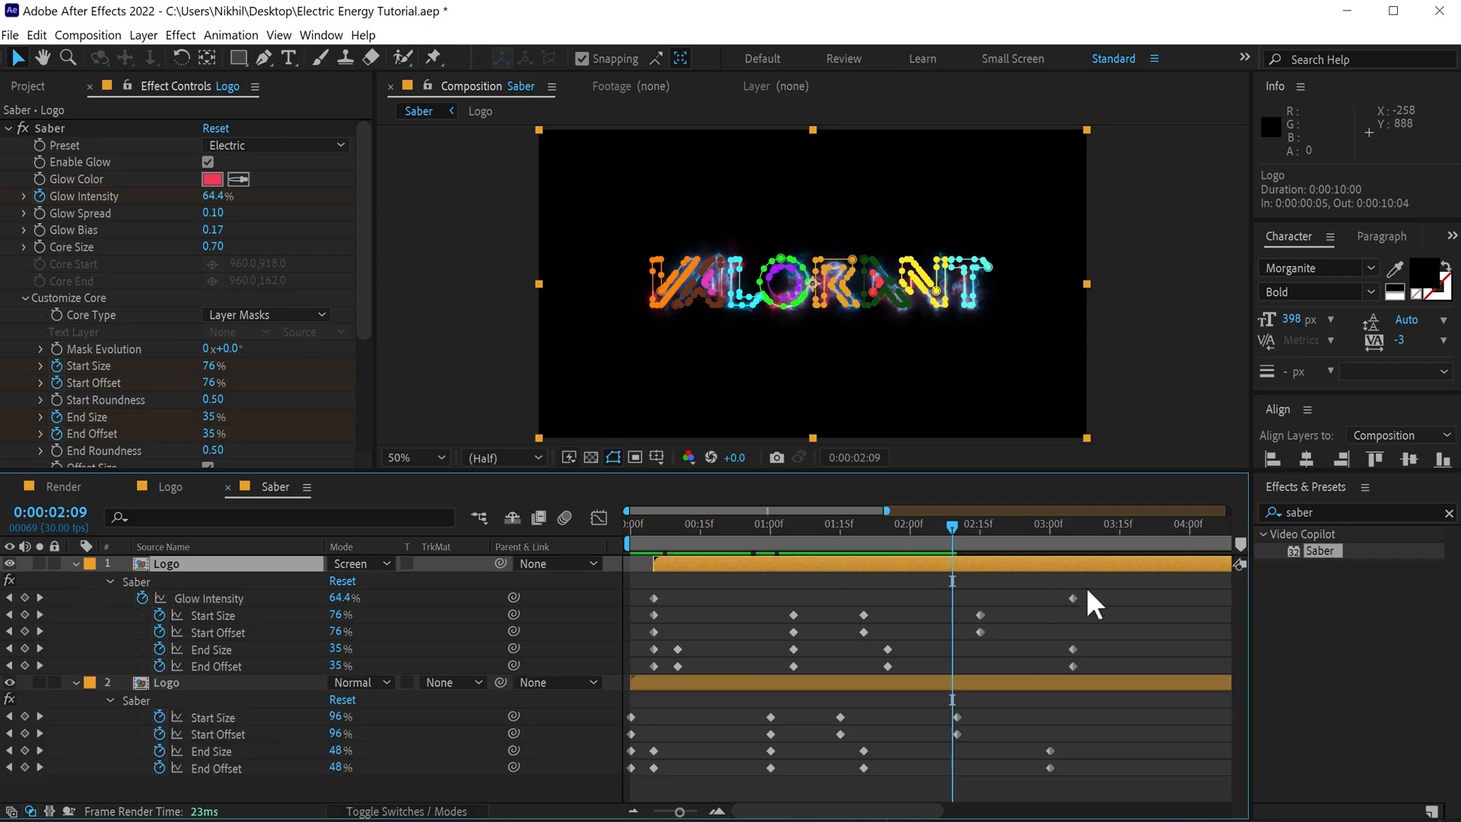
{"action": "left_click_drag", "start_coordinate": [1109, 587], "coordinate": [631, 672]}
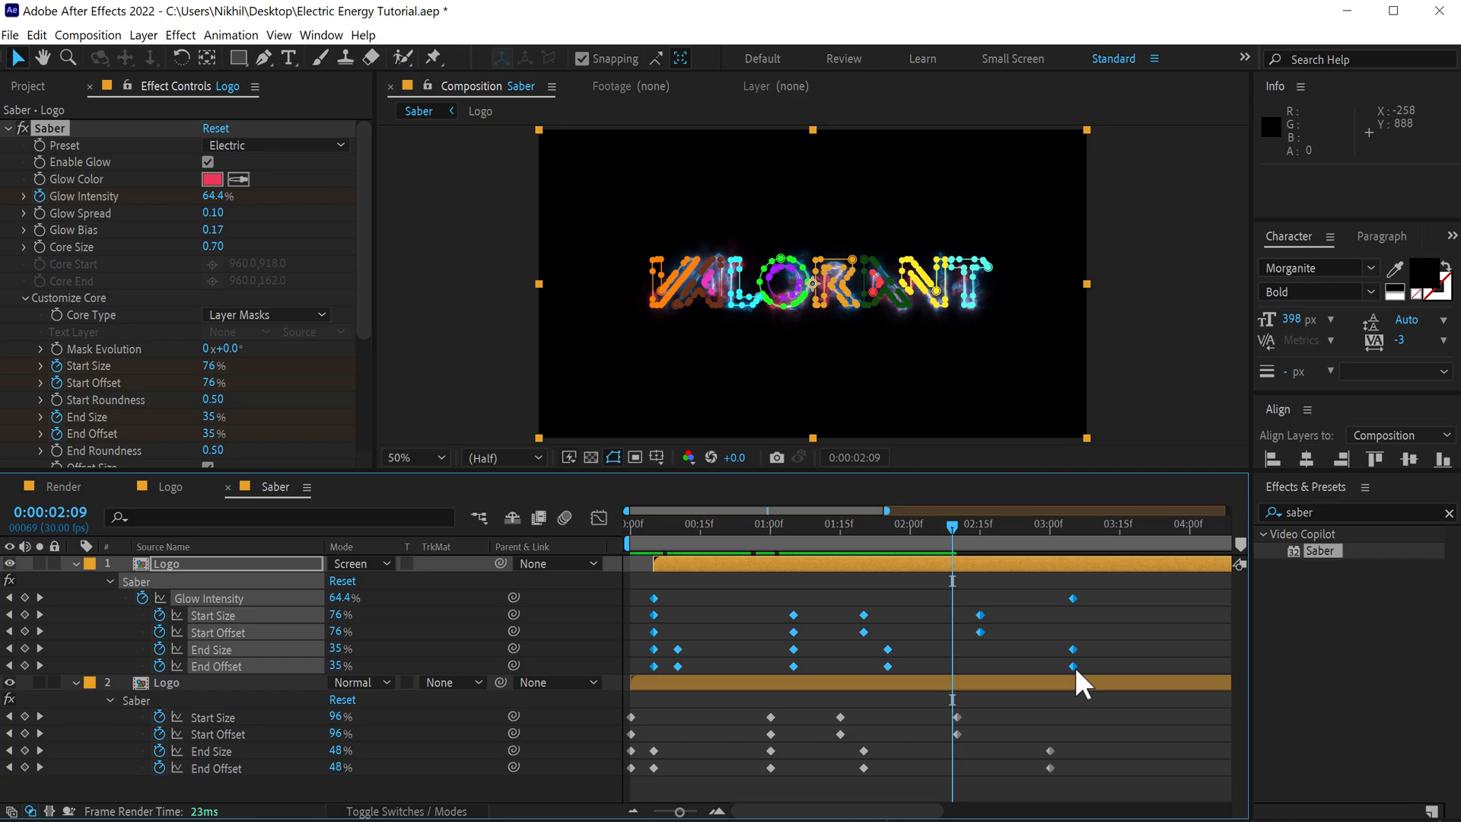
{"action": "left_click_drag", "start_coordinate": [1075, 668], "coordinate": [1052, 668]}
- Play the two-colour Saber animation from the start and scrub back to 0:00:00:07 to examine it
{"action": "left_click_drag", "start_coordinate": [1027, 523], "coordinate": [502, 617]}
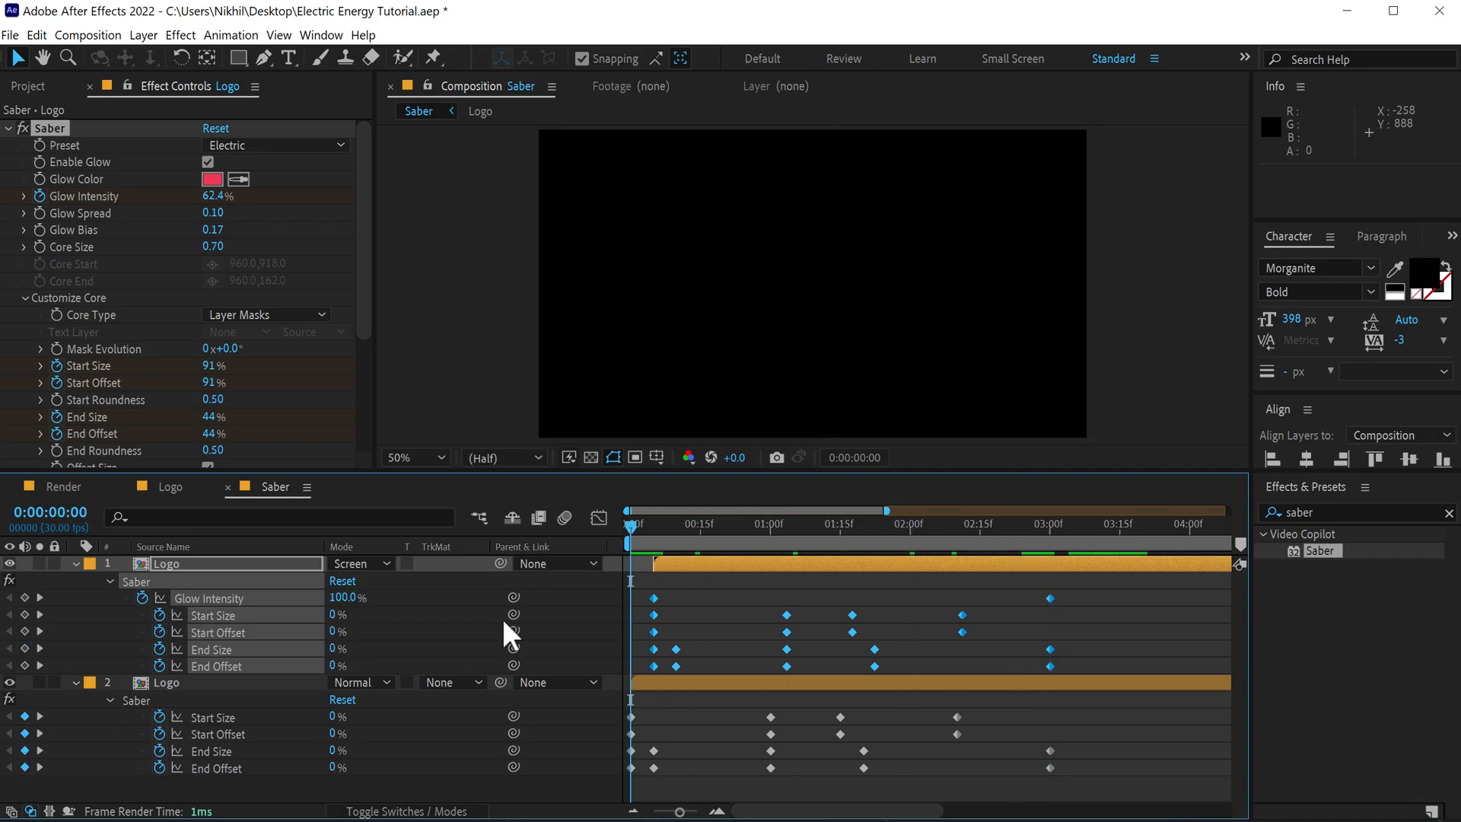
{"action": "left_click", "coordinate": [446, 782]}
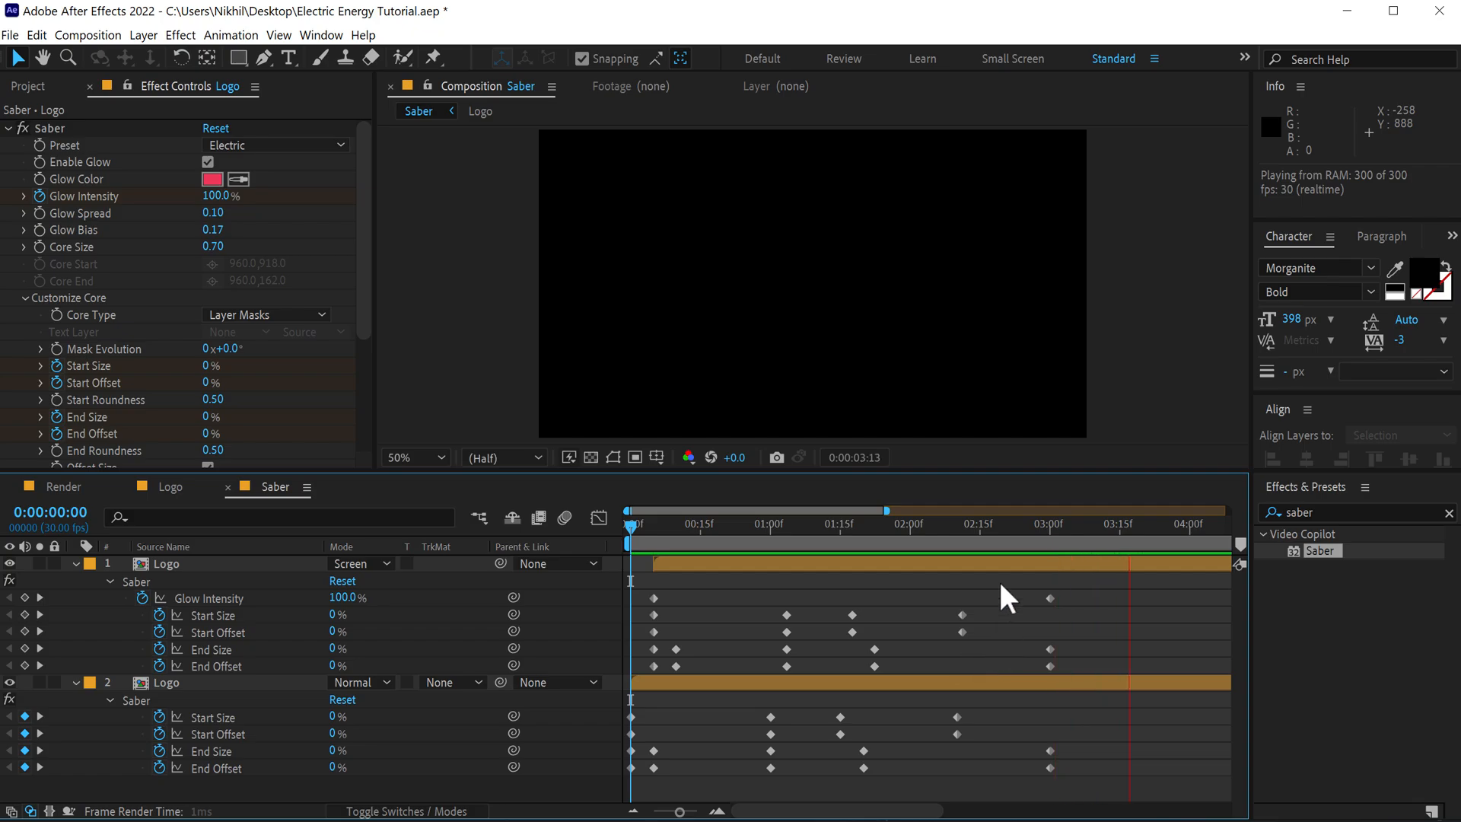
{"action": "left_click", "coordinate": [991, 525]}
{"action": "left_click_drag", "start_coordinate": [982, 537], "coordinate": [664, 541]}
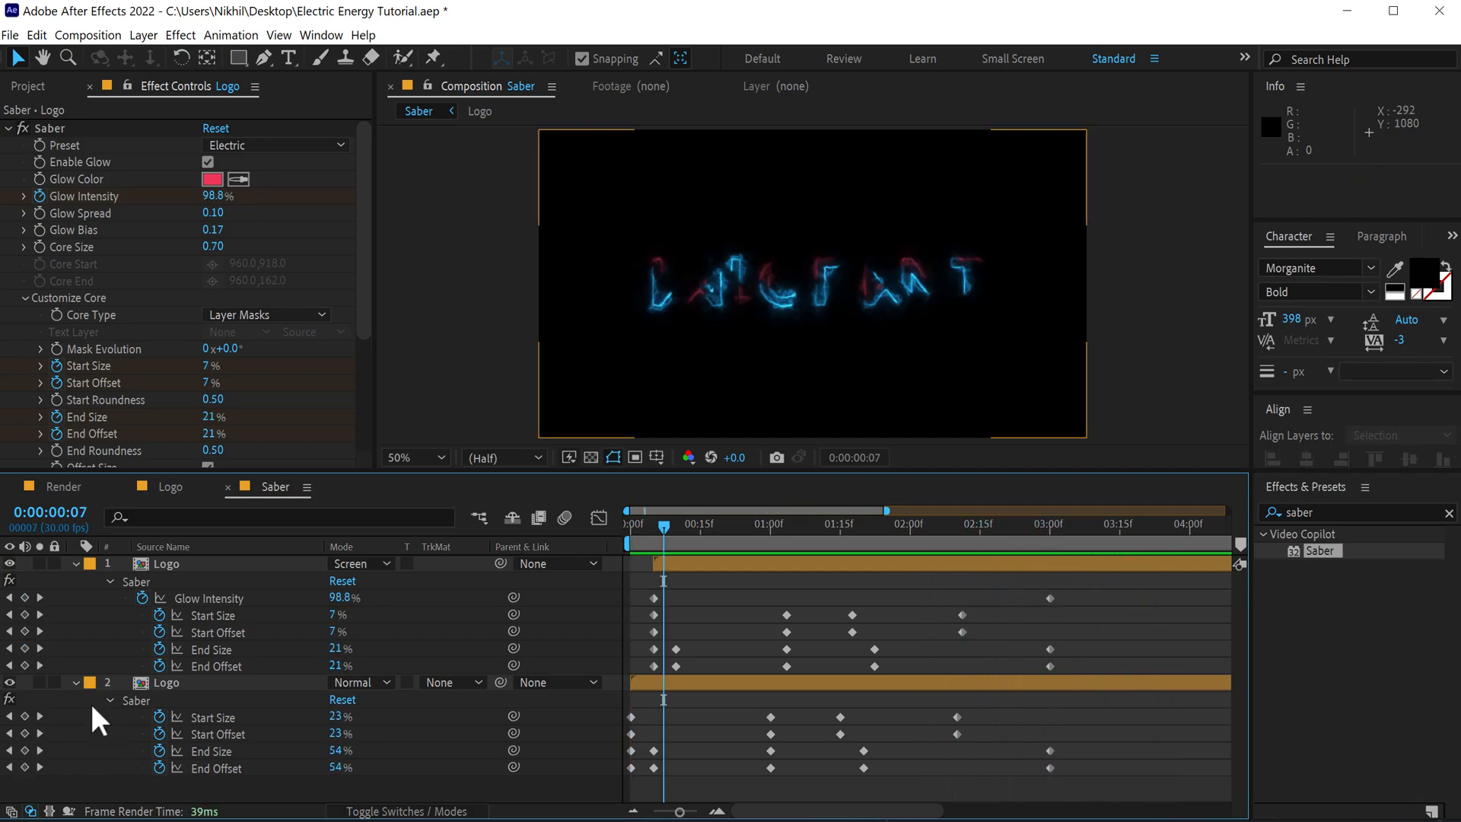
- Collapse the properties of both Logo layers and bring up the list of project items
{"action": "left_click", "coordinate": [76, 682]}
{"action": "left_click", "coordinate": [75, 565]}
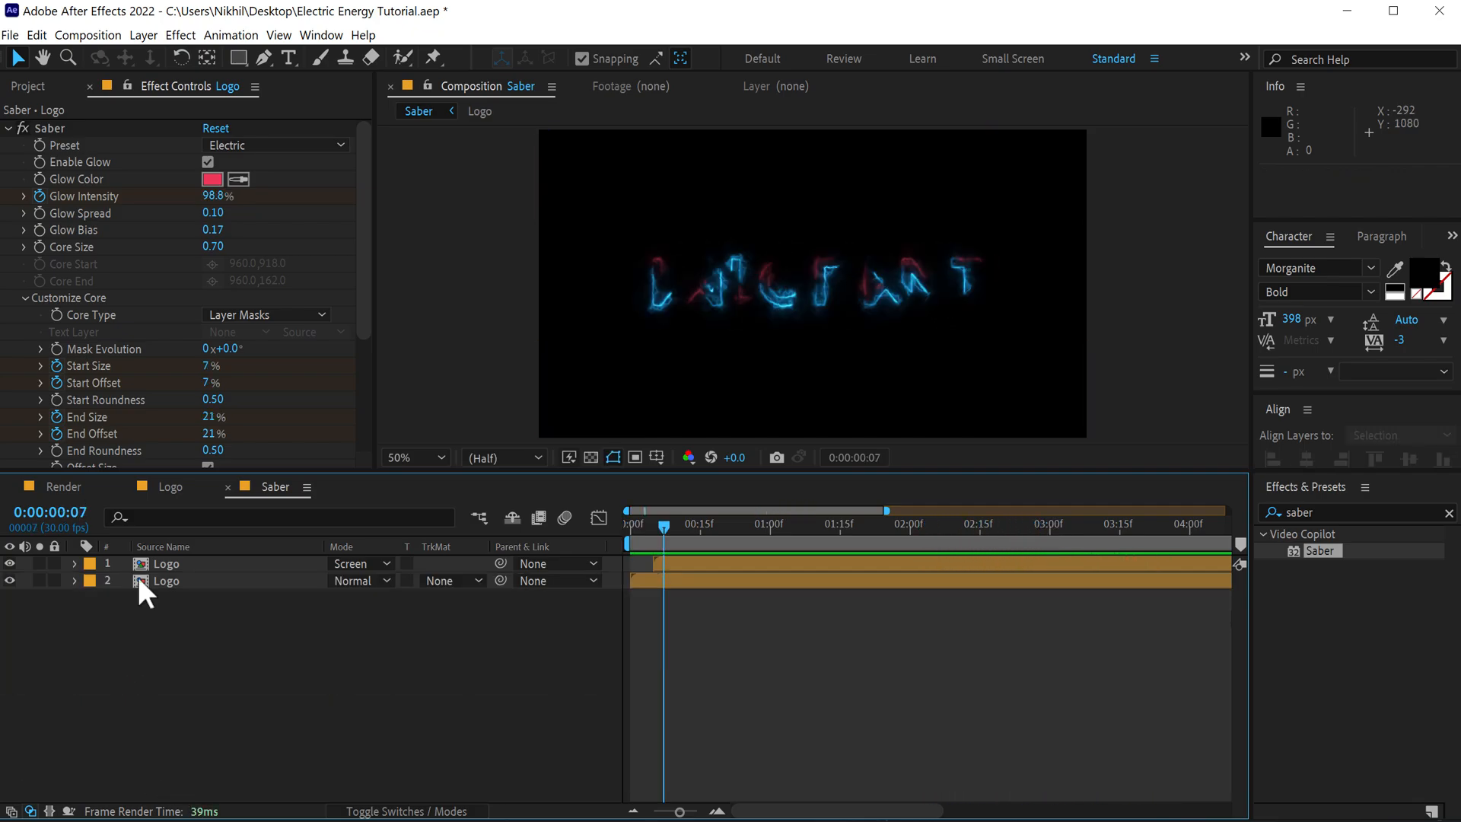
{"action": "left_click", "coordinate": [29, 86]}
{"action": "left_click", "coordinate": [122, 397]}
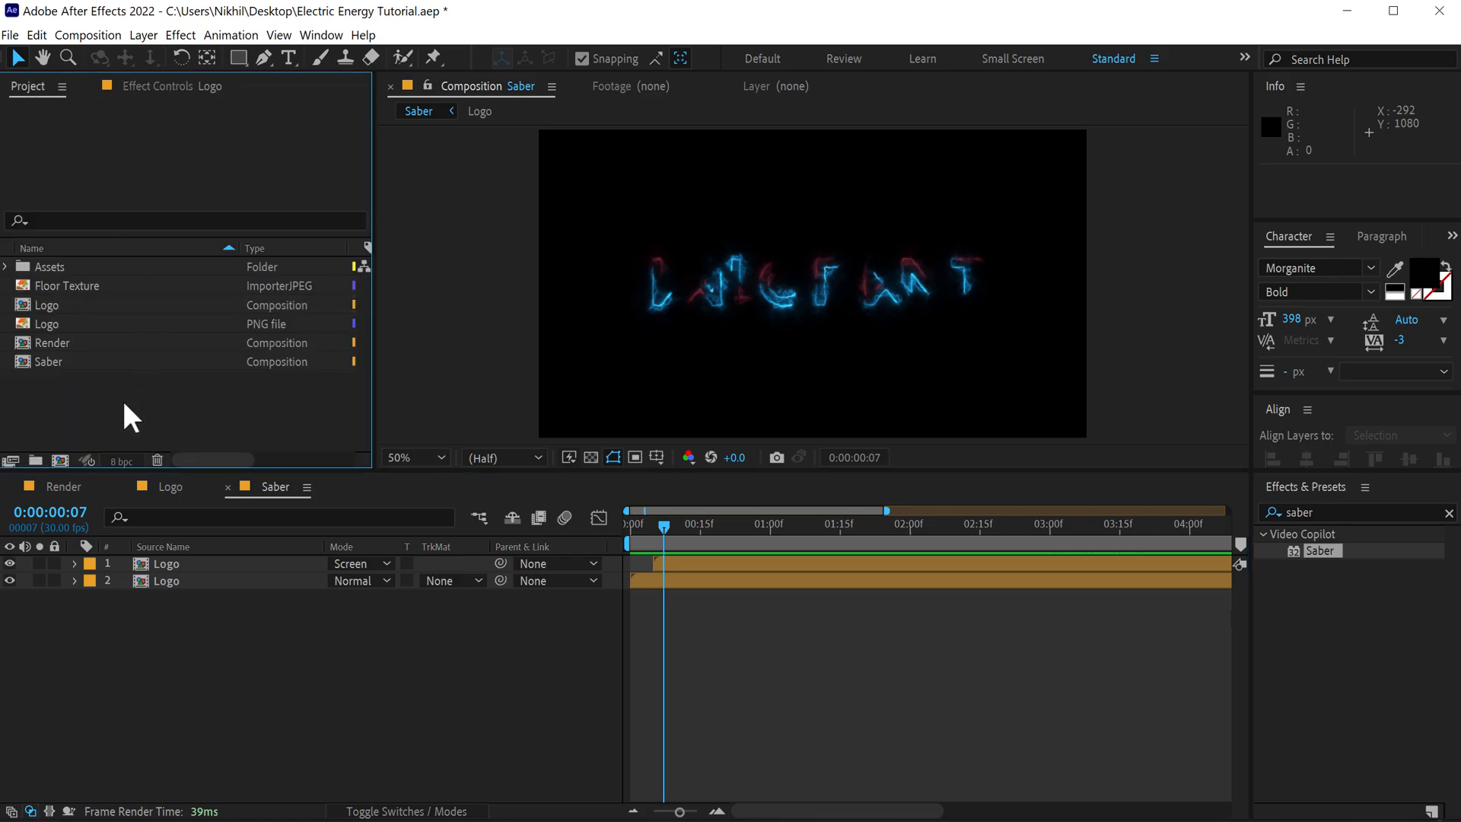
- Create a new composition named Scene and add the Saber composition to it as a layer
{"action": "left_click", "coordinate": [61, 461]}
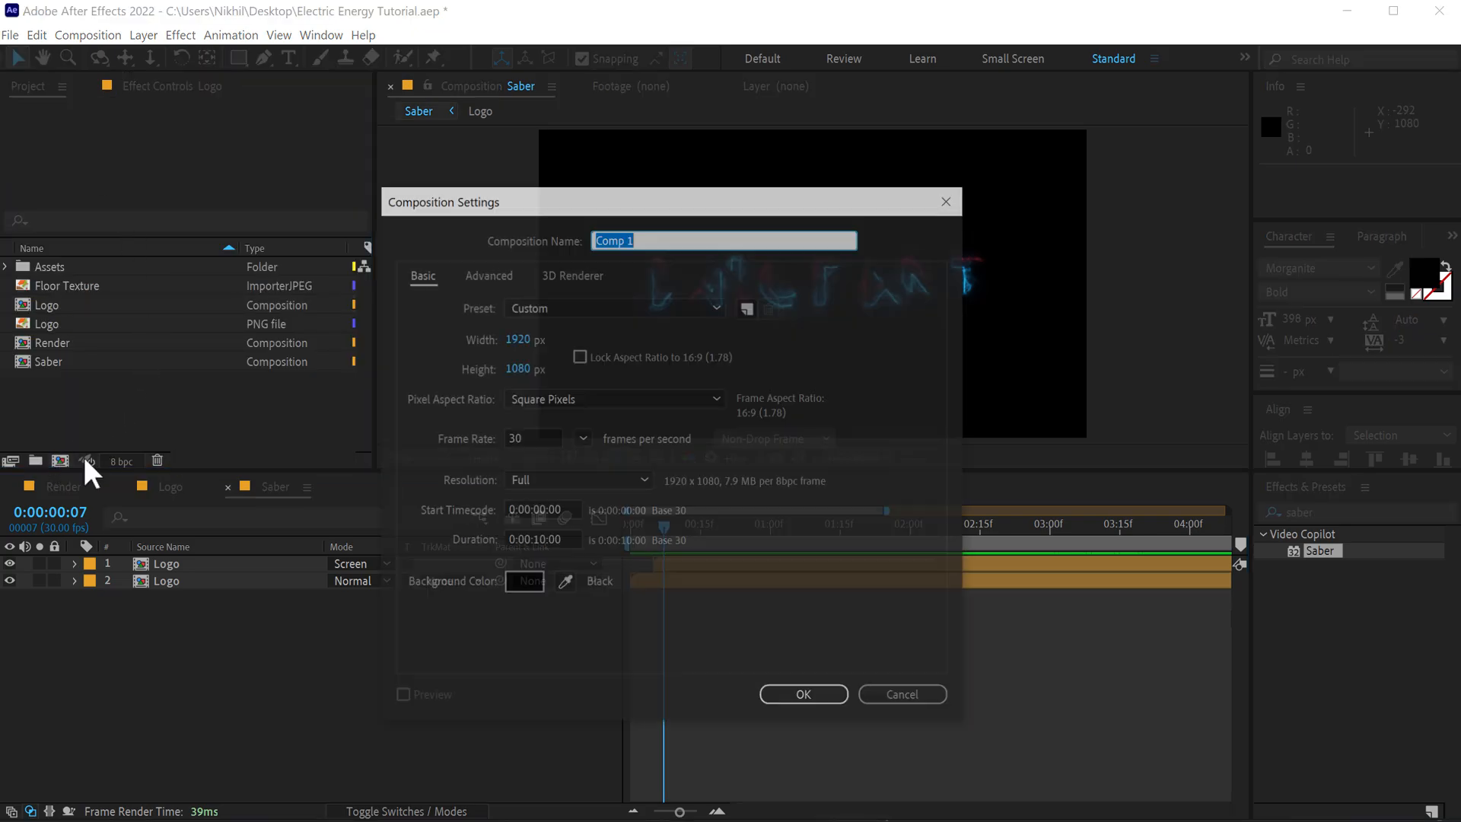
{"action": "type", "text": "Scene"}
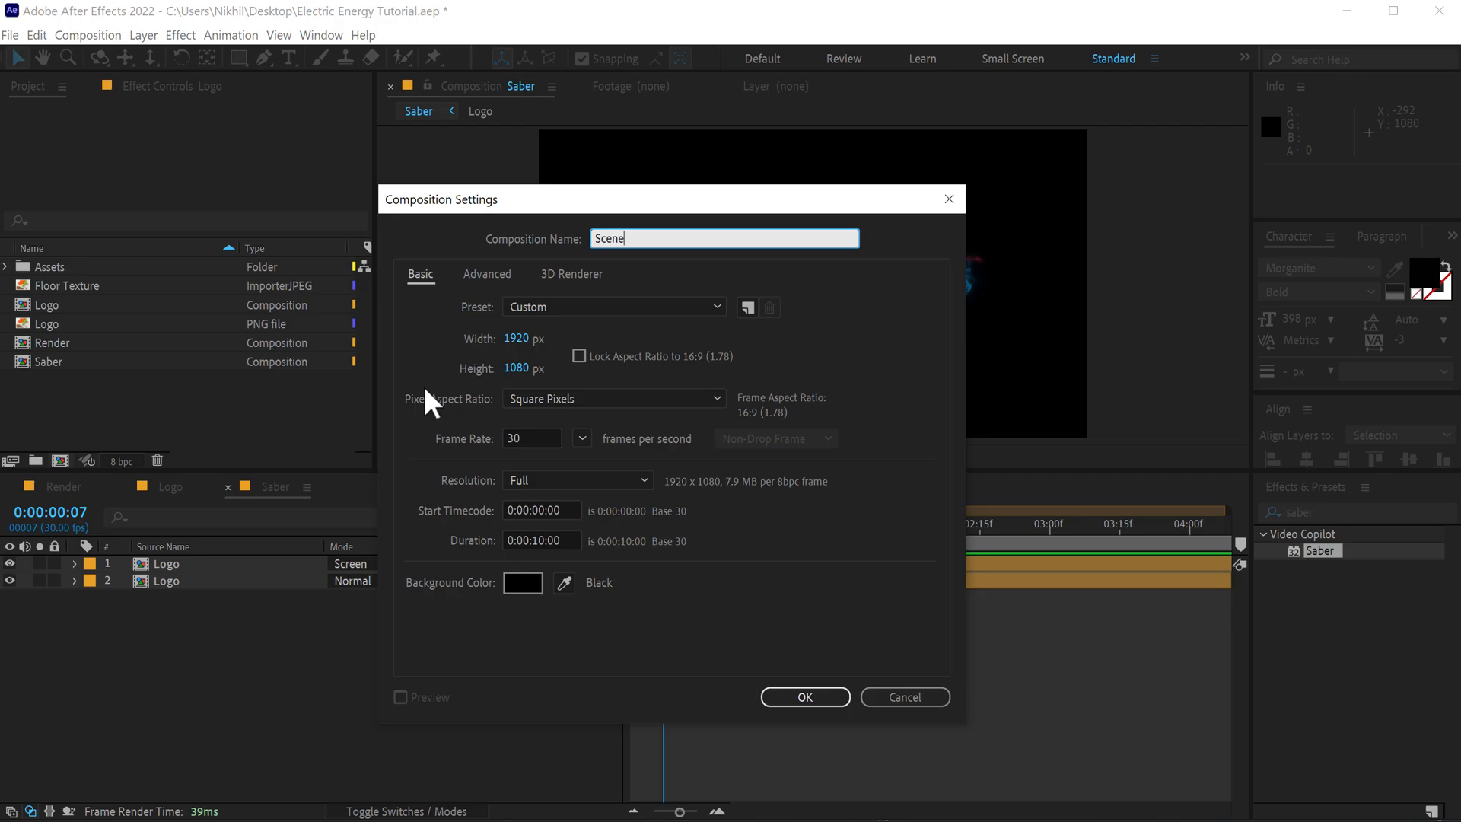
{"action": "key", "text": "Return"}
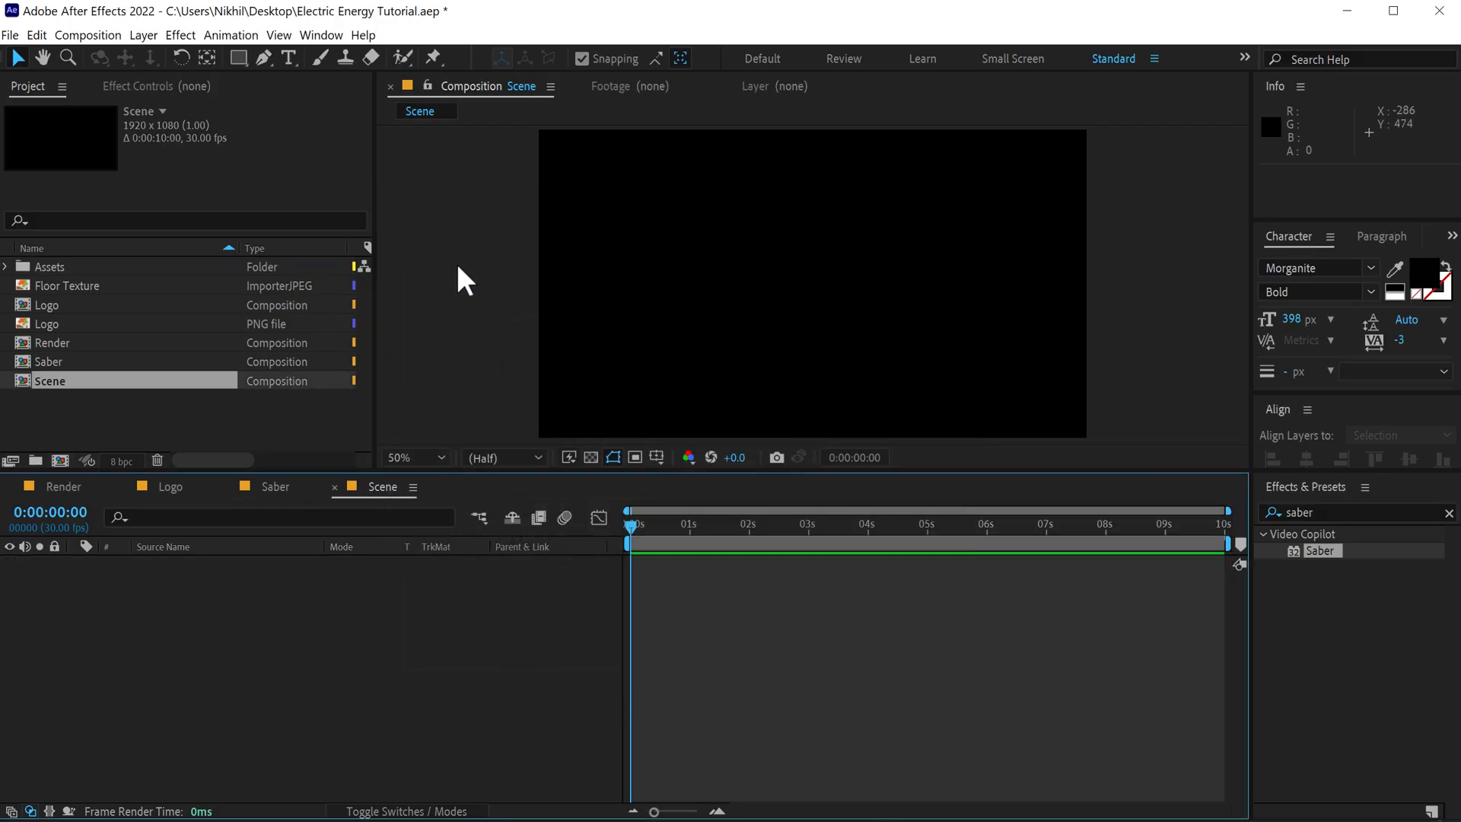
{"action": "left_click_drag", "start_coordinate": [58, 360], "coordinate": [116, 631]}
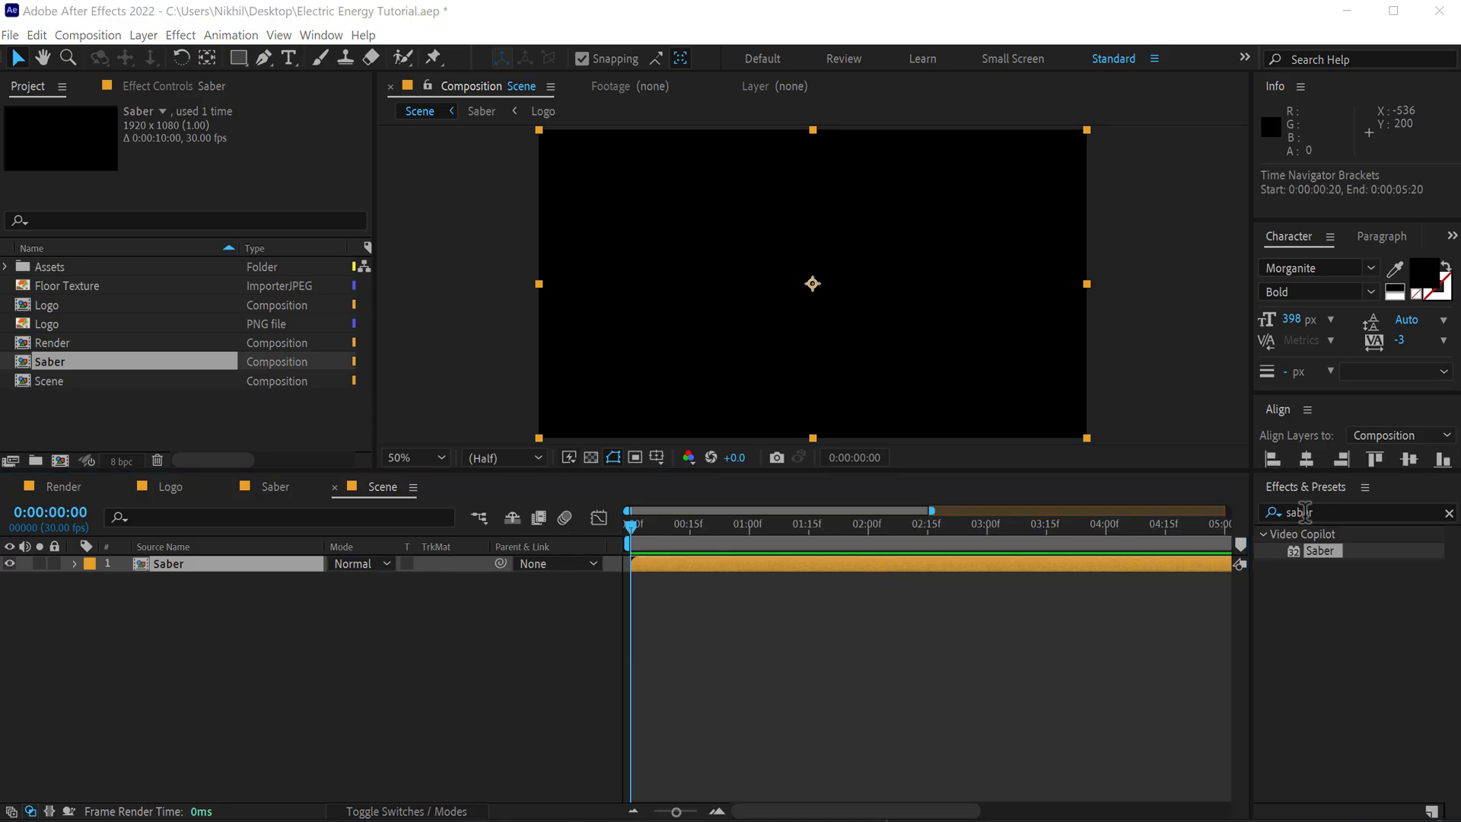
- Apply the Unsharp Mask effect to the Saber layer and set its Radius to 4
{"action": "left_click_drag", "start_coordinate": [1320, 513], "coordinate": [1208, 511]}
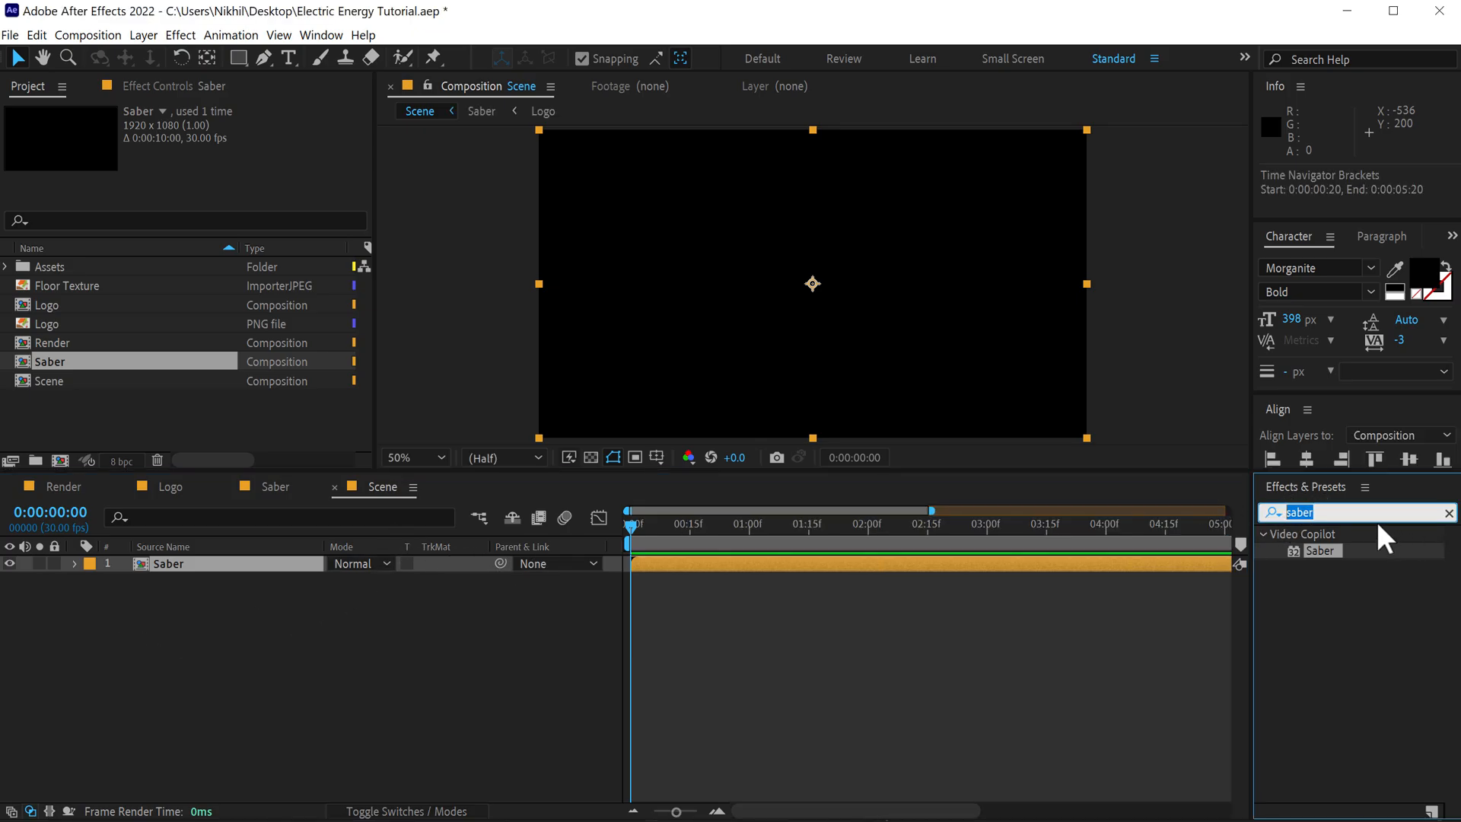
{"action": "type", "text": "uns"}
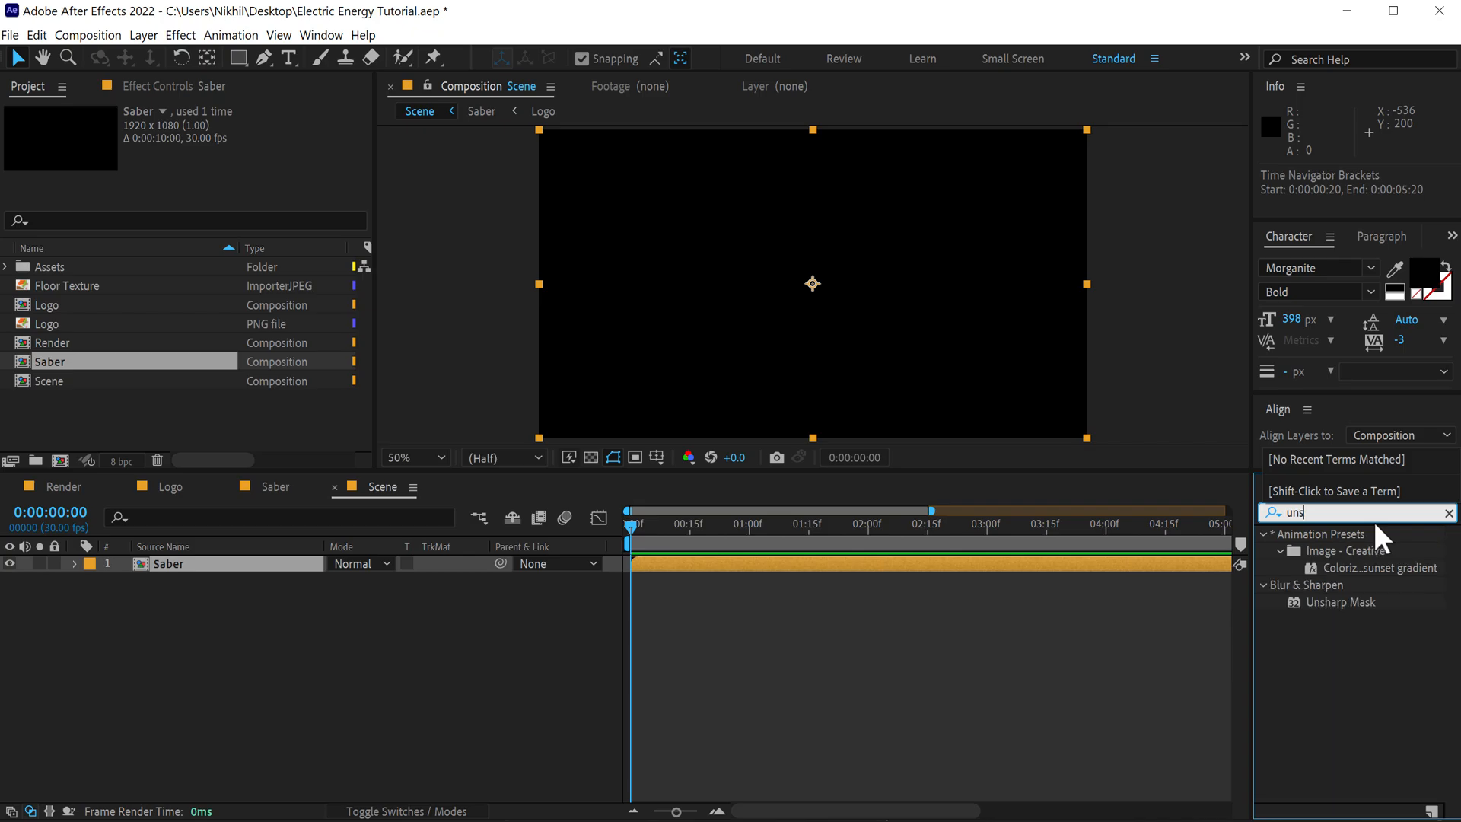
{"action": "double_click", "coordinate": [1323, 598]}
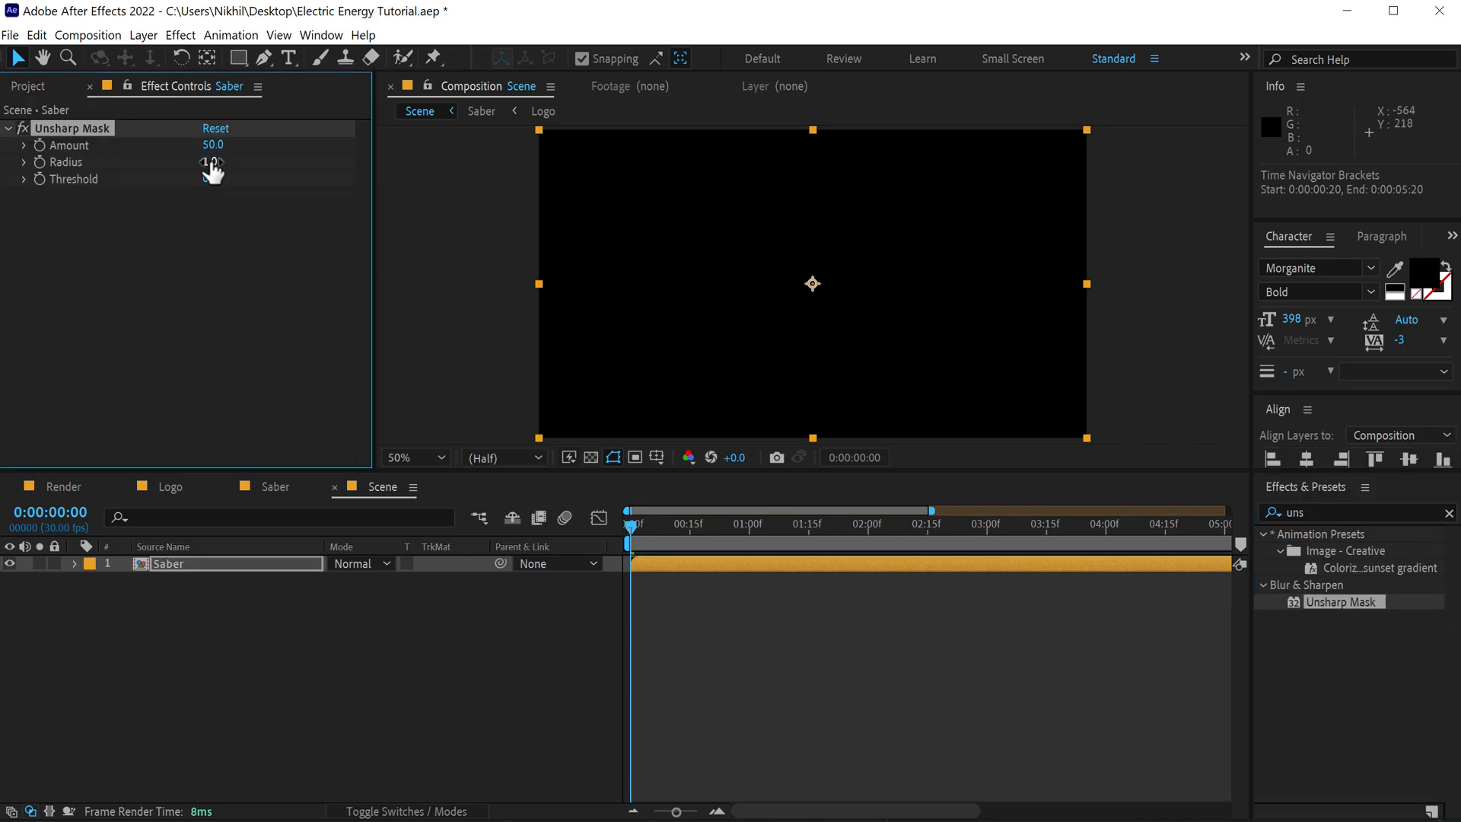
{"action": "left_click", "coordinate": [210, 162]}
{"action": "type", "text": "4"}
{"action": "key", "text": "Return"}
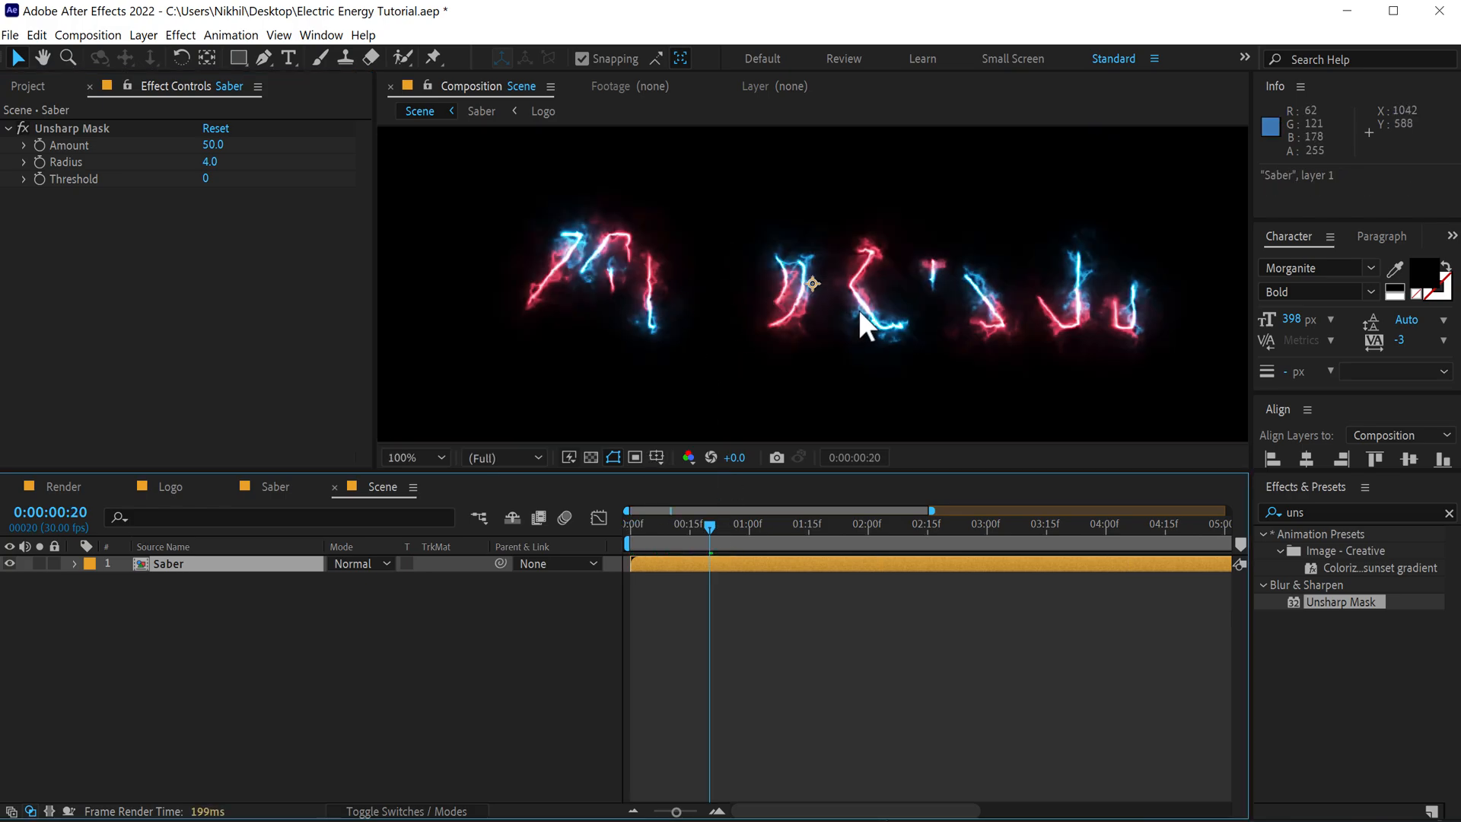
- Apply Turbulent Displace to the Saber layer and set its Displacement type to Twist
{"action": "scroll", "coordinate": [858, 309], "scroll_direction": "down", "scroll_amount": 2}
{"action": "left_click_drag", "start_coordinate": [695, 522], "coordinate": [737, 532]}
{"action": "left_click", "coordinate": [1333, 515]}
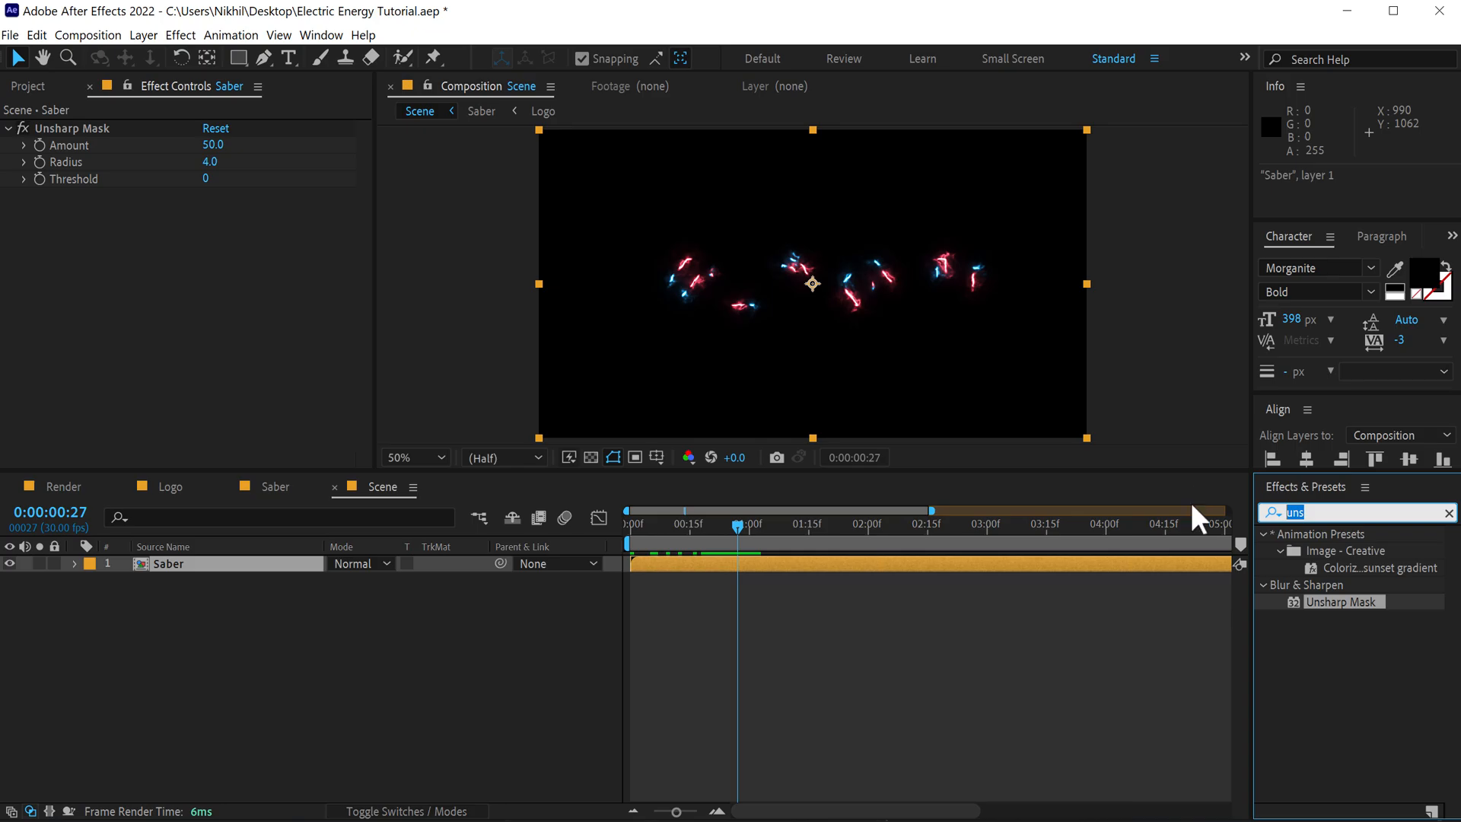
{"action": "type", "text": "tu"}
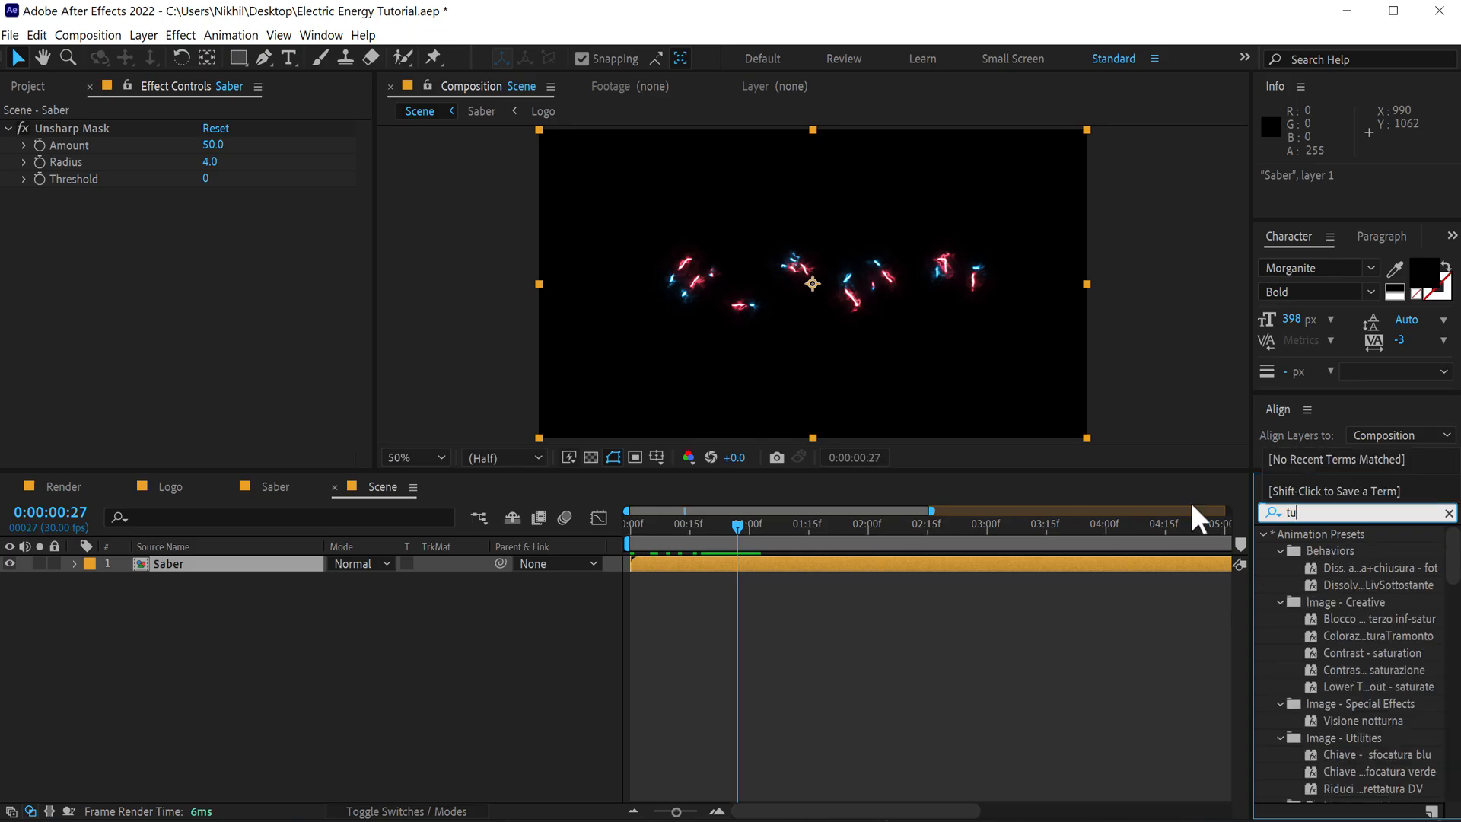
{"action": "type", "text": "rb"}
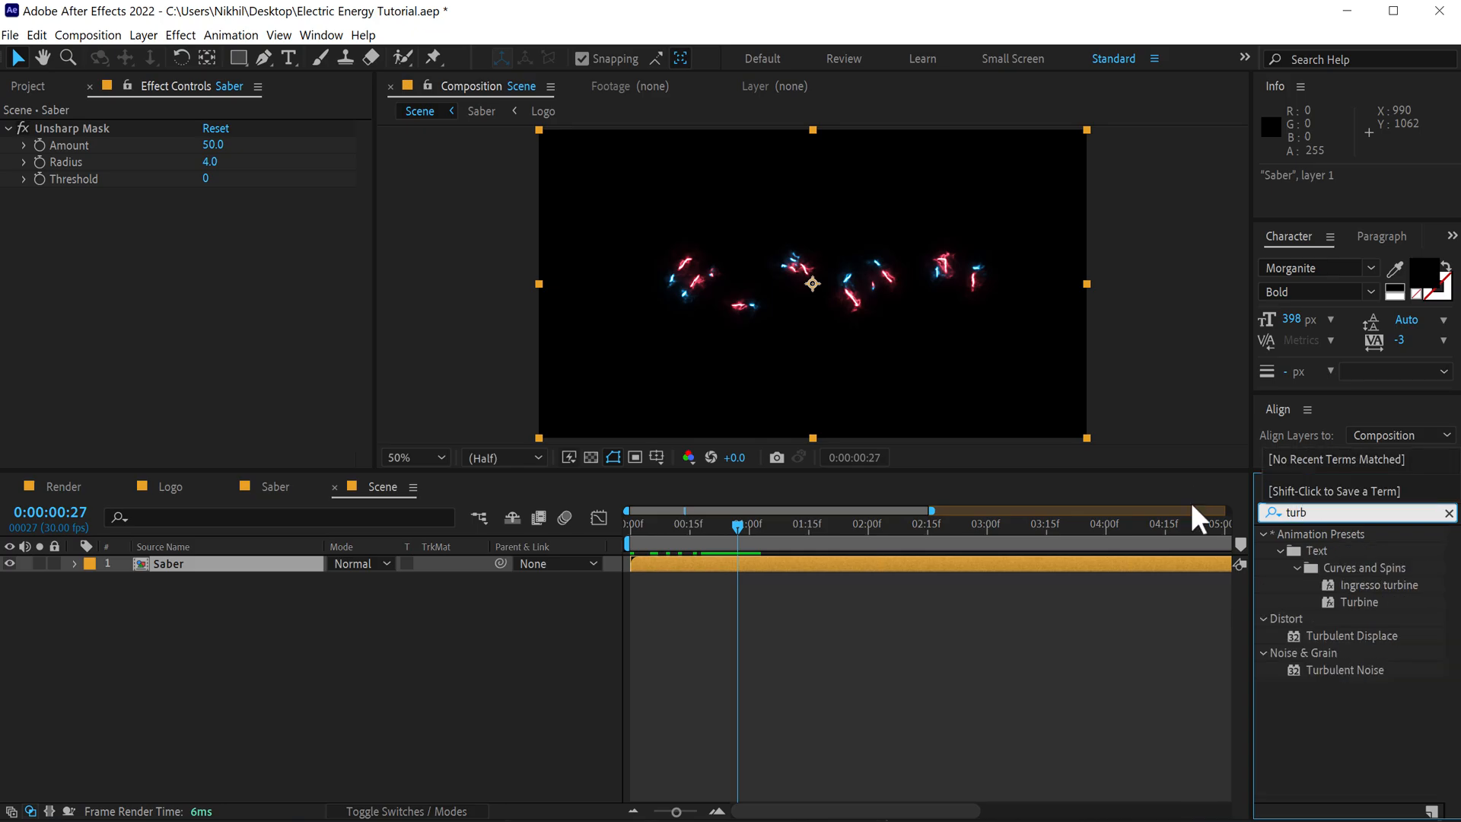
{"action": "double_click", "coordinate": [1353, 636]}
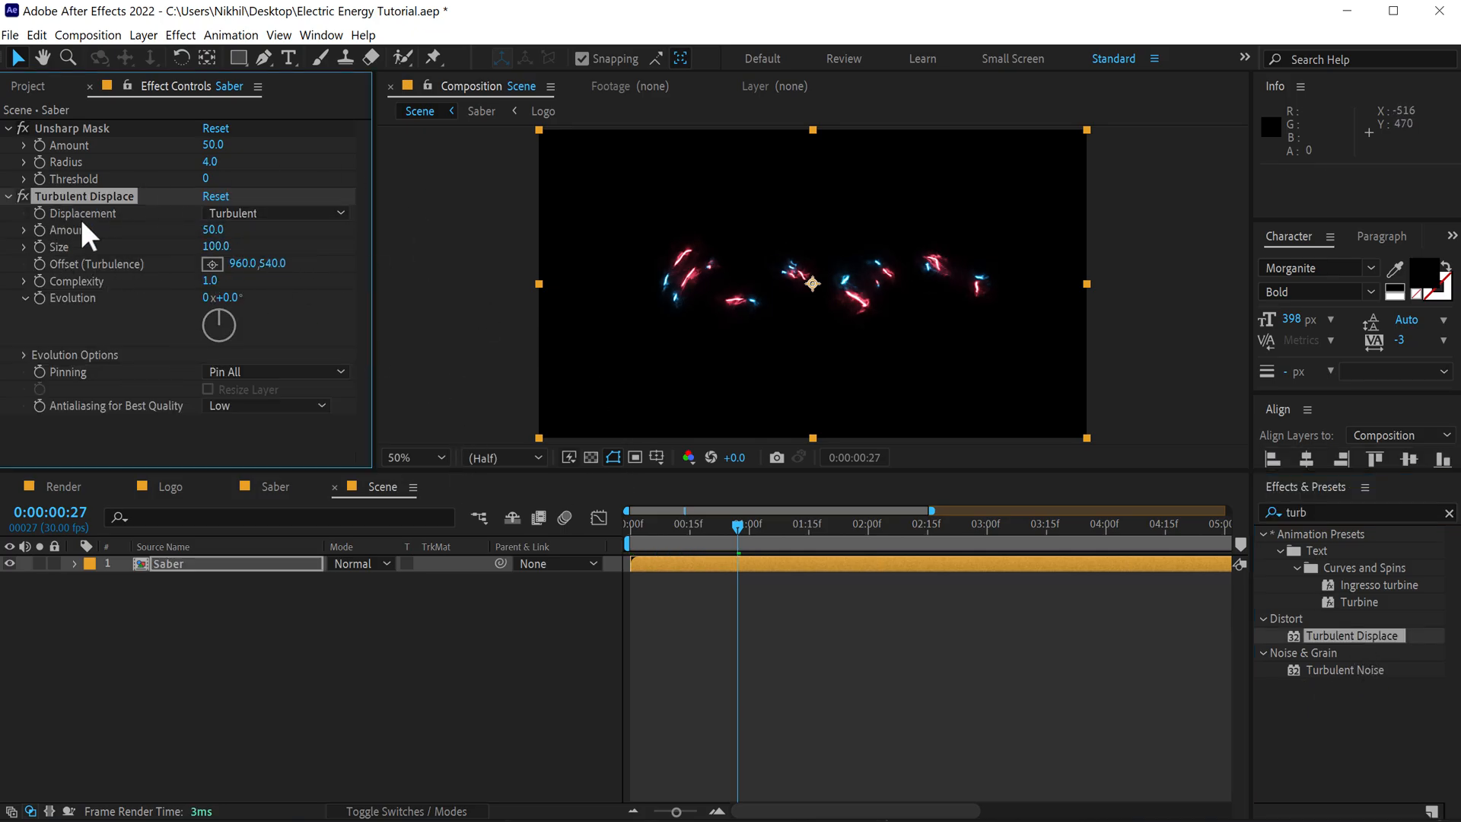
{"action": "left_click", "coordinate": [271, 216]}
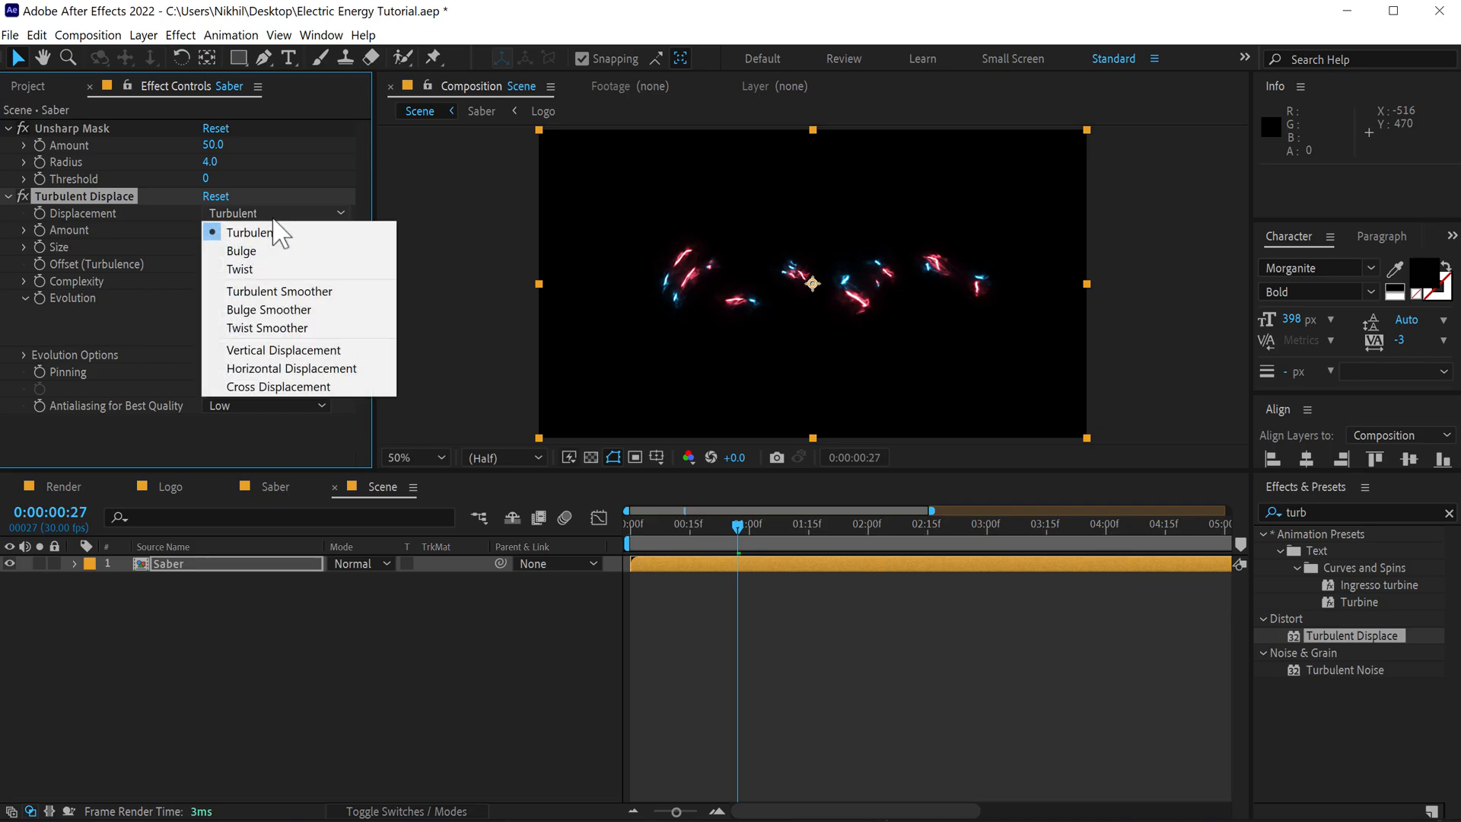
{"action": "left_click", "coordinate": [248, 264]}
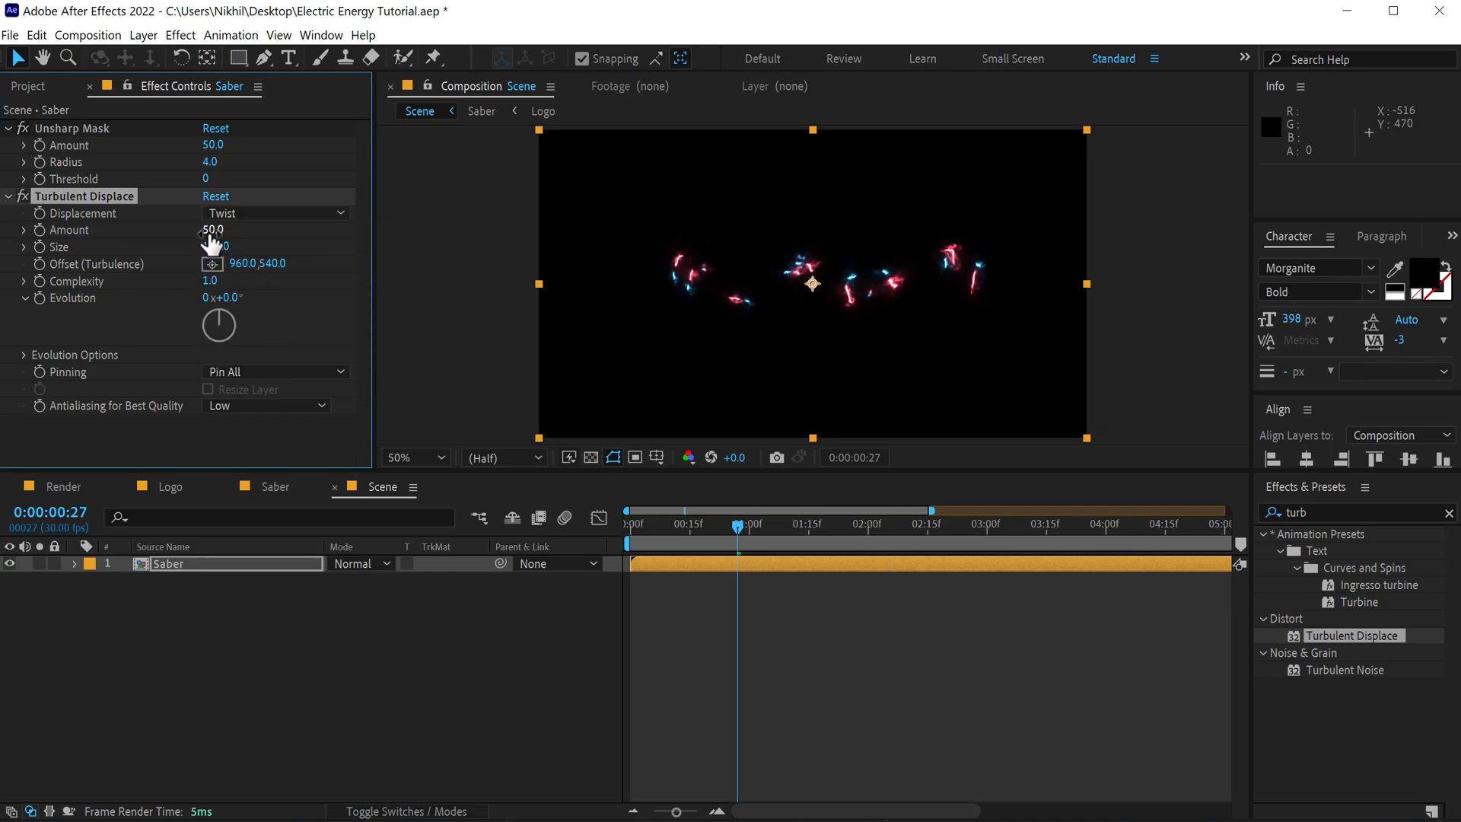
- Set the Turbulent Displace Amount to 250 and Size to 50 on the Saber layer
{"action": "left_click_drag", "start_coordinate": [213, 229], "coordinate": [369, 237]}
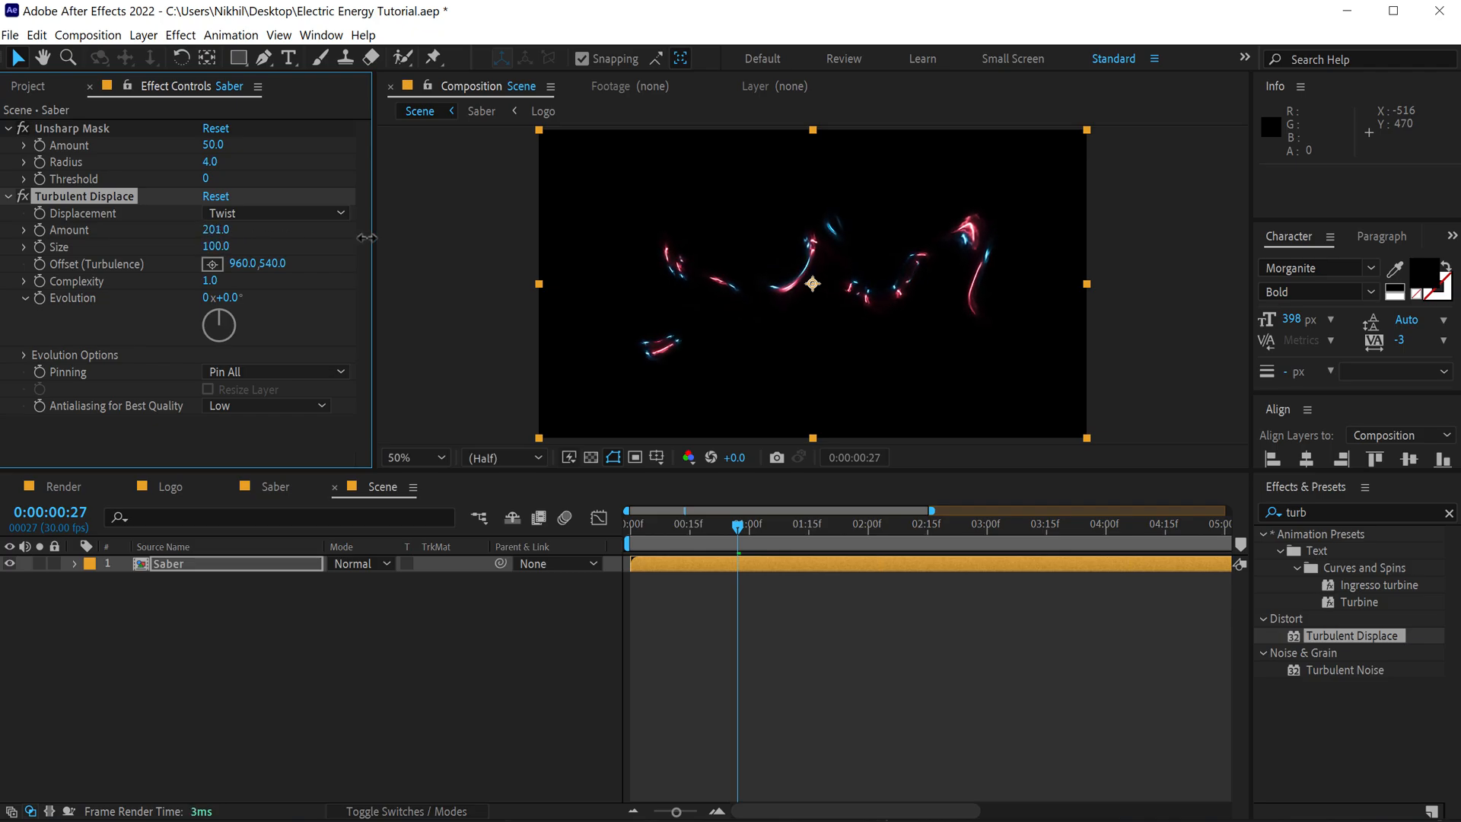
{"action": "left_click", "coordinate": [218, 231]}
{"action": "type", "text": "250"}
{"action": "key", "text": "Return"}
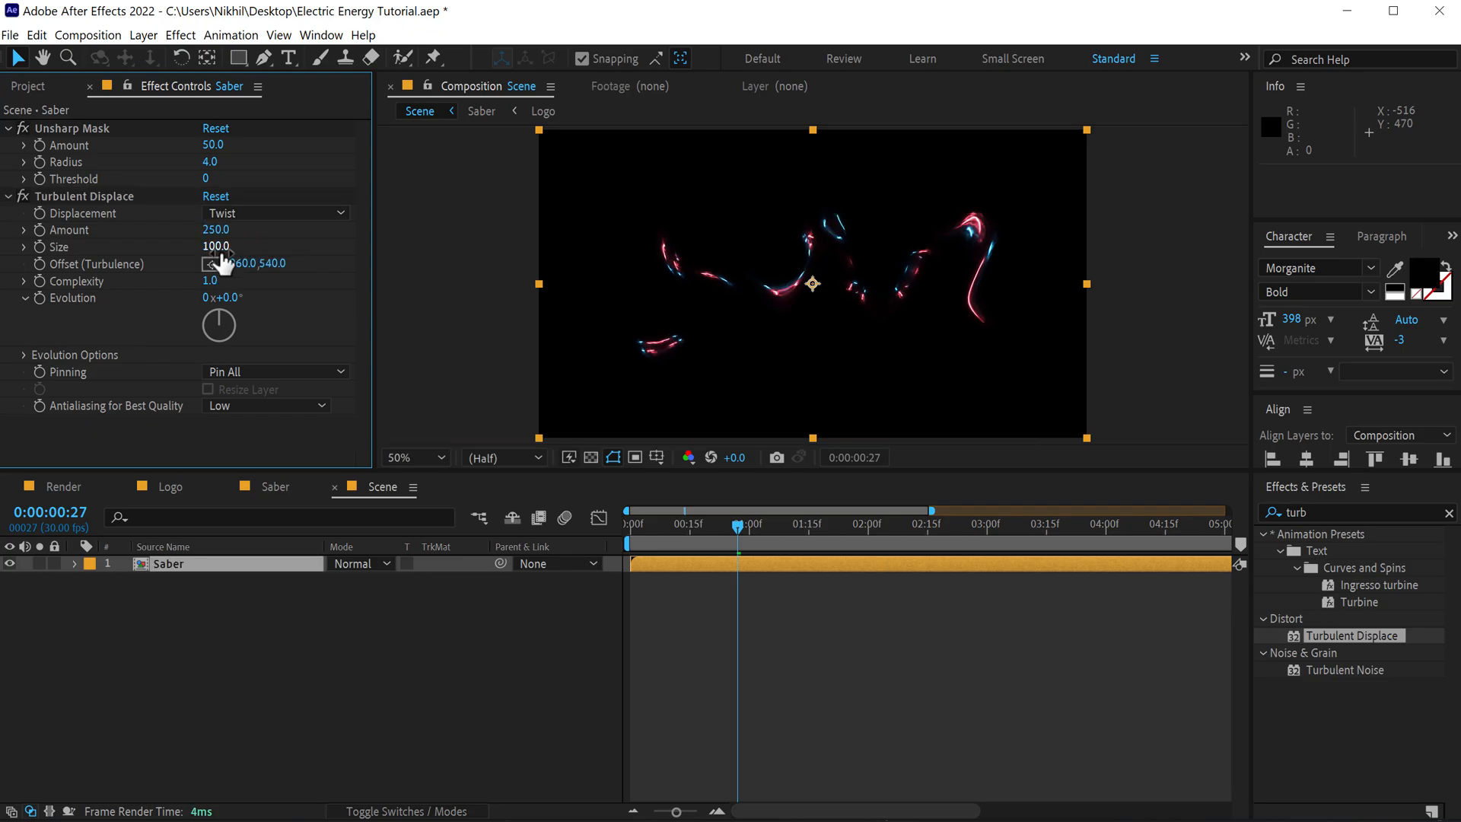
{"action": "left_click_drag", "start_coordinate": [218, 252], "coordinate": [174, 263]}
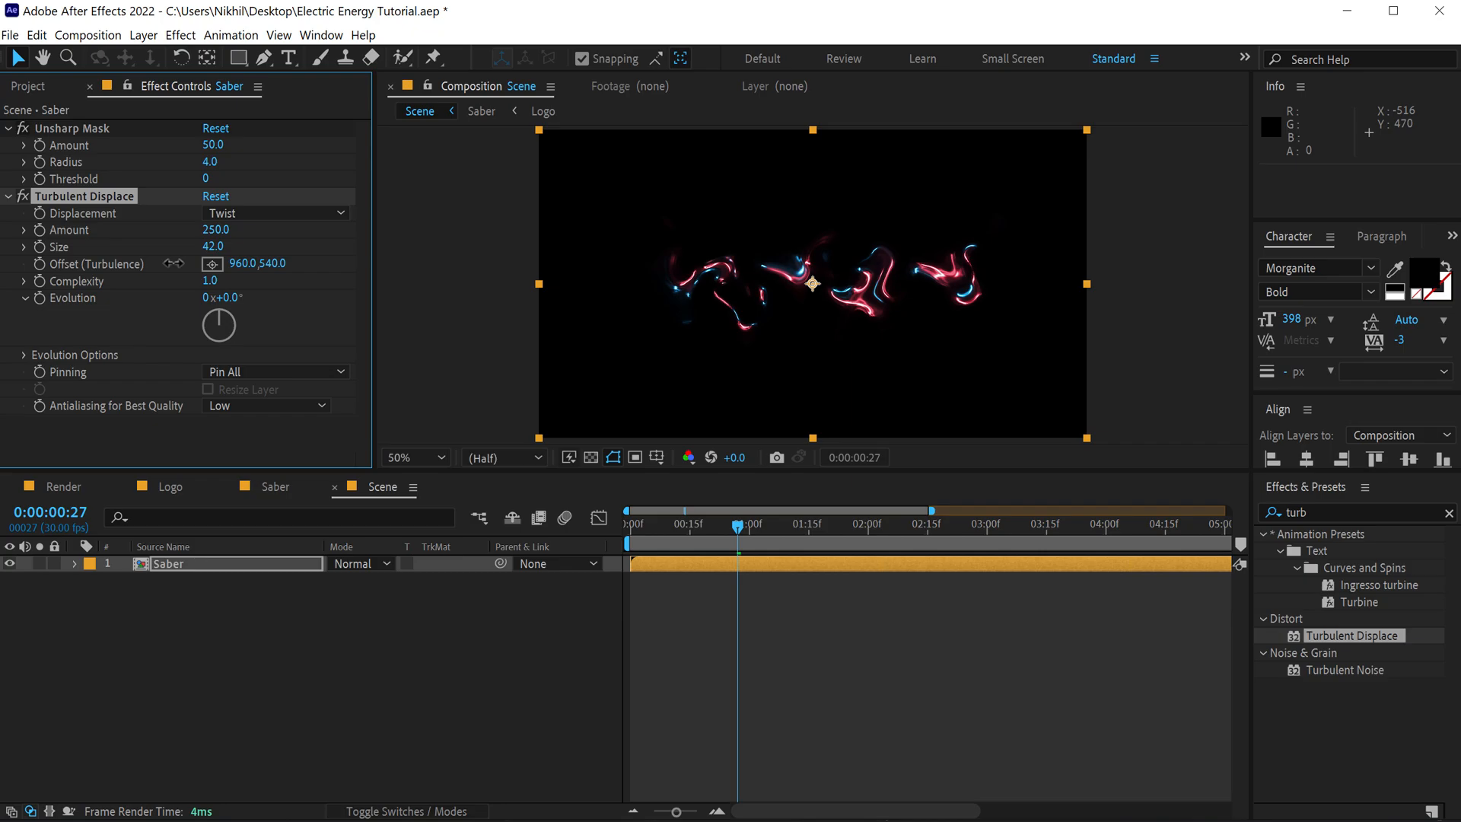
{"action": "left_click", "coordinate": [211, 247]}
{"action": "type", "text": "50"}
{"action": "key", "text": "Return"}
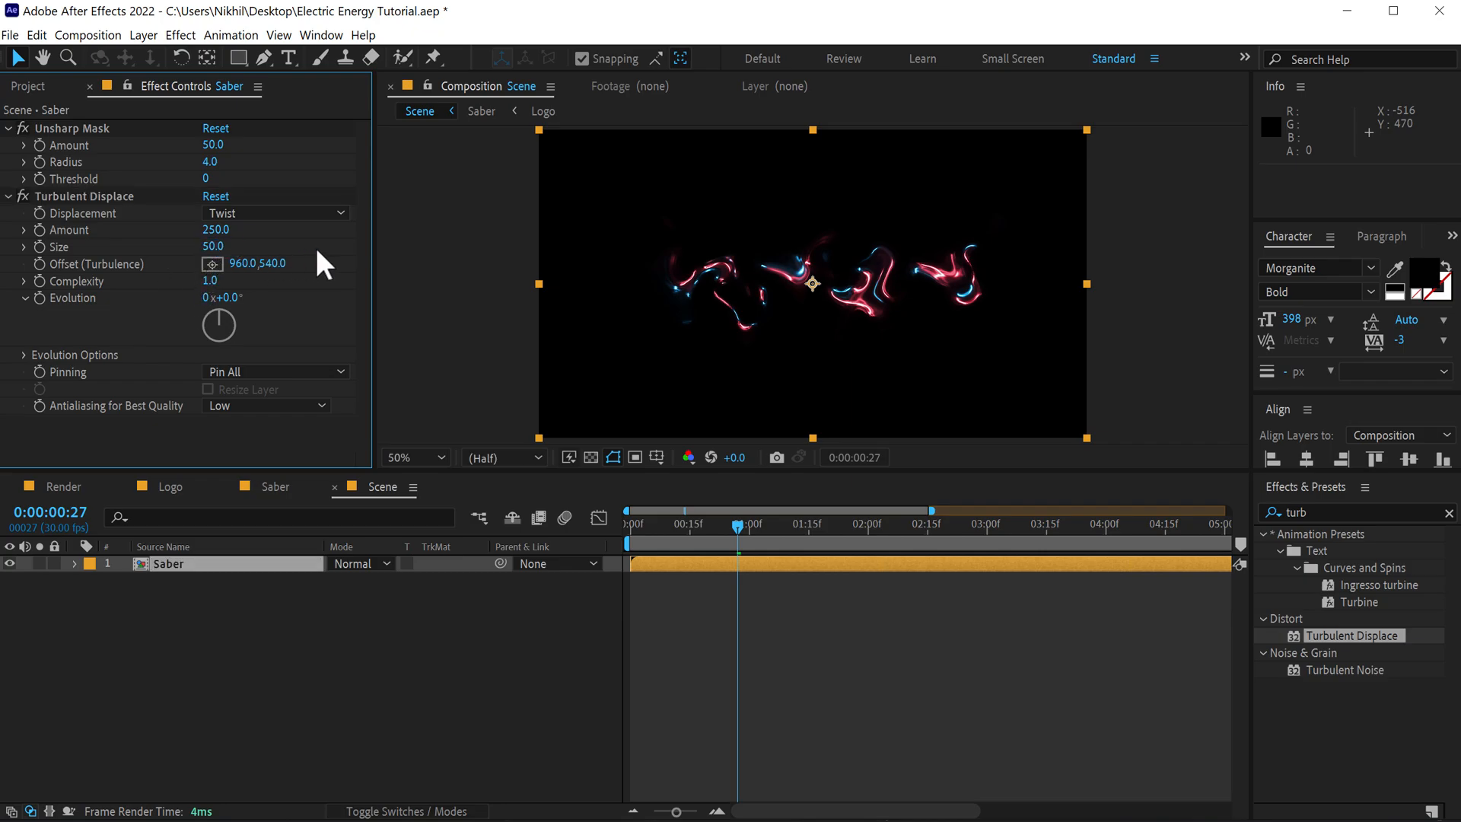
- Split the Saber layer at 0:00:00:10, 0:00:00:20 and 0:00:01:00 in the Scene composition
{"action": "mouse_move", "coordinate": [657, 527]}
{"action": "left_mouse_down"}
{"action": "mouse_move", "coordinate": [739, 528]}
{"action": "mouse_move", "coordinate": [628, 528]}
{"action": "mouse_move", "coordinate": [663, 534]}
{"action": "left_mouse_up"}
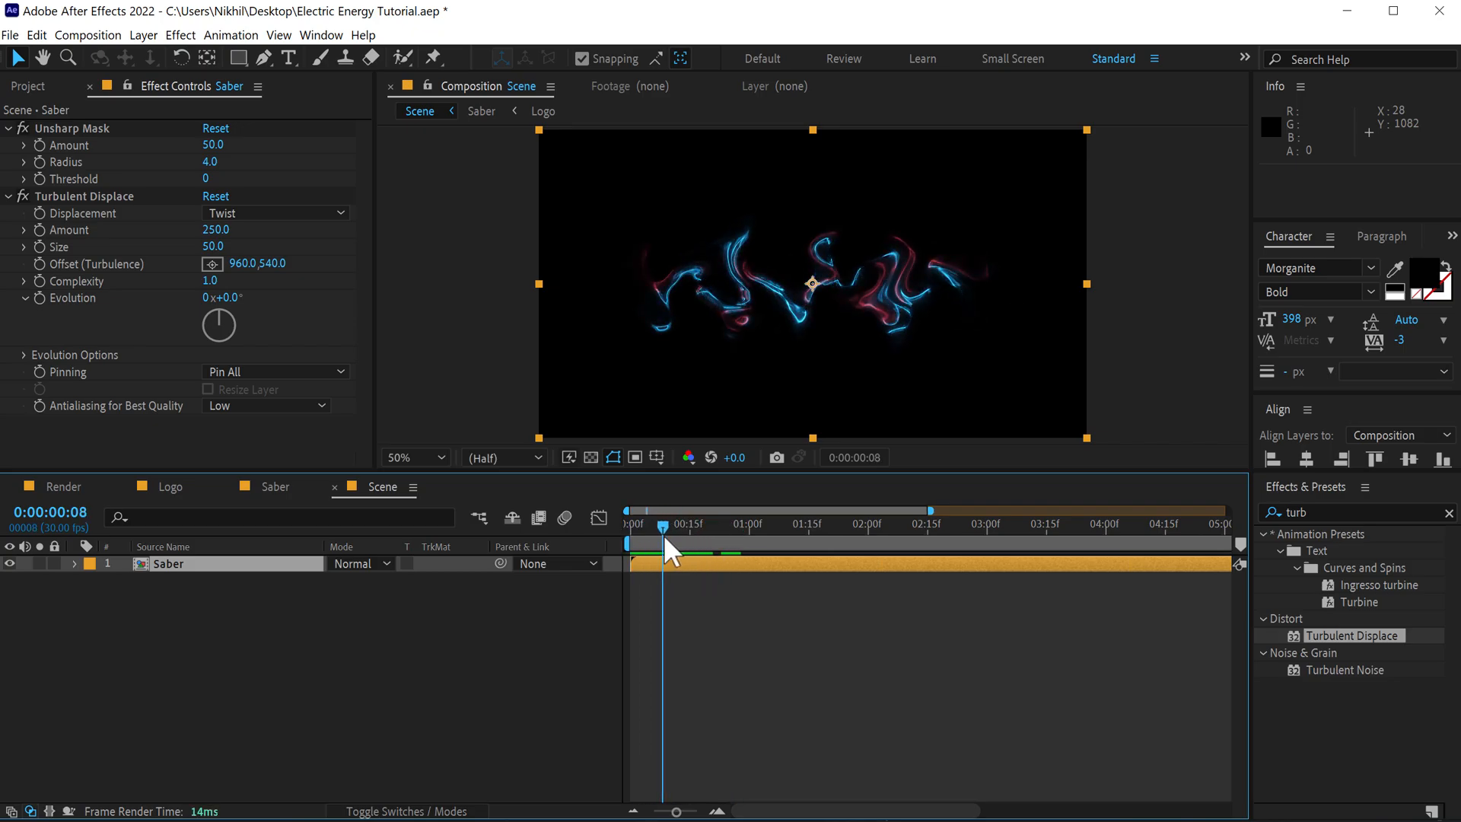
{"action": "scroll", "coordinate": [670, 571], "scroll_direction": "up", "scroll_amount": 1}
{"action": "left_click_drag", "start_coordinate": [753, 811], "coordinate": [711, 808]}
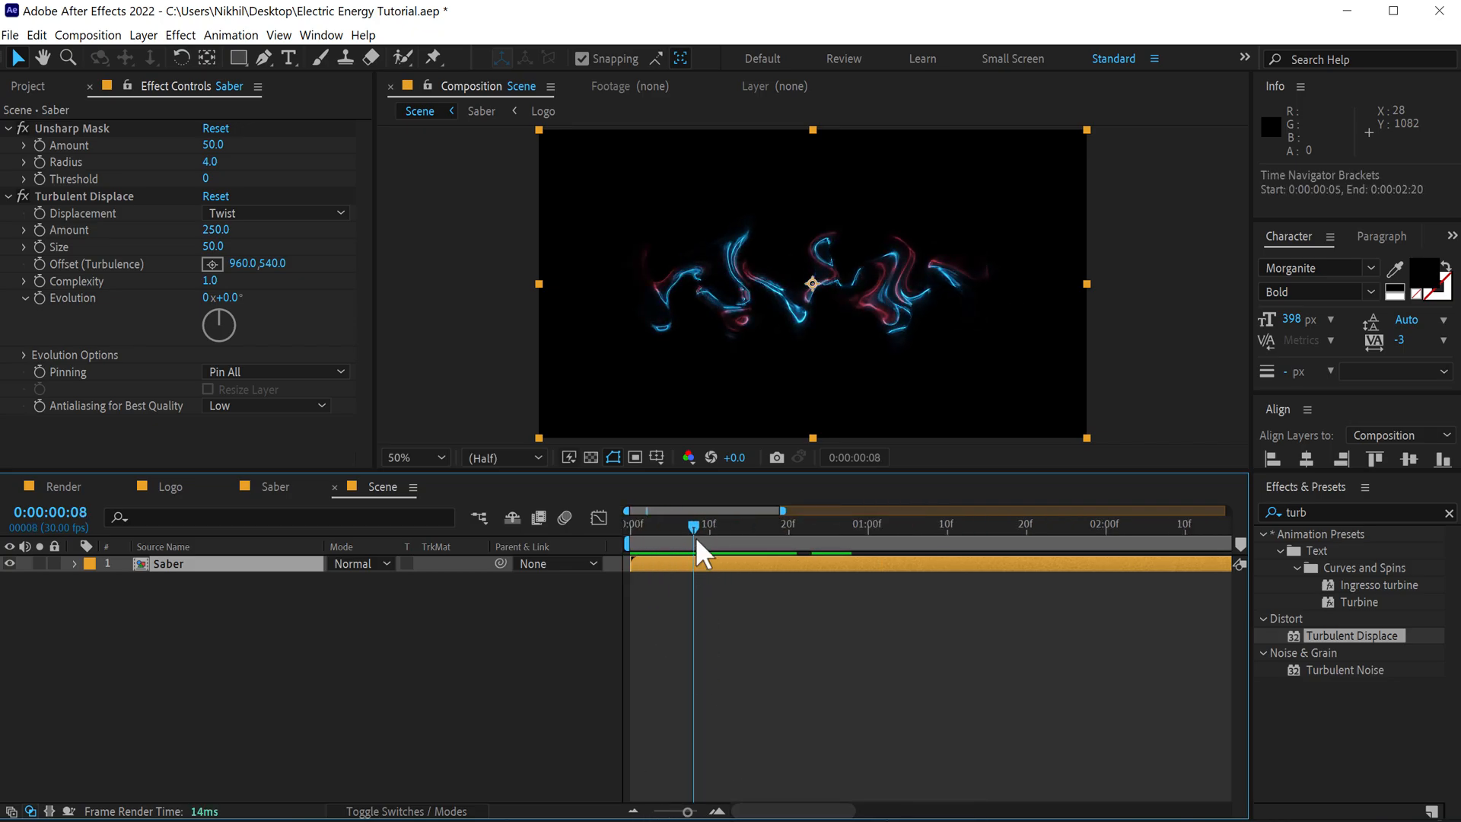
{"action": "left_click_drag", "start_coordinate": [696, 537], "coordinate": [707, 536]}
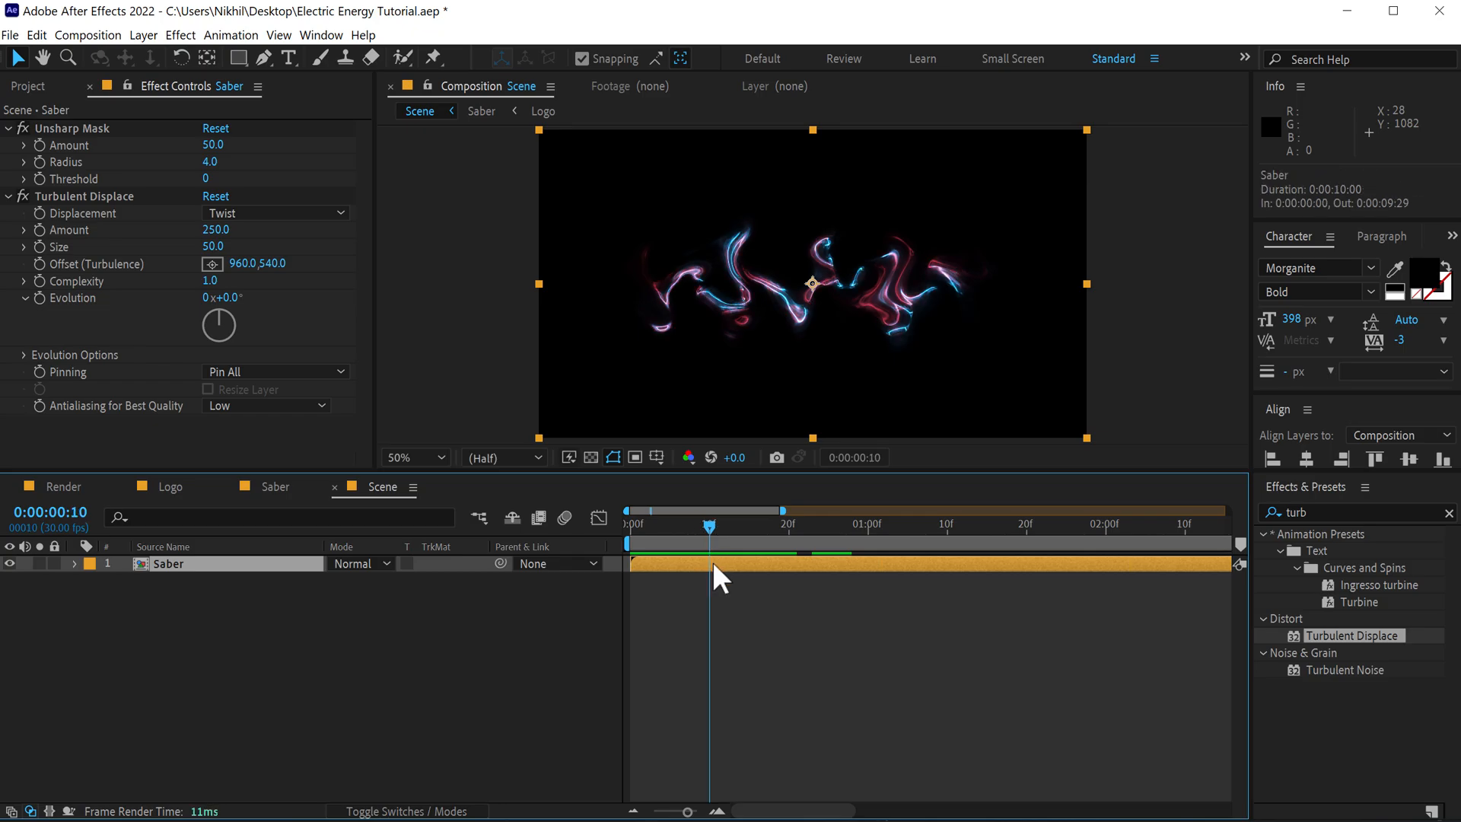
{"action": "key", "text": "ctrl+shift+d"}
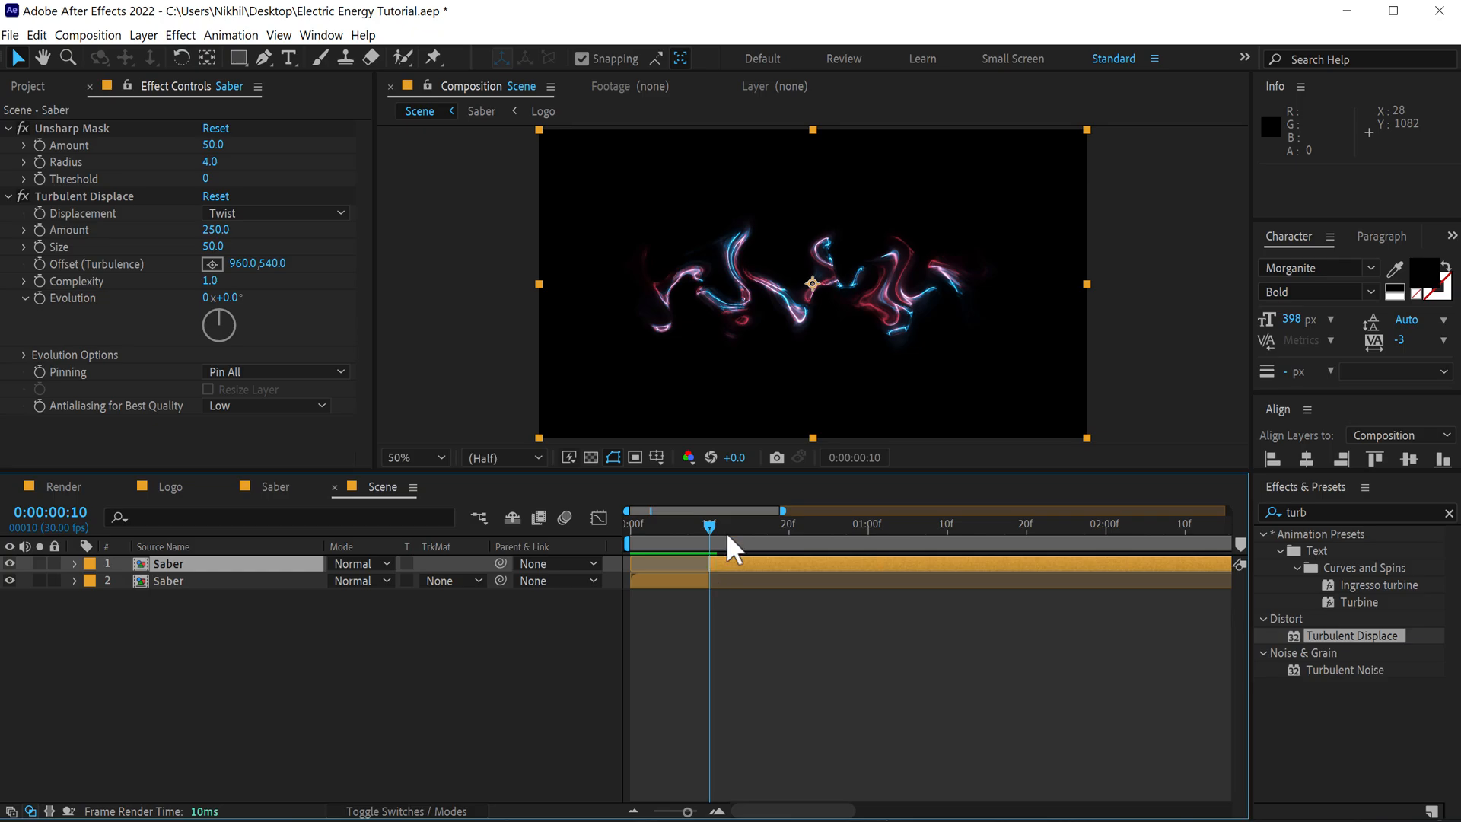
{"action": "left_click_drag", "start_coordinate": [726, 532], "coordinate": [788, 539]}
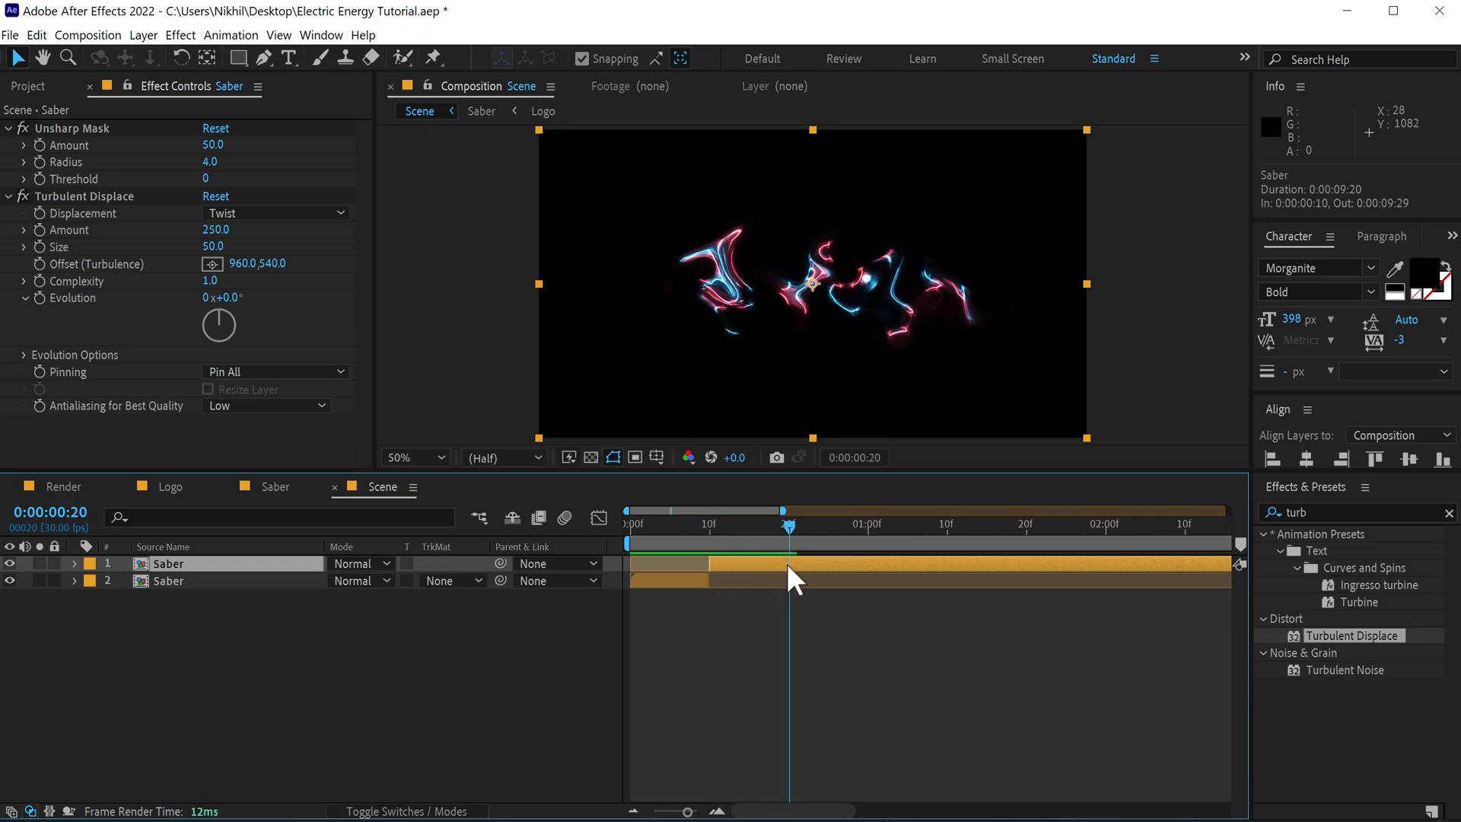
{"action": "key", "text": "ctrl+shift+d"}
{"action": "left_click_drag", "start_coordinate": [834, 529], "coordinate": [867, 529]}
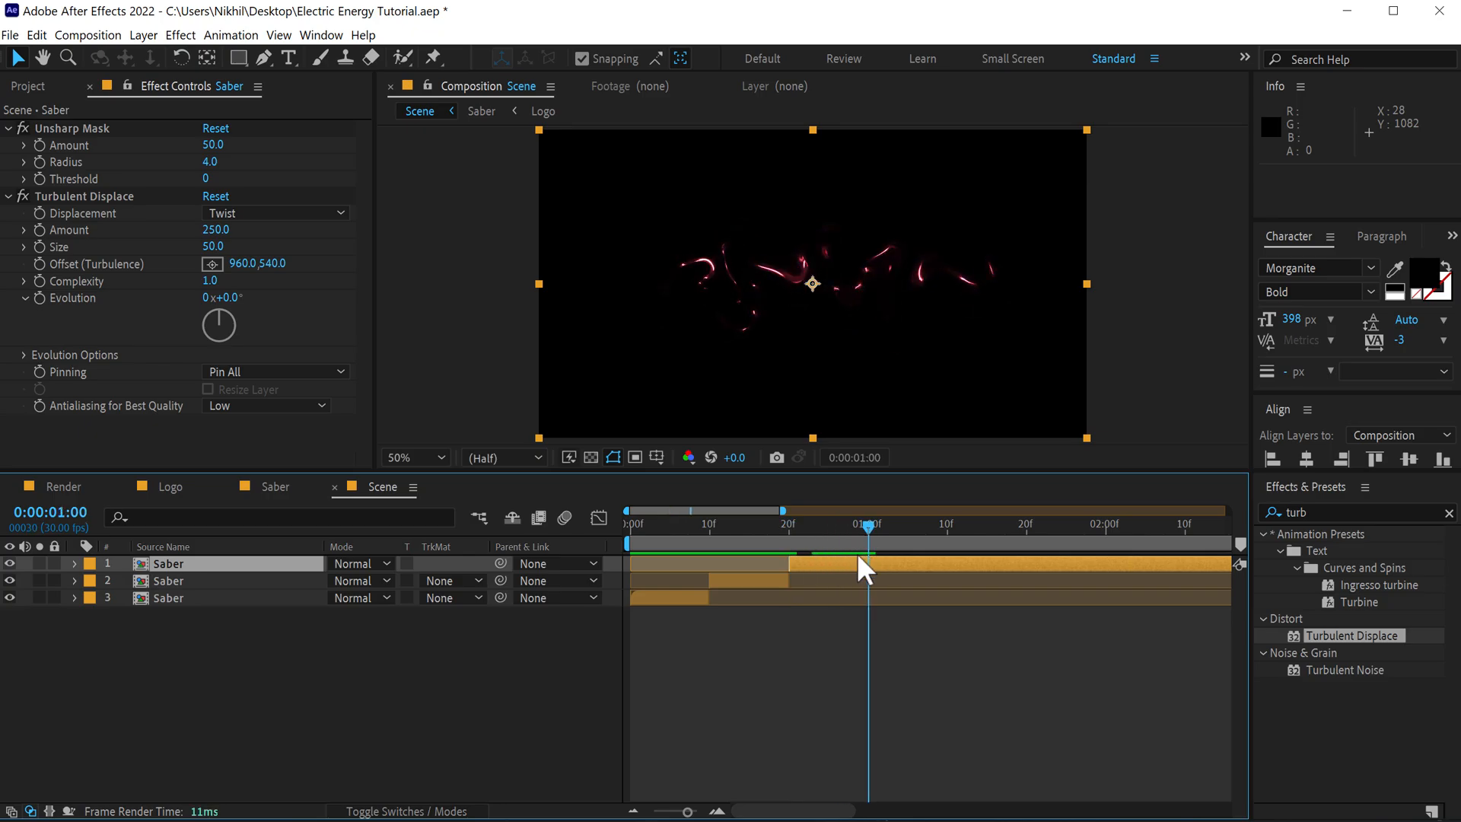
{"action": "key", "text": "ctrl+shift+d"}
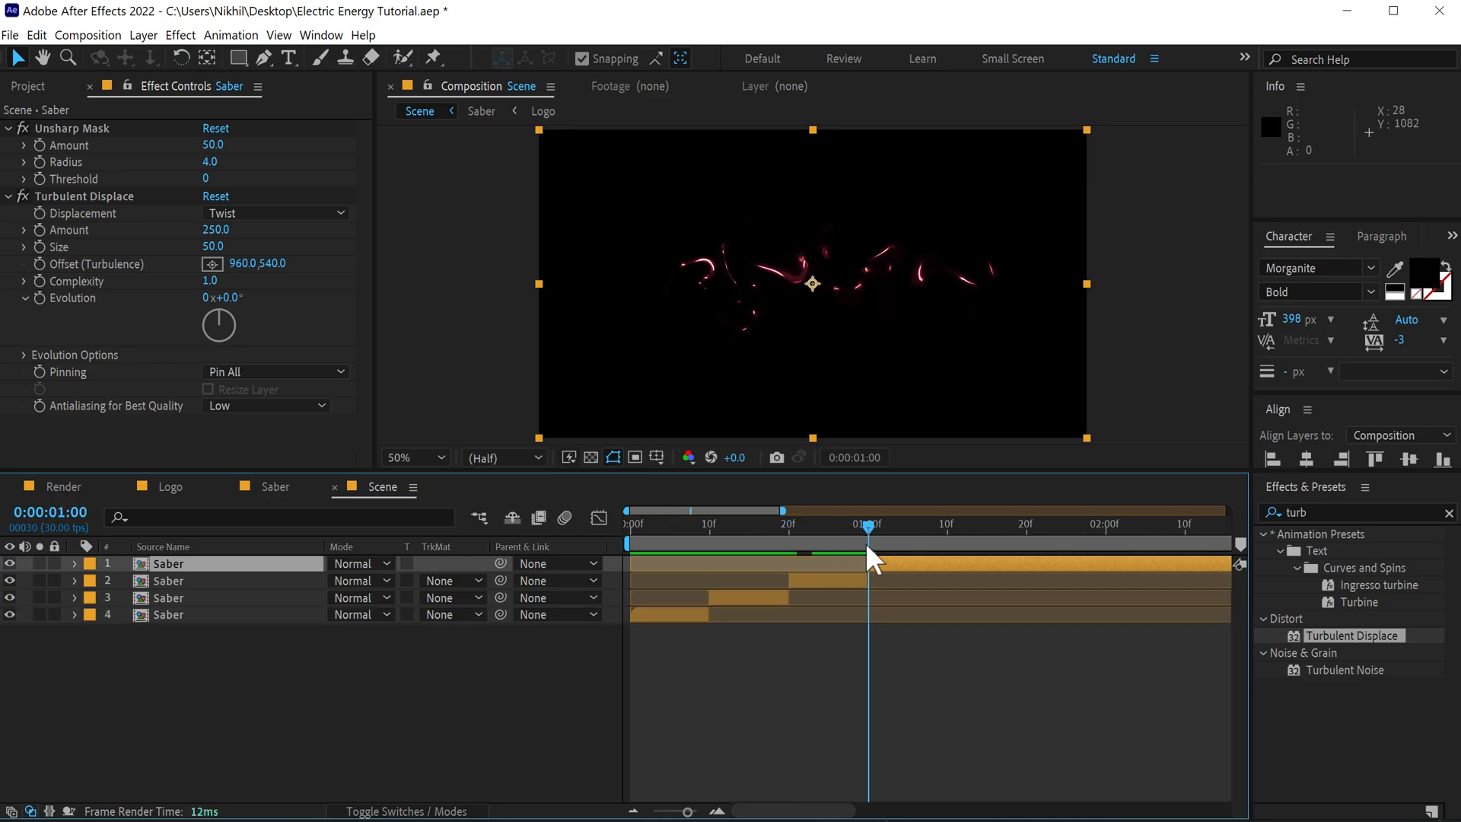
- Continue splitting the remaining Saber layer every ten frames, at 0:00:01:10, 0:00:01:20 and 0:00:02:00
{"action": "left_click_drag", "start_coordinate": [868, 526], "coordinate": [1024, 527]}
{"action": "key", "text": "ctrl+shift+d"}
{"action": "key", "text": "ctrl+shift+d"}
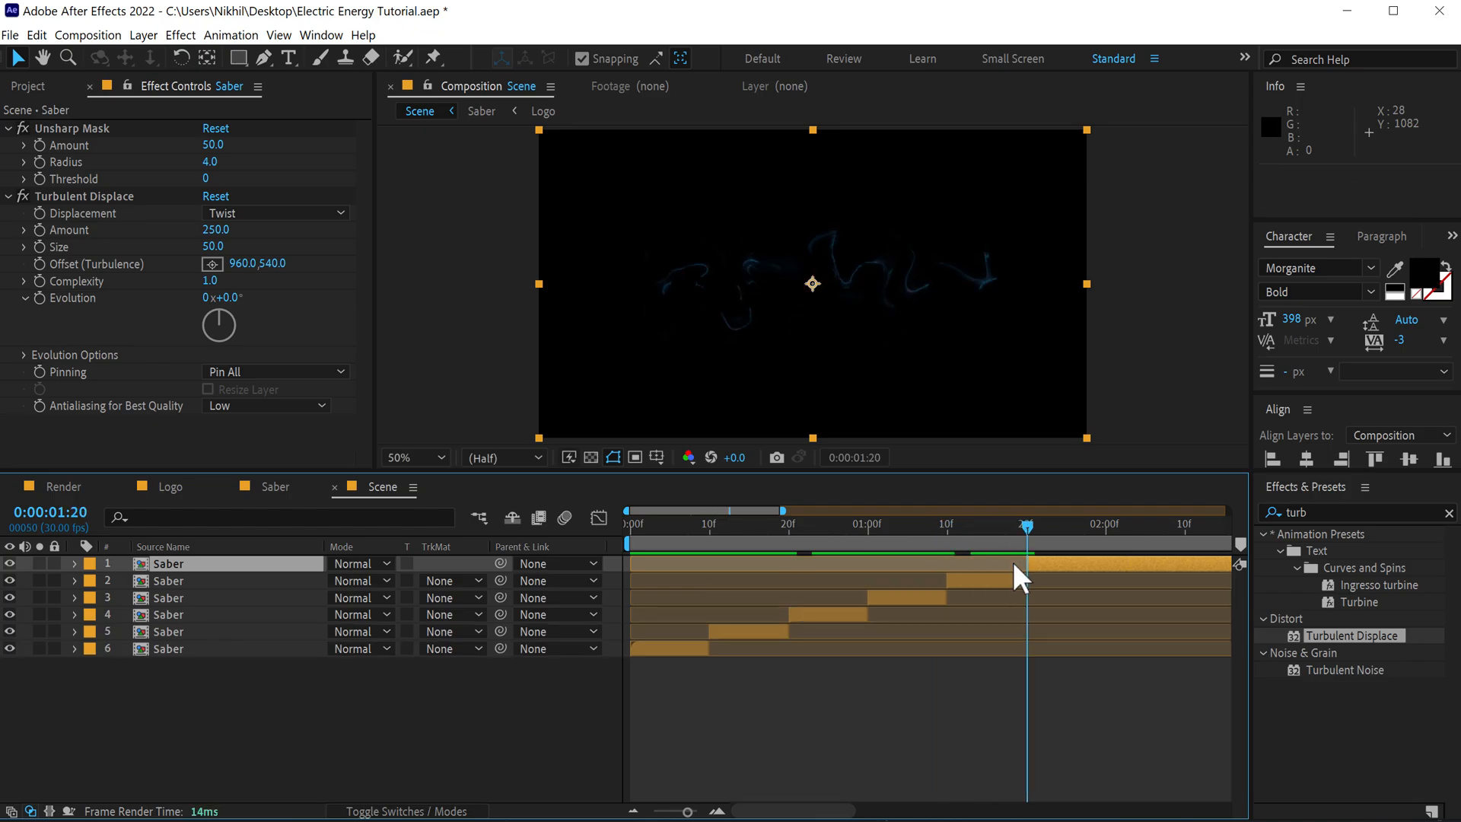
{"action": "mouse_move", "coordinate": [1046, 527]}
{"action": "left_mouse_down"}
{"action": "mouse_move", "coordinate": [1112, 534]}
{"action": "mouse_move", "coordinate": [1102, 545]}
{"action": "left_mouse_up"}
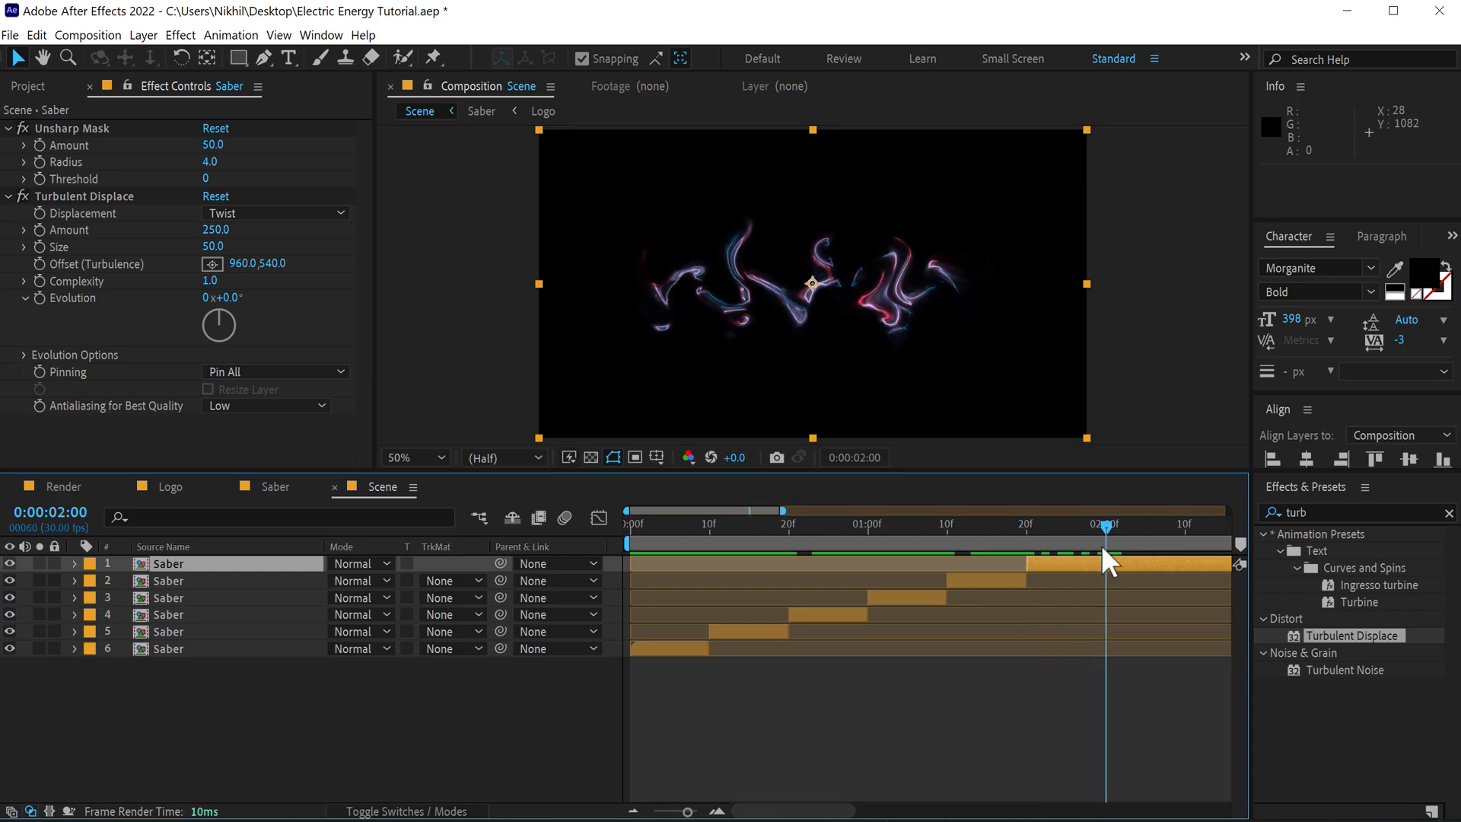
{"action": "key", "text": "ctrl+shift+d"}
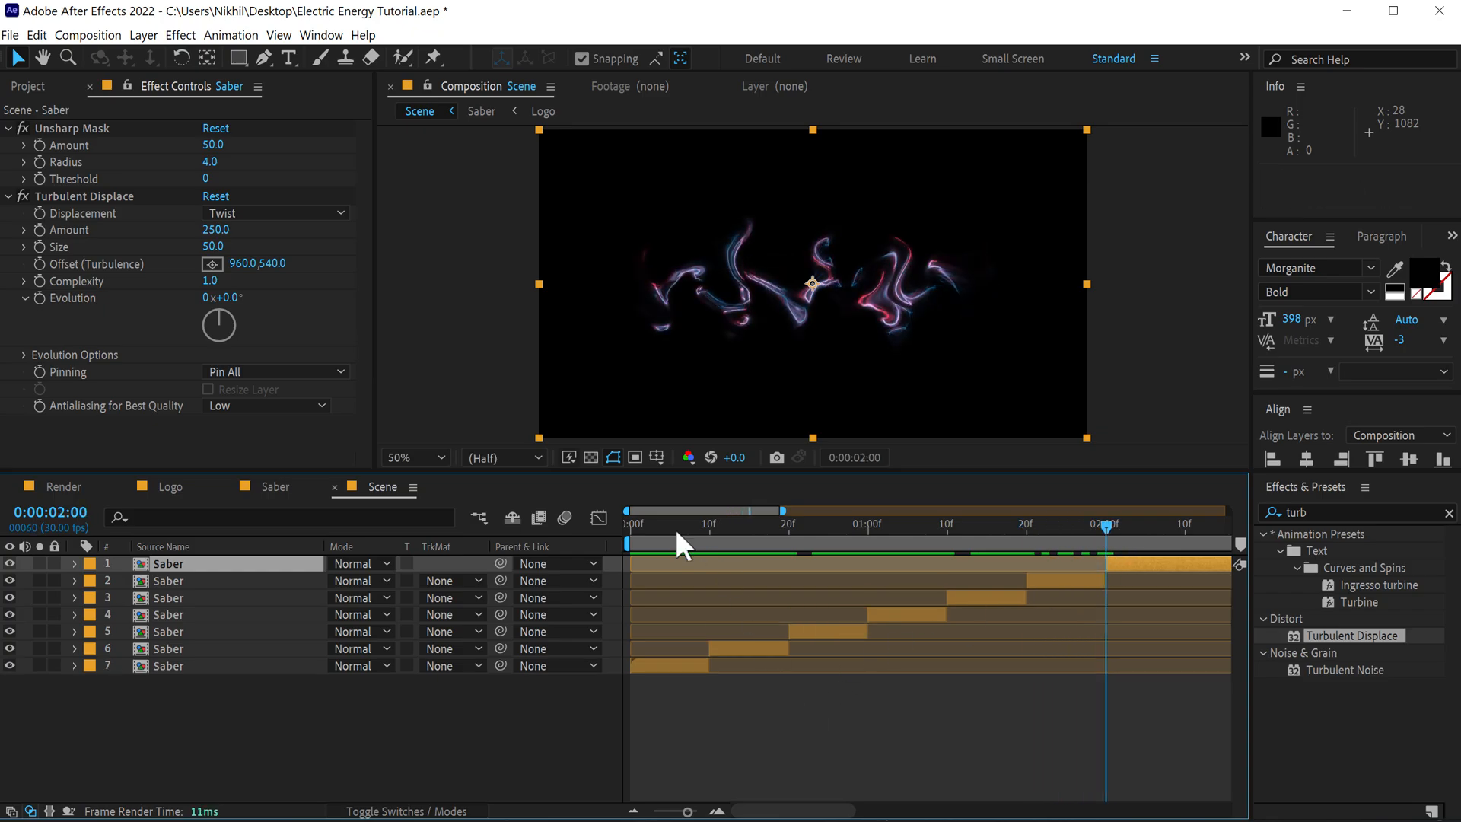
- Disable Turbulent Displace on the second Saber segment, which starts at 0:00:00:10
{"action": "left_click", "coordinate": [676, 528]}
{"action": "left_click_drag", "start_coordinate": [678, 523], "coordinate": [726, 534]}
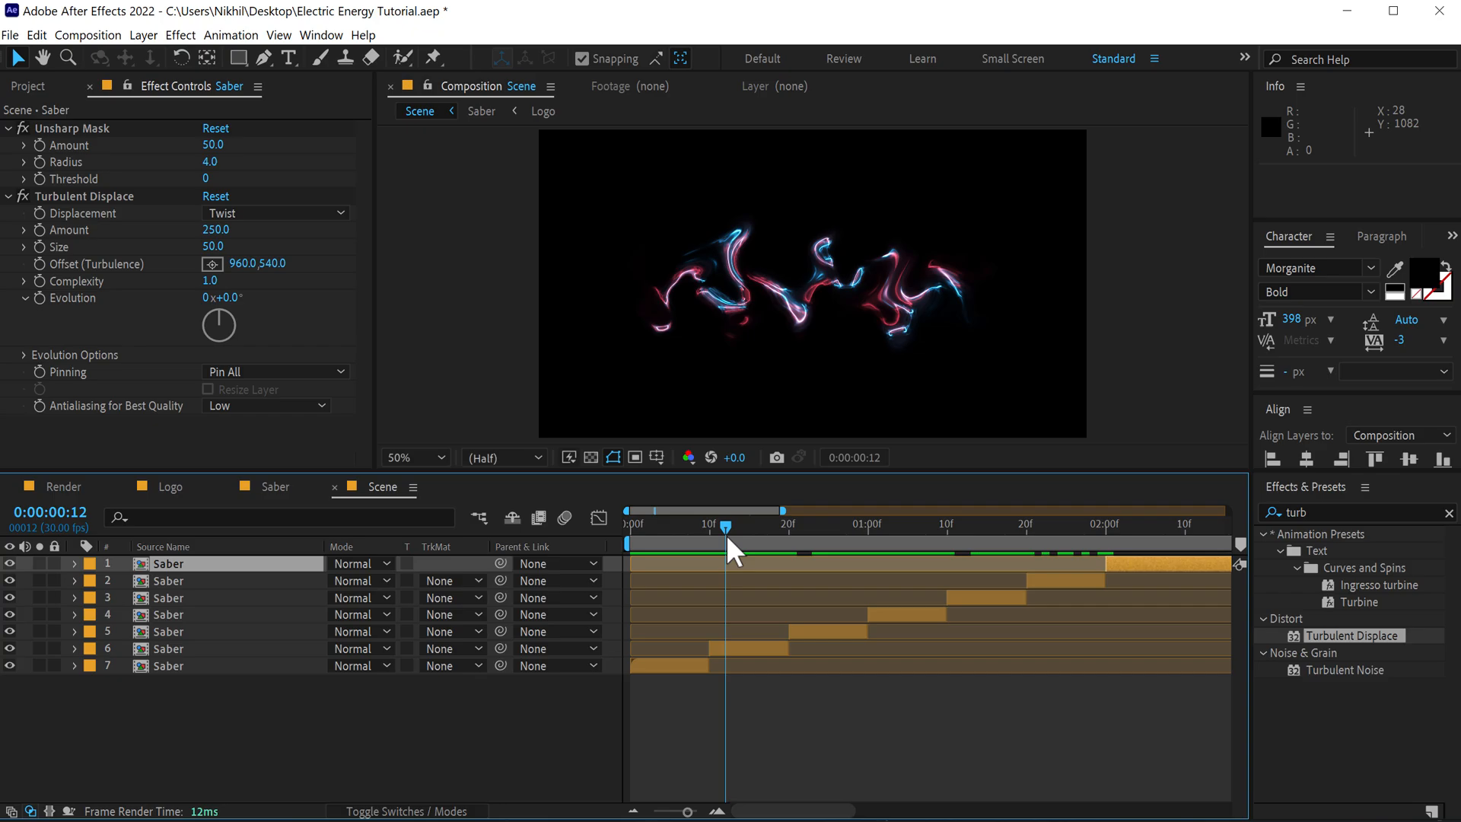
{"action": "left_click", "coordinate": [748, 649]}
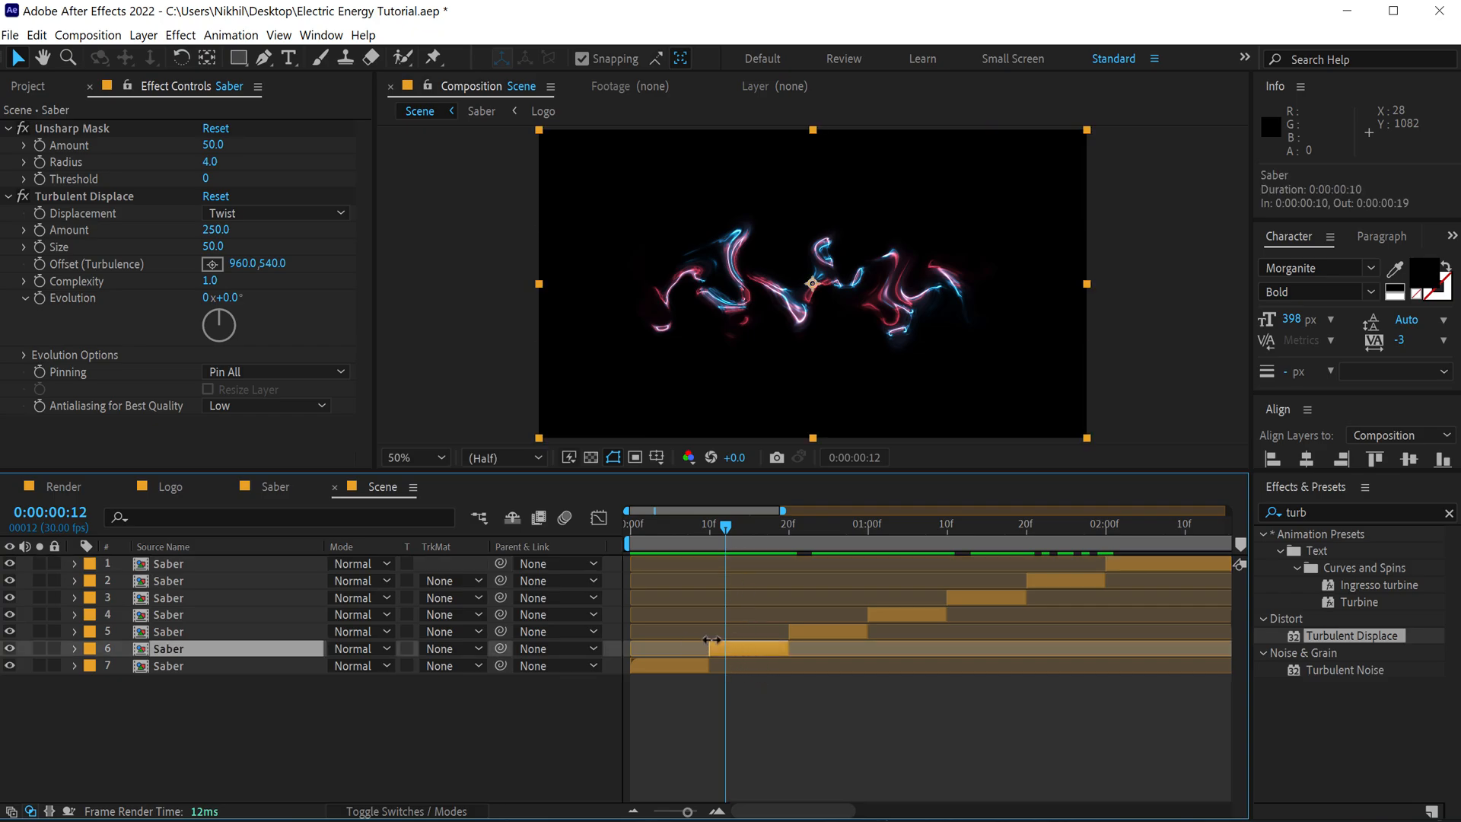
{"action": "left_click", "coordinate": [27, 198]}
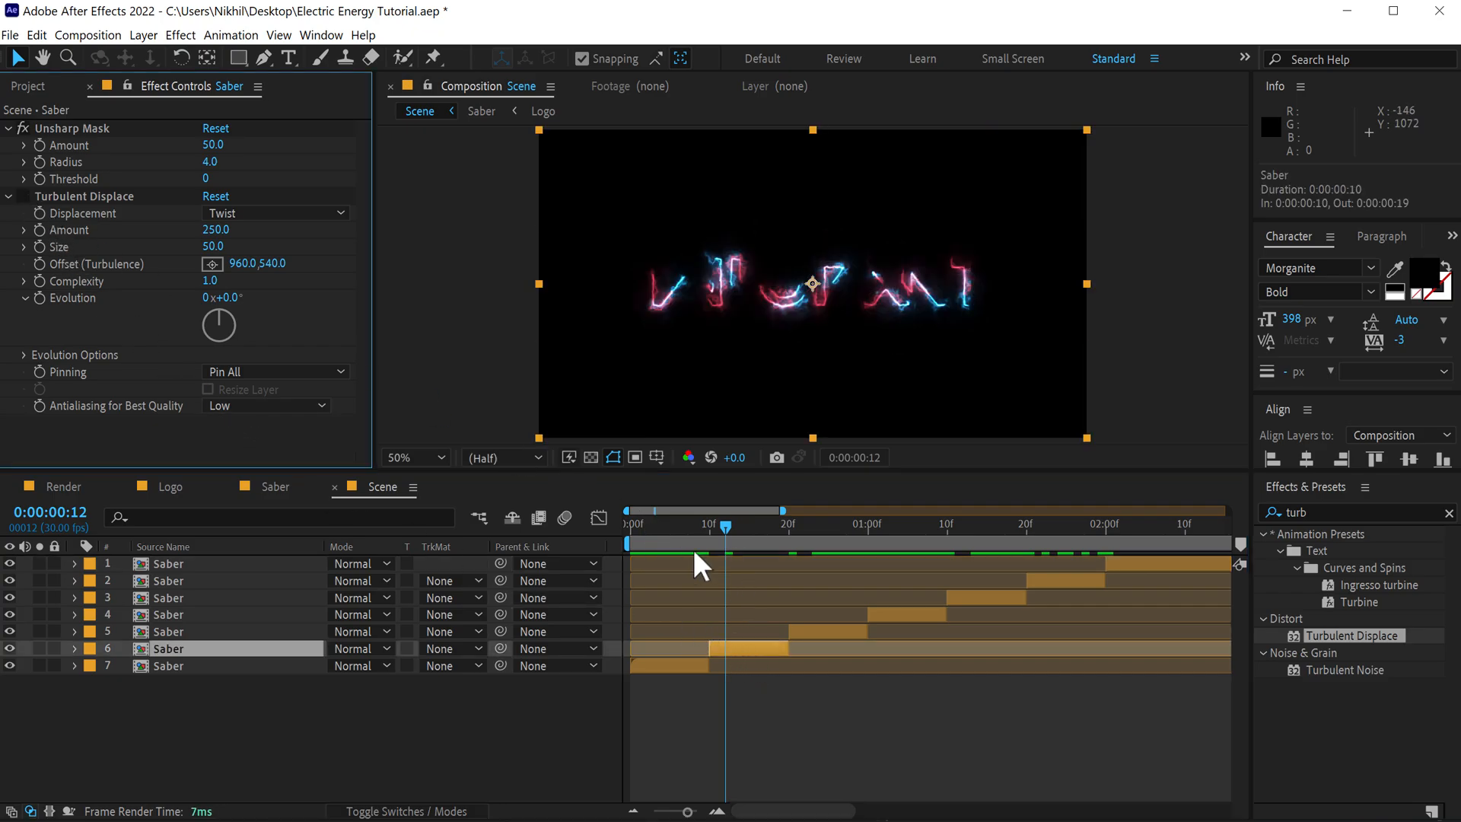
- On the Saber segment starting at 0:00:00:20, set Turbulent Displace Amount to 115 and Size to 95
{"action": "left_click_drag", "start_coordinate": [732, 532], "coordinate": [828, 531]}
{"action": "left_click", "coordinate": [826, 633]}
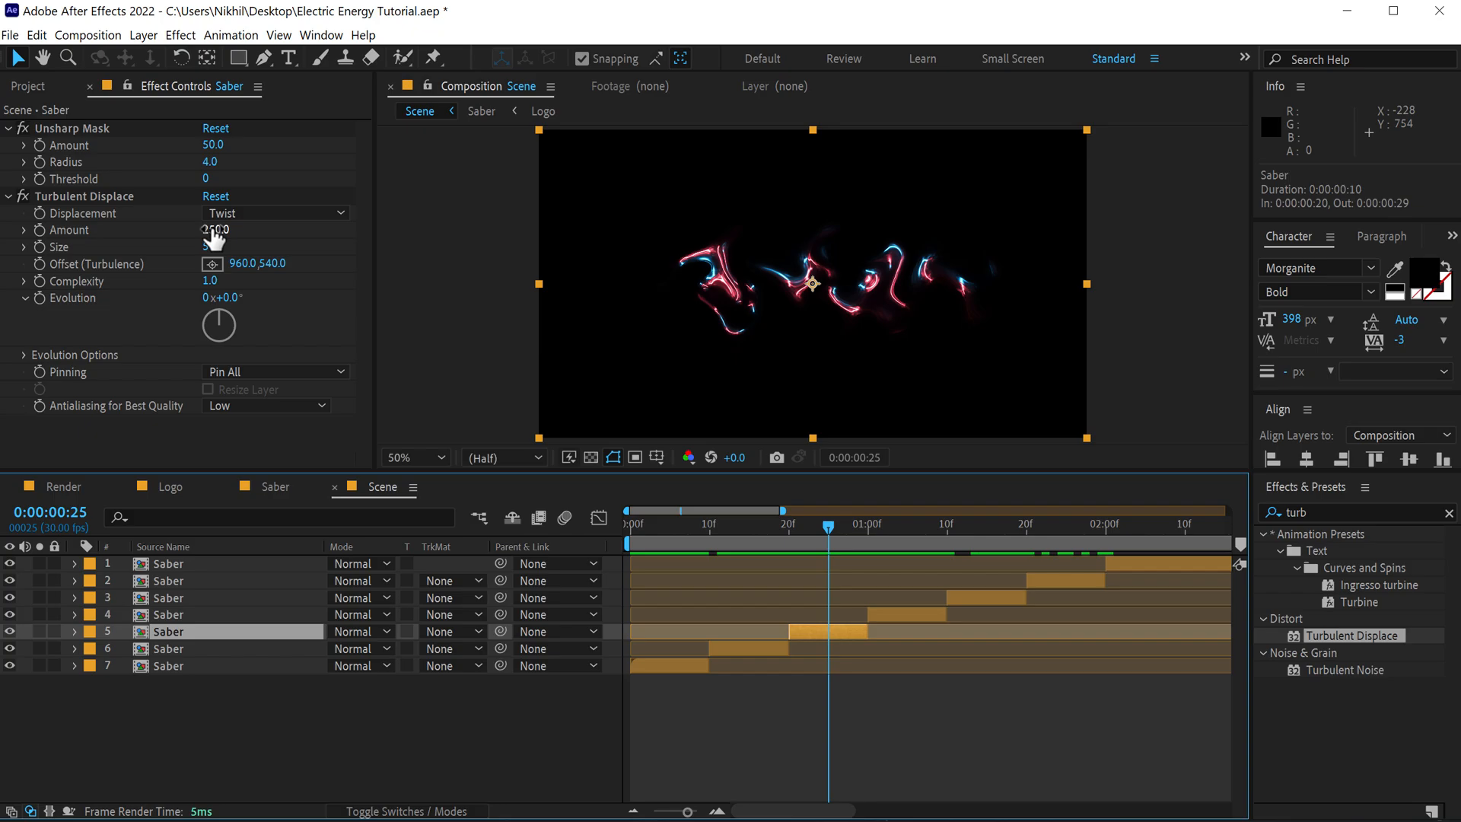
{"action": "left_click_drag", "start_coordinate": [215, 229], "coordinate": [106, 249]}
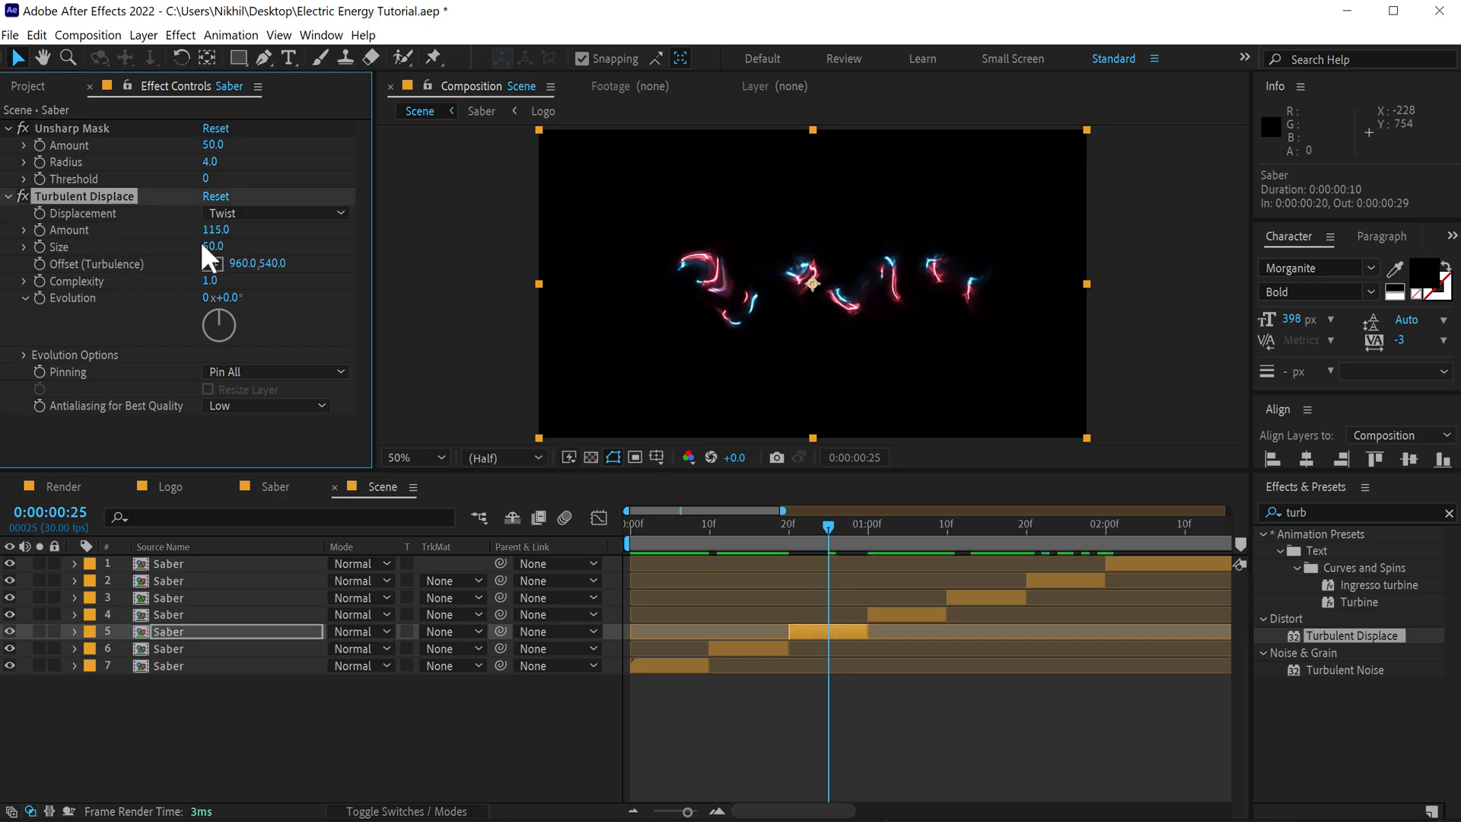
{"action": "left_click_drag", "start_coordinate": [215, 247], "coordinate": [243, 247]}
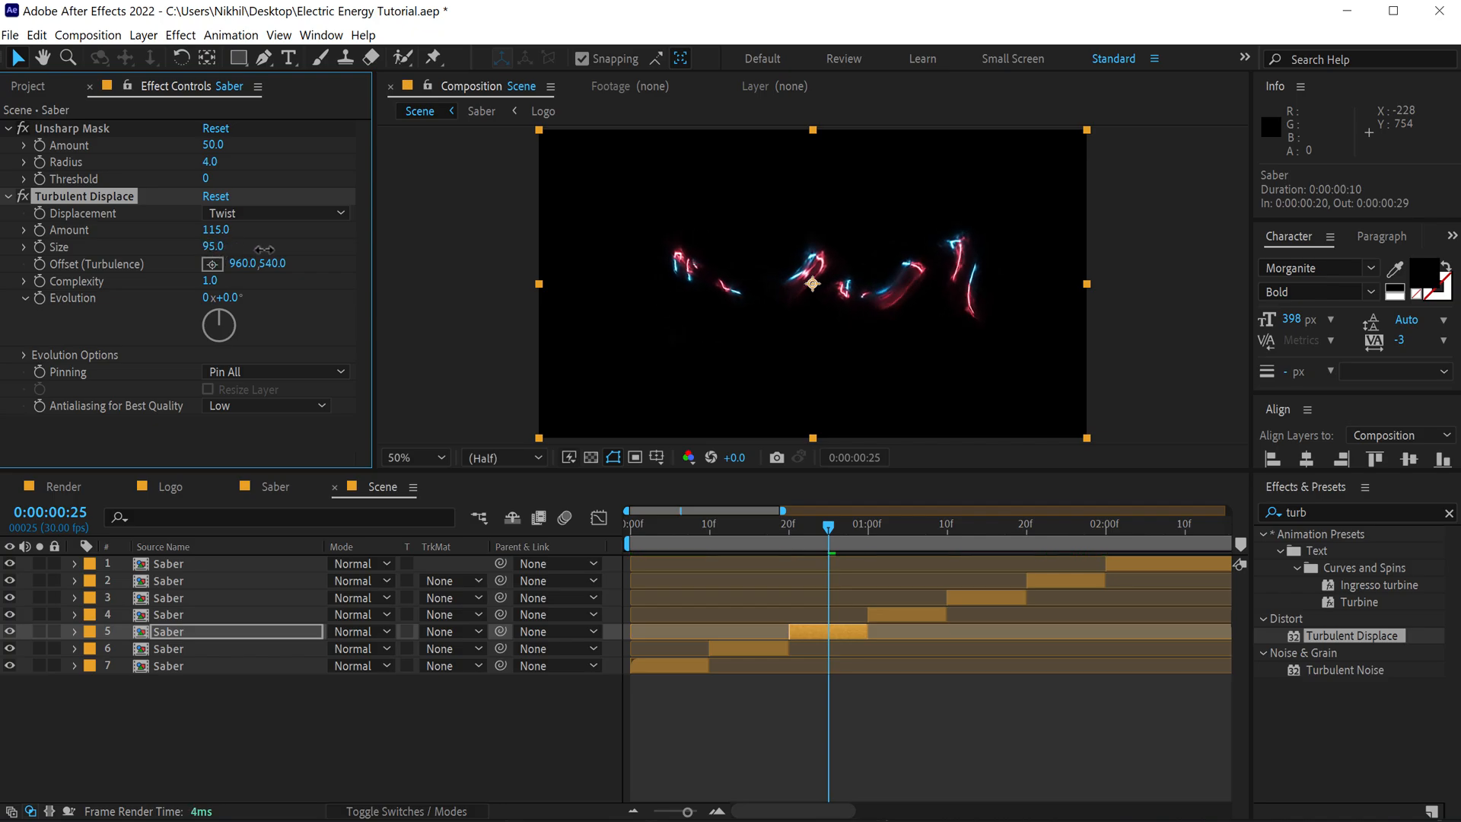
- On the Saber segment starting at 0:00:01:00, set Turbulent Displace to Twist Smoother with Amount 337 and adjust its Size
{"action": "left_click", "coordinate": [727, 533]}
{"action": "left_click_drag", "start_coordinate": [728, 536], "coordinate": [614, 550]}
{"action": "left_click", "coordinate": [875, 614]}
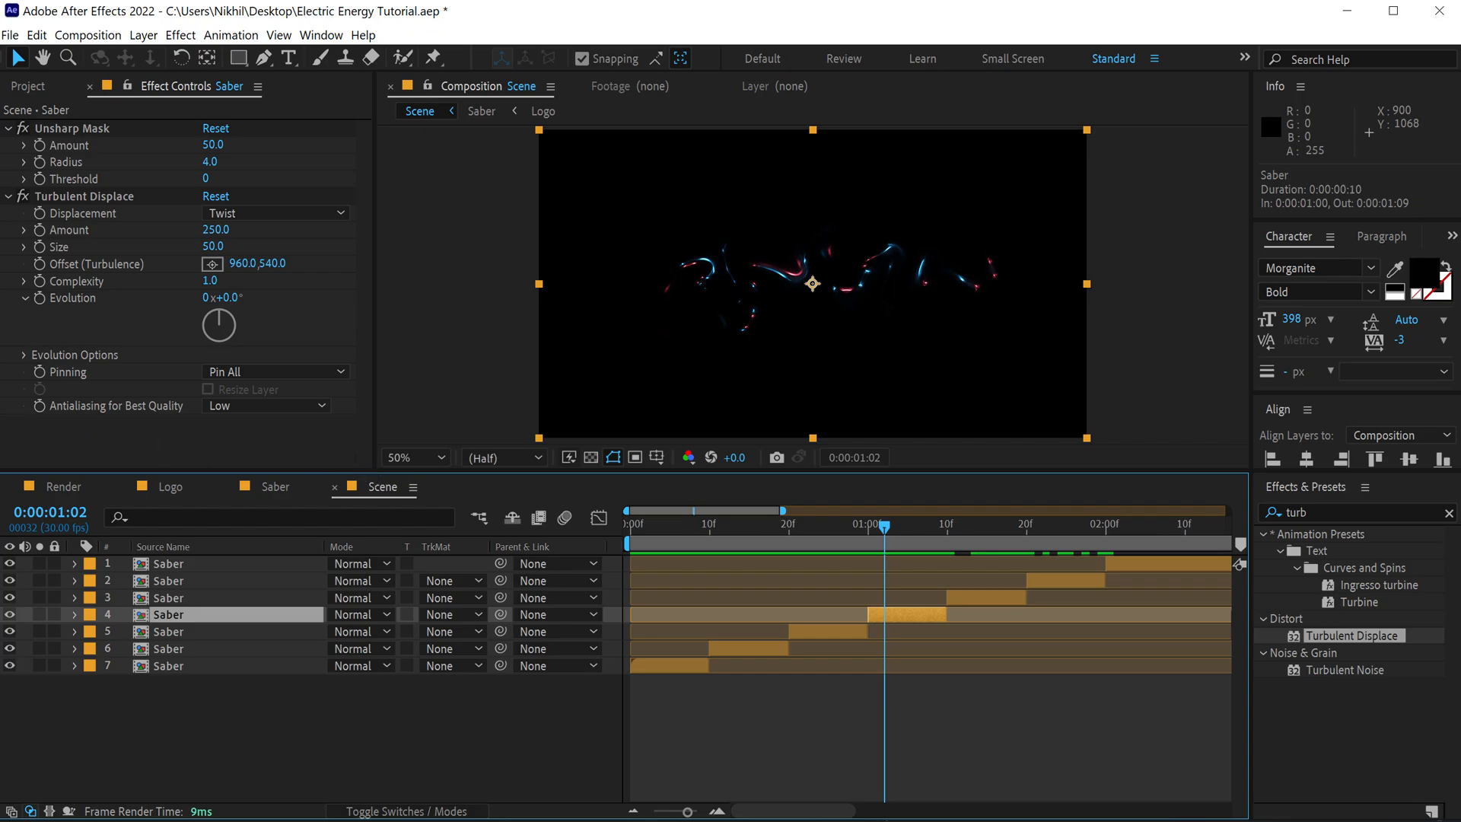
{"action": "left_click", "coordinate": [283, 215]}
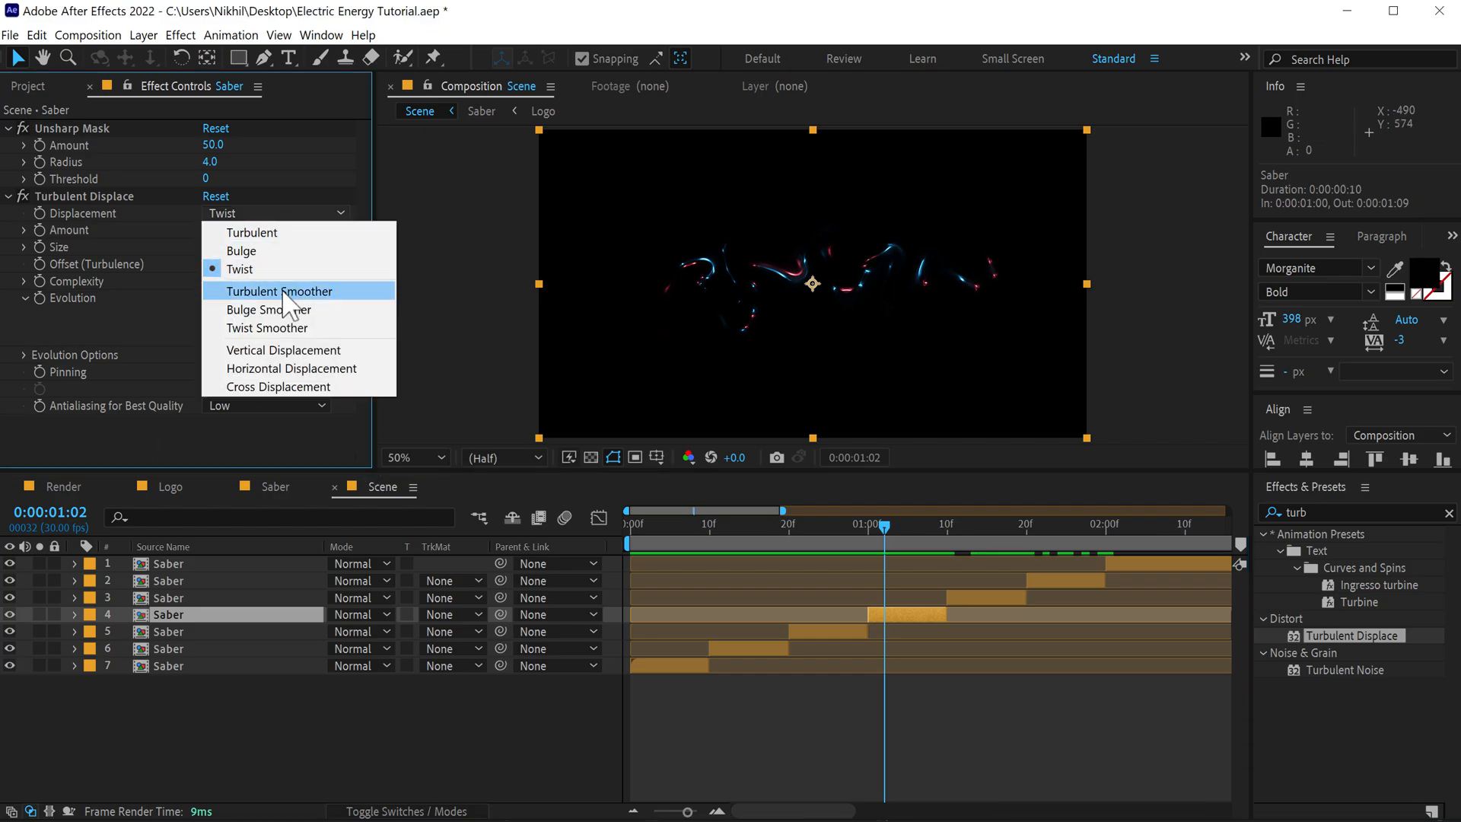
{"action": "left_click", "coordinate": [298, 329]}
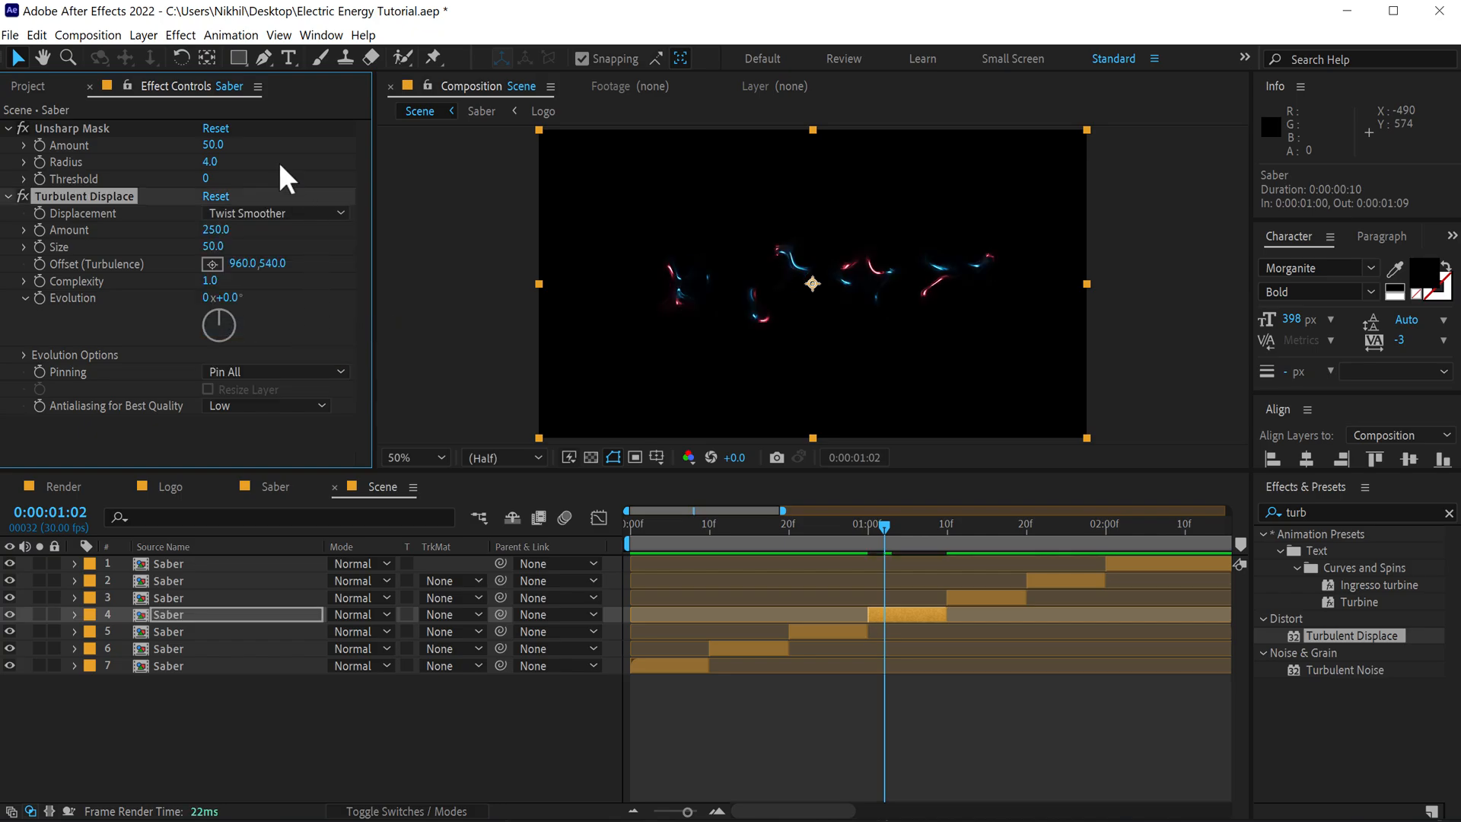
{"action": "left_click_drag", "start_coordinate": [215, 229], "coordinate": [307, 236]}
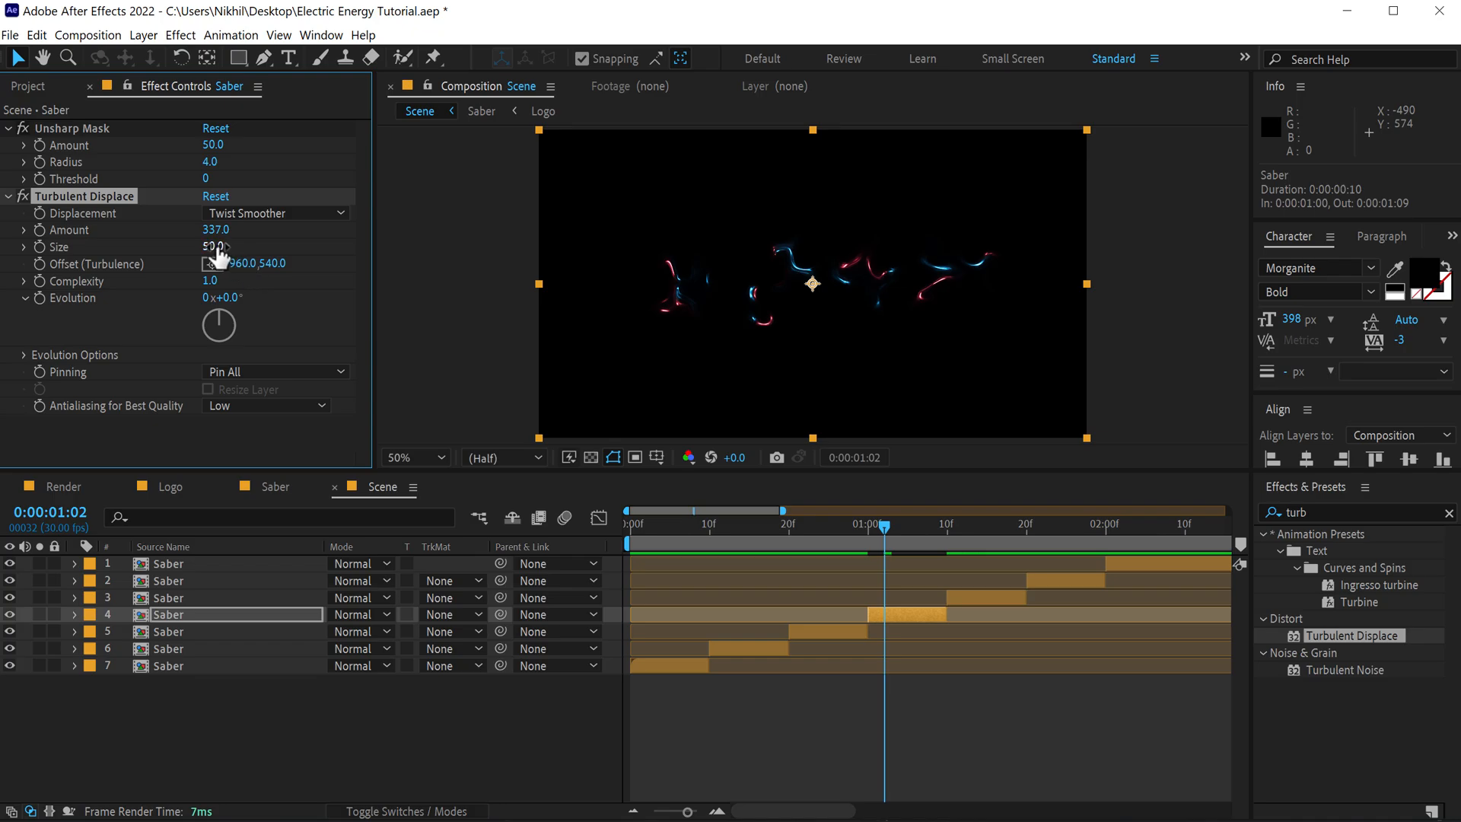
{"action": "left_click_drag", "start_coordinate": [218, 257], "coordinate": [239, 251]}
- Disable Turbulent Displace on the Saber segment starting at 0:00:01:10
{"action": "left_click_drag", "start_coordinate": [887, 532], "coordinate": [971, 533]}
{"action": "left_click", "coordinate": [988, 597]}
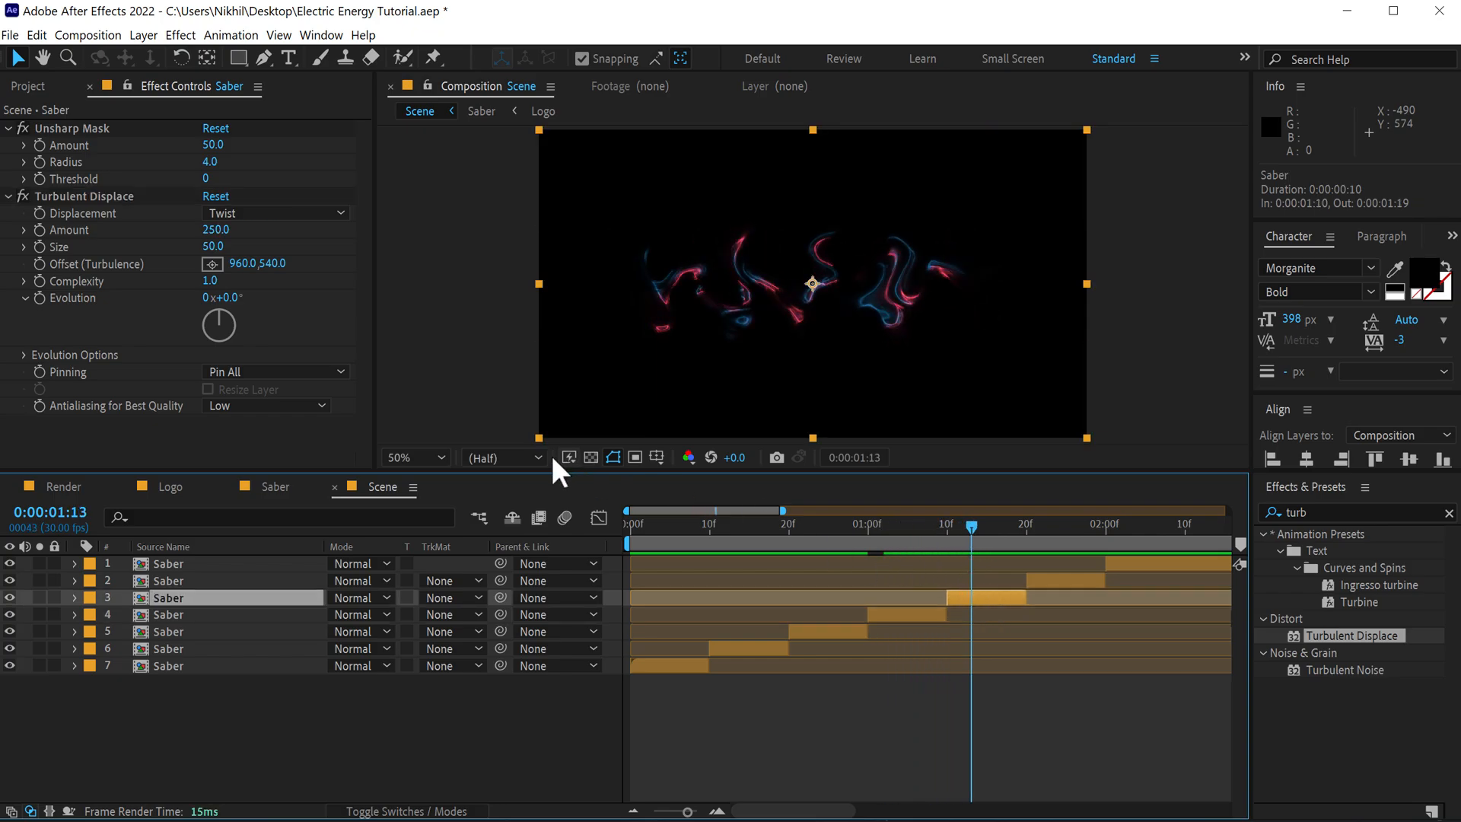
{"action": "left_click", "coordinate": [24, 196]}
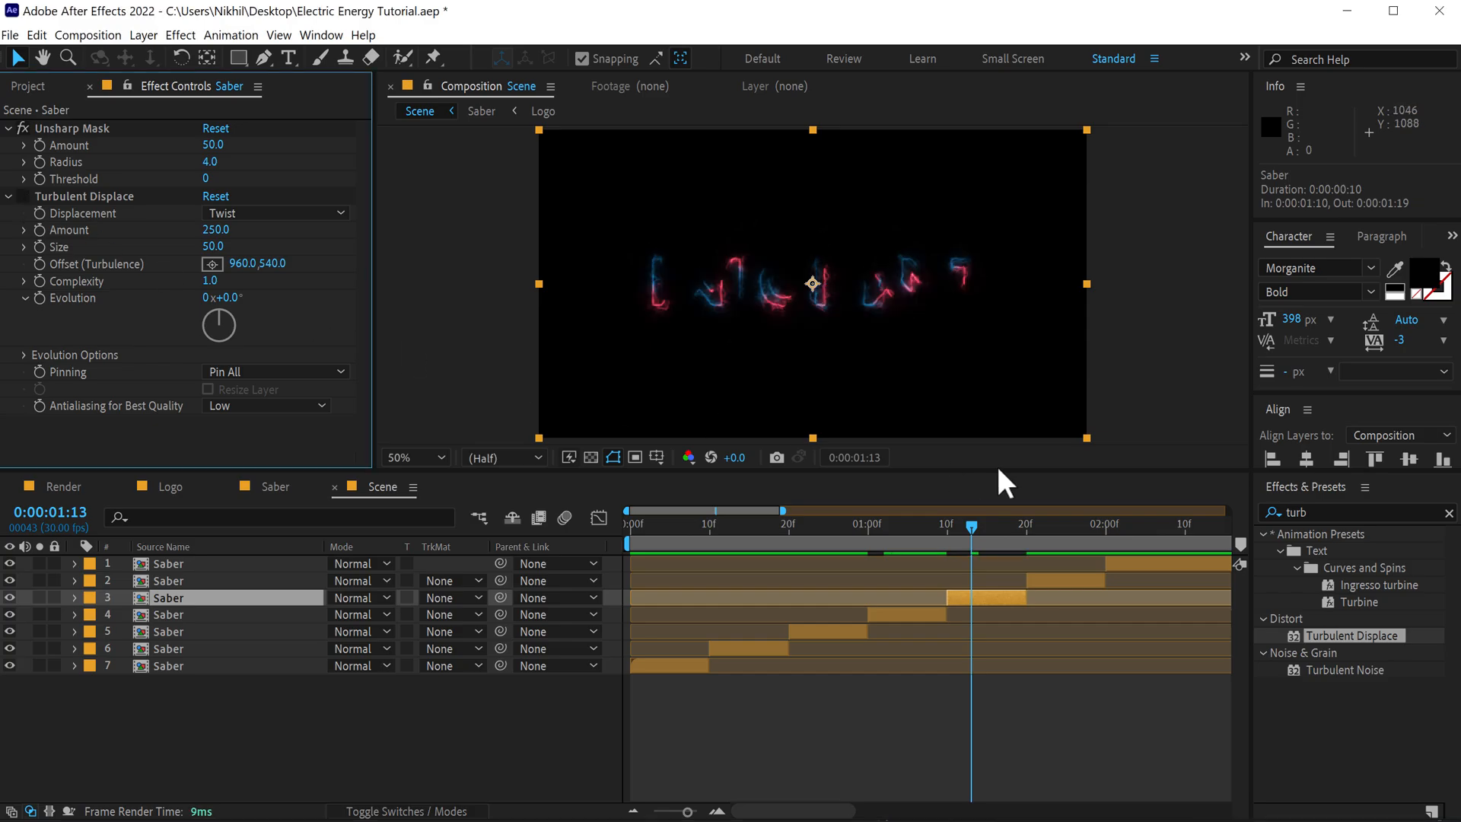
- On the Saber segment starting at 0:00:01:20, set Turbulent Displace to Bulge displacement with Complexity 2
{"action": "left_click_drag", "start_coordinate": [1016, 533], "coordinate": [1066, 527]}
{"action": "left_click", "coordinate": [1070, 581]}
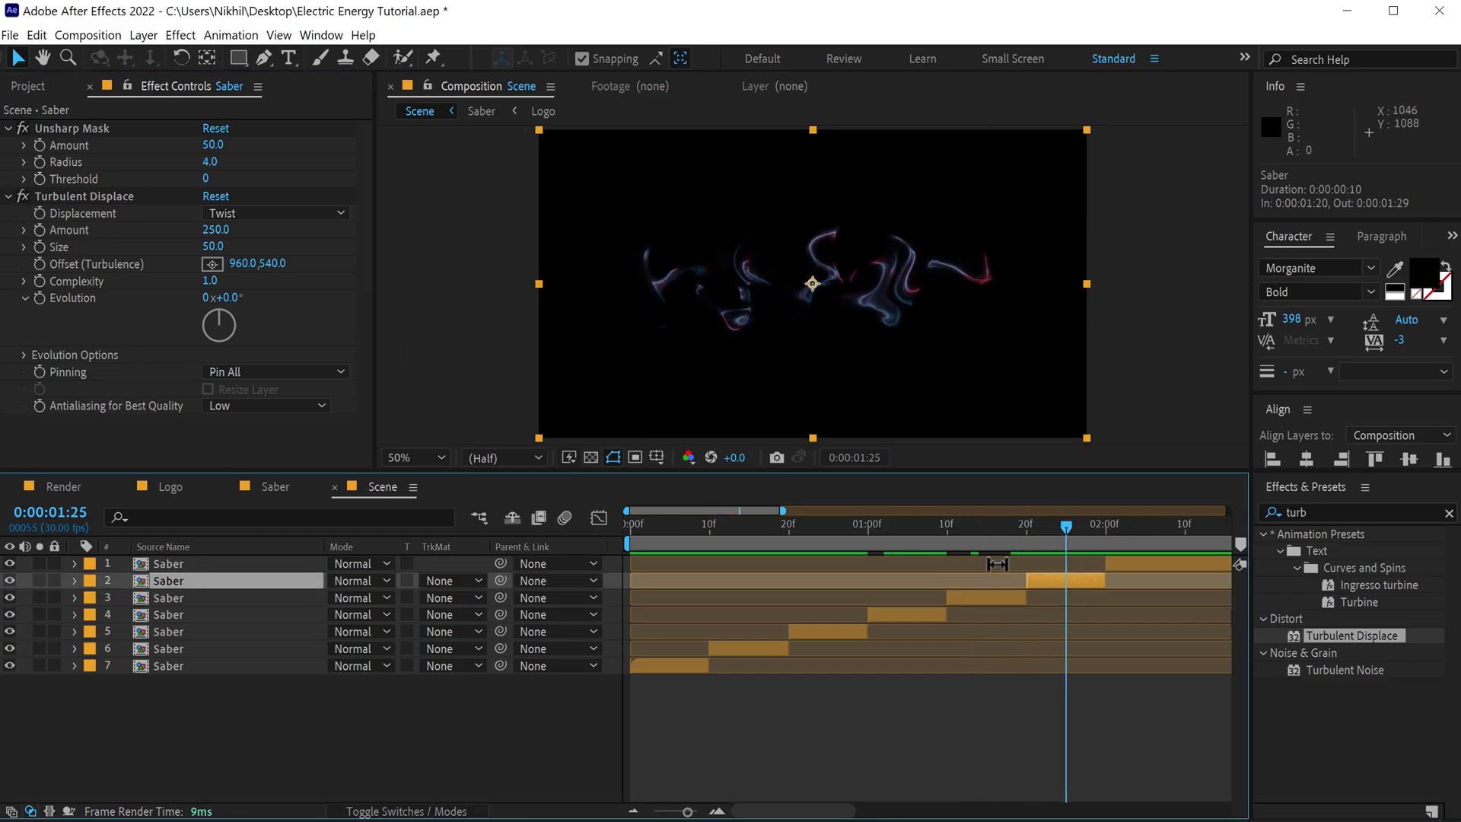
{"action": "left_click", "coordinate": [259, 214]}
{"action": "left_click", "coordinate": [249, 248]}
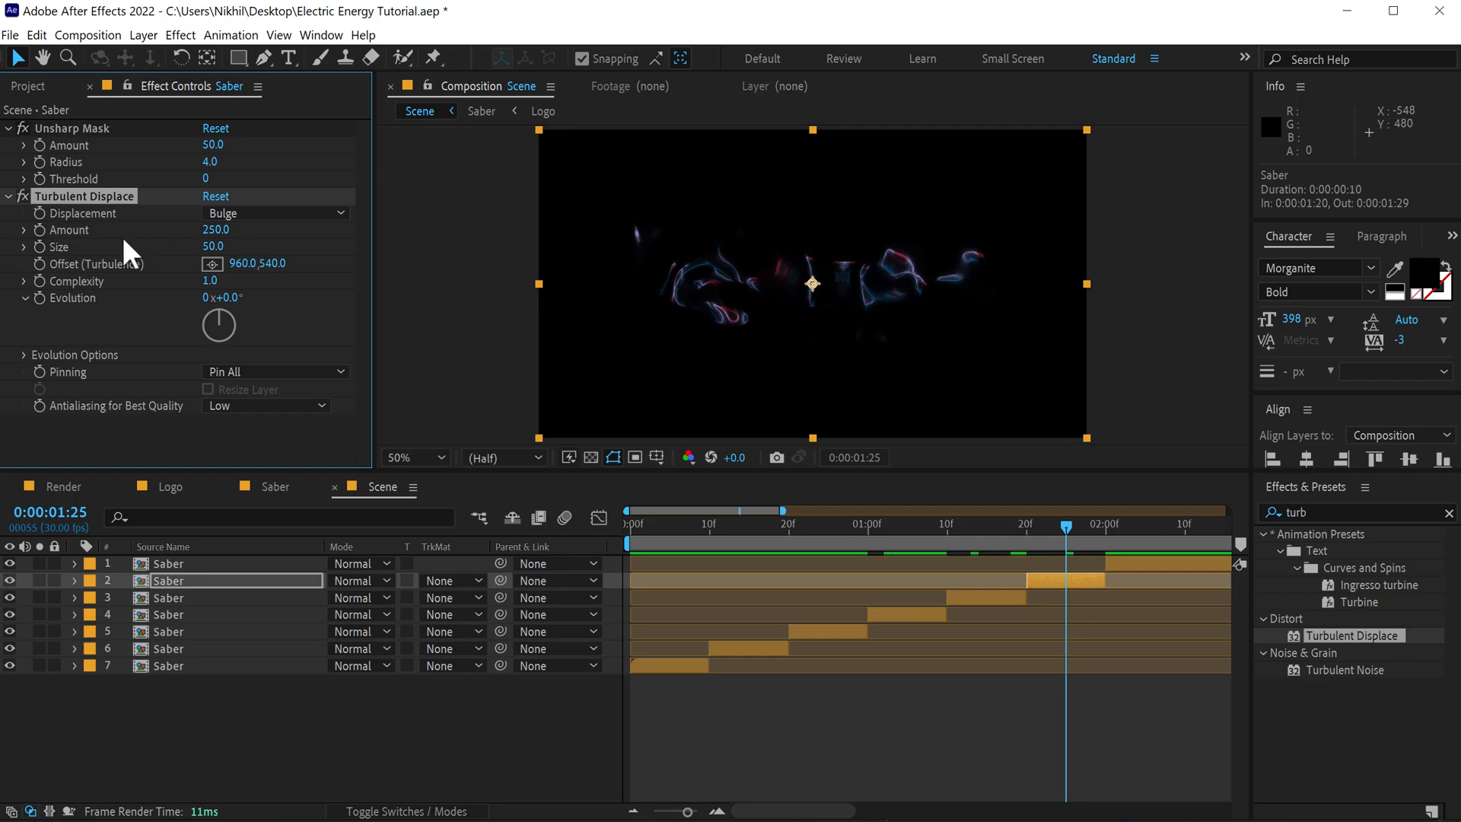
{"action": "left_click", "coordinate": [213, 281]}
{"action": "type", "text": "2"}
{"action": "key", "text": "Return"}
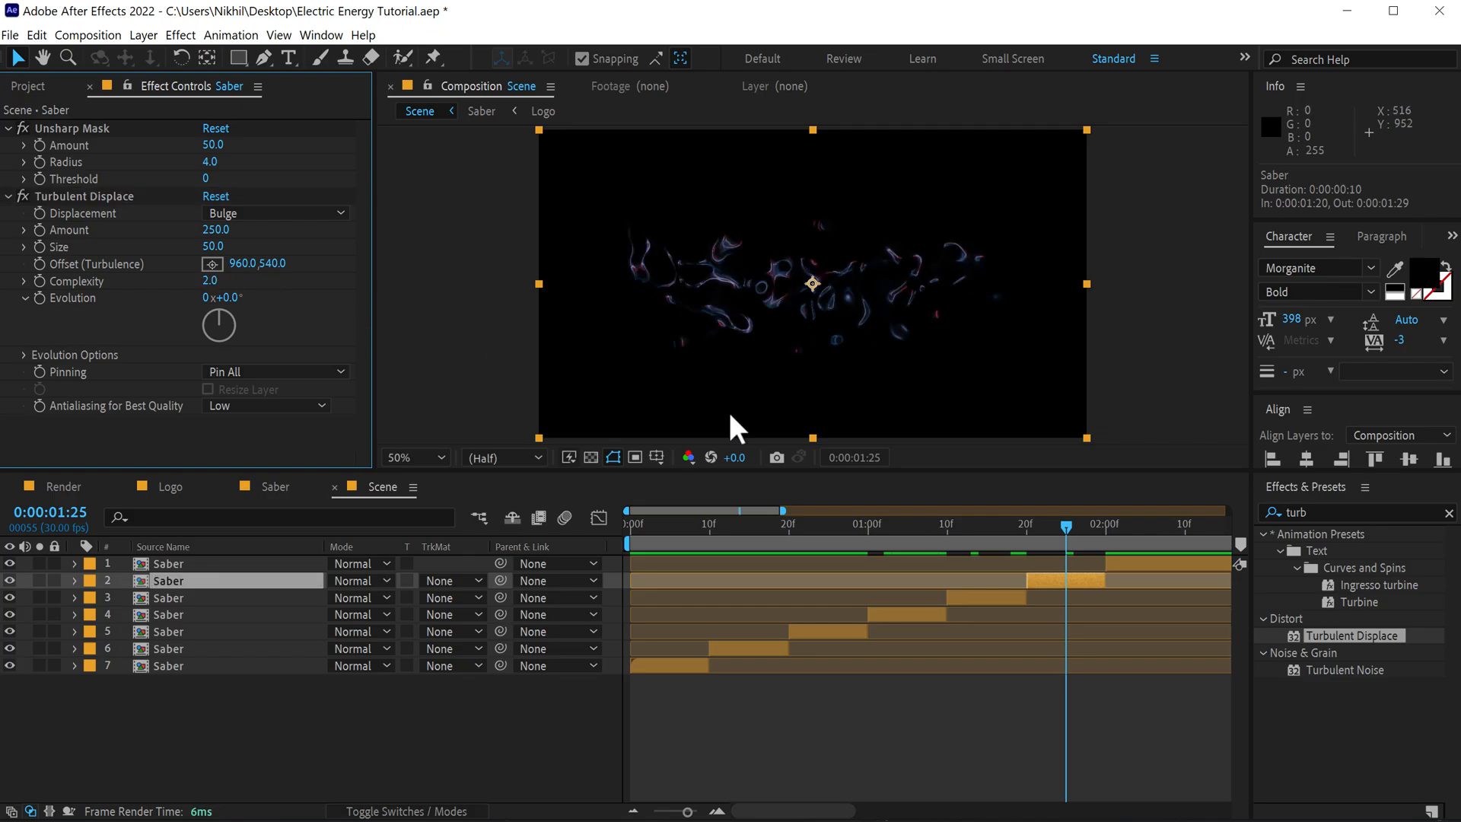
- Animate the Bulge segment's Turbulent Displace Size from 41 at 0:00:01:20 to a larger size at 0:00:01:29
{"action": "mouse_move", "coordinate": [1050, 525]}
{"action": "left_mouse_down"}
{"action": "mouse_move", "coordinate": [1079, 532]}
{"action": "mouse_move", "coordinate": [1037, 541]}
{"action": "left_mouse_up"}
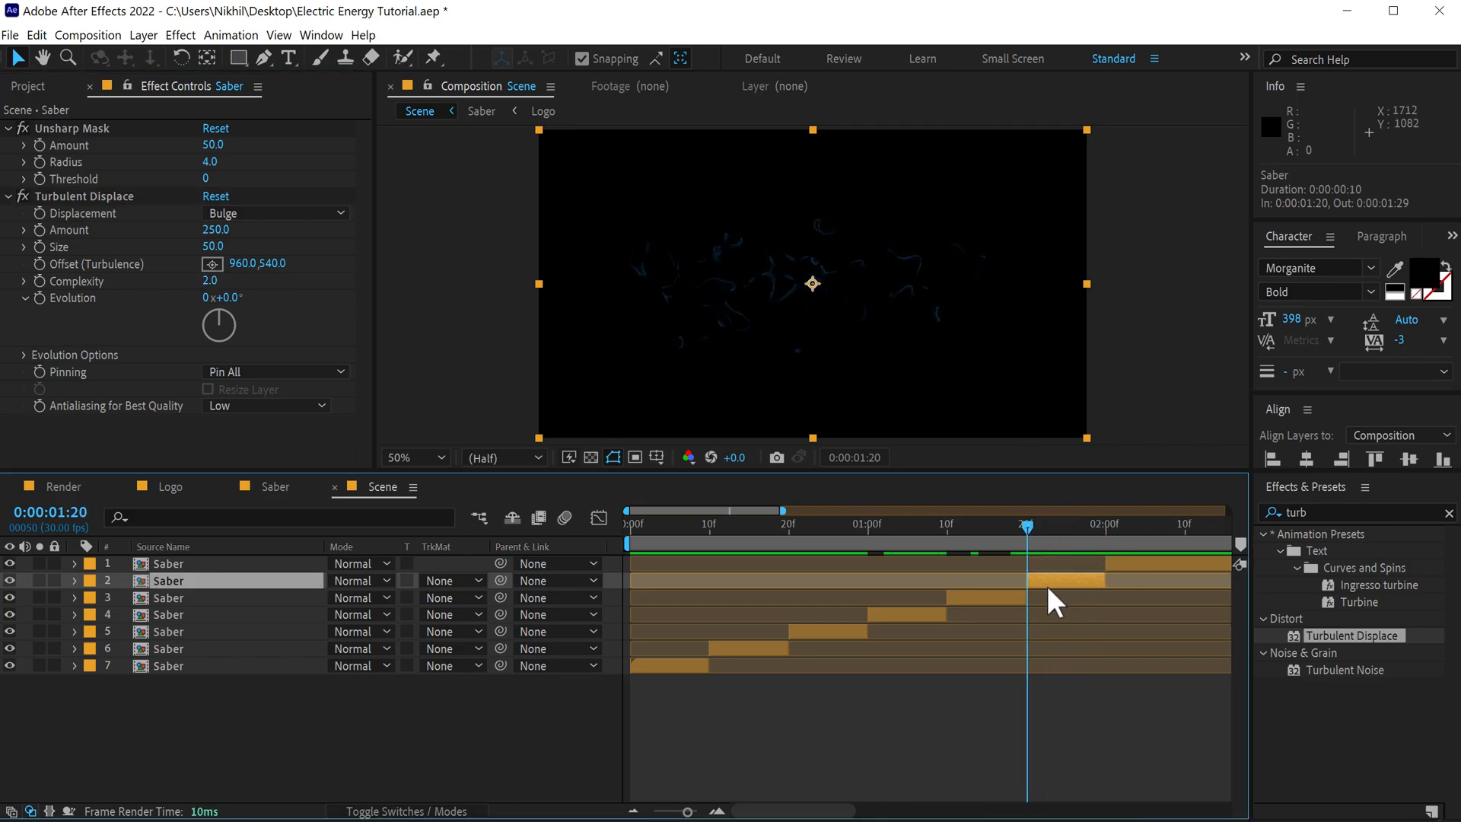
{"action": "left_click_drag", "start_coordinate": [212, 247], "coordinate": [207, 253]}
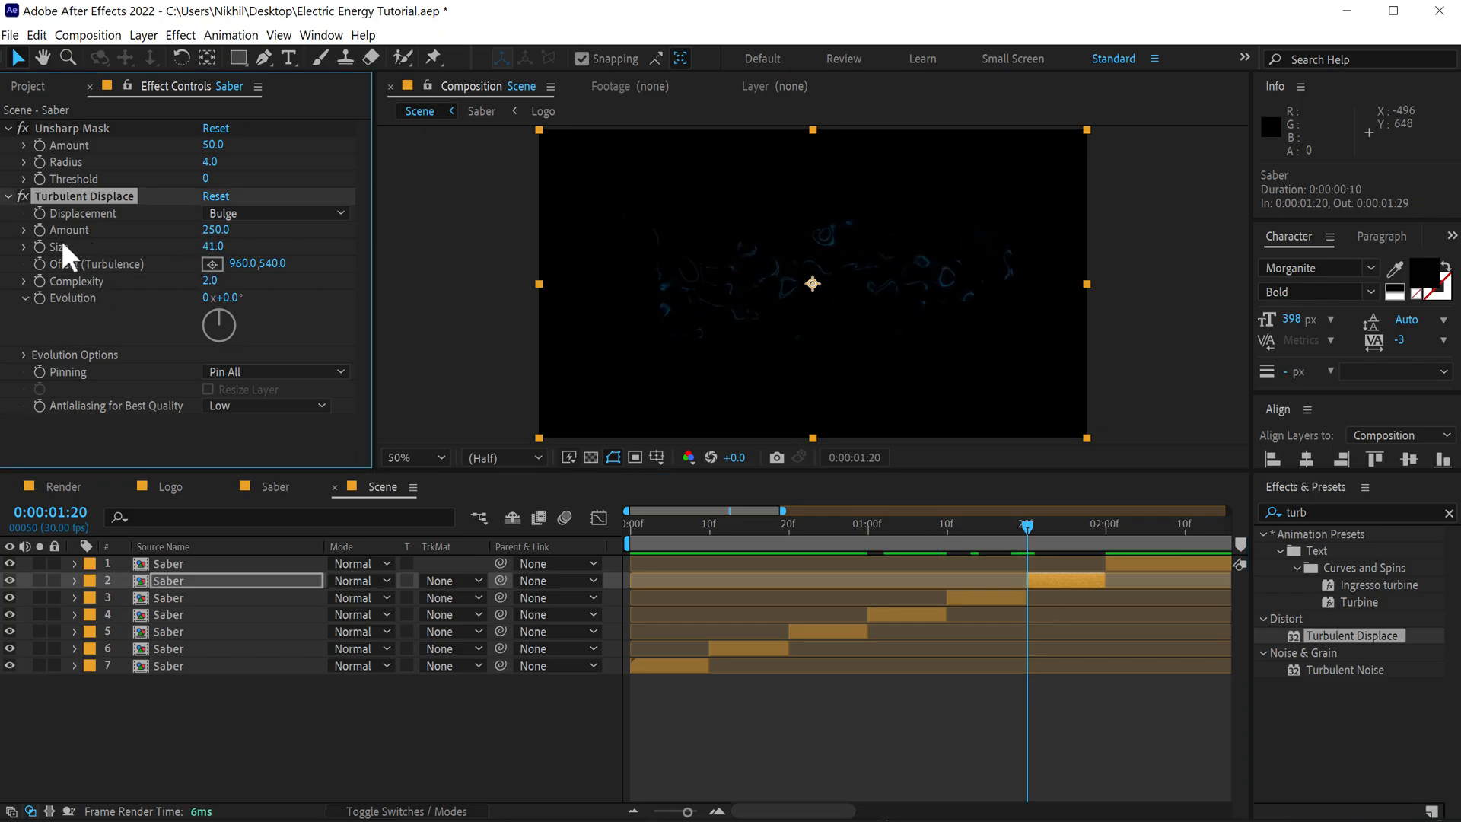
{"action": "left_click_drag", "start_coordinate": [1081, 541], "coordinate": [1098, 540]}
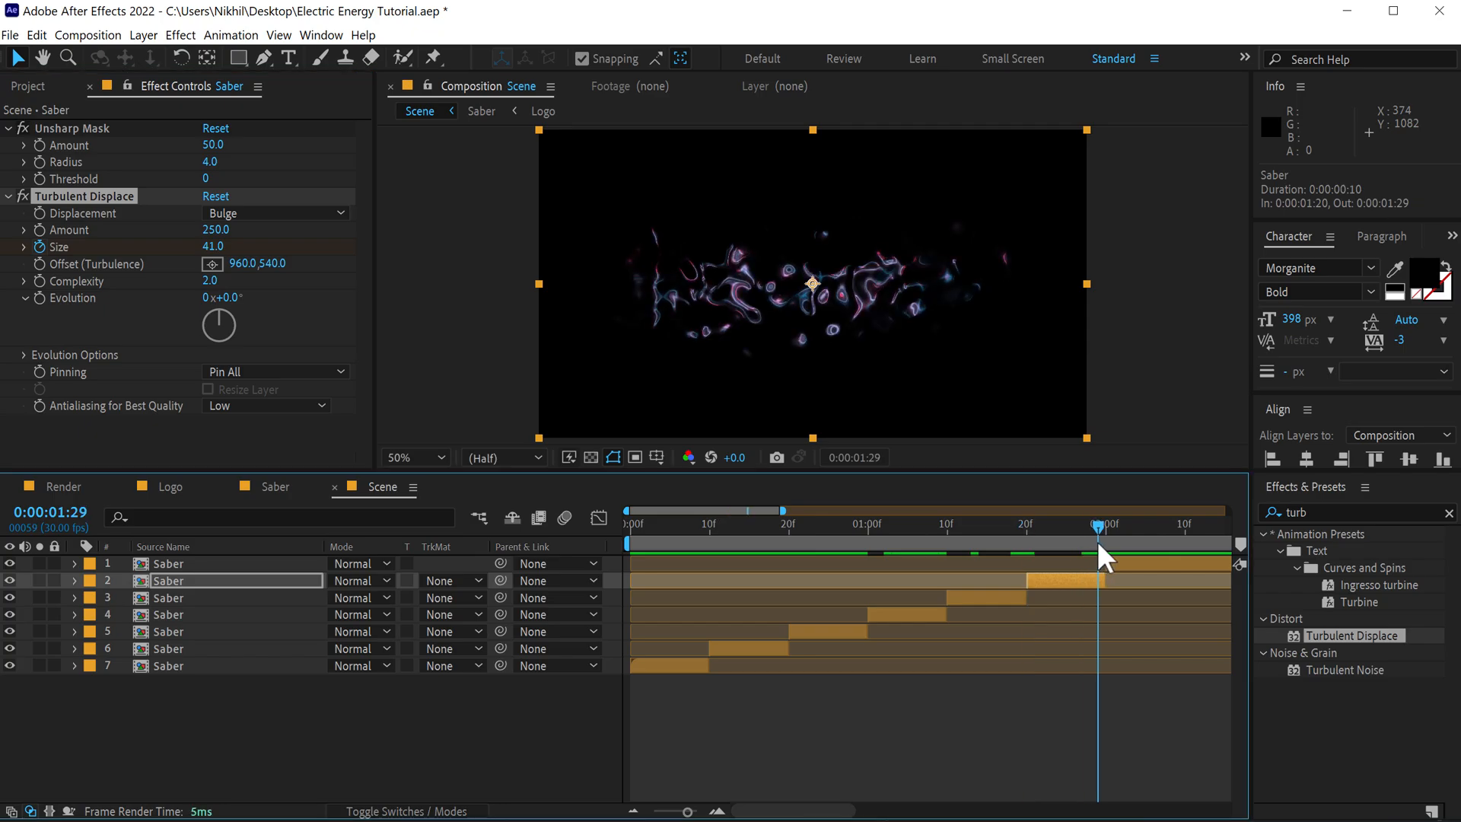
{"action": "left_click_drag", "start_coordinate": [214, 246], "coordinate": [243, 246]}
{"action": "left_click", "coordinate": [1009, 523]}
{"action": "key", "text": "ctrl+z"}
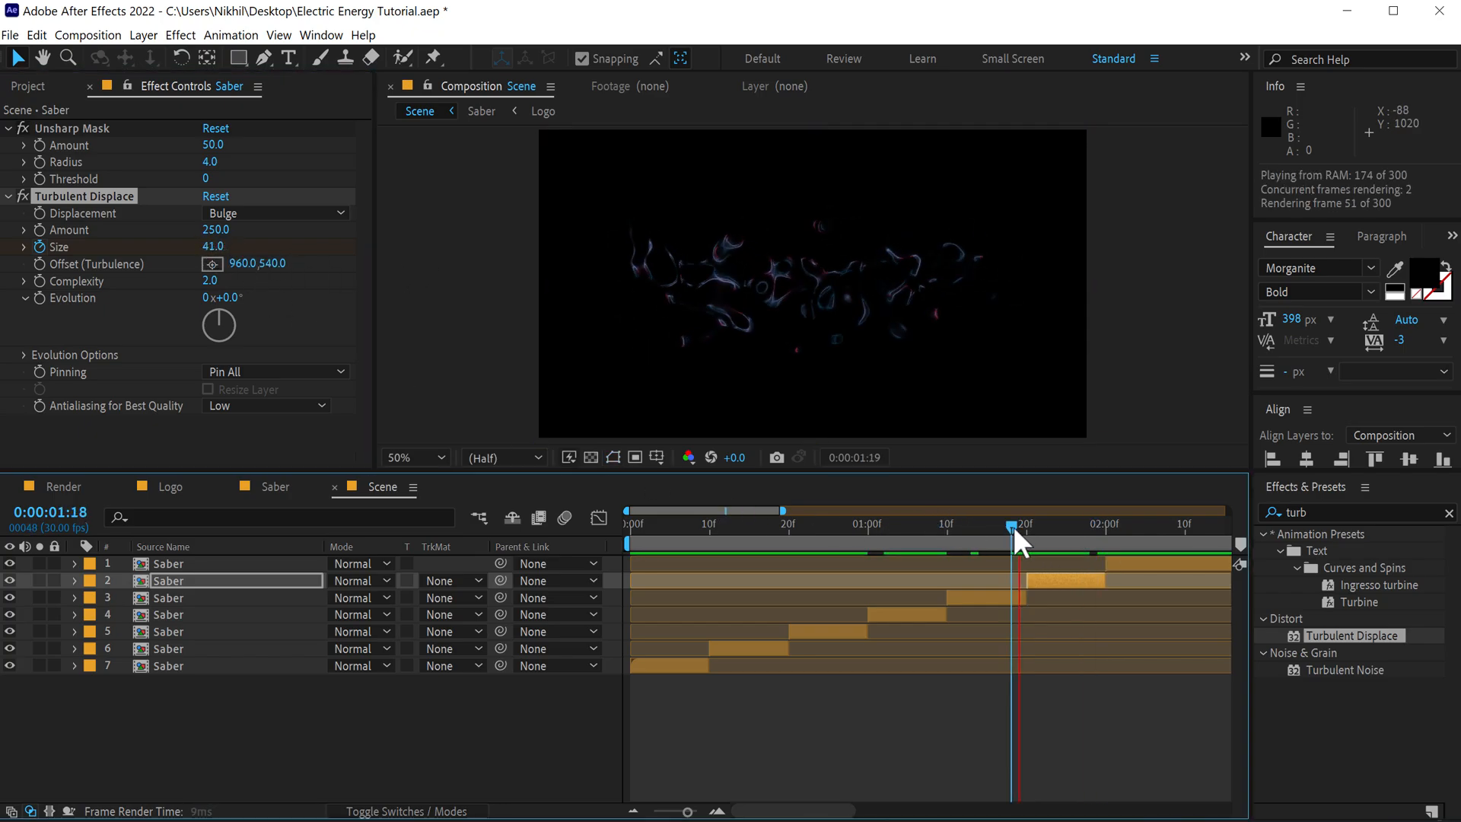
- Delete Turbulent Displace from the last Saber segment, which starts at 0:00:02:00
{"action": "left_click_drag", "start_coordinate": [1046, 530], "coordinate": [1123, 525]}
{"action": "left_click", "coordinate": [1126, 560]}
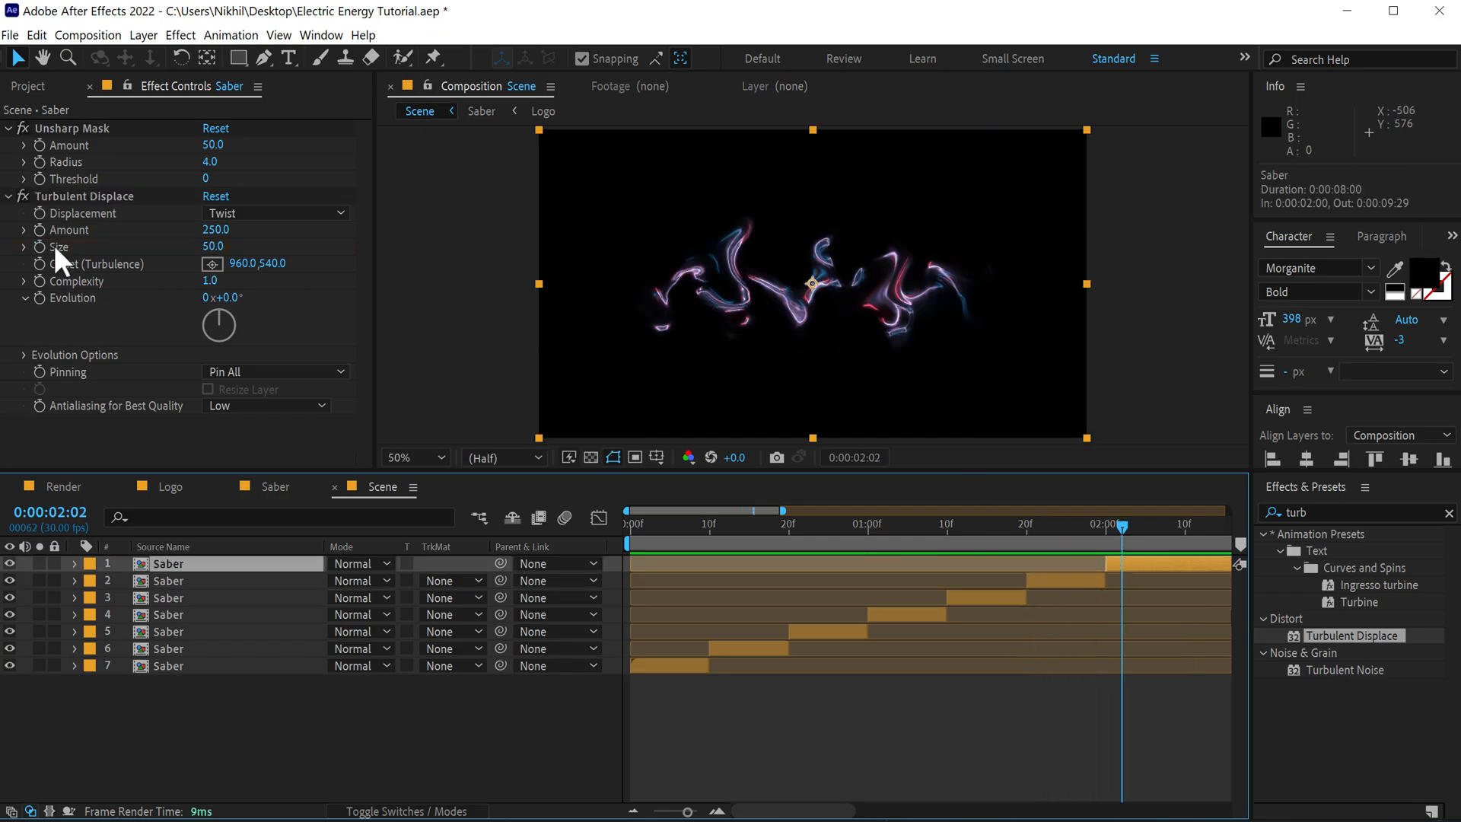
{"action": "left_click", "coordinate": [60, 199]}
{"action": "key", "text": "Delete"}
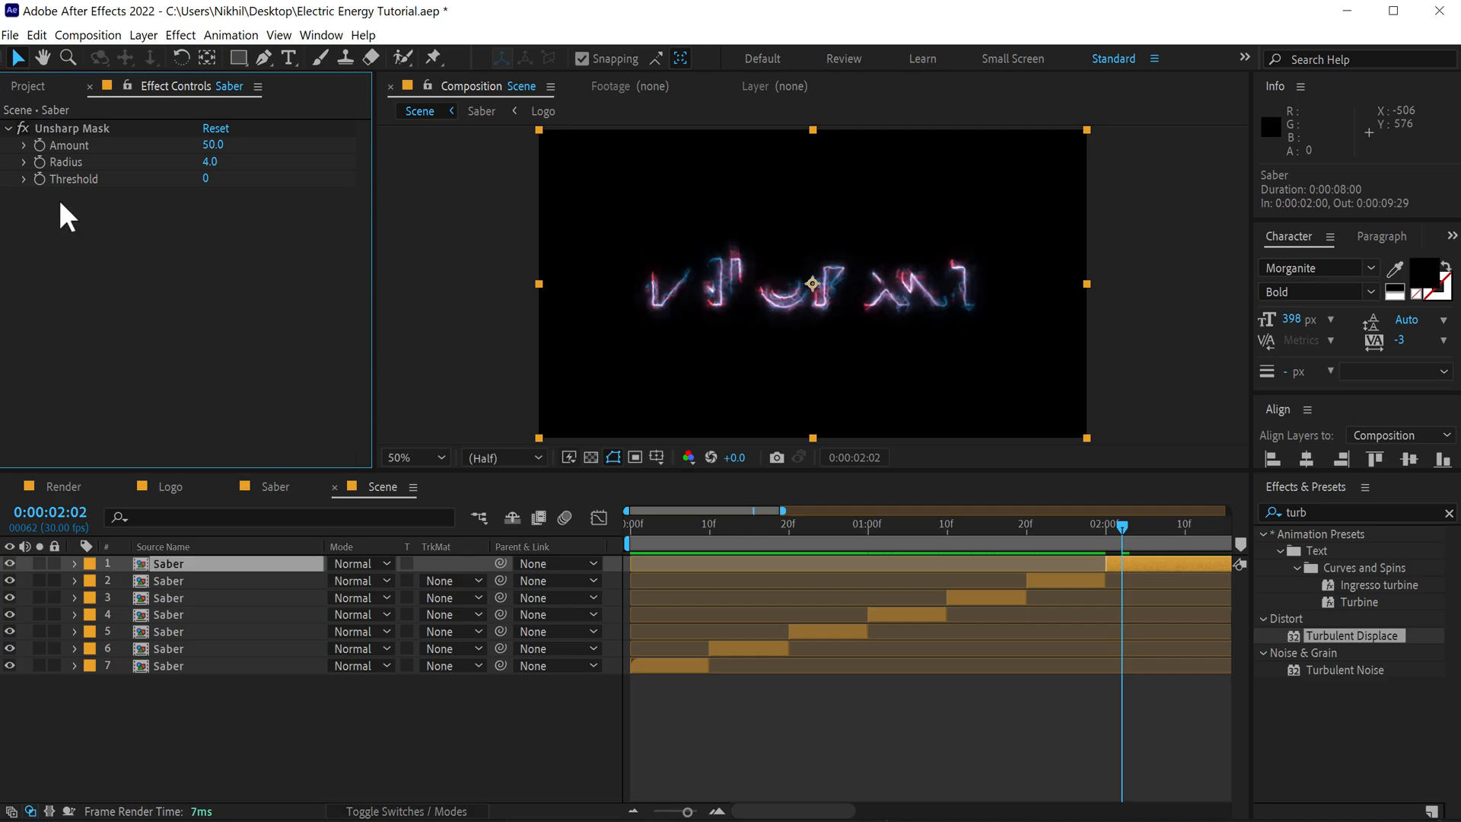
- Preview the Scene animation from the beginning to check the distorted Saber segments
{"action": "left_click_drag", "start_coordinate": [782, 511], "coordinate": [893, 511]}
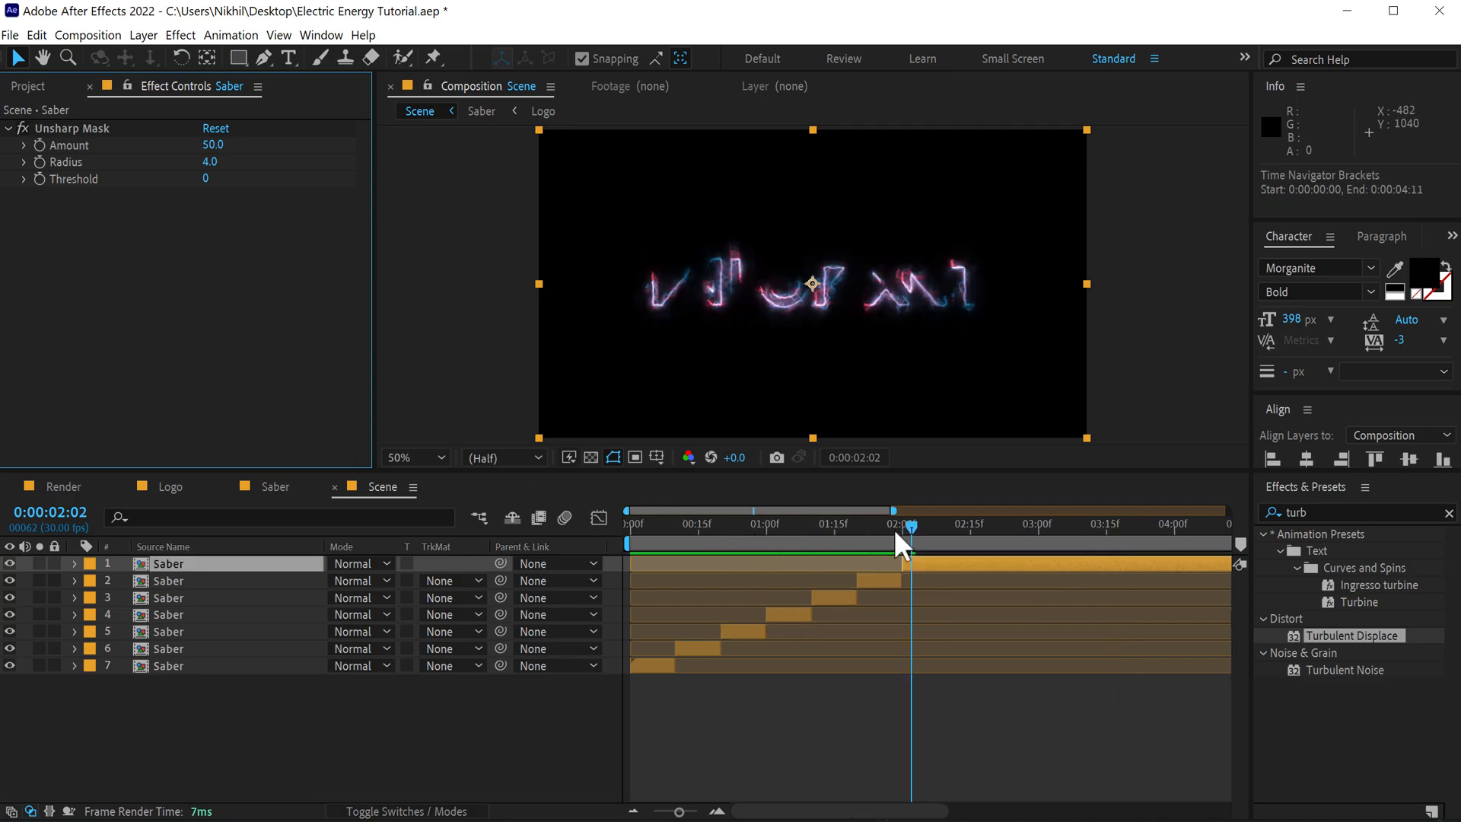
{"action": "key", "text": "Home"}
{"action": "key", "text": "space"}
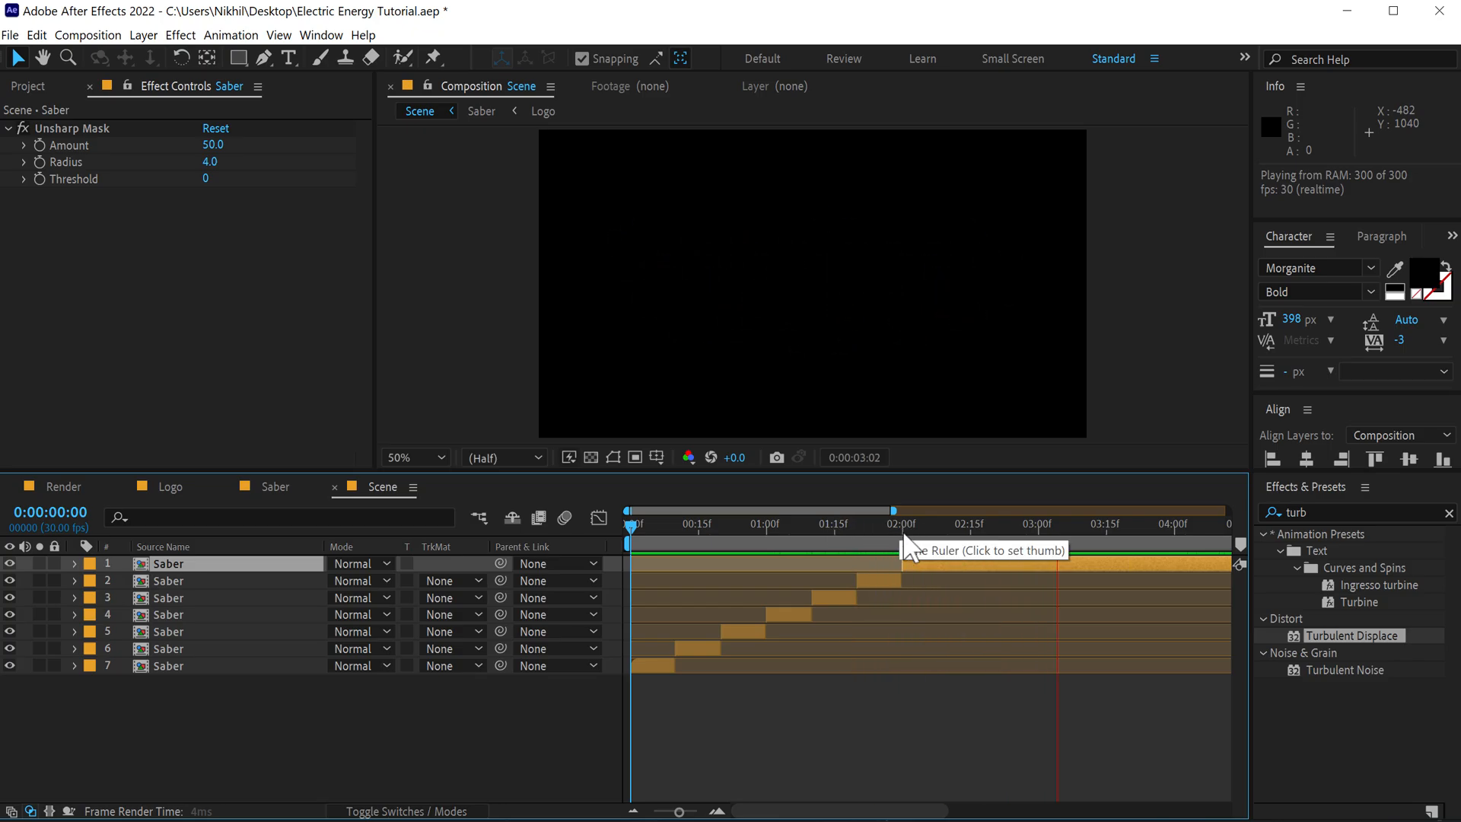
- Add the Logo composition above the Saber layers in Scene, give it a yellow label and start it at 0:00:02:07
{"action": "left_click_drag", "start_coordinate": [904, 533], "coordinate": [962, 525]}
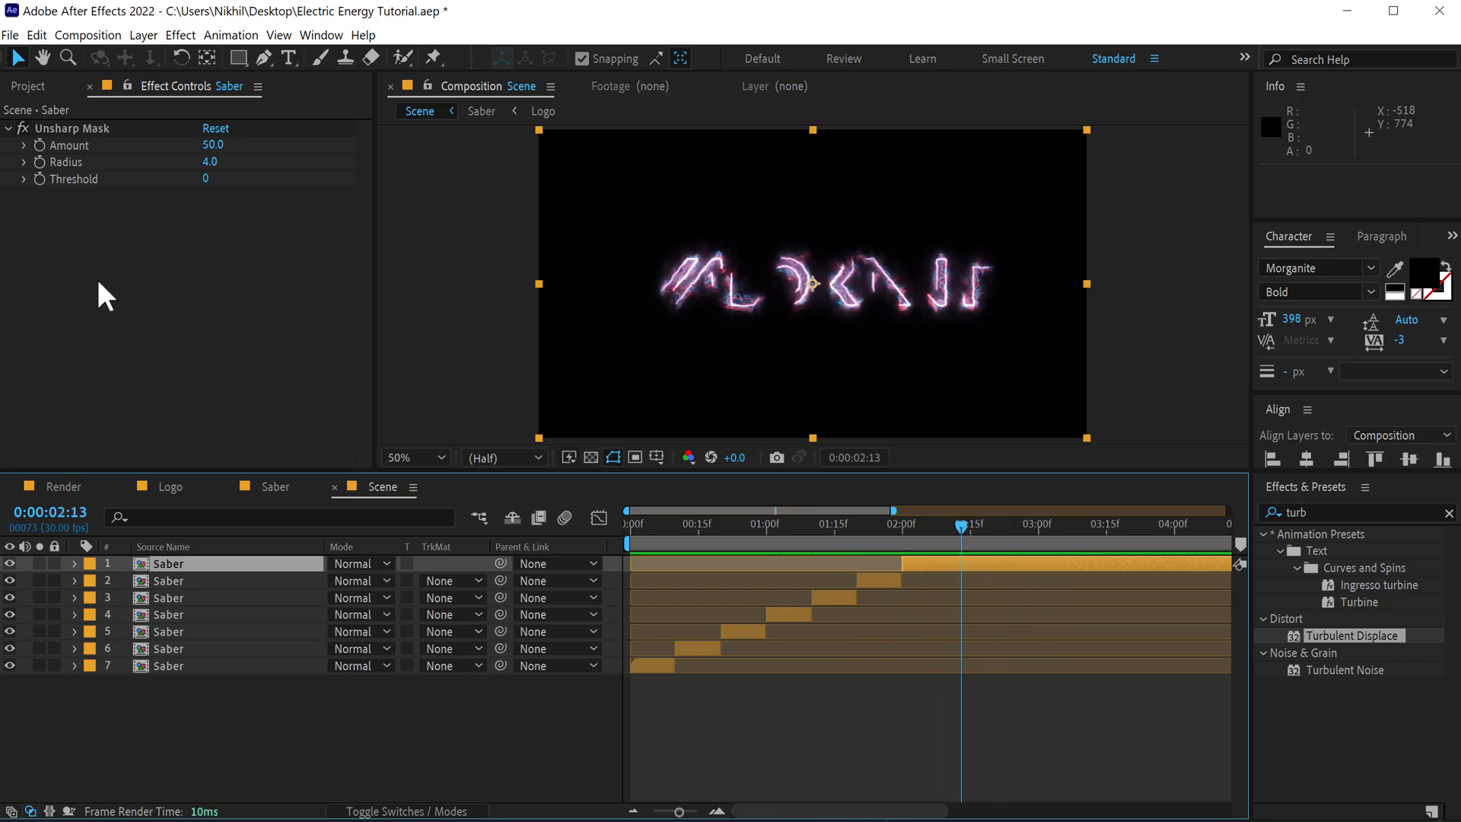
{"action": "left_click", "coordinate": [31, 89]}
{"action": "left_click", "coordinate": [98, 402]}
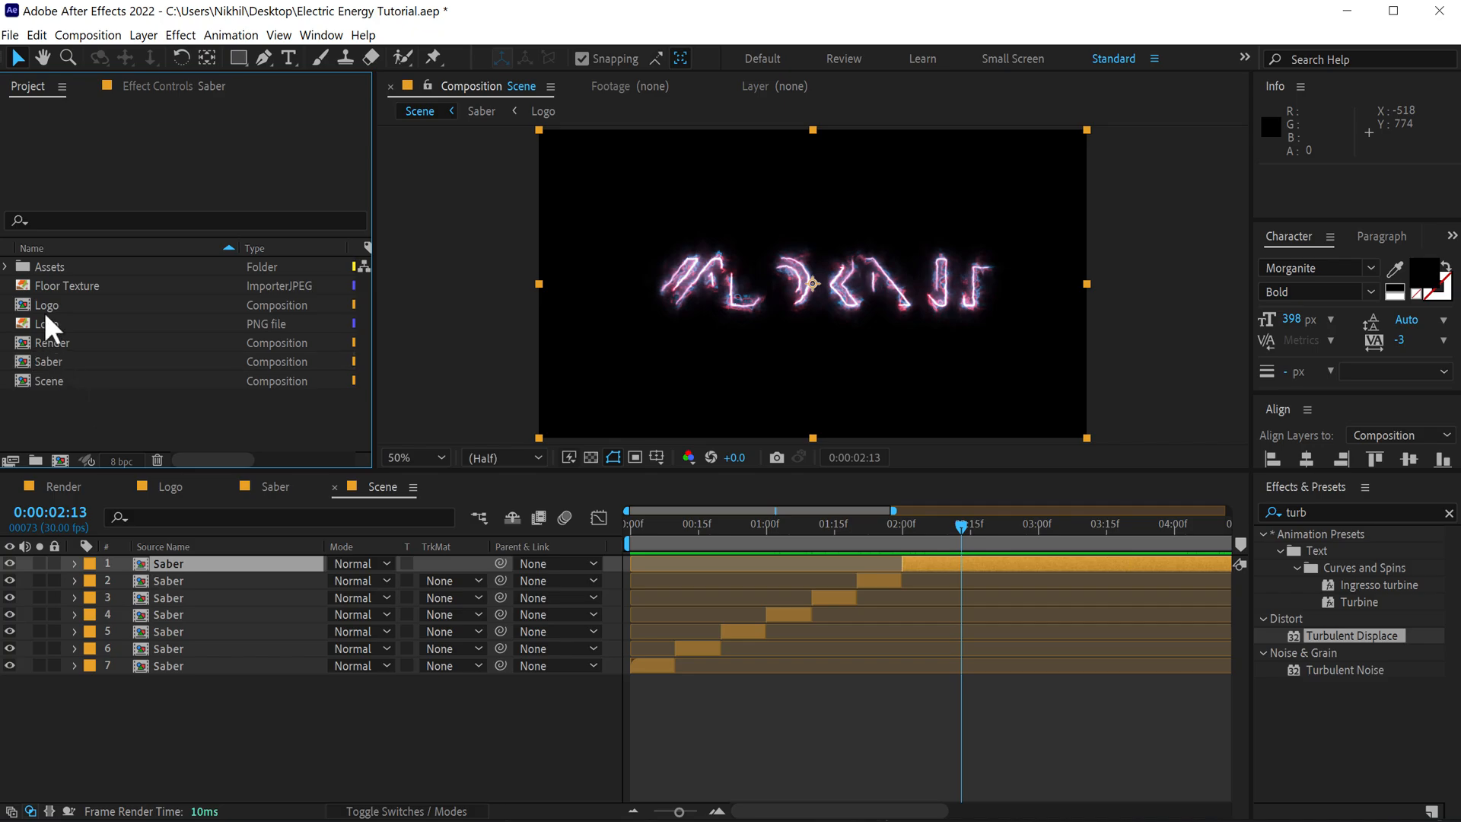
{"action": "left_click_drag", "start_coordinate": [44, 311], "coordinate": [192, 559]}
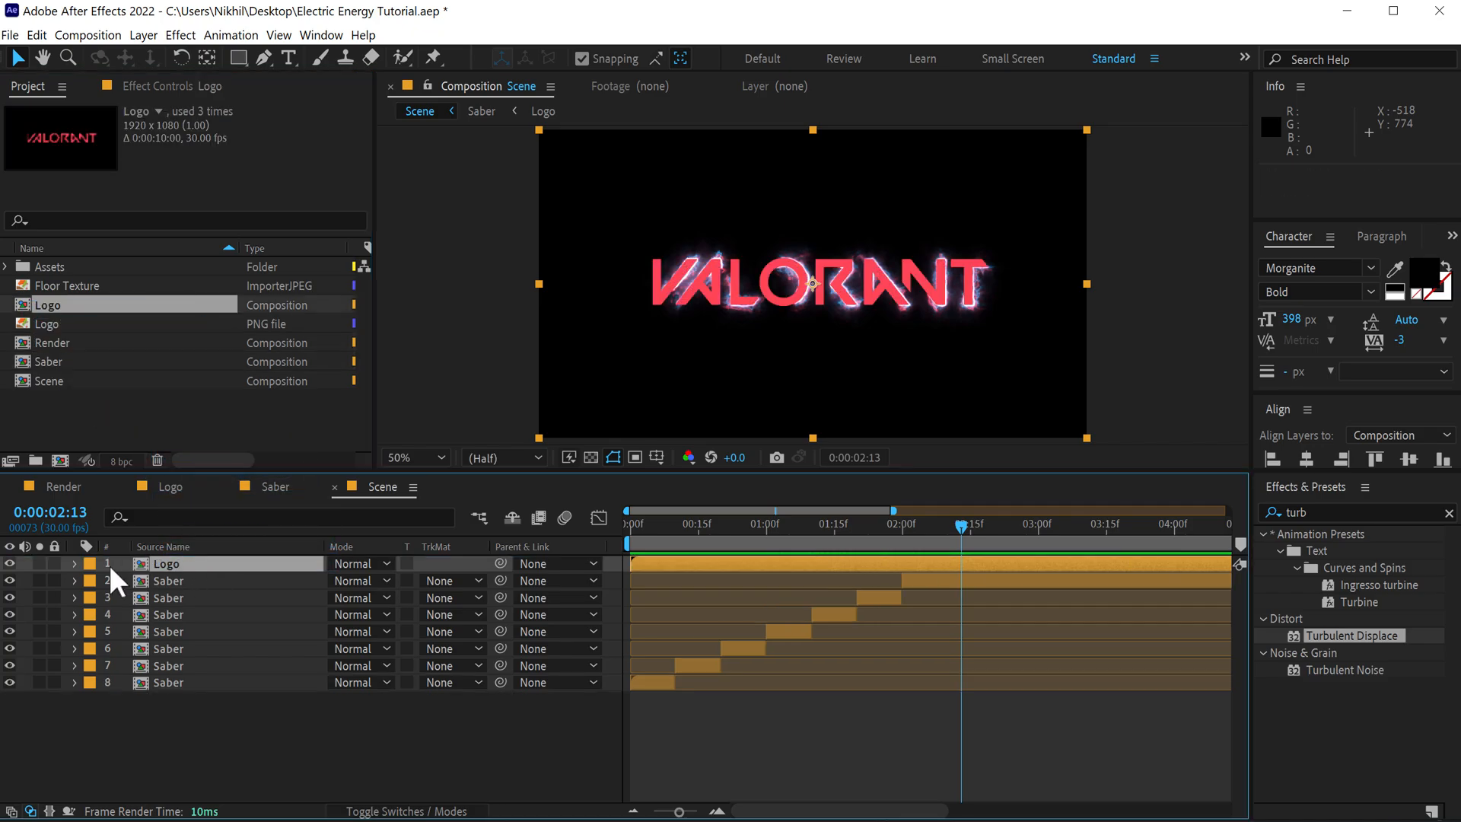
{"action": "left_click", "coordinate": [89, 563]}
{"action": "left_click", "coordinate": [124, 312]}
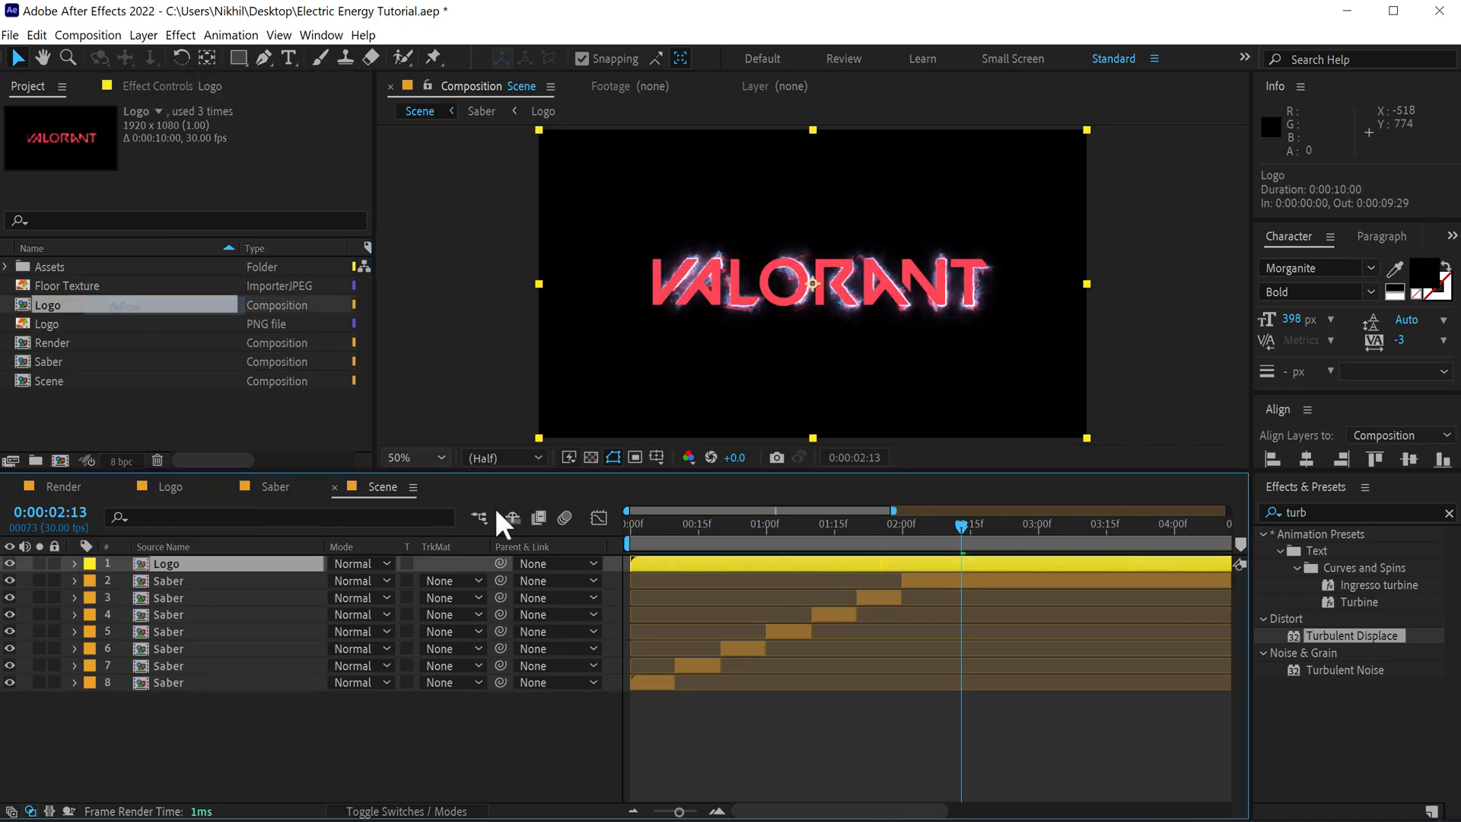
{"action": "left_click_drag", "start_coordinate": [949, 576], "coordinate": [973, 573]}
- Duplicate the last Saber segment, place the copy above the Logo layer and set its blending mode to Screen
{"action": "left_click", "coordinate": [933, 579]}
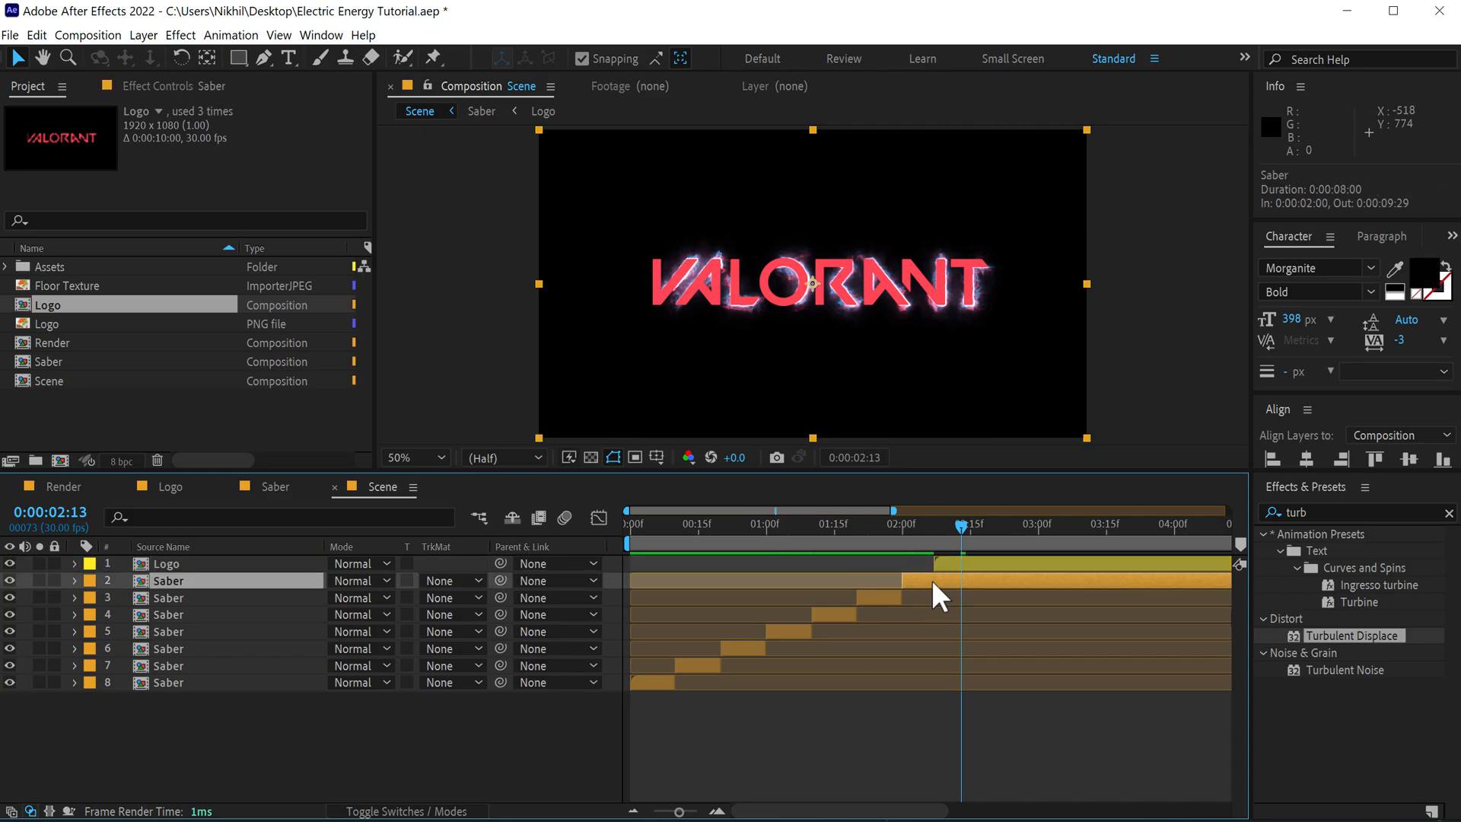
{"action": "key", "text": "ctrl+d"}
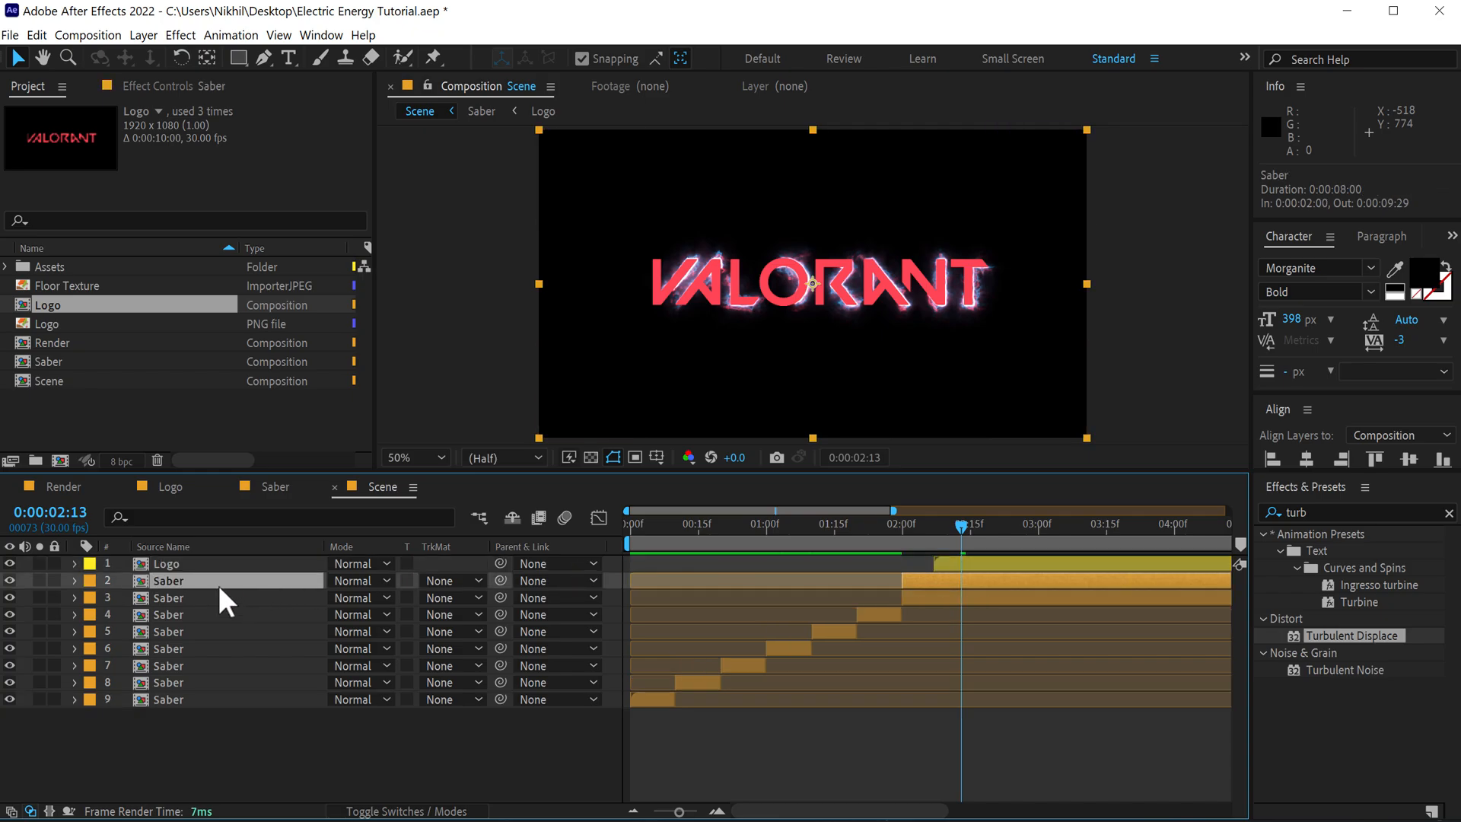
{"action": "left_click_drag", "start_coordinate": [217, 584], "coordinate": [201, 563]}
{"action": "left_click", "coordinate": [366, 563]}
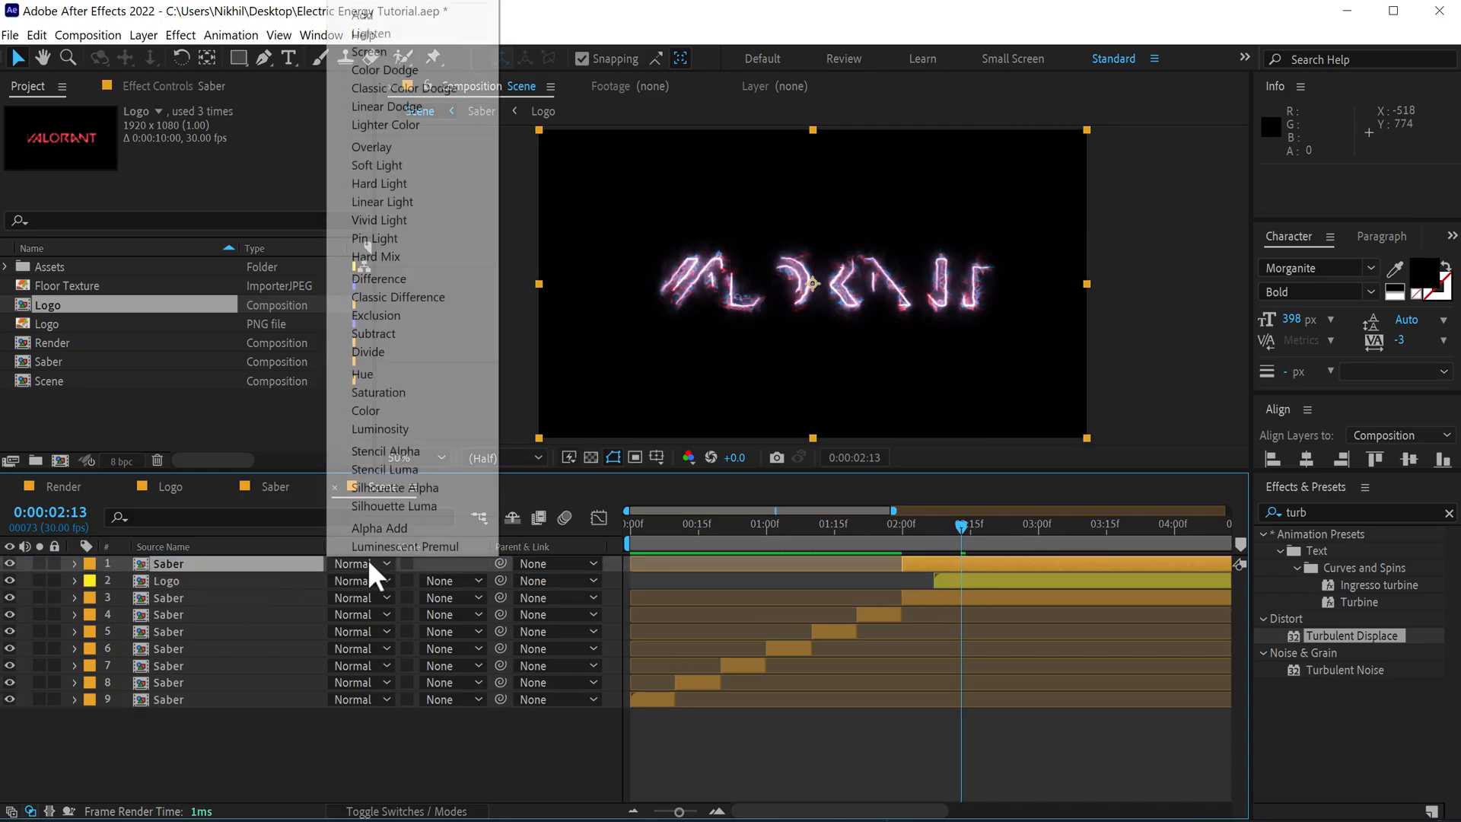
{"action": "left_click", "coordinate": [404, 52]}
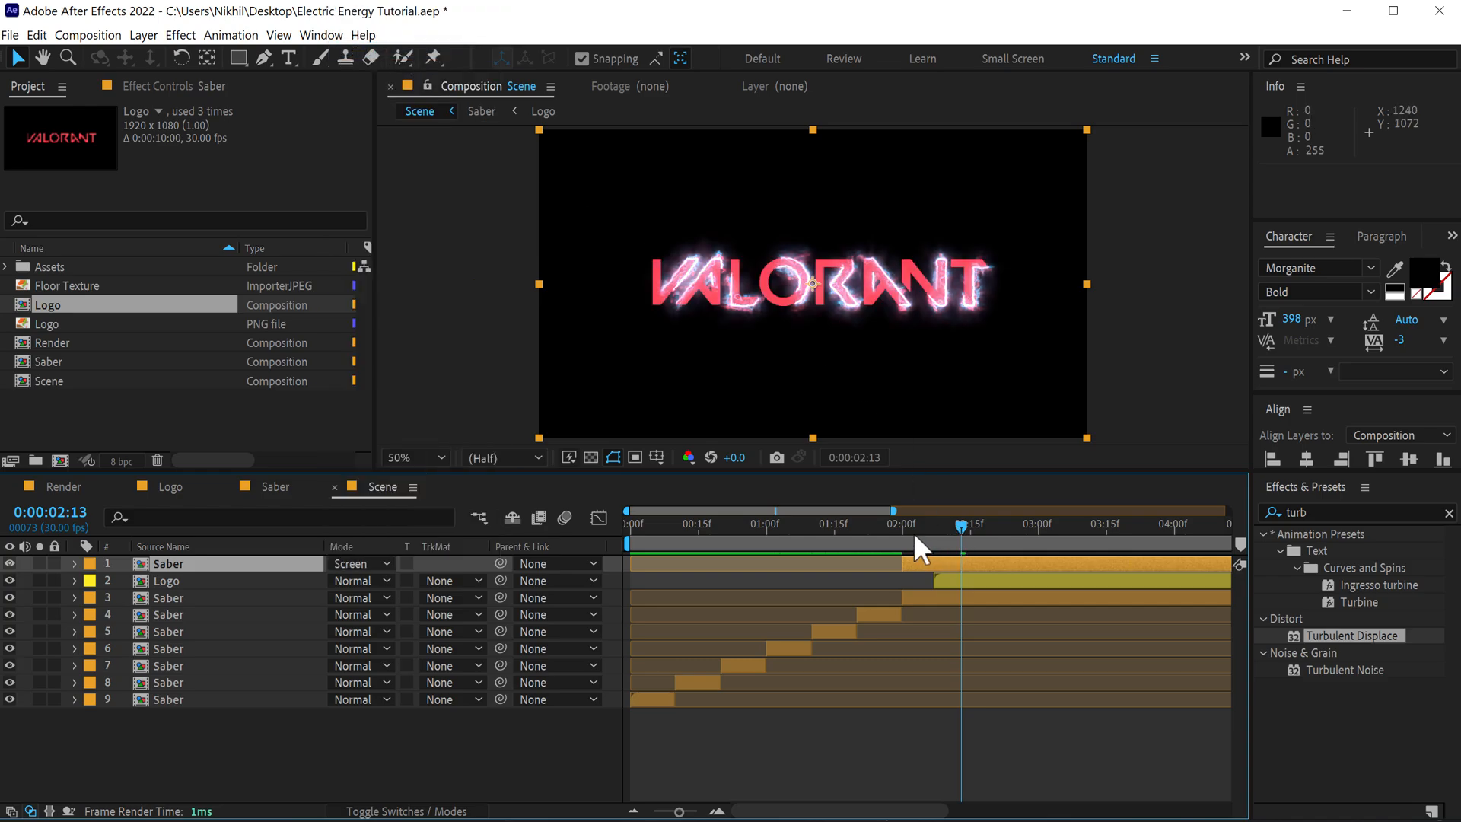
{"action": "left_click_drag", "start_coordinate": [913, 532], "coordinate": [1012, 532]}
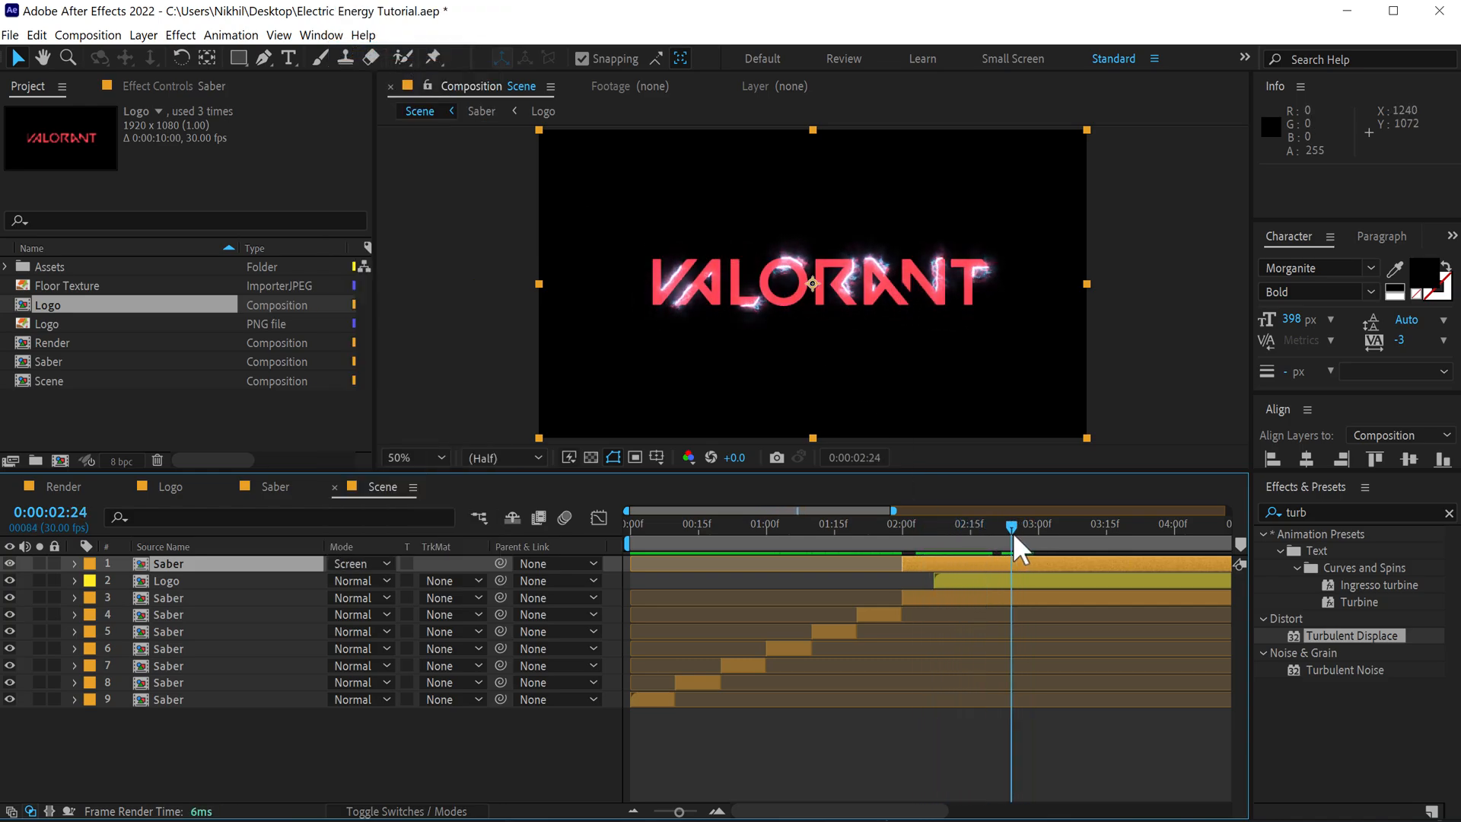
- Keyframe the Logo layer's Opacity at 0% at 0:00:02:07 and 50% at 0:00:02:09
{"action": "scroll", "coordinate": [1025, 591], "scroll_direction": "up", "scroll_amount": 1}
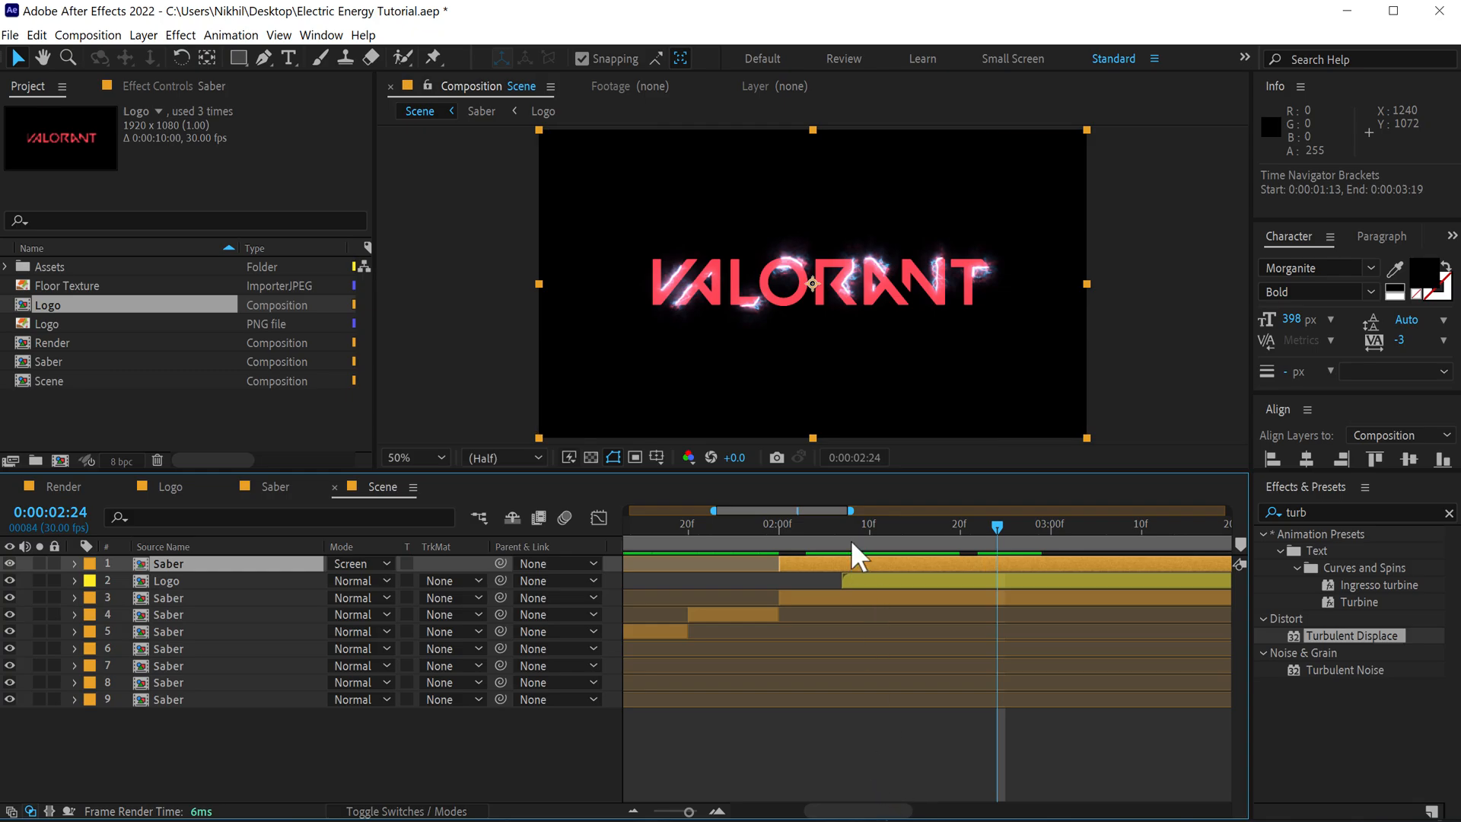
{"action": "mouse_move", "coordinate": [847, 536]}
{"action": "left_mouse_down"}
{"action": "mouse_move", "coordinate": [834, 540]}
{"action": "mouse_move", "coordinate": [845, 548]}
{"action": "left_mouse_up"}
{"action": "left_click", "coordinate": [858, 580]}
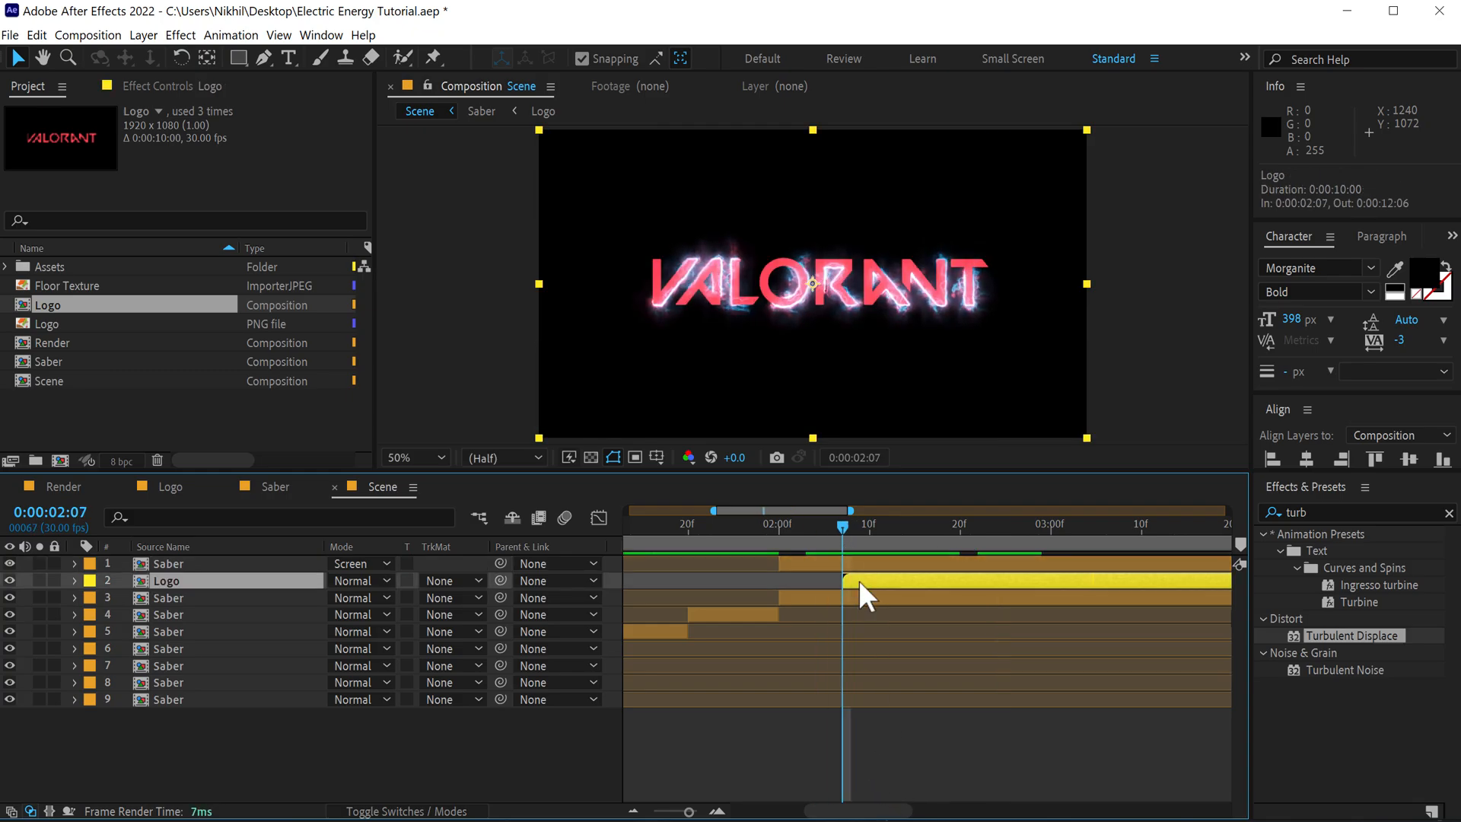
{"action": "key", "text": "t"}
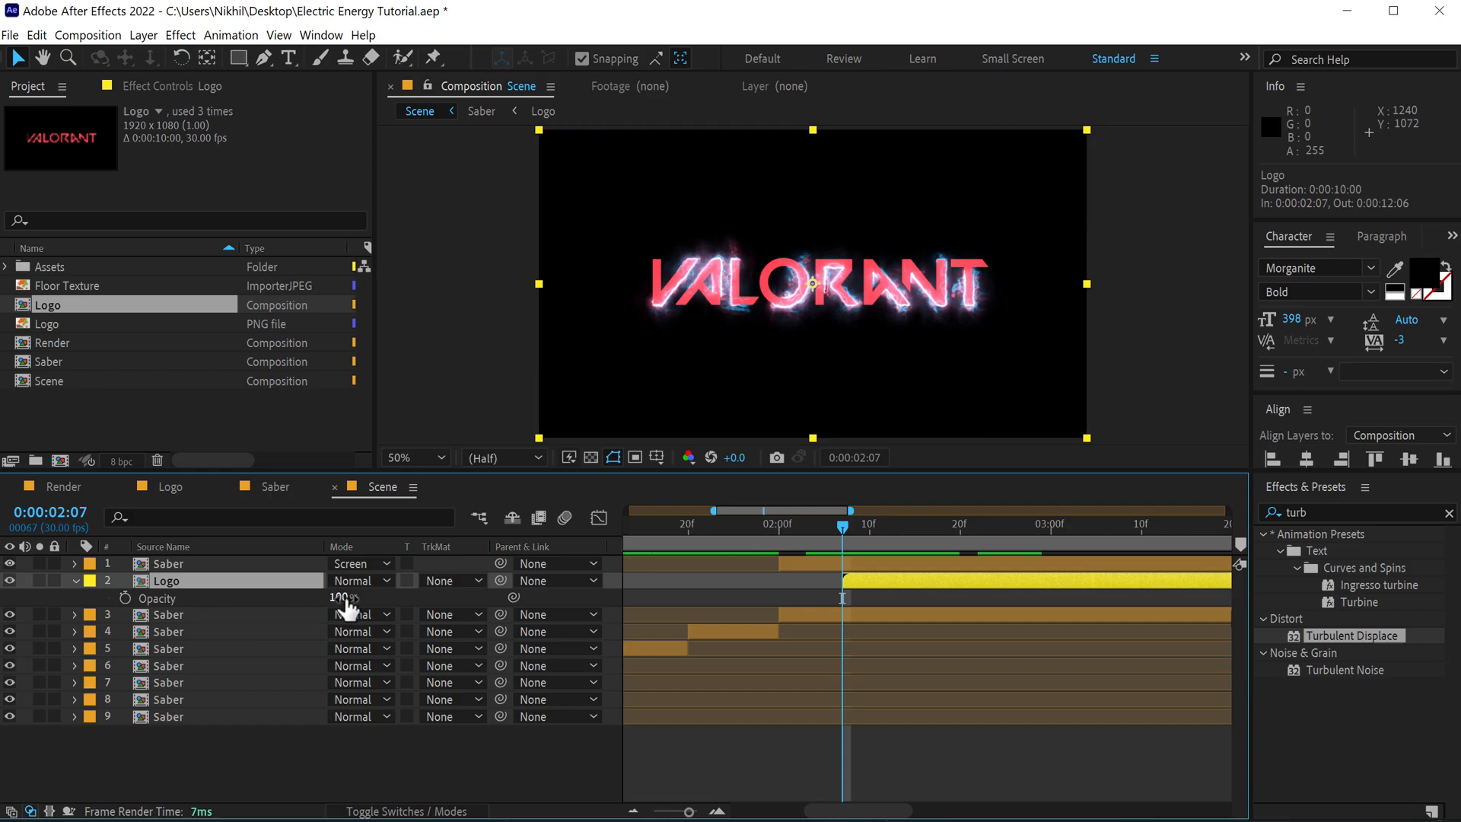
{"action": "left_click_drag", "start_coordinate": [344, 601], "coordinate": [113, 614]}
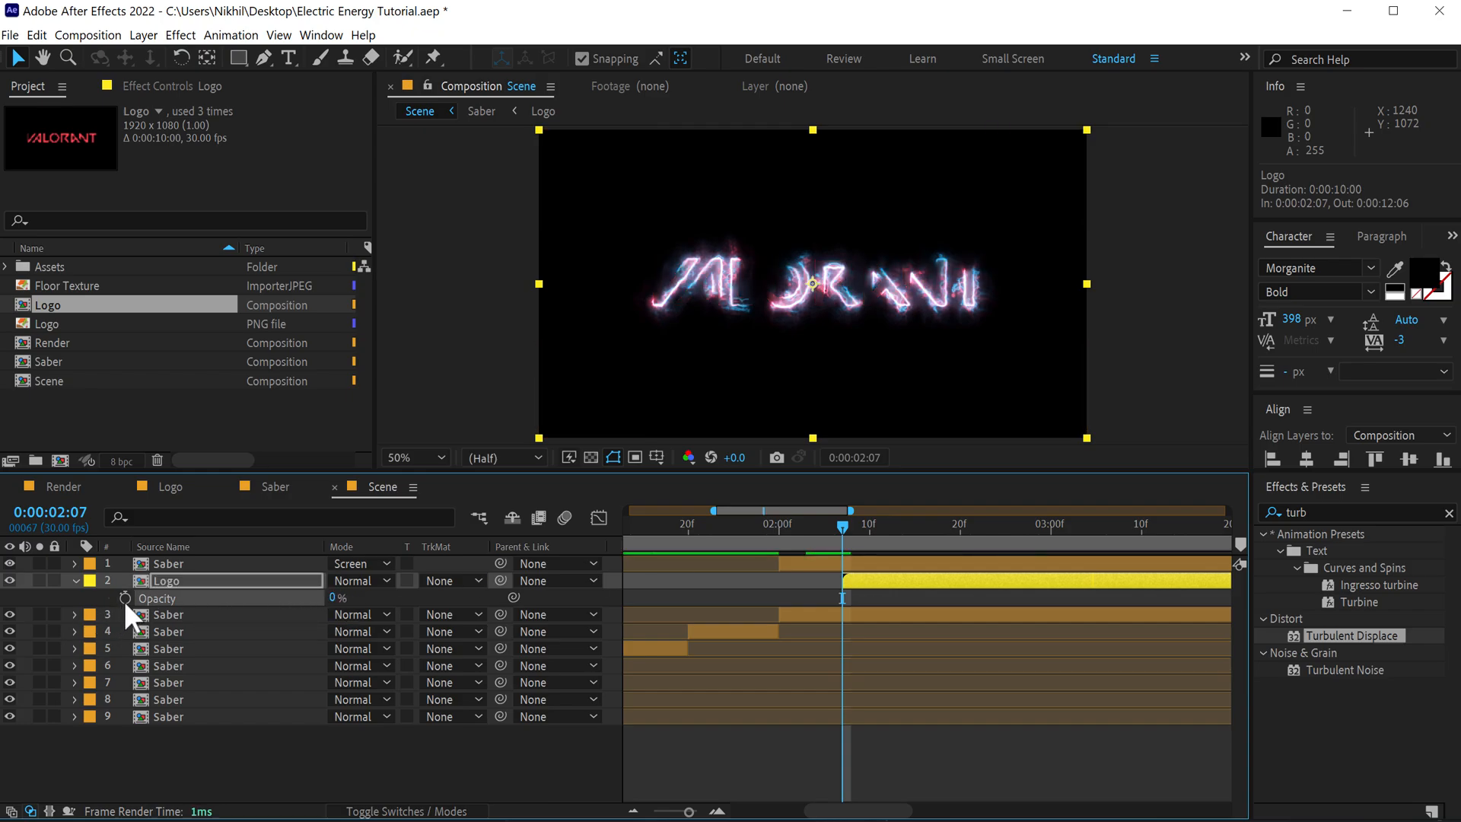
{"action": "left_click", "coordinate": [125, 599]}
{"action": "left_click", "coordinate": [860, 520]}
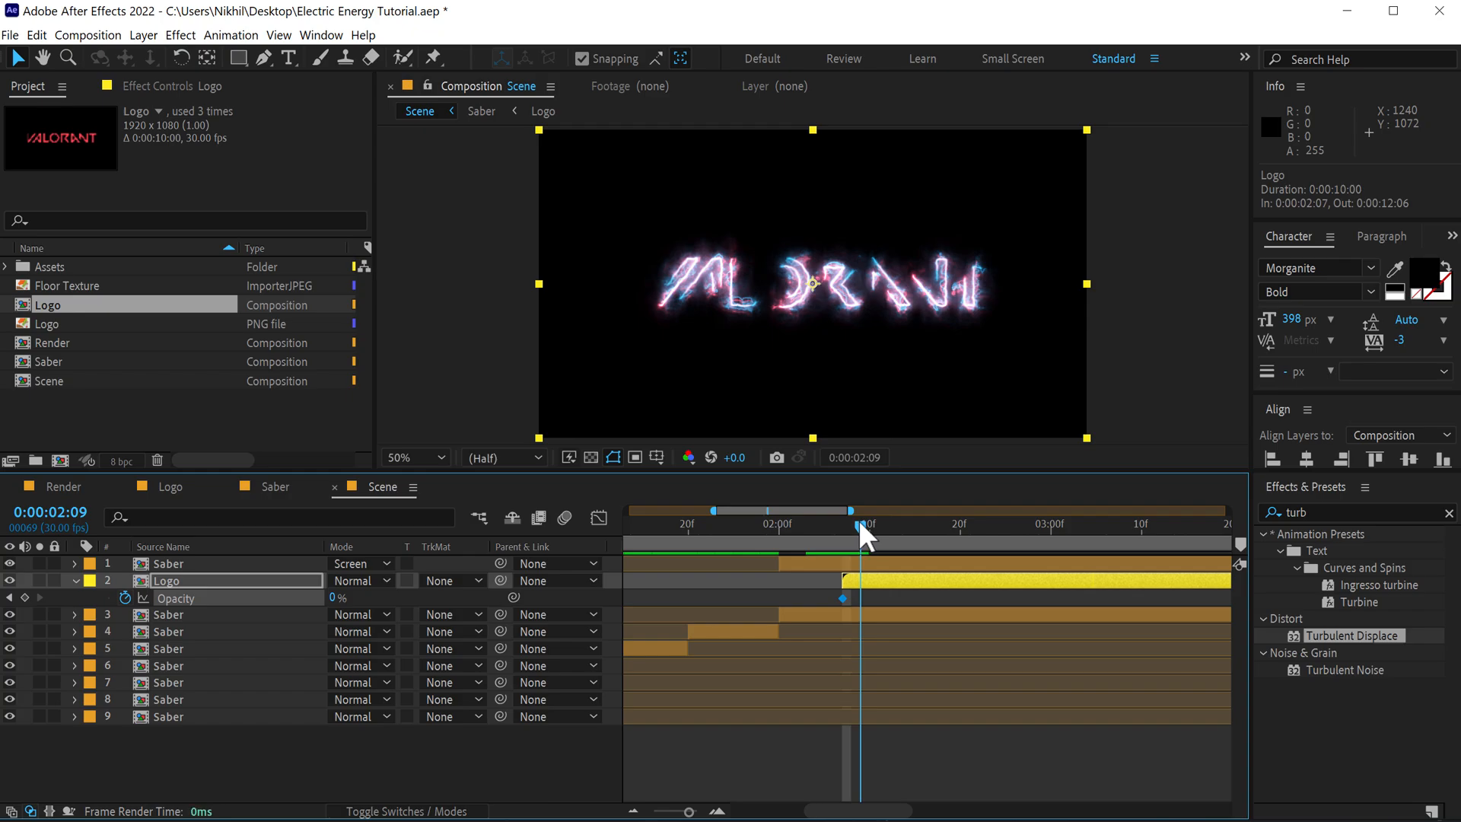
{"action": "left_click", "coordinate": [333, 599]}
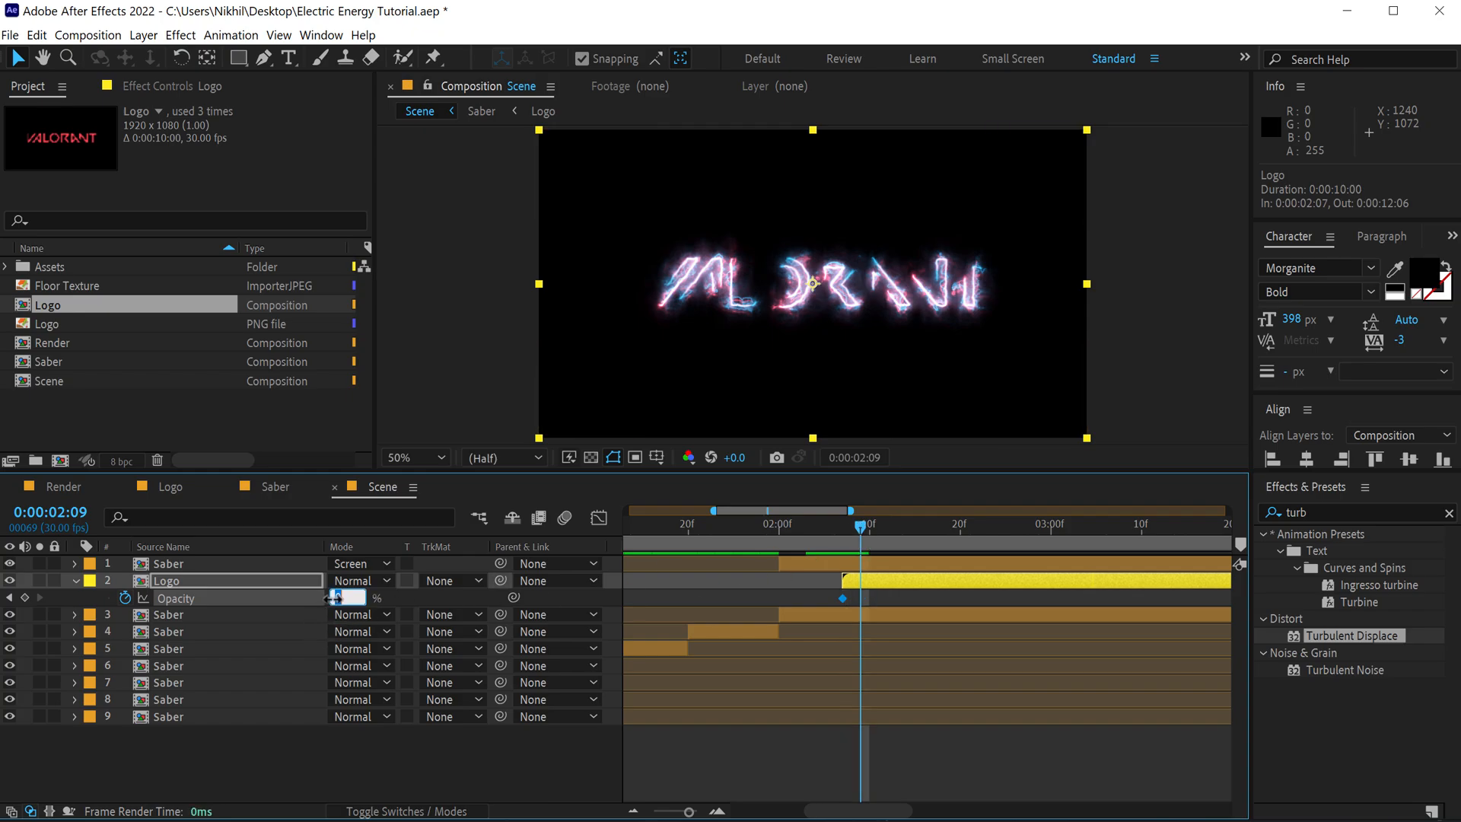
{"action": "type", "text": "50"}
{"action": "left_click", "coordinate": [358, 756]}
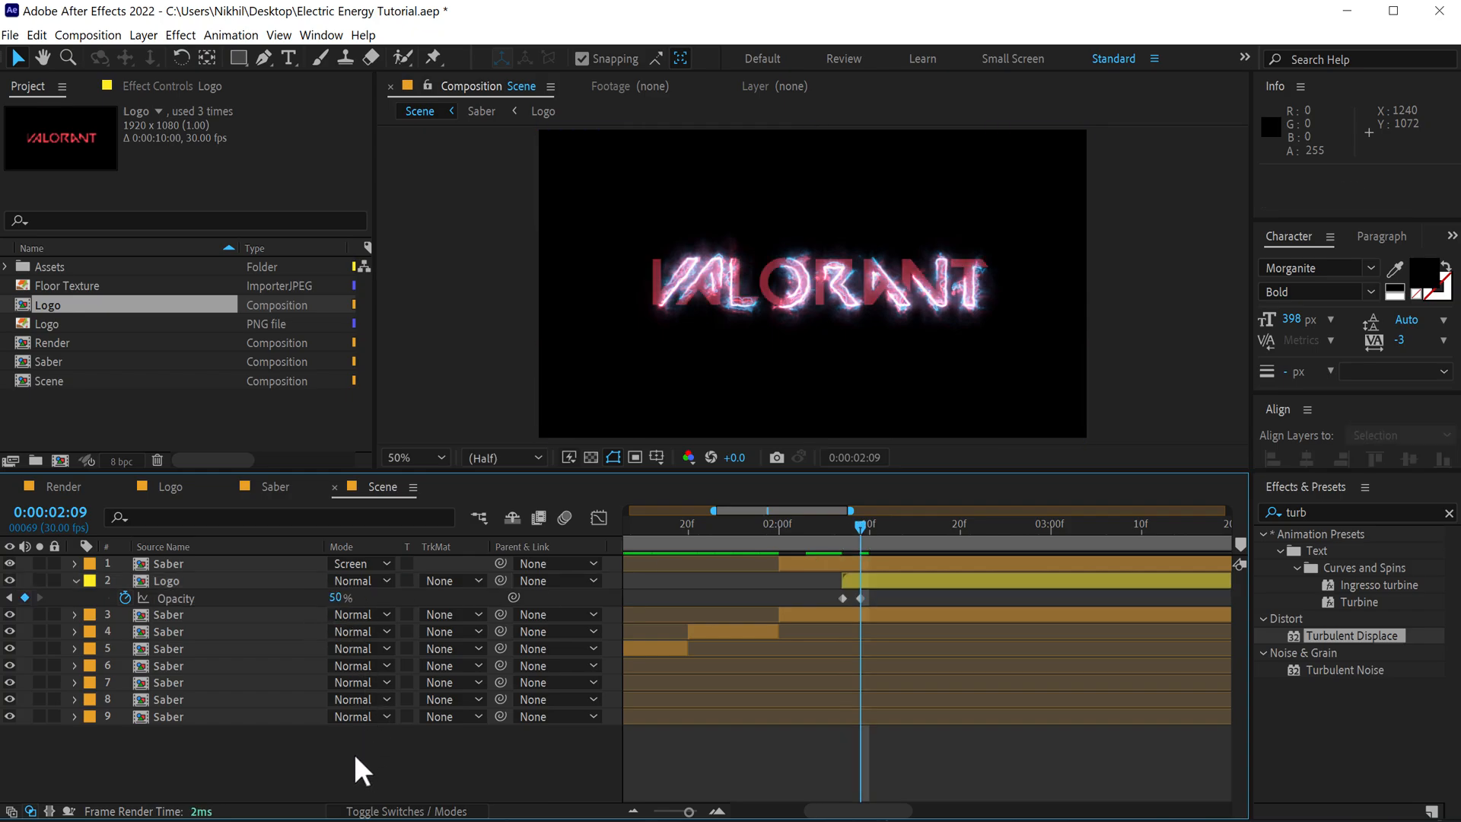
- Keyframe the Logo layer's Opacity at 20% at 0:00:02:11 and 73% at 0:00:02:13
{"action": "key", "text": "Page_Down"}
{"action": "key", "text": "Page_Down"}
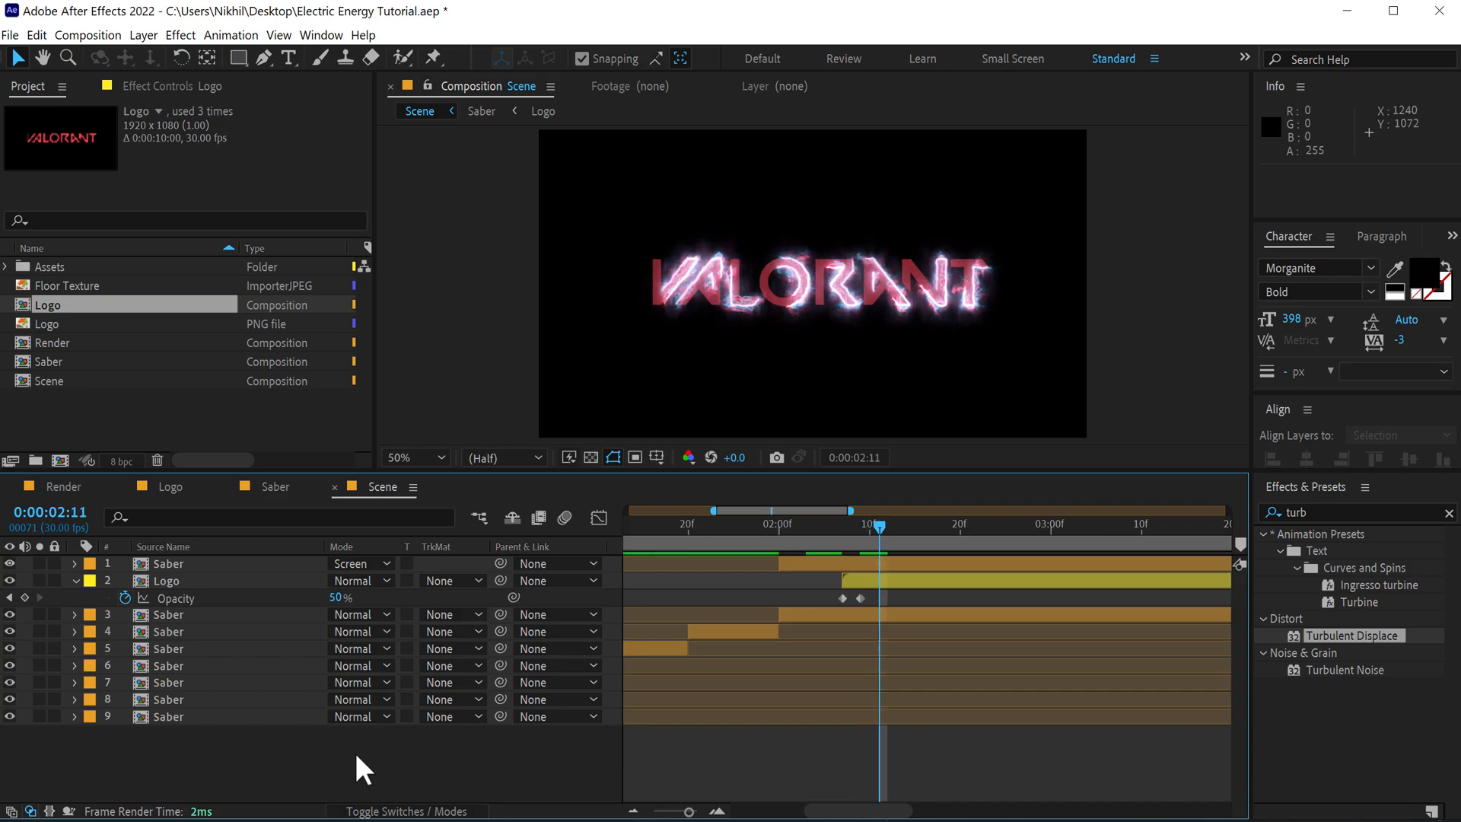
{"action": "left_click", "coordinate": [332, 599]}
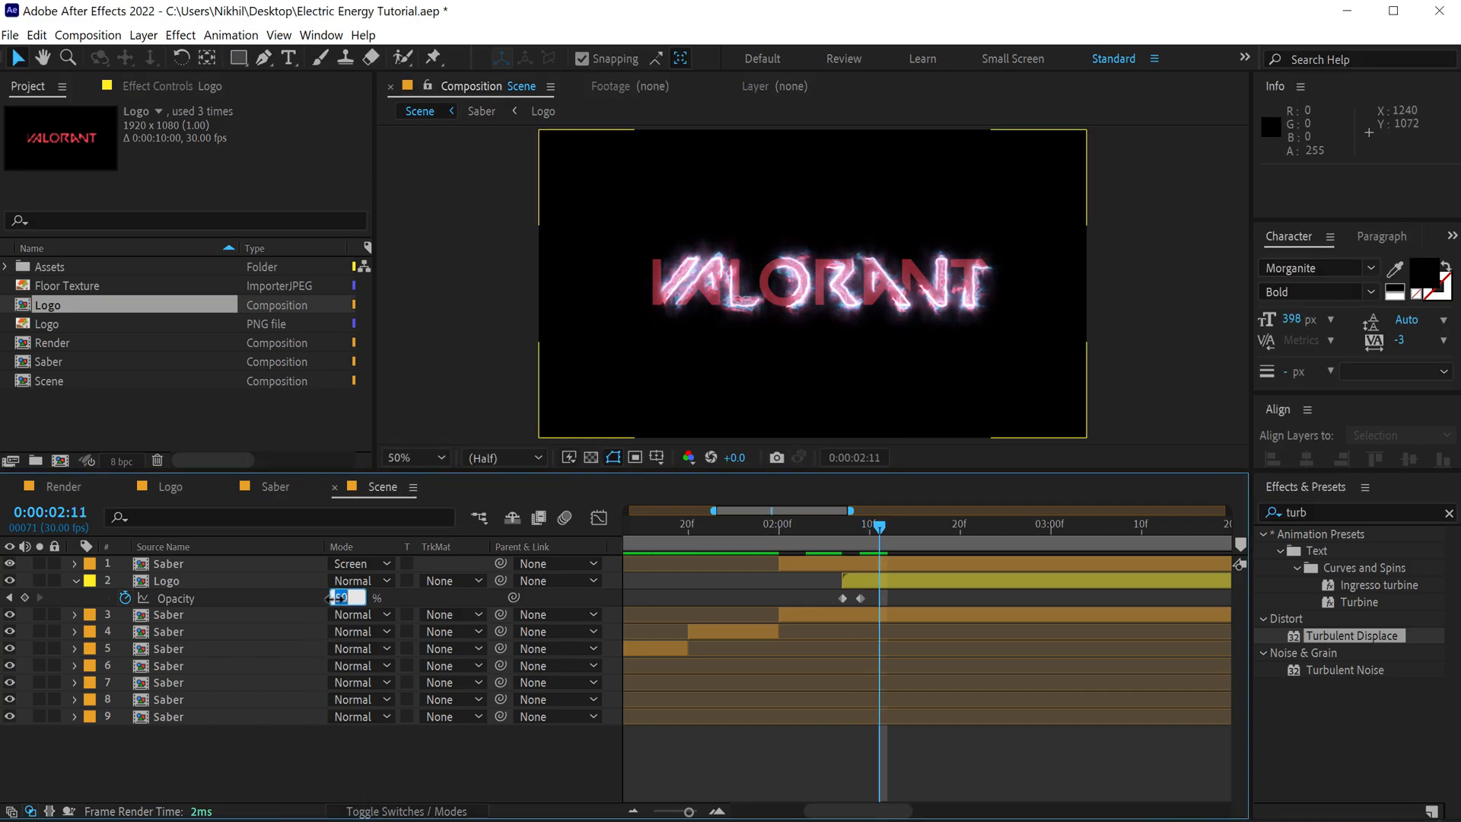
{"action": "type", "text": "20"}
{"action": "key", "text": "Return"}
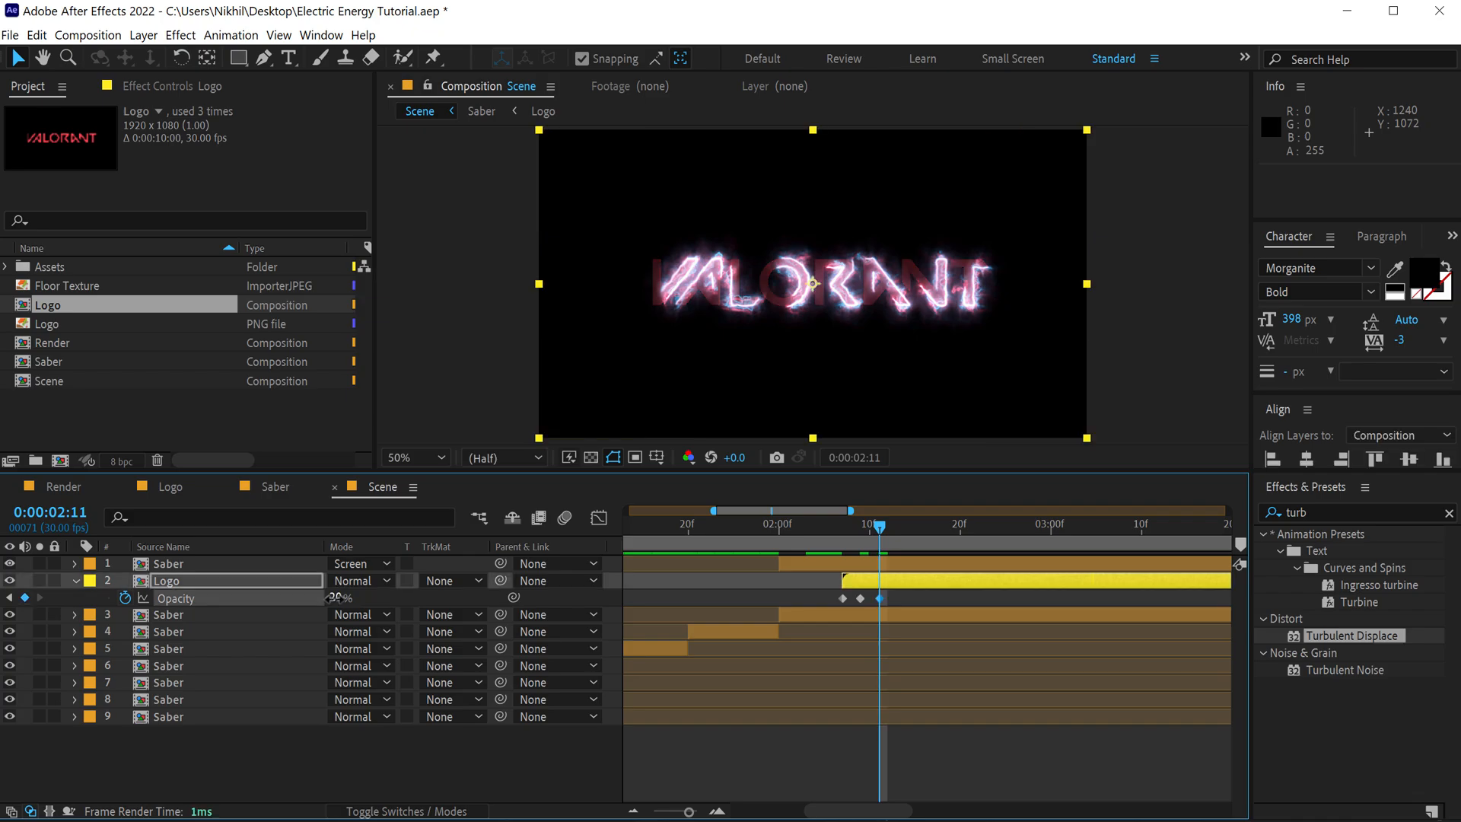
{"action": "key", "text": "Page_Down"}
{"action": "key", "text": "Page_Down"}
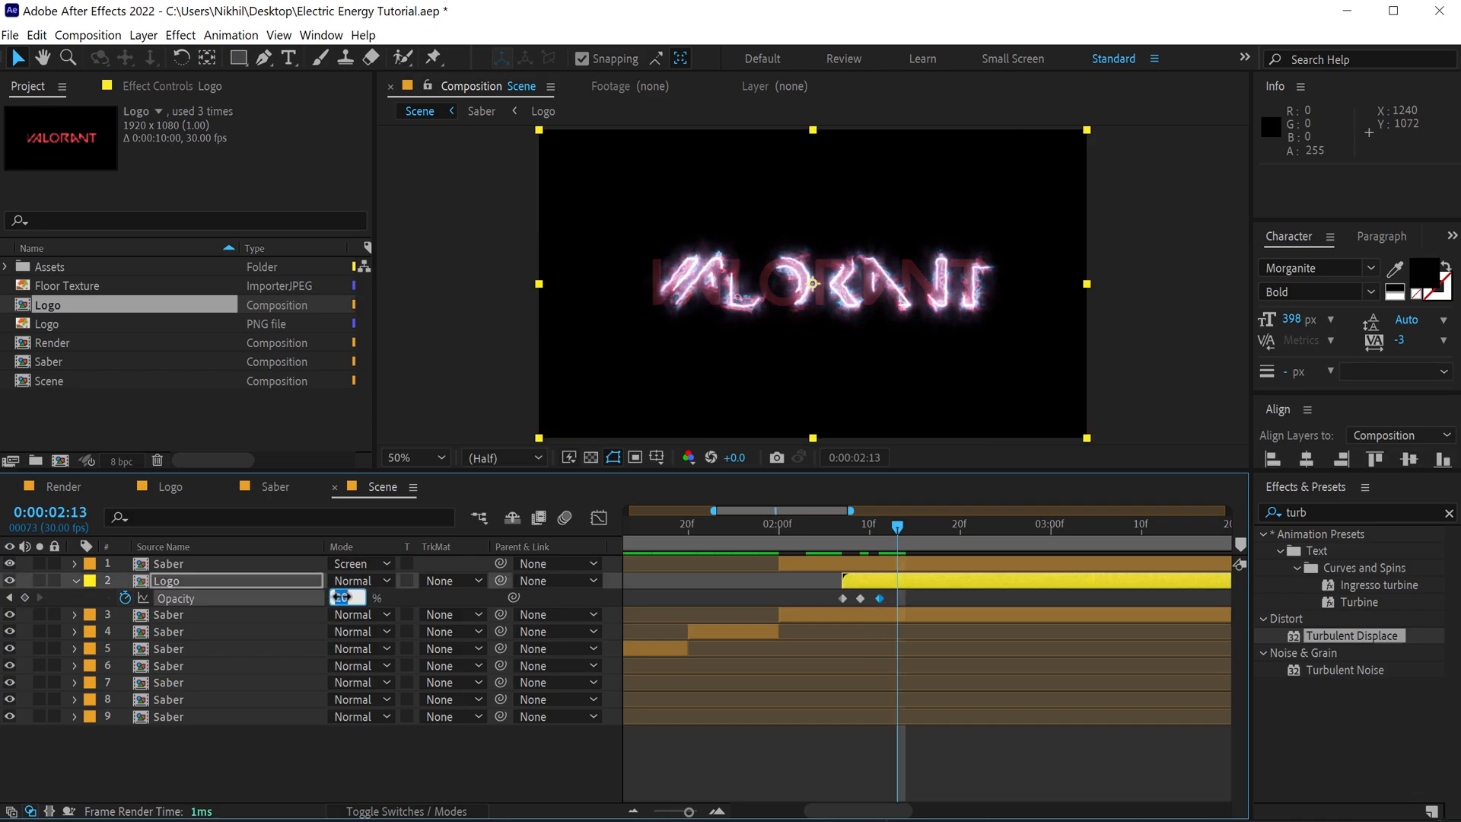
{"action": "type", "text": "73"}
{"action": "key", "text": "Return"}
- Keyframe the Logo layer's Opacity at 30% at 0:00:02:15 and 100% at 0:00:02:17
{"action": "key", "text": "Page_Down"}
{"action": "key", "text": "Page_Down"}
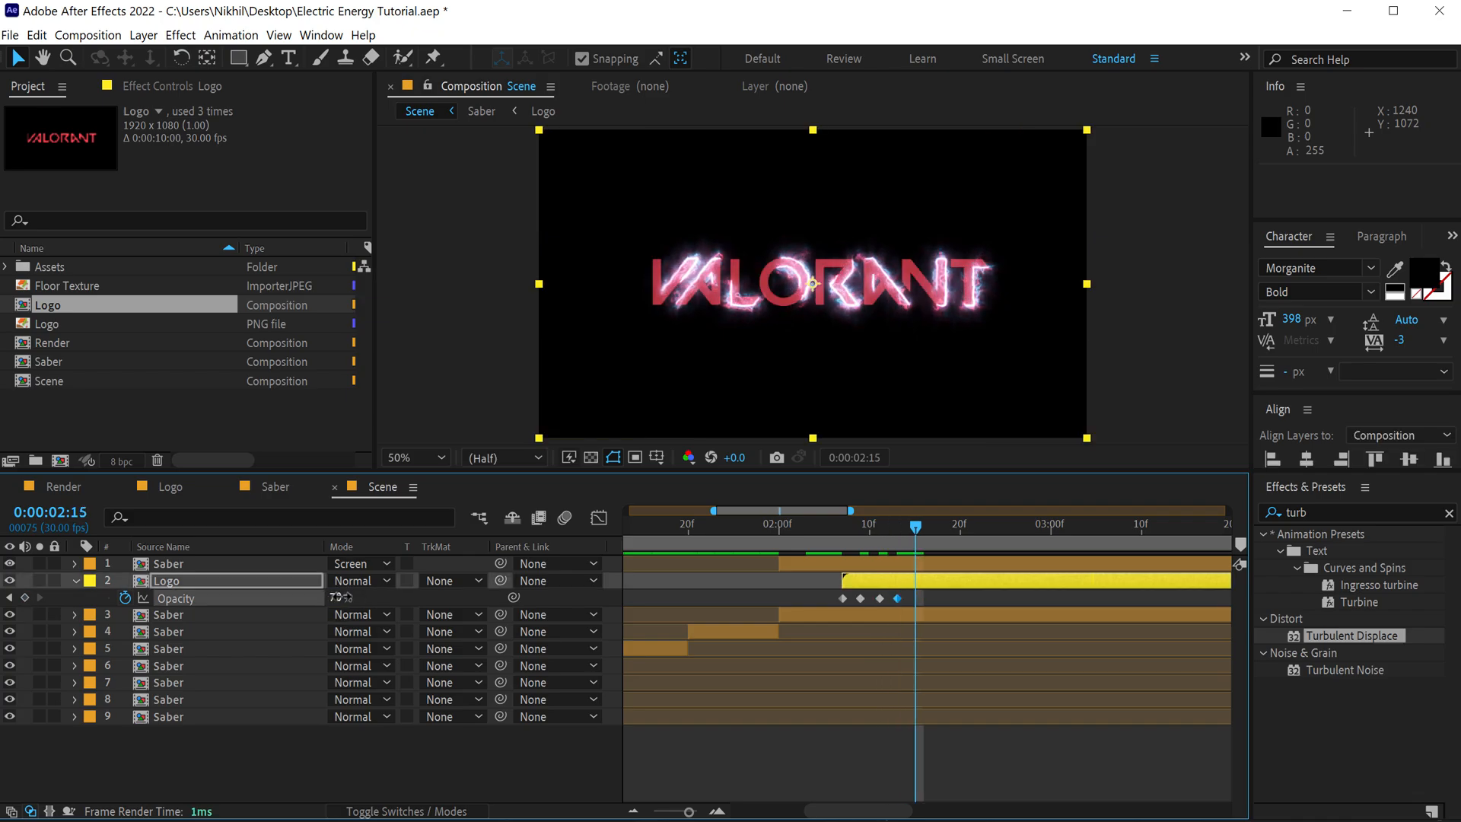
{"action": "left_click", "coordinate": [335, 598]}
{"action": "type", "text": "20"}
{"action": "key", "text": "Return"}
{"action": "key", "text": "Page_Down"}
{"action": "key", "text": "Page_Down"}
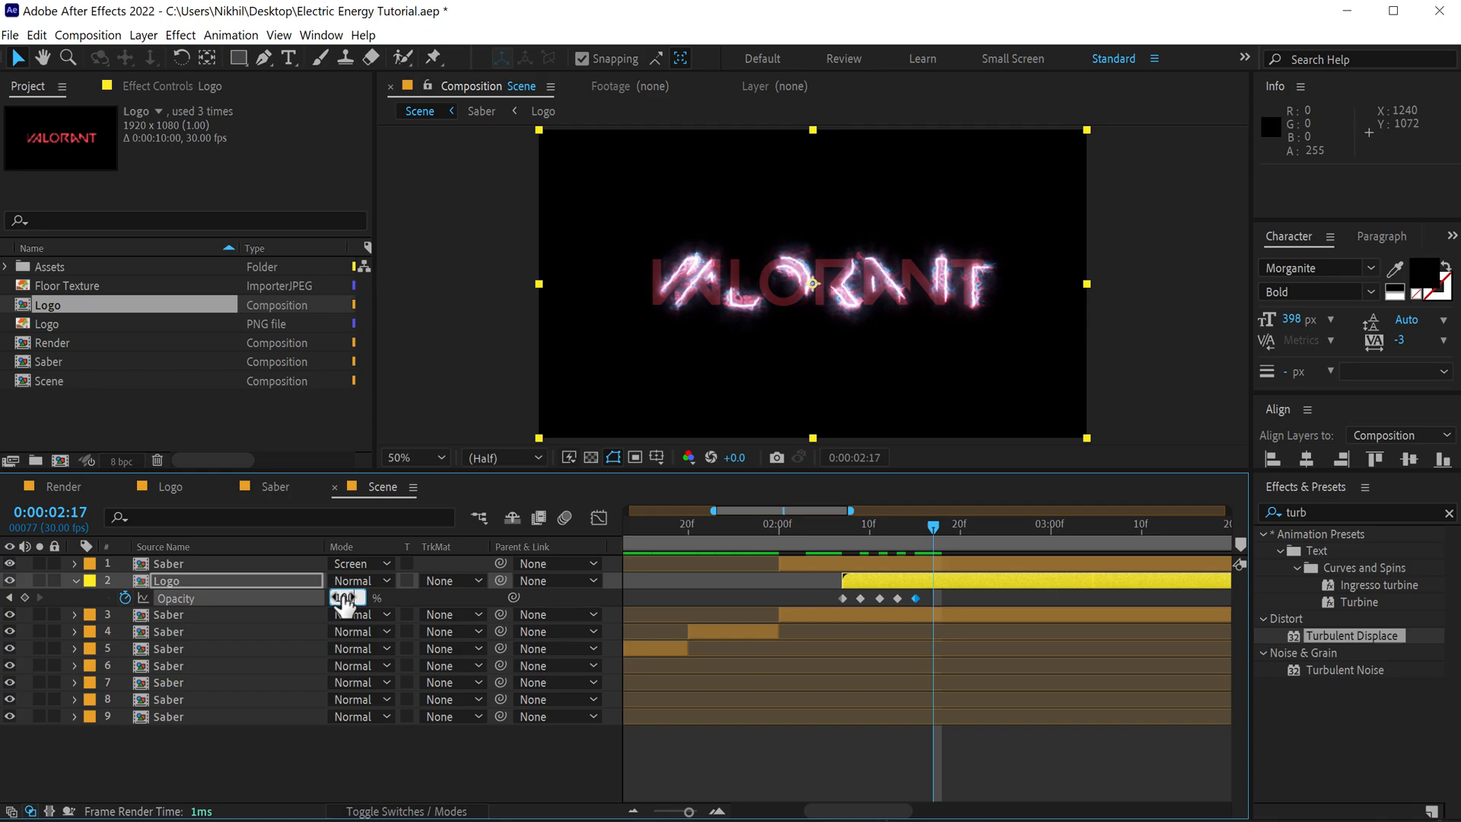
{"action": "key", "text": "Return"}
- Keyframe the Logo layer's Opacity at 40% at 0:00:02:19 and 100% at 0:00:02:21
{"action": "key", "text": "Page_Down"}
{"action": "key", "text": "Page_Down"}
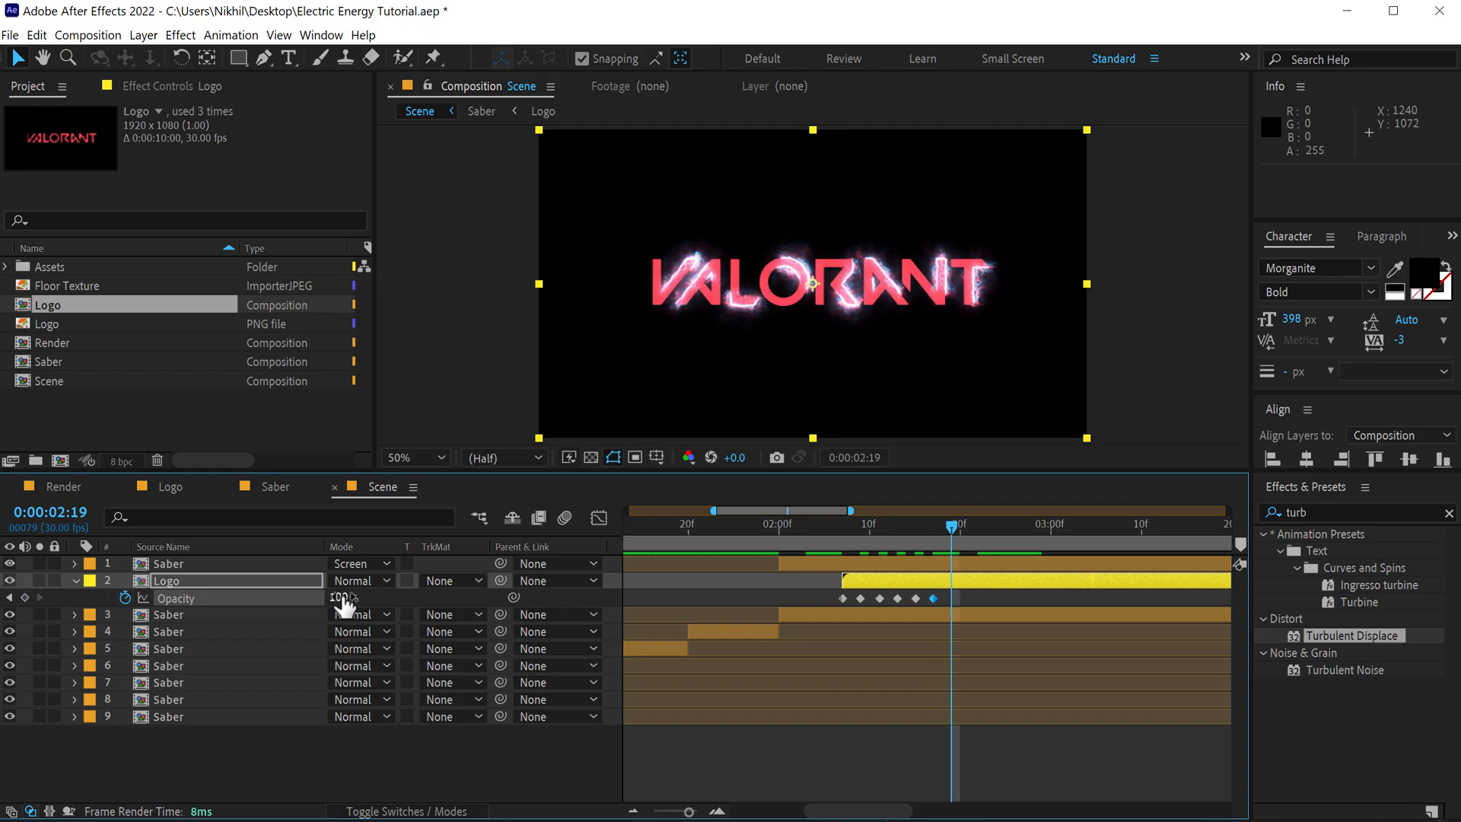
{"action": "left_click", "coordinate": [342, 598]}
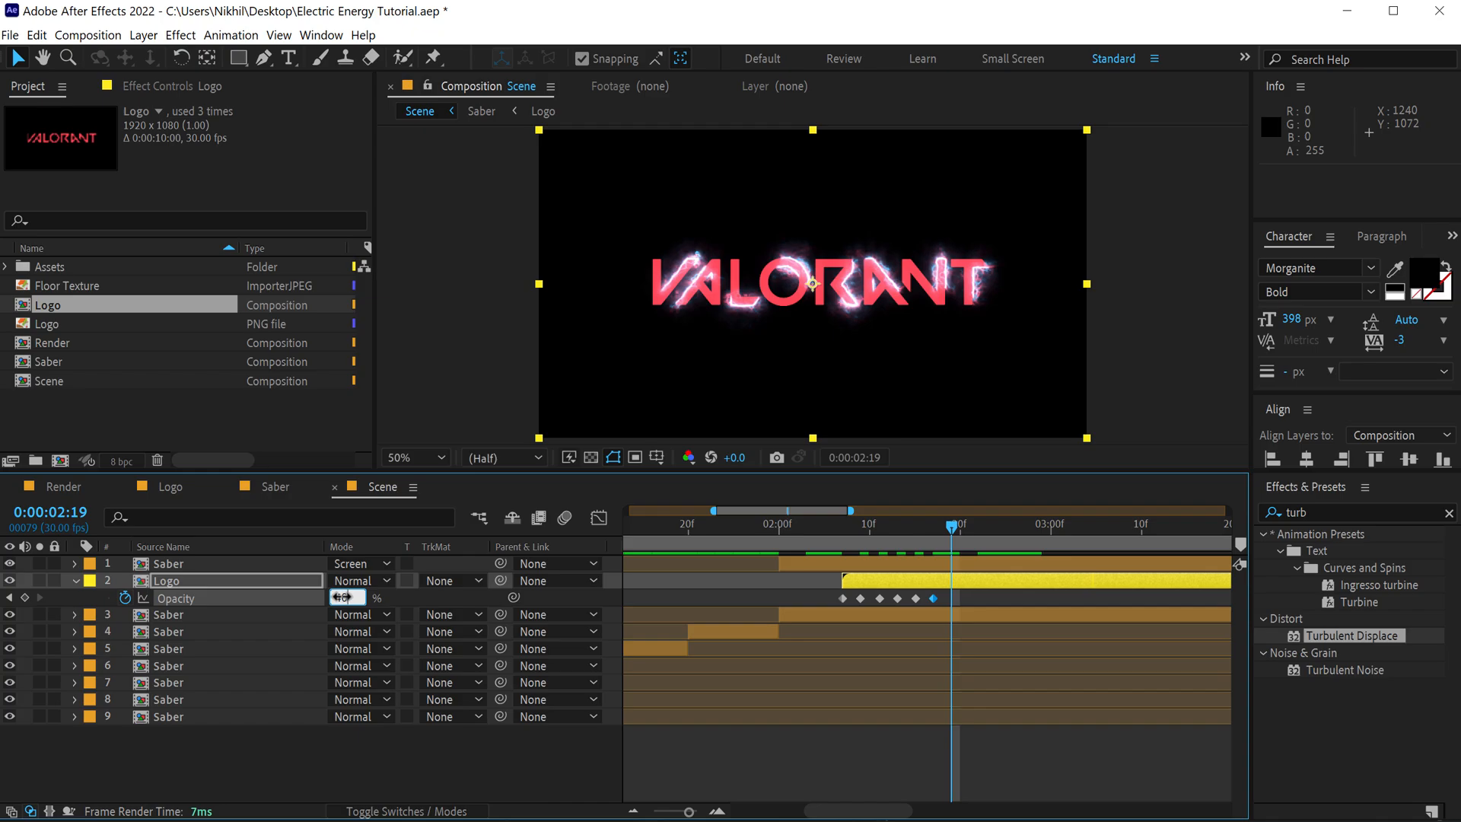
{"action": "key", "text": "Return"}
{"action": "key", "text": "Page_Down"}
{"action": "key", "text": "Page_Down"}
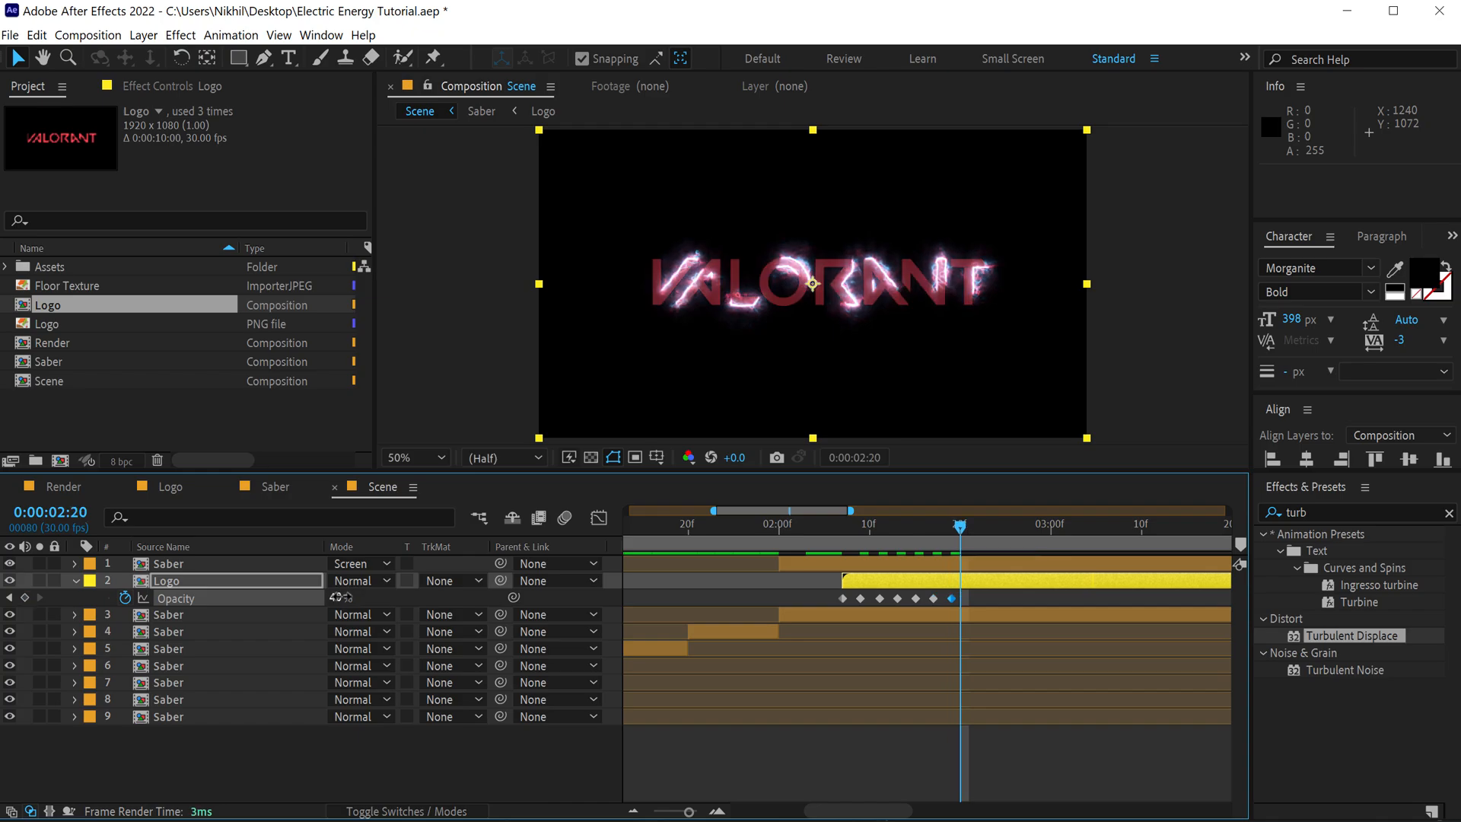
{"action": "left_click_drag", "start_coordinate": [341, 597], "coordinate": [591, 595]}
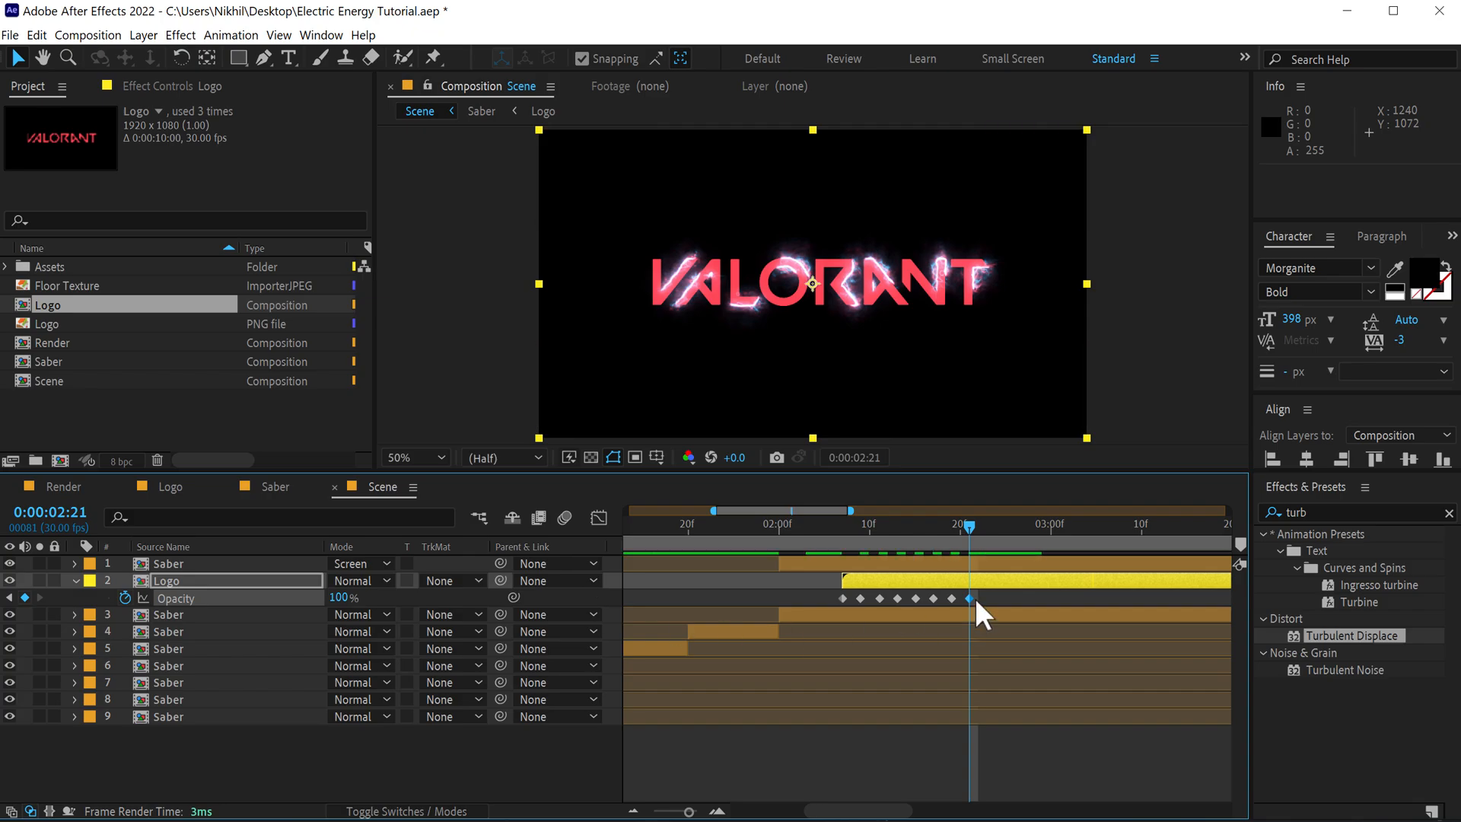
- Convert all of the Logo layer's Opacity keyframes to hold keyframes and preview the flicker
{"action": "left_click_drag", "start_coordinate": [982, 598], "coordinate": [815, 595]}
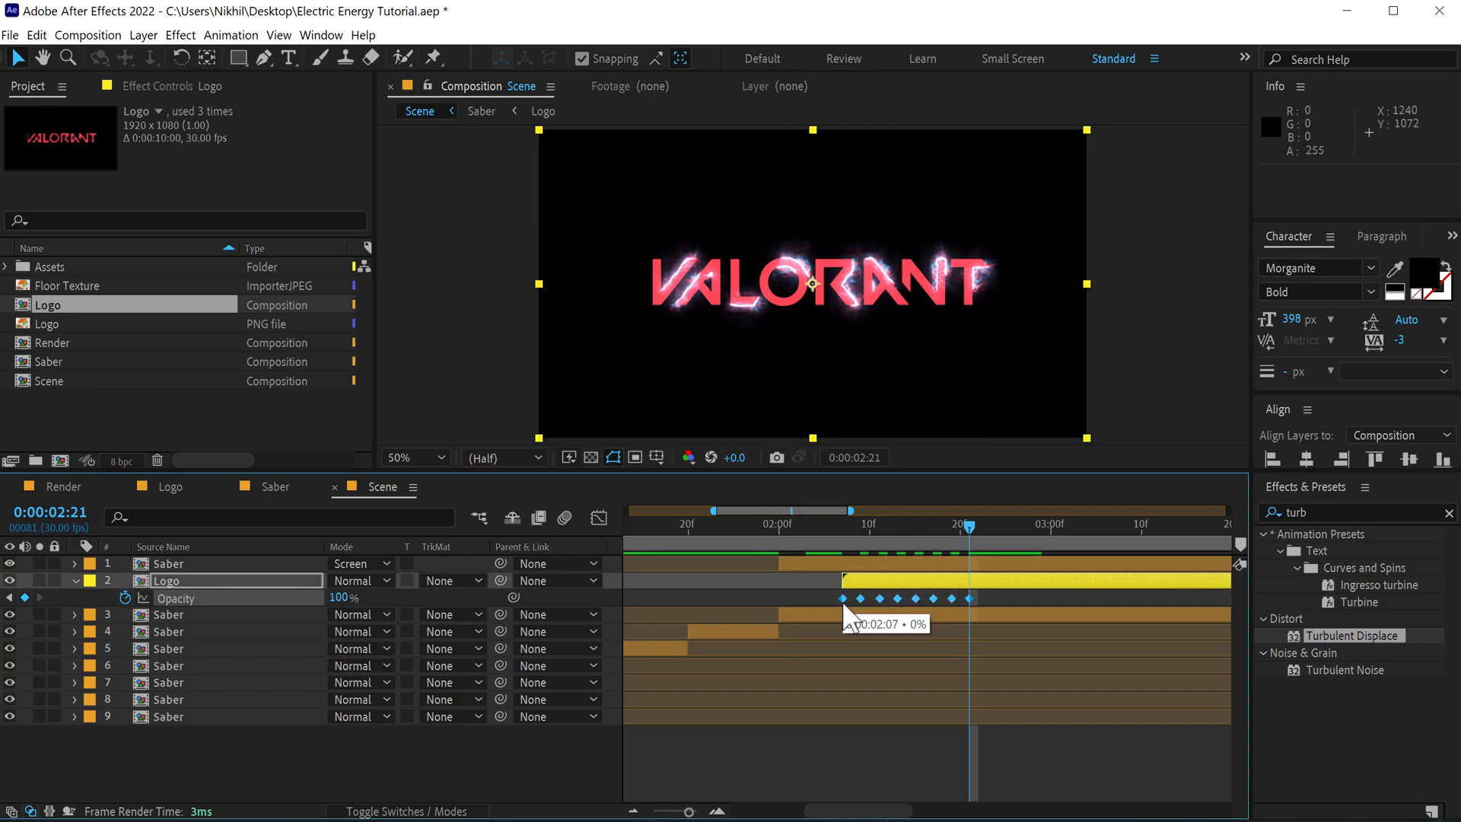
{"action": "left_click", "coordinate": [843, 599], "text": "ctrl+alt"}
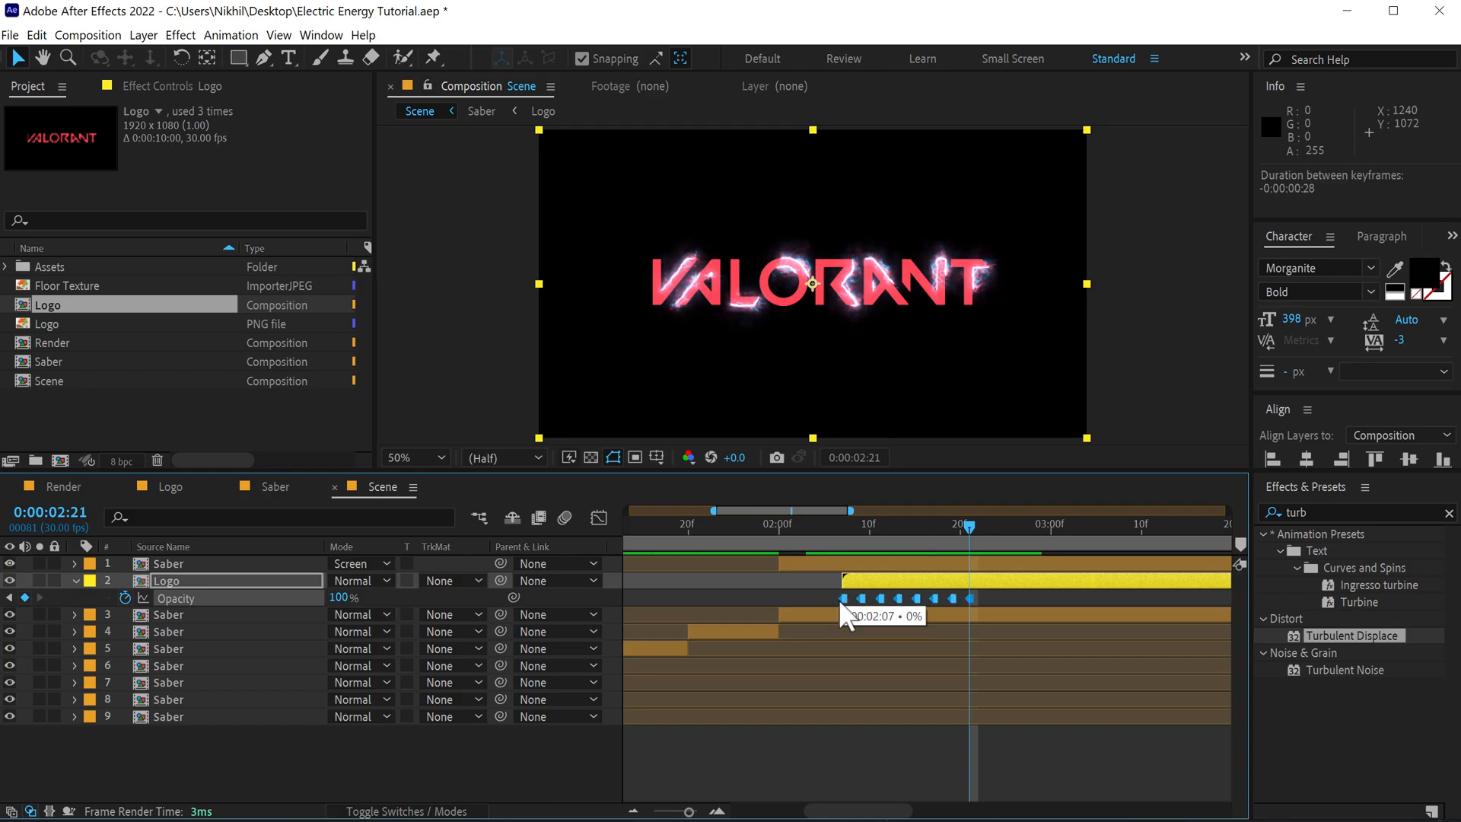
{"action": "left_click", "coordinate": [841, 531]}
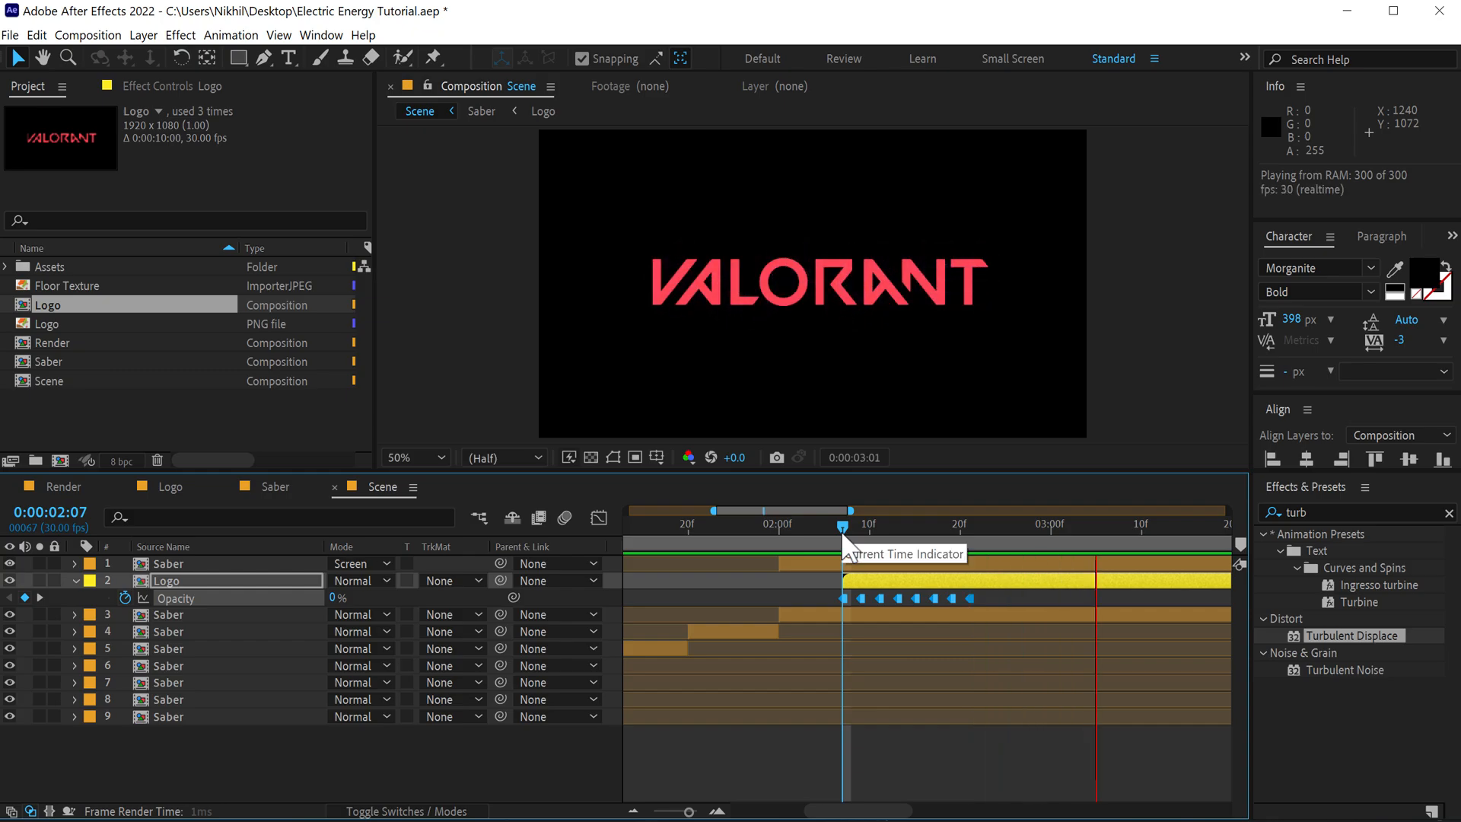
{"action": "key", "text": "space"}
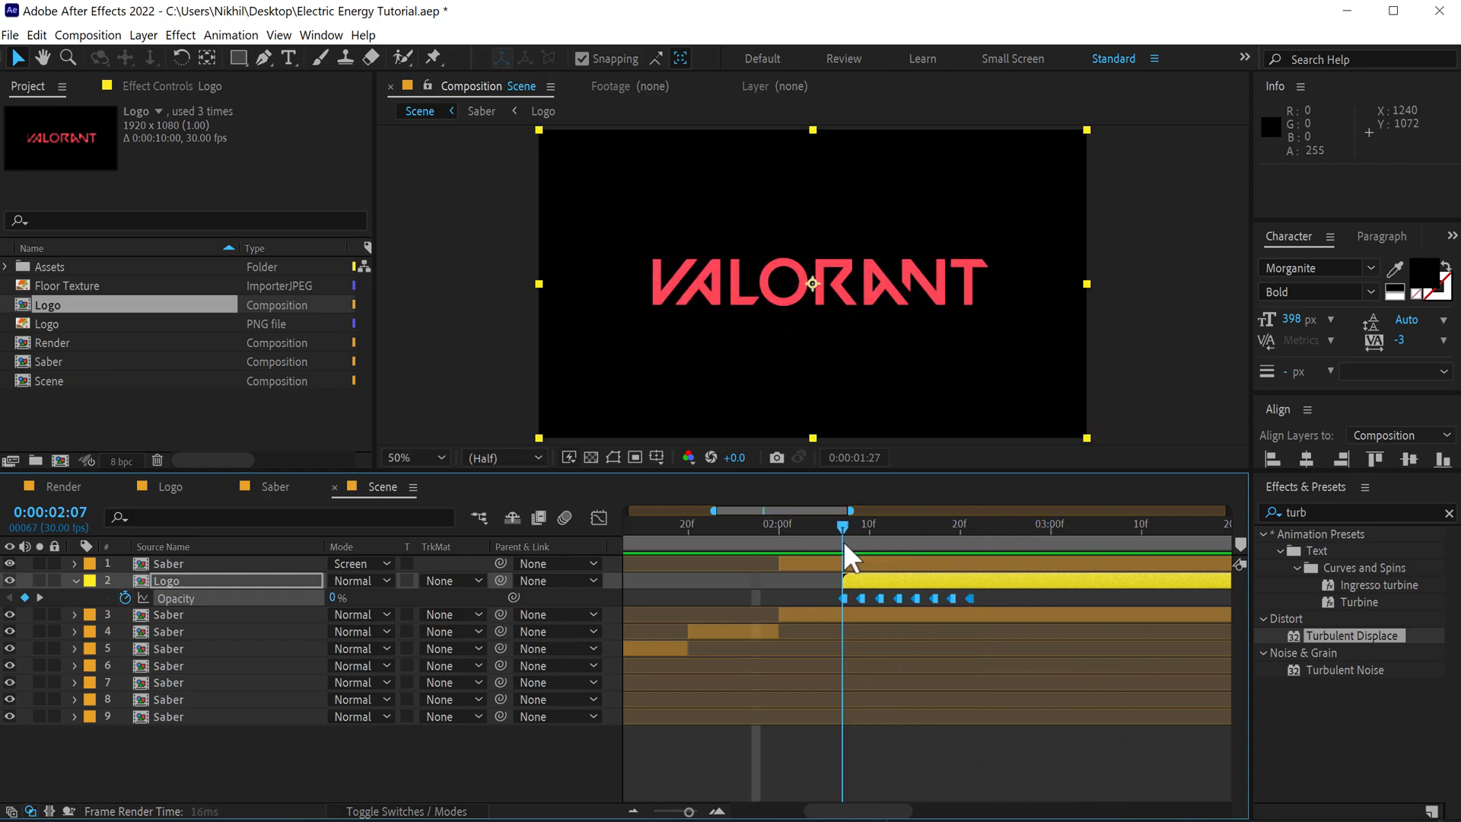
- Keyframe the Opacity of the Saber layers directly above and below Logo from 100% at 0:00:02:09 to 0% at 0:00:02:26
{"action": "left_click_drag", "start_coordinate": [843, 540], "coordinate": [859, 542]}
{"action": "left_click", "coordinate": [814, 561]}
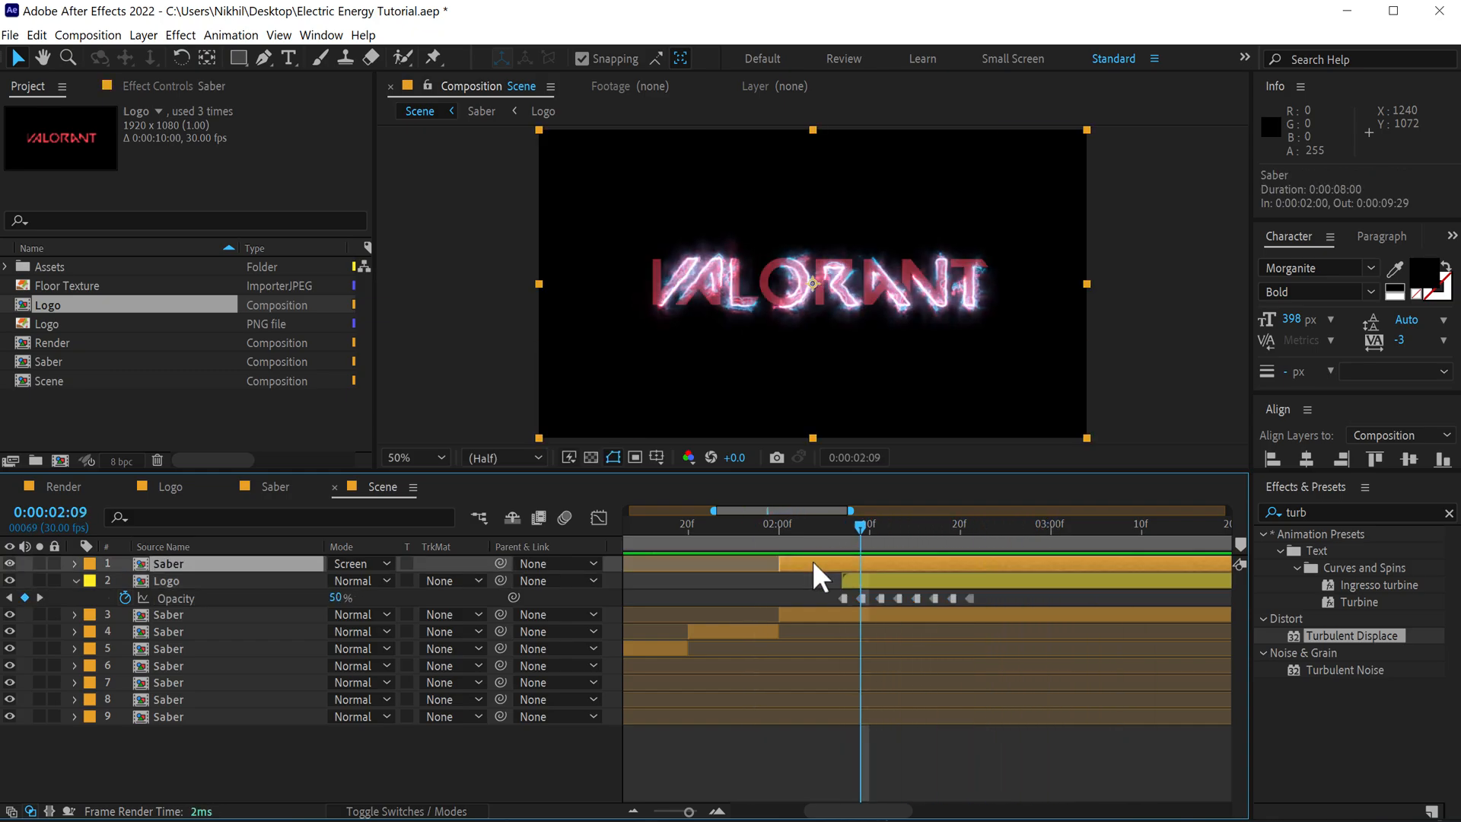
{"action": "left_click", "coordinate": [825, 613], "text": "shift"}
{"action": "left_click", "coordinate": [793, 756]}
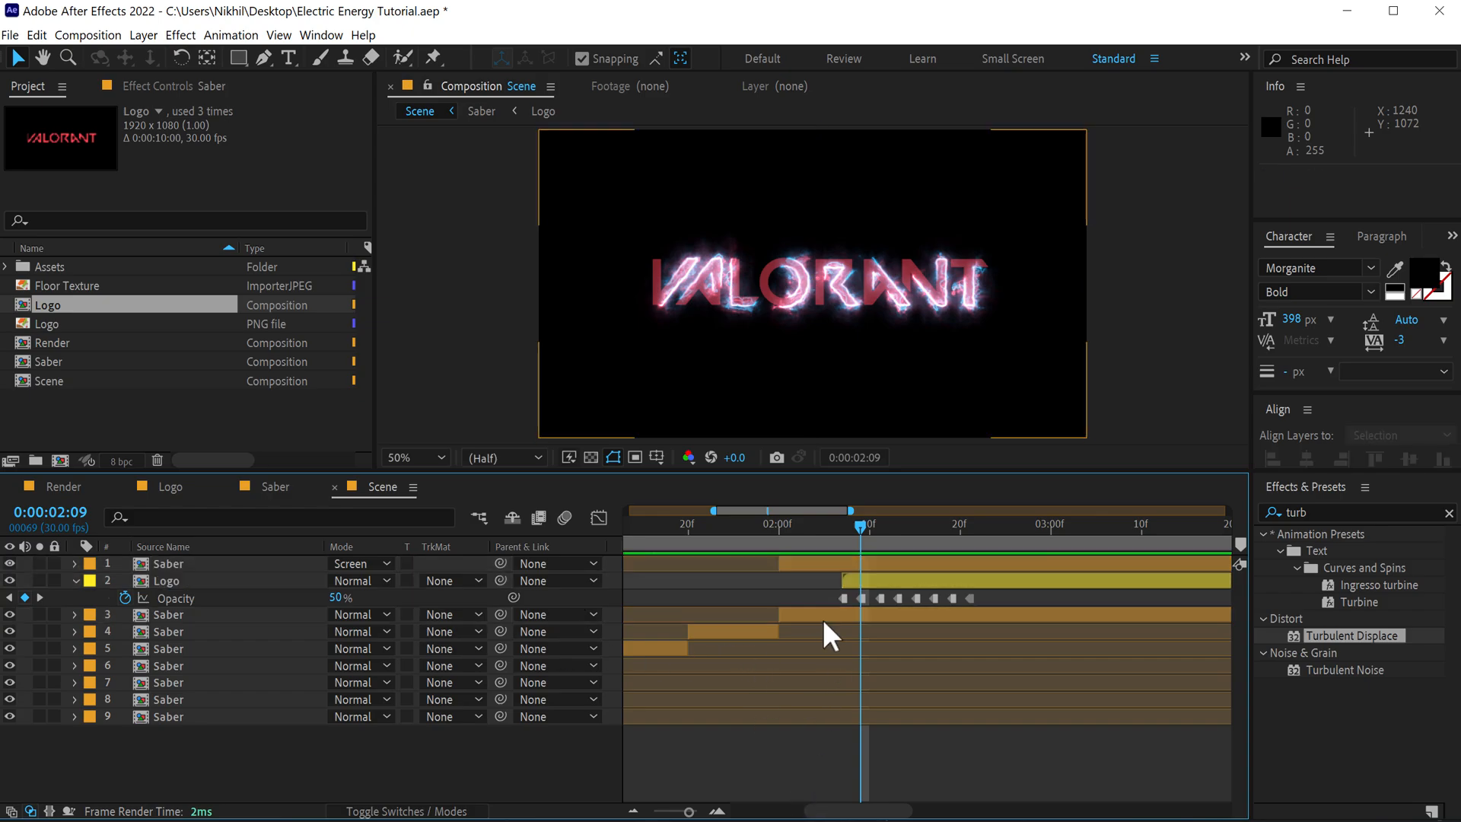
{"action": "left_click", "coordinate": [818, 611]}
{"action": "left_click", "coordinate": [812, 560], "text": "shift"}
{"action": "key", "text": "alt+shift+t"}
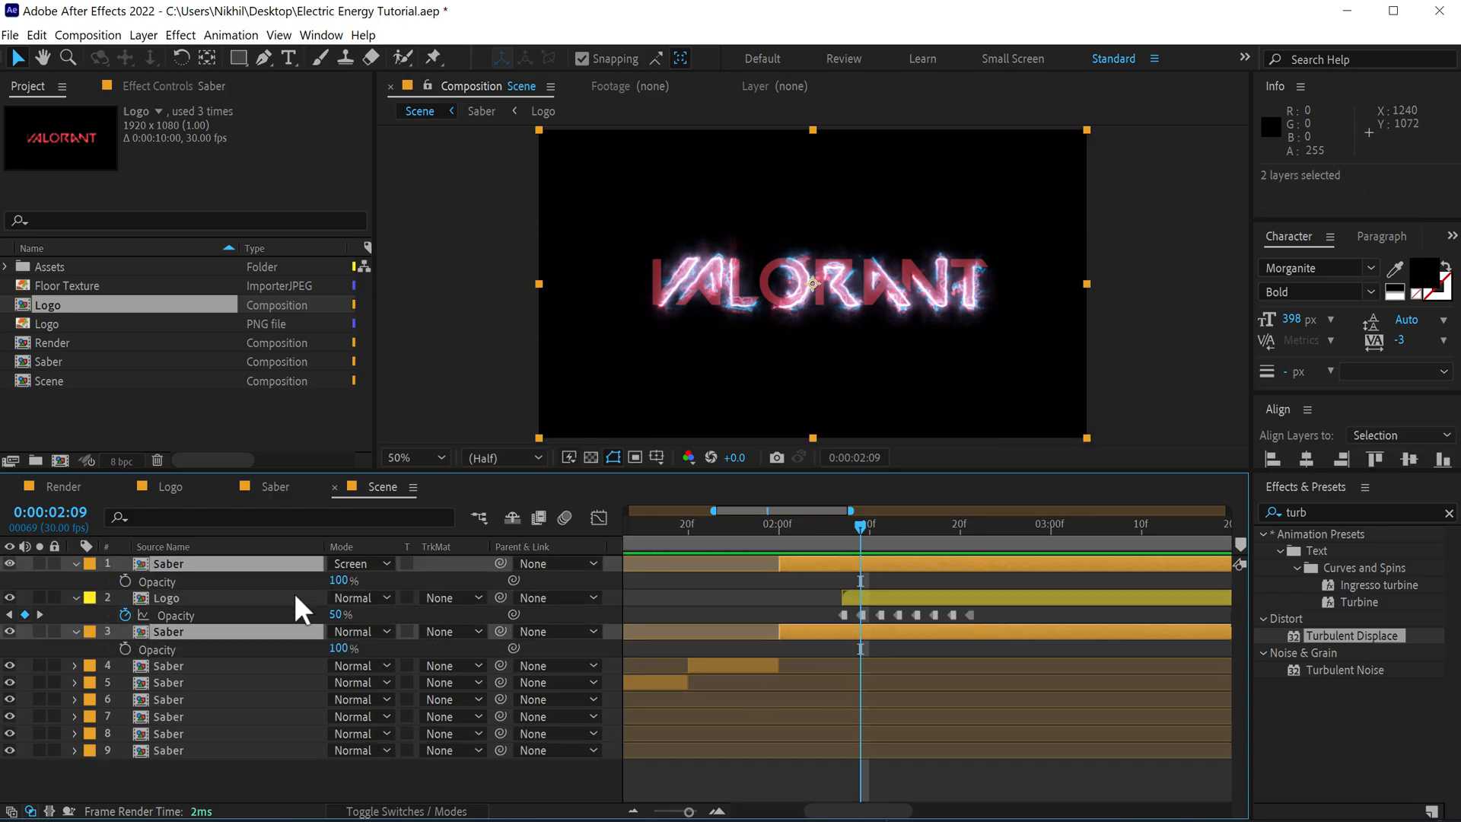
{"action": "left_click_drag", "start_coordinate": [874, 538], "coordinate": [1014, 545]}
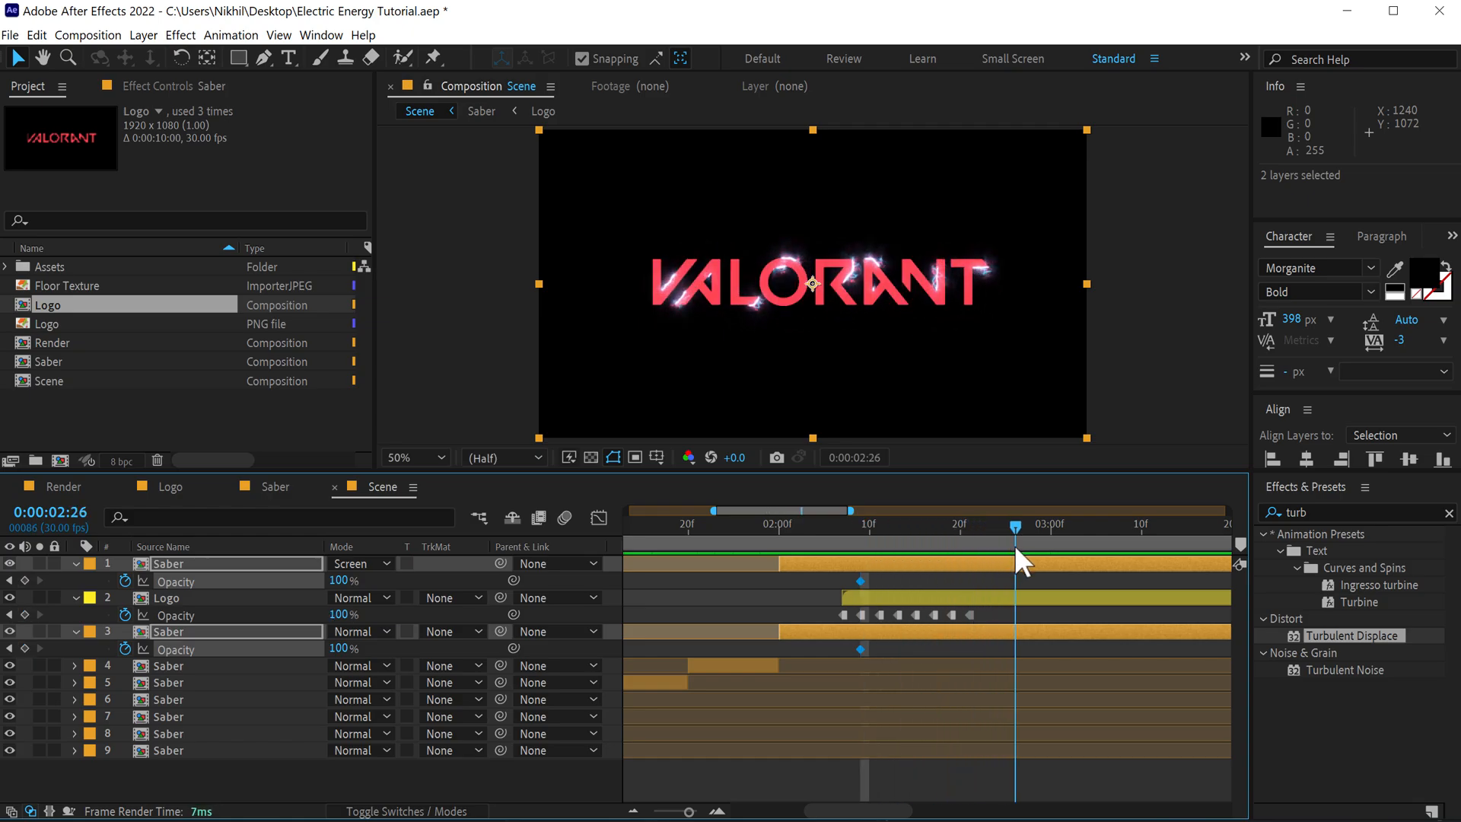
{"action": "key", "text": "F2"}
{"action": "left_click_drag", "start_coordinate": [339, 580], "coordinate": [283, 651]}
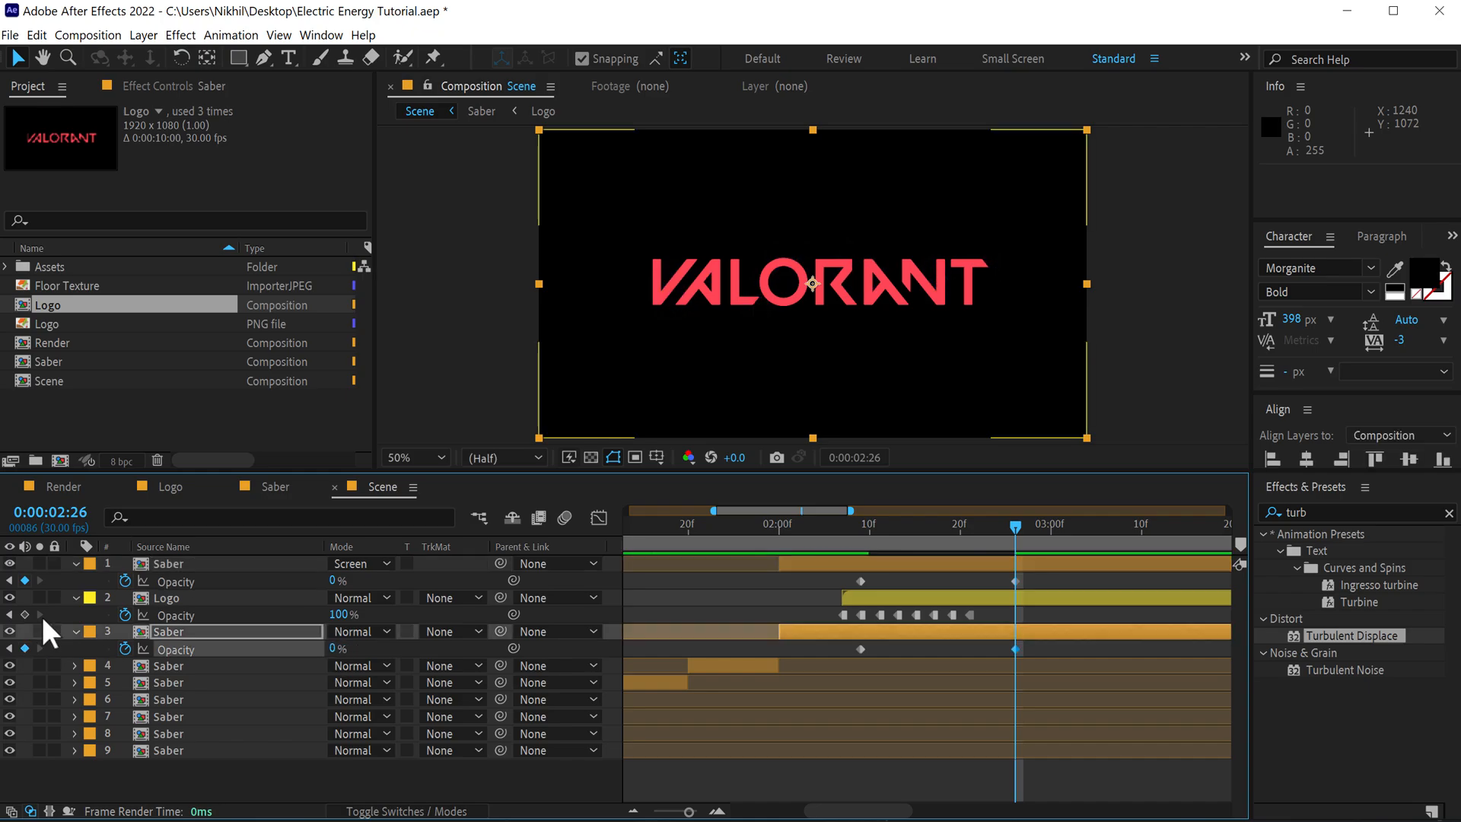
- Scrub through the logo reveal, undo the trial keyframe movement and restore the Saber layers' Opacity fade
{"action": "left_click_drag", "start_coordinate": [851, 525], "coordinate": [1050, 574]}
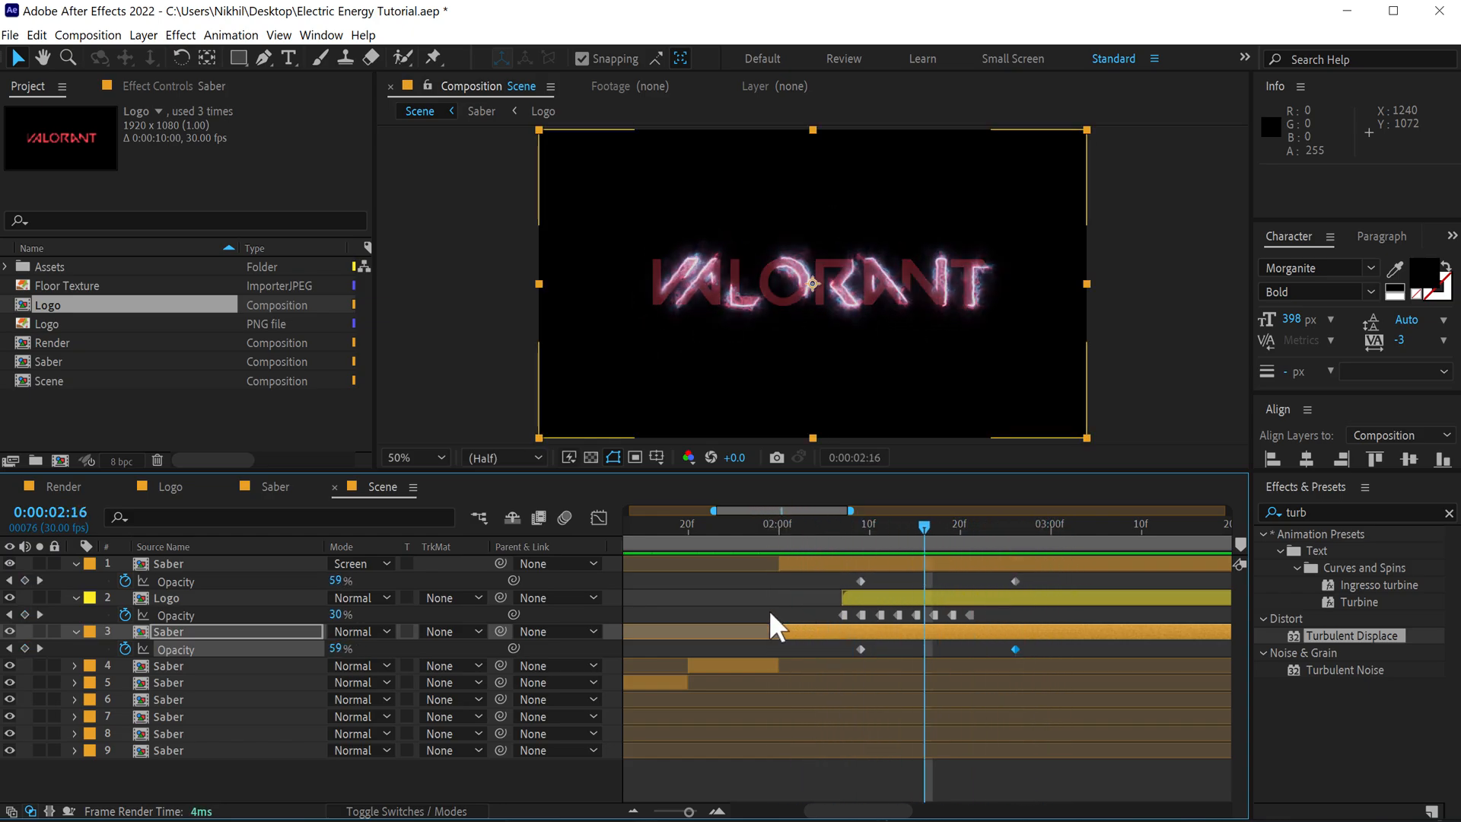
{"action": "key", "text": "ctrl+shift+z"}
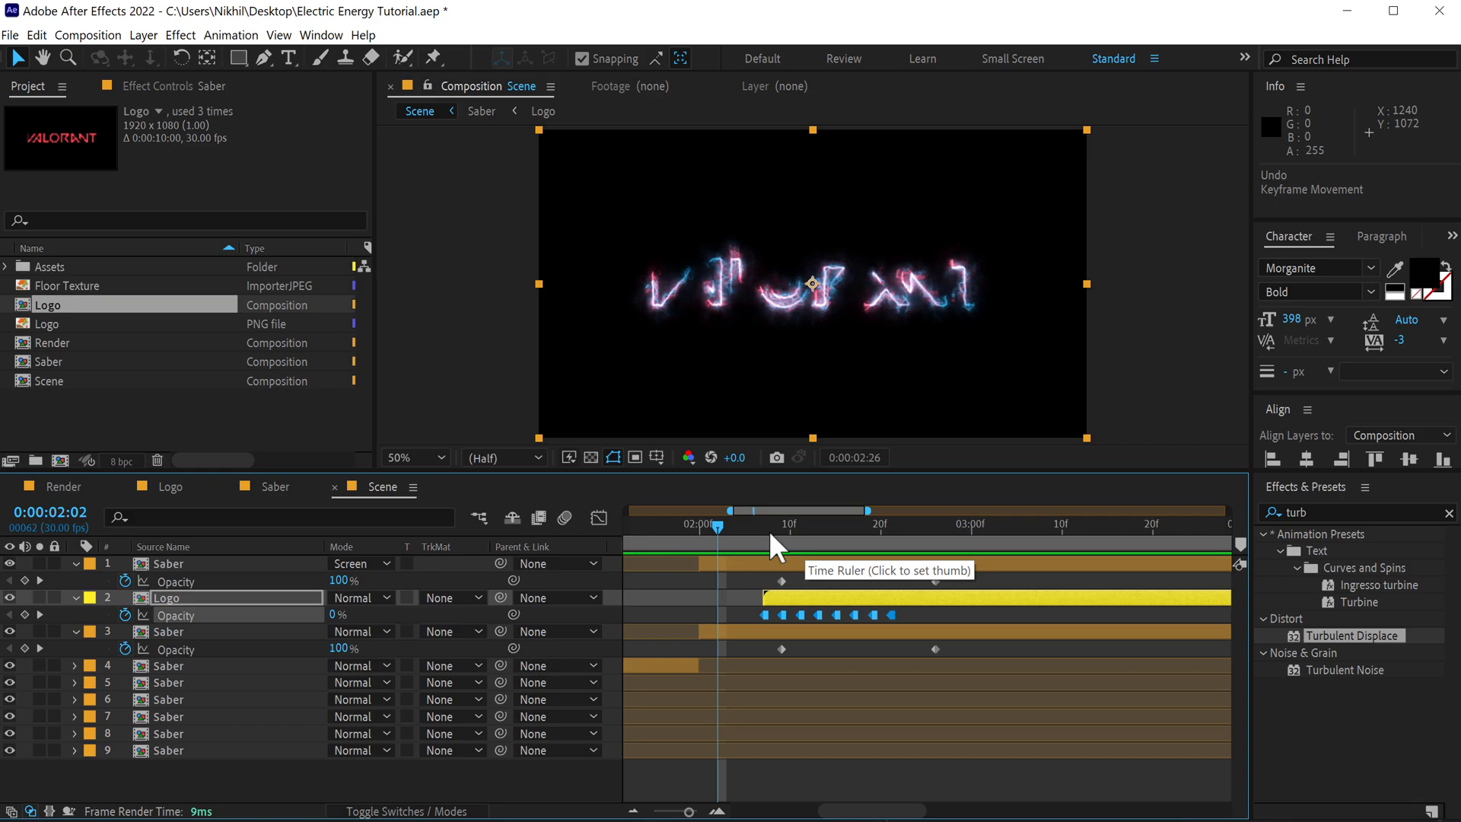
{"action": "key", "text": "ctrl+shift+z"}
{"action": "key", "text": "ctrl+shift+z"}
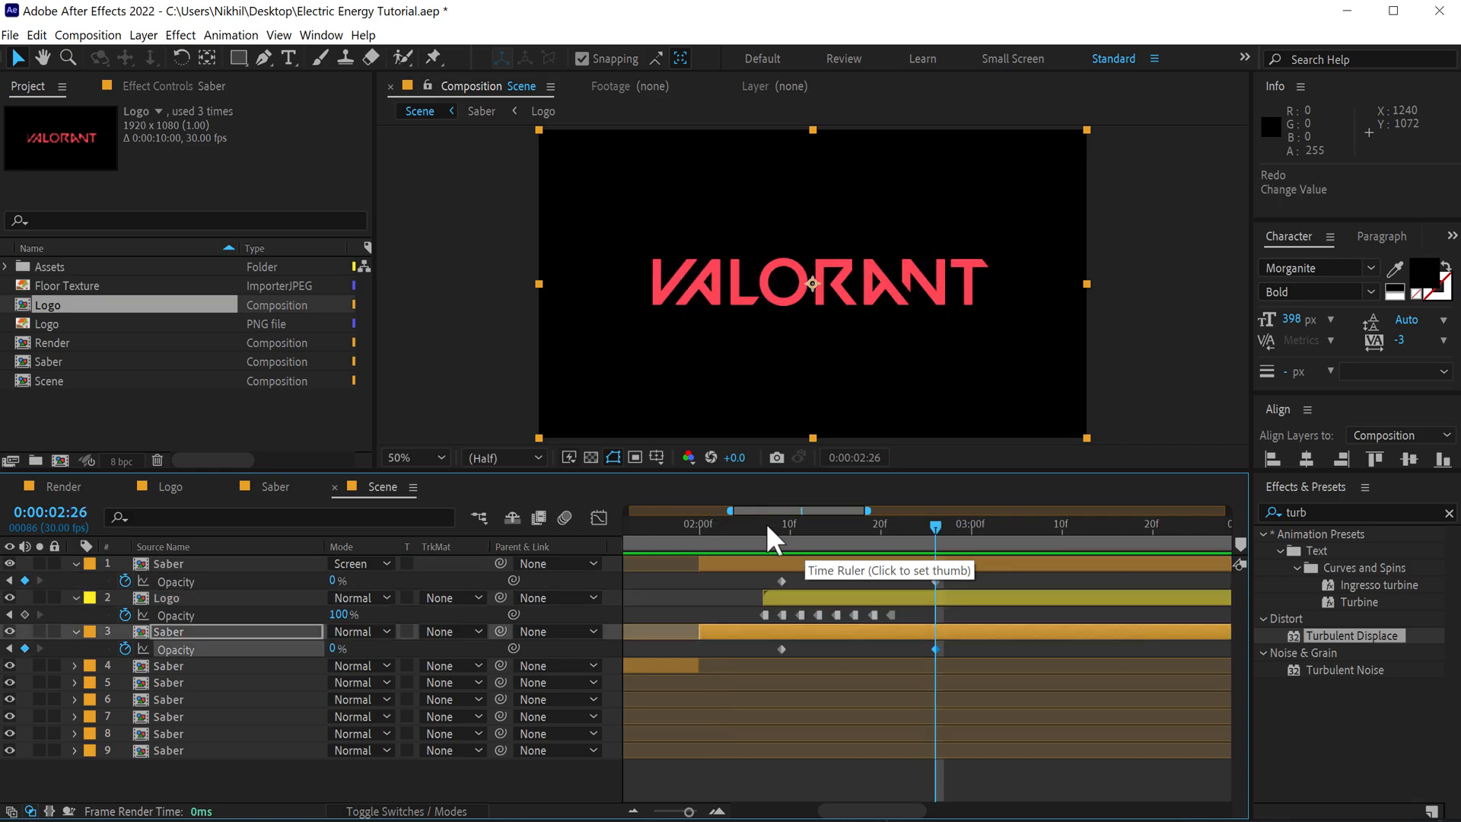
- Compress the Logo layer's Opacity keyframes proportionally to run from 0:00:02:07 to about 0:00:02:19, and preview the reveal
{"action": "left_click", "coordinate": [766, 523]}
{"action": "scroll", "coordinate": [843, 608], "scroll_direction": "up", "scroll_amount": 1}
{"action": "left_click_drag", "start_coordinate": [982, 621], "coordinate": [637, 618]}
{"action": "left_click_drag", "start_coordinate": [936, 614], "coordinate": [902, 618]}
{"action": "scroll", "coordinate": [865, 586], "scroll_direction": "down", "scroll_amount": 2}
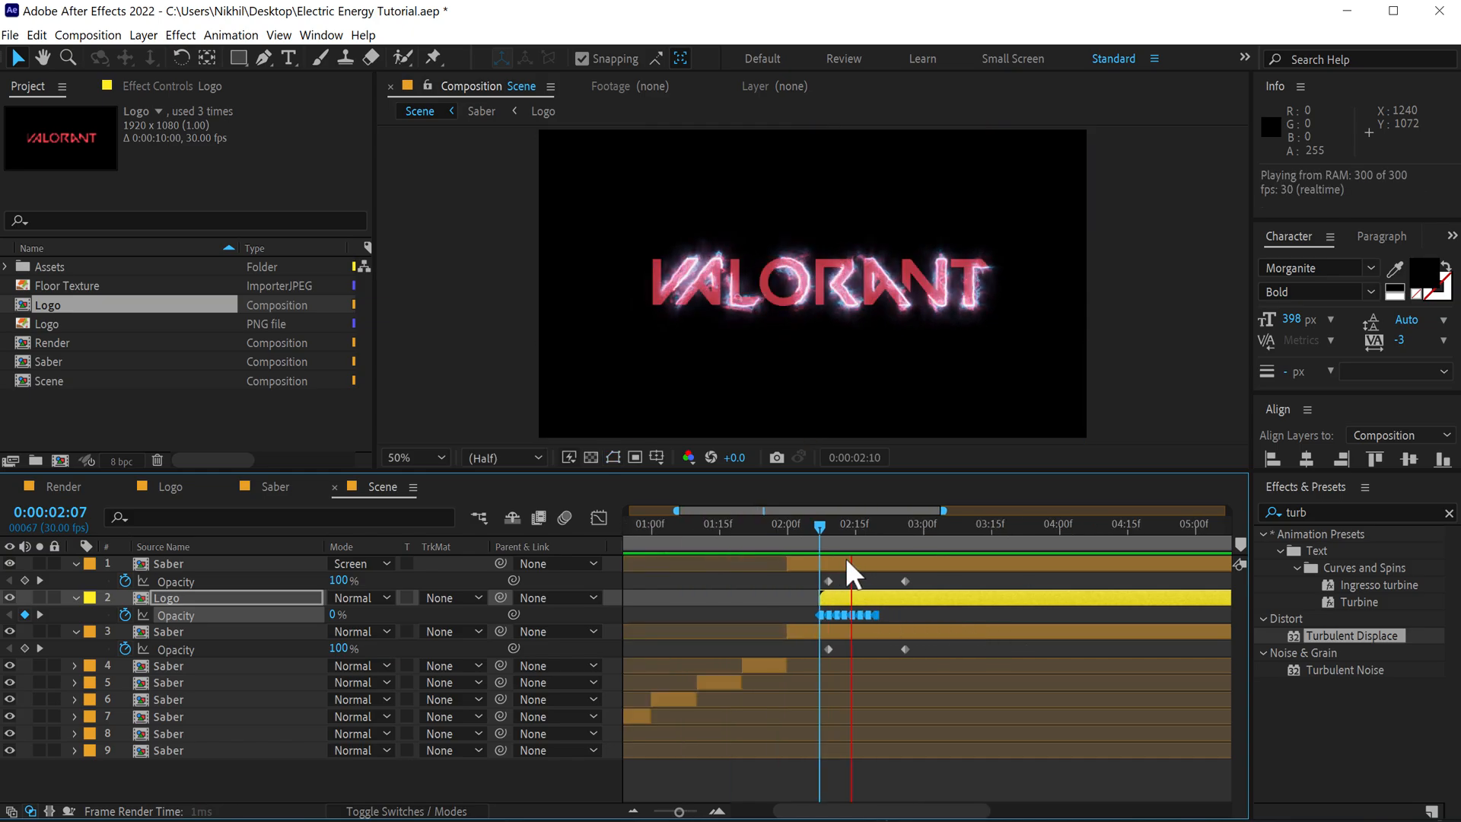
{"action": "left_click_drag", "start_coordinate": [838, 541], "coordinate": [1020, 548]}
- Collapse the keyframed properties of every layer in Scene and move the playhead back to 0:00:00:18
{"action": "left_click", "coordinate": [185, 773]}
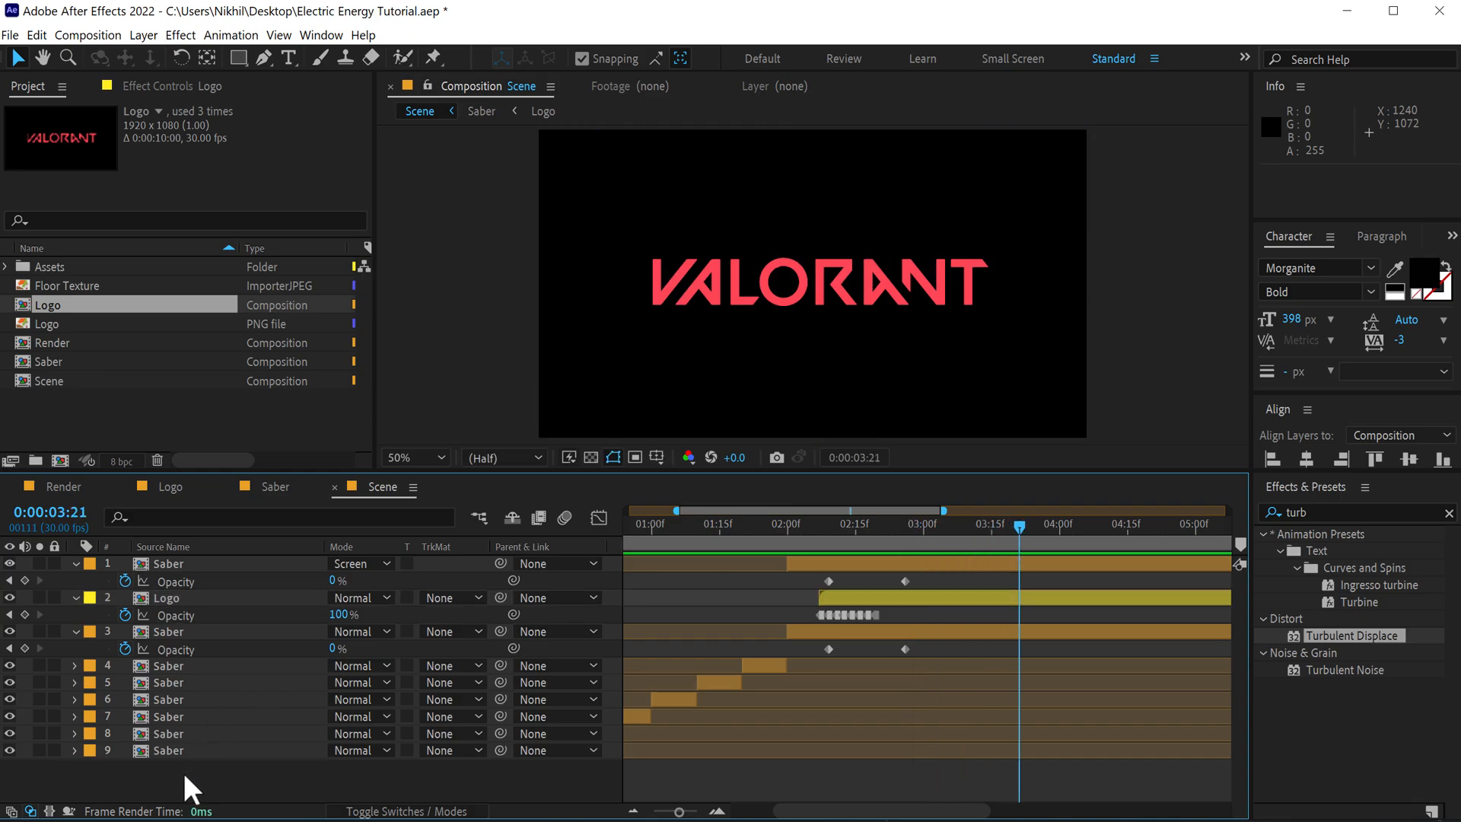
{"action": "key", "text": "ctrl+a"}
{"action": "key", "text": "u"}
{"action": "left_click", "coordinate": [188, 758]}
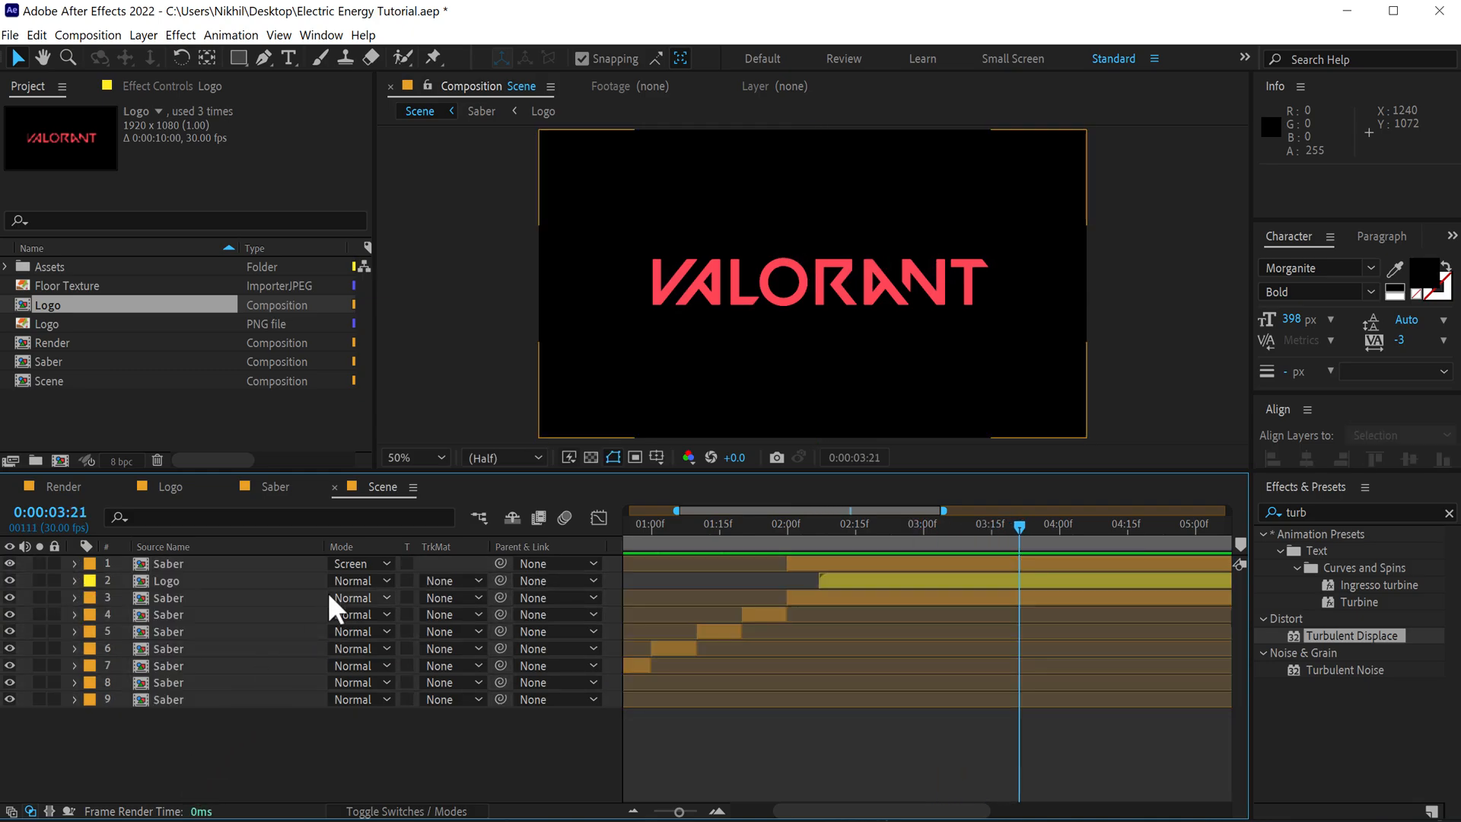
{"action": "left_click_drag", "start_coordinate": [826, 813], "coordinate": [782, 812]}
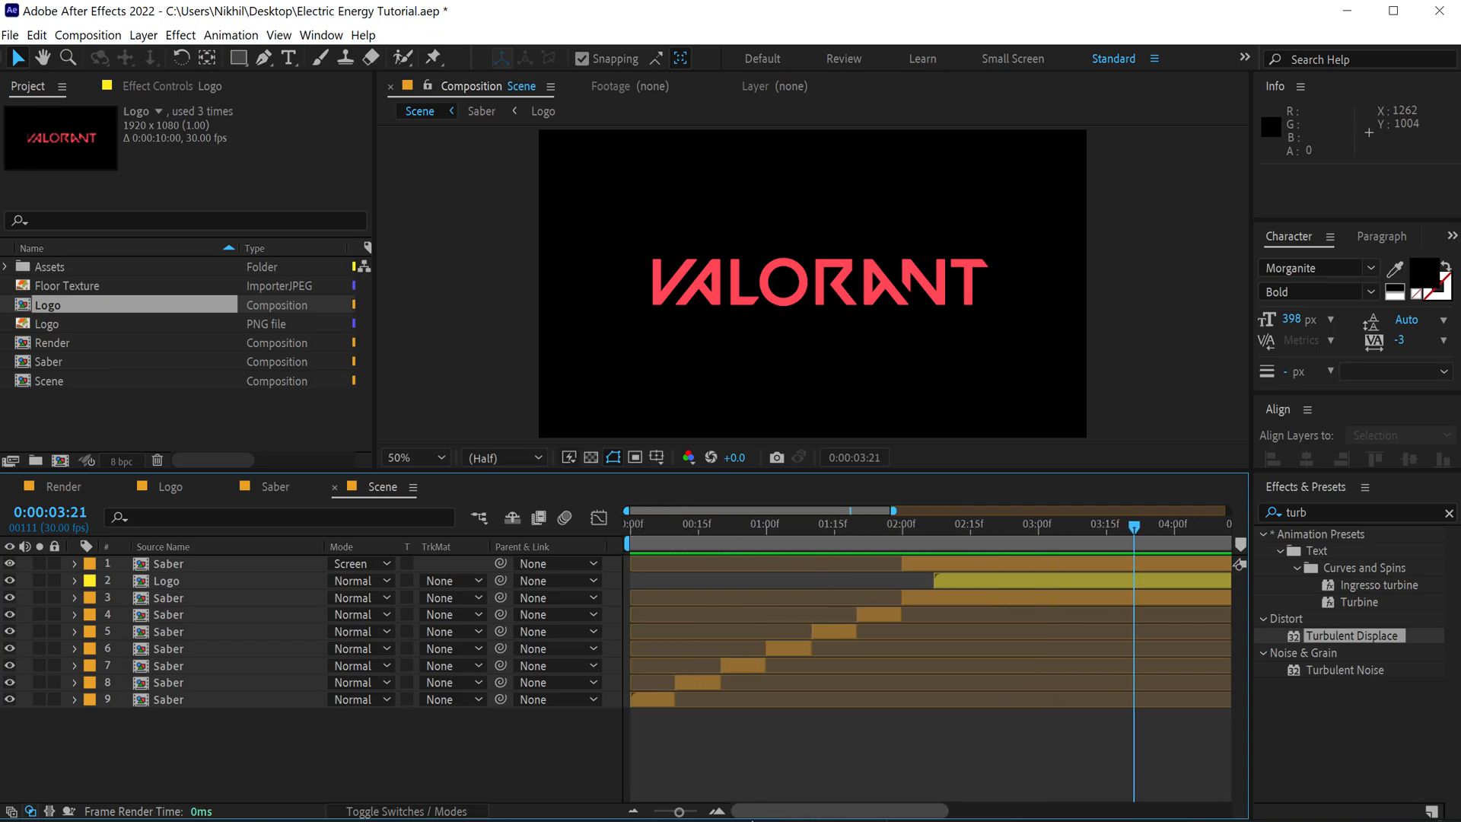
{"action": "left_click_drag", "start_coordinate": [680, 526], "coordinate": [714, 527]}
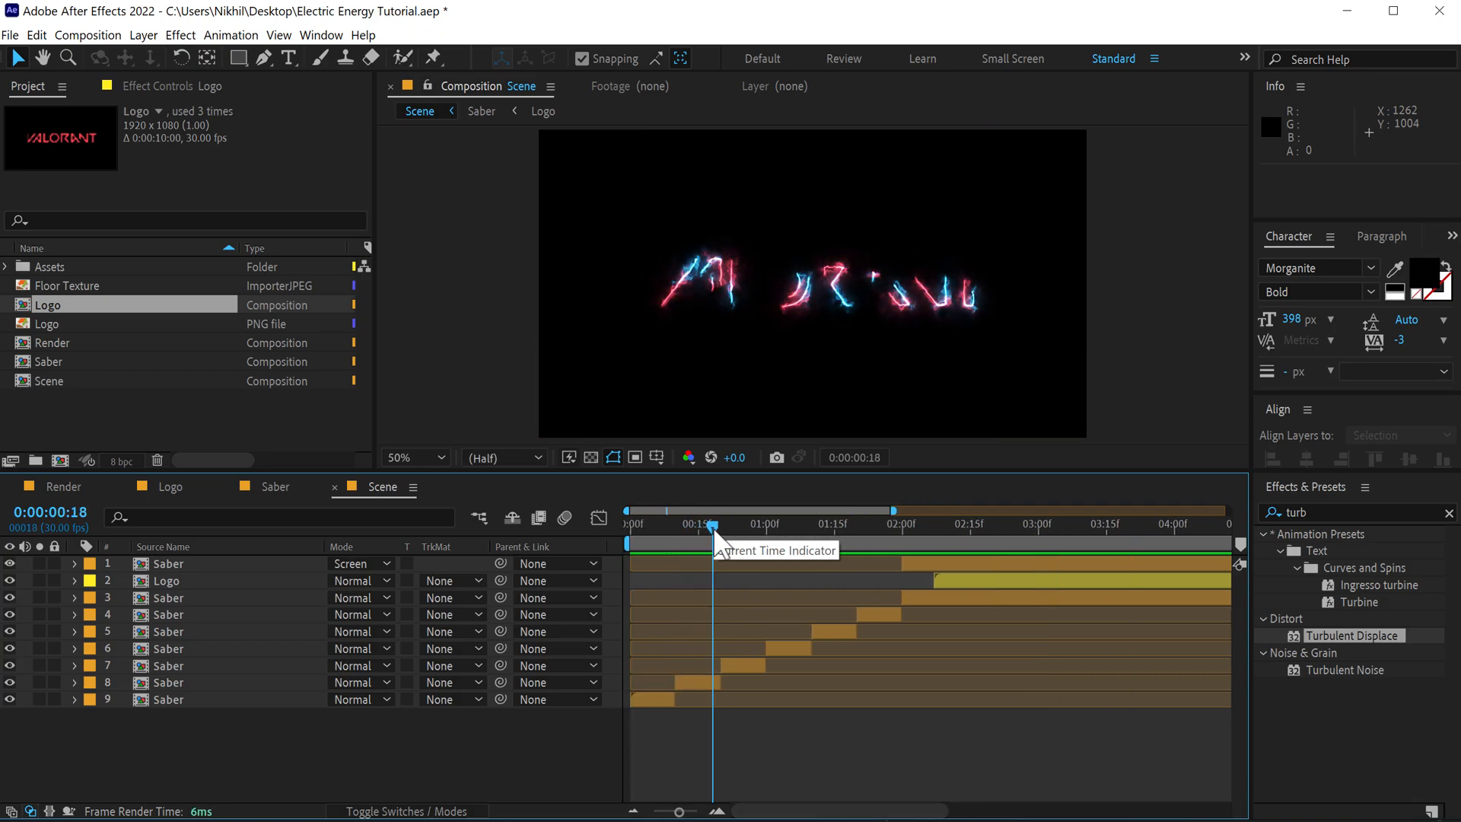
- Open the Thor_Lightning_Human_Arcs.mov clip from the Assets folder and play it
{"action": "left_click", "coordinate": [7, 267]}
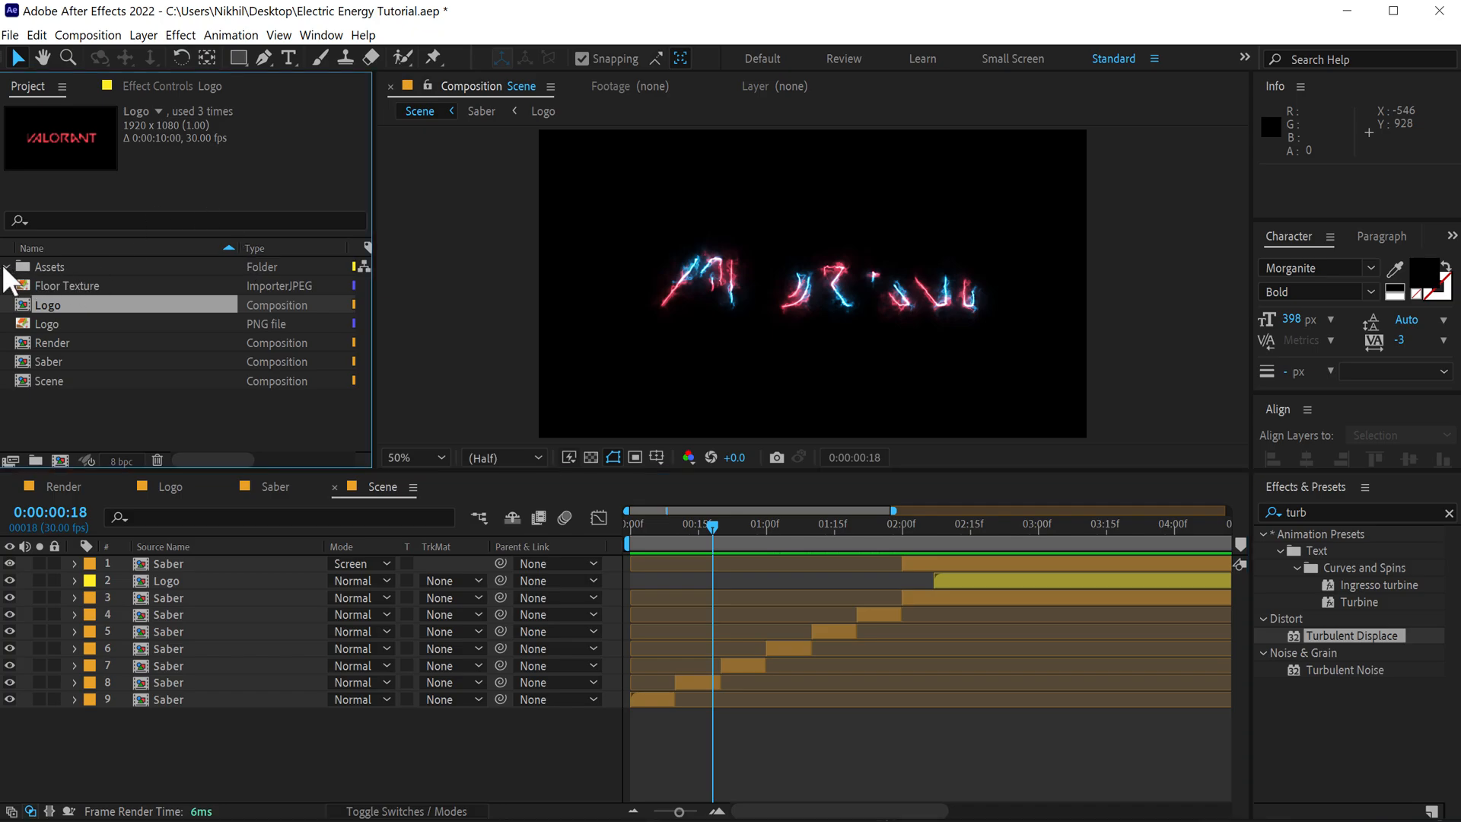
{"action": "double_click", "coordinate": [196, 284]}
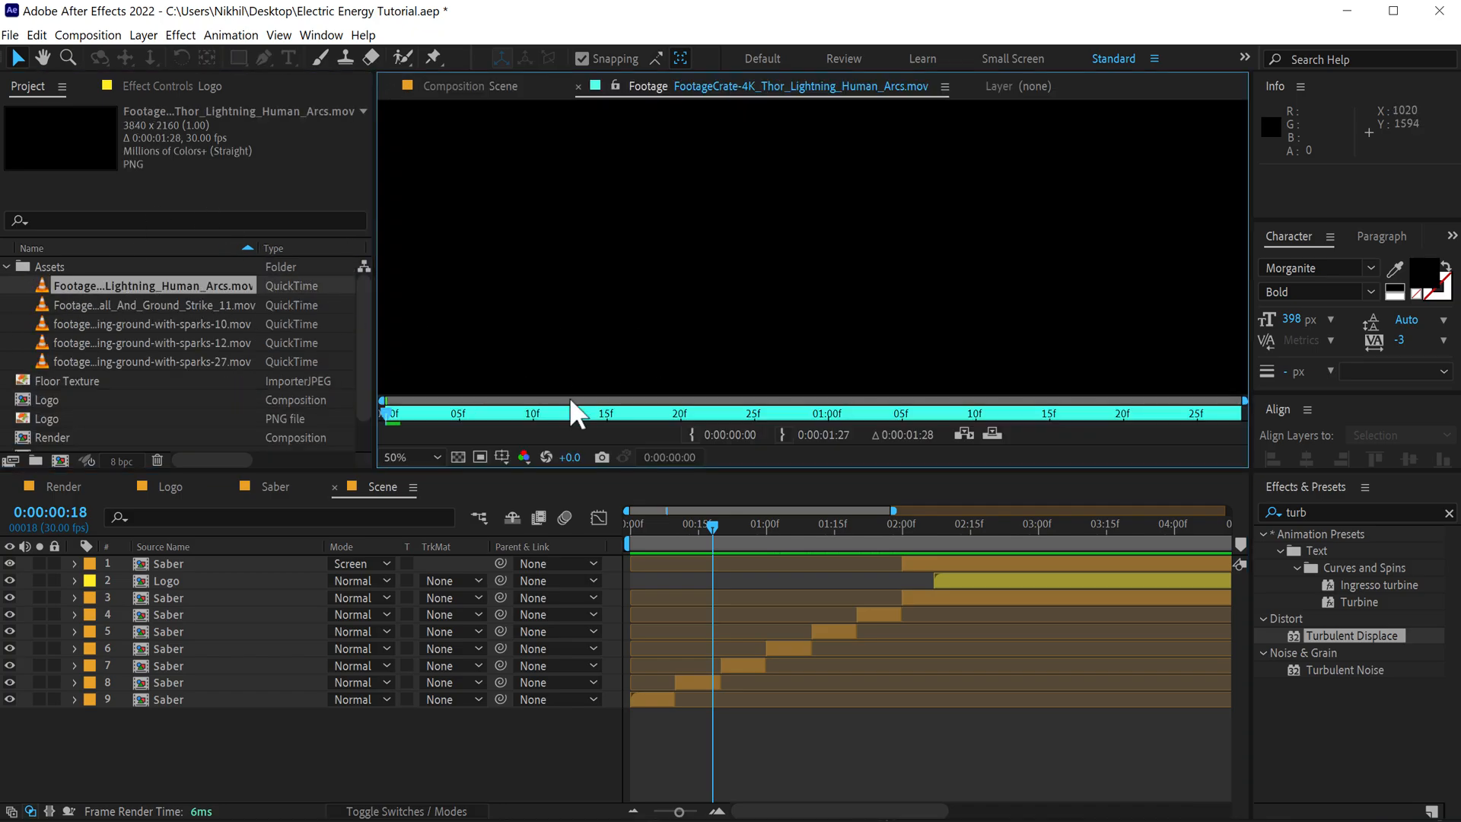
{"action": "key", "text": "space"}
- Switch to the FootageCrate website and browse the "thor lightning" VFX clips
{"action": "scroll", "coordinate": [777, 302], "scroll_direction": "down", "scroll_amount": 2}
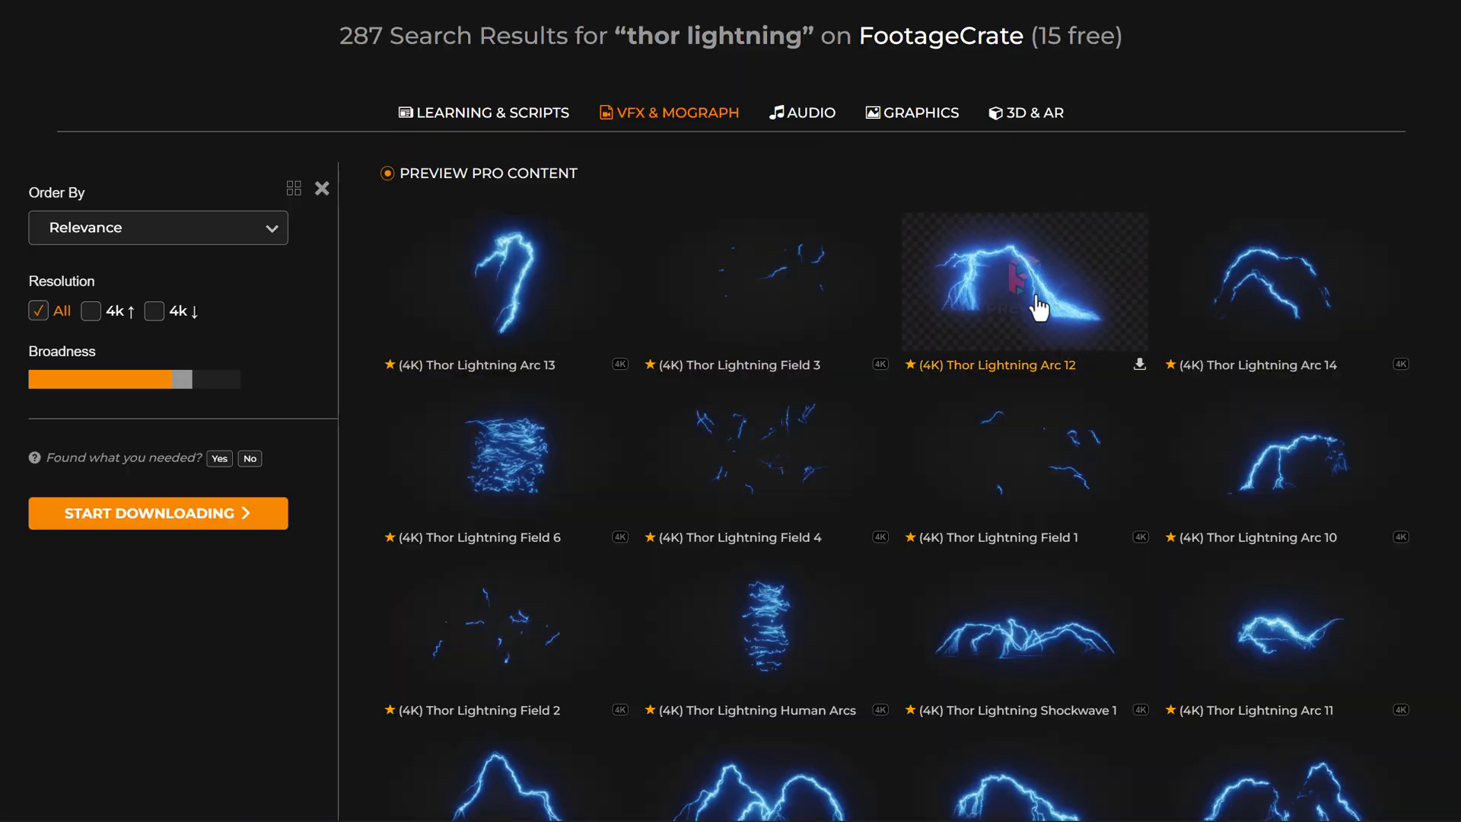
{"action": "scroll", "coordinate": [1010, 656], "scroll_direction": "down", "scroll_amount": 4}
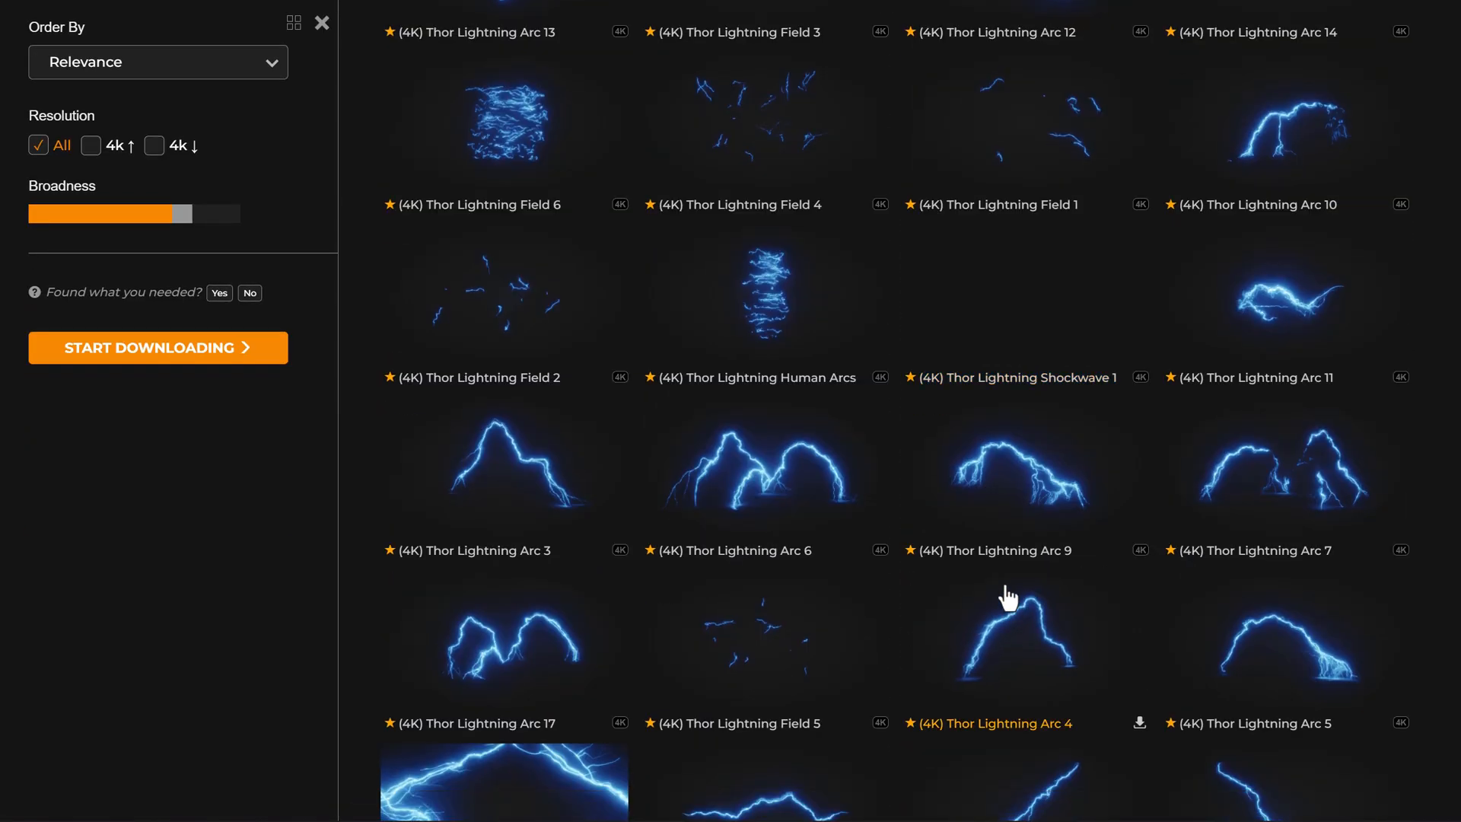
{"action": "scroll", "coordinate": [999, 504], "scroll_direction": "down", "scroll_amount": 15}
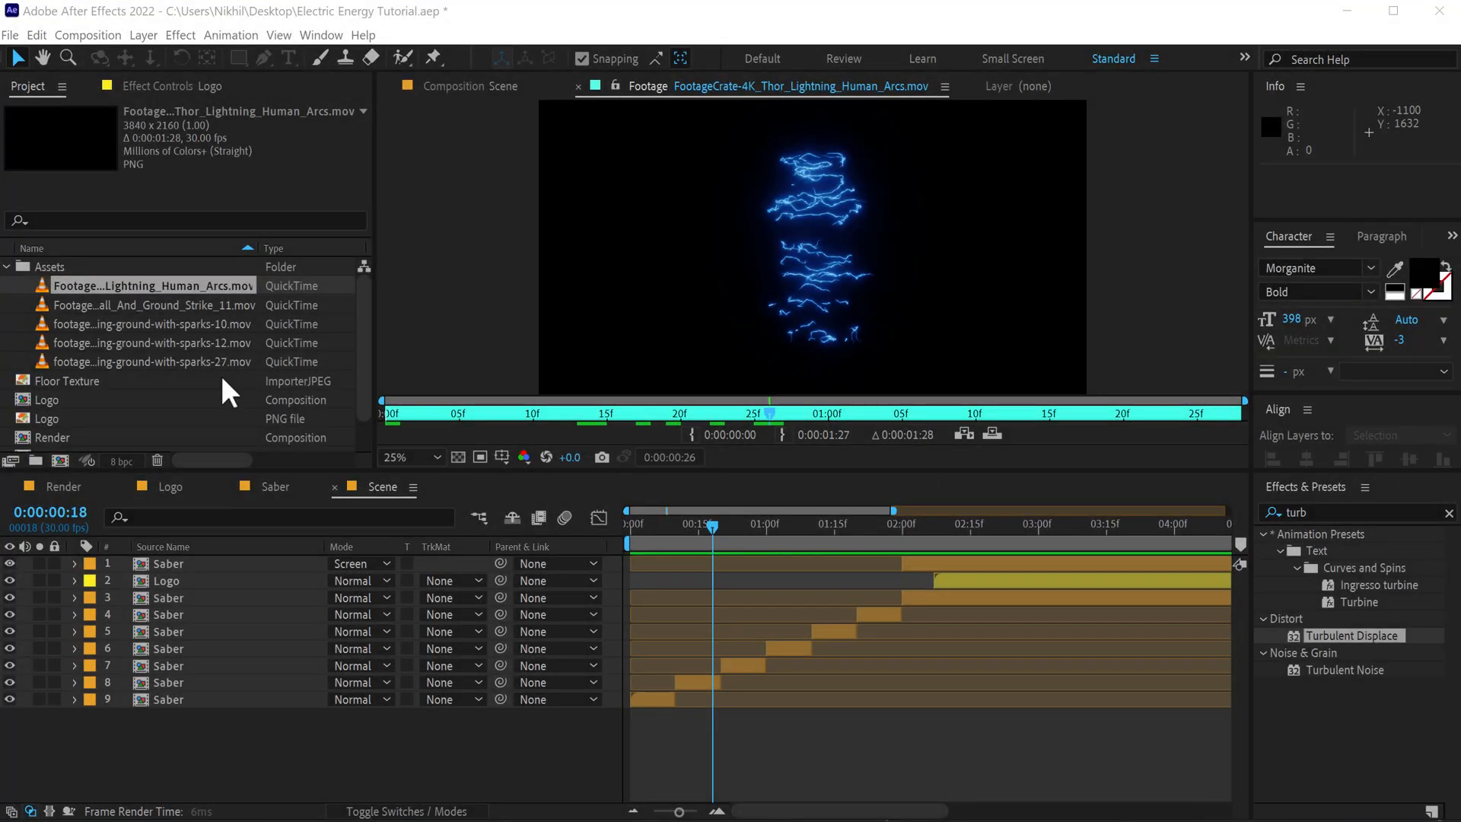
- Return to After Effects and add the ground-with-sparks-27.mov clip from Assets as the top layer in Scene
{"action": "left_click", "coordinate": [208, 362]}
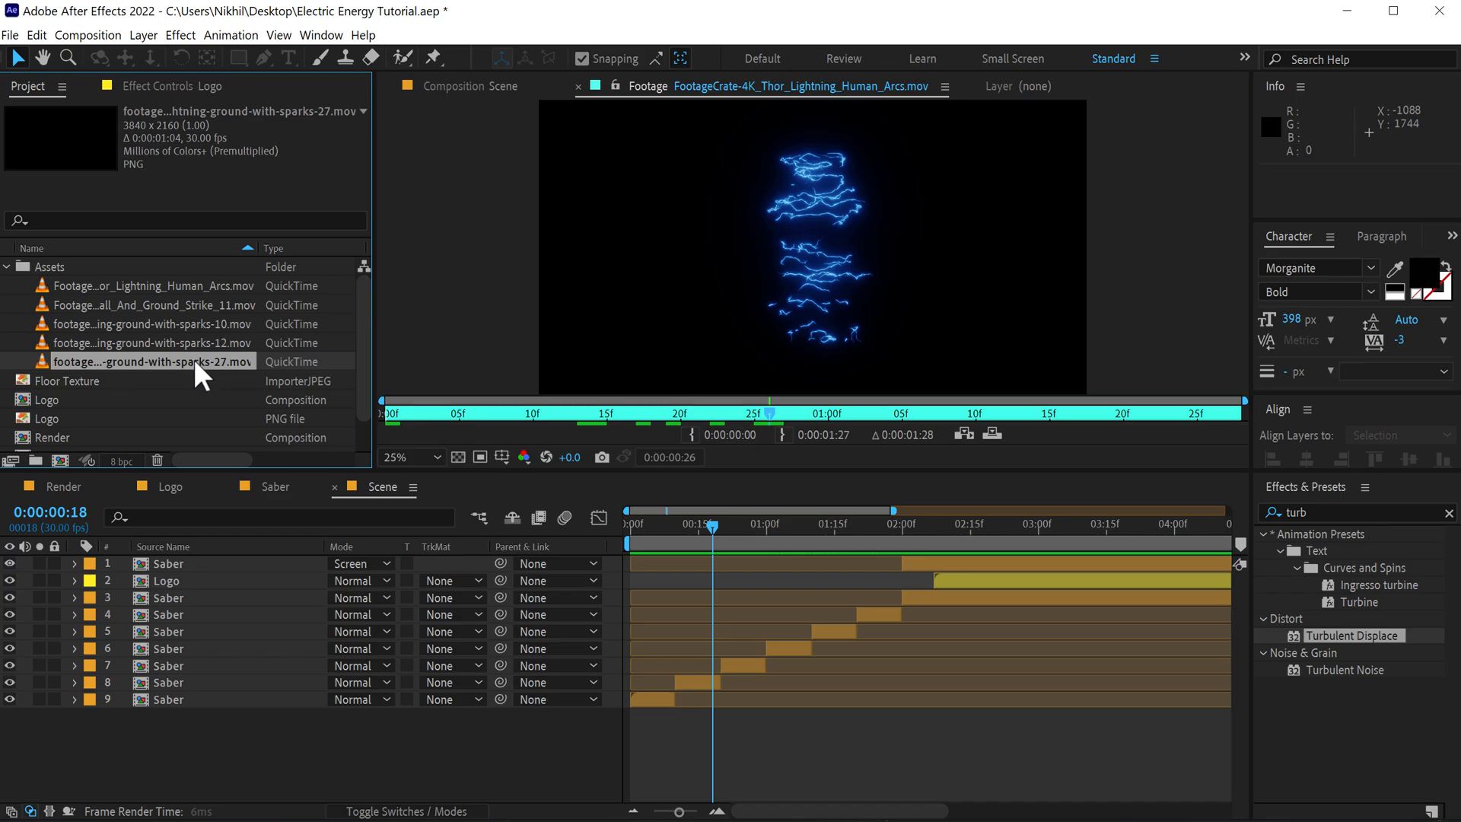
{"action": "left_click_drag", "start_coordinate": [194, 359], "coordinate": [225, 558]}
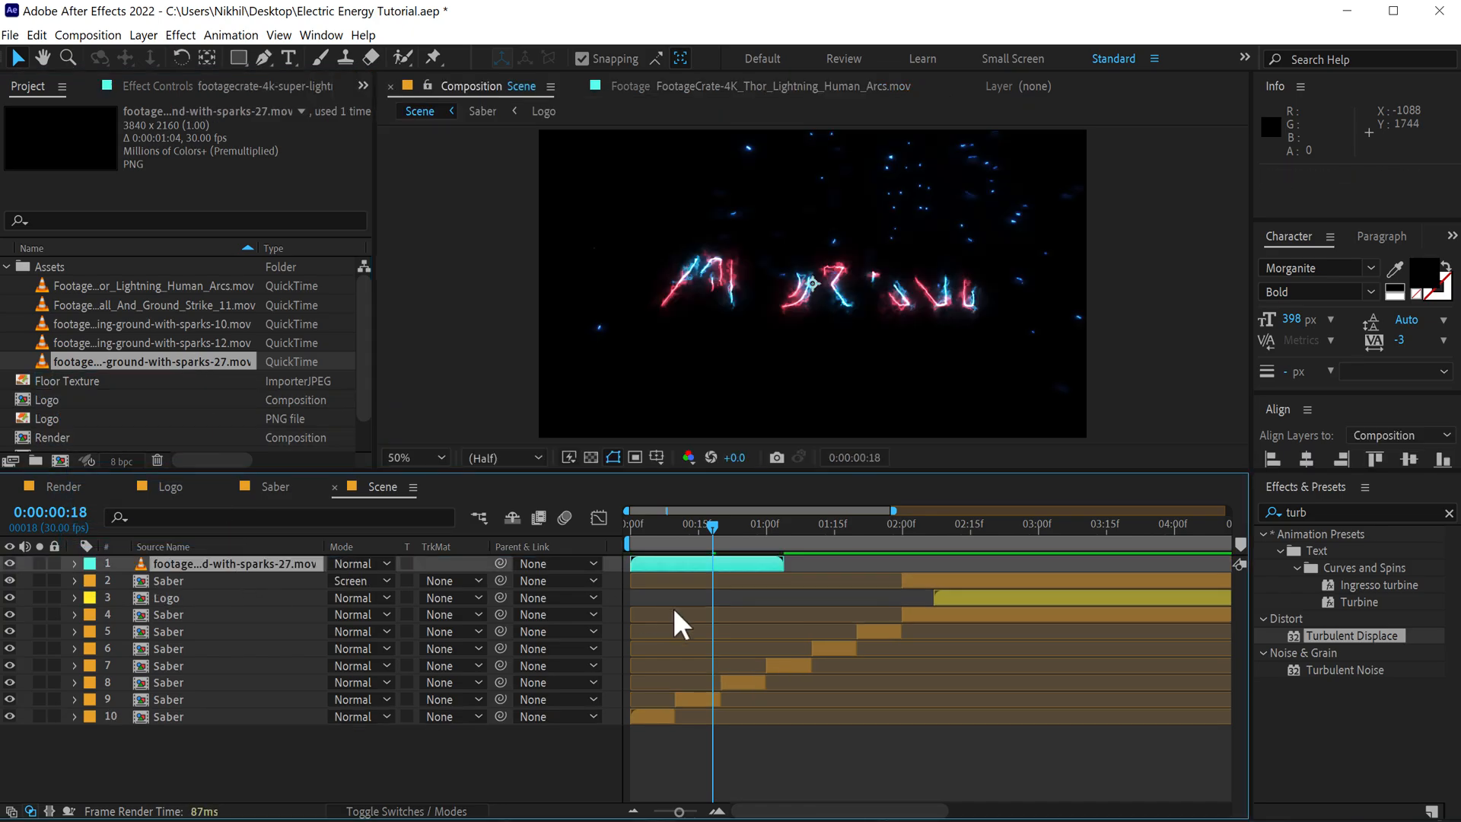
{"action": "scroll", "coordinate": [675, 609], "scroll_direction": "up", "scroll_amount": 1}
{"action": "left_click_drag", "start_coordinate": [786, 811], "coordinate": [704, 807]}
{"action": "scroll", "coordinate": [697, 657], "scroll_direction": "up", "scroll_amount": 1}
{"action": "scroll", "coordinate": [749, 602], "scroll_direction": "down", "scroll_amount": 1}
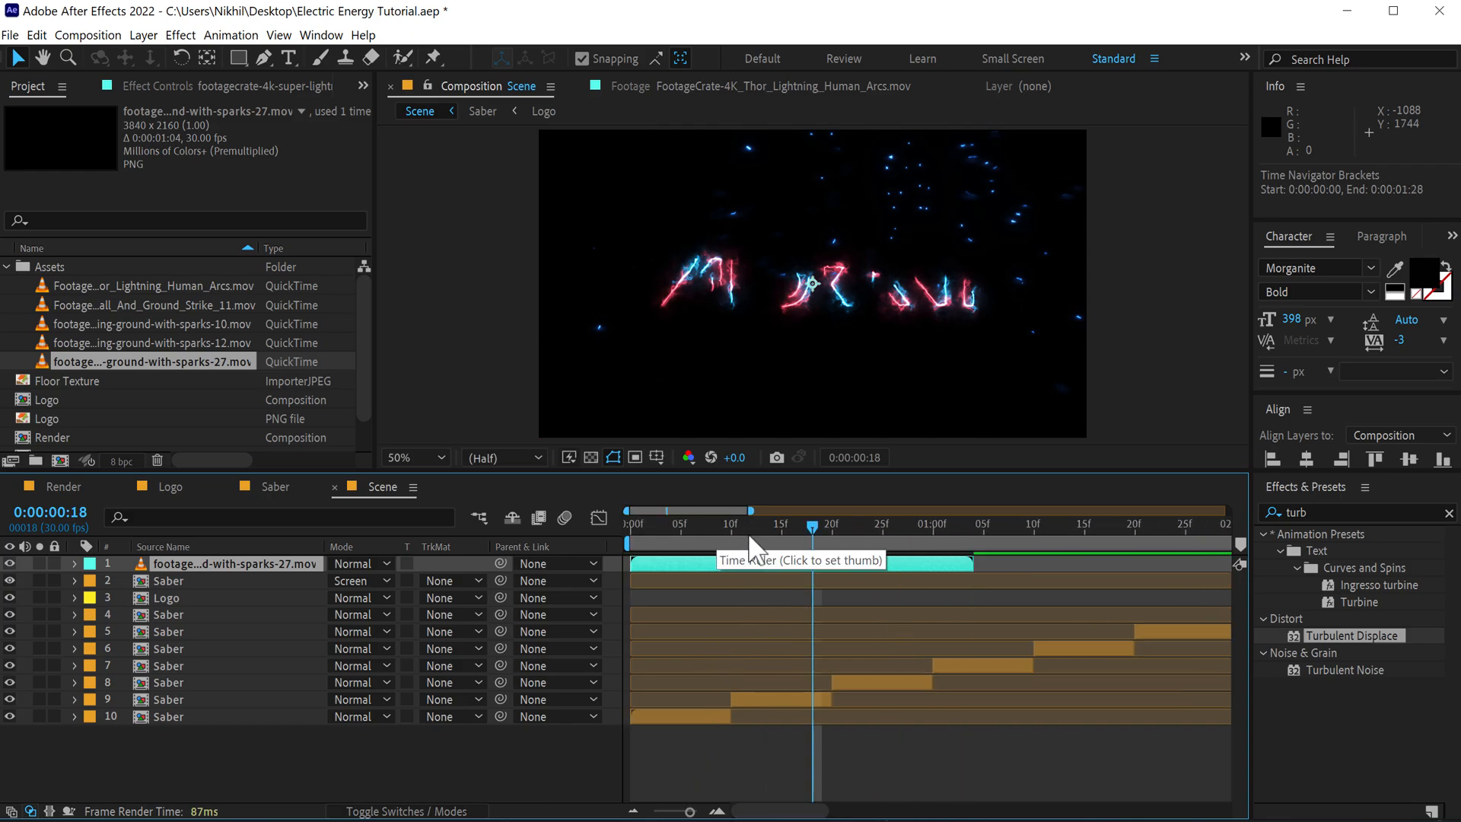
- Shift the ground-with-sparks-27.mov layer to start at 0:00:00:06 and scale it to 69%
{"action": "left_click_drag", "start_coordinate": [700, 532], "coordinate": [750, 566]}
{"action": "key", "text": "s"}
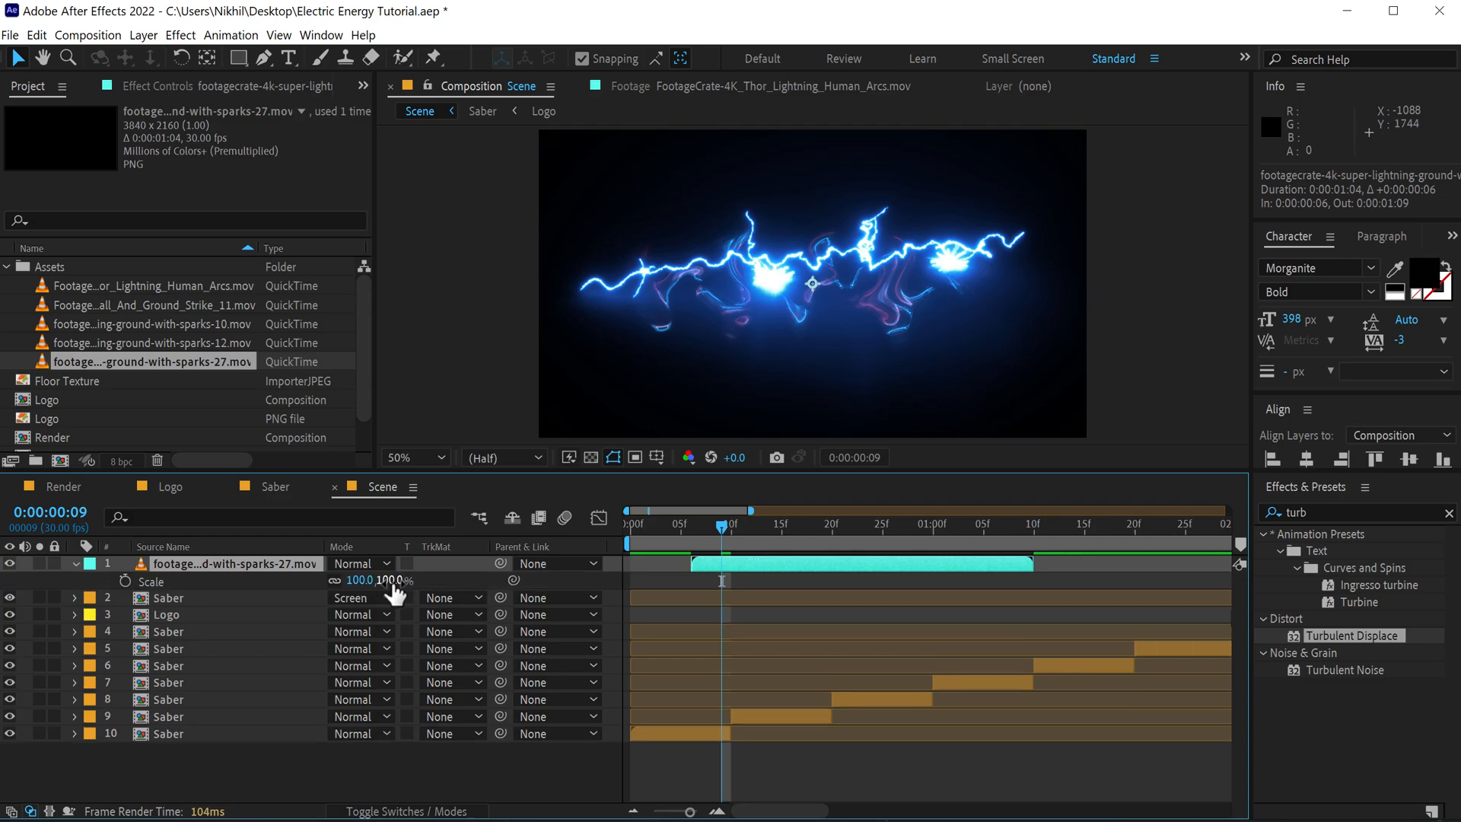
{"action": "left_click_drag", "start_coordinate": [389, 579], "coordinate": [364, 588]}
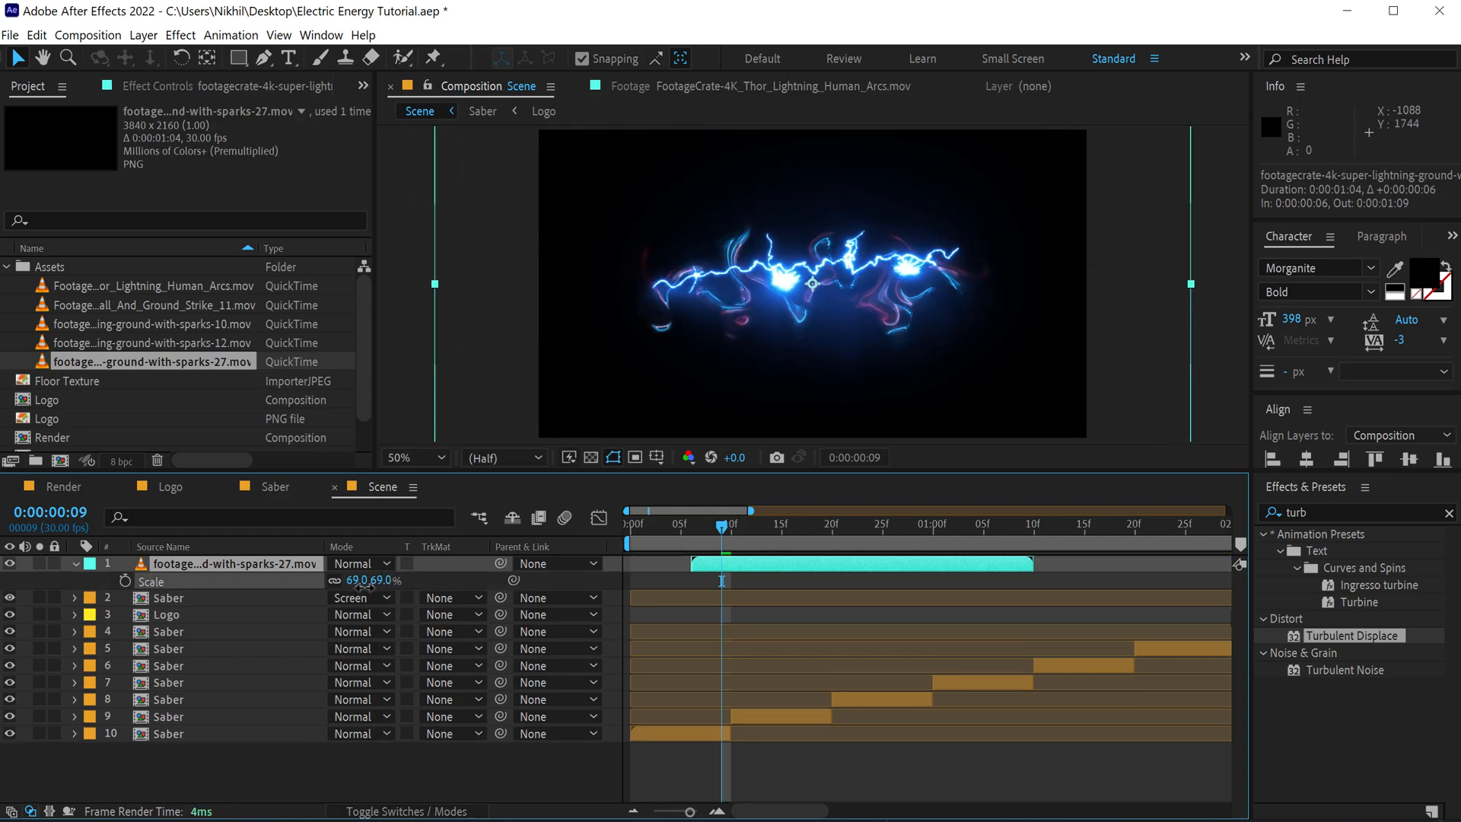
- Show the Stretch column in the timeline and set the sparks-27 layer's stretch factor to 60%
{"action": "right_click", "coordinate": [614, 542]}
{"action": "mouse_move", "coordinate": [679, 594]}
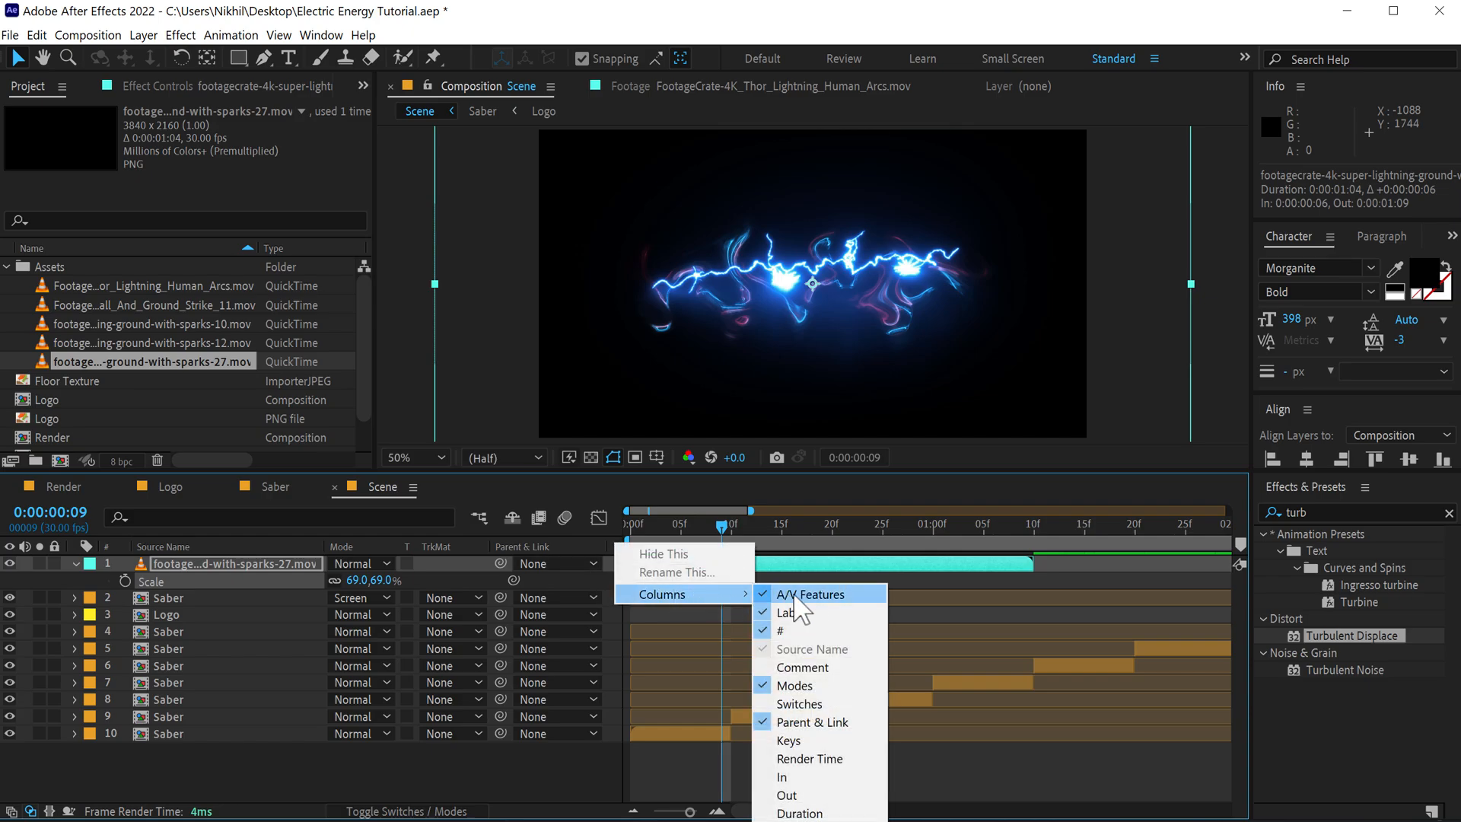
{"action": "left_click", "coordinate": [808, 814]}
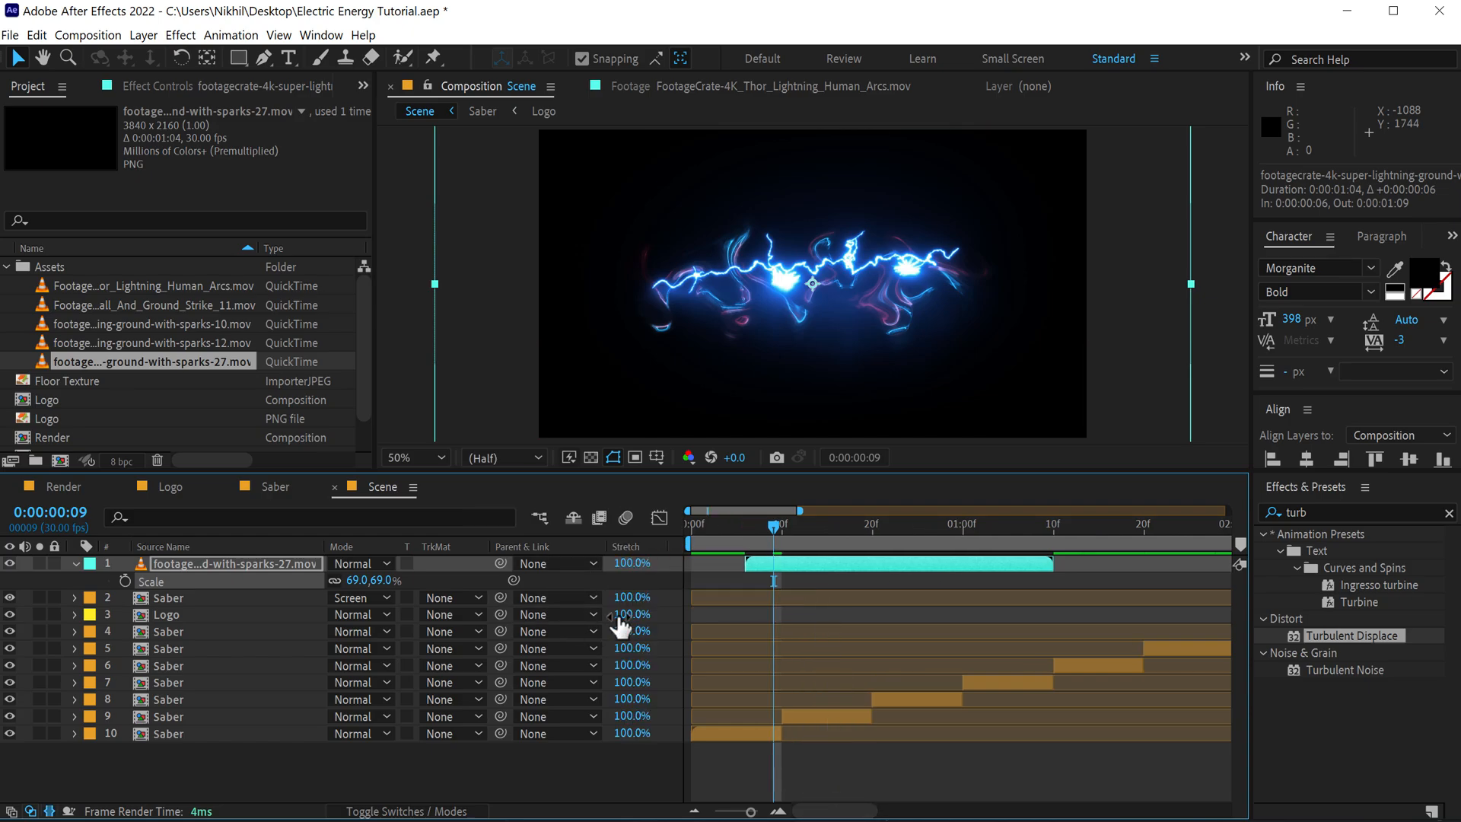
{"action": "left_click", "coordinate": [635, 564]}
{"action": "type", "text": "60"}
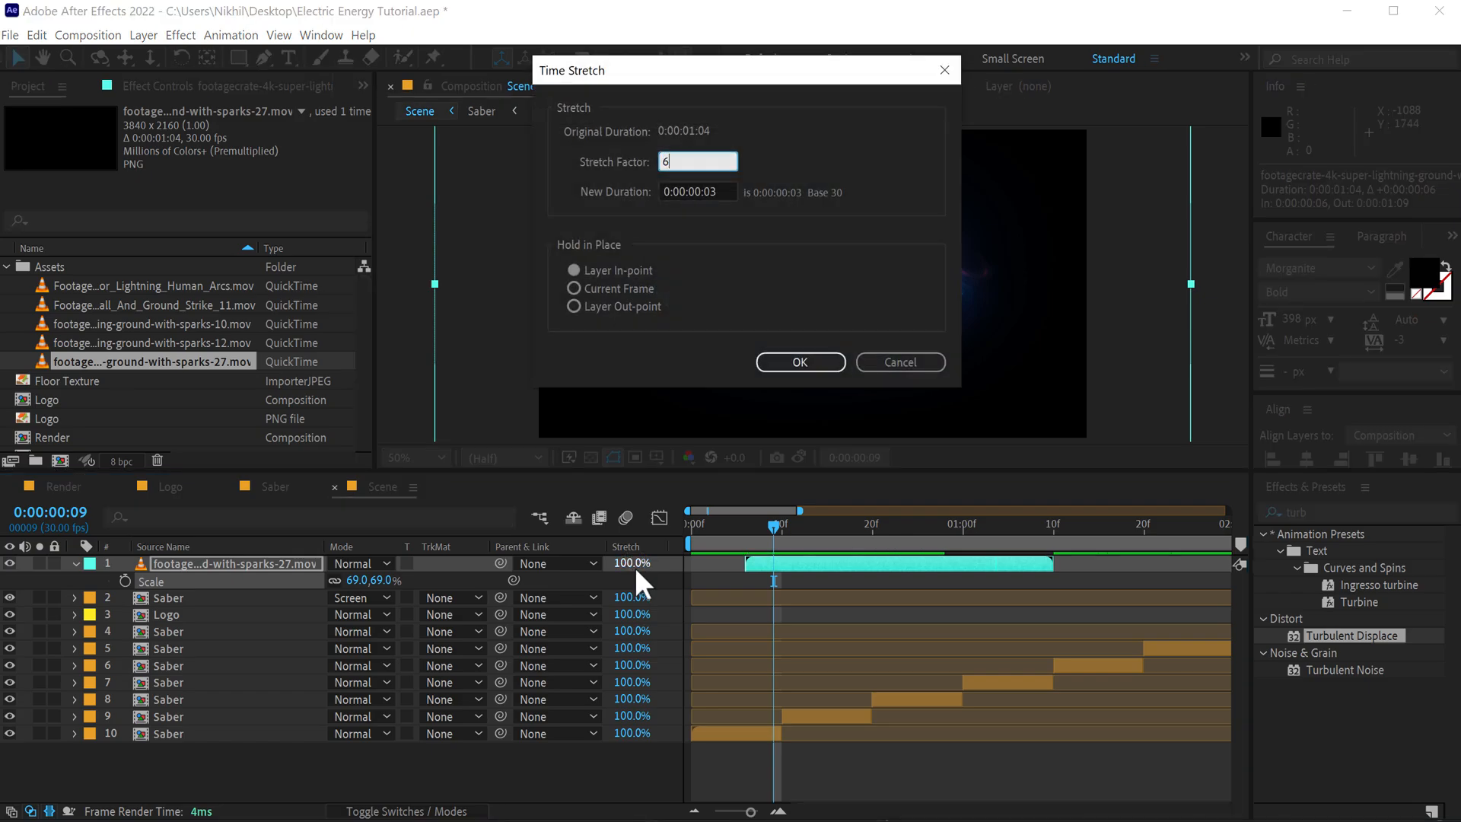
{"action": "key", "text": "Return"}
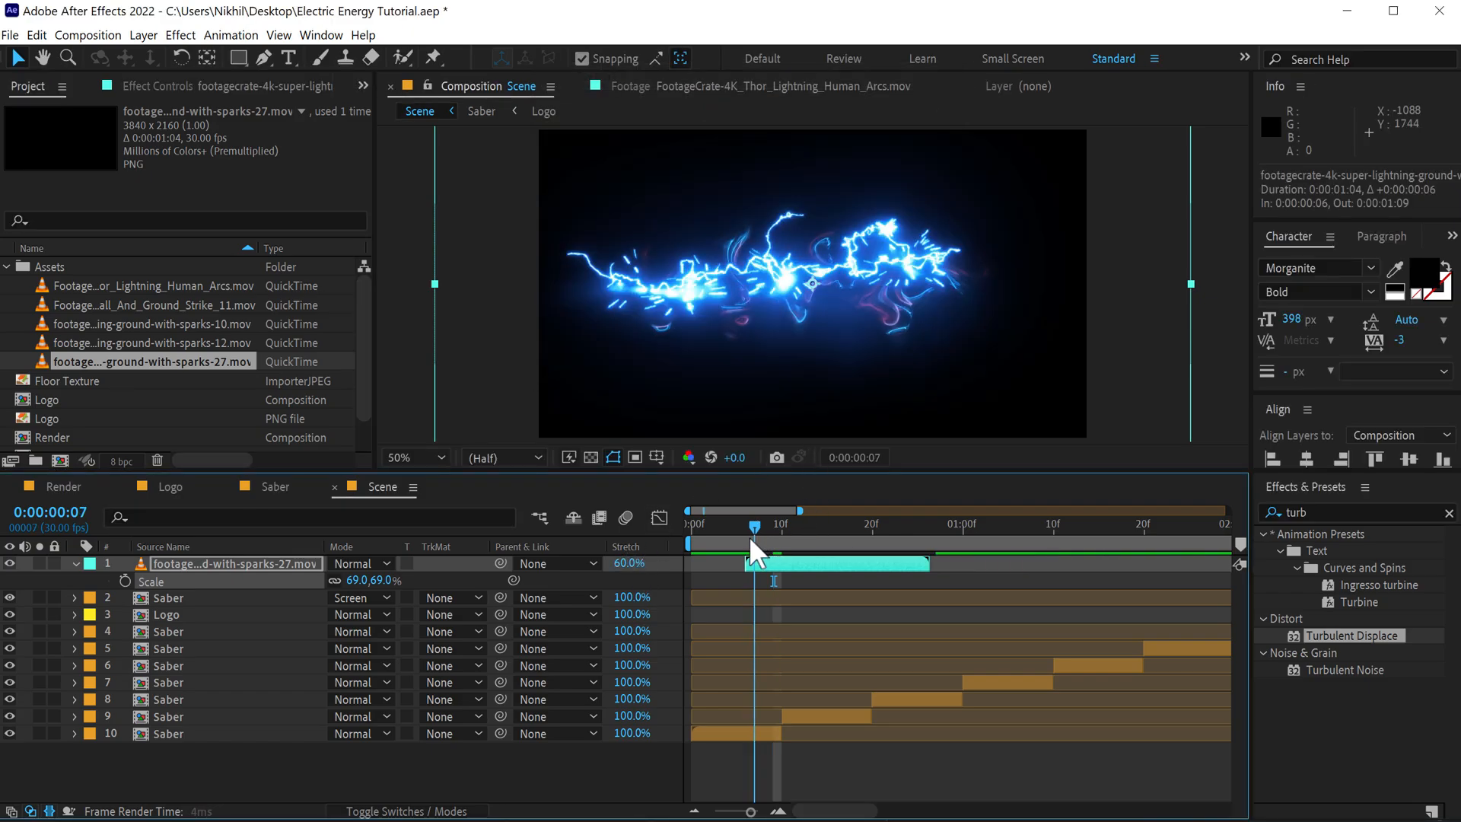
- Trim the end of the sparks-27 layer at 0:00:00:17
{"action": "left_click_drag", "start_coordinate": [750, 538], "coordinate": [841, 542]}
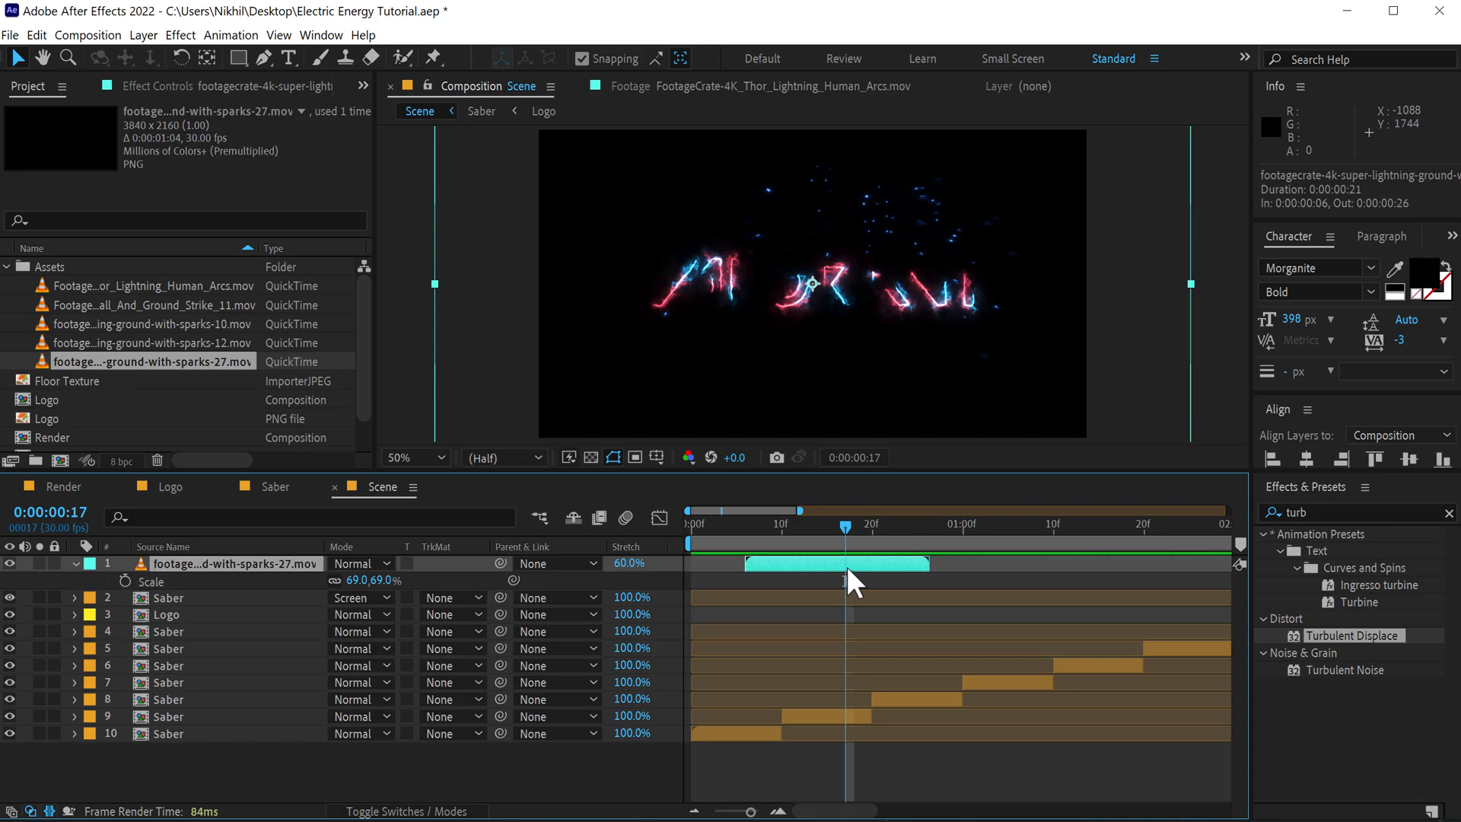
{"action": "key", "text": "alt+bracketright"}
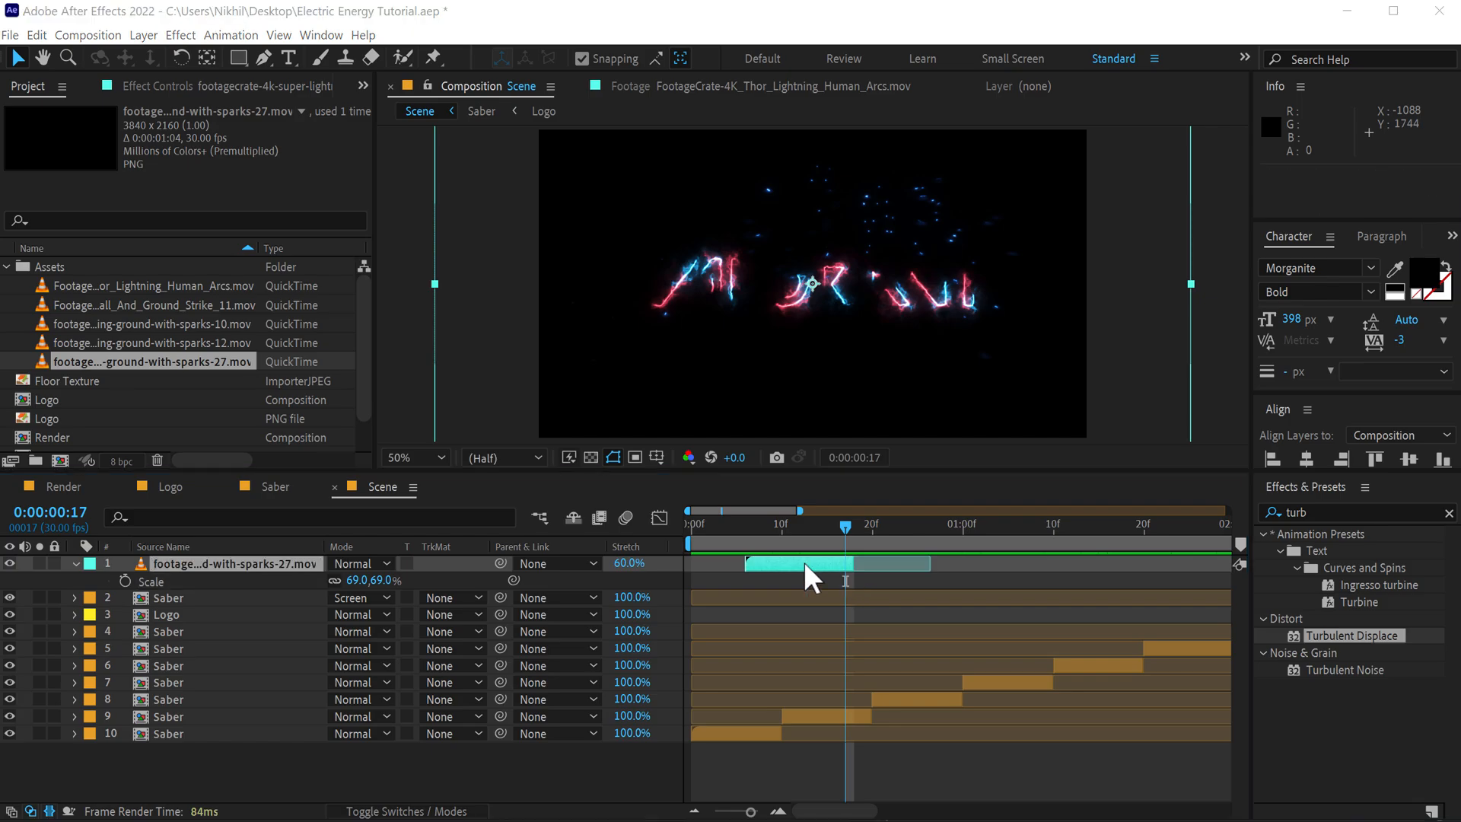
- Duplicate the trimmed sparks-27 layer and shift the copy to start at 0:00:00:12
{"action": "left_click", "coordinate": [804, 564]}
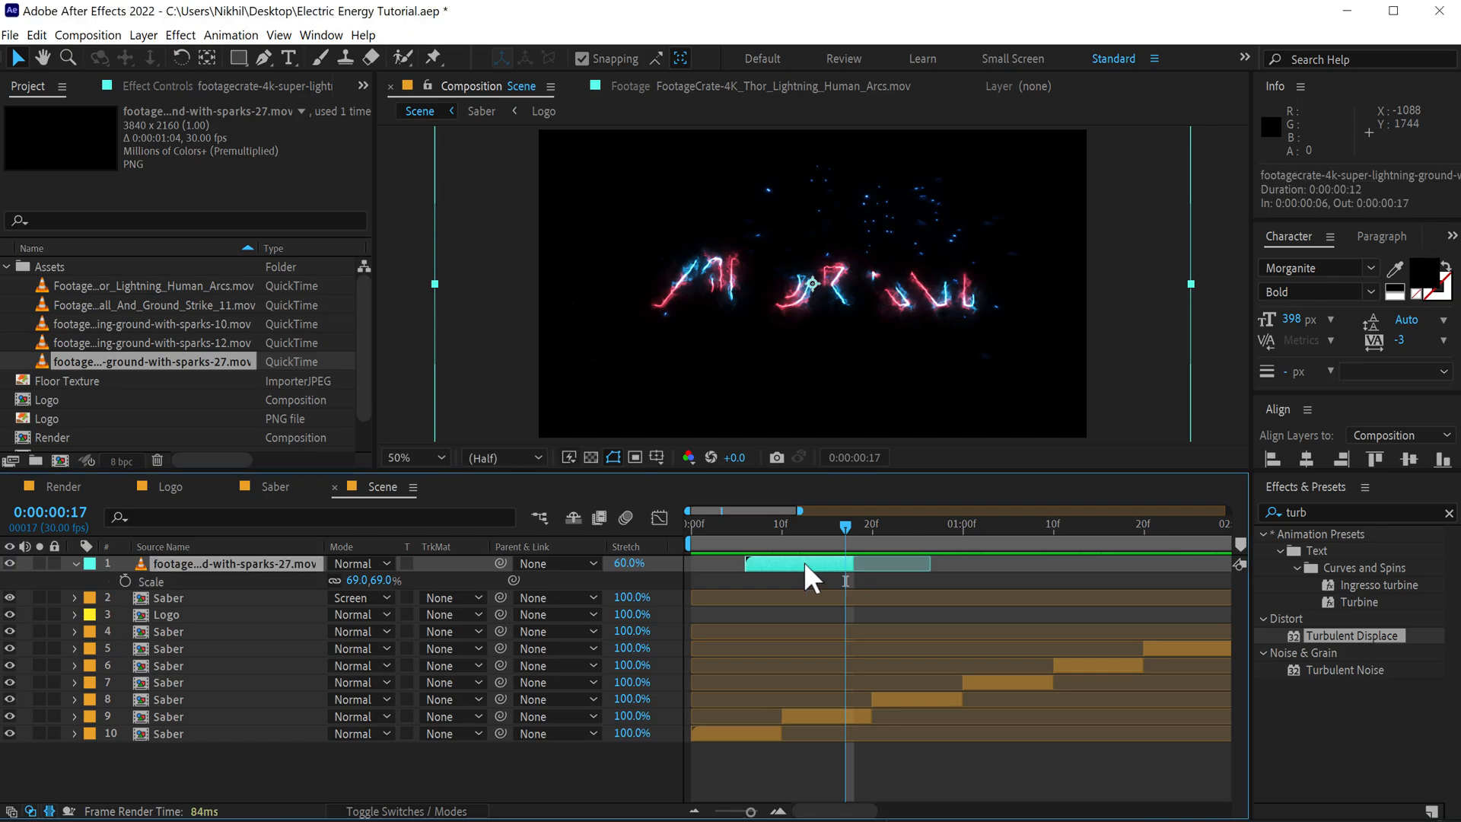
{"action": "key", "text": "ctrl+d"}
{"action": "left_click_drag", "start_coordinate": [802, 562], "coordinate": [852, 559]}
{"action": "left_click_drag", "start_coordinate": [792, 519], "coordinate": [832, 523]}
- Unlink the duplicate's scale, mirror and shrink it horizontally to -31.7%, and move it above the leftmost logo strokes
{"action": "key", "text": "s"}
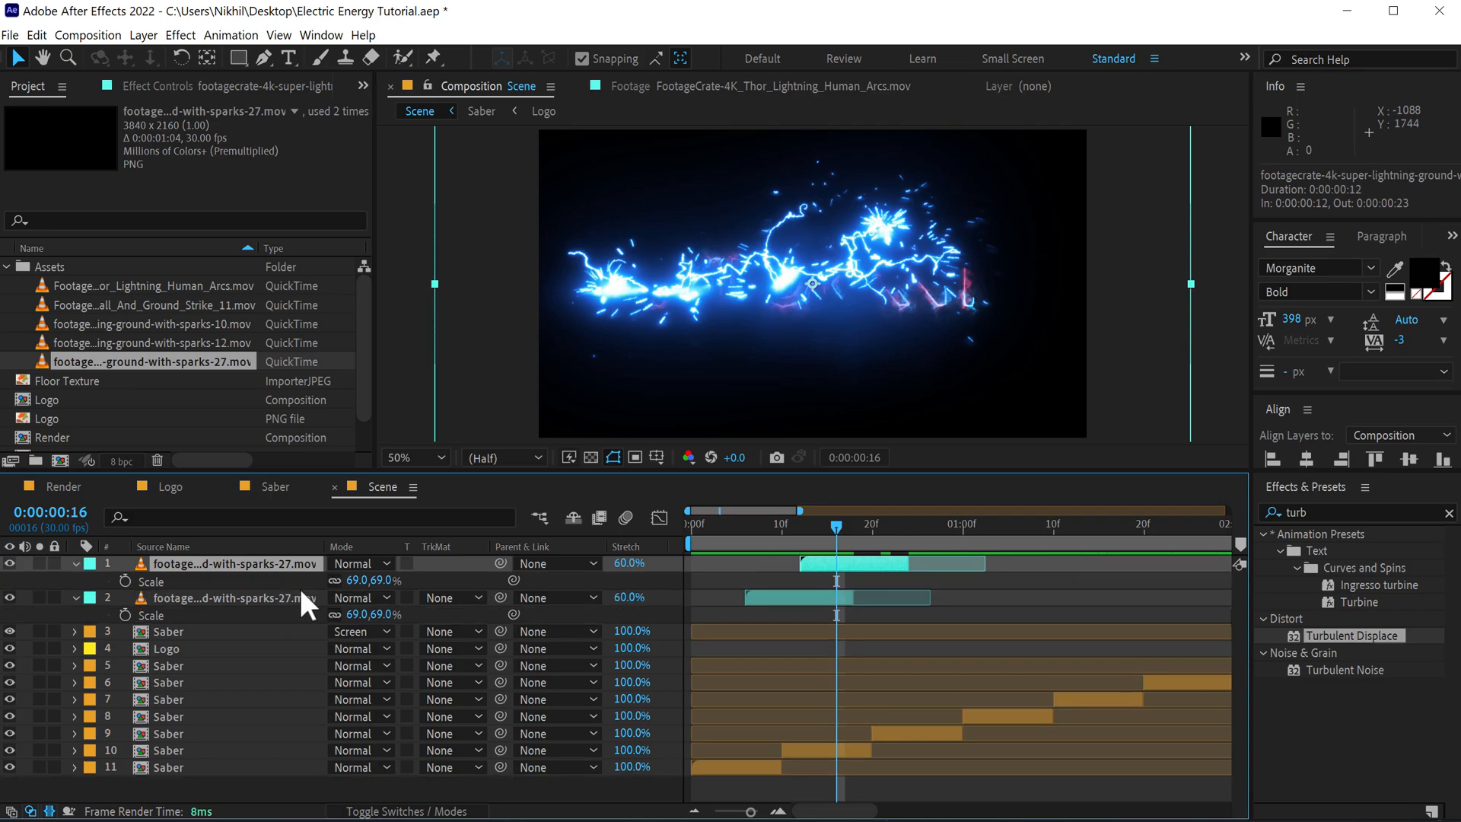
{"action": "left_click", "coordinate": [334, 580]}
{"action": "left_click_drag", "start_coordinate": [353, 579], "coordinate": [212, 577]}
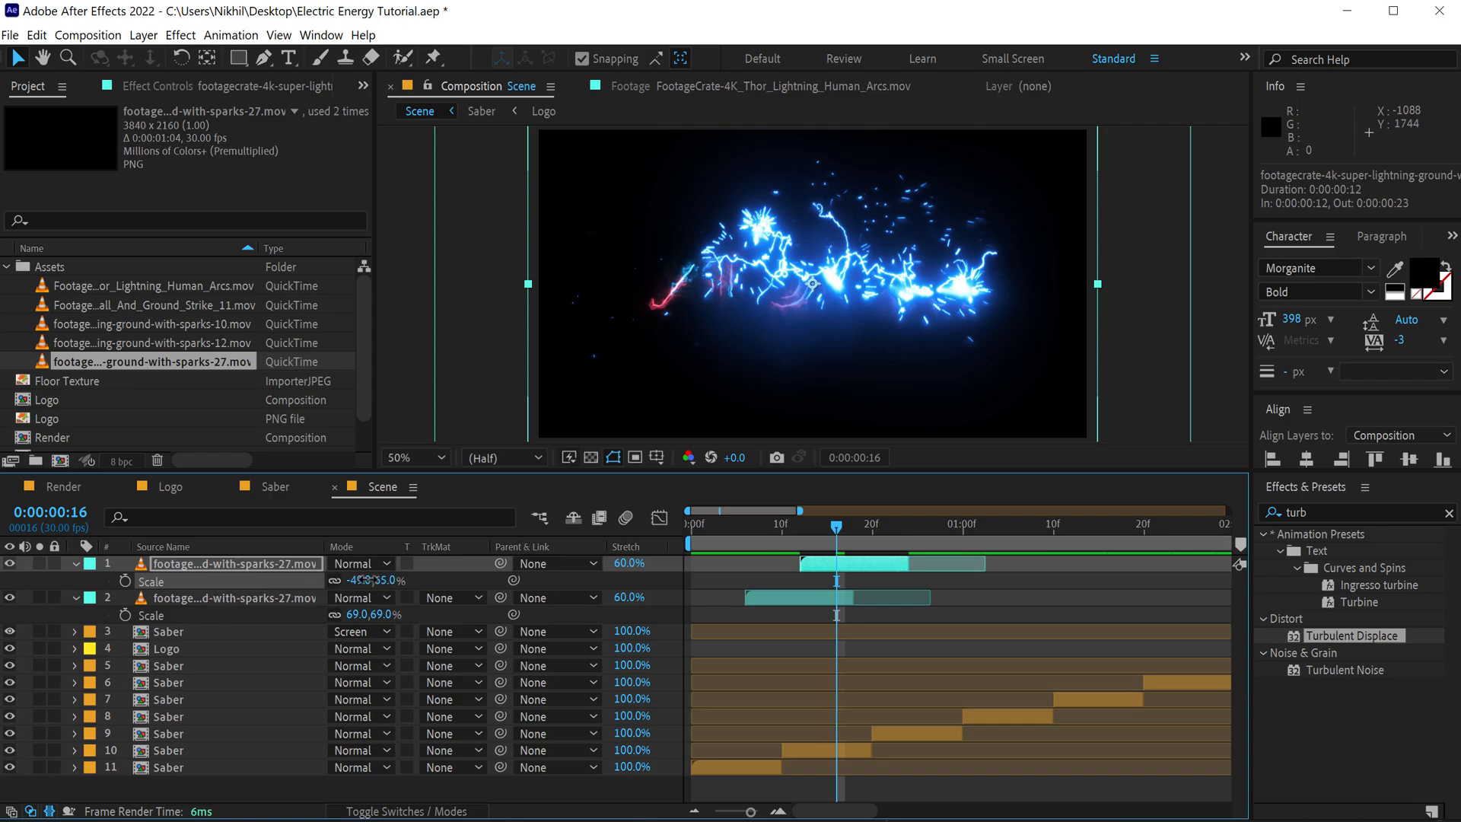
{"action": "left_click_drag", "start_coordinate": [368, 580], "coordinate": [346, 580]}
{"action": "left_click_drag", "start_coordinate": [878, 317], "coordinate": [771, 299]}
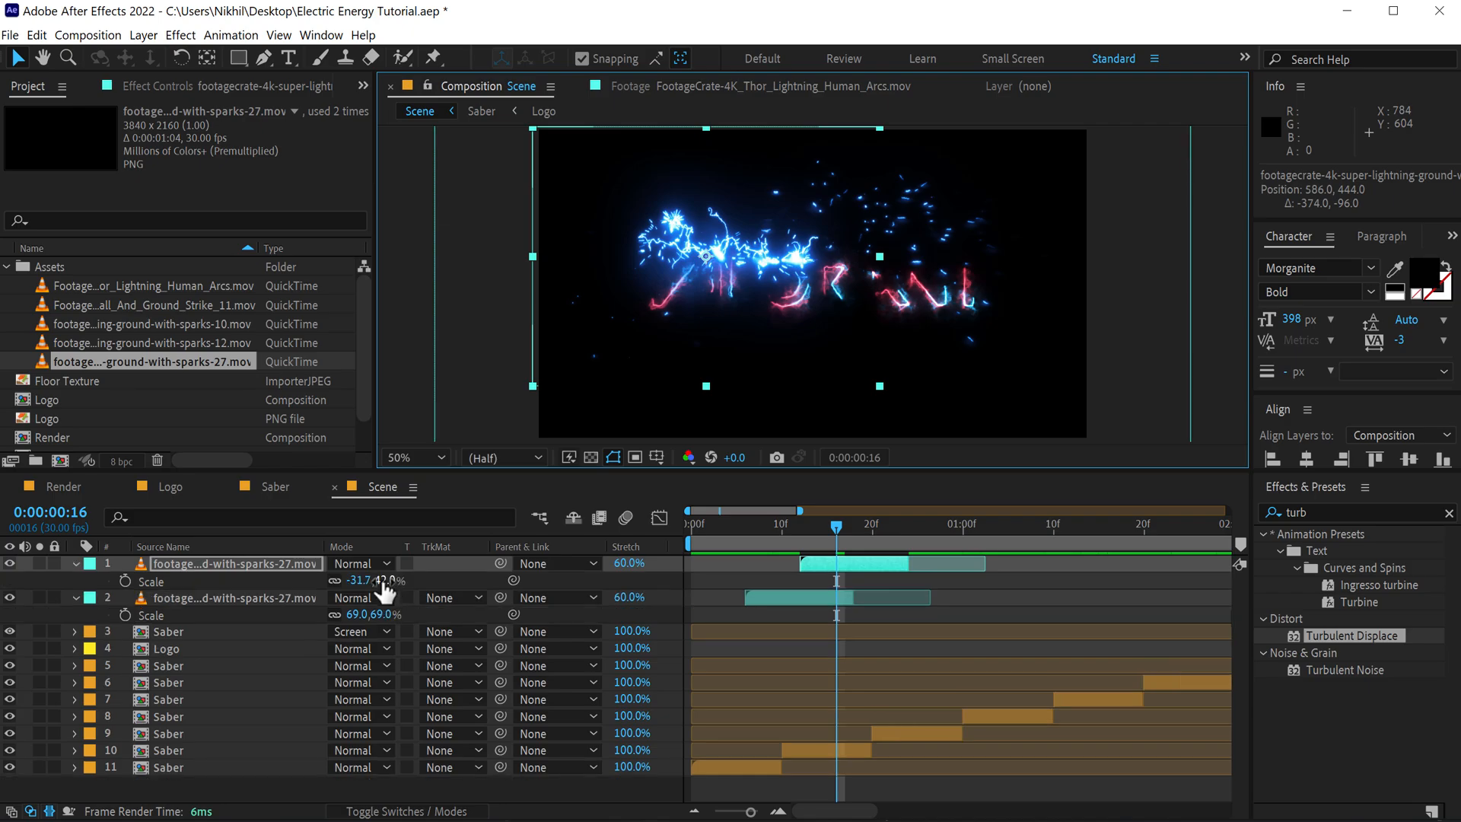
- Shrink the mirrored sparks-27 copy slightly more and rotate it to -11°
{"action": "left_click_drag", "start_coordinate": [385, 579], "coordinate": [342, 581]}
{"action": "key", "text": "s"}
{"action": "key", "text": "r"}
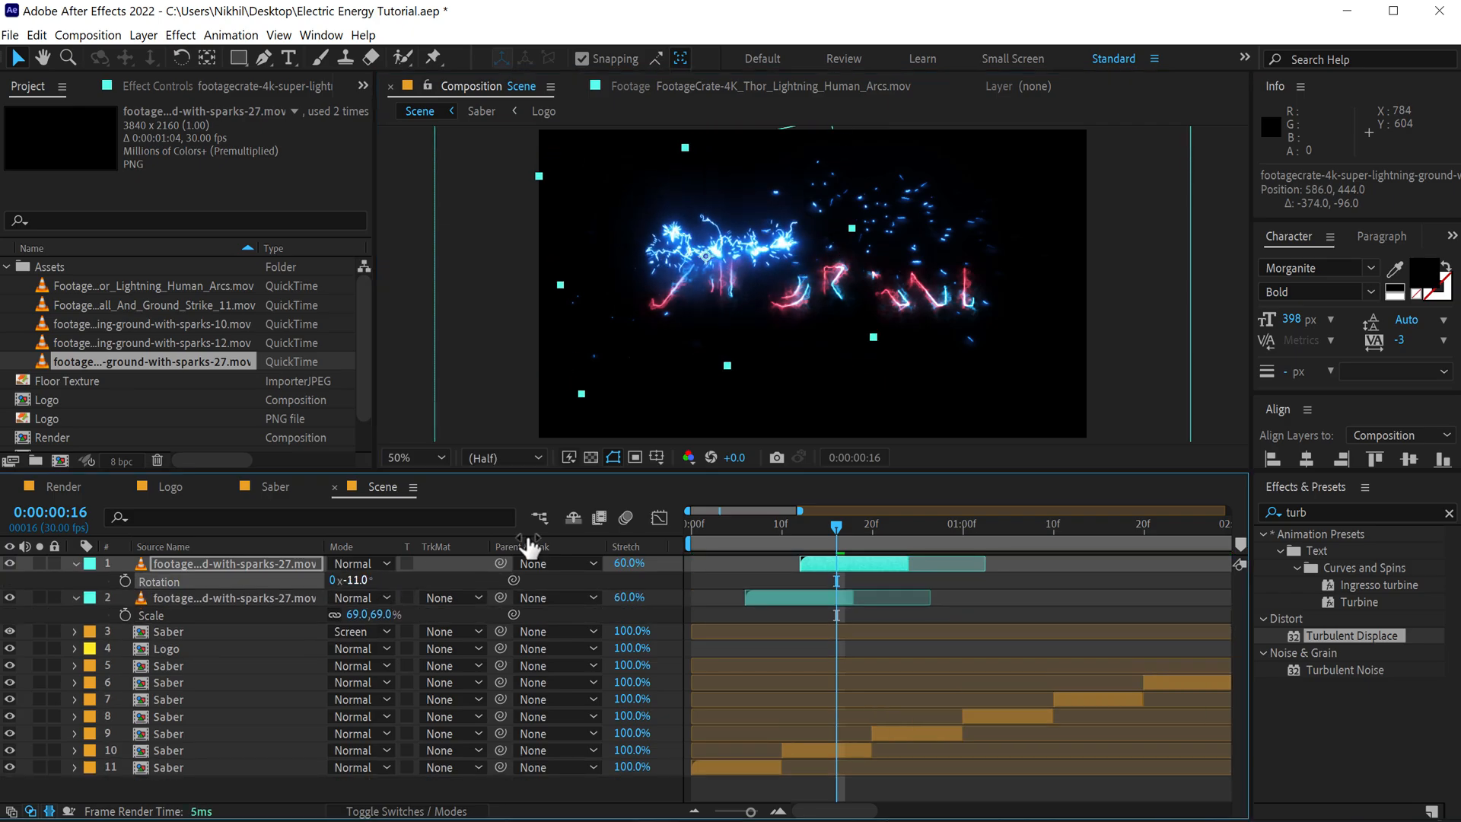
- Apply Hue/Saturation to the sparks-27 copy and set Master Hue to 139°, turning its lightning red
{"action": "left_click", "coordinate": [1332, 512]}
{"action": "type", "text": "hue"}
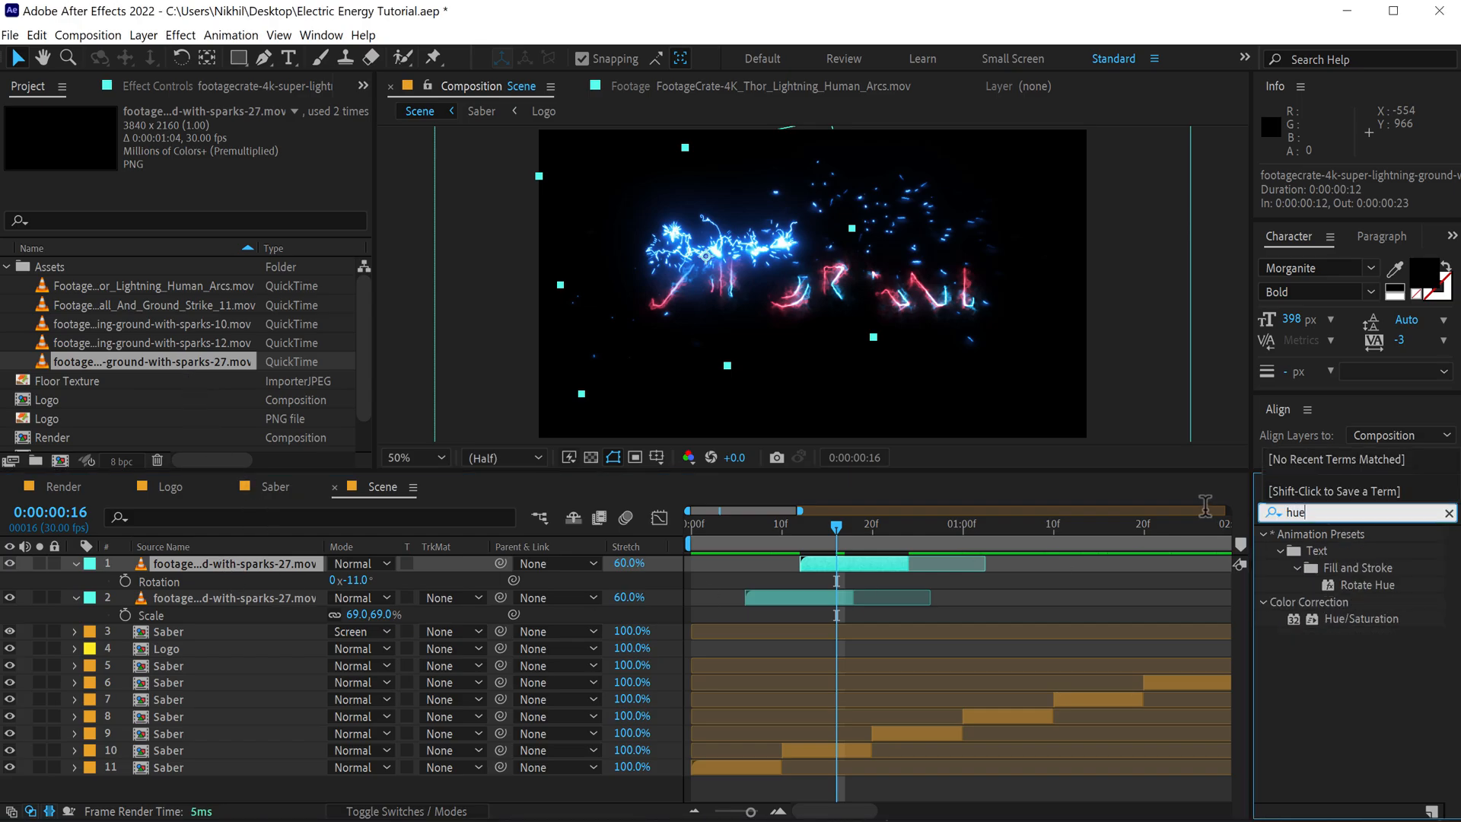
{"action": "double_click", "coordinate": [1334, 616]}
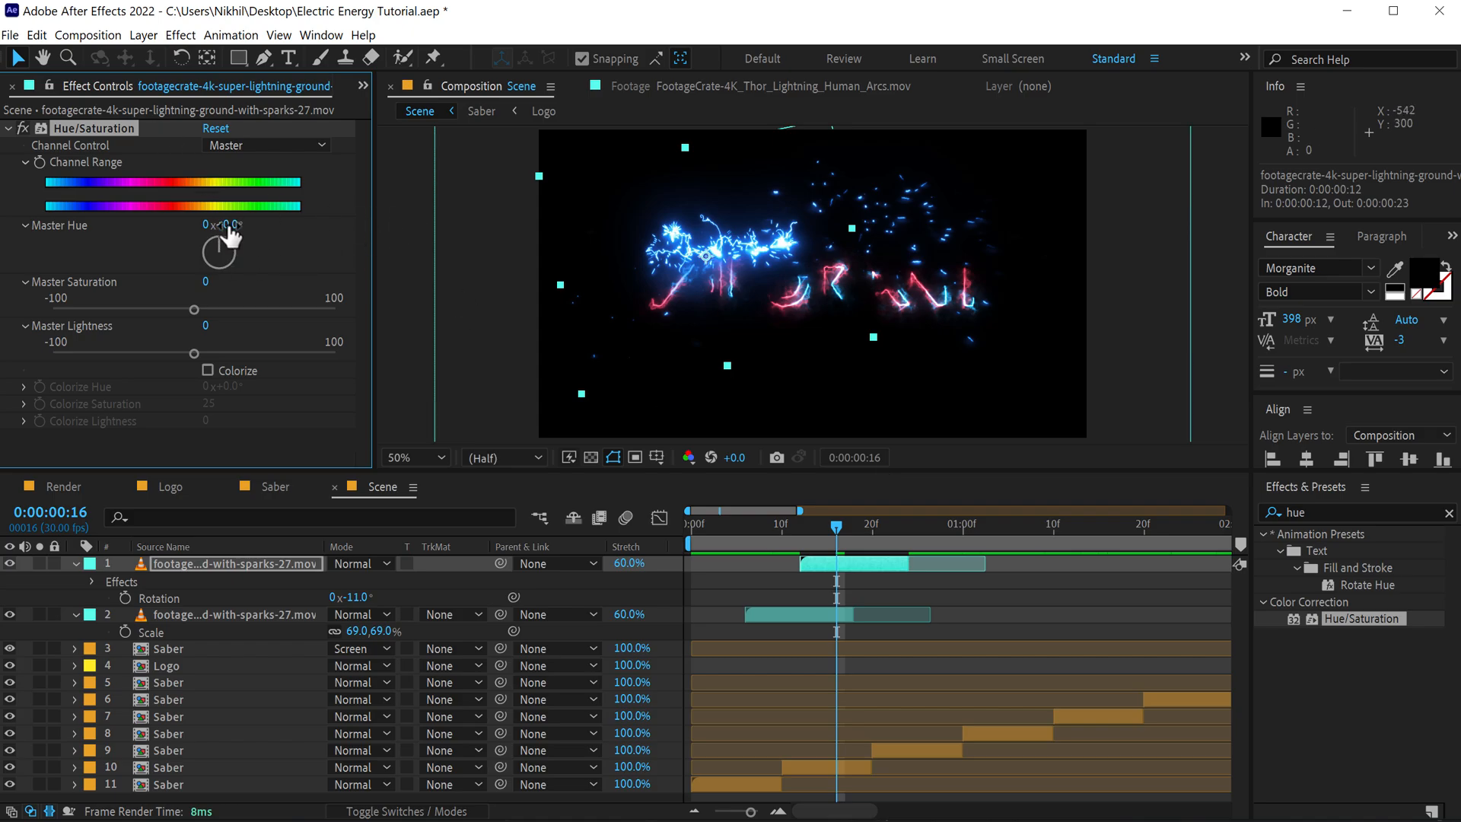
{"action": "left_click_drag", "start_coordinate": [230, 235], "coordinate": [303, 220]}
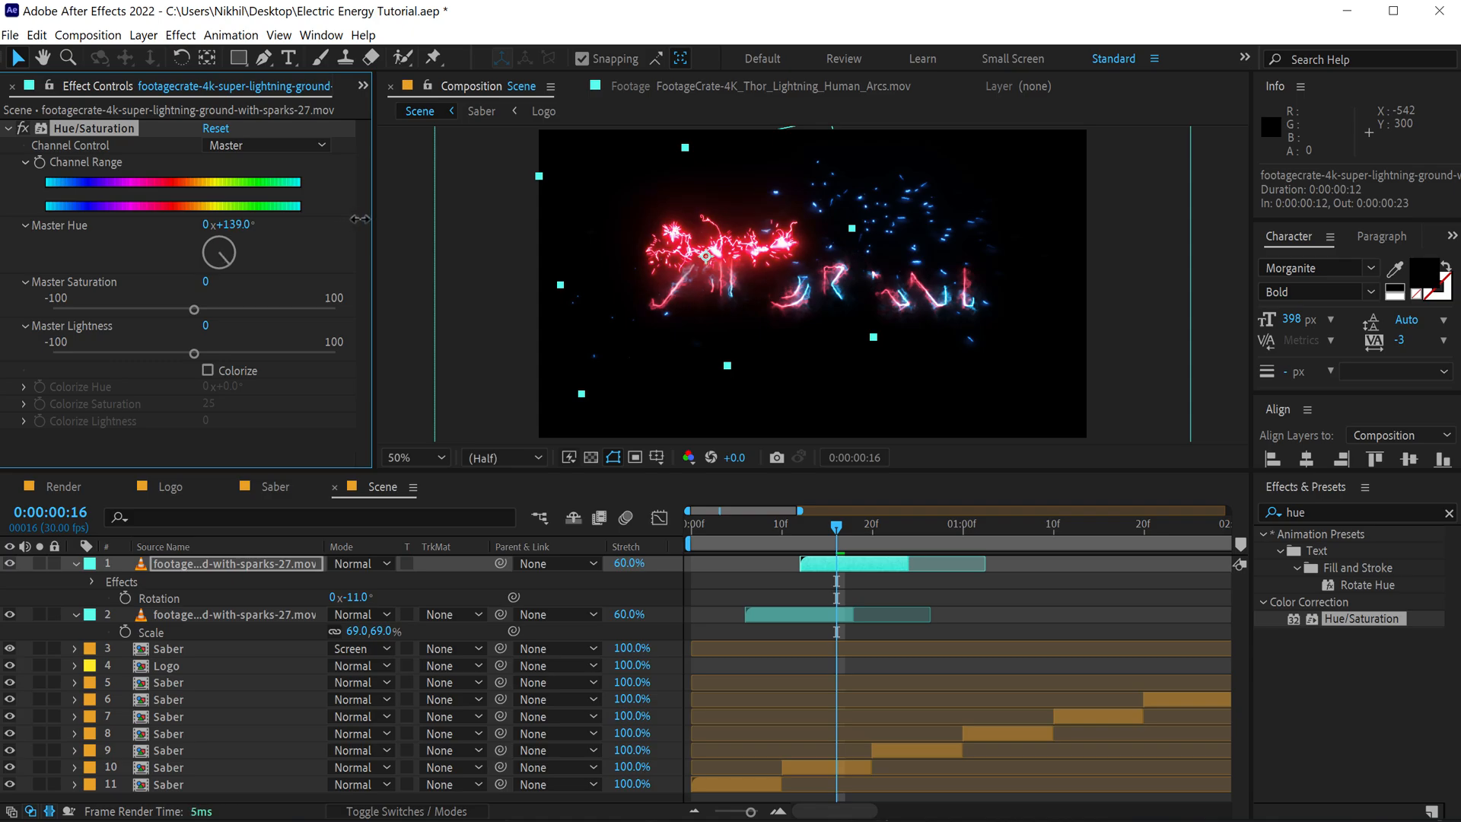
- Preview the red lightning and move its layer down onto the logo strokes, to position 614, 540
{"action": "left_click_drag", "start_coordinate": [809, 534], "coordinate": [842, 533]}
{"action": "key", "text": "space"}
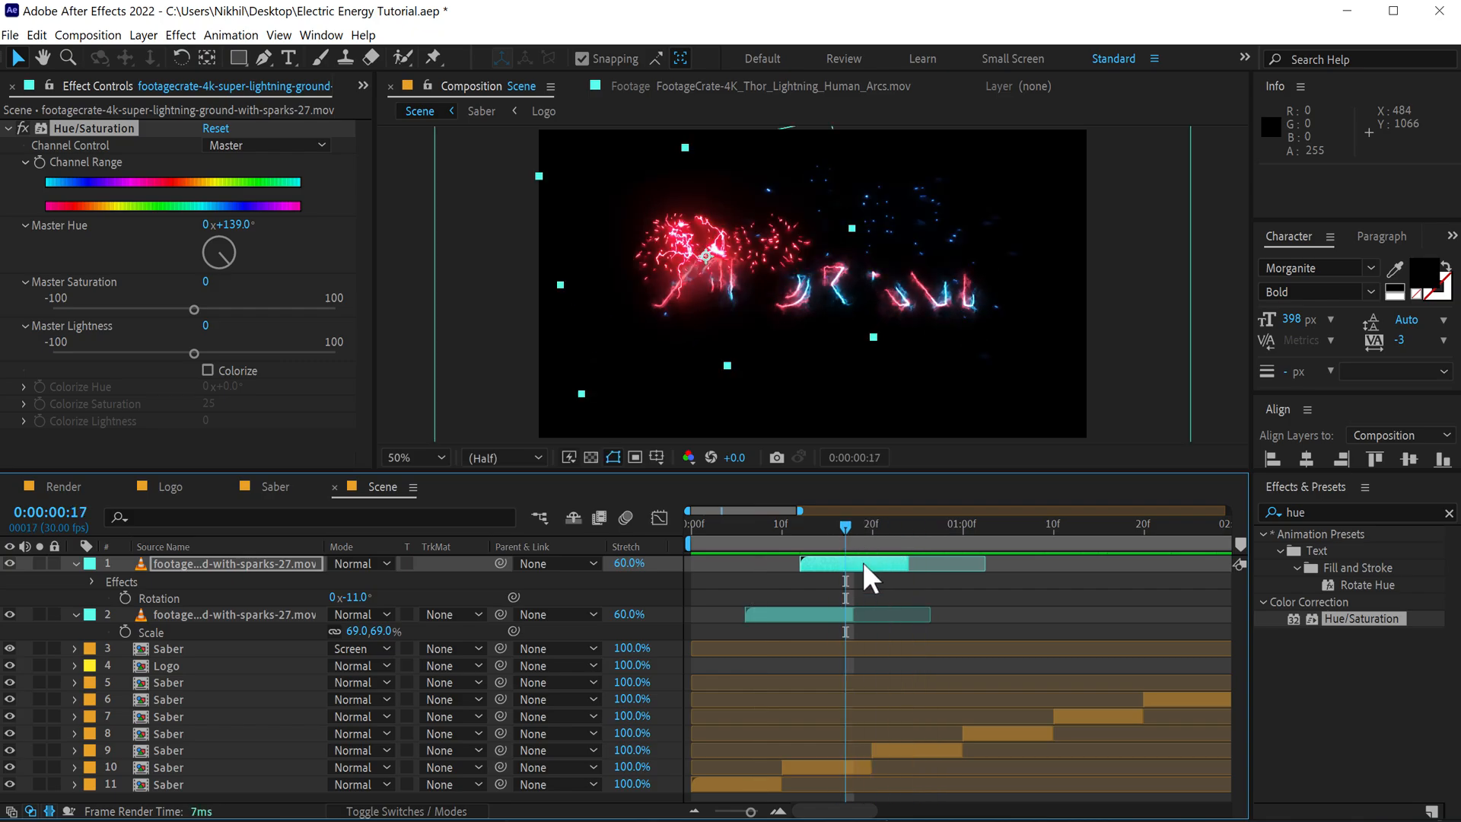
{"action": "left_click", "coordinate": [863, 563]}
{"action": "left_click_drag", "start_coordinate": [710, 226], "coordinate": [721, 268]}
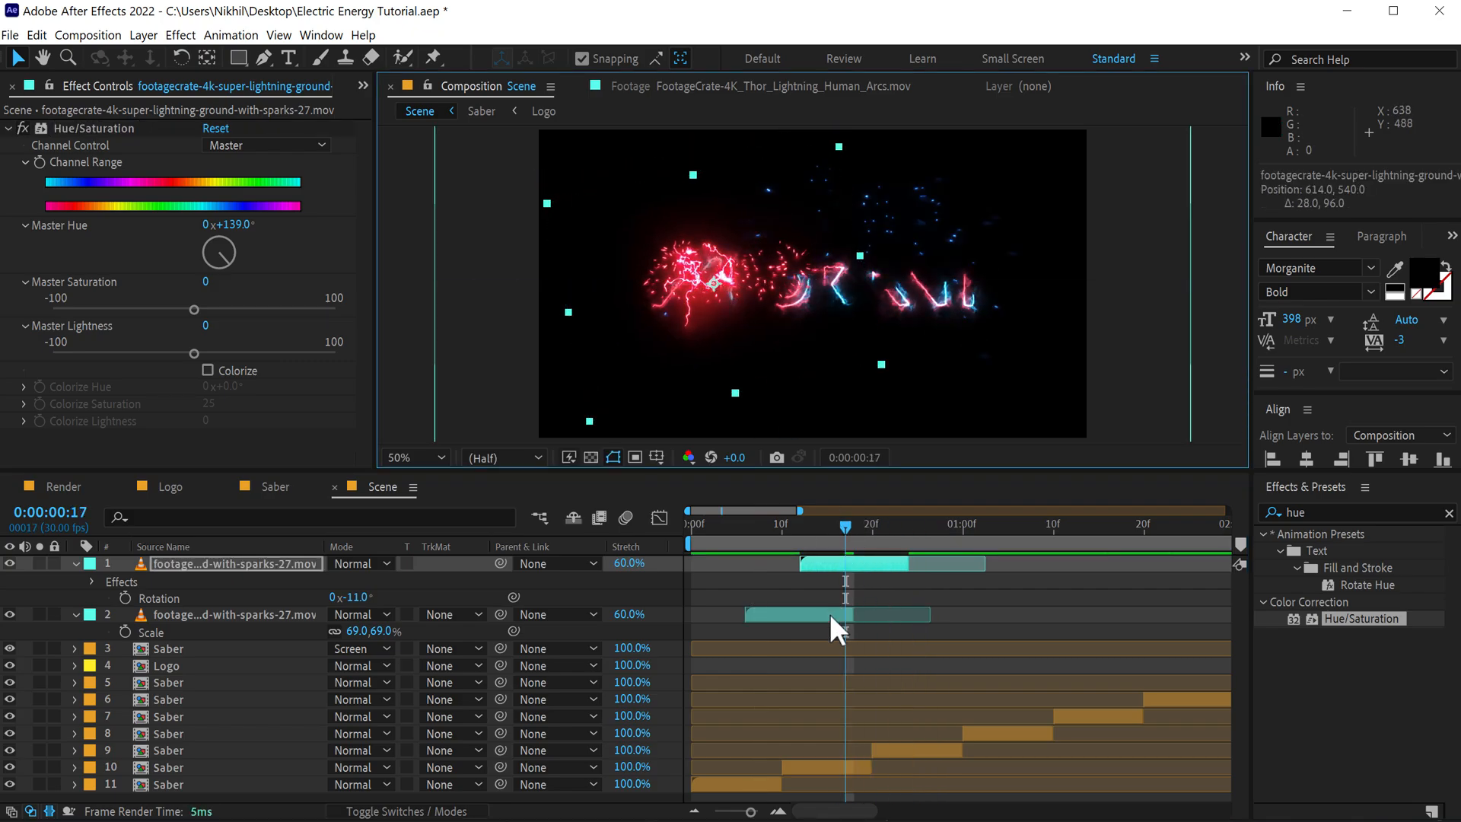
- Add the Thor Lightning Ground_Strike_11.mov clip from Assets as the top layer in Scene, starting at 0:00:00:25
{"action": "left_click_drag", "start_coordinate": [747, 529], "coordinate": [927, 528]}
{"action": "scroll", "coordinate": [879, 582], "scroll_direction": "down", "scroll_amount": 3}
{"action": "scroll", "coordinate": [848, 589], "scroll_direction": "up", "scroll_amount": 3}
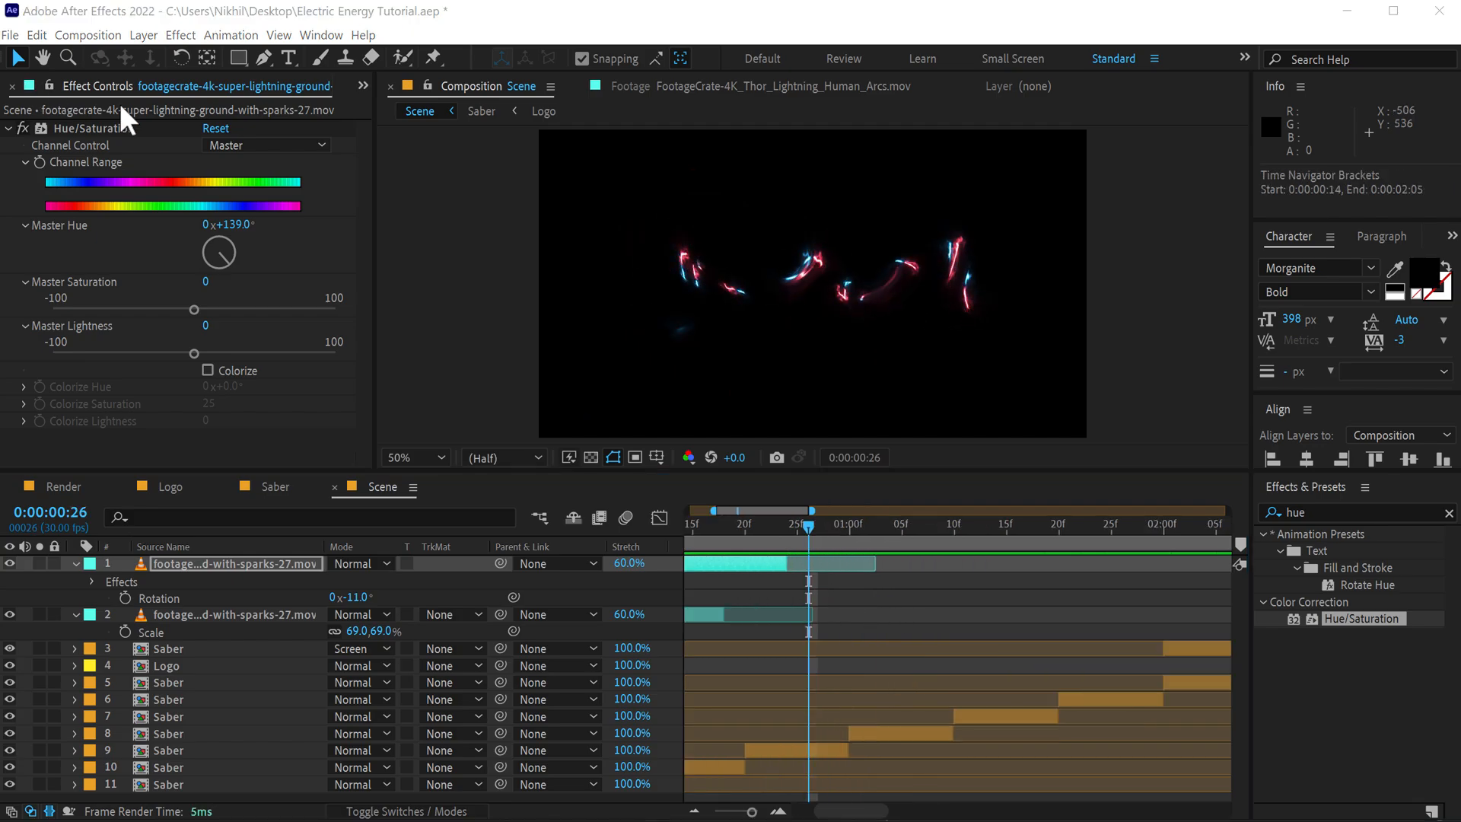
{"action": "left_click", "coordinate": [363, 85]}
{"action": "left_click", "coordinate": [426, 113]}
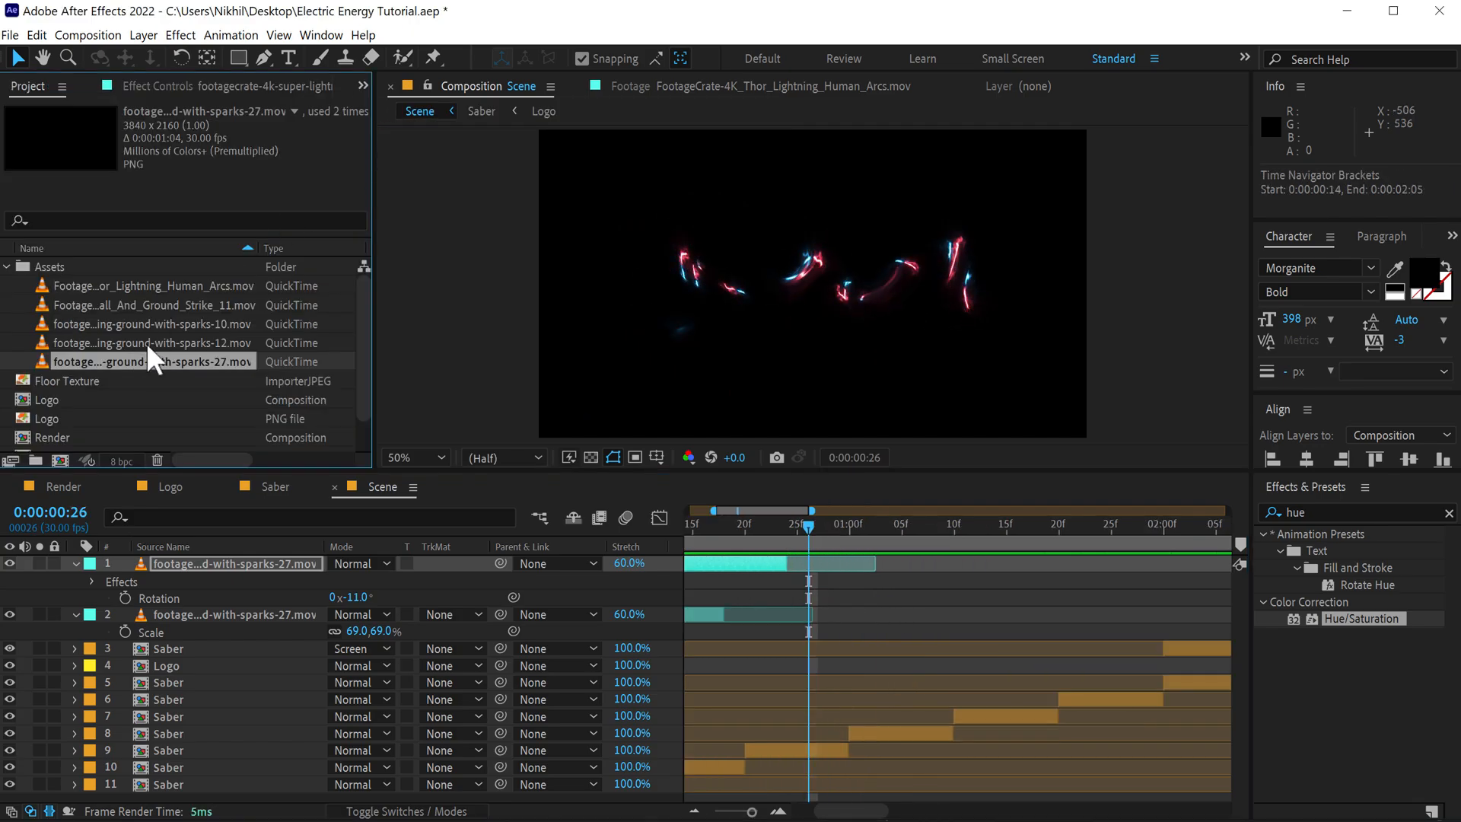
{"action": "left_click_drag", "start_coordinate": [221, 303], "coordinate": [820, 564]}
{"action": "left_click", "coordinate": [821, 525]}
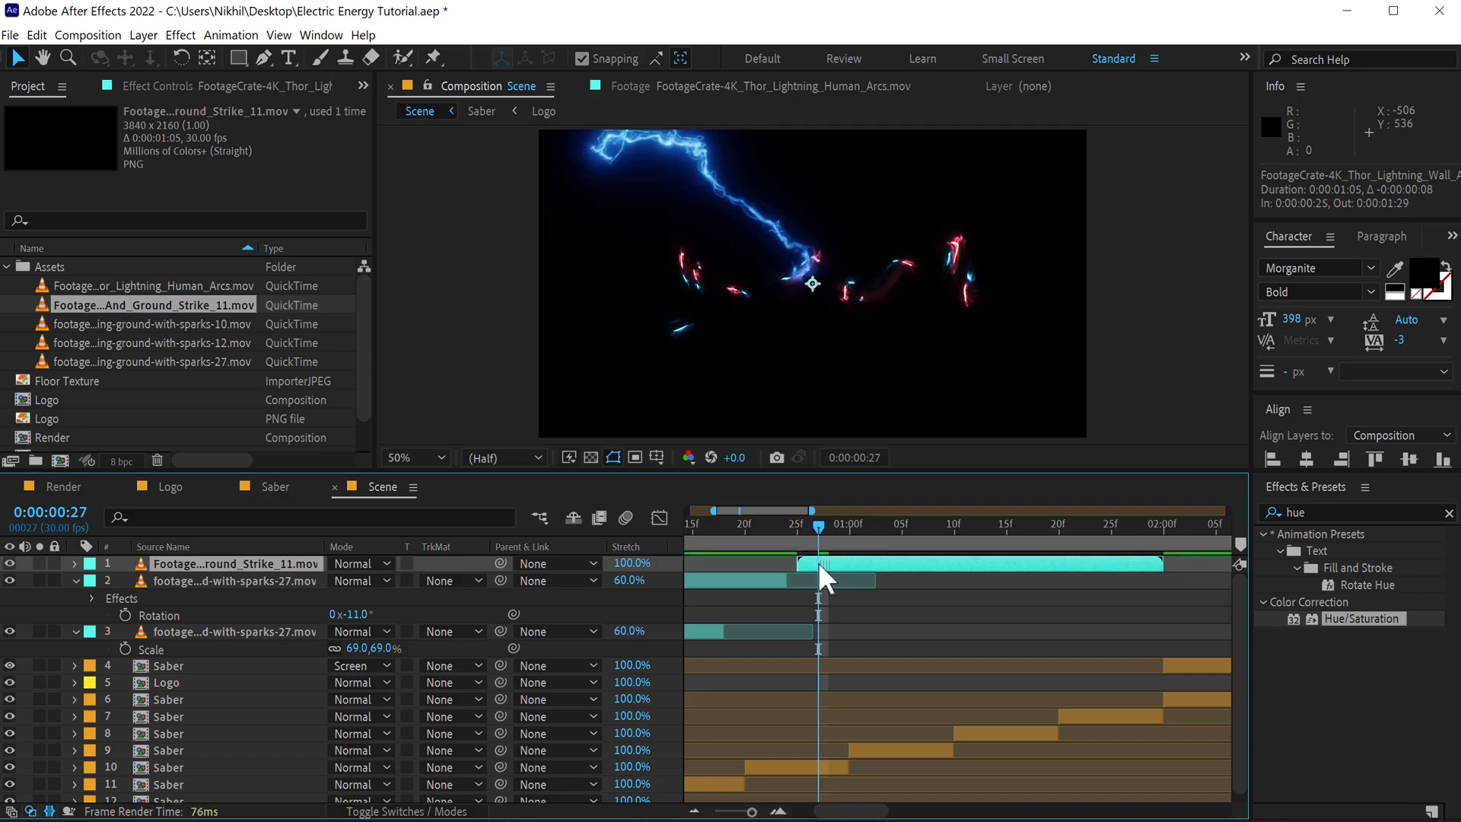
- Scale the Ground_Strike_11 clip down proportionally to 55%
{"action": "scroll", "coordinate": [867, 338], "scroll_direction": "down", "scroll_amount": 2}
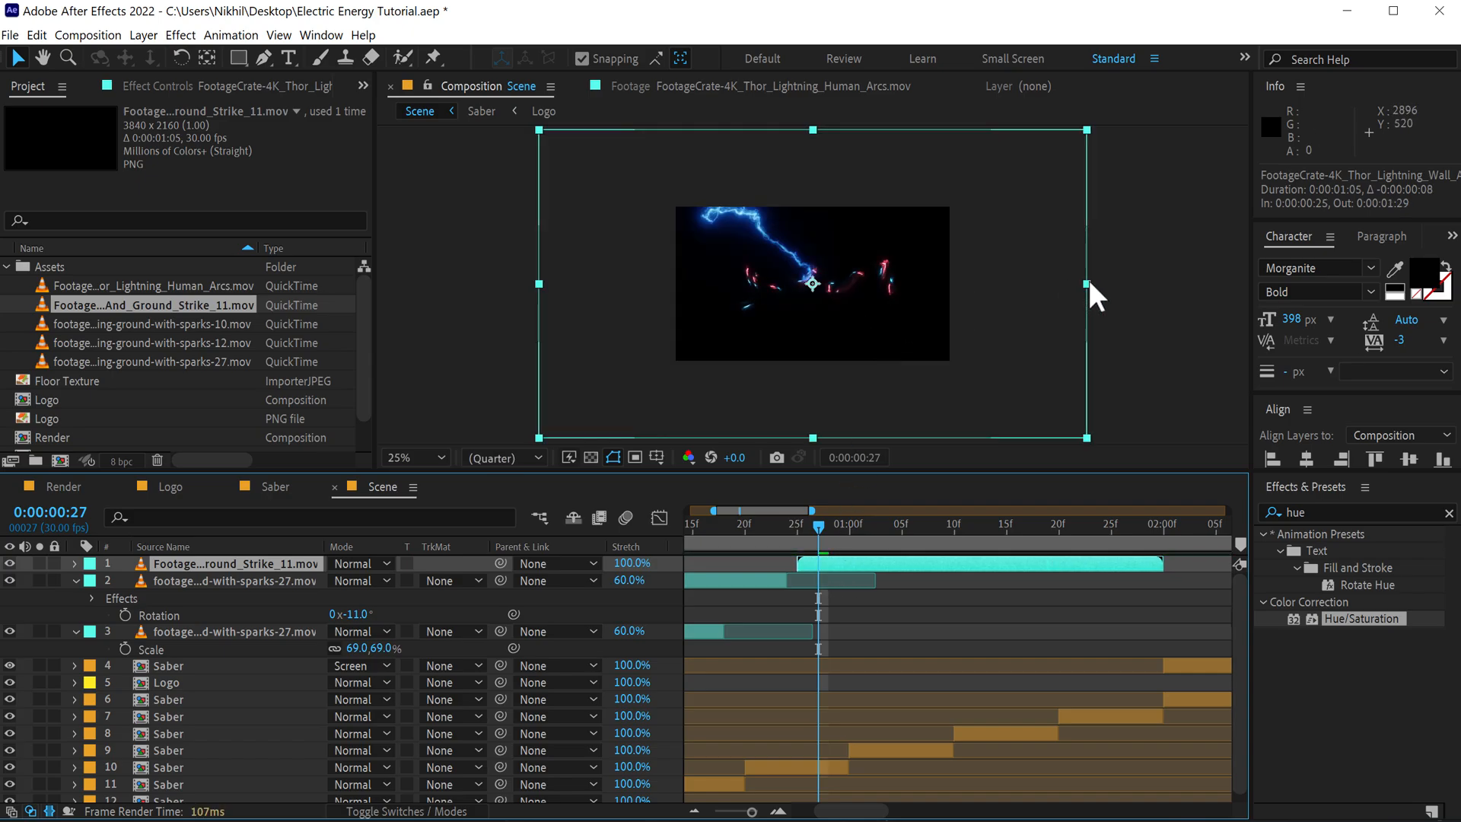
{"action": "left_click_drag", "start_coordinate": [1085, 284], "coordinate": [962, 285]}
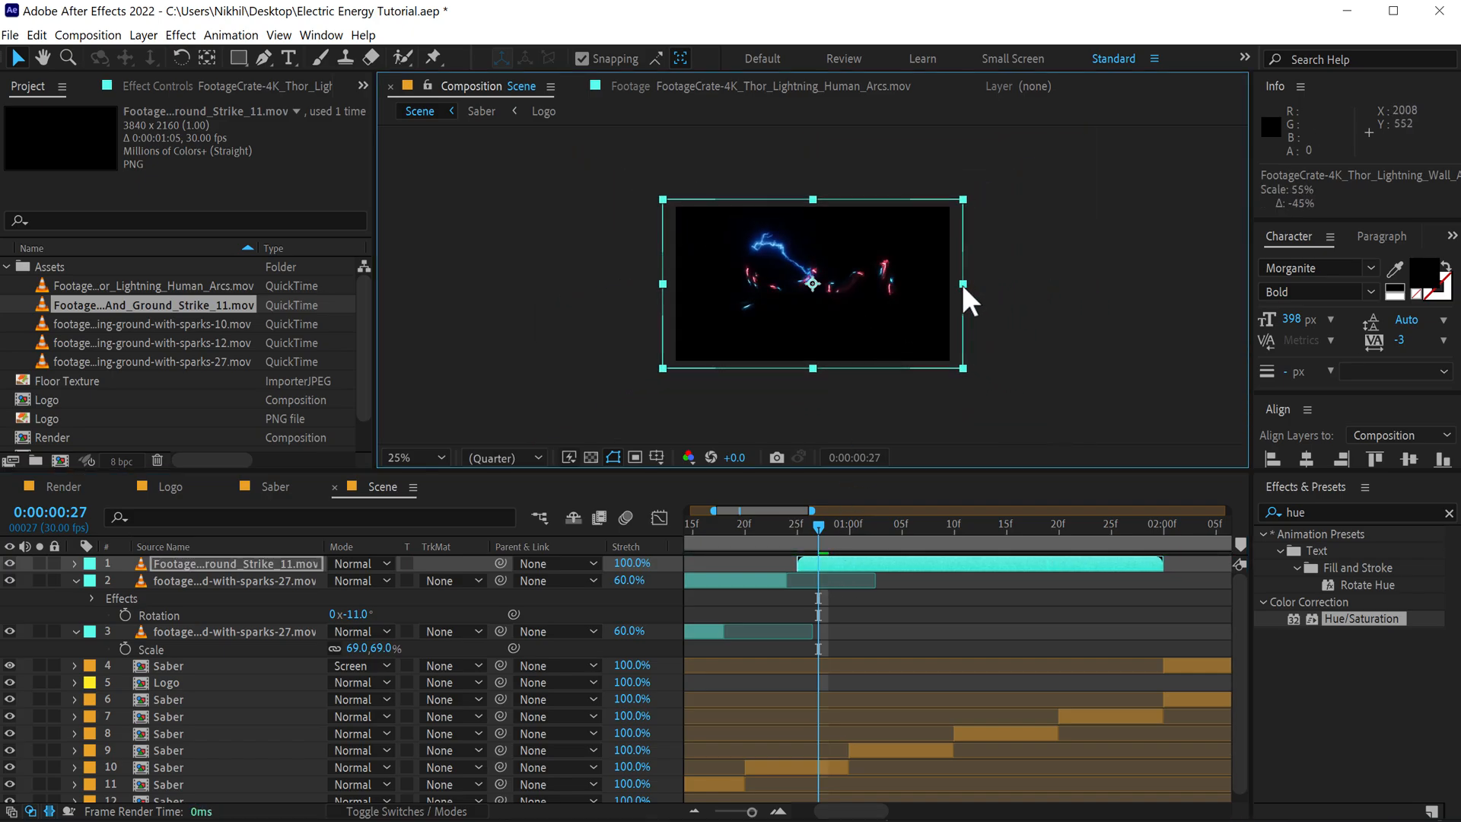
{"action": "scroll", "coordinate": [775, 256], "scroll_direction": "up", "scroll_amount": 2}
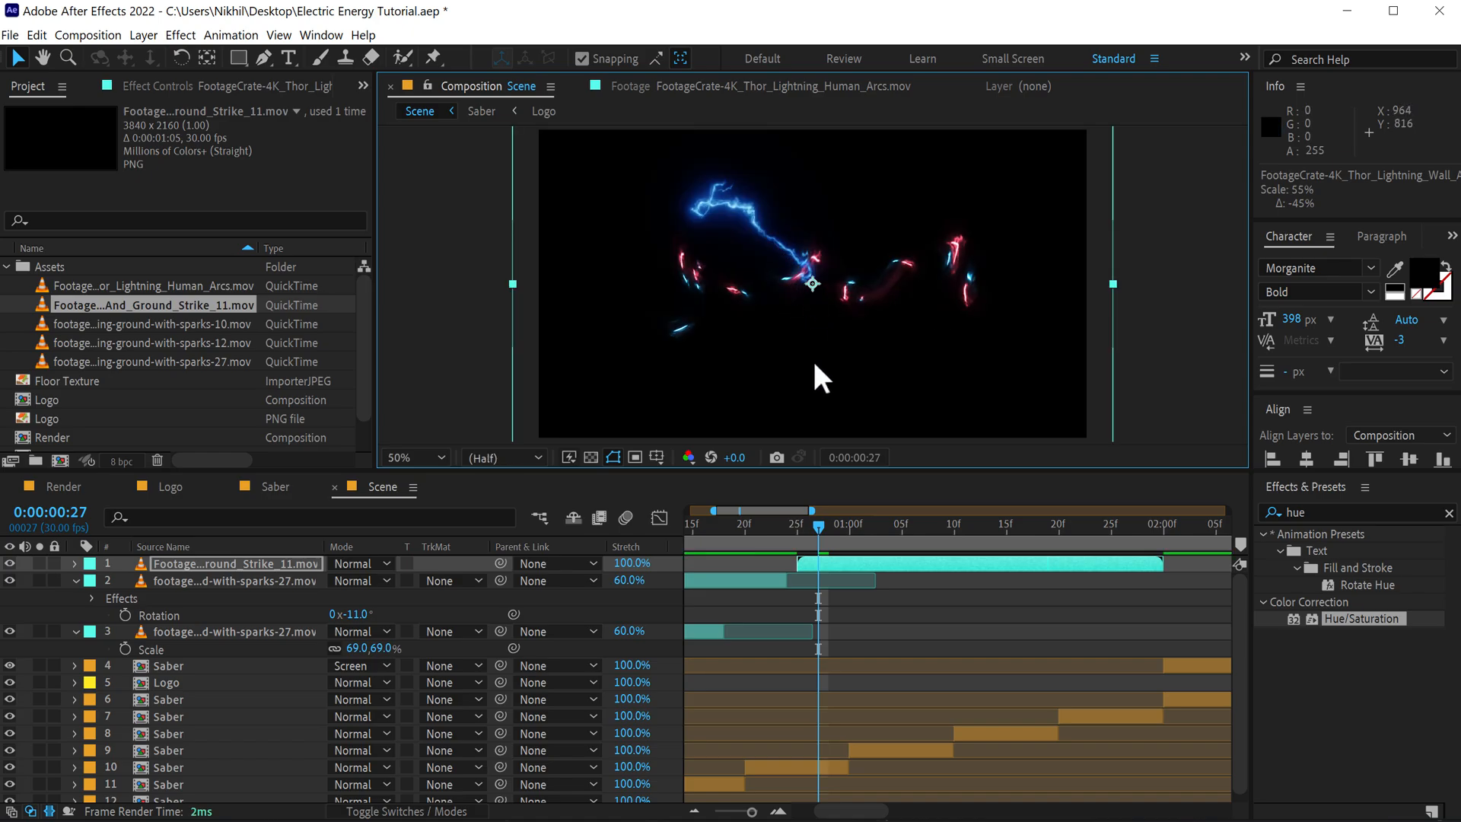
- Move the Ground_Strike_11 bolt to the lower right of the frame and shift its layer to start at 0:00:00:23
{"action": "left_click_drag", "start_coordinate": [803, 531], "coordinate": [859, 534]}
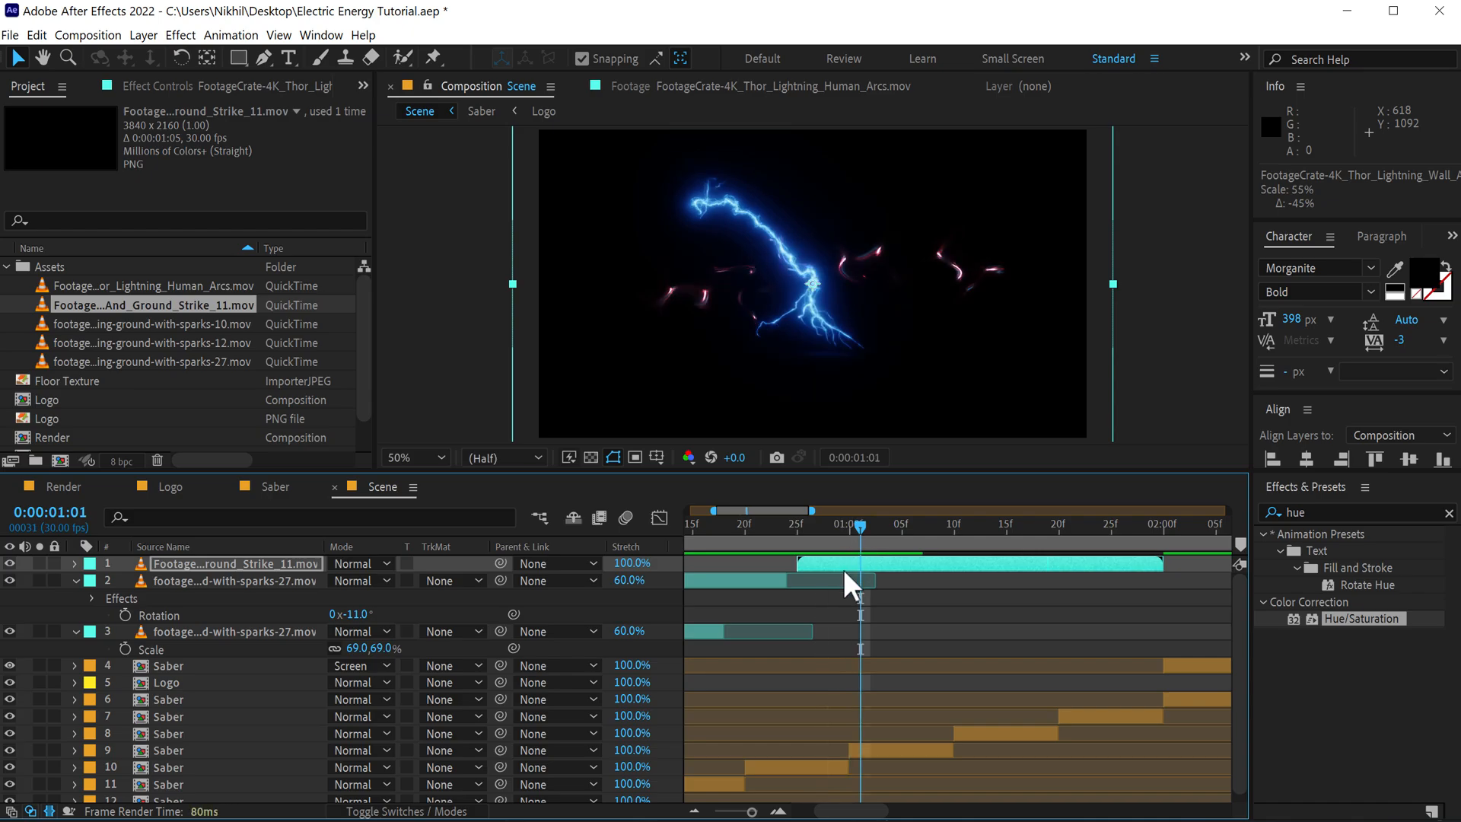
{"action": "left_click_drag", "start_coordinate": [790, 268], "coordinate": [947, 326]}
{"action": "mouse_move", "coordinate": [824, 524]}
{"action": "left_mouse_down"}
{"action": "mouse_move", "coordinate": [801, 525]}
{"action": "mouse_move", "coordinate": [911, 522]}
{"action": "mouse_move", "coordinate": [805, 522]}
{"action": "left_mouse_up"}
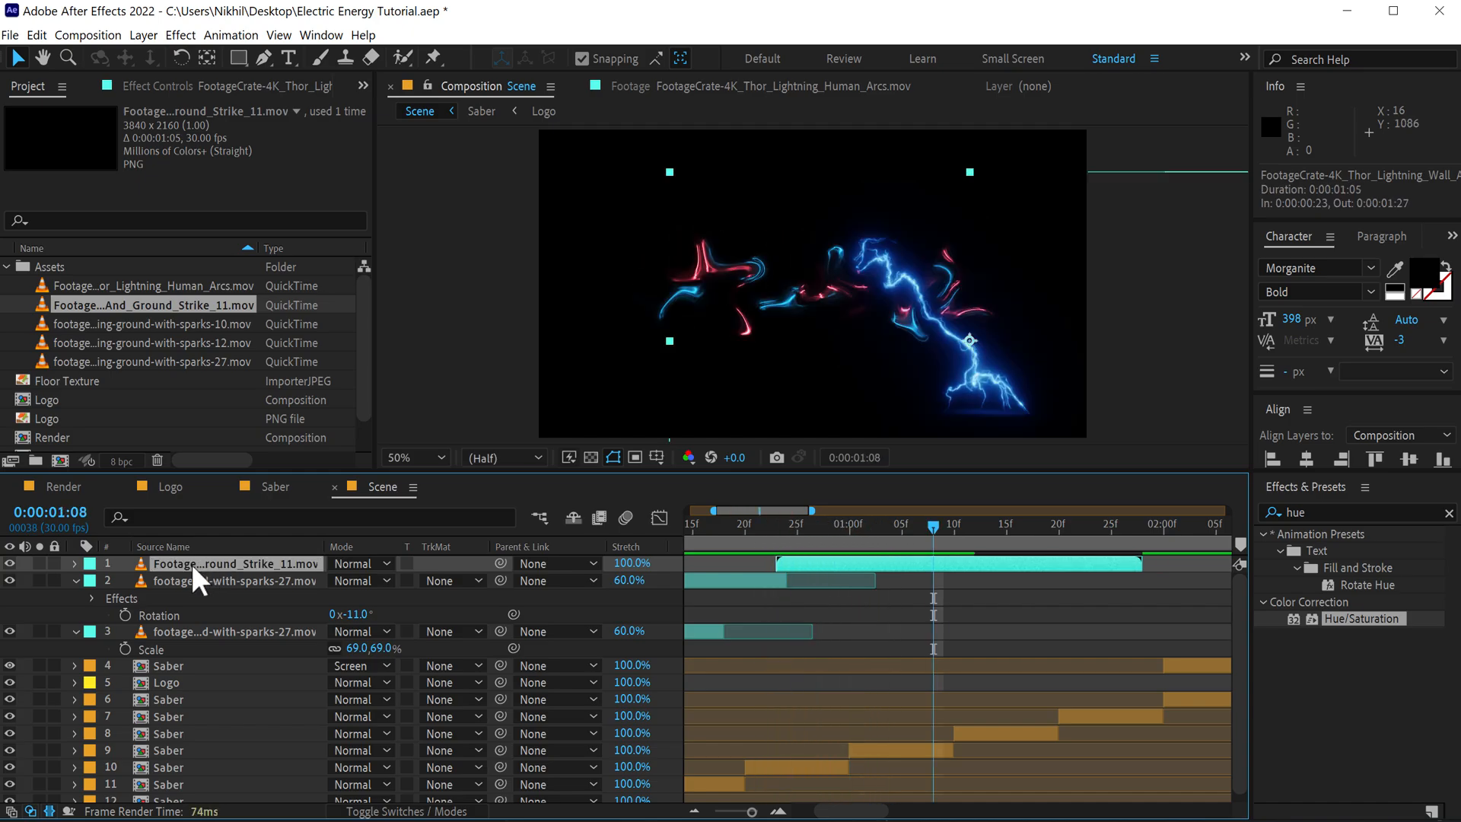
- Copy the Hue/Saturation effect from the red sparks-27 layer onto the Ground_Strike_11 layer
{"action": "left_click", "coordinate": [179, 584]}
{"action": "left_click", "coordinate": [172, 81]}
{"action": "left_click", "coordinate": [105, 126]}
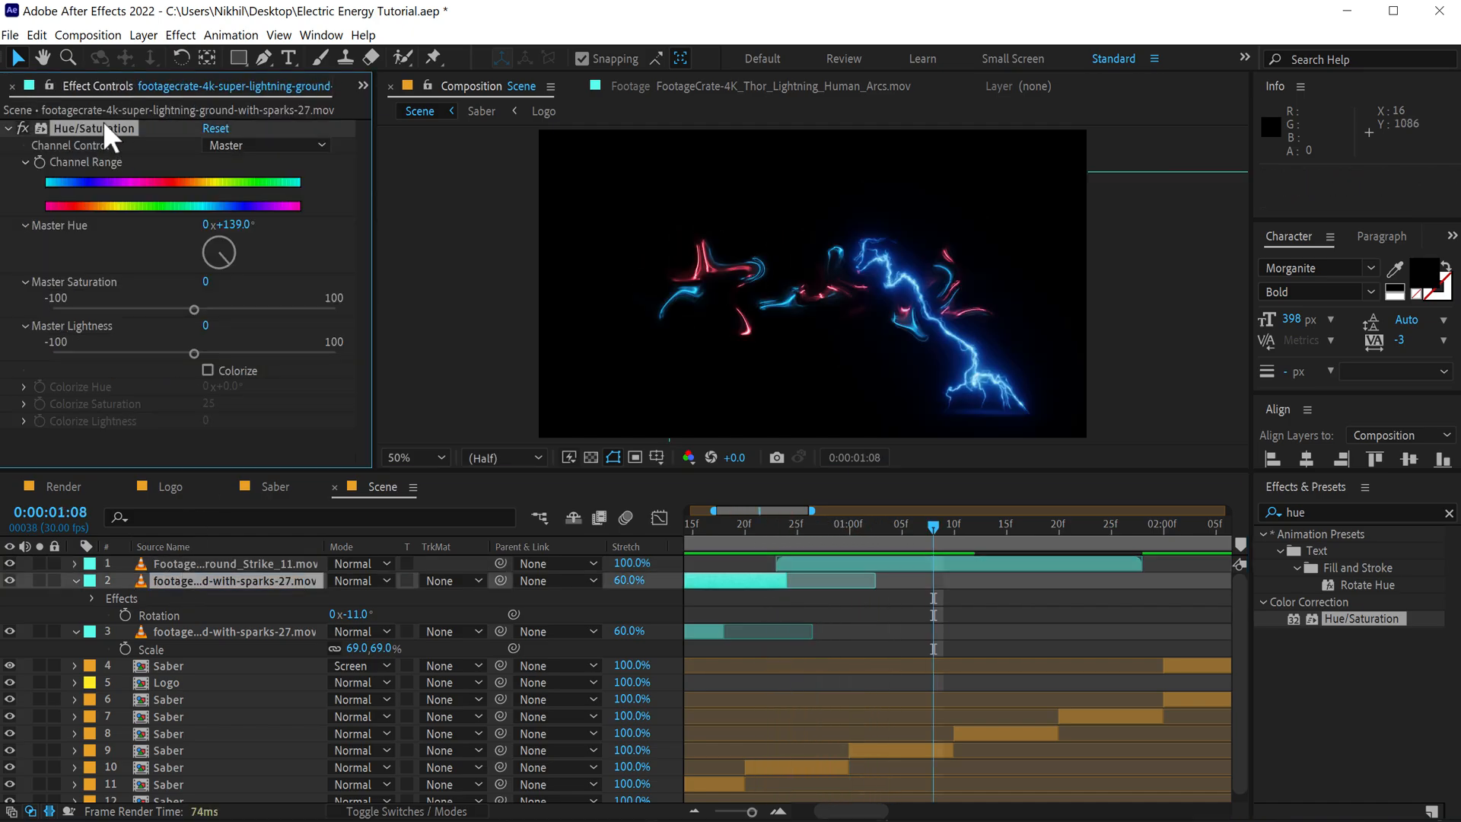
{"action": "left_click", "coordinate": [835, 561]}
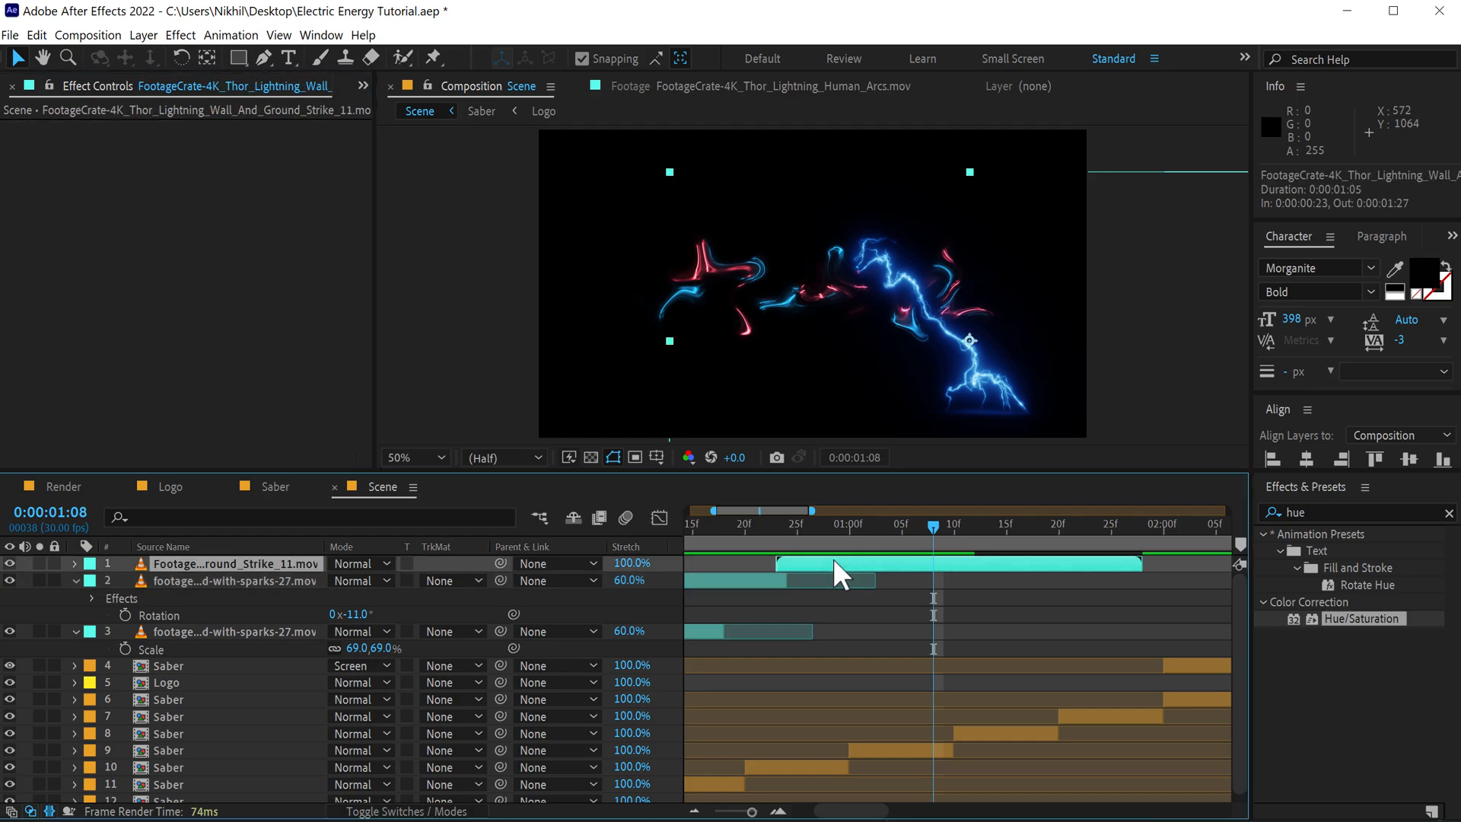
{"action": "key", "text": "ctrl+v"}
- Set the Ground_Strike_11 layer's stretch factor to 60% and preview the animation from 0:00:00:18
{"action": "left_click", "coordinate": [814, 532]}
{"action": "left_click", "coordinate": [633, 565]}
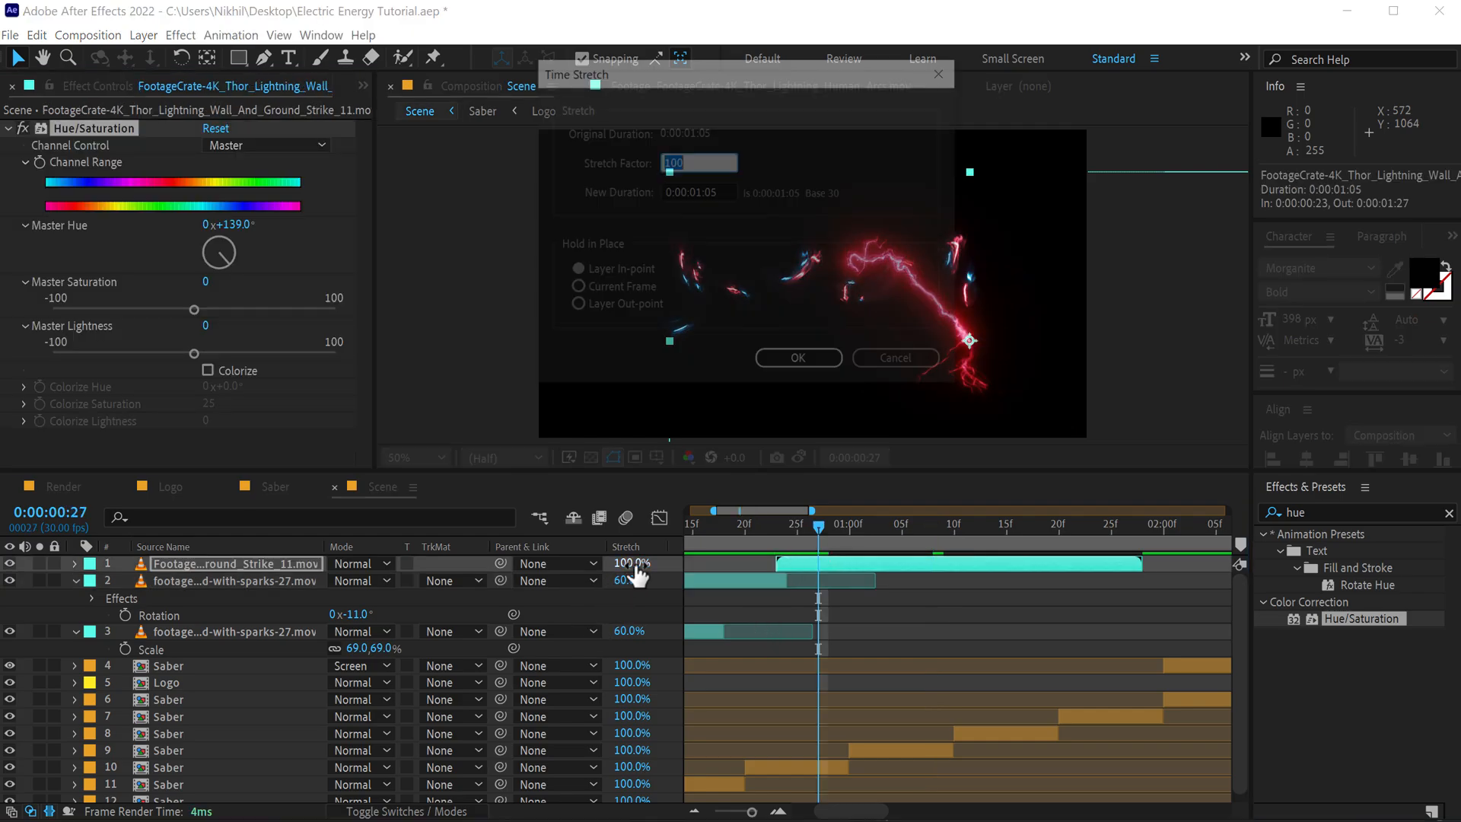
{"action": "key", "text": "Return"}
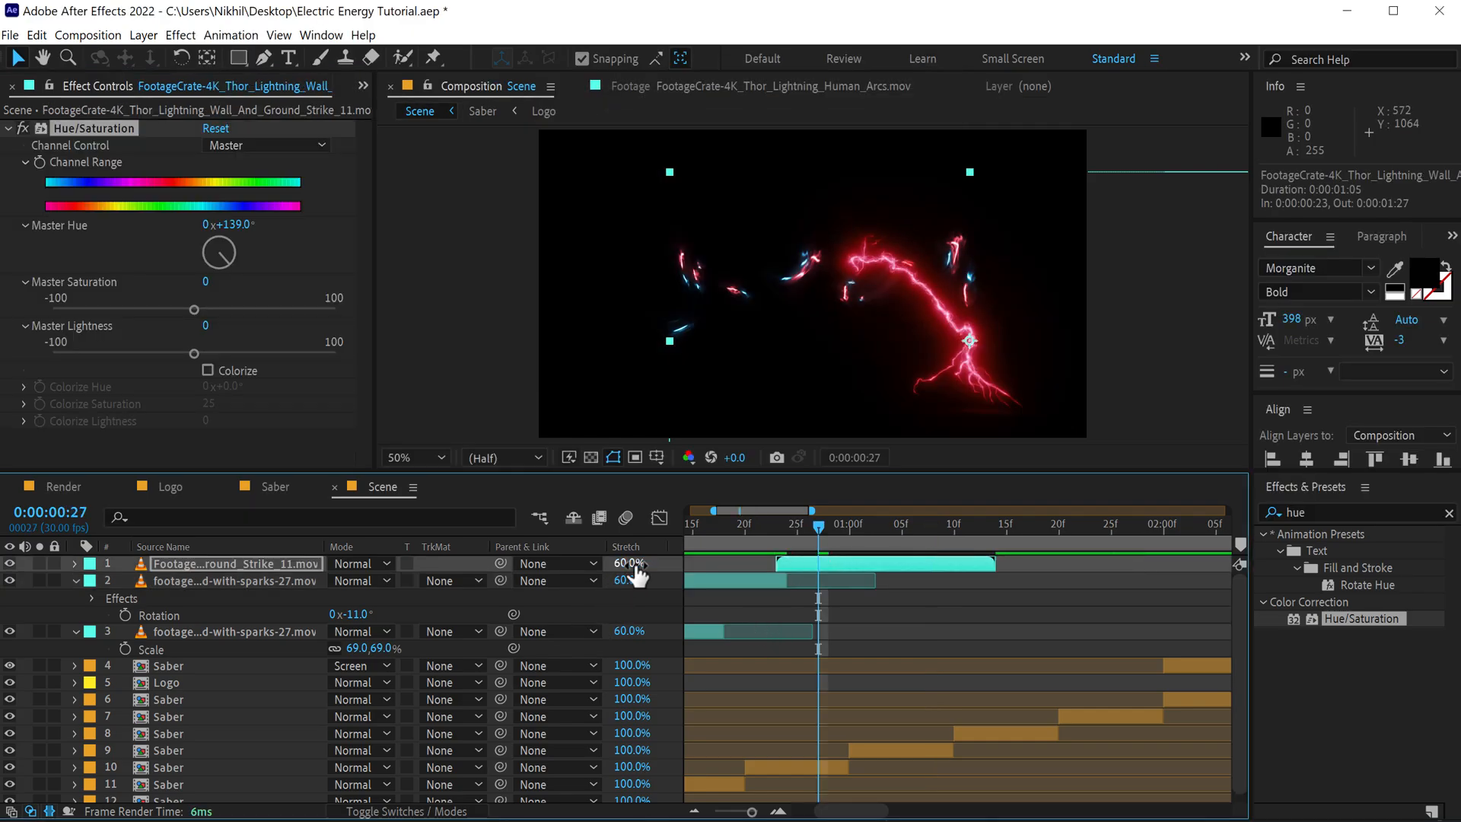
{"action": "left_click", "coordinate": [724, 529]}
{"action": "key", "text": "space"}
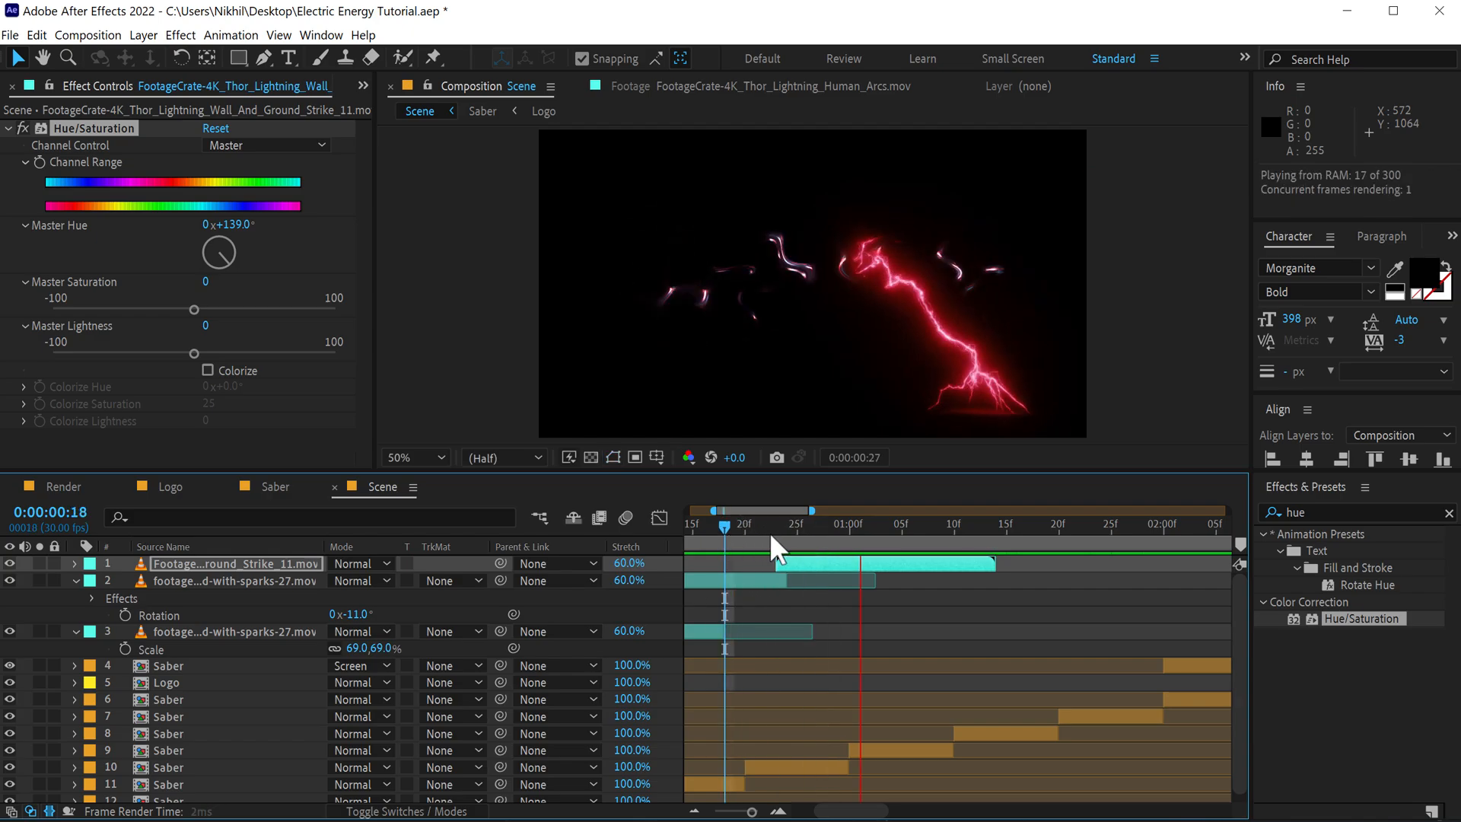
- Add the ground-with-sparks-10.mov clip from Assets as the top layer in Scene, starting at 0:00:01:01
{"action": "left_click_drag", "start_coordinate": [760, 528], "coordinate": [901, 536]}
{"action": "left_click", "coordinate": [365, 86]}
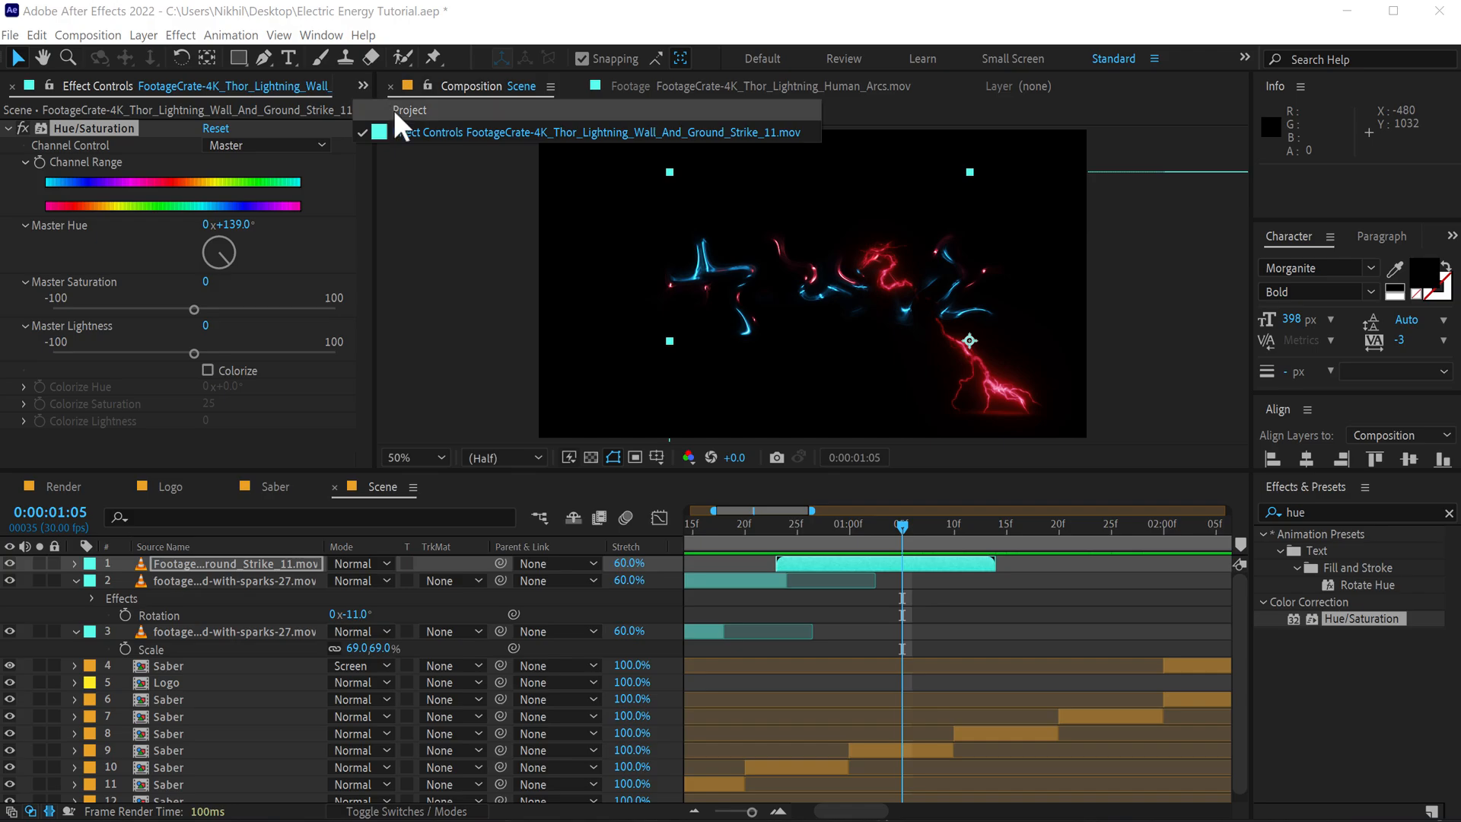
{"action": "left_click", "coordinate": [394, 108]}
{"action": "left_click_drag", "start_coordinate": [220, 323], "coordinate": [874, 564]}
- Scale the sparks-10 clip to 58% and move it onto the lower-left logo strokes
{"action": "key", "text": "s"}
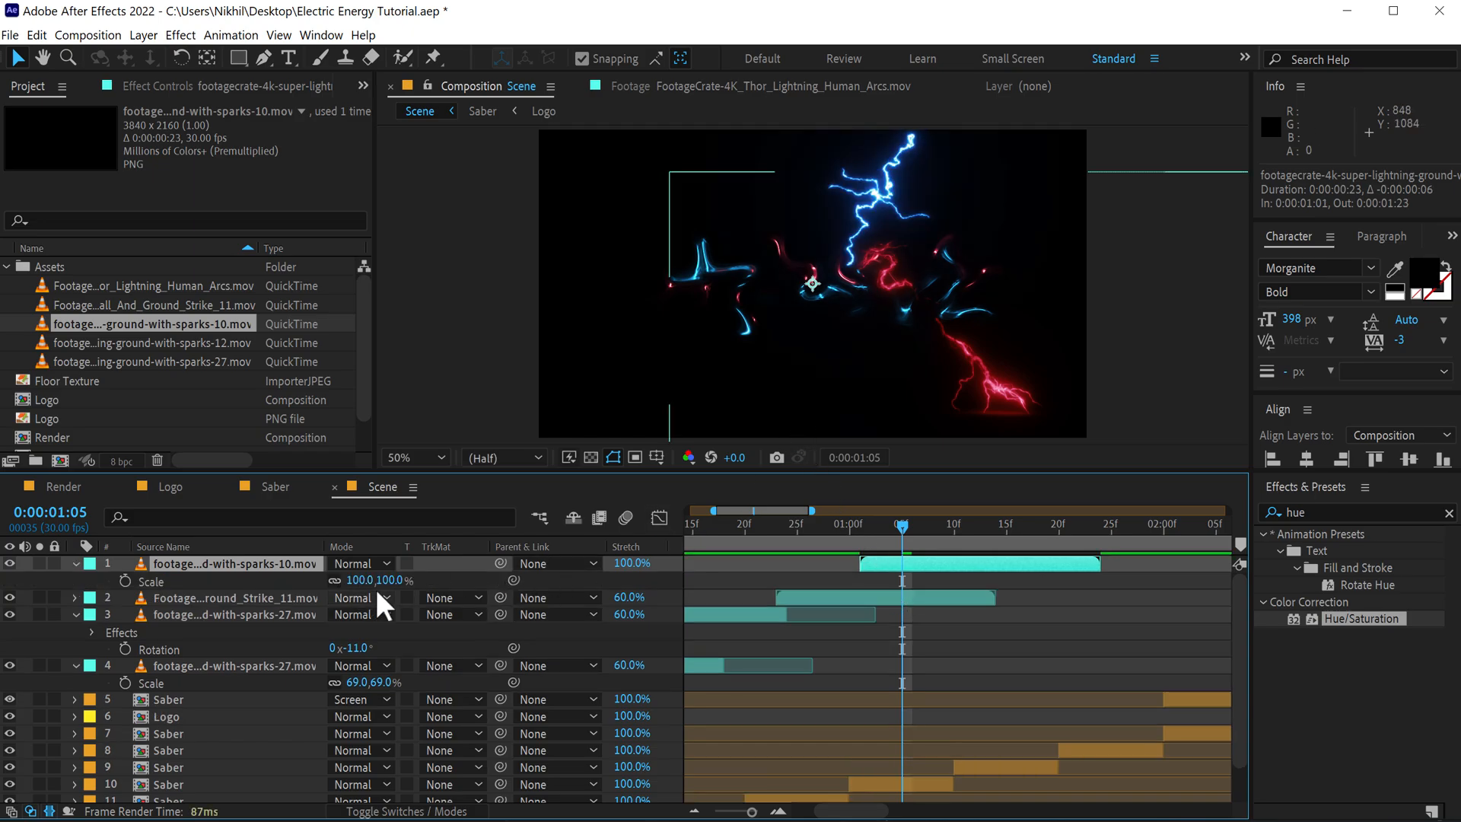
{"action": "left_click_drag", "start_coordinate": [379, 580], "coordinate": [346, 579]}
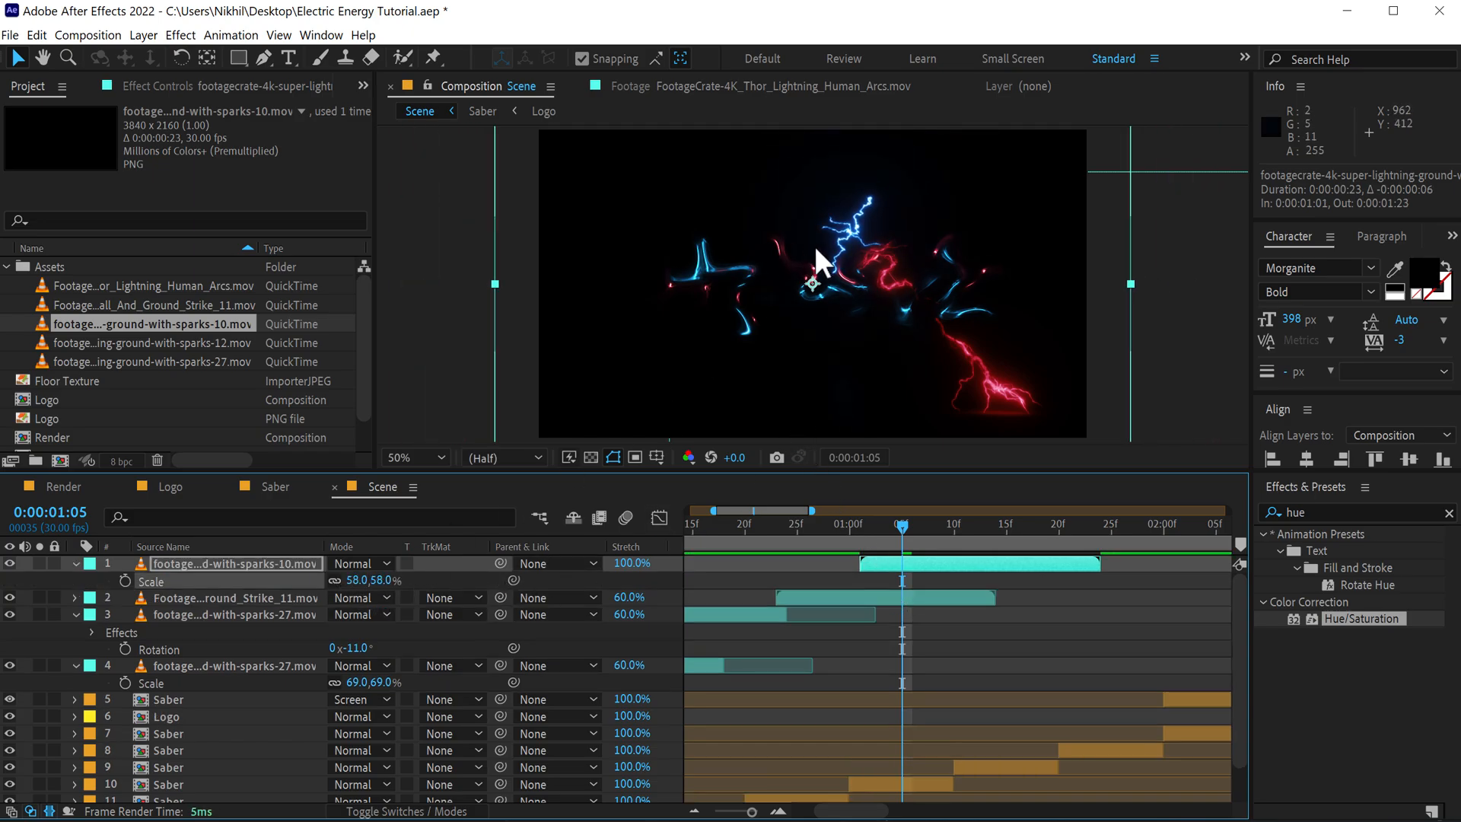
{"action": "left_click_drag", "start_coordinate": [818, 260], "coordinate": [710, 355]}
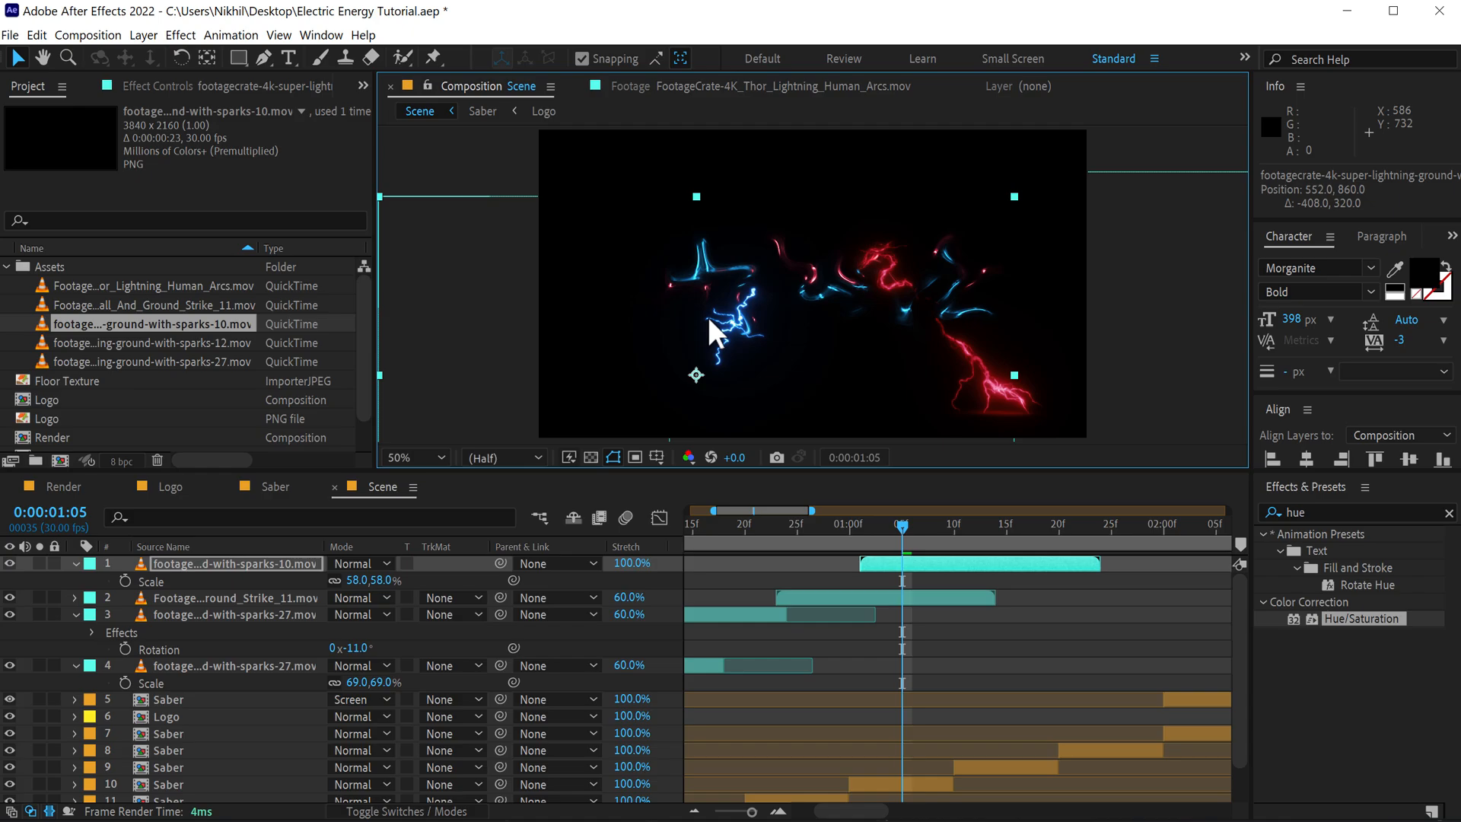
- Turn off snapping and add the Thor_Lightning_Human_Arcs.mov clip above the Screen-mode Saber layer at 0:00:01:26, with a 60% stretch factor
{"action": "left_click", "coordinate": [581, 59]}
{"action": "left_click_drag", "start_coordinate": [902, 525], "coordinate": [934, 528]}
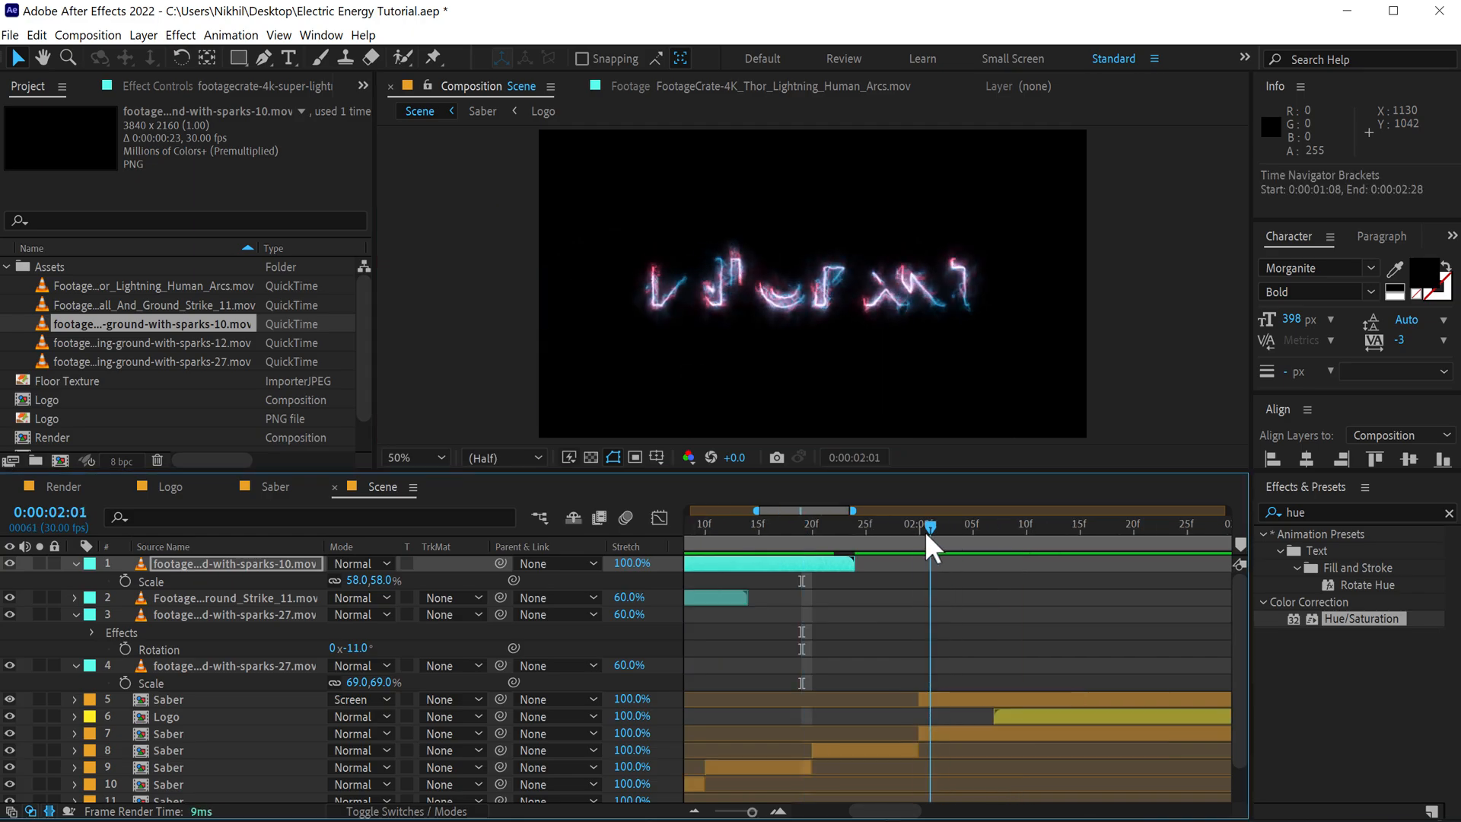
{"action": "left_click_drag", "start_coordinate": [180, 286], "coordinate": [880, 697]}
{"action": "left_click", "coordinate": [628, 699]}
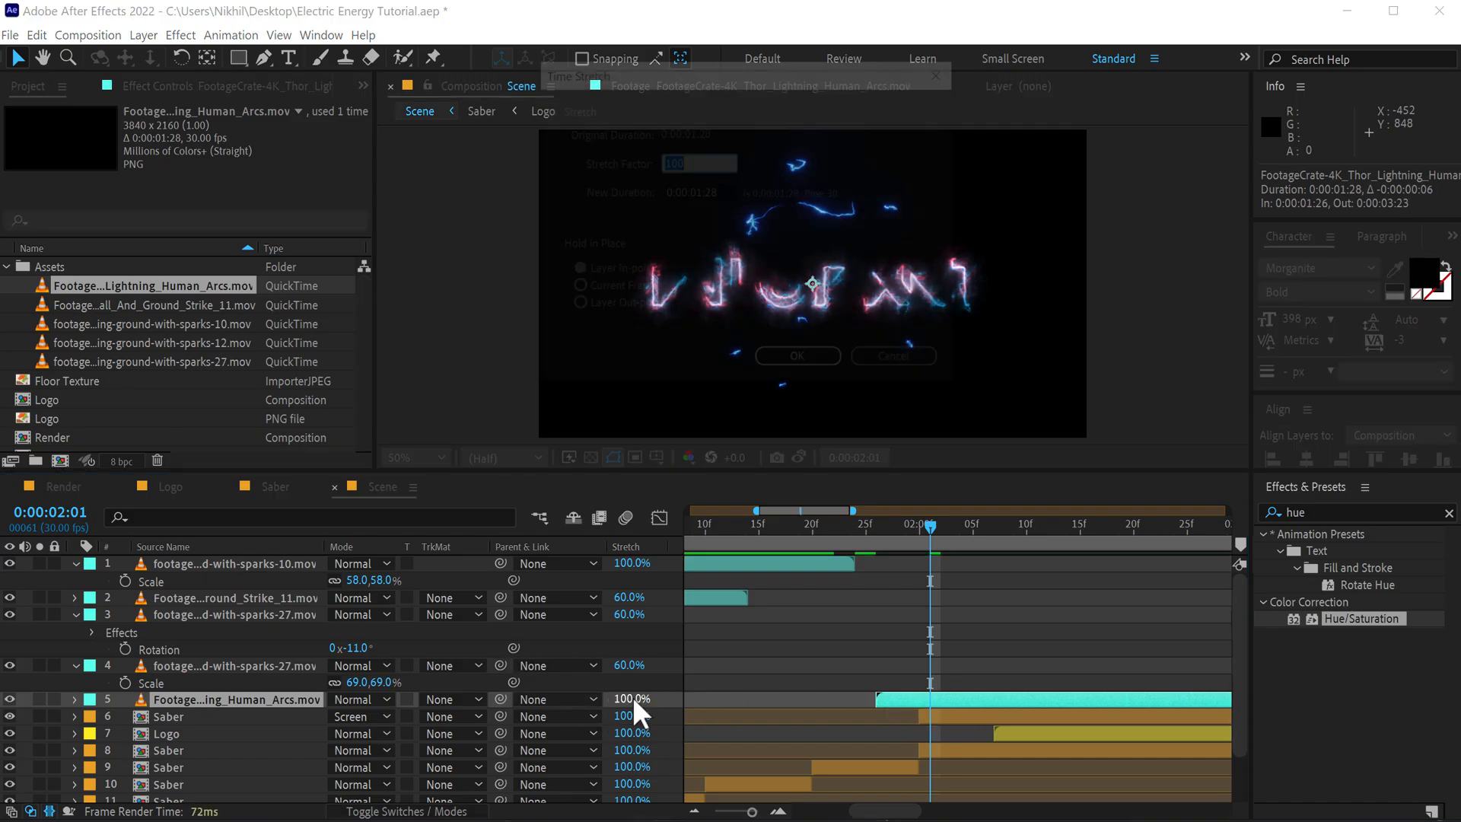
{"action": "type", "text": "60"}
{"action": "key", "text": "Return"}
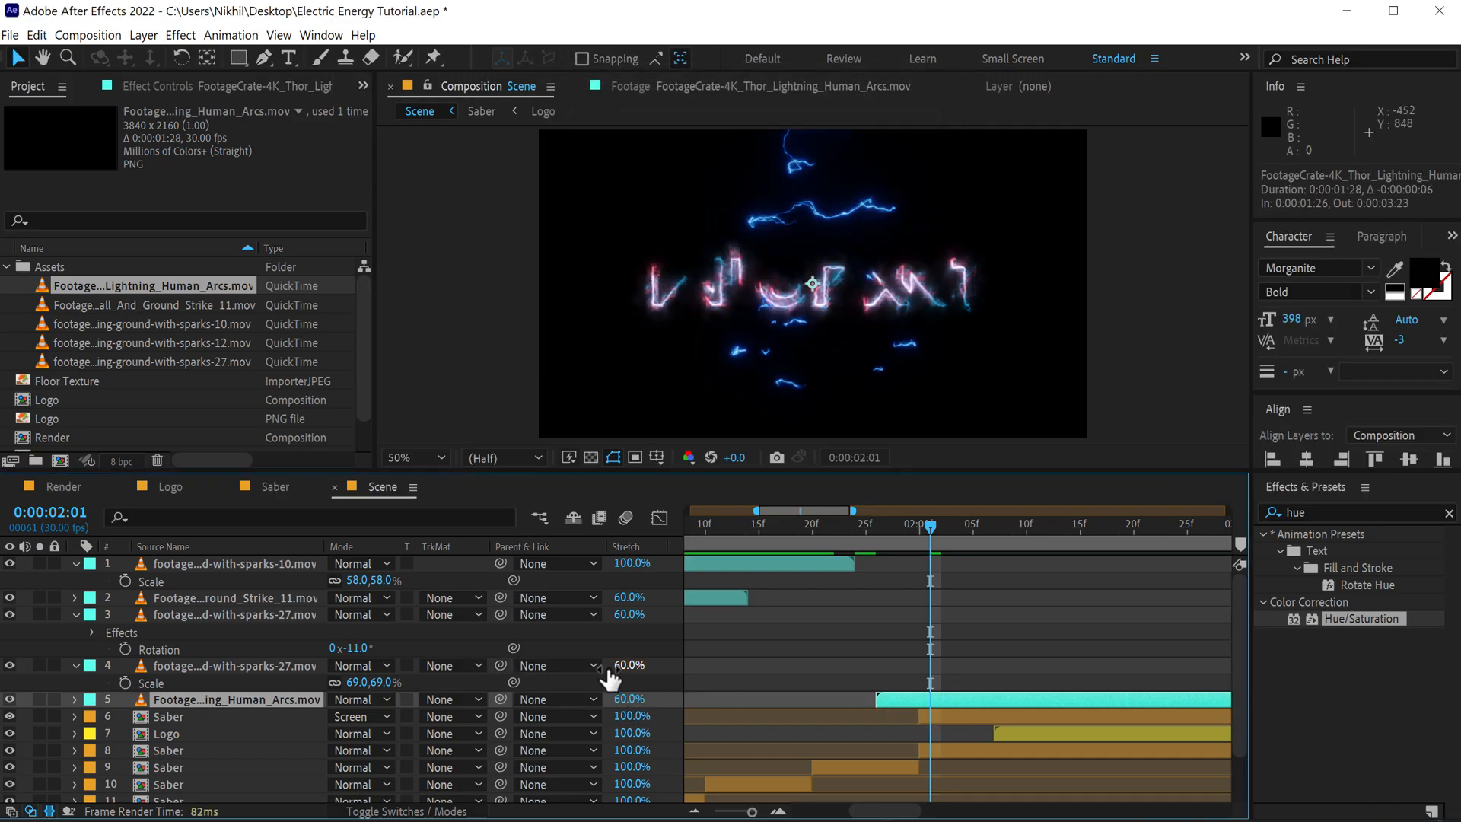
{"action": "key", "text": "space"}
- Rotate the Human_Arcs layer so its arcs run vertically through the logo, and scale it to 72.4% by 88.4%
{"action": "key", "text": "r"}
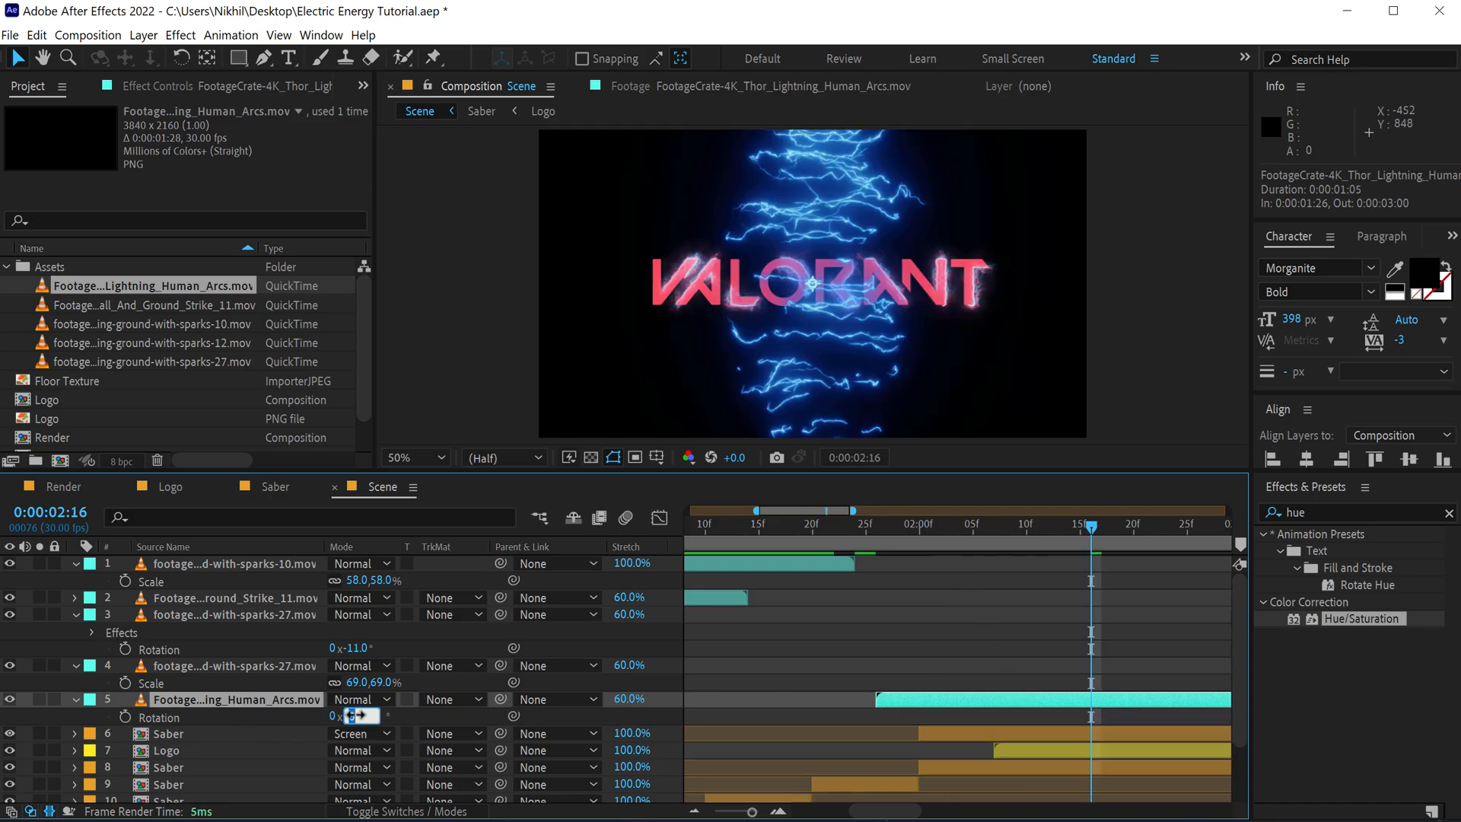
{"action": "key", "text": "Return"}
{"action": "key", "text": "s"}
{"action": "mouse_move", "coordinate": [382, 715]}
{"action": "left_mouse_down"}
{"action": "mouse_move", "coordinate": [368, 716]}
{"action": "mouse_move", "coordinate": [380, 716]}
{"action": "left_mouse_up"}
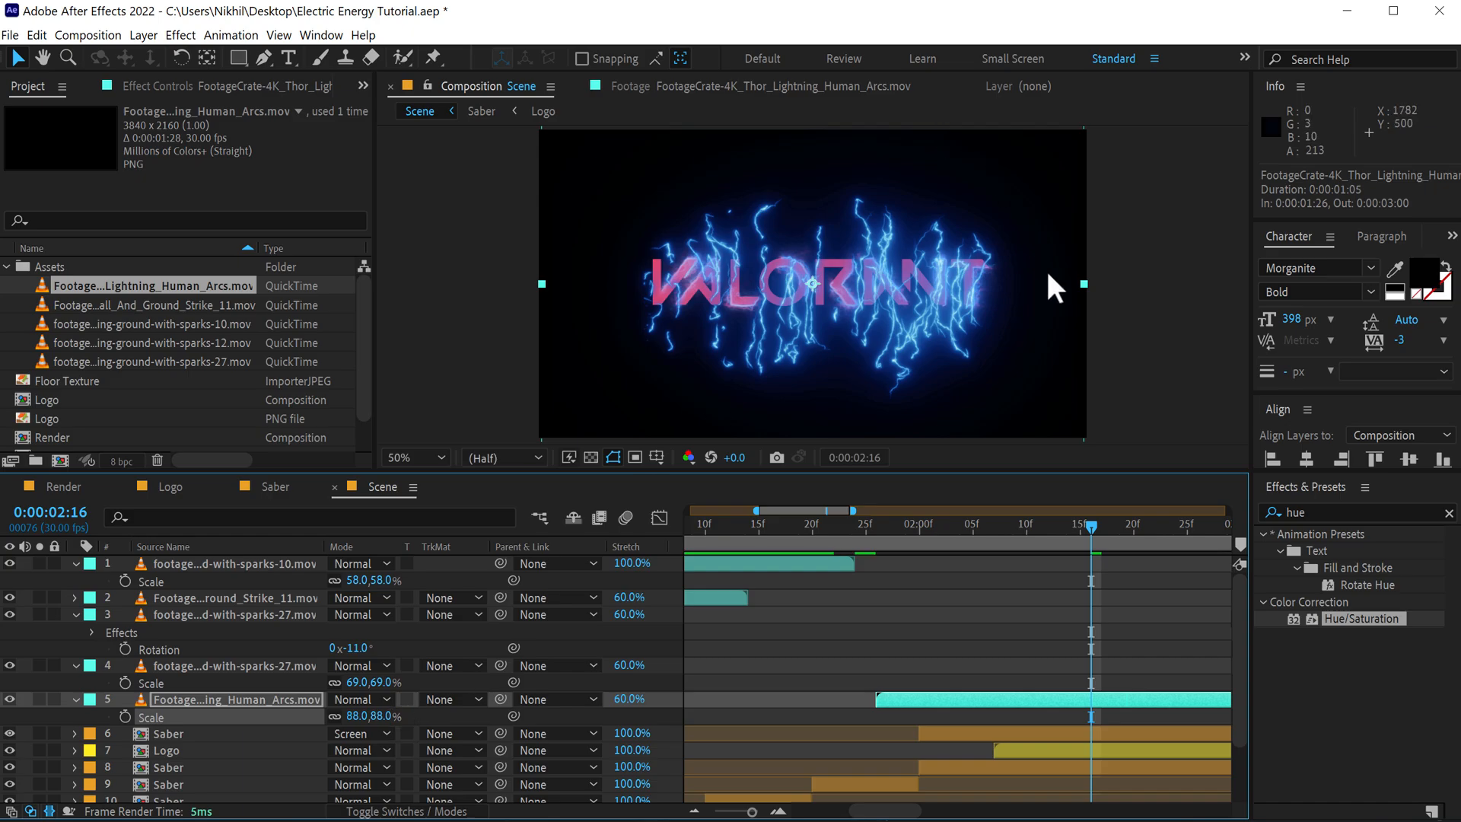
{"action": "left_click_drag", "start_coordinate": [1084, 284], "coordinate": [1140, 284]}
{"action": "key", "text": "s"}
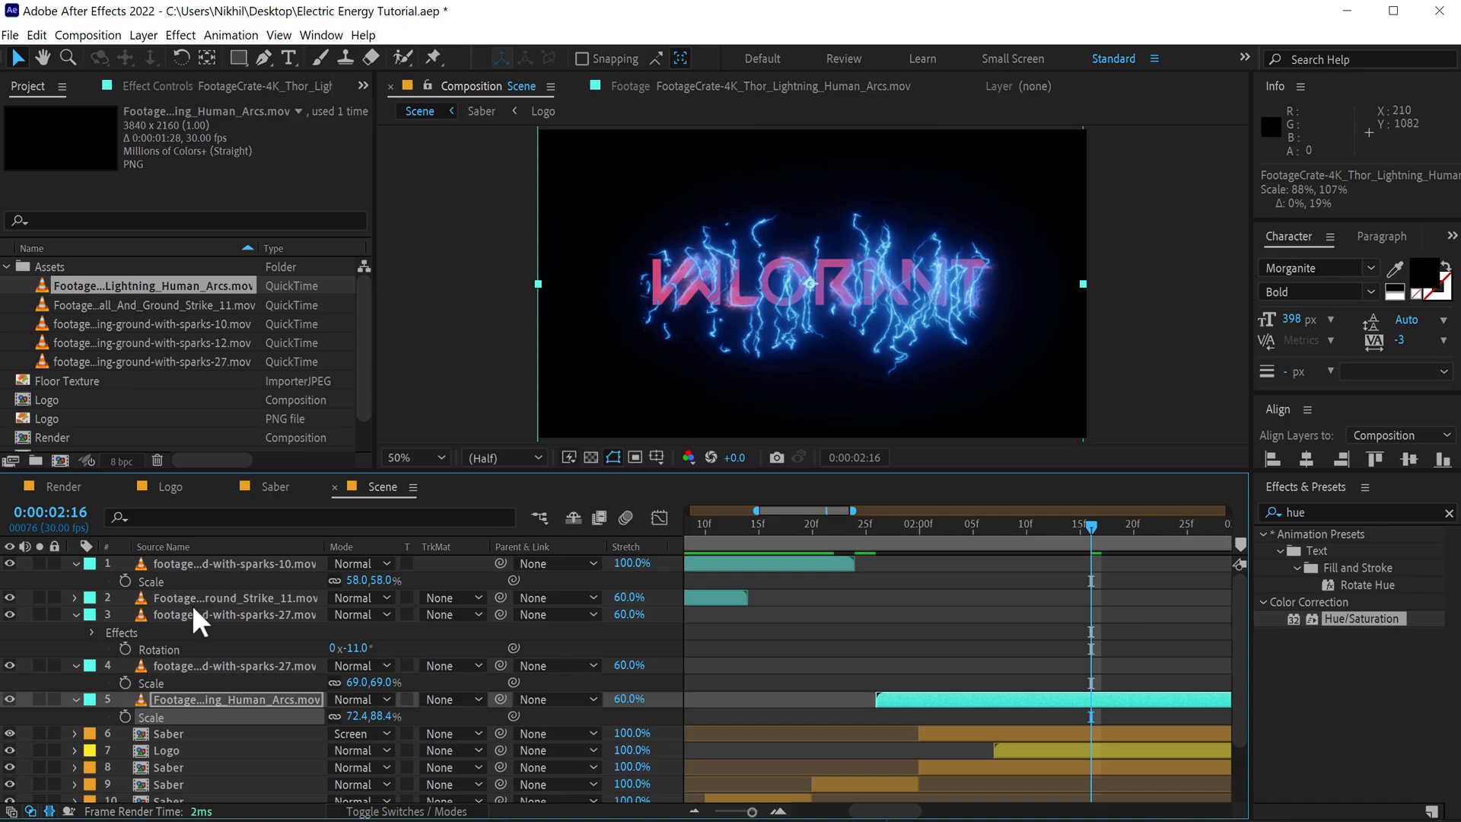
- Copy the Hue/Saturation effect from the Ground_Strike_11 layer onto the Human_Arcs layer and shift that layer's start to 0:00:02:00
{"action": "left_click", "coordinate": [192, 601]}
{"action": "left_click", "coordinate": [170, 86]}
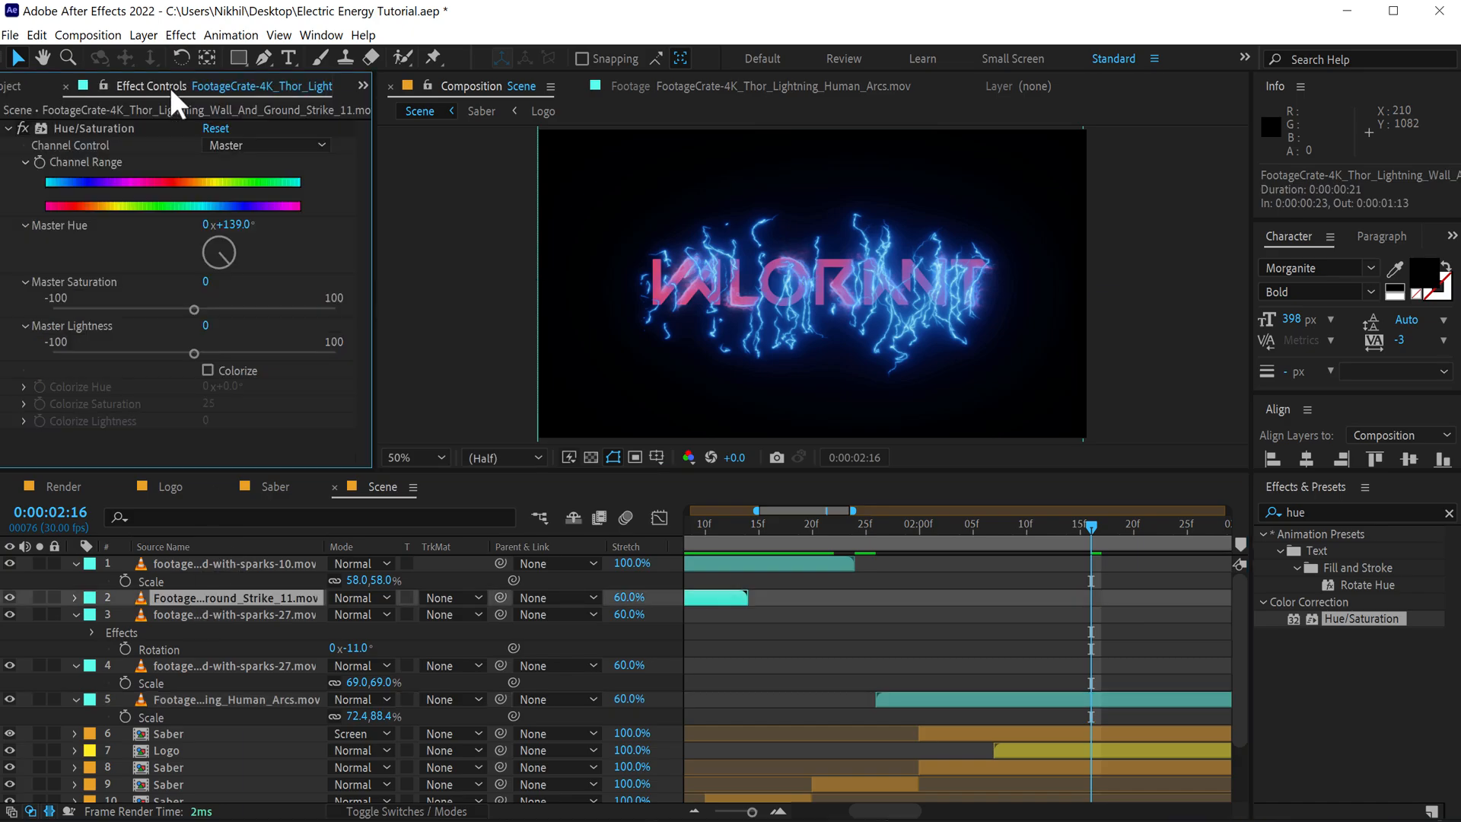
{"action": "left_click", "coordinate": [64, 128]}
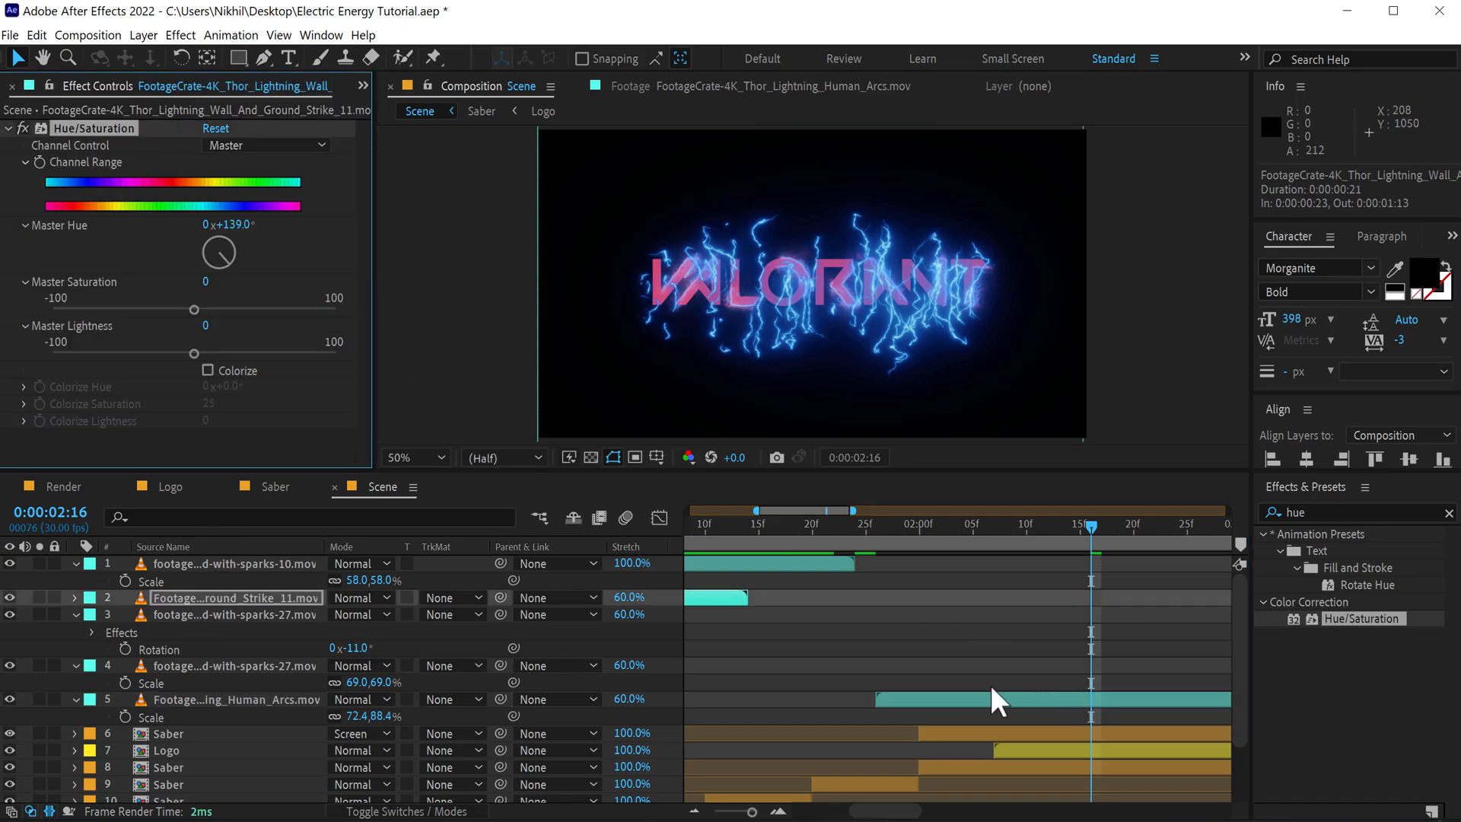
{"action": "left_click_drag", "start_coordinate": [875, 526], "coordinate": [919, 528]}
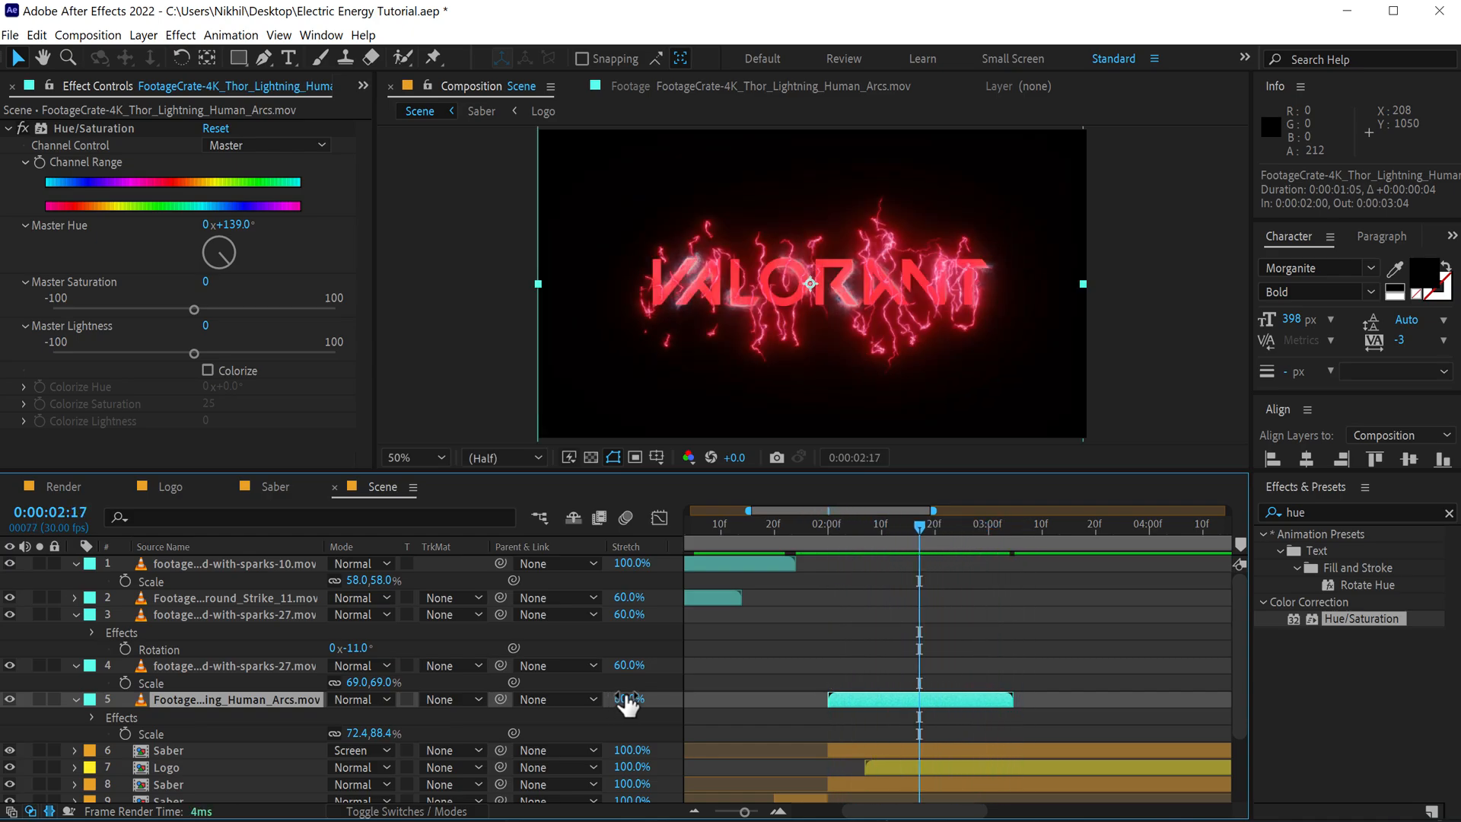
- Set the Human_Arcs layer's stretch factor to 55% and trim it to run from 0:00:02:00 to 0:00:02:28
{"action": "left_click", "coordinate": [624, 699]}
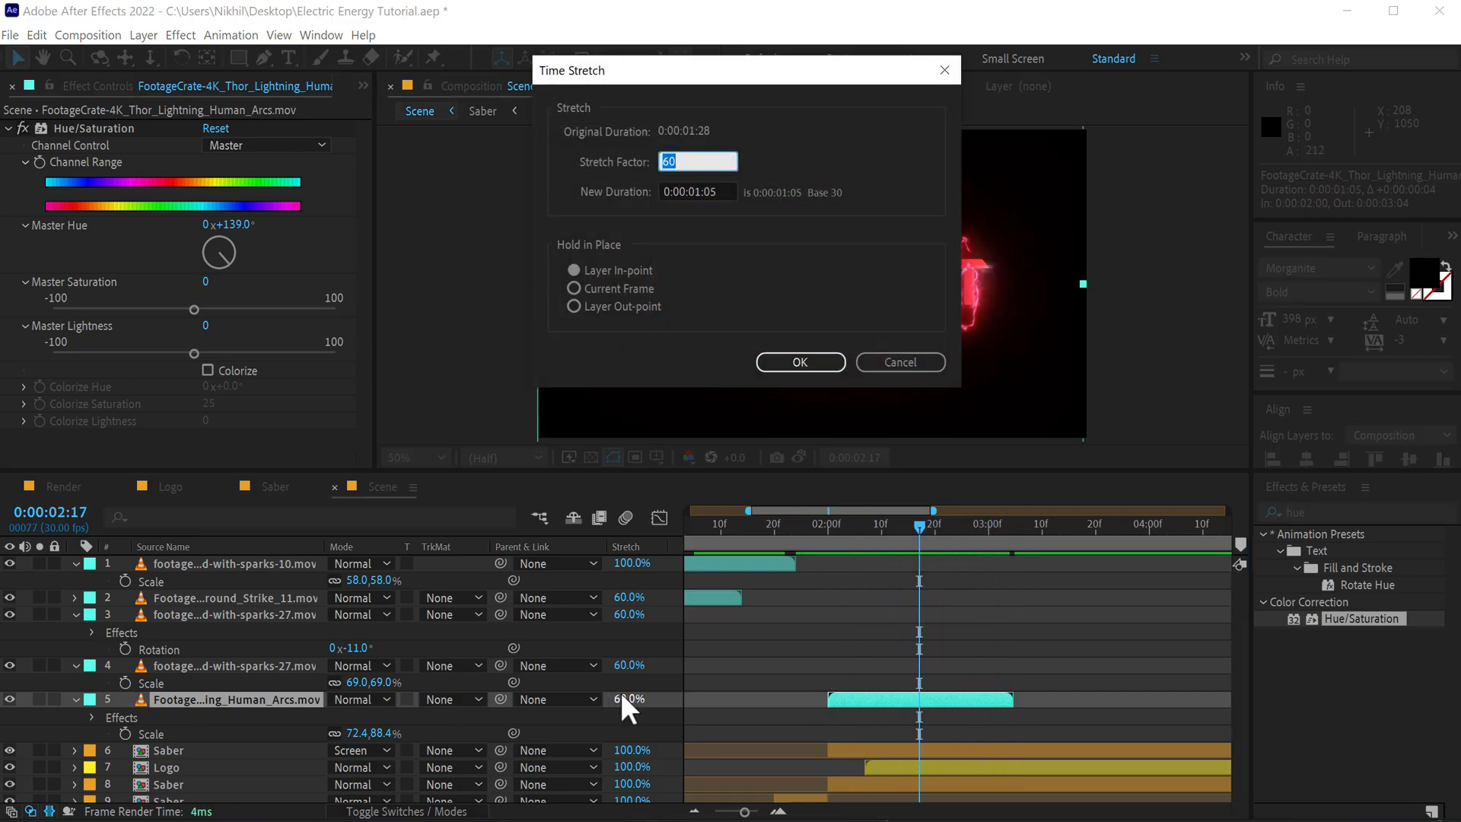
{"action": "type", "text": "55"}
{"action": "key", "text": "Return"}
{"action": "key", "text": "space"}
{"action": "left_click_drag", "start_coordinate": [815, 528], "coordinate": [919, 553]}
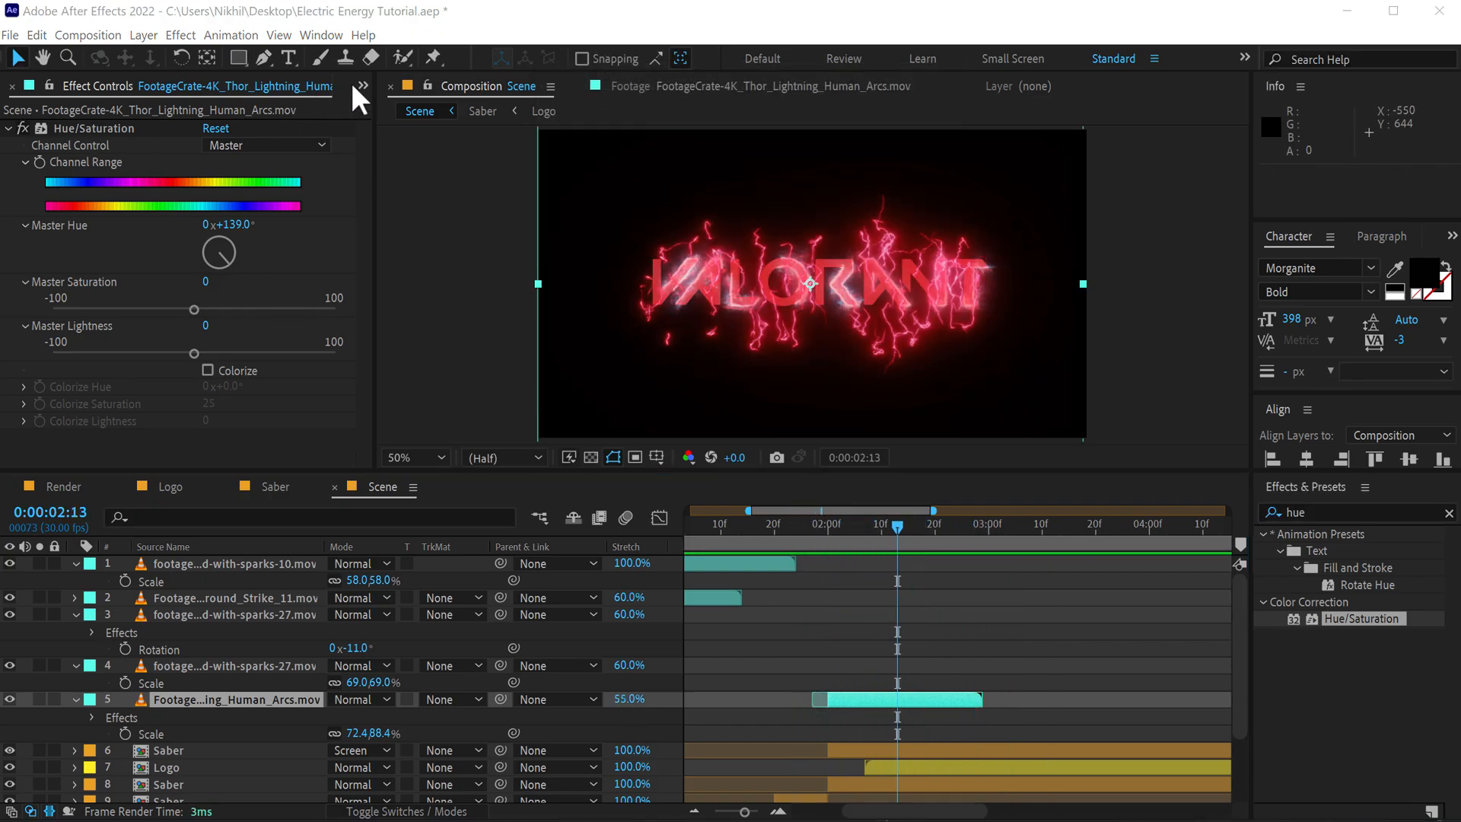
- Add the ground-with-sparks-12.mov clip from Assets directly above the Human_Arcs layer, starting at 0:00:02:24
{"action": "left_click", "coordinate": [360, 86]}
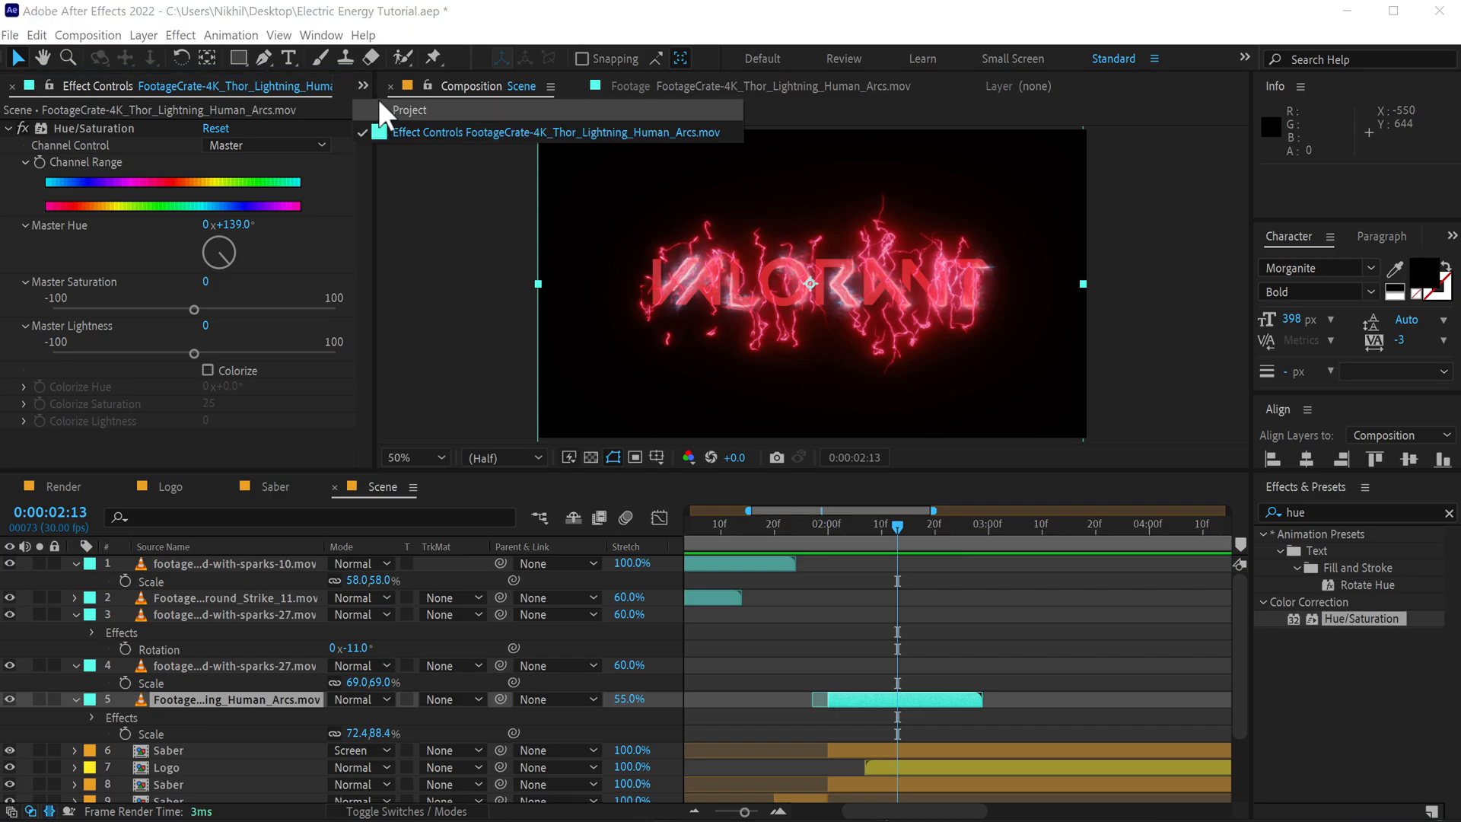
{"action": "left_click", "coordinate": [395, 109]}
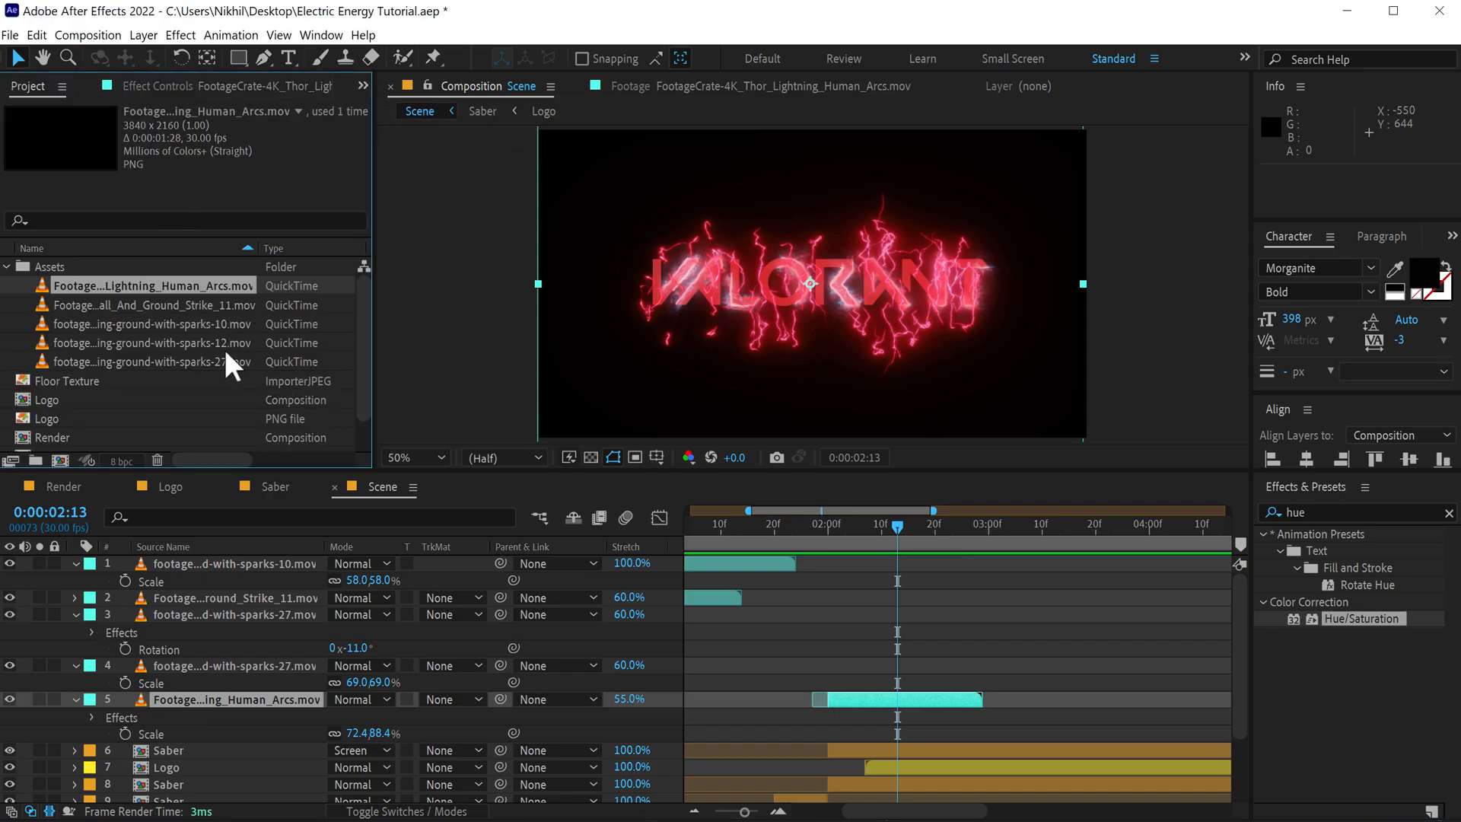
{"action": "left_click_drag", "start_coordinate": [226, 349], "coordinate": [953, 694]}
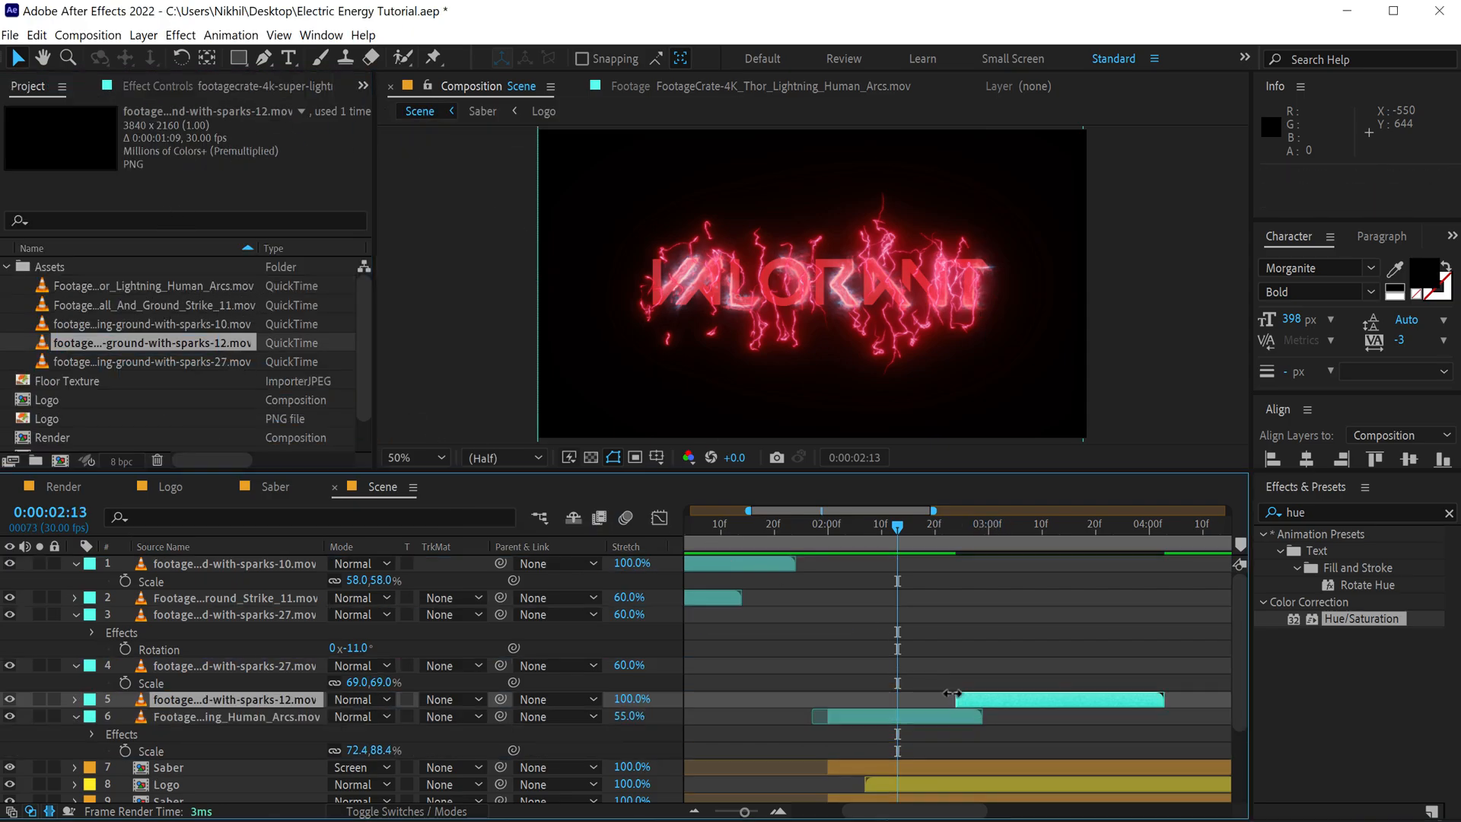
- Copy the Hue/Saturation effect from the Human_Arcs layer onto the sparks-12 layer and move its start to 0:00:02:20
{"action": "left_click", "coordinate": [947, 713]}
{"action": "left_click", "coordinate": [183, 90]}
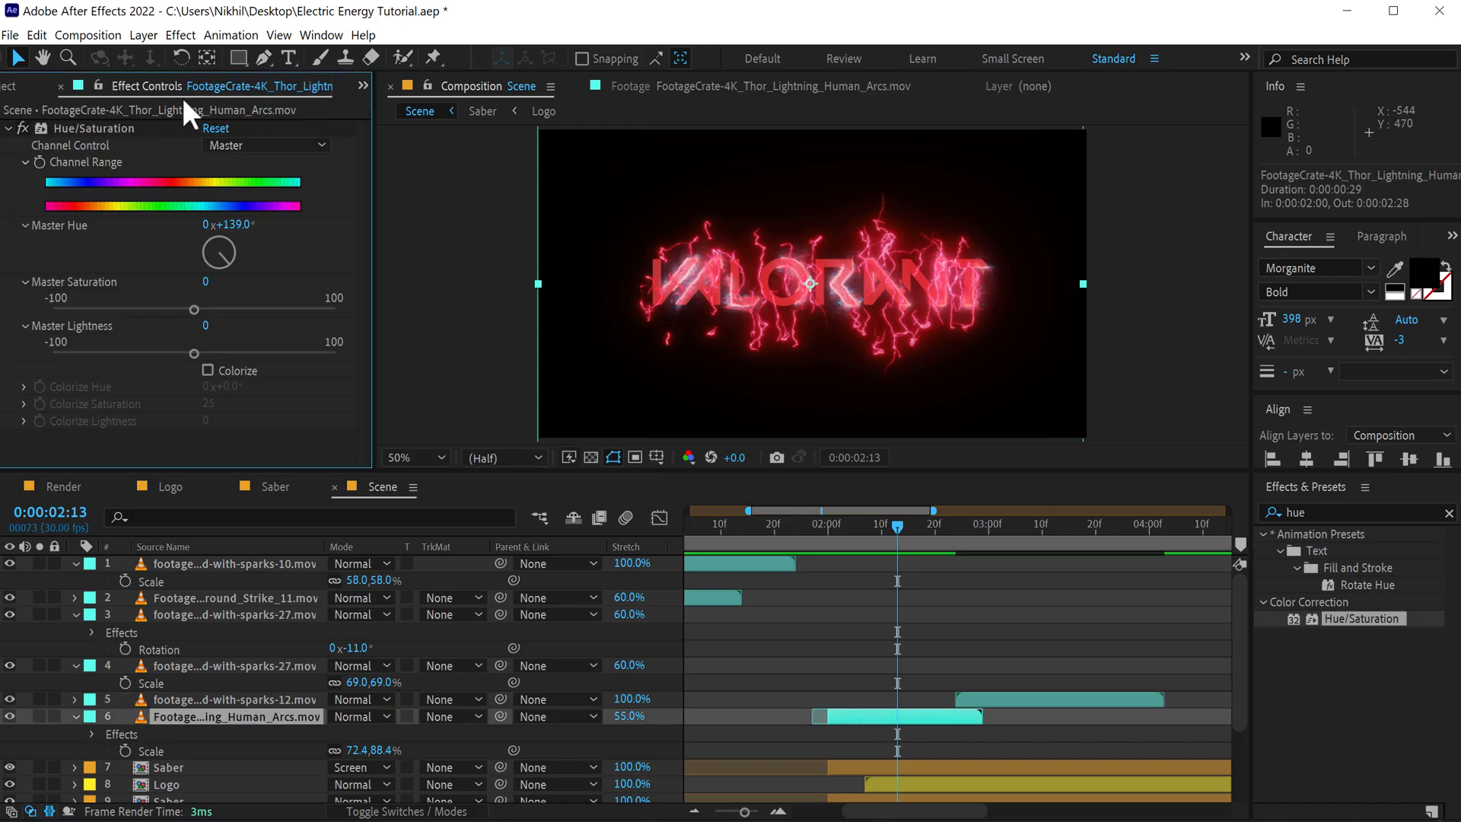
{"action": "left_click", "coordinate": [105, 126]}
{"action": "left_click", "coordinate": [988, 697]}
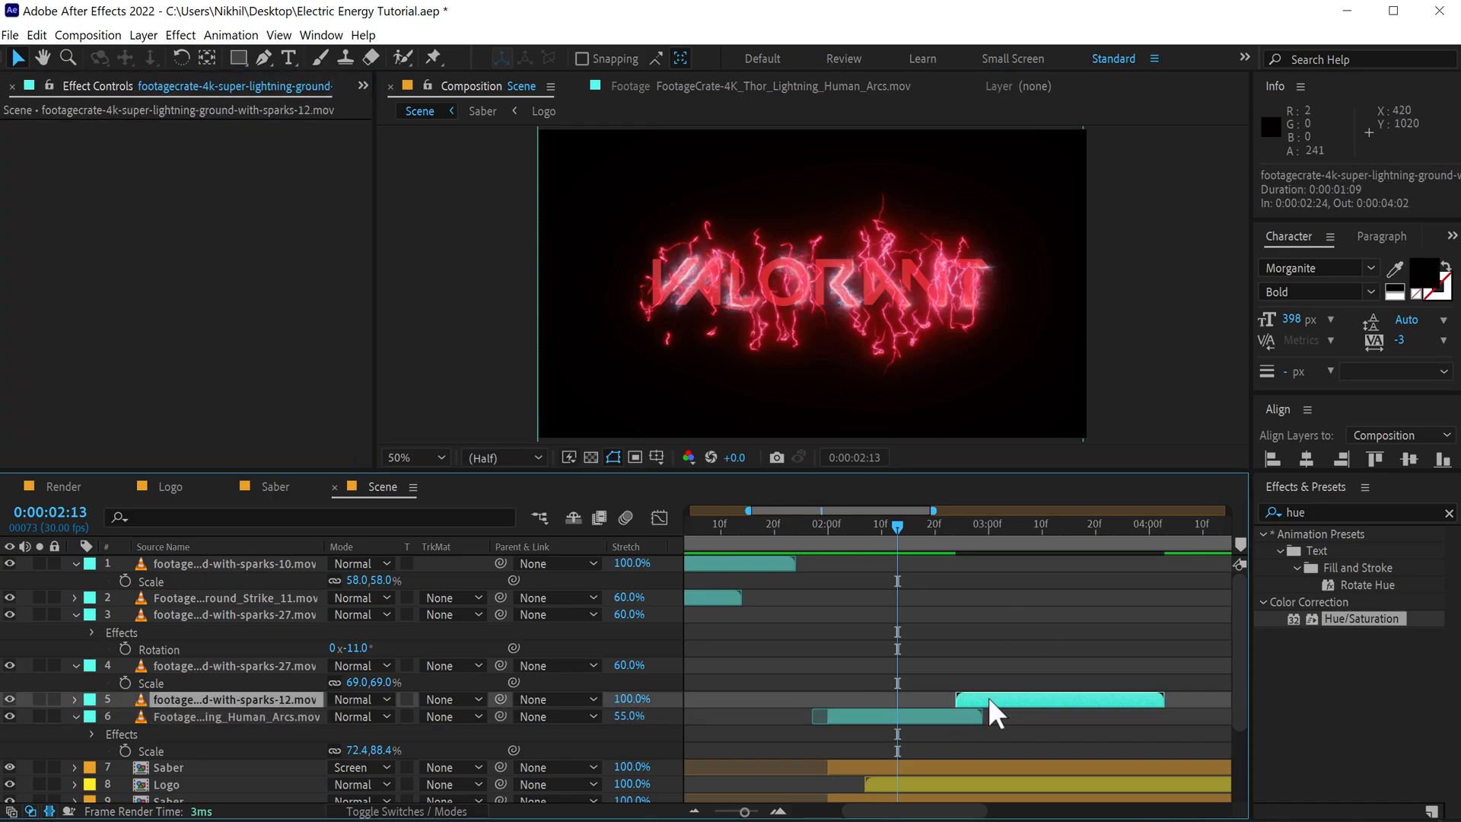
{"action": "left_click_drag", "start_coordinate": [988, 697], "coordinate": [967, 697]}
{"action": "left_click_drag", "start_coordinate": [896, 535], "coordinate": [951, 534]}
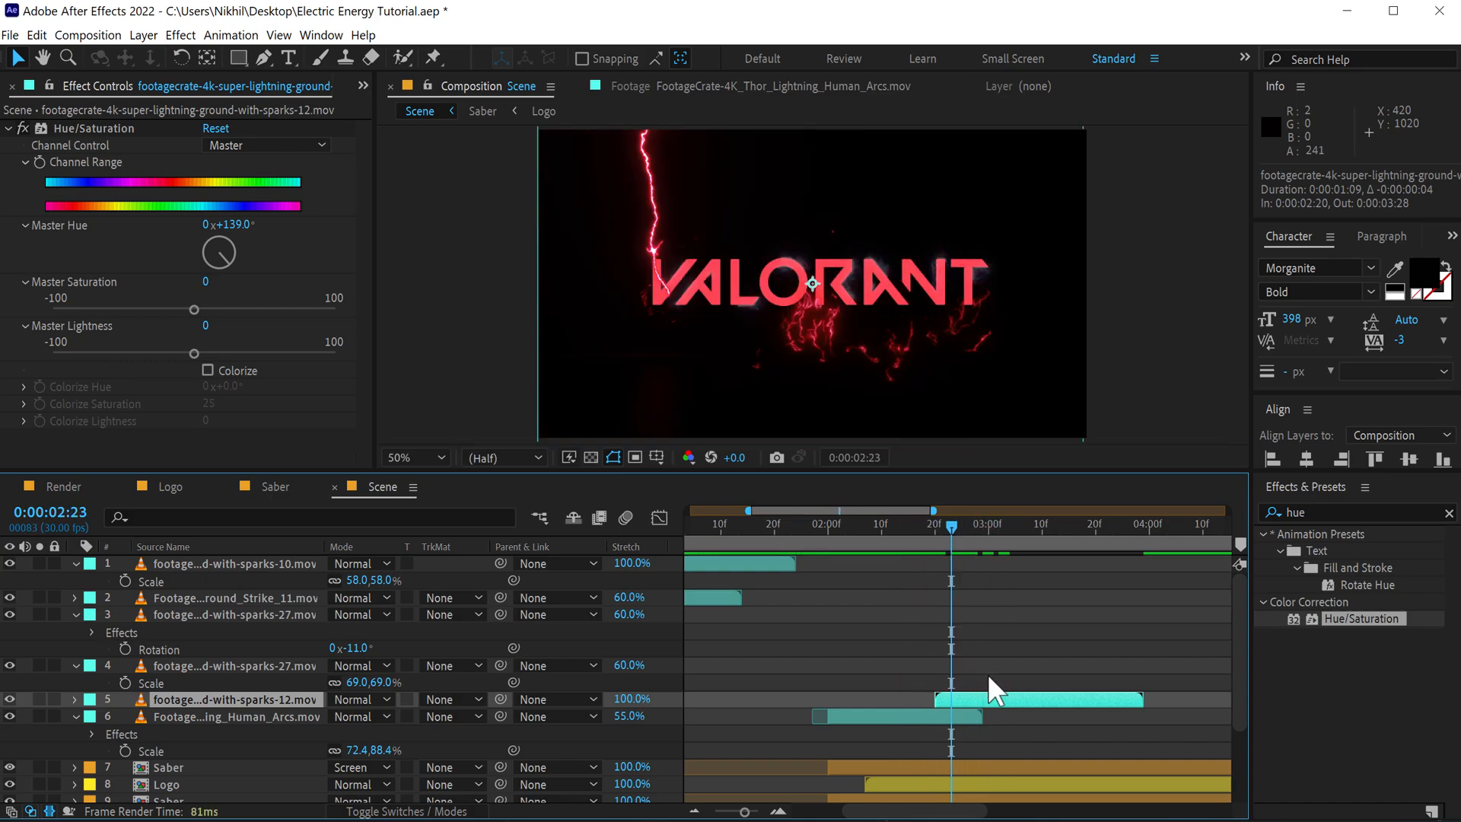
- Shift the sparks-12 layer's start to 0:00:02:17 and set its stretch factor to 60%
{"action": "left_click_drag", "start_coordinate": [970, 700], "coordinate": [954, 700]}
{"action": "left_click", "coordinate": [634, 706]}
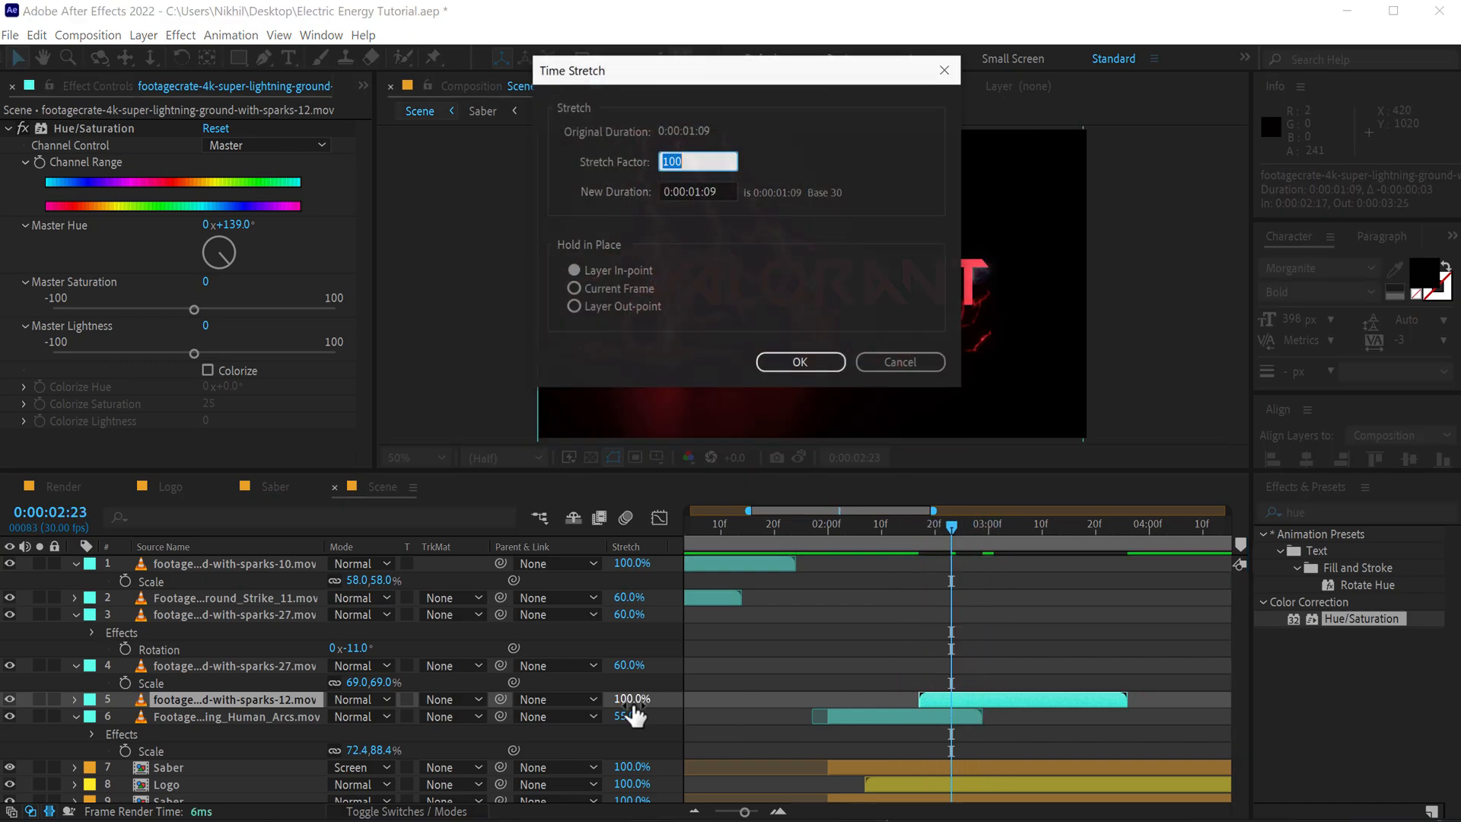
{"action": "type", "text": "60"}
{"action": "key", "text": "Return"}
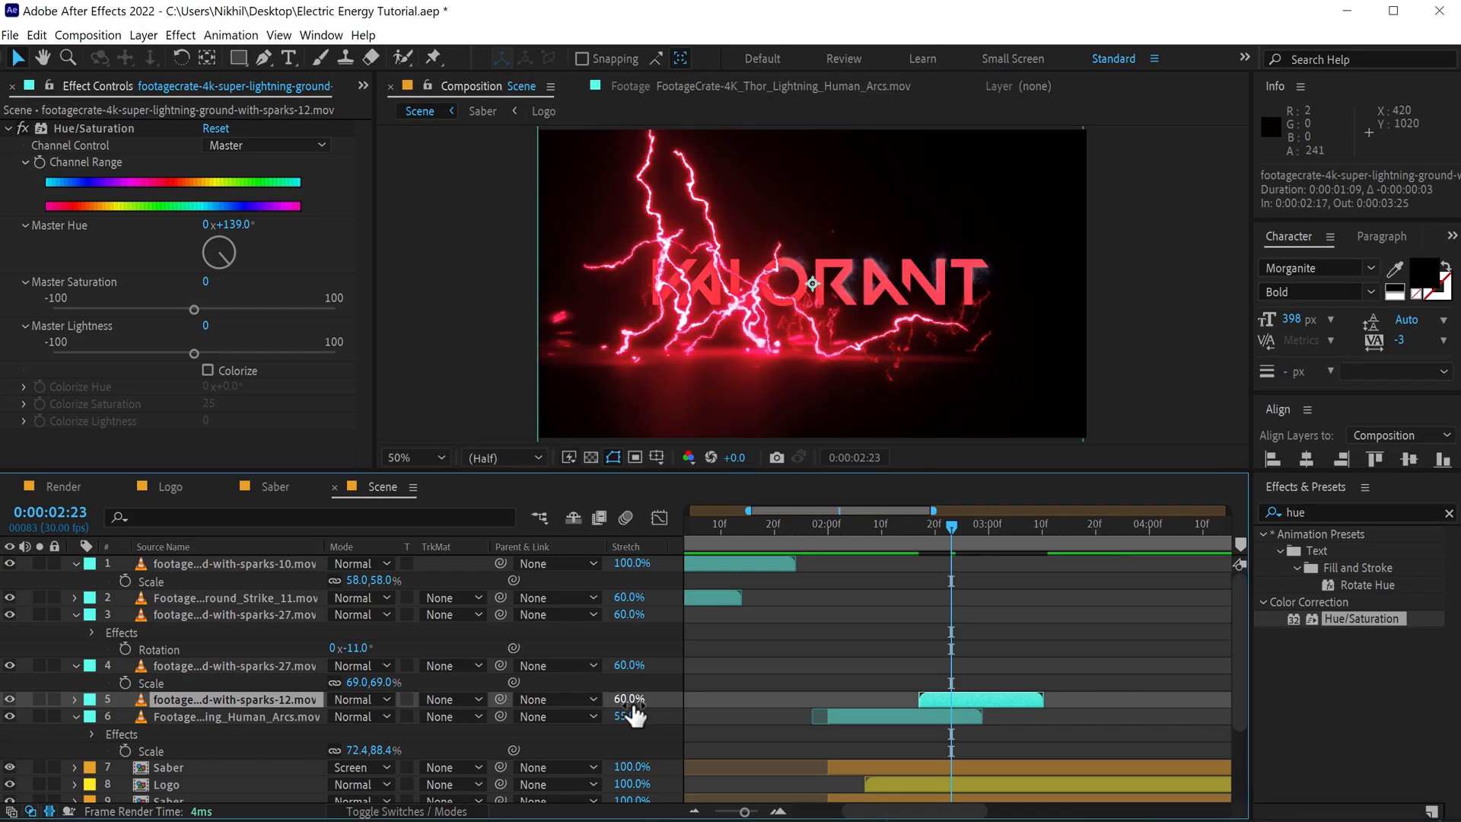
- Scale the sparks-12 layer to 61%, place it below the logo at 1208, 836 and shift its start to 0:00:02:16
{"action": "key", "text": "s"}
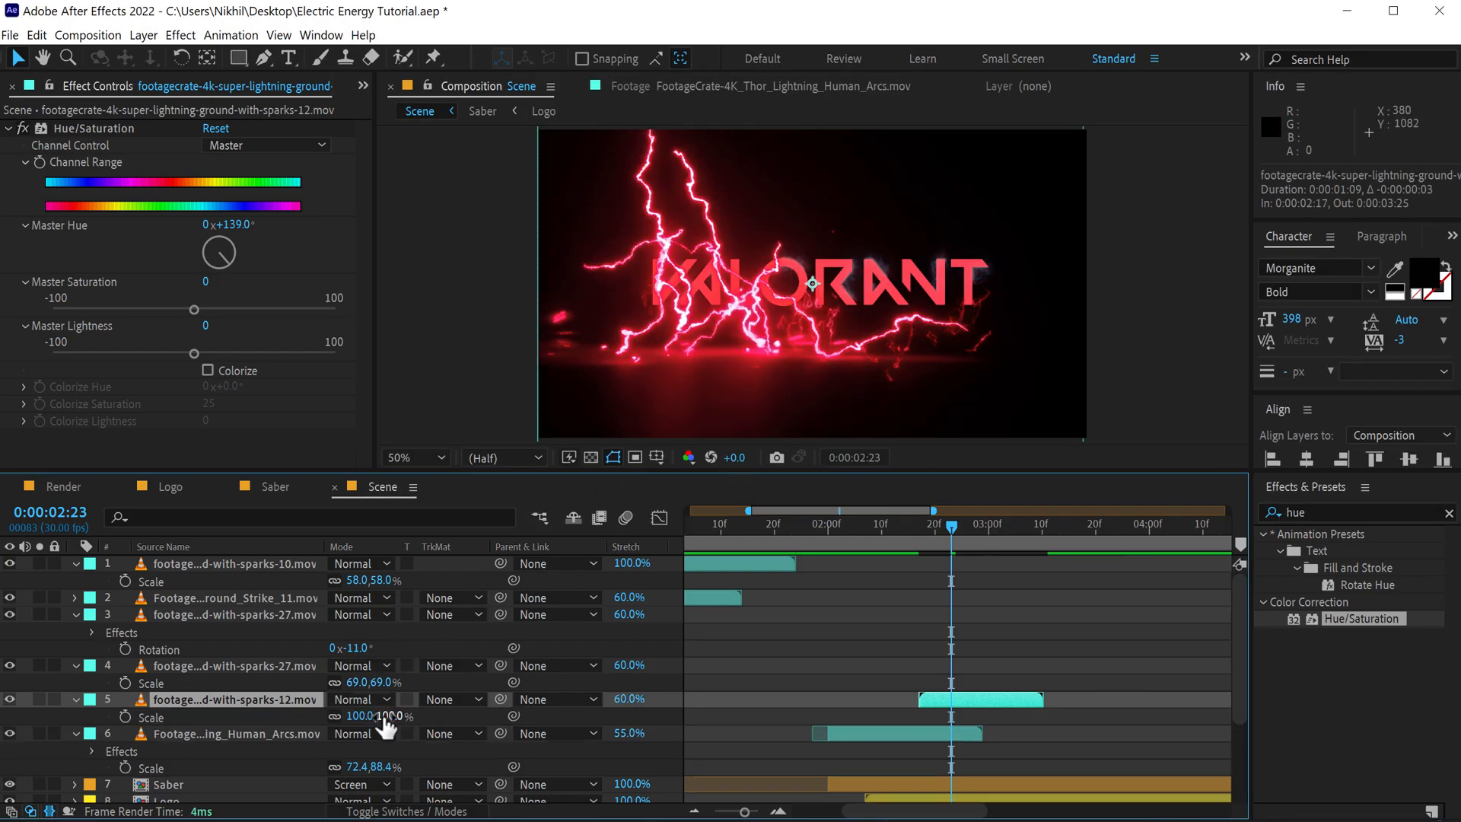
{"action": "left_click_drag", "start_coordinate": [383, 719], "coordinate": [351, 716]}
{"action": "left_click_drag", "start_coordinate": [783, 291], "coordinate": [854, 376]}
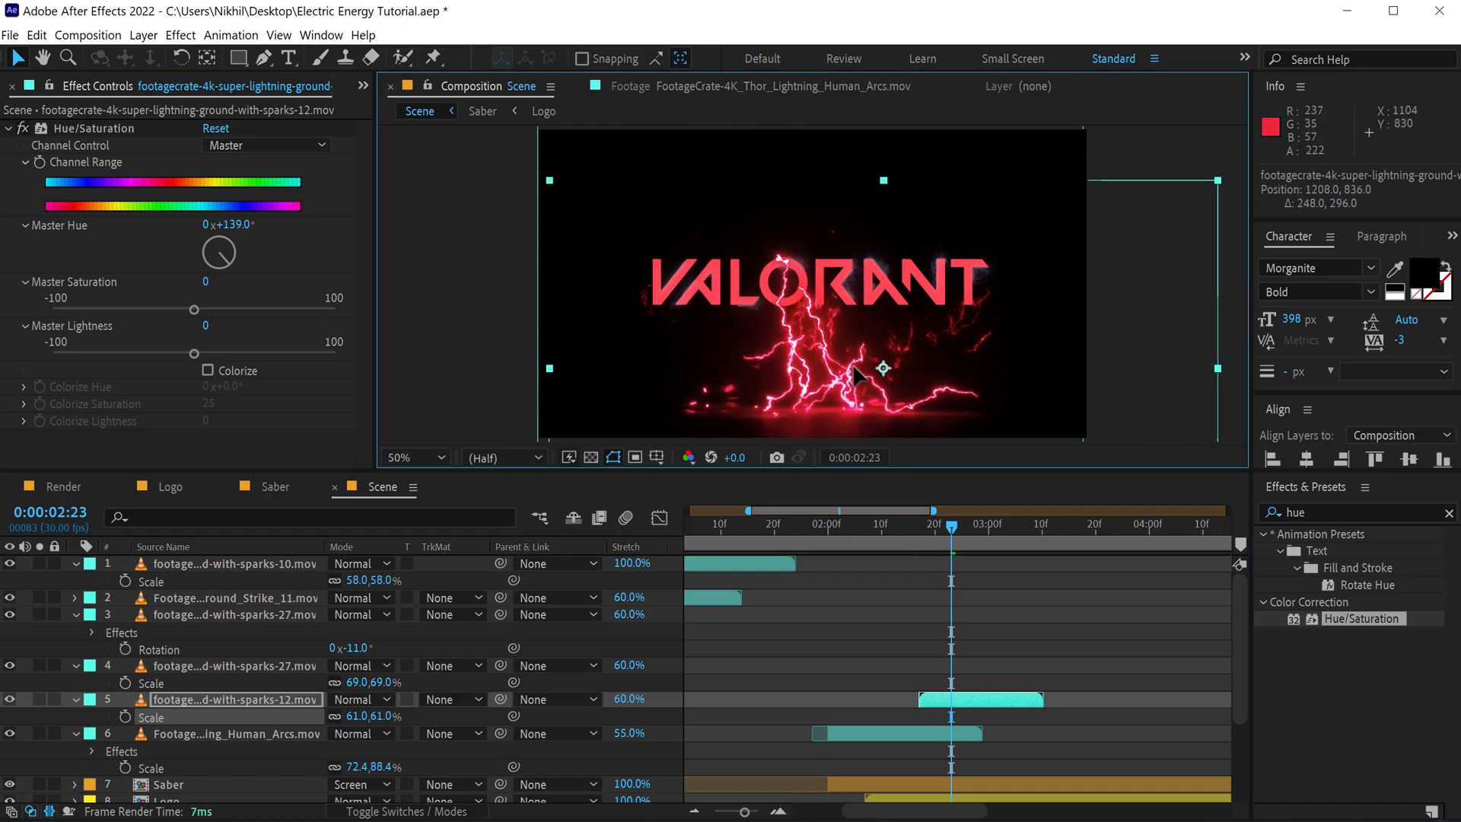
{"action": "left_click_drag", "start_coordinate": [897, 525], "coordinate": [941, 560]}
{"action": "left_click_drag", "start_coordinate": [961, 697], "coordinate": [955, 696]}
{"action": "left_click_drag", "start_coordinate": [951, 528], "coordinate": [931, 550]}
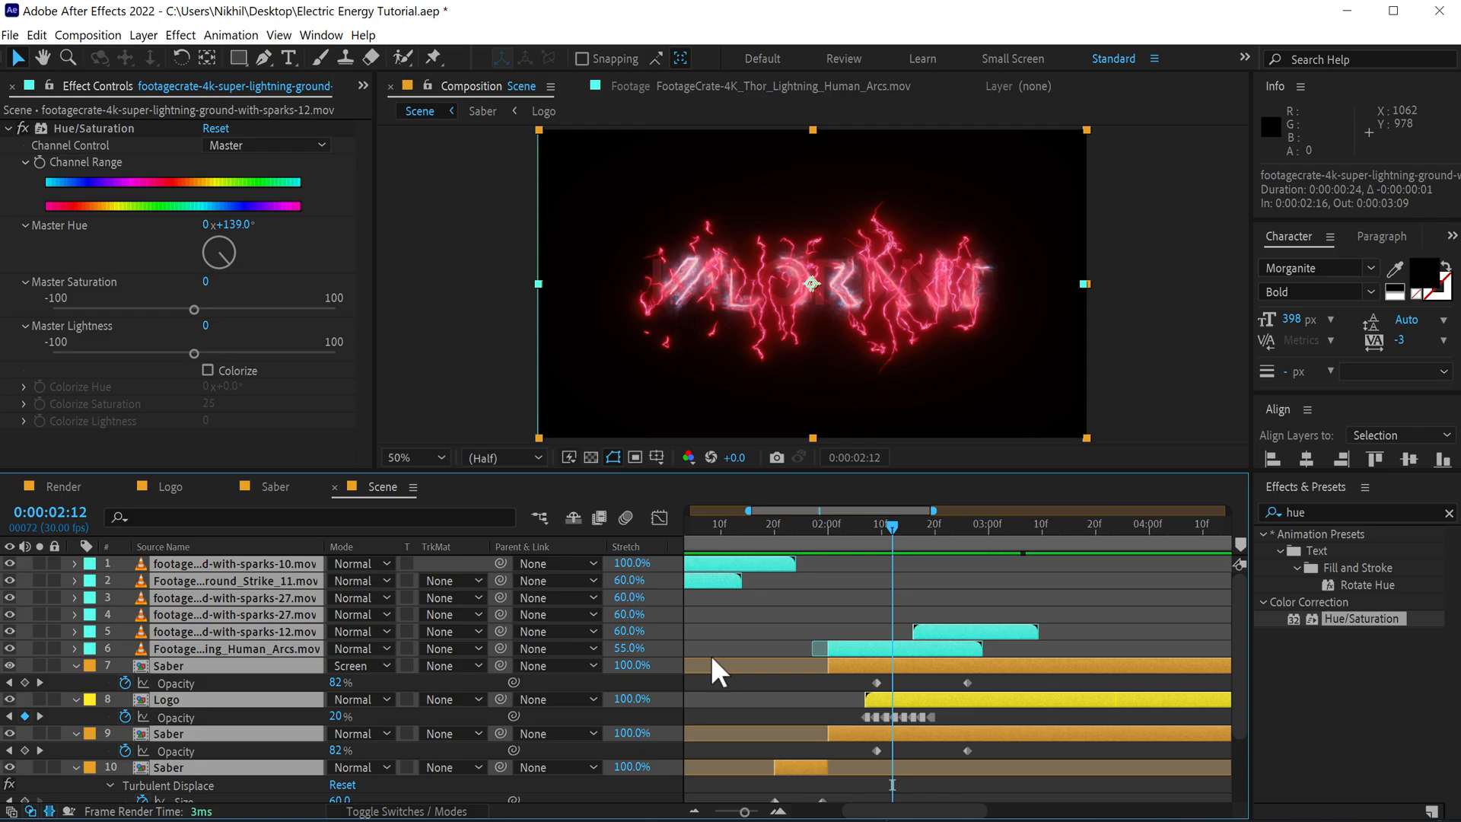
- Collapse the revealed properties of all Scene layers and fit the full 10-second duration in the timeline
{"action": "key", "text": "u"}
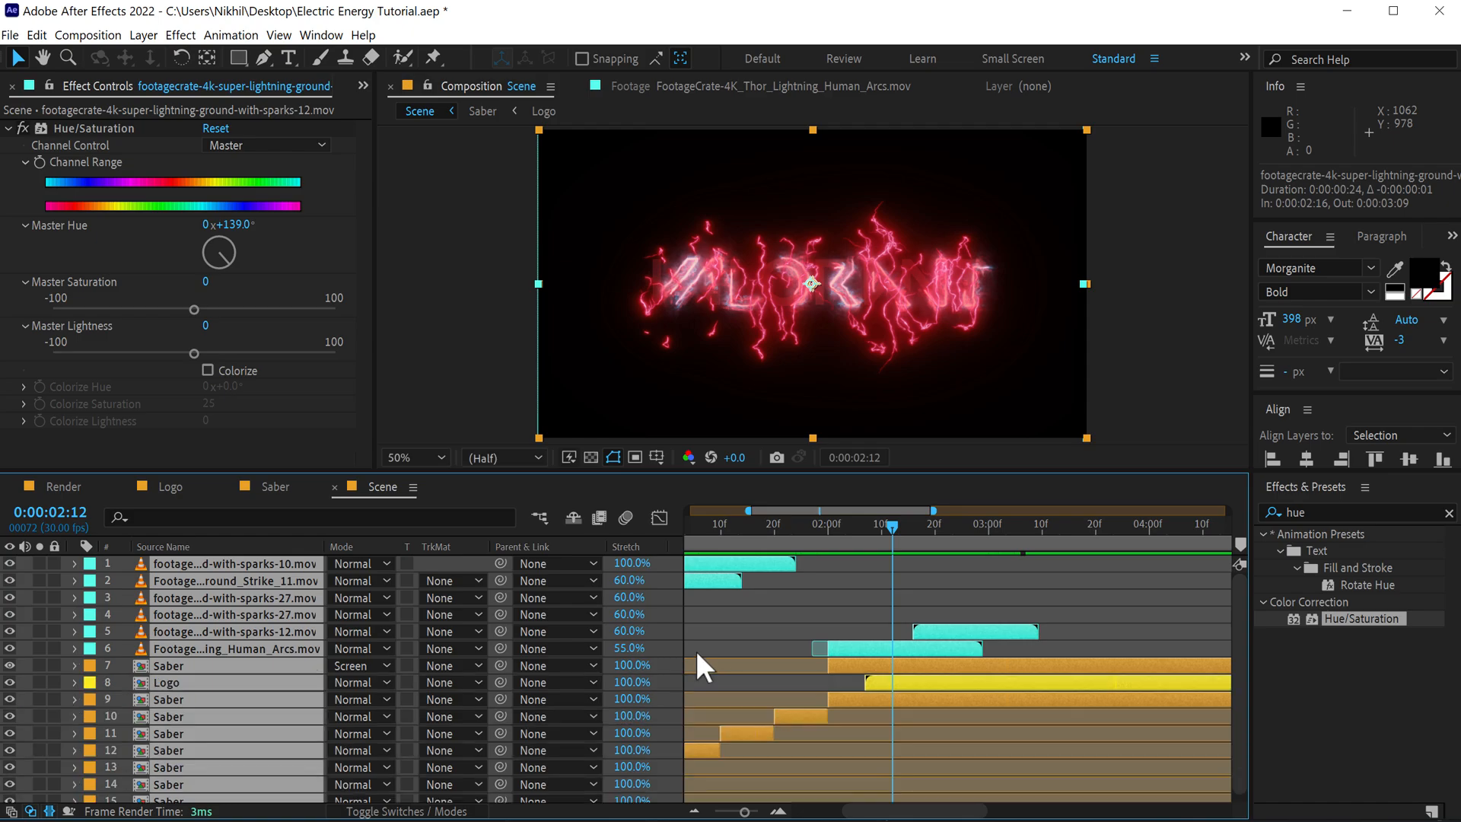
{"action": "left_click_drag", "start_coordinate": [846, 812], "coordinate": [791, 810]}
{"action": "left_click", "coordinate": [761, 637]}
{"action": "key", "text": "minus"}
{"action": "key", "text": "minus"}
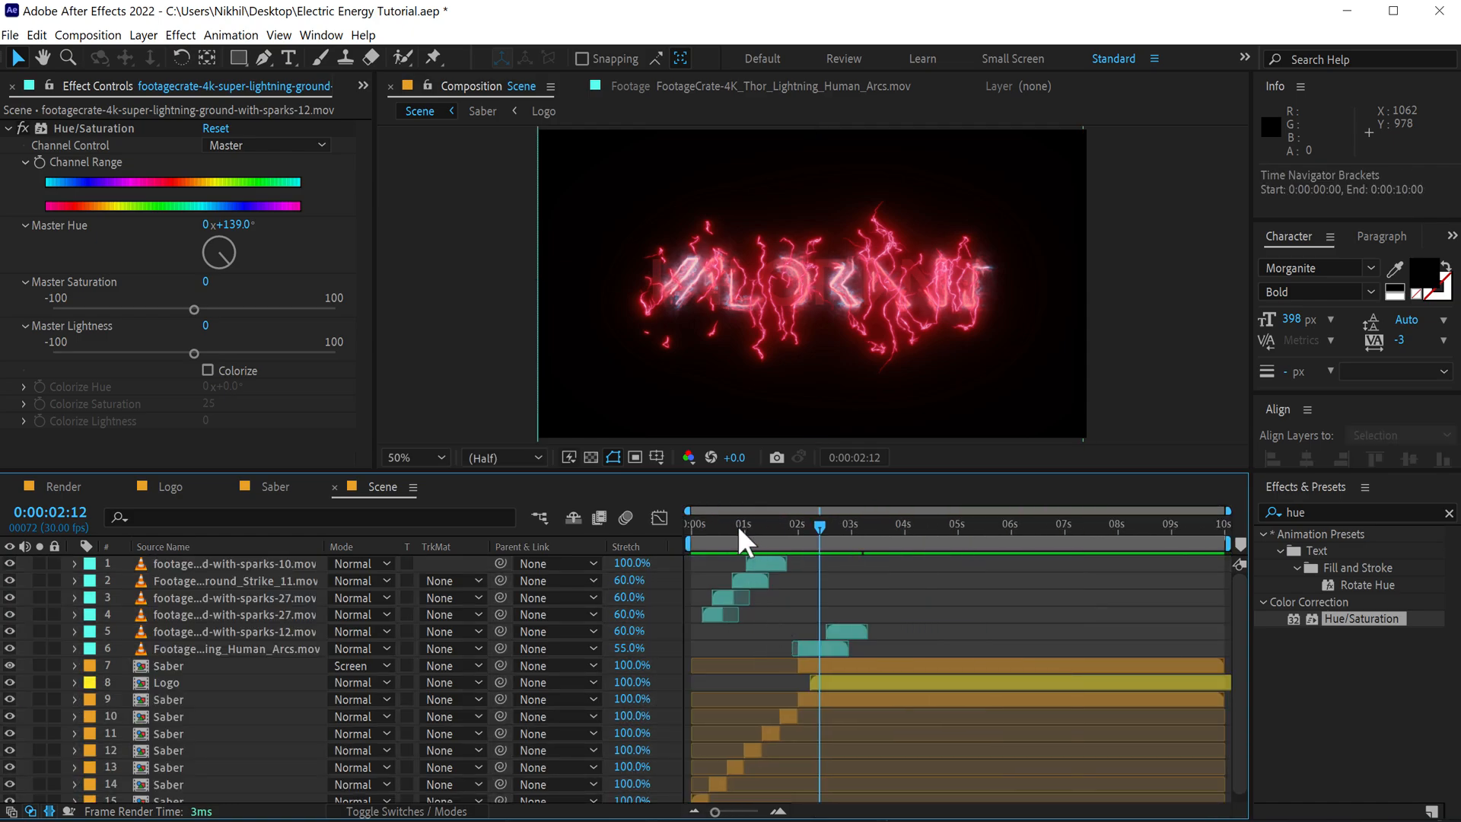
- Preview the Scene animation from the start to check the lightning timing and the logo reveal
{"action": "key", "text": "Home"}
{"action": "key", "text": "space"}
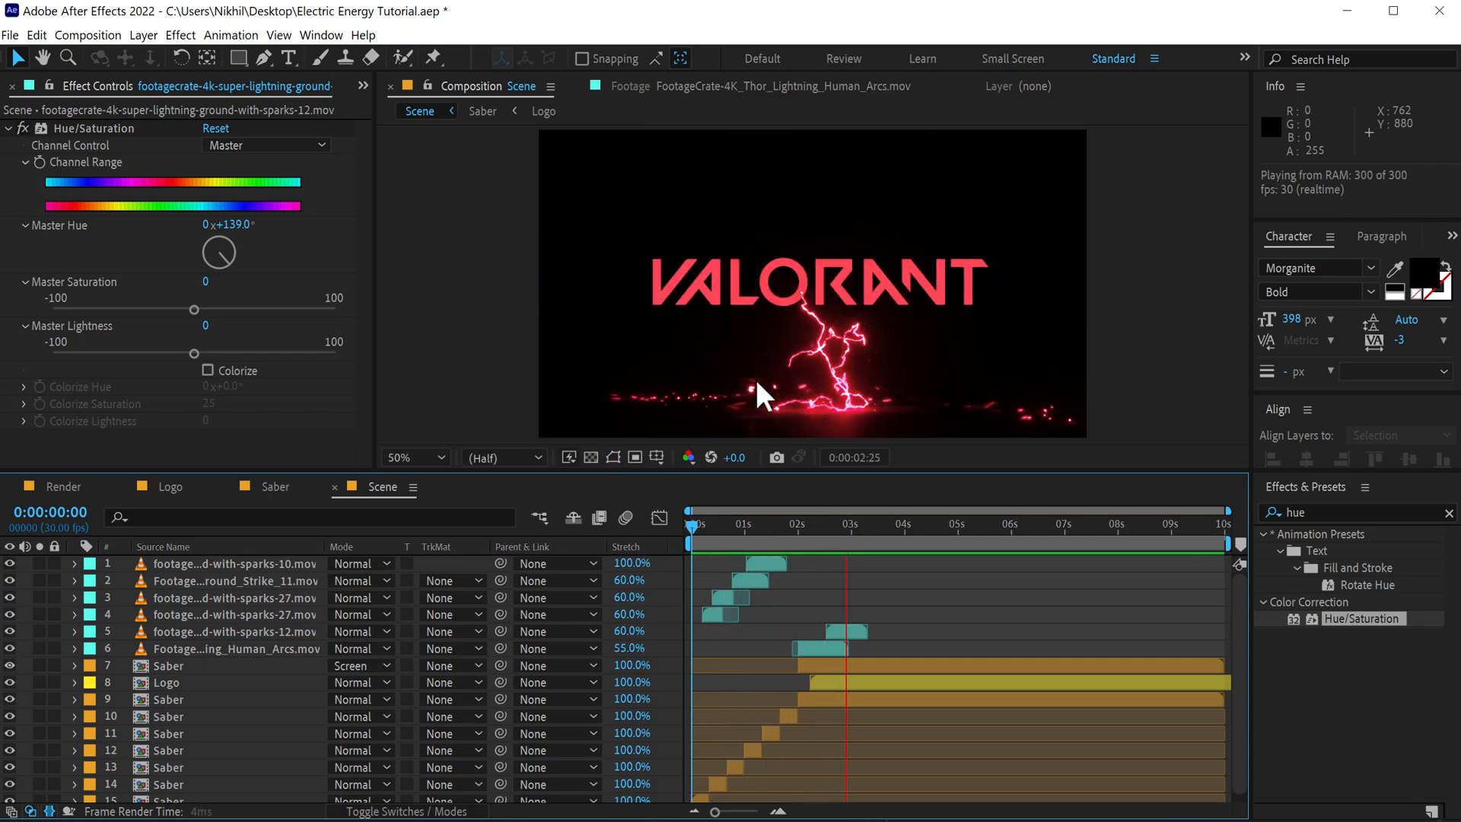
{"action": "key", "text": "space"}
{"action": "key", "text": "space"}
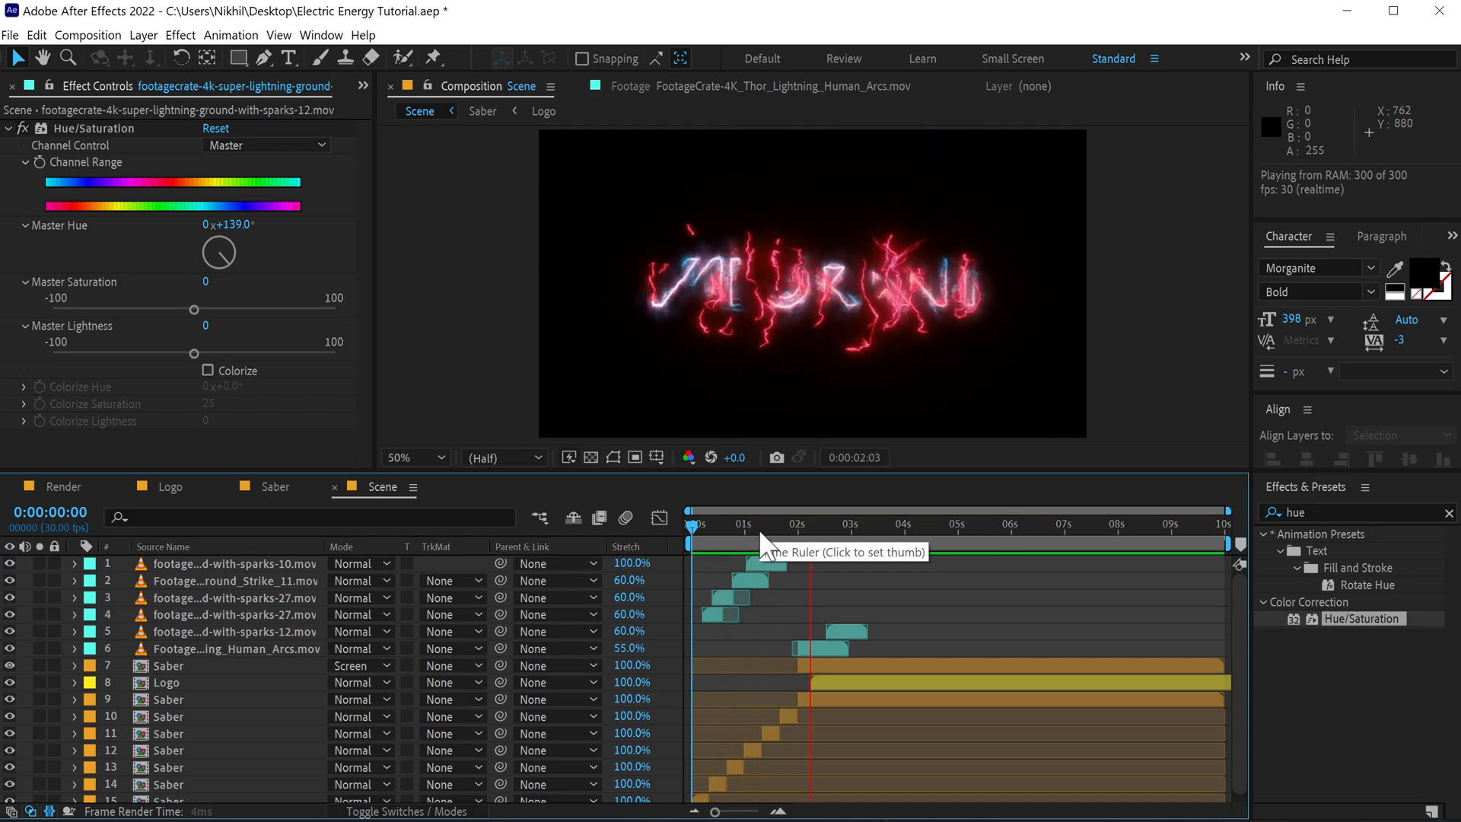
{"action": "key", "text": "space"}
{"action": "key", "text": "space"}
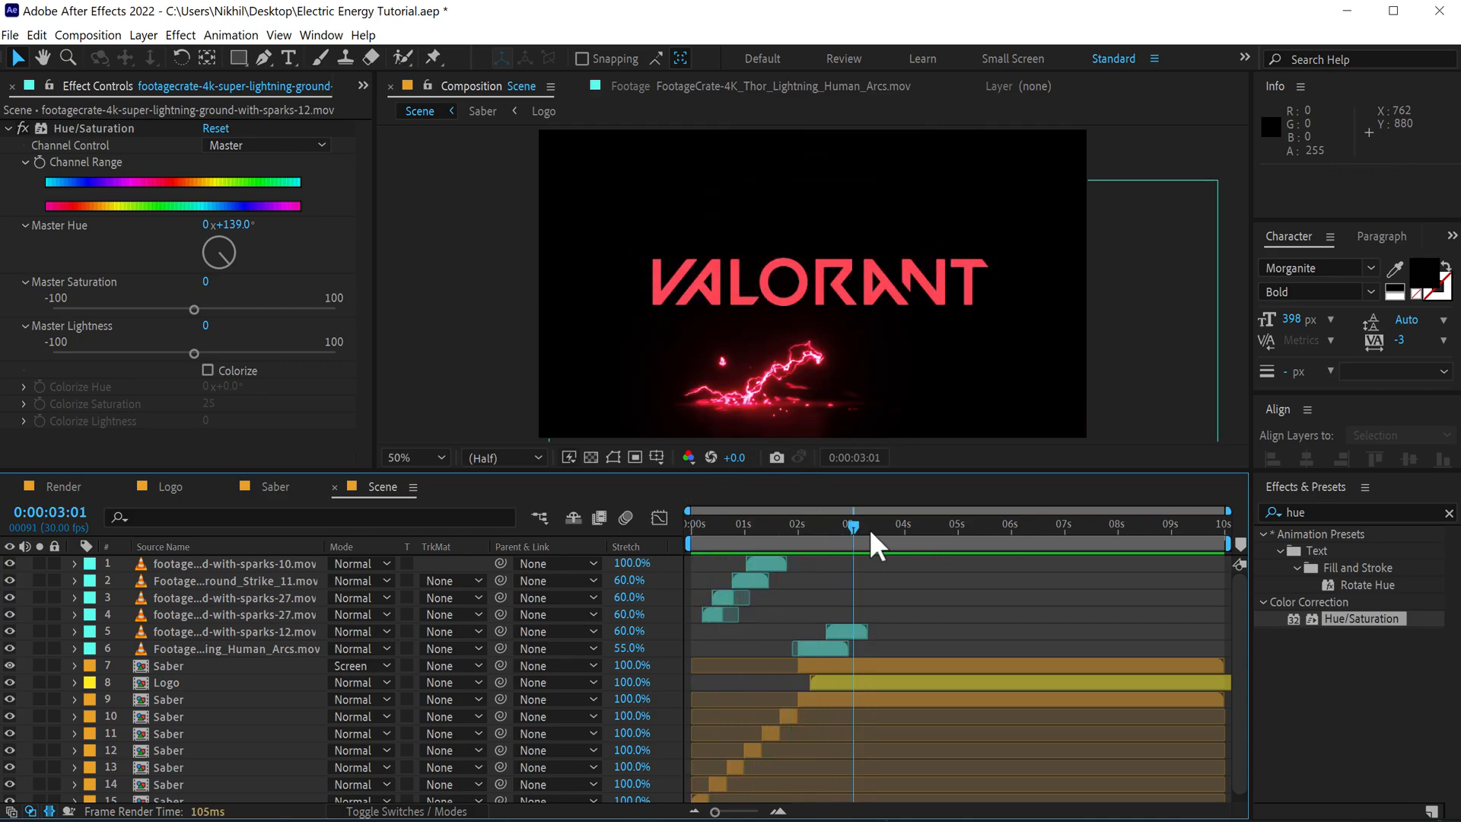
{"action": "key", "text": "space"}
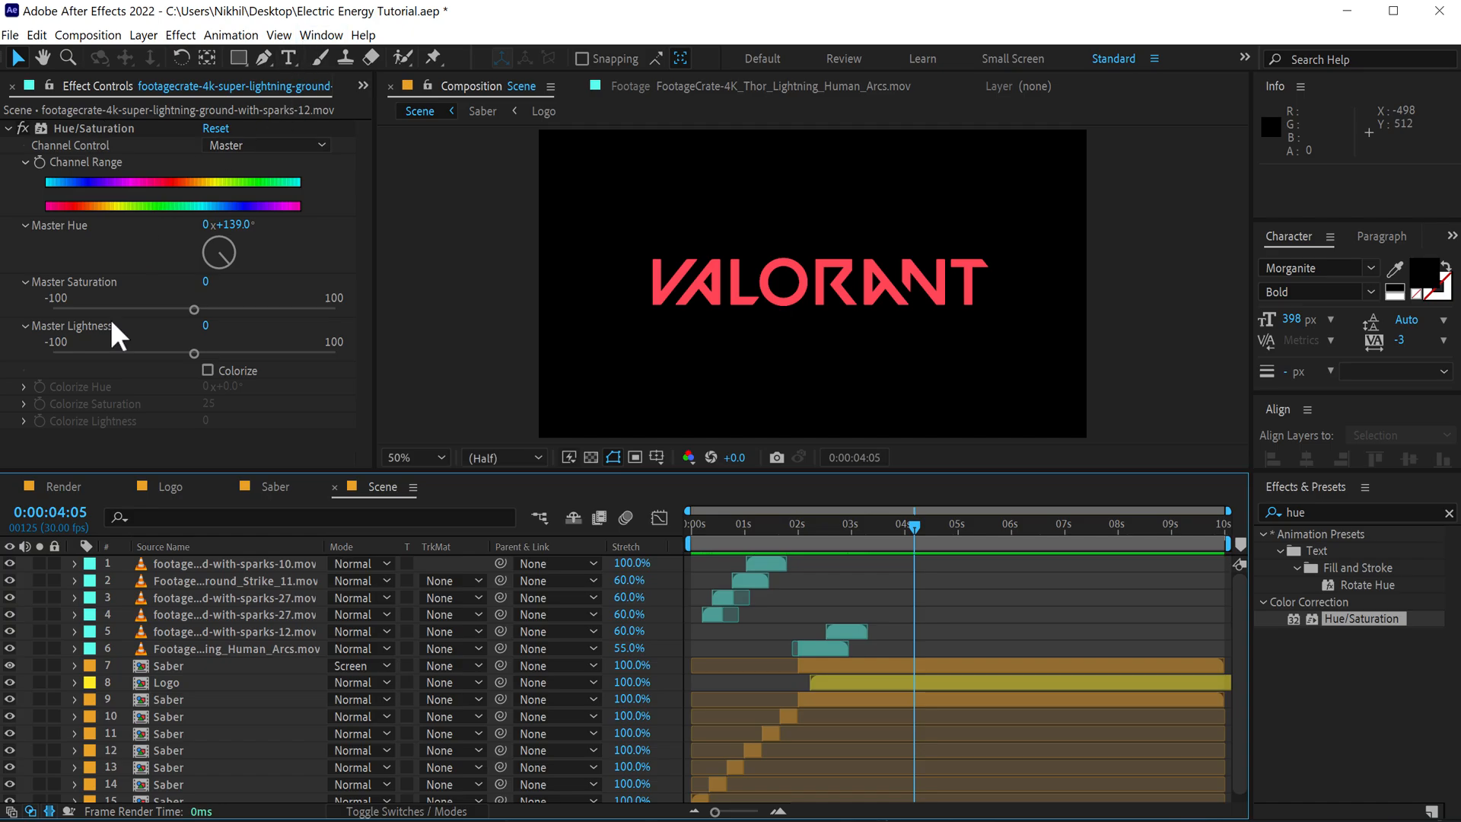
- Switch to the Render composition and add the Scene composition to it as a layer
{"action": "left_click", "coordinate": [69, 484]}
{"action": "left_click", "coordinate": [38, 88]}
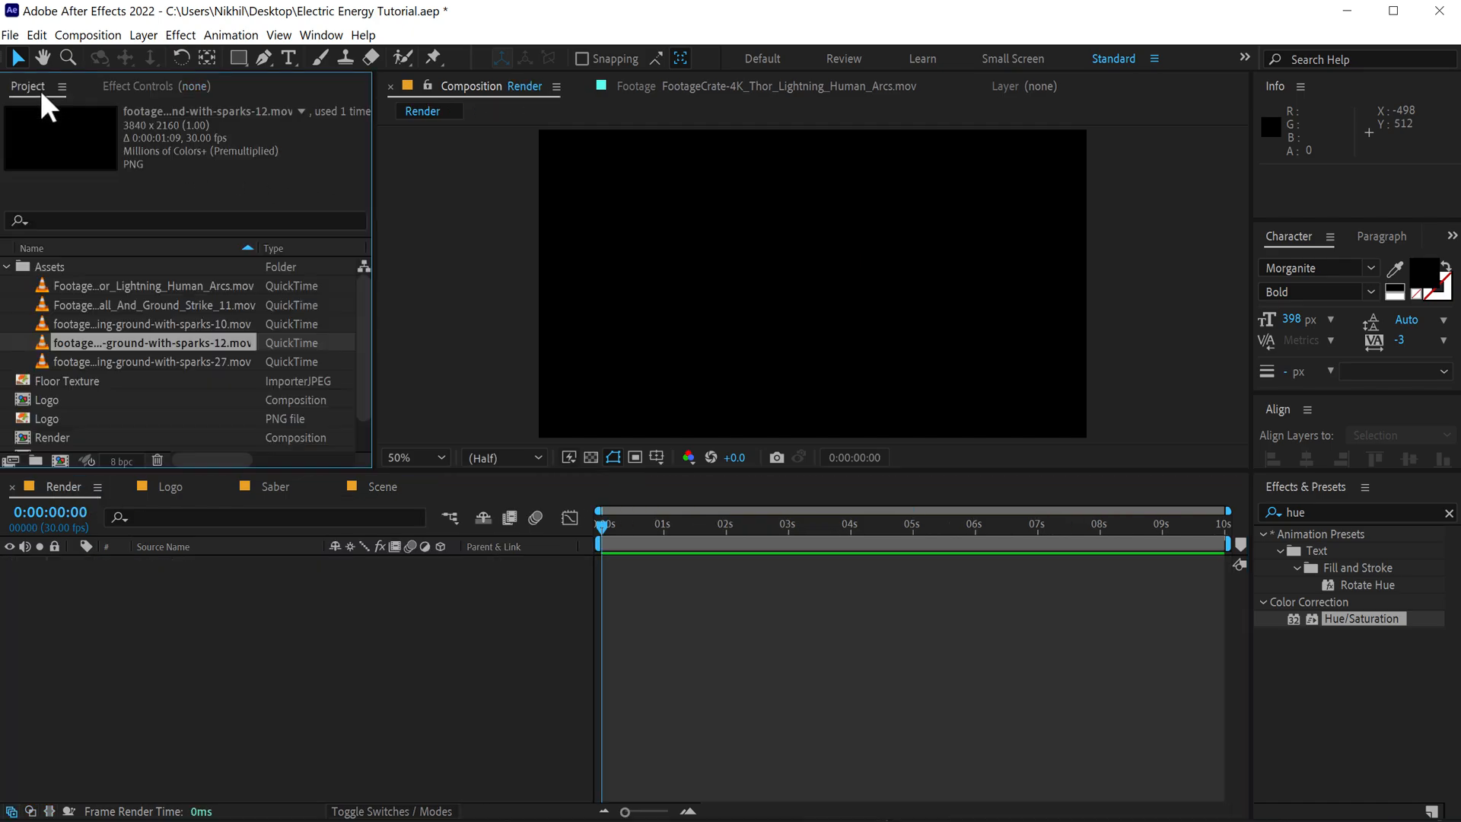
{"action": "left_click", "coordinate": [6, 268]}
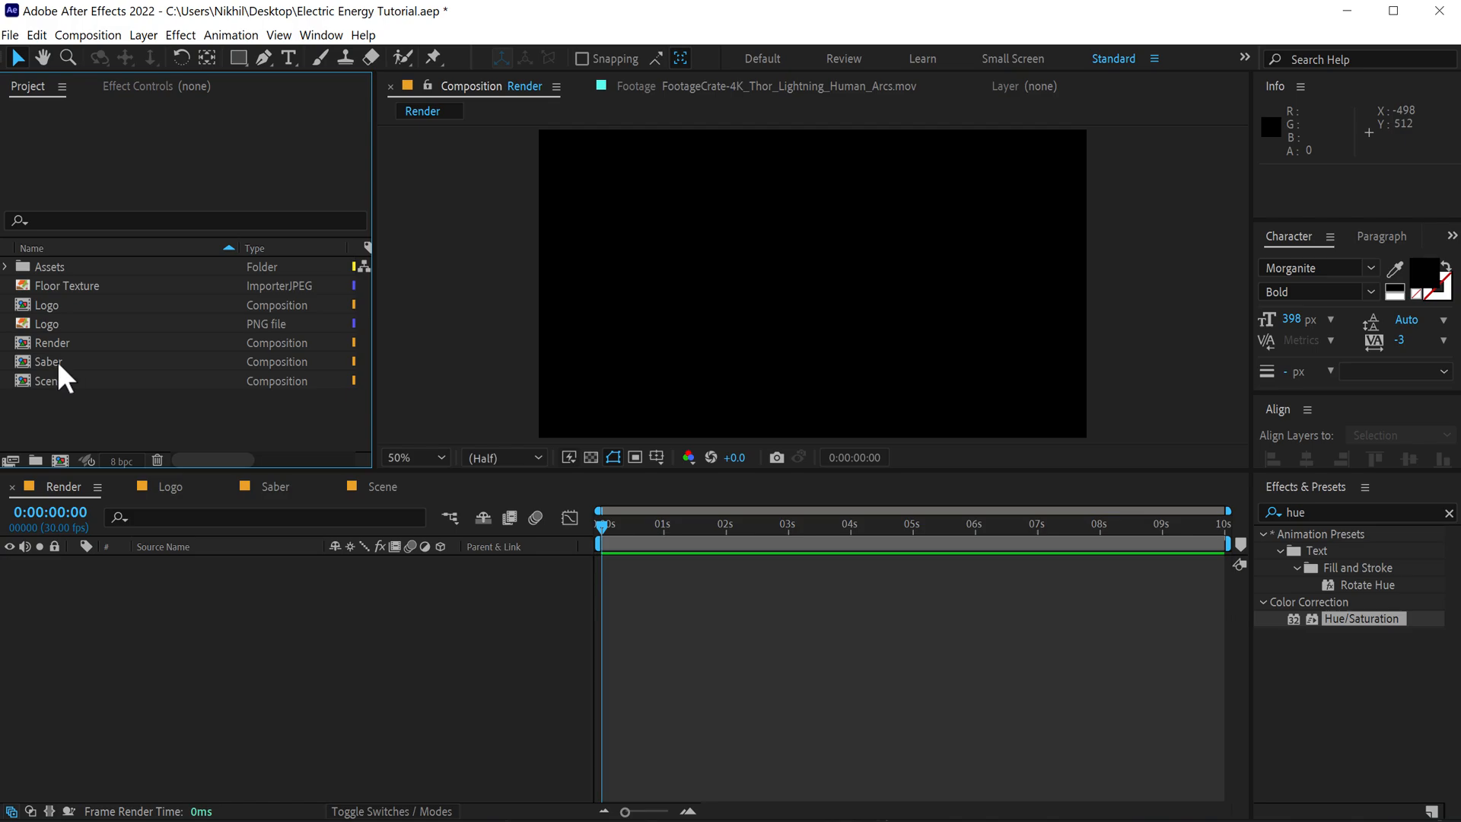
{"action": "left_click_drag", "start_coordinate": [59, 379], "coordinate": [196, 567]}
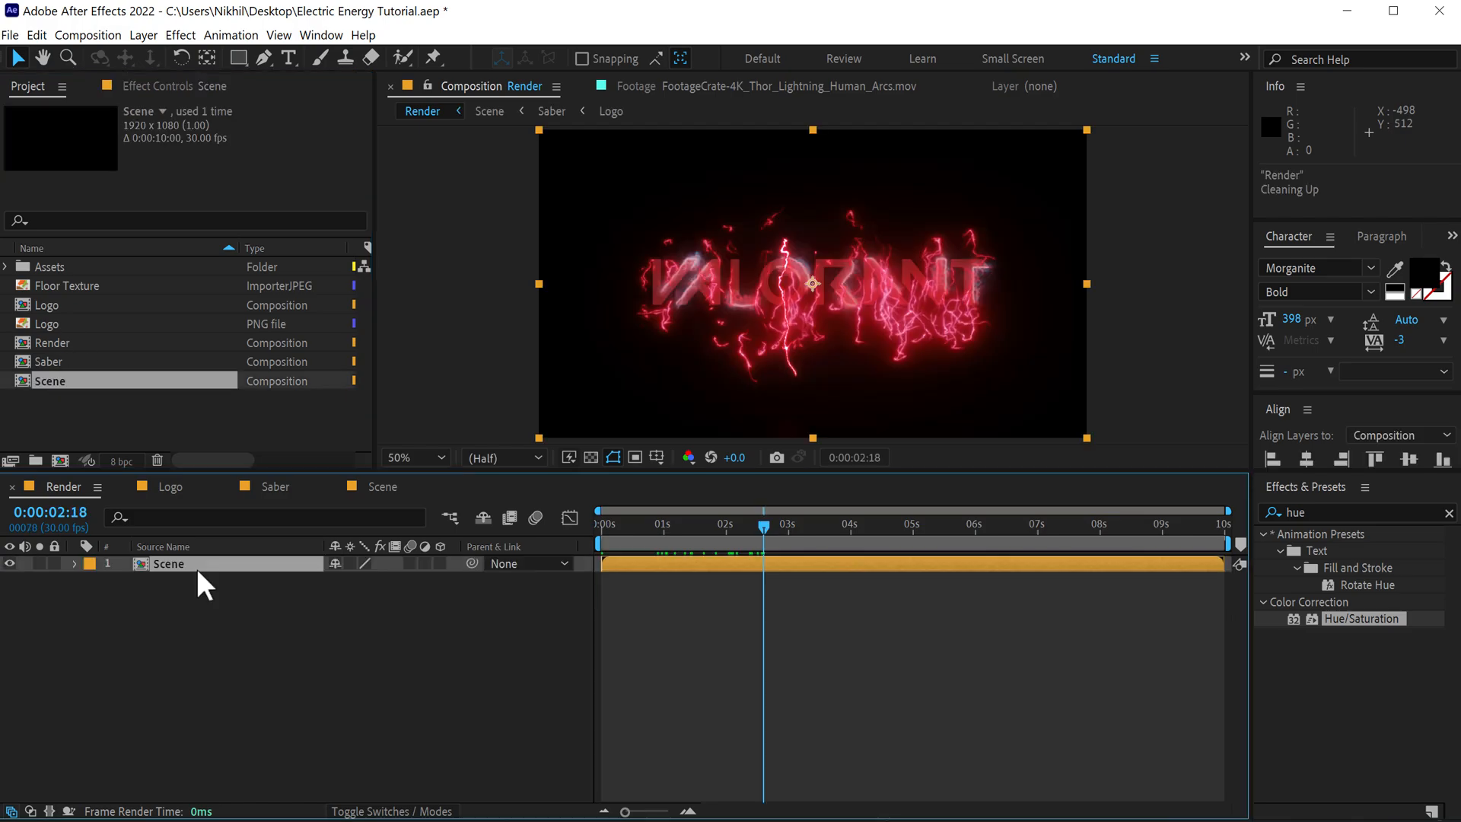
- Duplicate the Scene layer in the Render composition and rename the lower copy Ref
{"action": "key", "text": "ctrl+d"}
{"action": "left_click", "coordinate": [182, 583]}
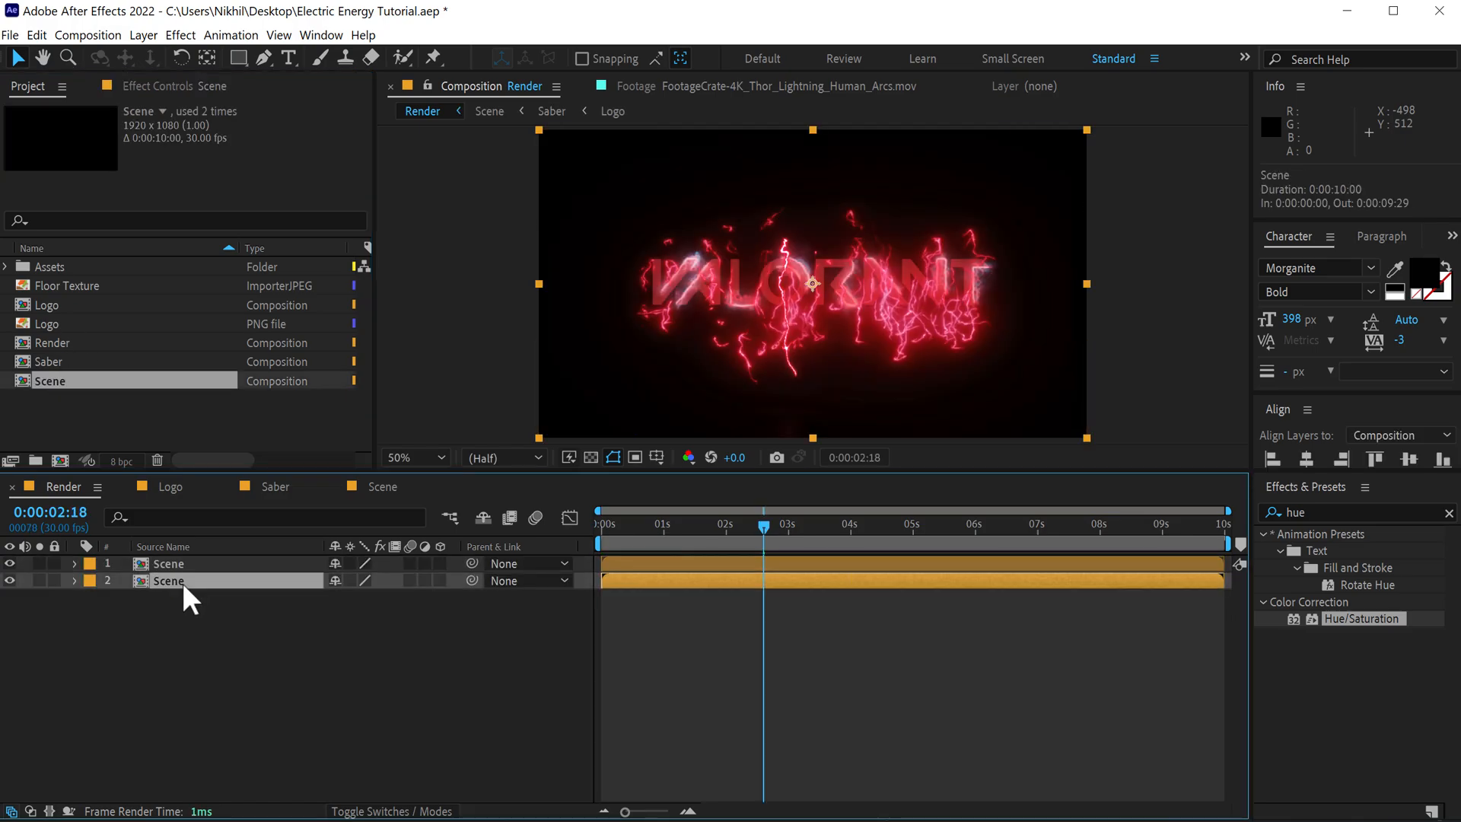
{"action": "key", "text": "Return"}
{"action": "type", "text": "Ref"}
{"action": "key", "text": "Return"}
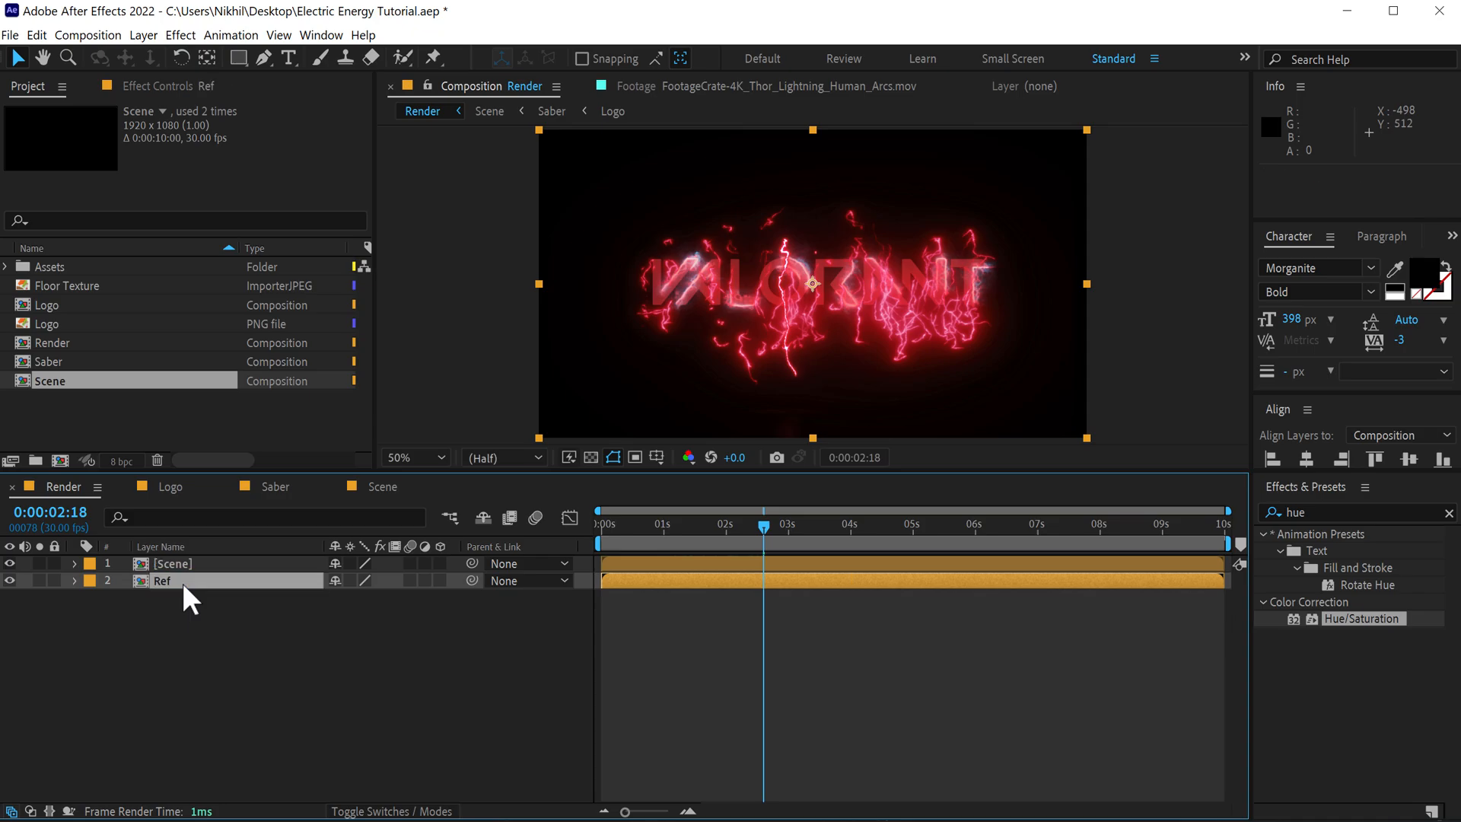
- Flip the Ref layer with an unlinked scale of 100, -63%, move it to 960, 1006 as a reflection, and enlarge the composition view
{"action": "key", "text": "s"}
{"action": "left_click", "coordinate": [332, 597]}
{"action": "left_click_drag", "start_coordinate": [390, 598], "coordinate": [228, 604]}
{"action": "left_click_drag", "start_coordinate": [898, 307], "coordinate": [905, 437]}
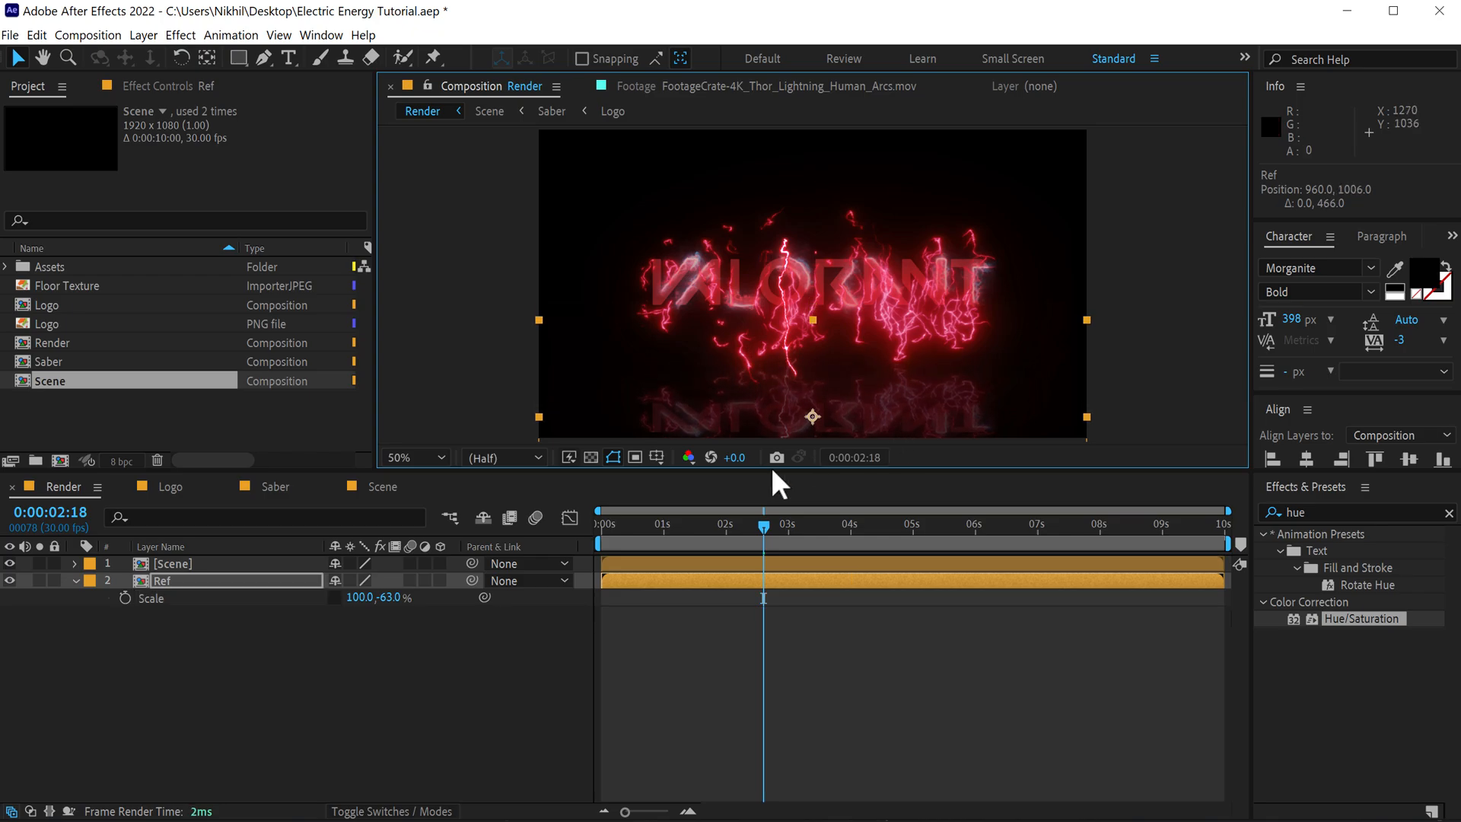
{"action": "left_click_drag", "start_coordinate": [470, 469], "coordinate": [472, 572]}
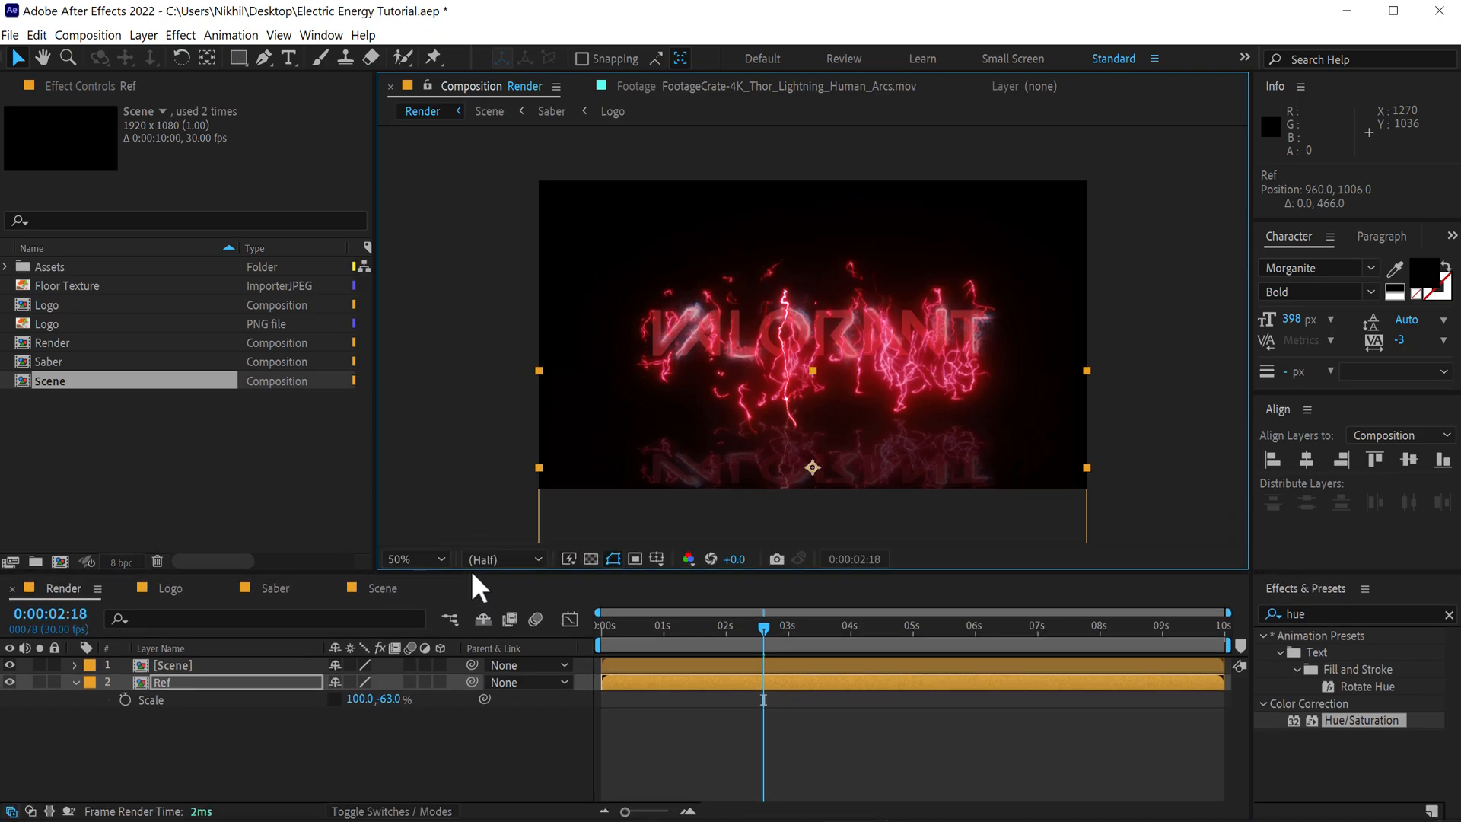
- Stretch the Ref reflection to a scale of 100, -79.7% and move it up closer beneath the logo
{"action": "left_click_drag", "start_coordinate": [618, 633], "coordinate": [778, 645]}
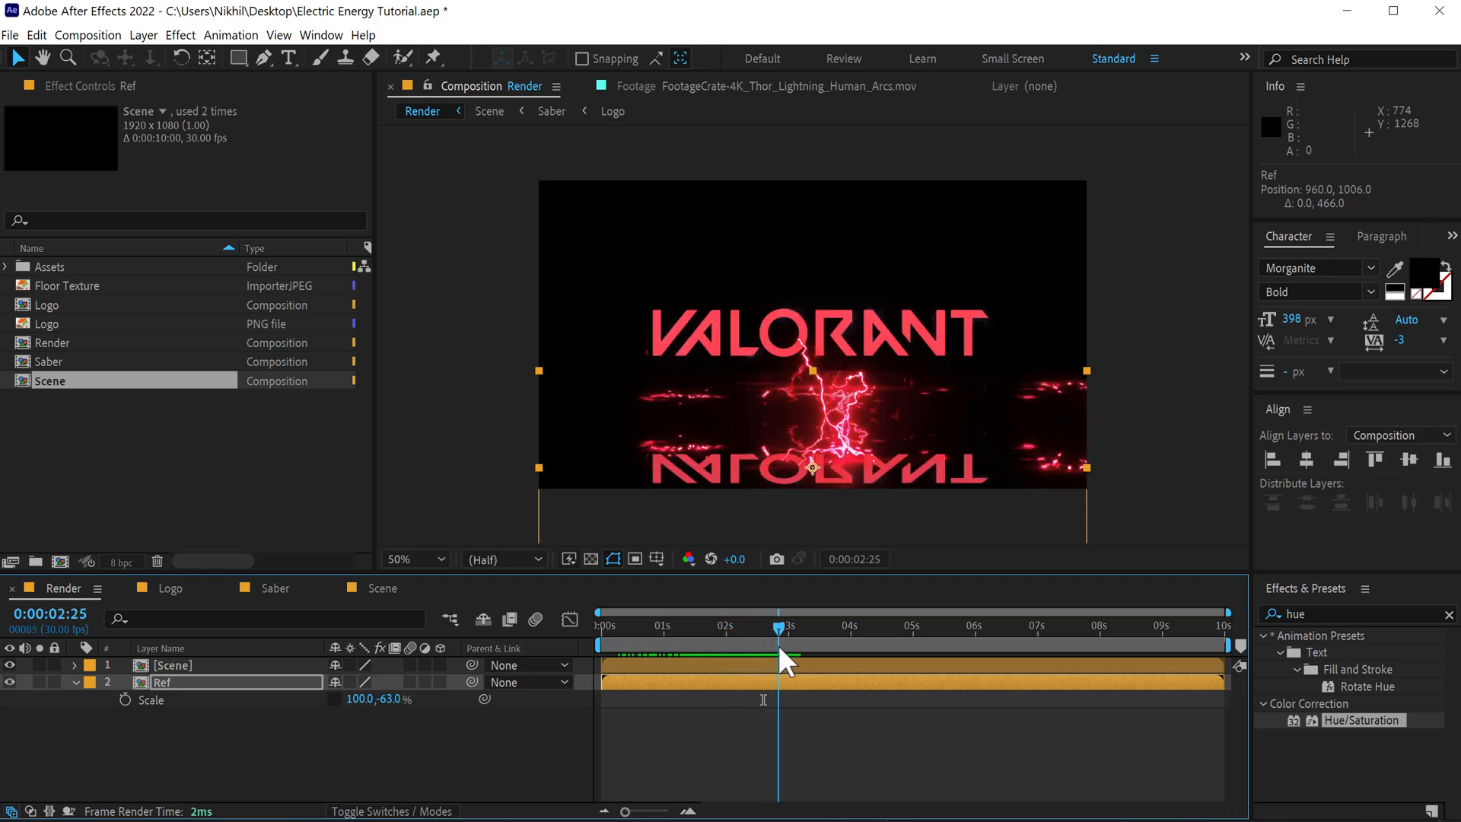
{"action": "left_click_drag", "start_coordinate": [815, 368], "coordinate": [810, 341]}
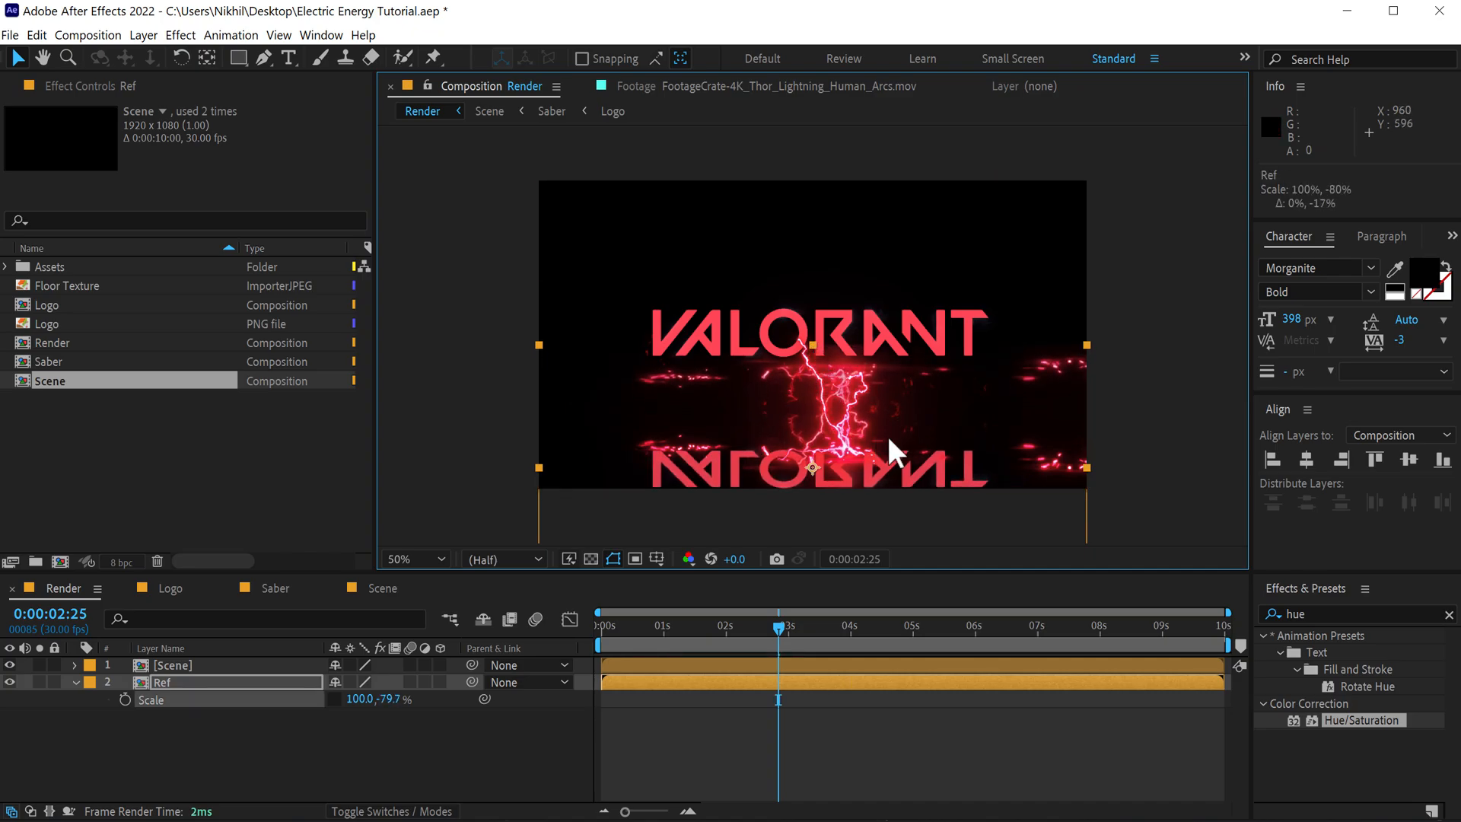
{"action": "left_click_drag", "start_coordinate": [890, 452], "coordinate": [899, 424]}
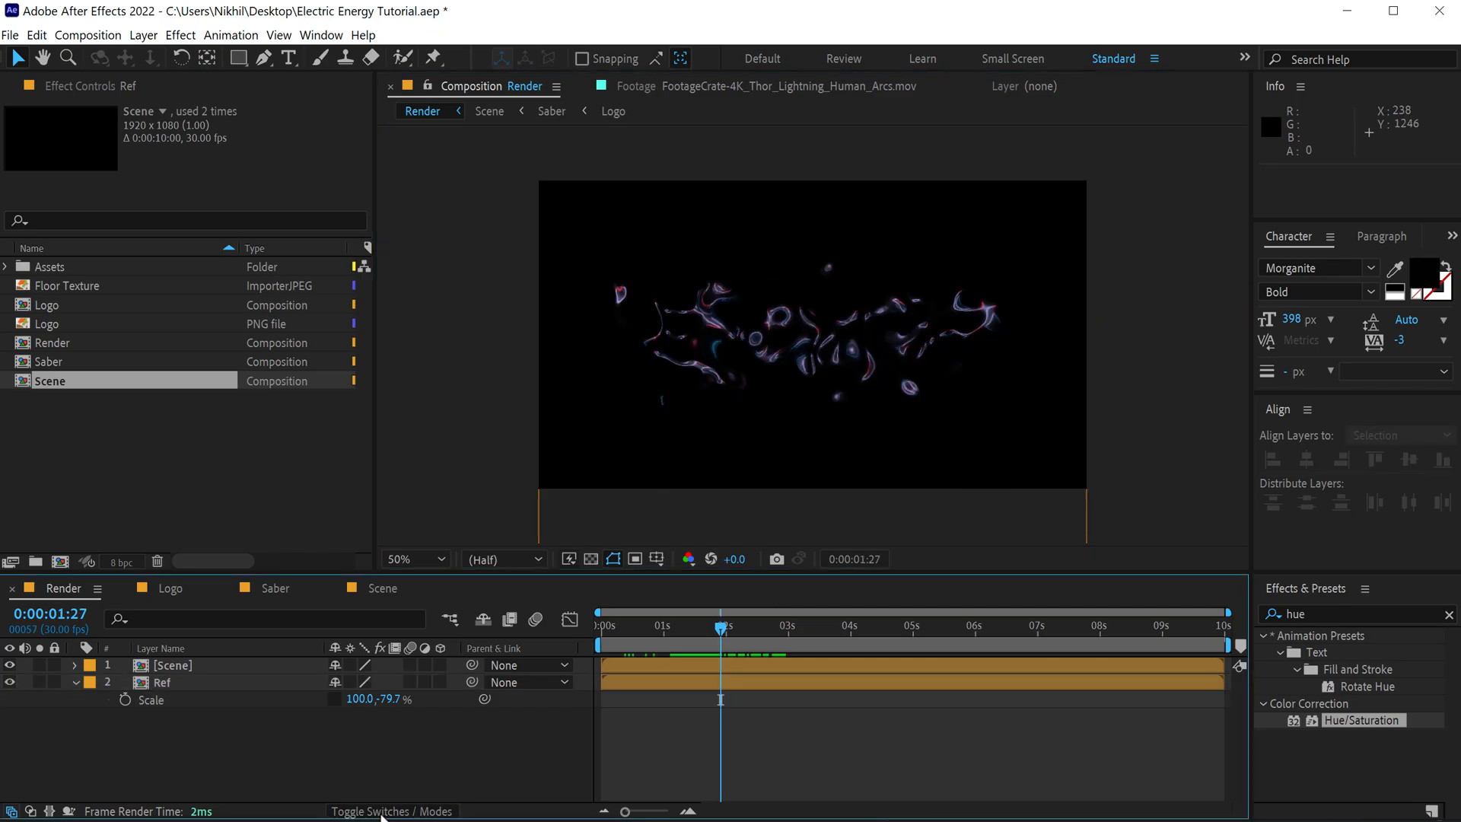
- Set the Scene layer's blending mode to Screen and check how the lightning blends with its reflection around 0:00:01:09
{"action": "left_click", "coordinate": [381, 811]}
{"action": "left_click", "coordinate": [208, 666]}
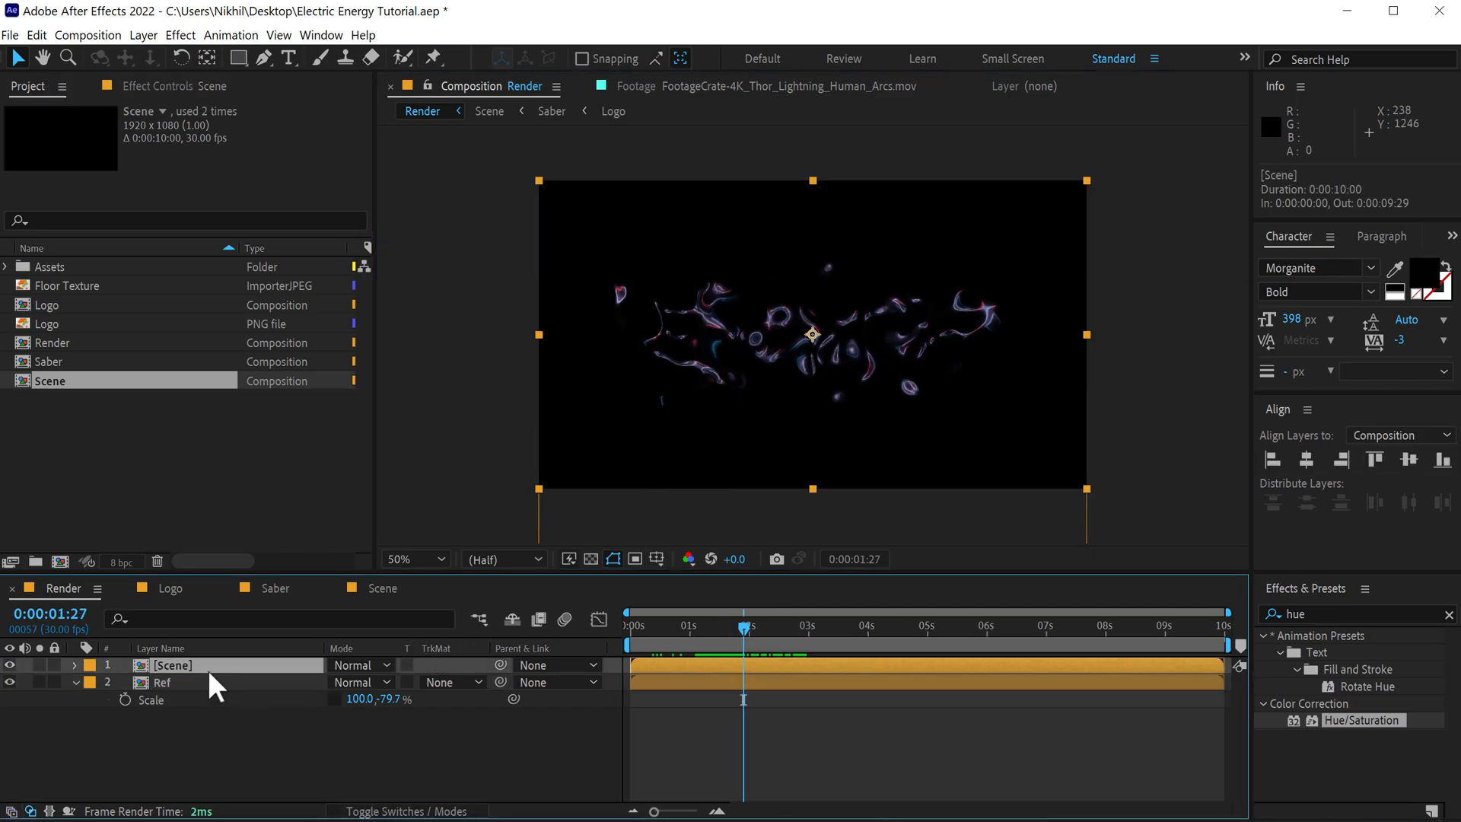
{"action": "left_click", "coordinate": [381, 665]}
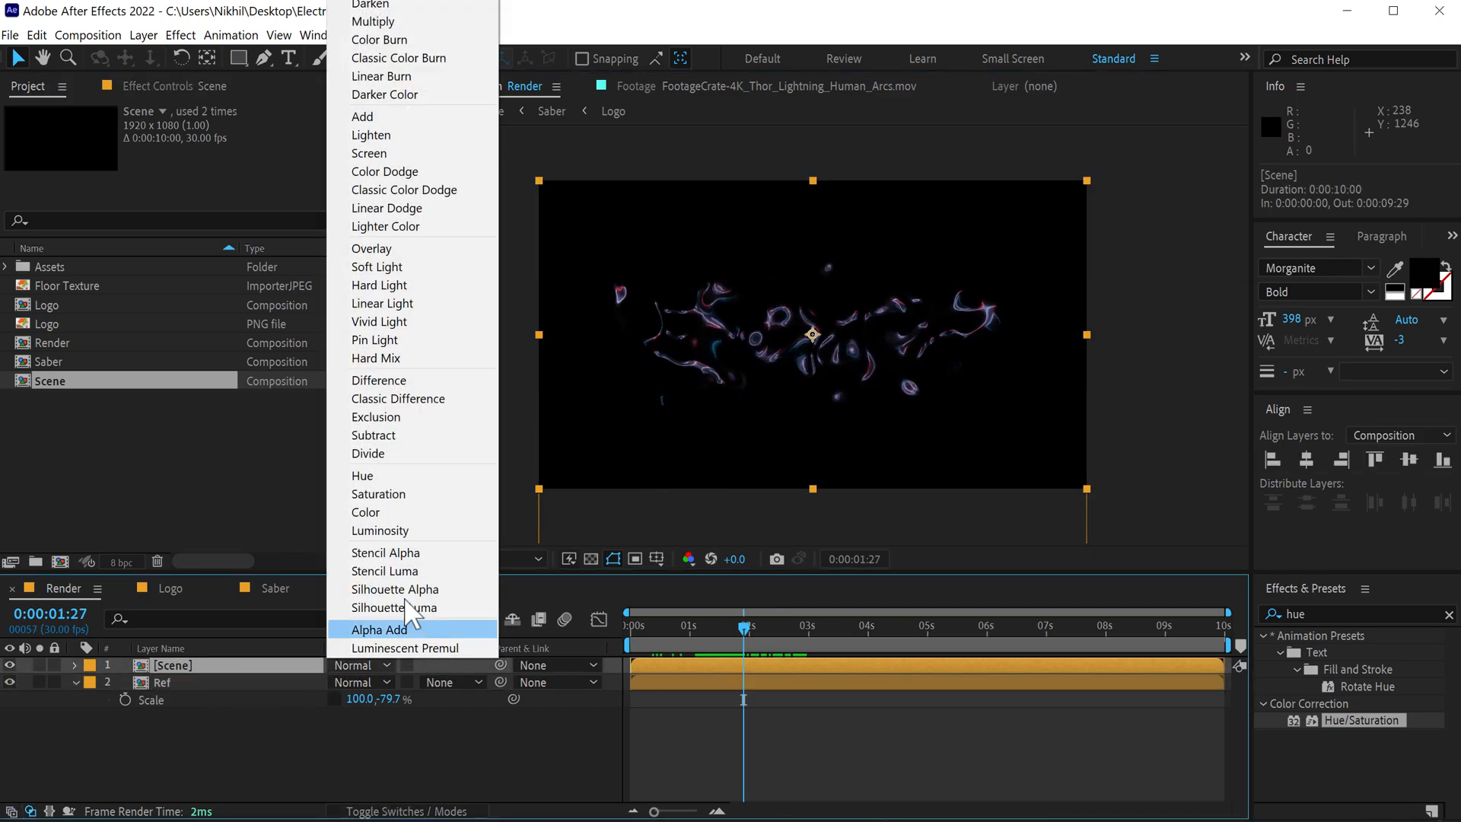
{"action": "left_click", "coordinate": [385, 153]}
{"action": "left_click_drag", "start_coordinate": [647, 623], "coordinate": [706, 625]}
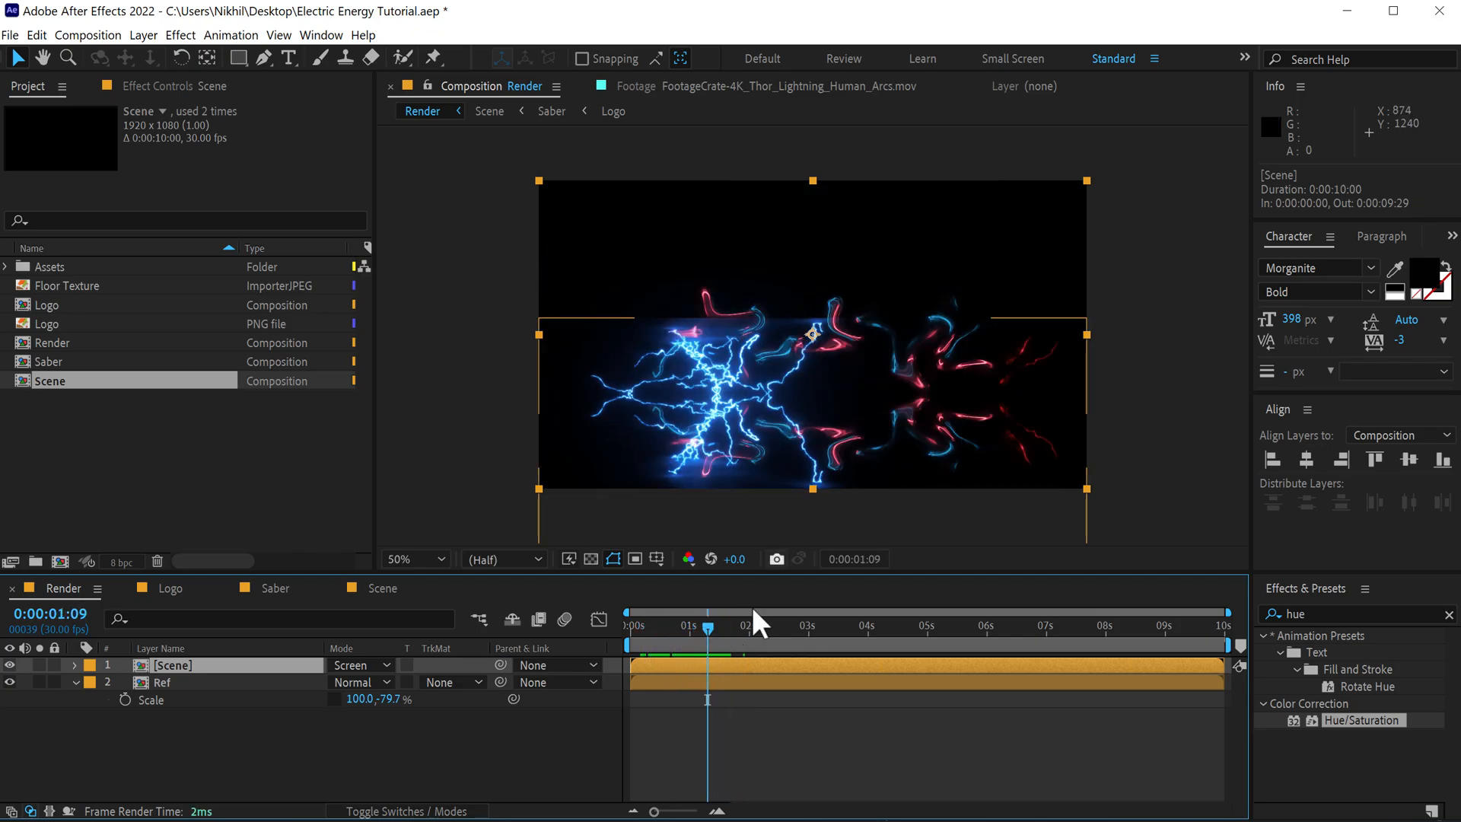
- Lower the Ref layer to position 960, 932 and check the reflection at 0:00:01:27
{"action": "left_click", "coordinate": [203, 682]}
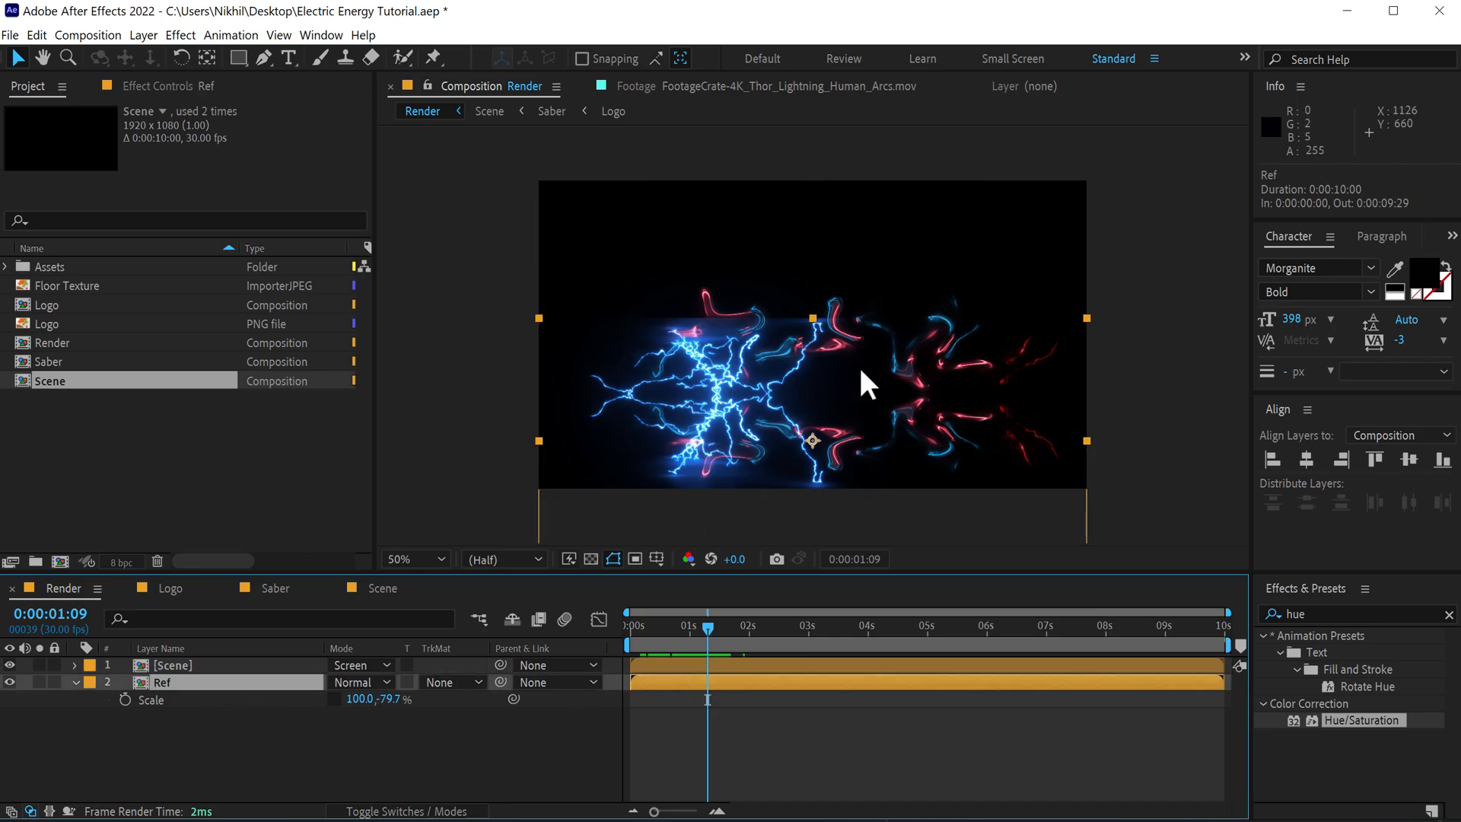
{"action": "left_click_drag", "start_coordinate": [858, 364], "coordinate": [859, 383]}
{"action": "key", "text": "Return"}
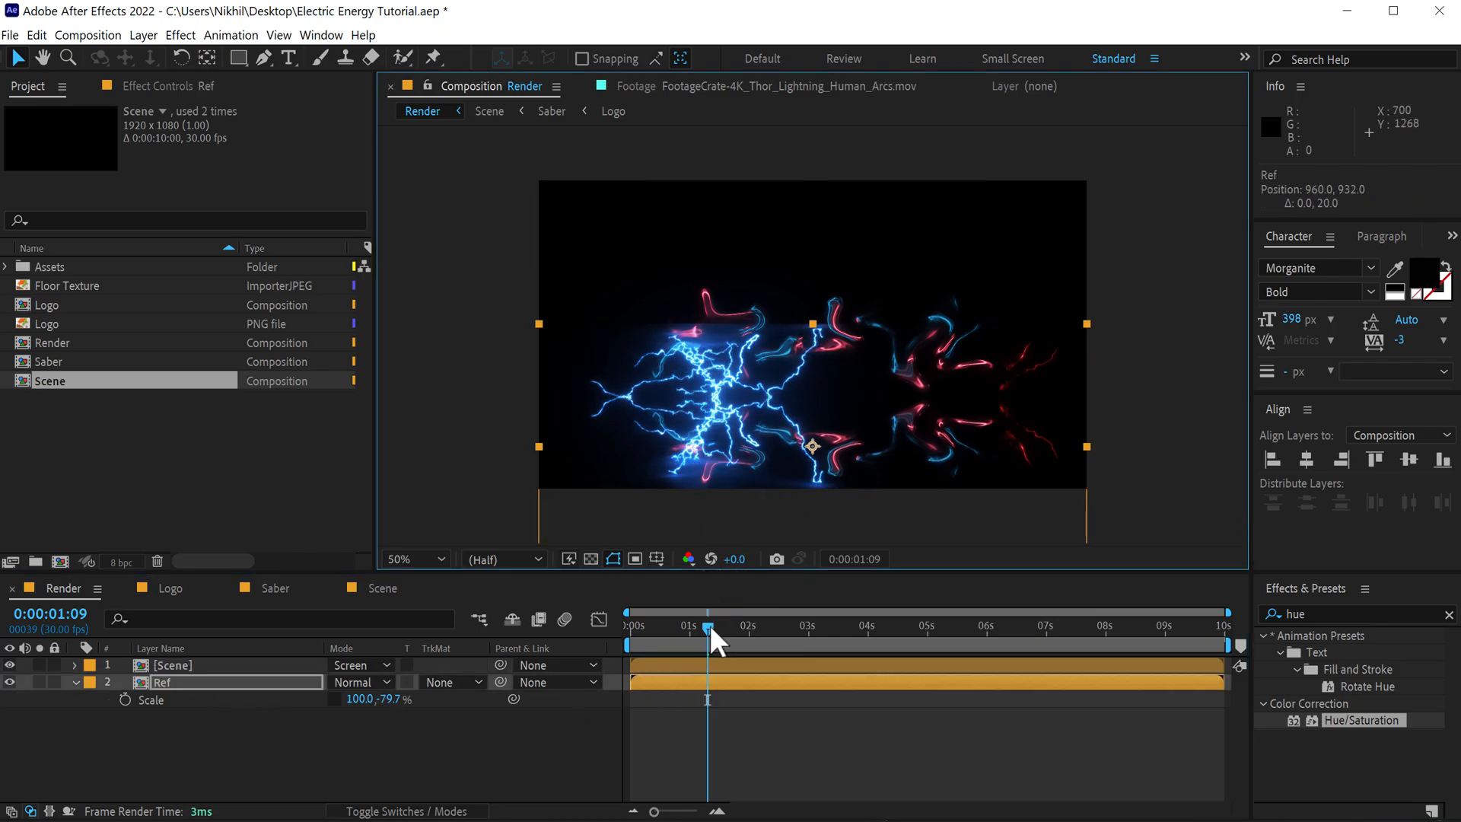
{"action": "left_click_drag", "start_coordinate": [712, 627], "coordinate": [743, 622]}
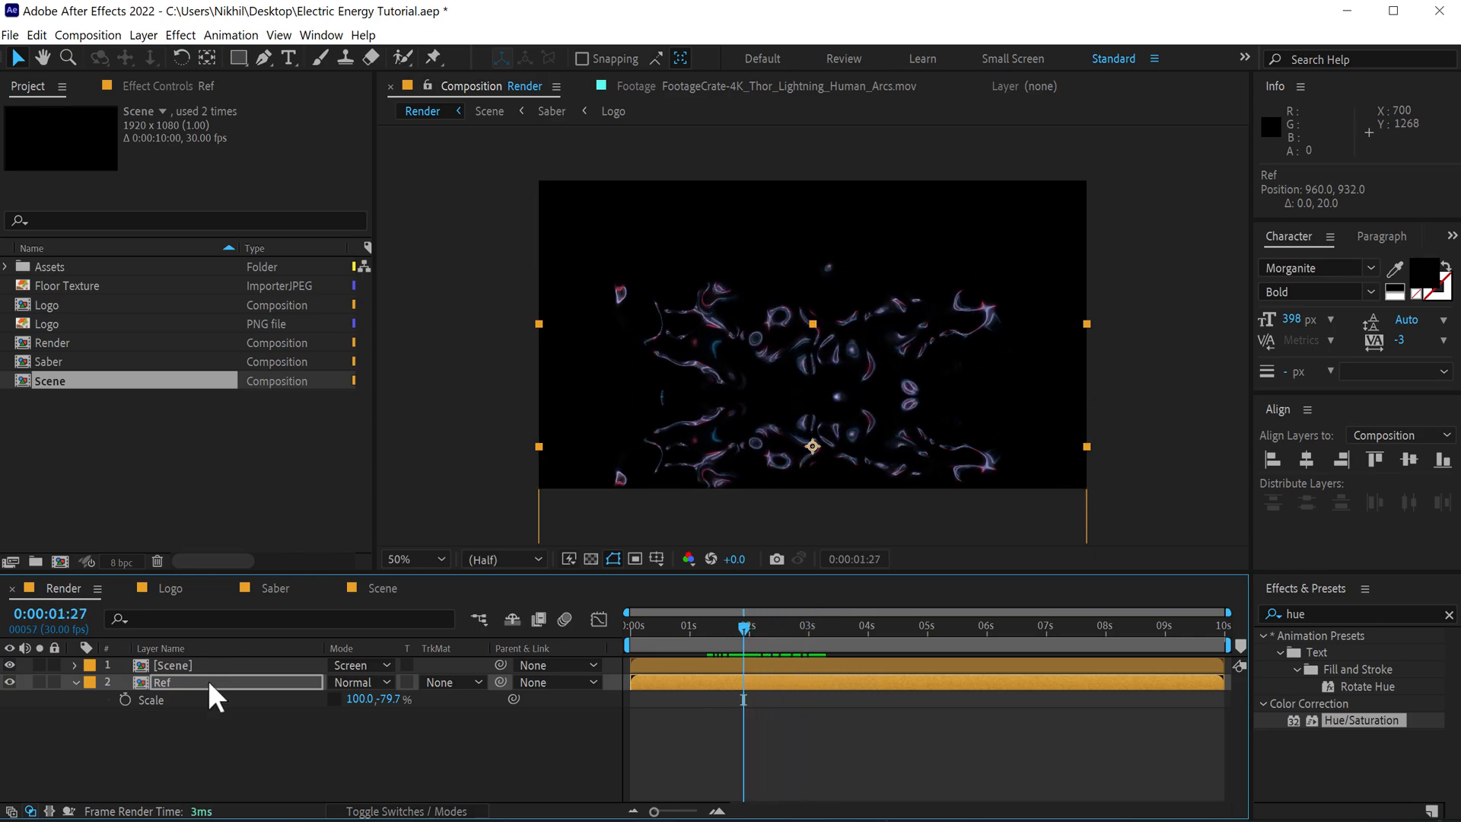
- Draw a wide elliptical mask around the Ref reflection and extend its lowest point well below the frame
{"action": "key", "text": "Return"}
{"action": "left_click_drag", "start_coordinate": [238, 56], "coordinate": [304, 101]}
{"action": "left_click_drag", "start_coordinate": [835, 458], "coordinate": [1109, 483]}
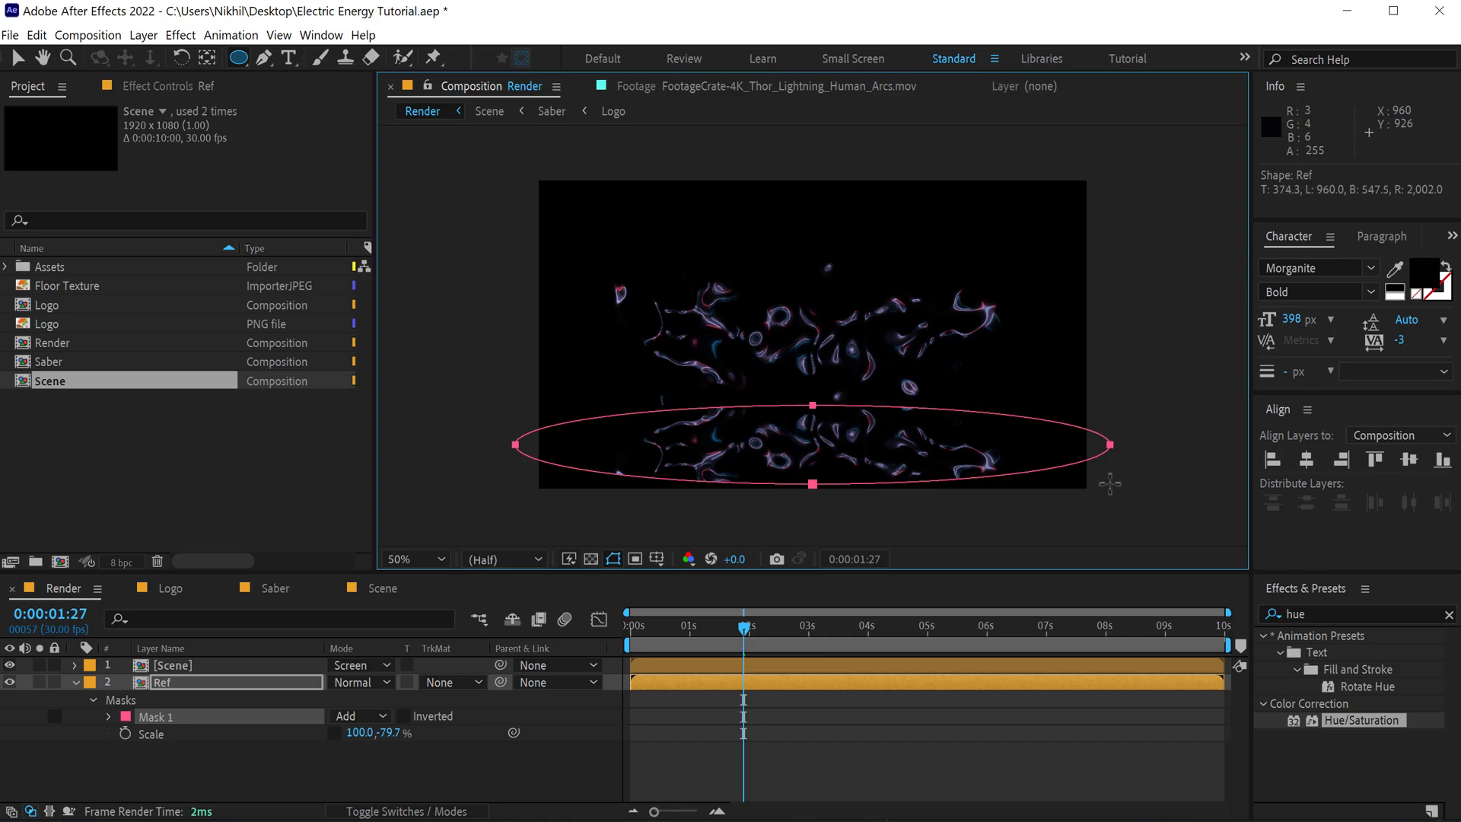
{"action": "key", "text": "a"}
{"action": "left_click", "coordinate": [15, 58]}
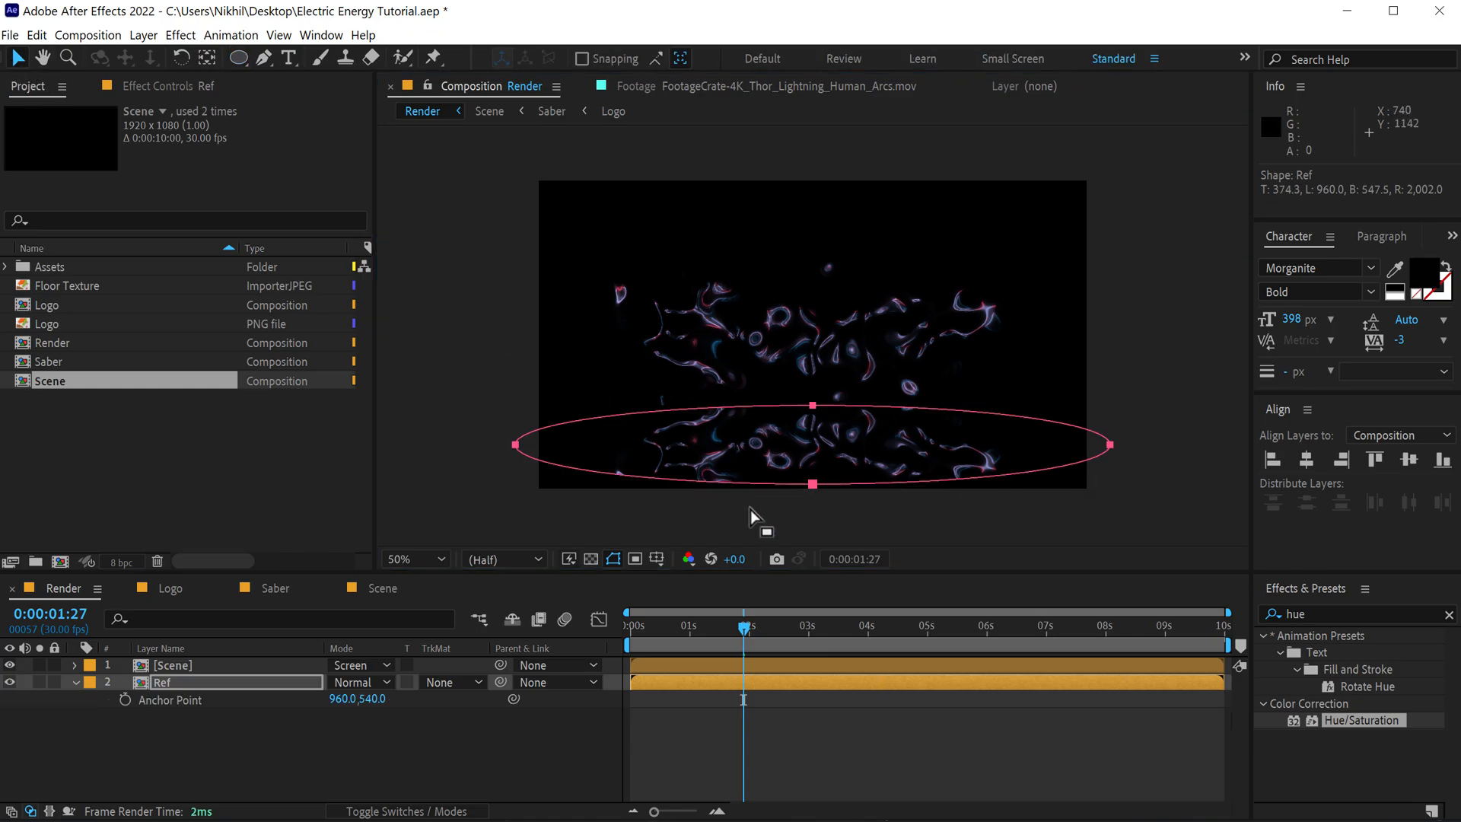
{"action": "left_click_drag", "start_coordinate": [811, 486], "coordinate": [809, 581]}
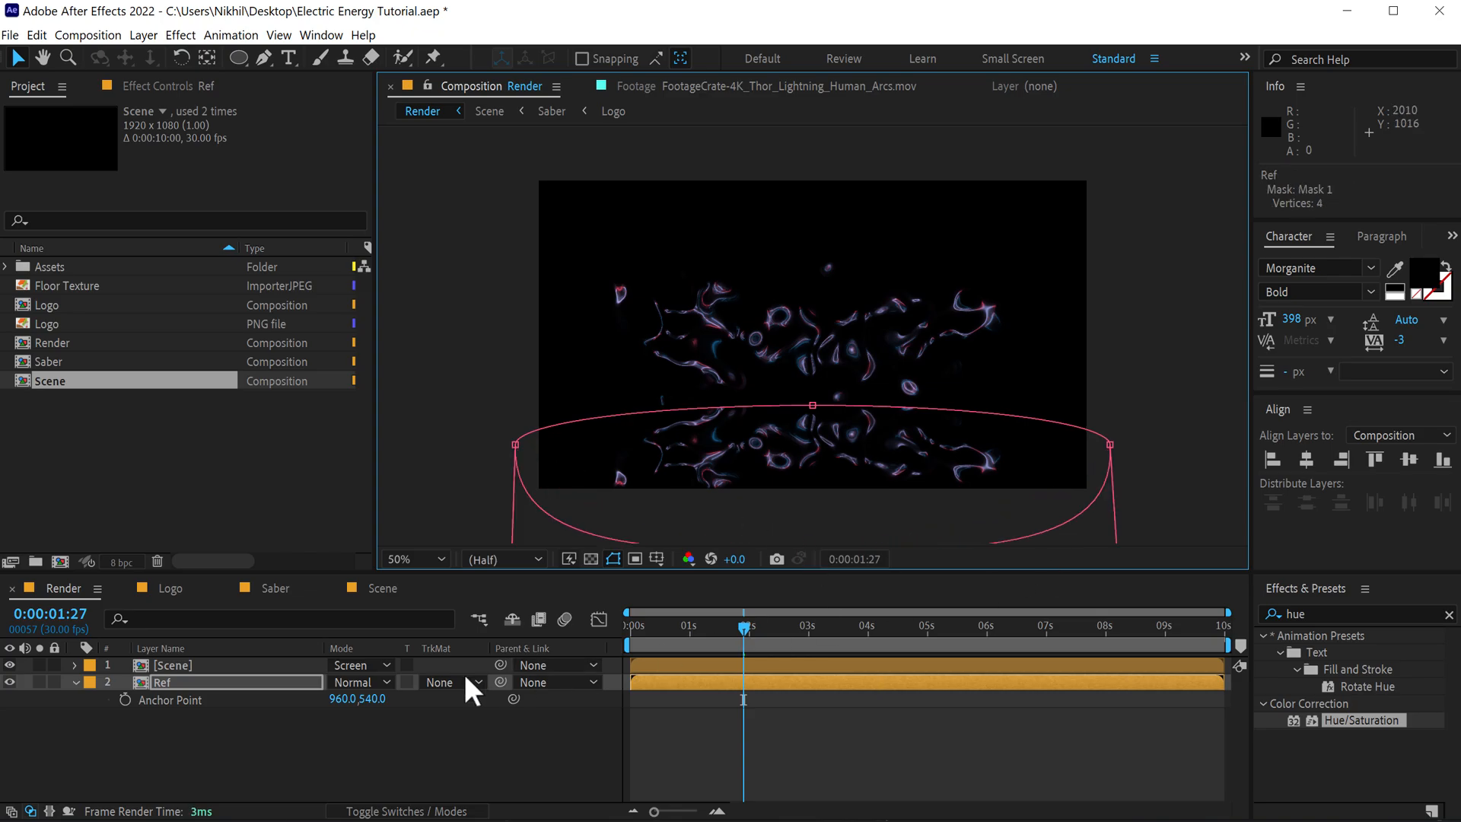
- Adjust the vertical feather of the Ref layer's mask, with the horizontal and vertical feather values unlinked
{"action": "key", "text": "f"}
{"action": "left_click", "coordinate": [372, 715]}
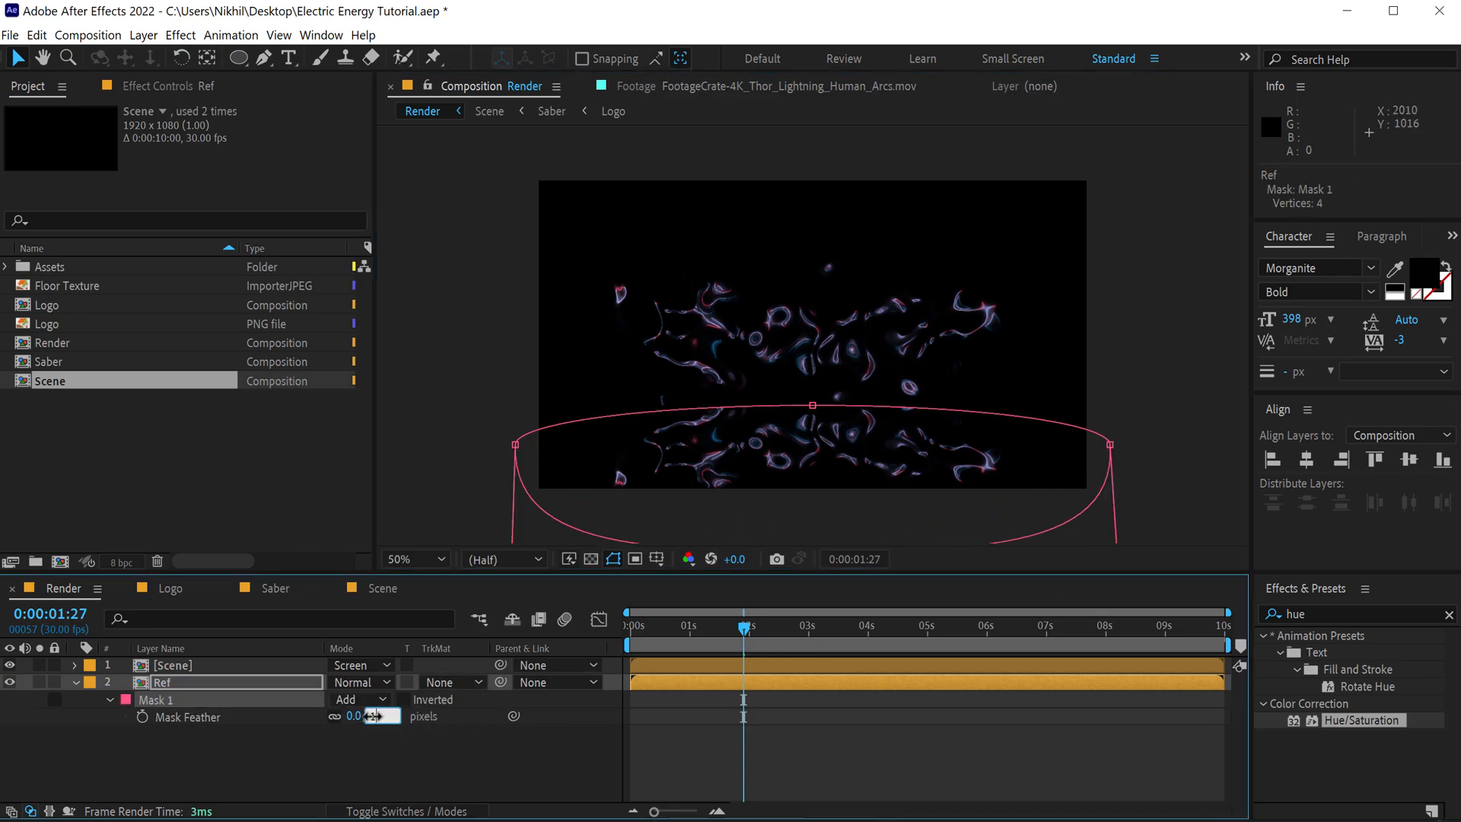
{"action": "left_click", "coordinate": [445, 769]}
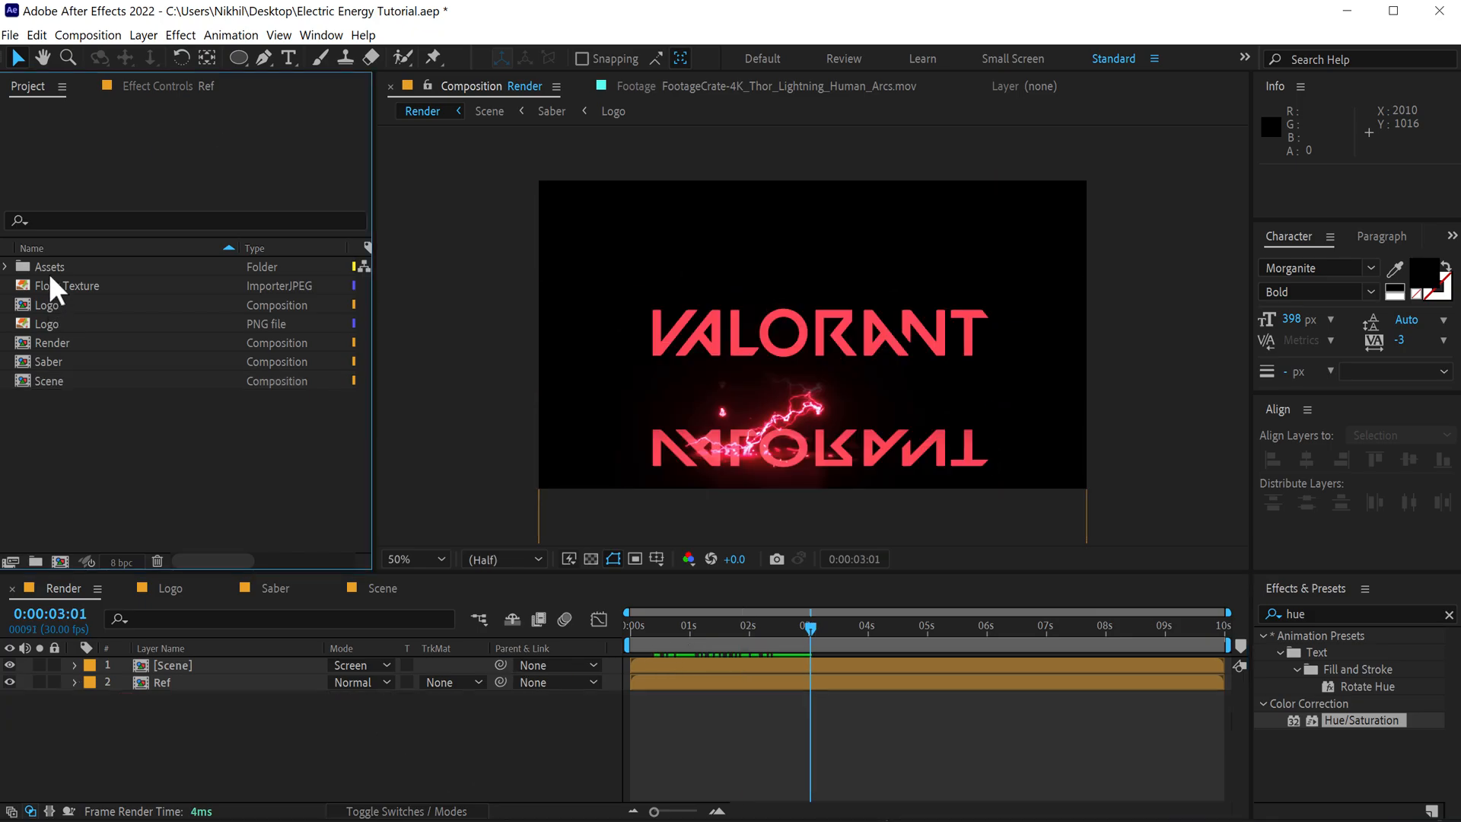
- Place Floor Texture between the Scene and Ref layers in the Render composition and make it a 3D layer
{"action": "left_click", "coordinate": [71, 281]}
{"action": "left_click_drag", "start_coordinate": [71, 283], "coordinate": [216, 674]}
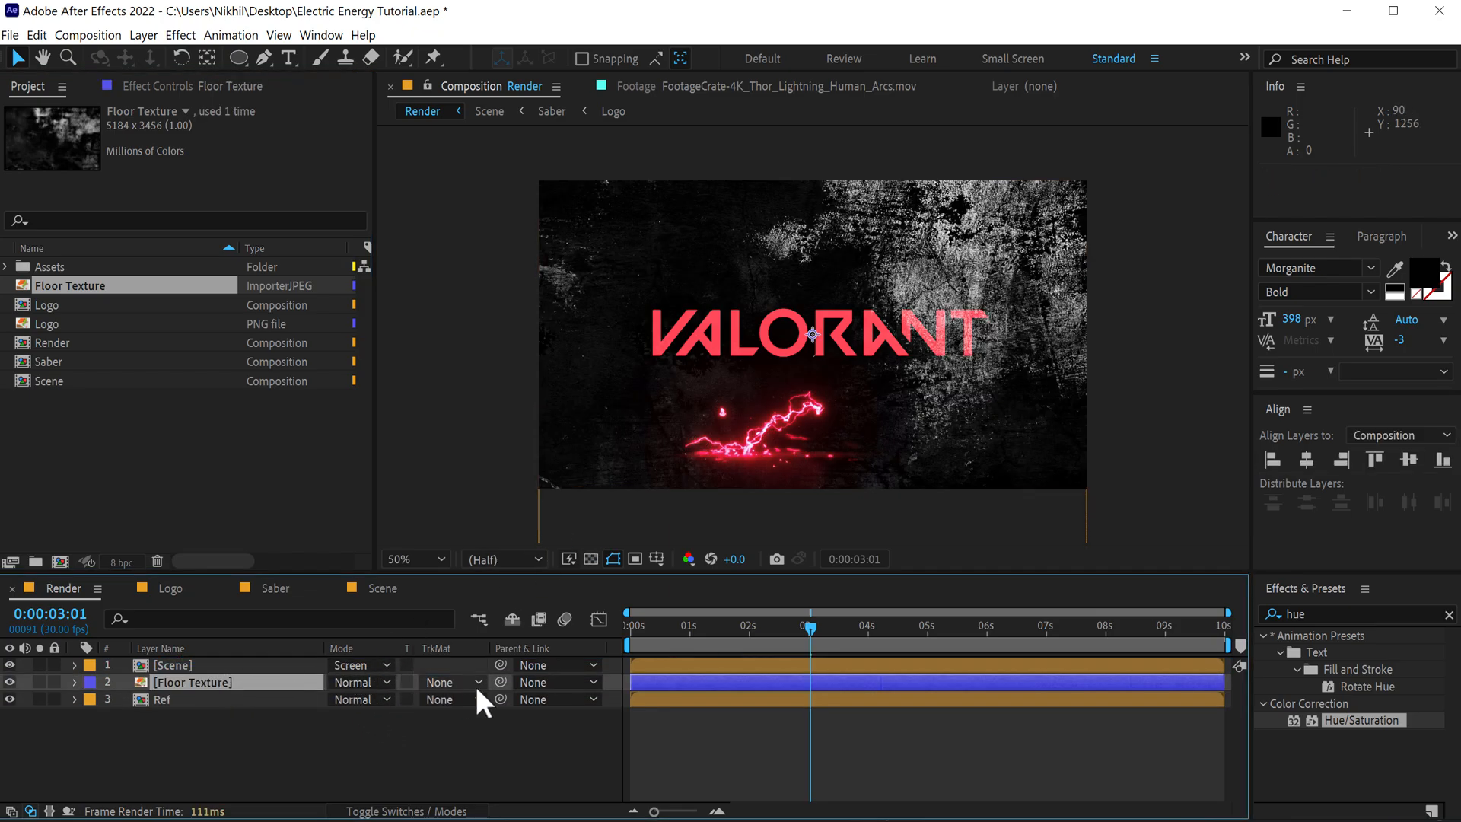
{"action": "left_click", "coordinate": [449, 811]}
{"action": "left_click", "coordinate": [439, 681]}
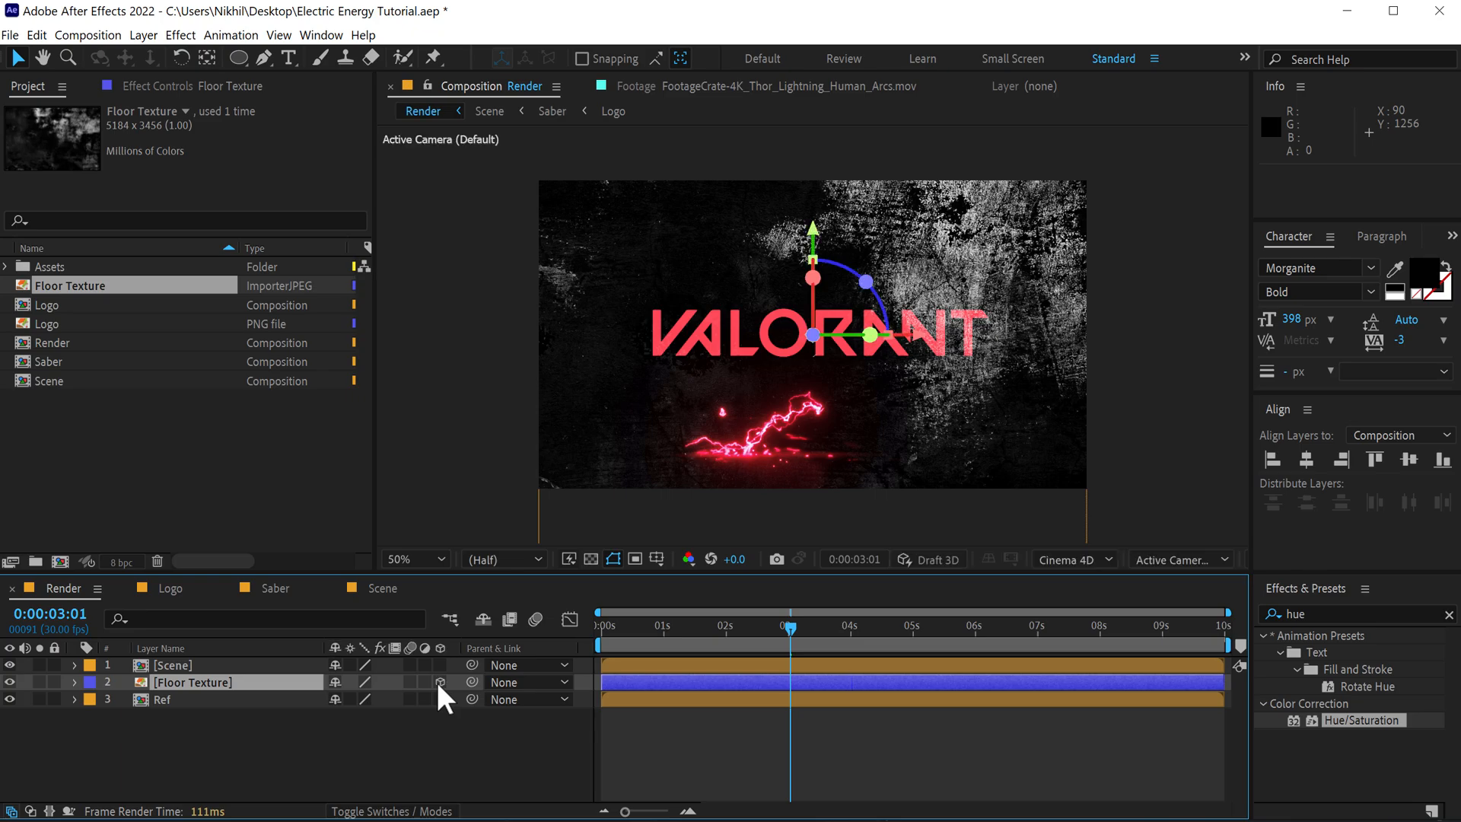
- Lay Floor Texture out as a floor beneath the logo with an X Rotation of -86° and a uniform scale of 72%
{"action": "key", "text": "r"}
{"action": "left_click_drag", "start_coordinate": [356, 715], "coordinate": [278, 715]}
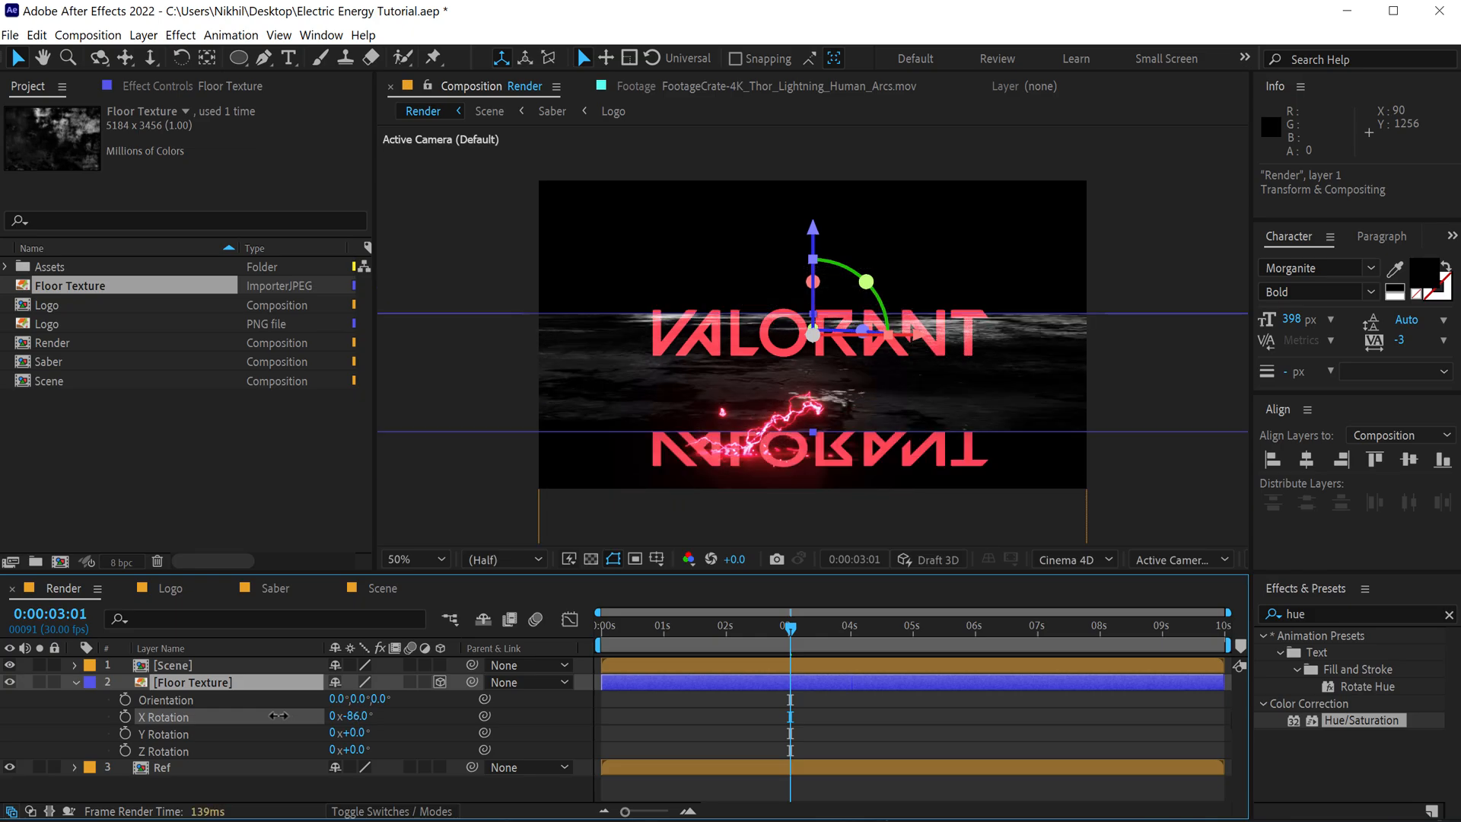
{"action": "left_click_drag", "start_coordinate": [810, 225], "coordinate": [809, 290]}
{"action": "key", "text": "s"}
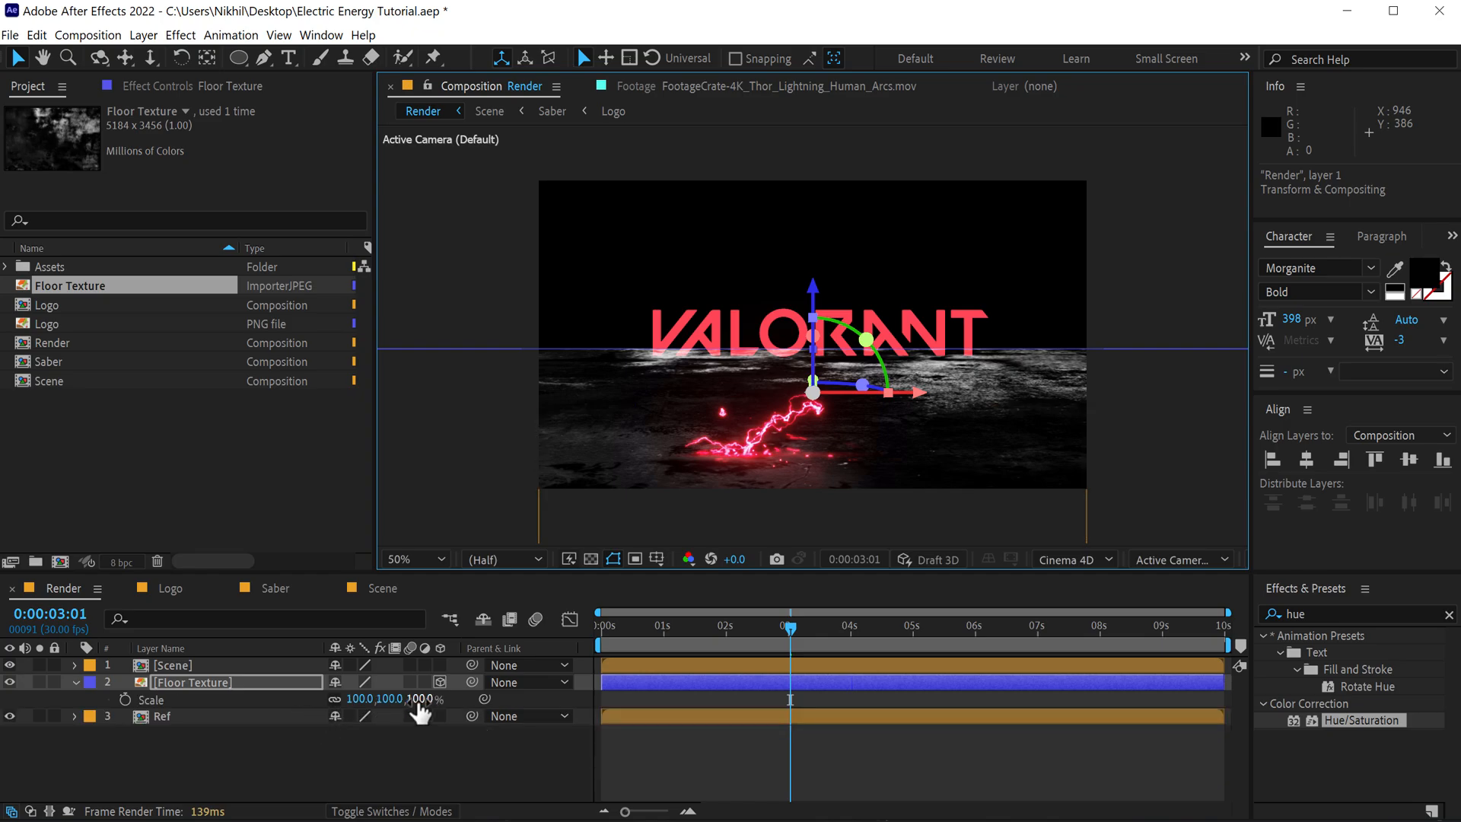
{"action": "left_click_drag", "start_coordinate": [416, 698], "coordinate": [392, 698]}
- Pre-compose Floor Texture as Floor, moving all attributes into the new composition, and hide the Floor layer
{"action": "left_click", "coordinate": [203, 679]}
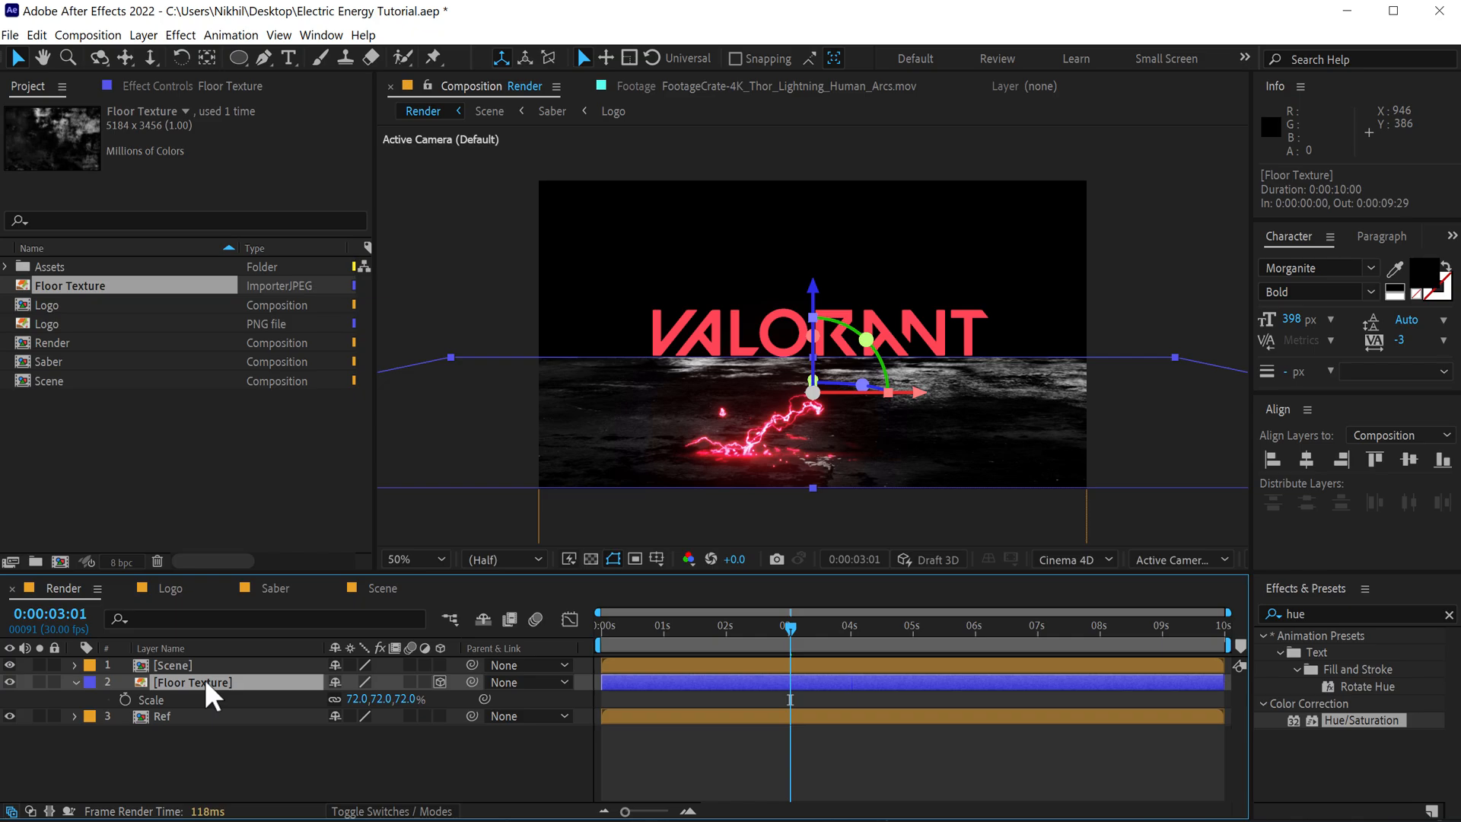
{"action": "key", "text": "ctrl+shift+c"}
{"action": "type", "text": "Floor"}
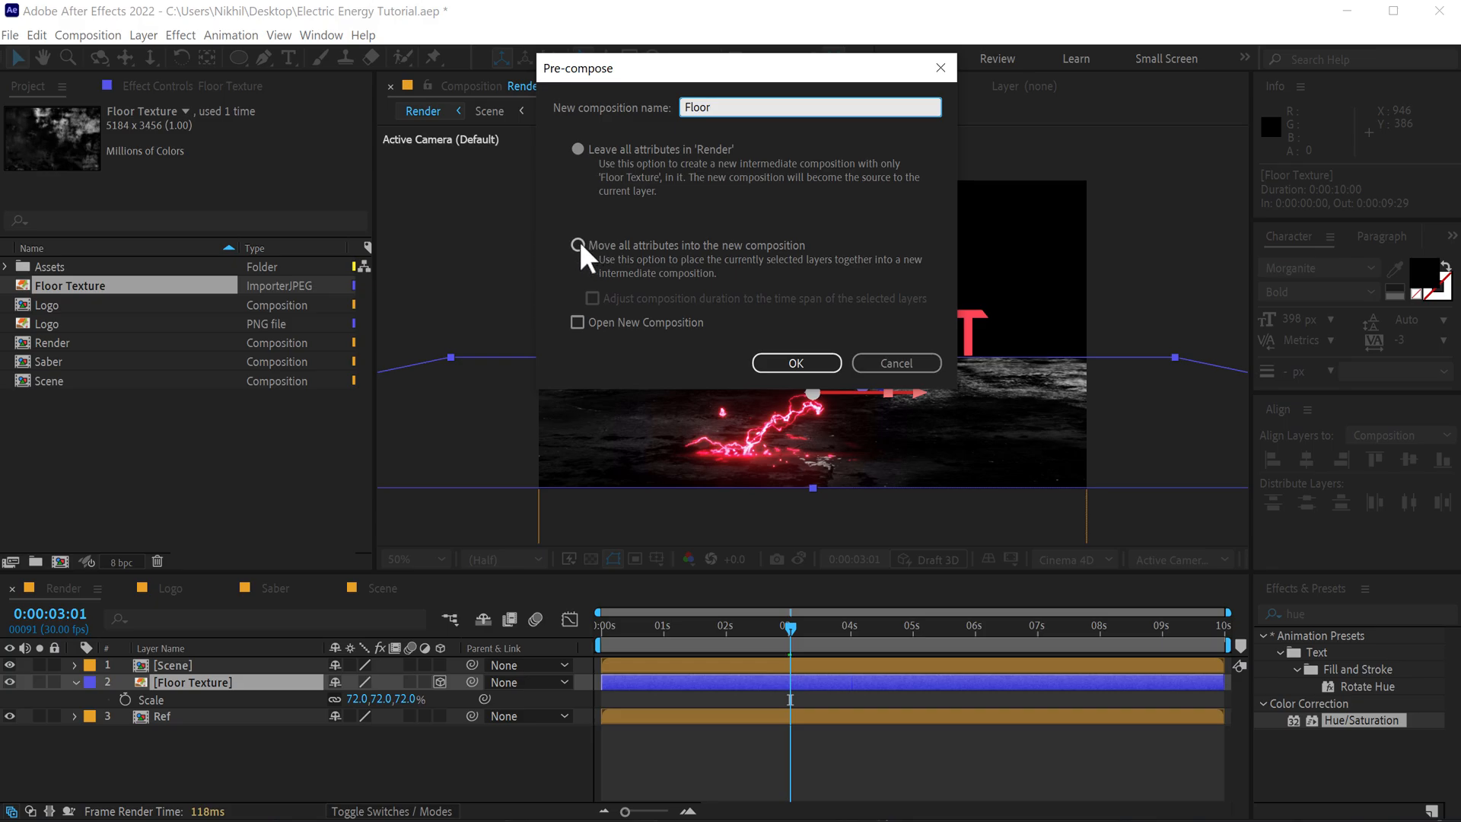
{"action": "left_click", "coordinate": [578, 243]}
{"action": "left_click", "coordinate": [792, 363]}
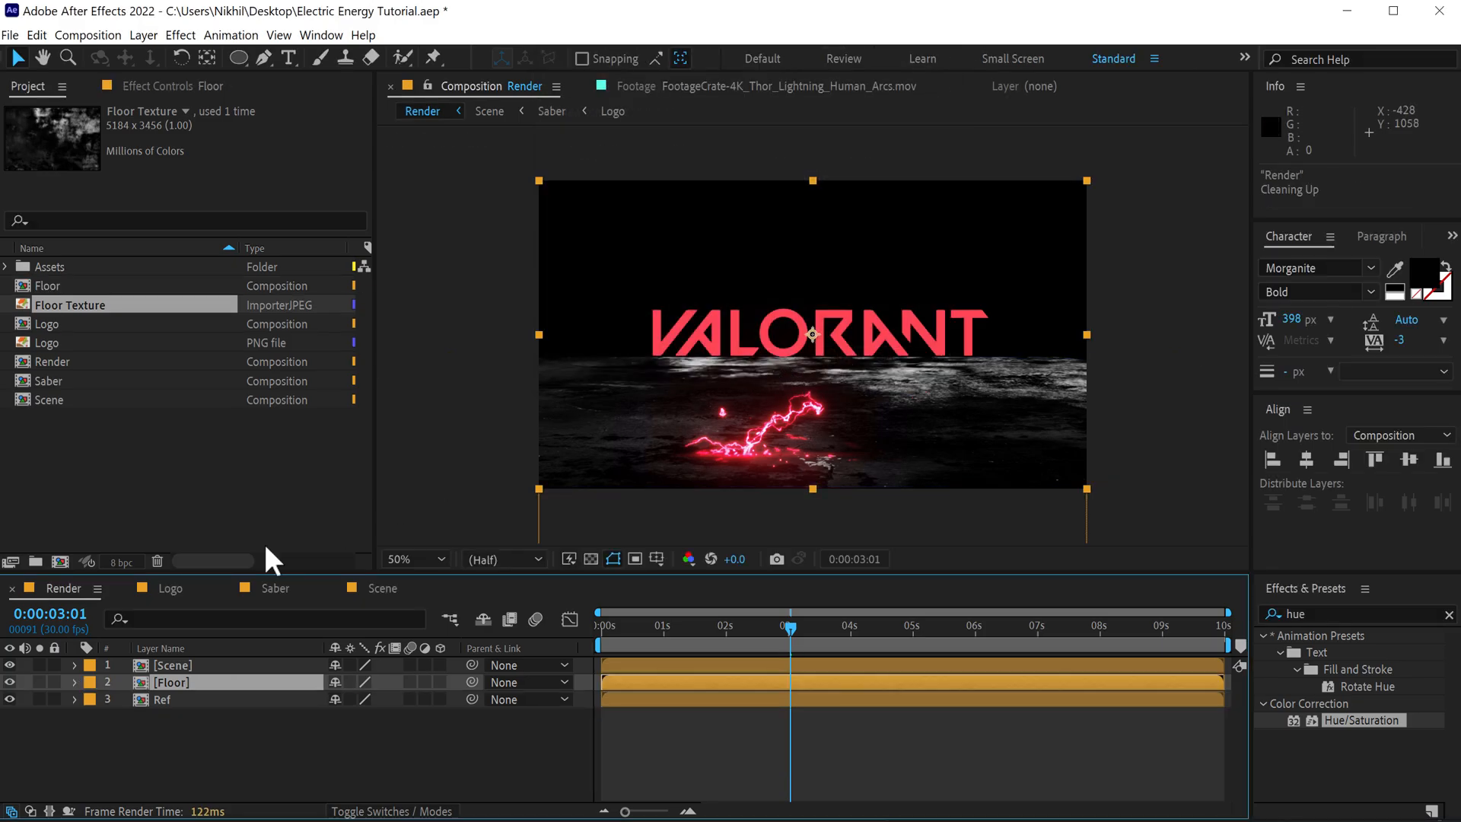
{"action": "left_click", "coordinate": [9, 682]}
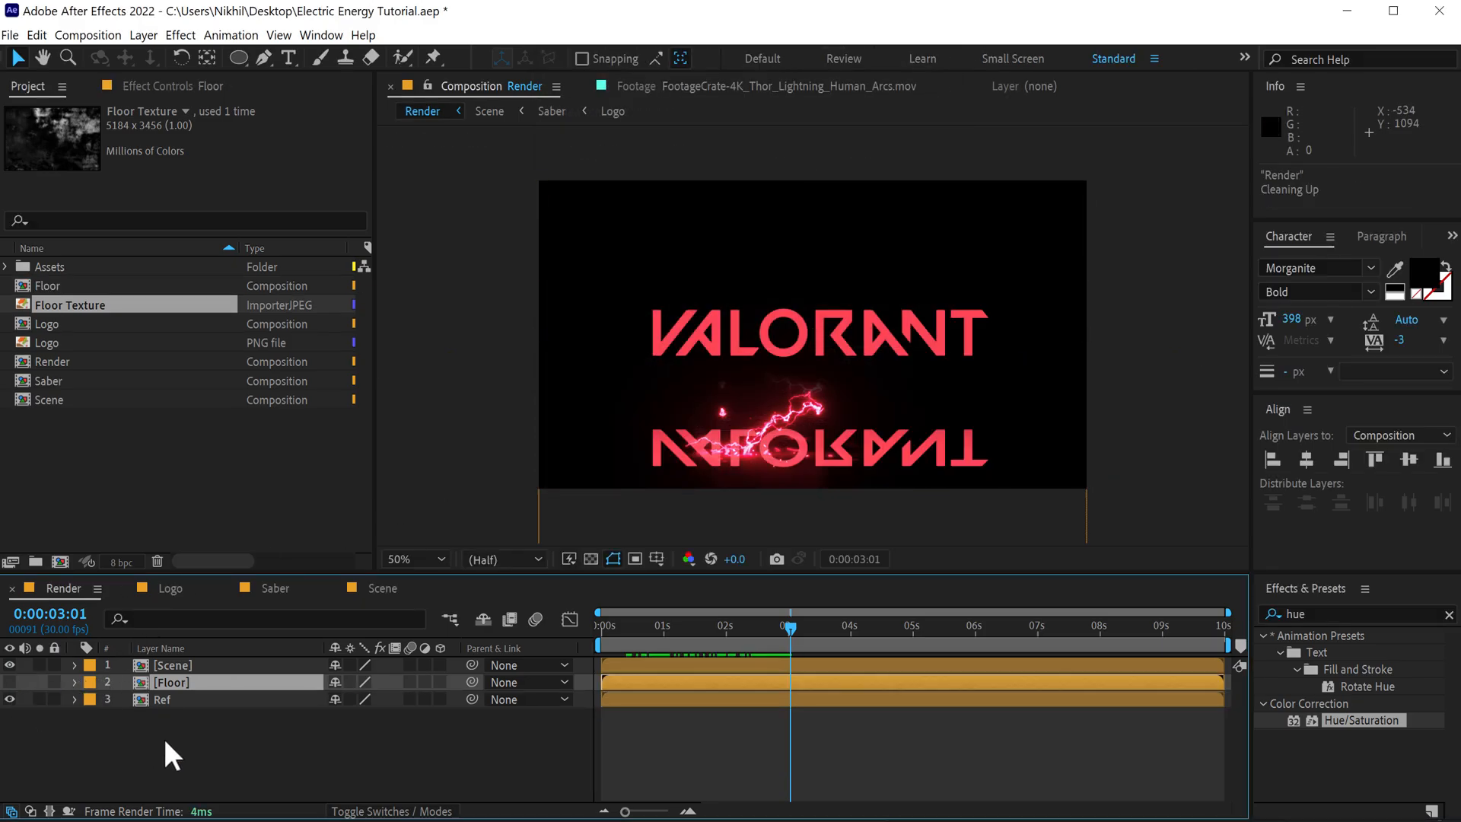
- Add an adjustment layer between the Floor and Ref layers and rename it Blur
{"action": "right_click", "coordinate": [163, 735]}
{"action": "mouse_move", "coordinate": [327, 550]}
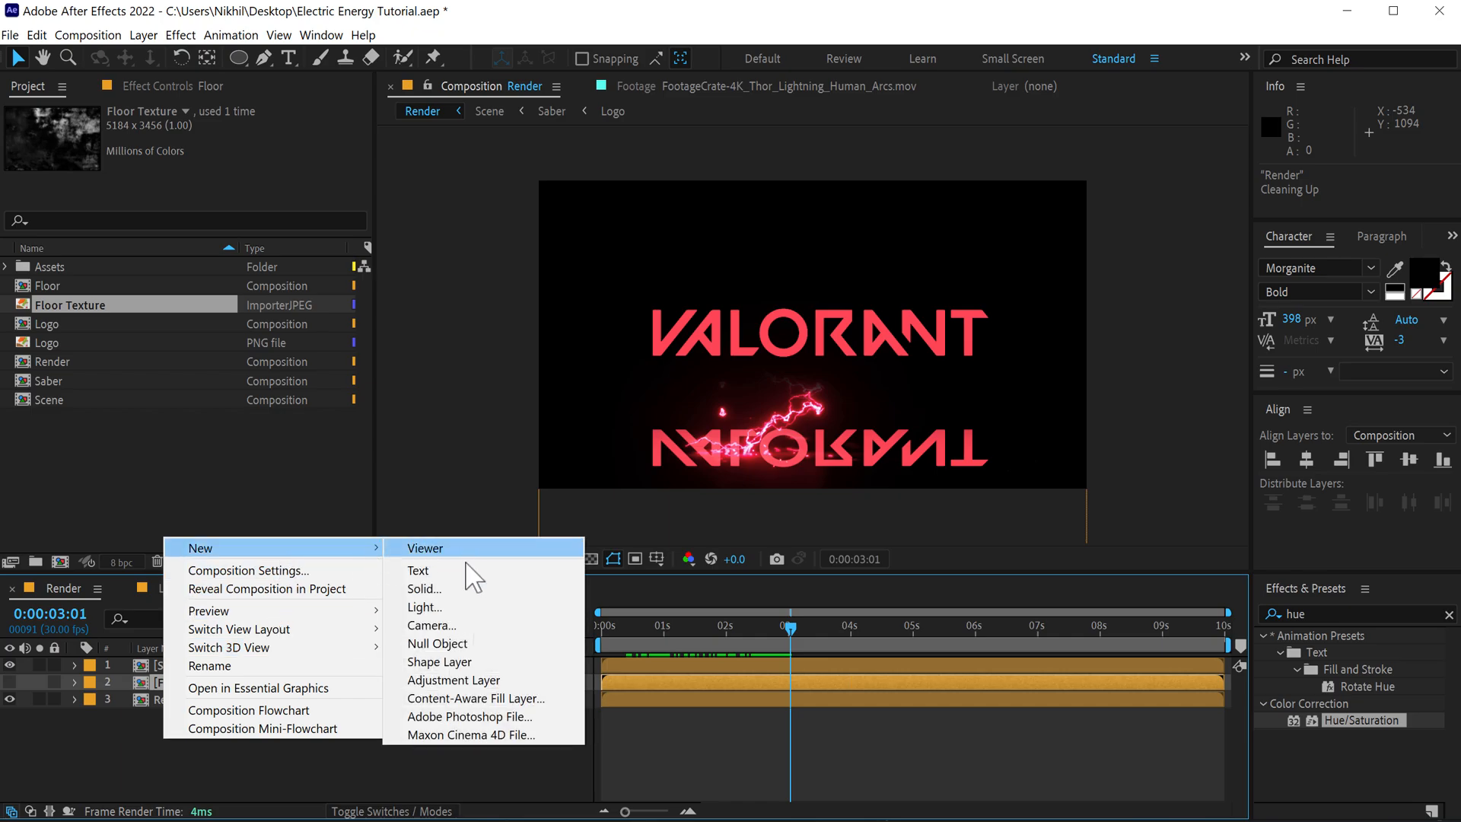
{"action": "left_click", "coordinate": [468, 676]}
{"action": "mouse_move", "coordinate": [176, 679]}
{"action": "left_mouse_down"}
{"action": "mouse_move", "coordinate": [175, 706]}
{"action": "mouse_move", "coordinate": [193, 701]}
{"action": "left_mouse_up"}
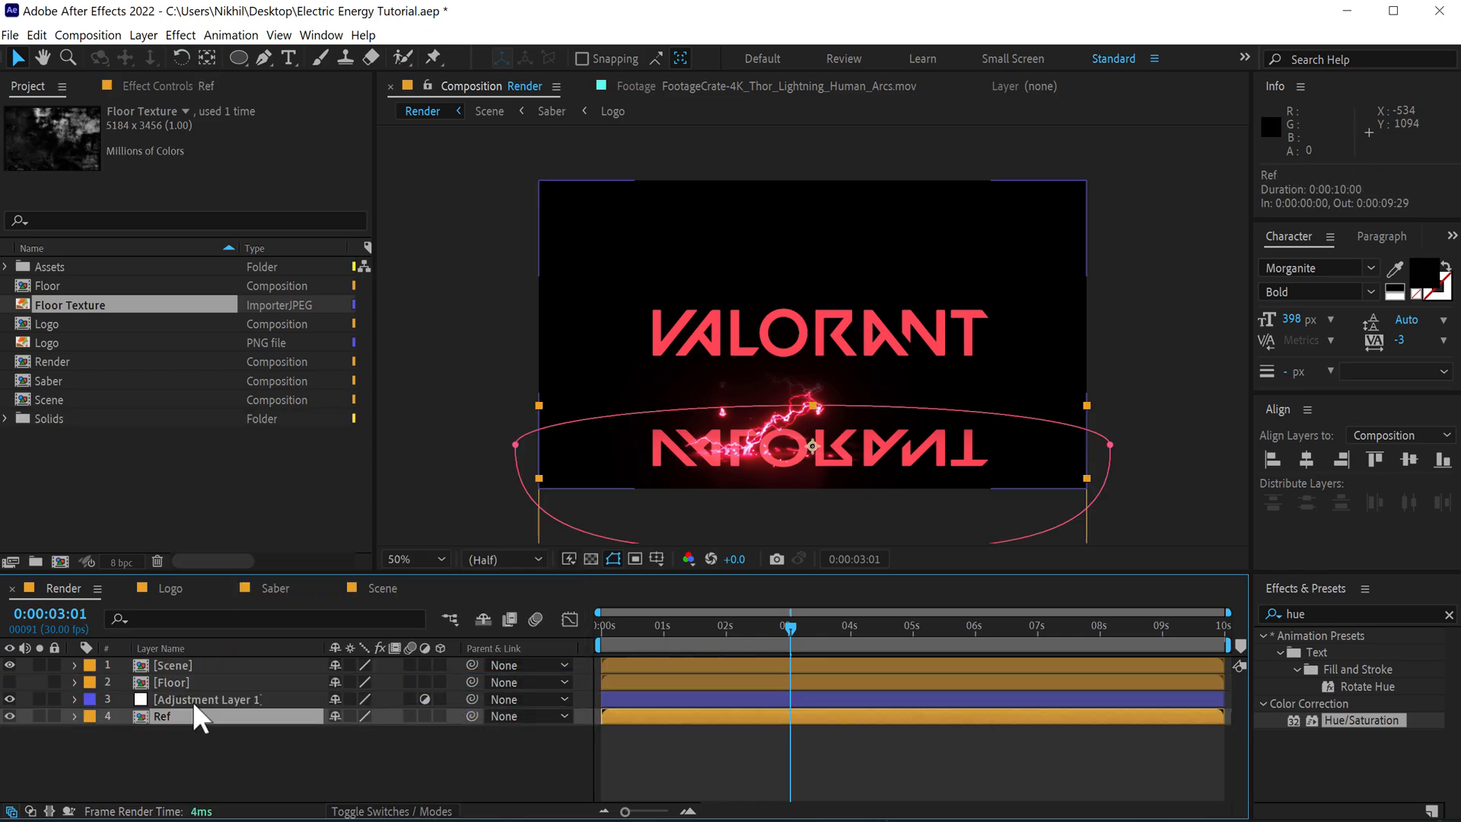
{"action": "left_click", "coordinate": [190, 711]}
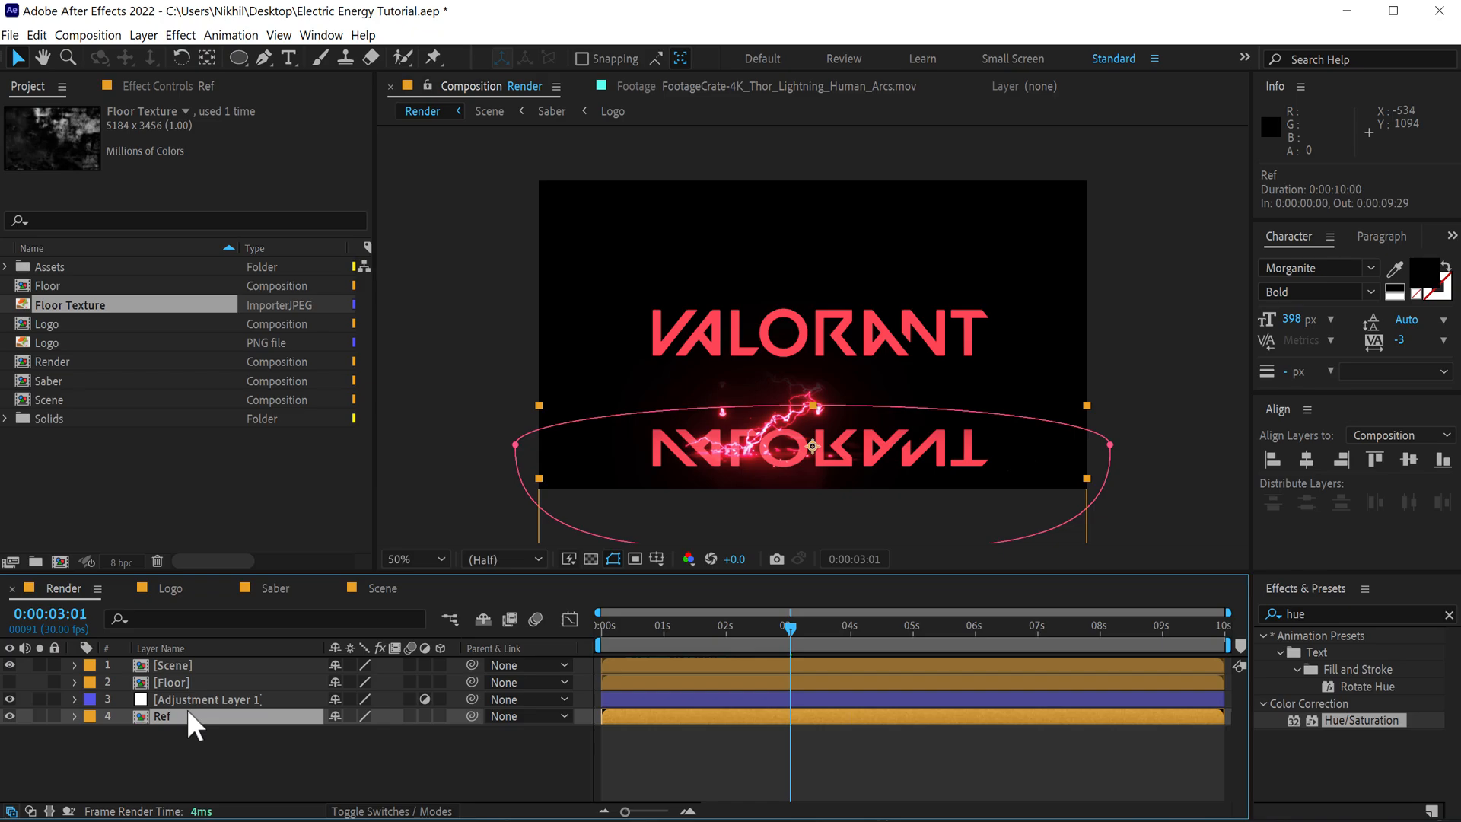
{"action": "left_click", "coordinate": [188, 696]}
{"action": "key", "text": "Return"}
{"action": "type", "text": "B"}
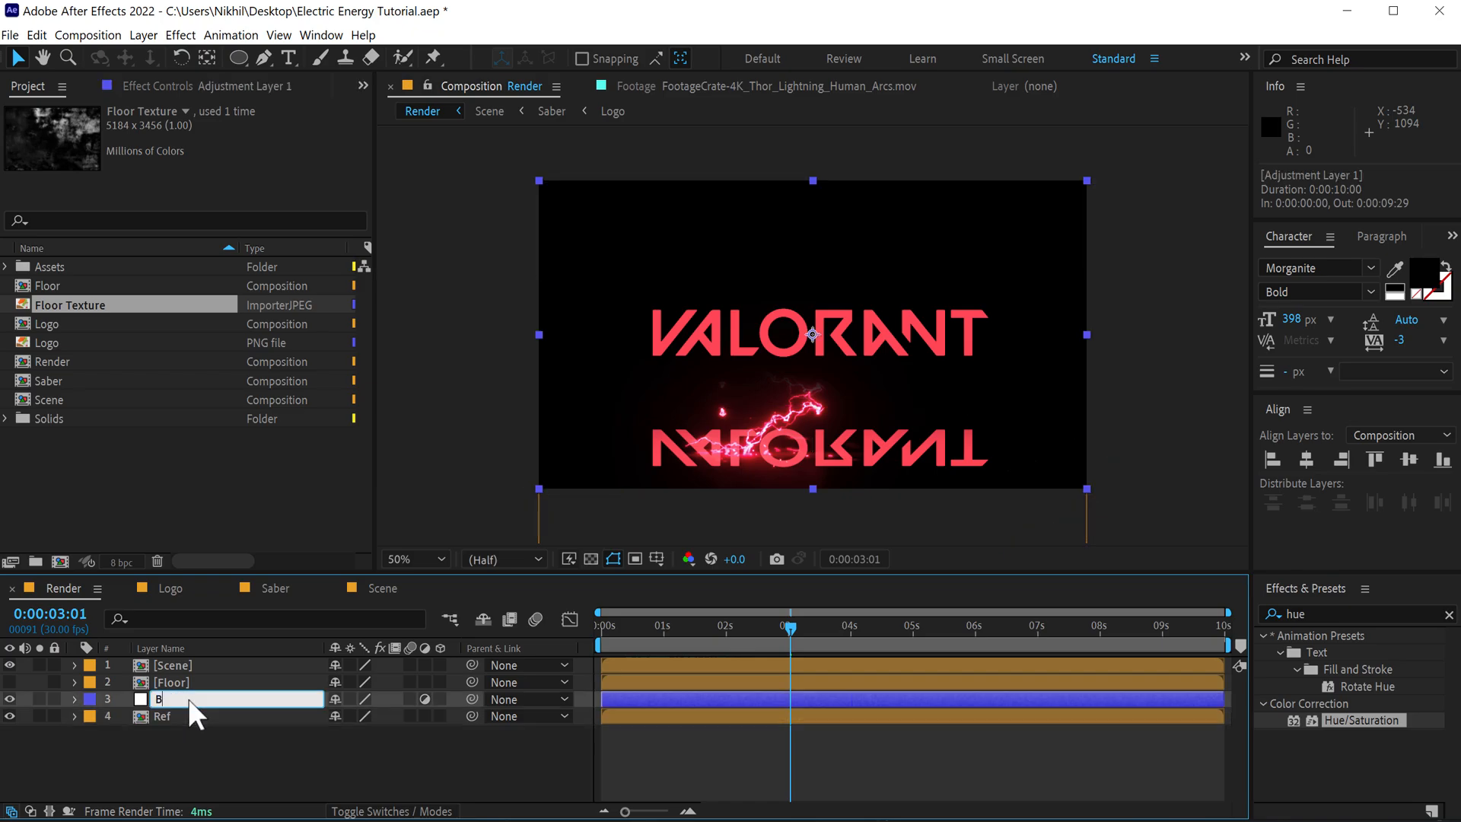
{"action": "type", "text": "lur"}
{"action": "key", "text": "Return"}
- Find the Compound Blur effect and apply it to the Blur adjustment layer
{"action": "left_click_drag", "start_coordinate": [1307, 613], "coordinate": [1241, 612]}
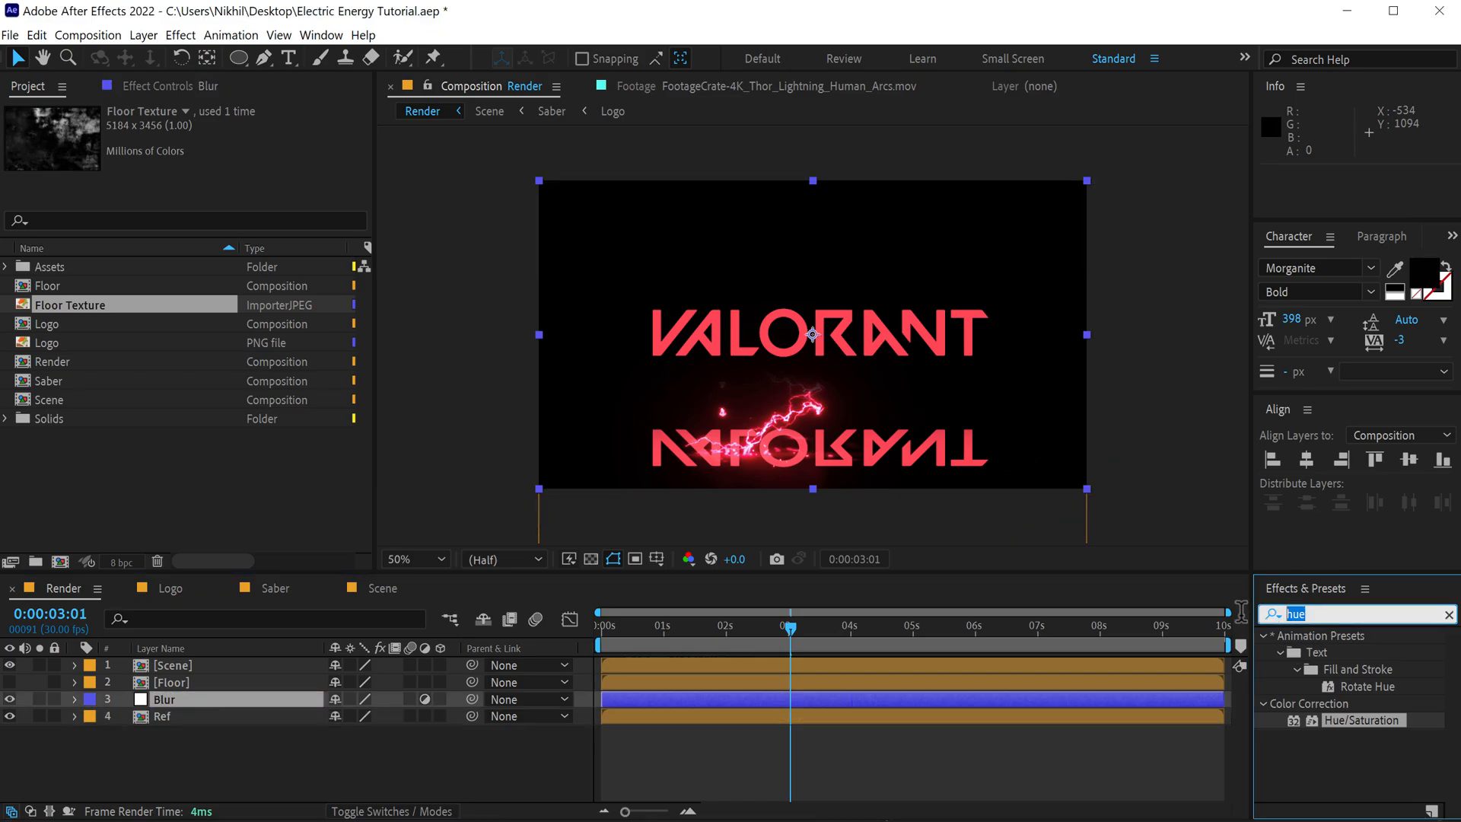
{"action": "type", "text": "comp"}
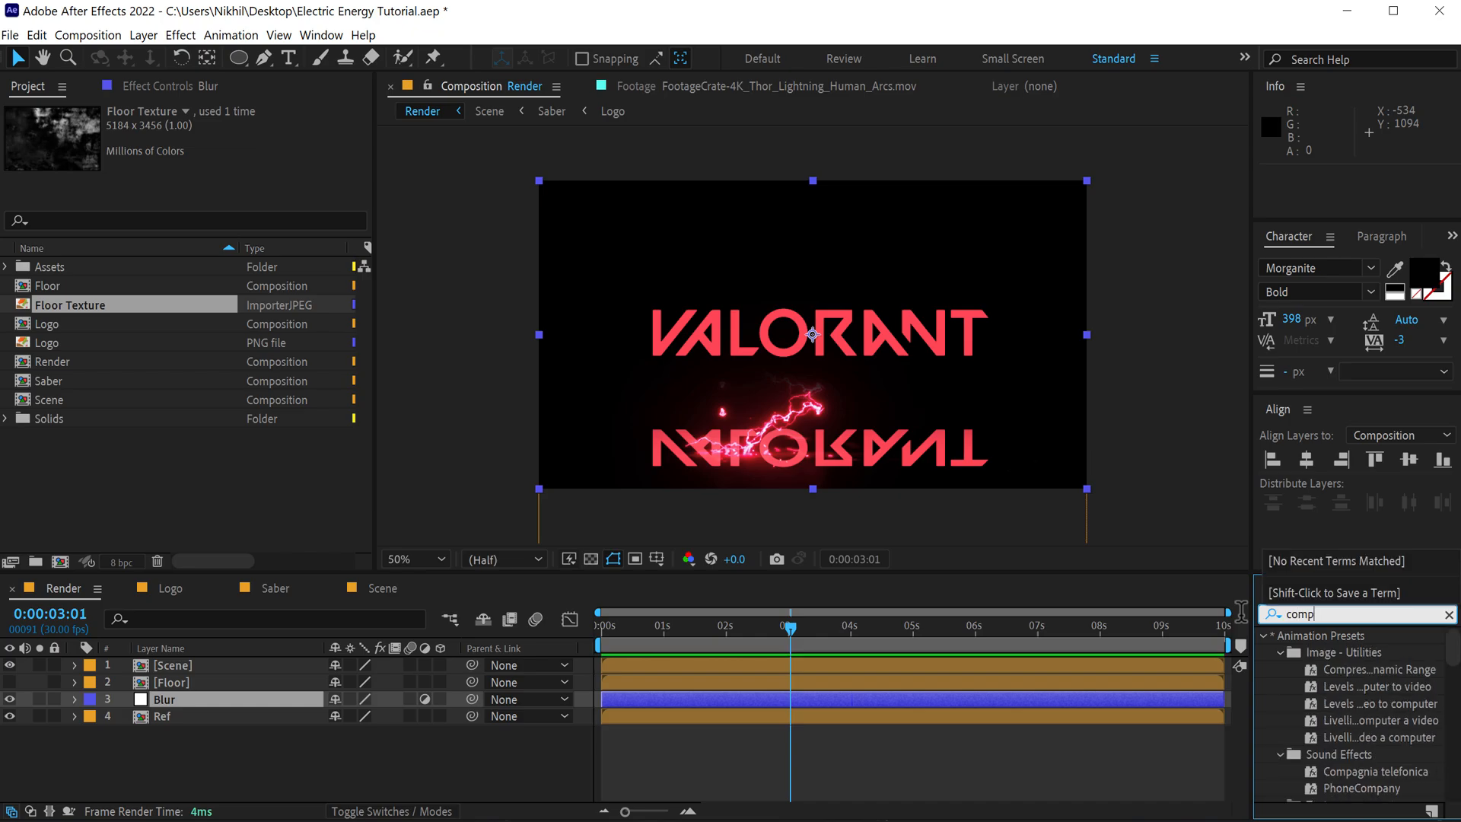
{"action": "type", "text": "o"}
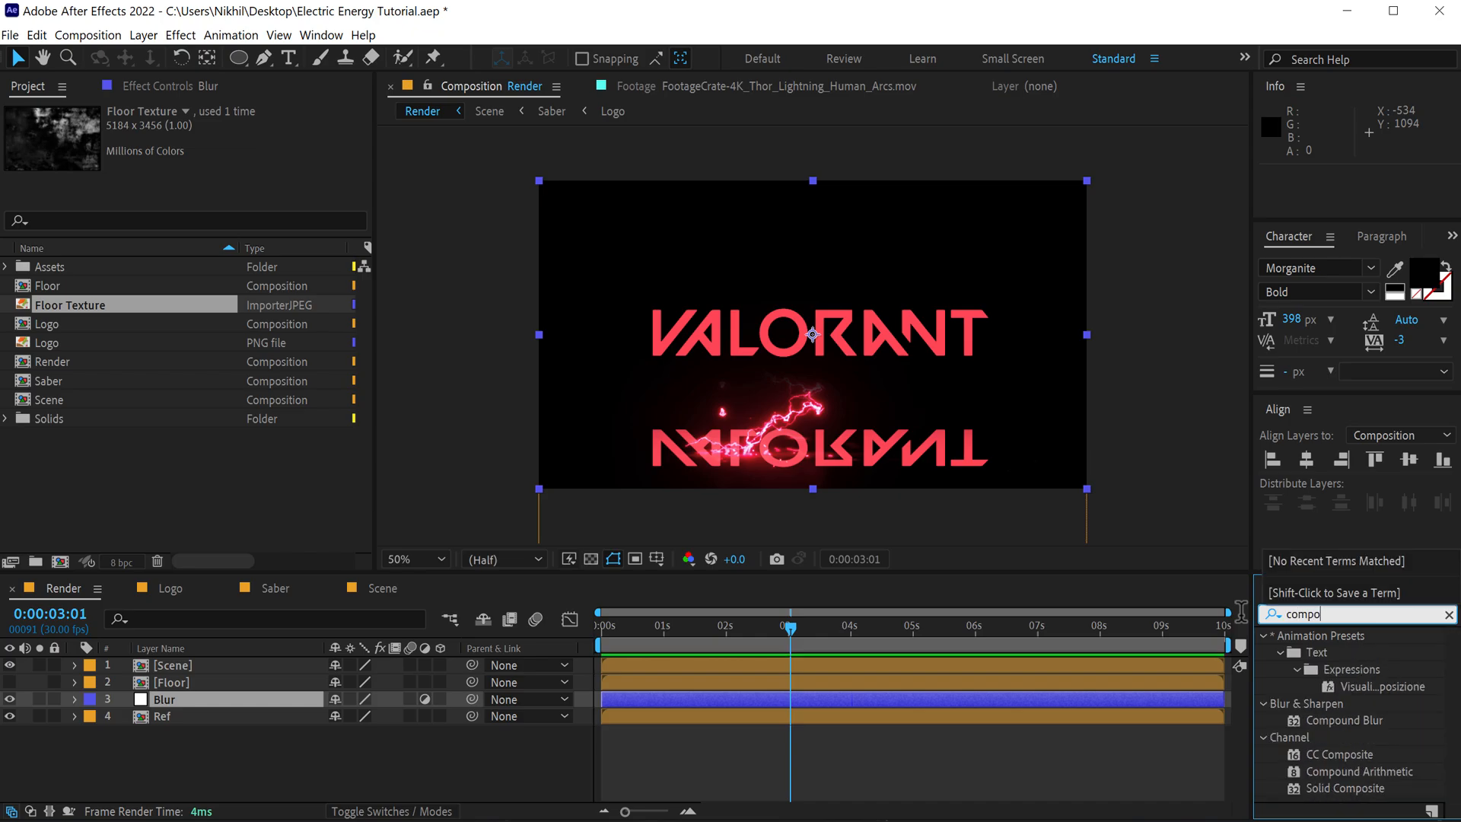
{"action": "double_click", "coordinate": [1337, 720]}
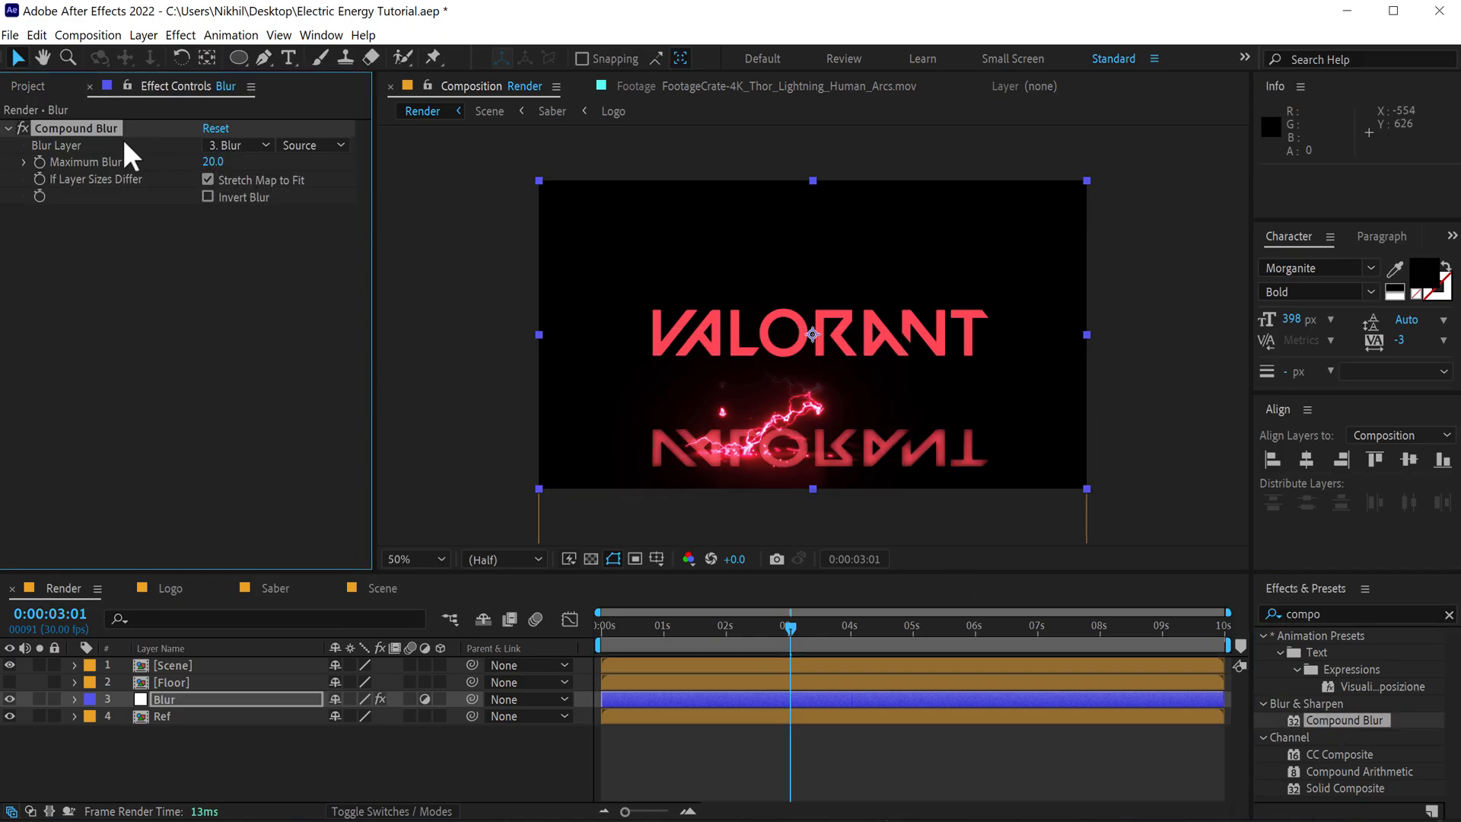
- Set Compound Blur's Blur Layer to Floor with Effects & Masks as its source, and raise Maximum Blur to 239
{"action": "left_click", "coordinate": [211, 146]}
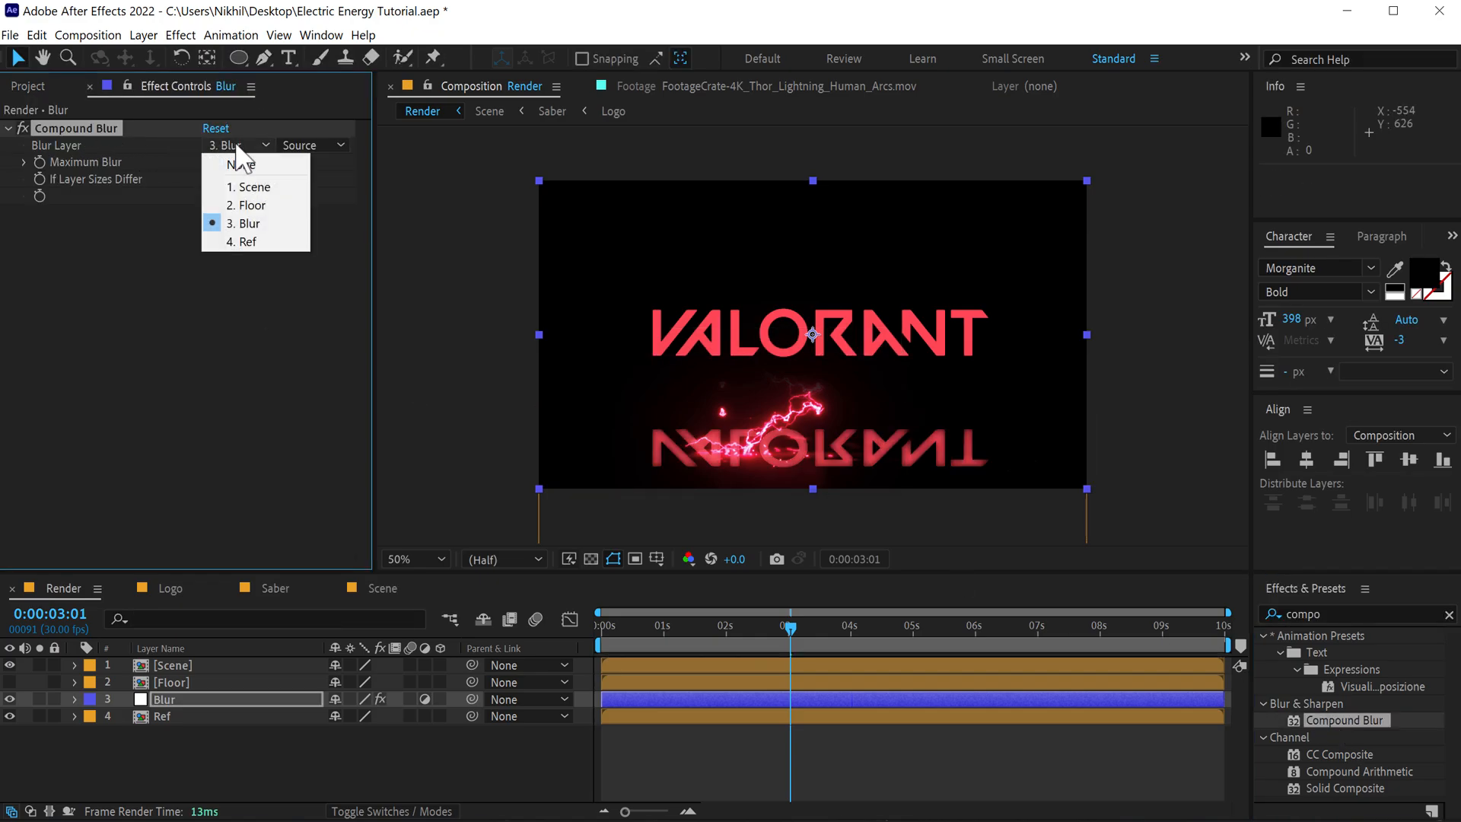
{"action": "left_click", "coordinate": [251, 206]}
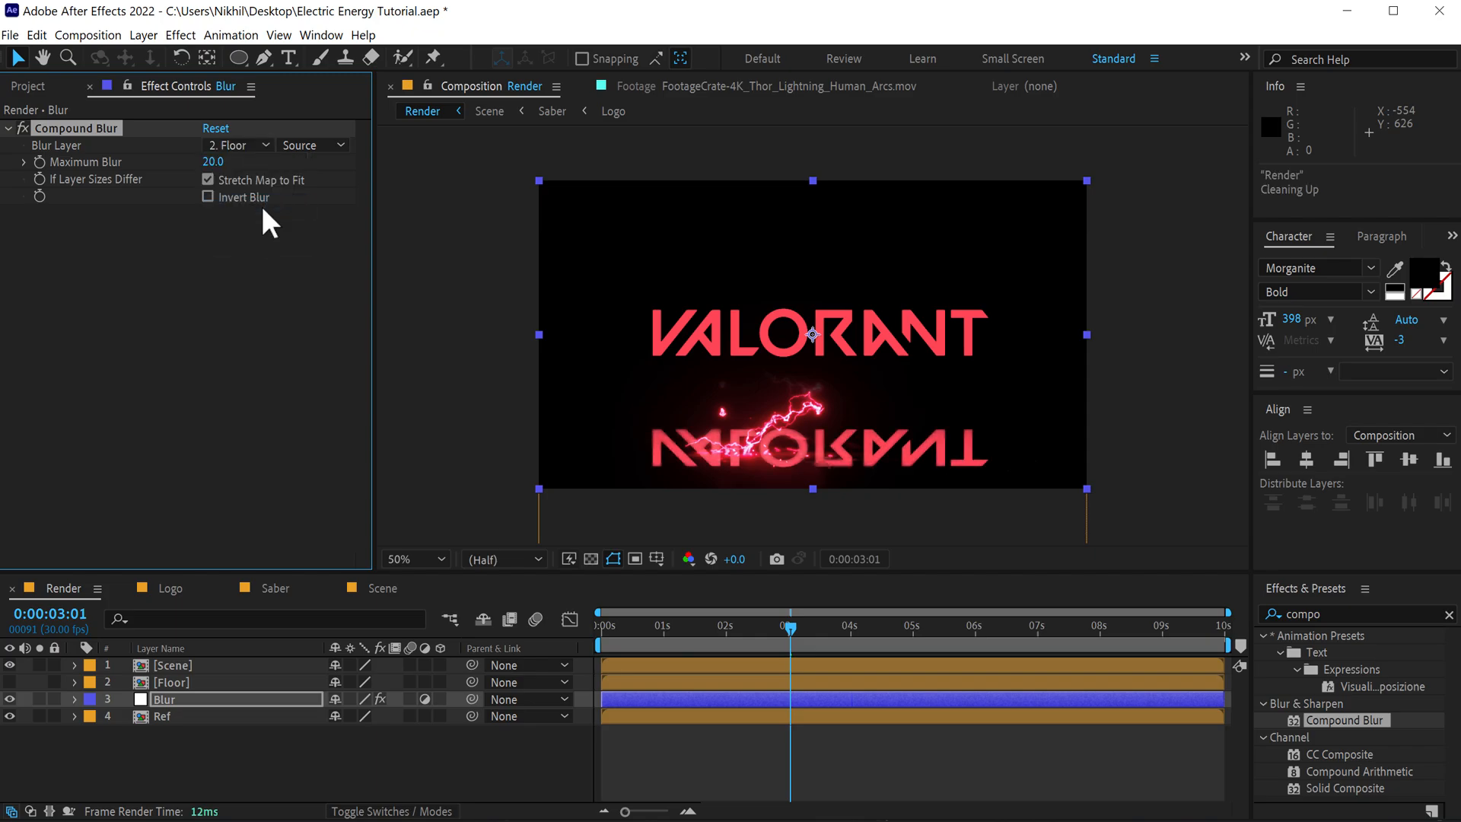
{"action": "left_click", "coordinate": [300, 145]}
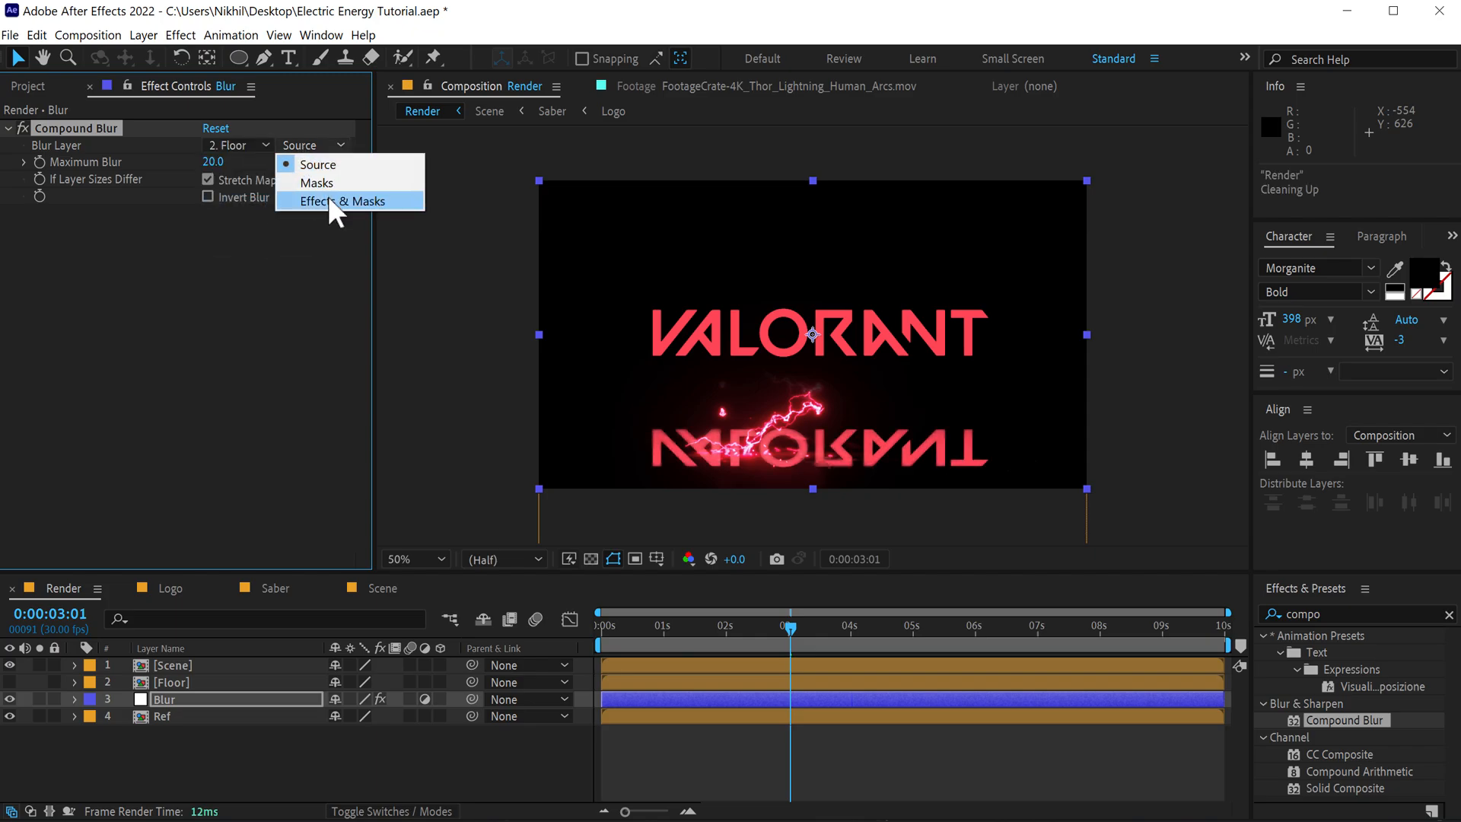
{"action": "left_click", "coordinate": [328, 201]}
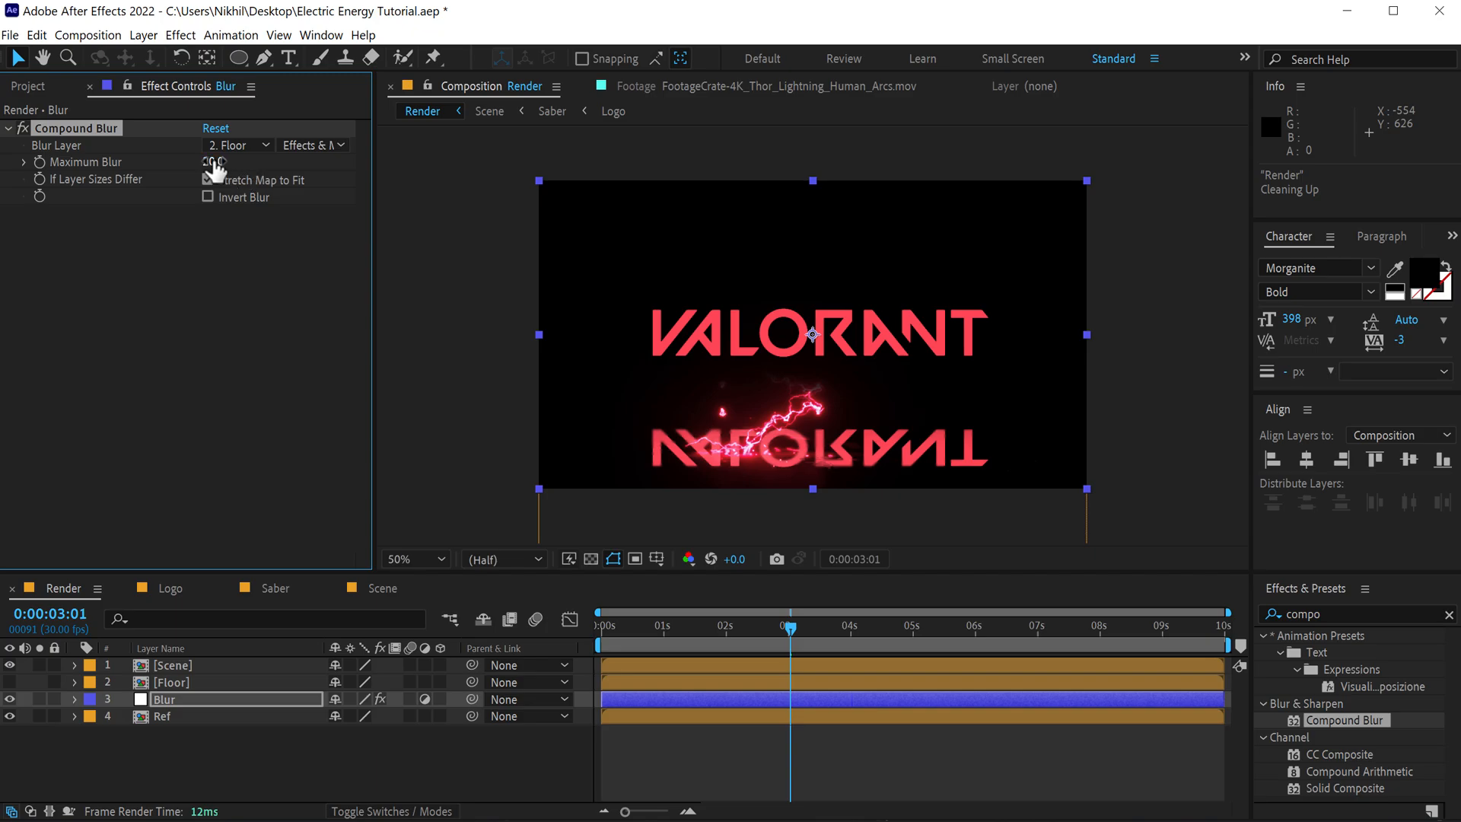
{"action": "left_click_drag", "start_coordinate": [215, 162], "coordinate": [456, 178]}
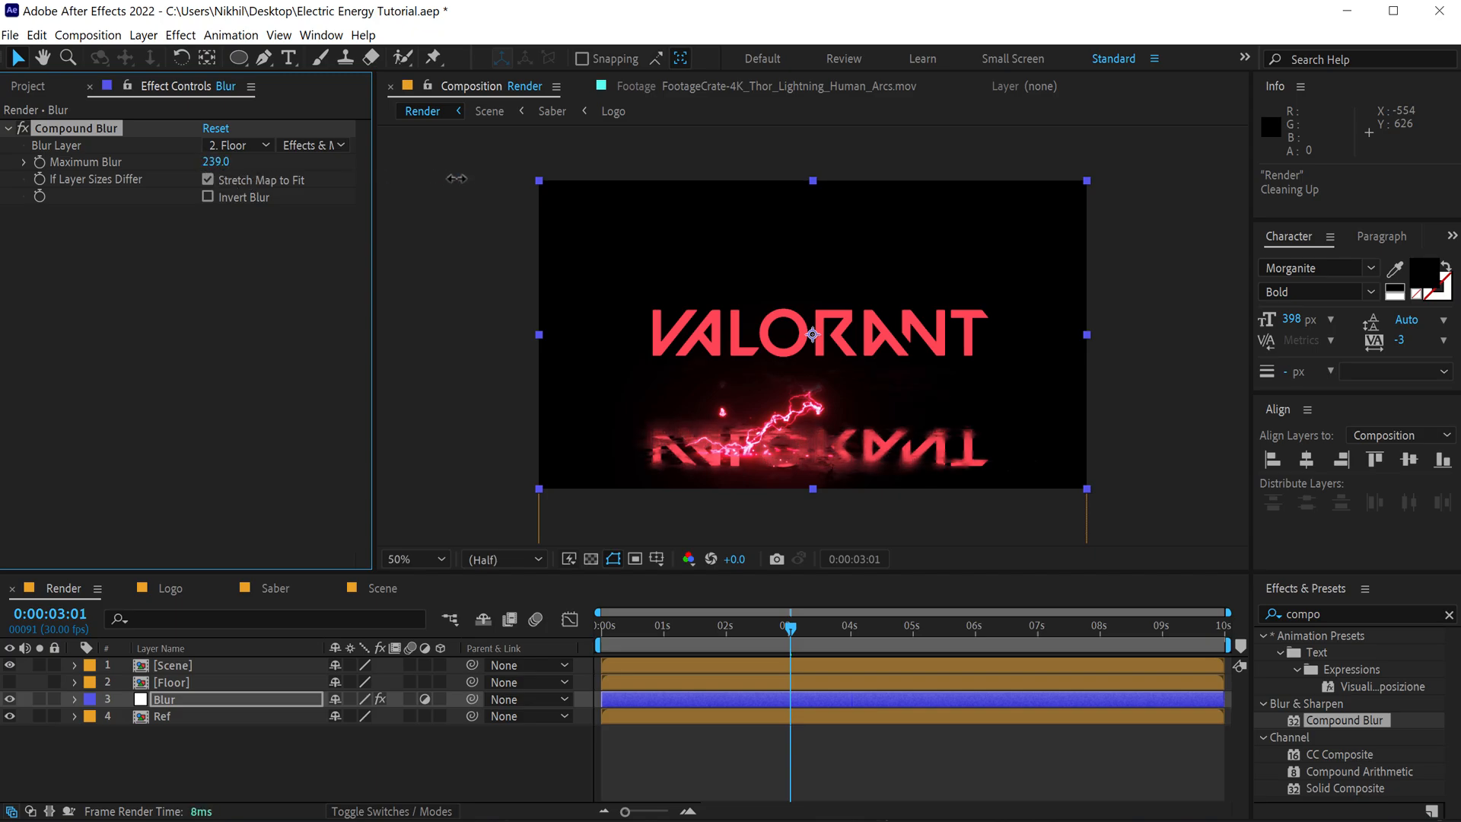
- Raise the Maximum Blur of Compound Blur on the Blur layer to 446
{"action": "key", "text": "period"}
{"action": "key", "text": "period"}
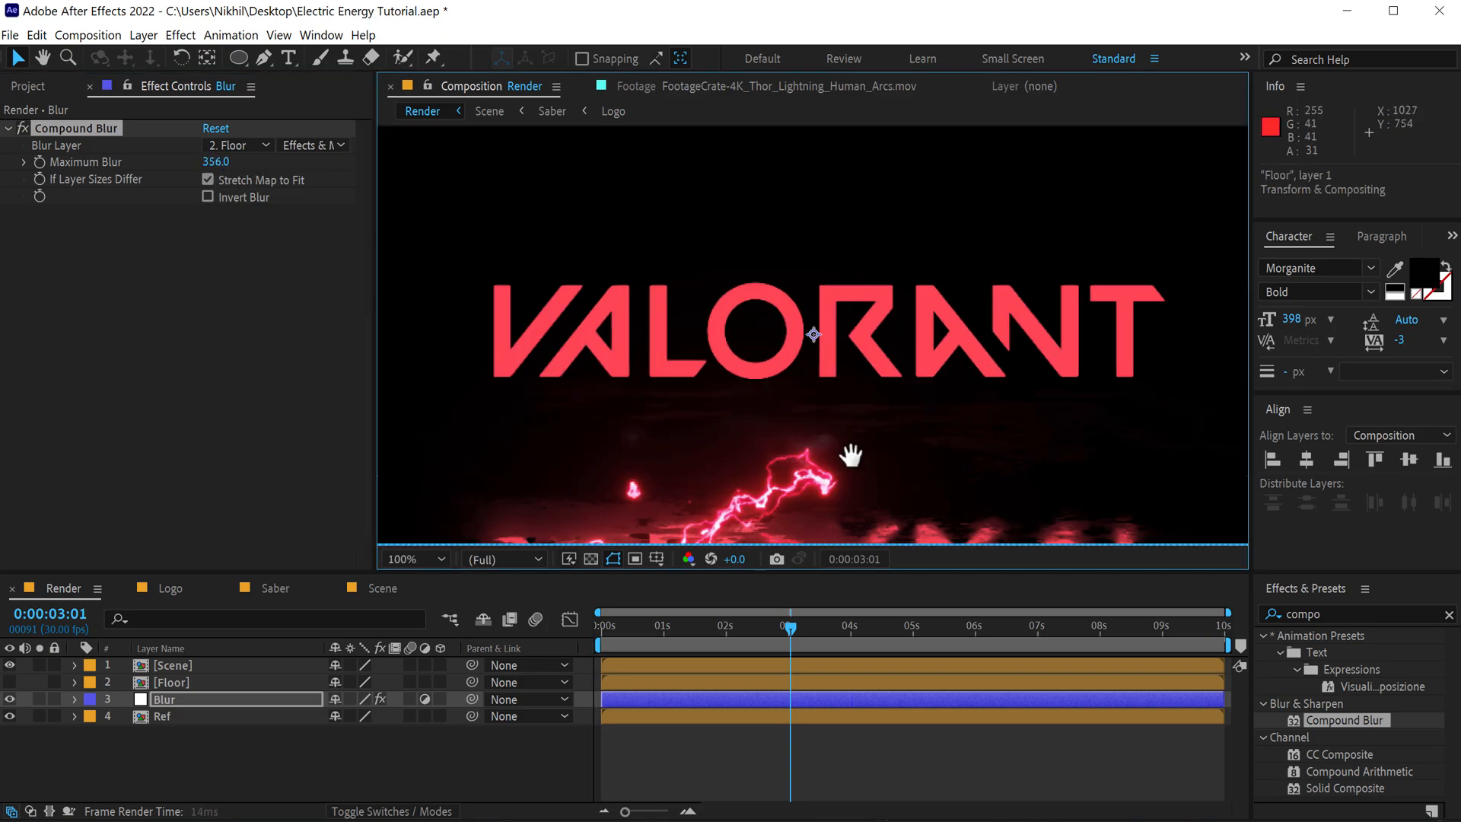
{"action": "left_click_drag", "start_coordinate": [855, 456], "coordinate": [864, 267]}
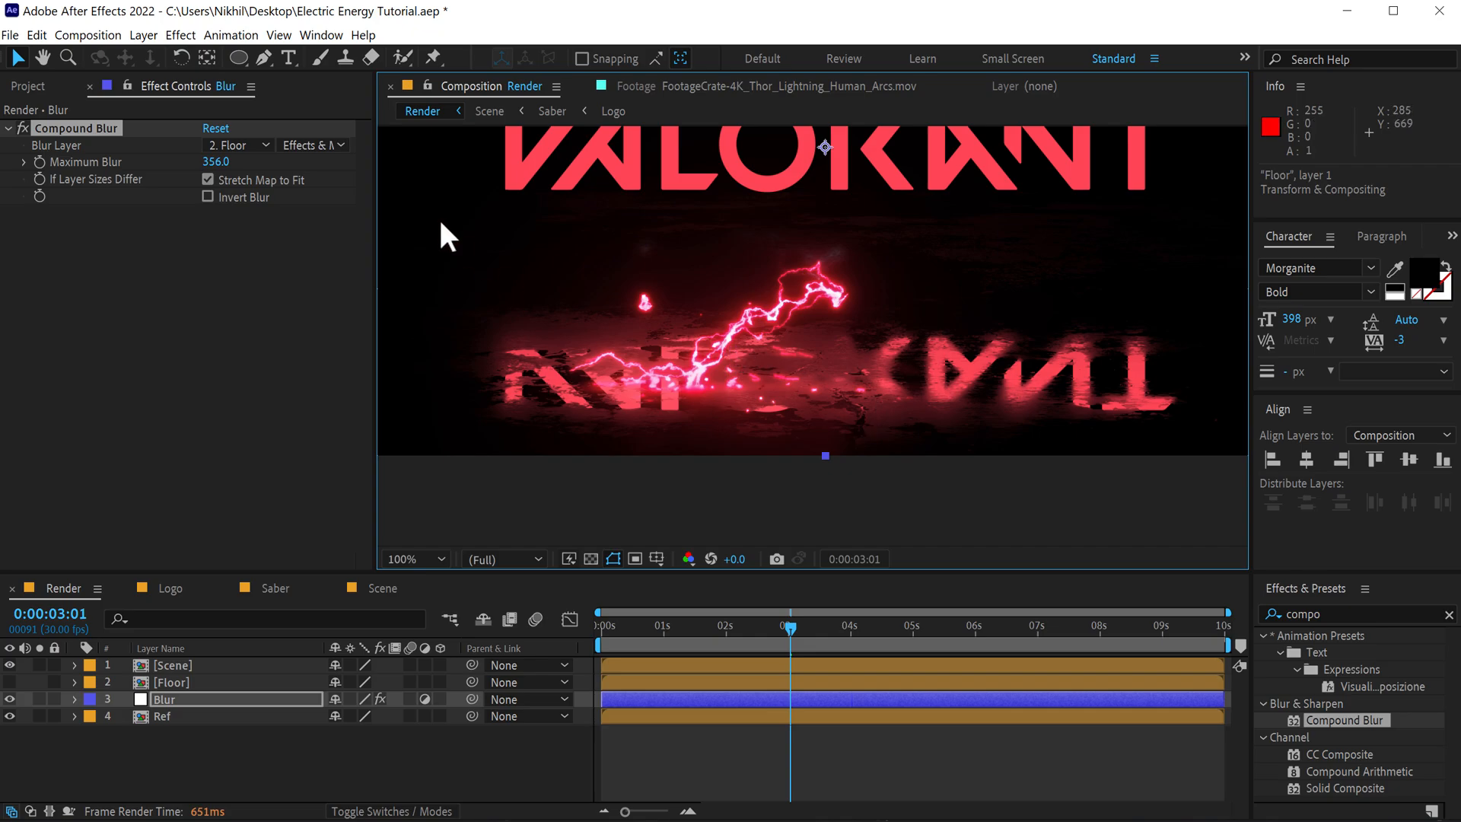
{"action": "left_click_drag", "start_coordinate": [221, 162], "coordinate": [368, 174]}
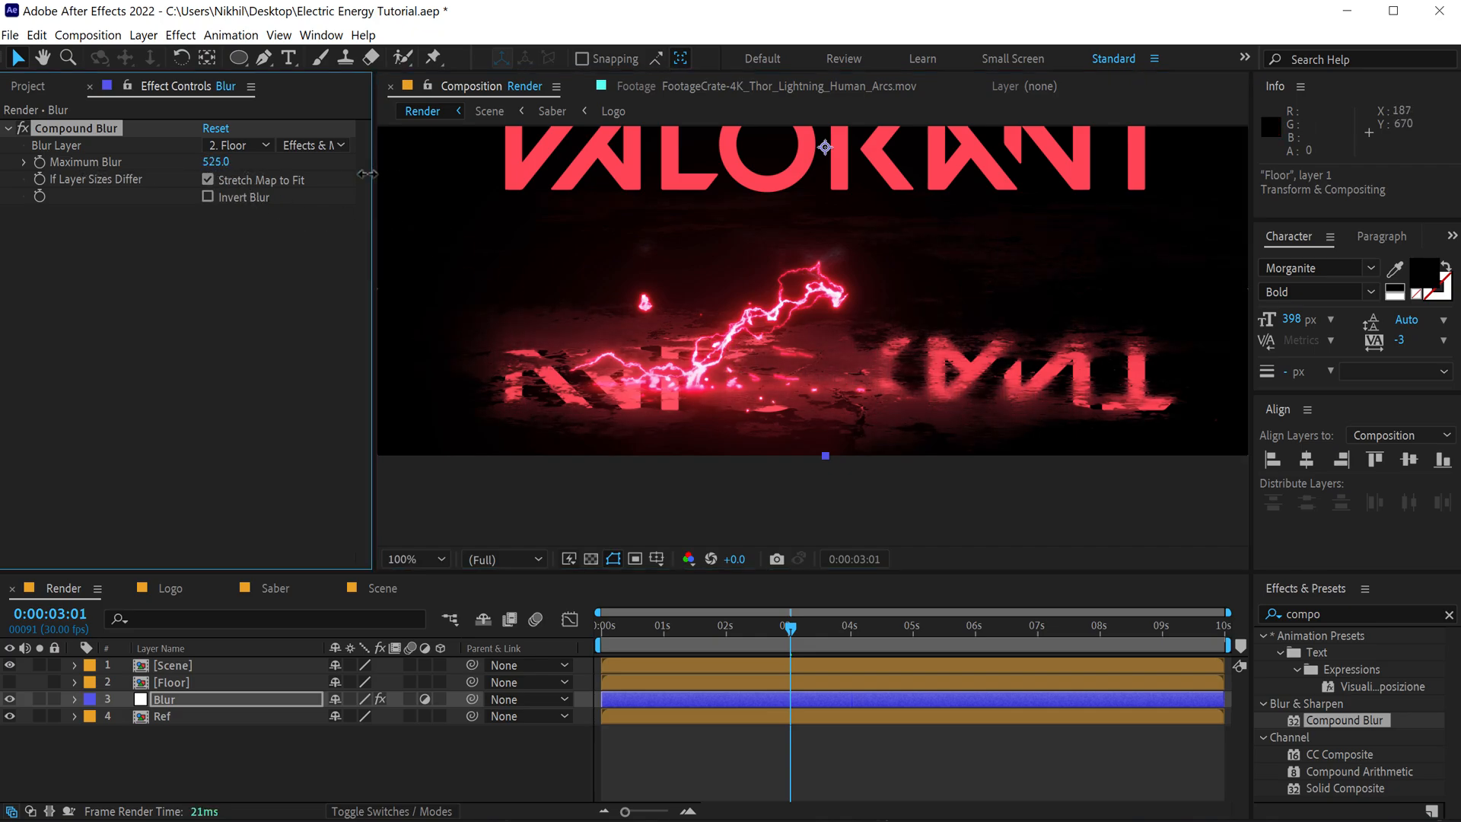
{"action": "key", "text": "comma"}
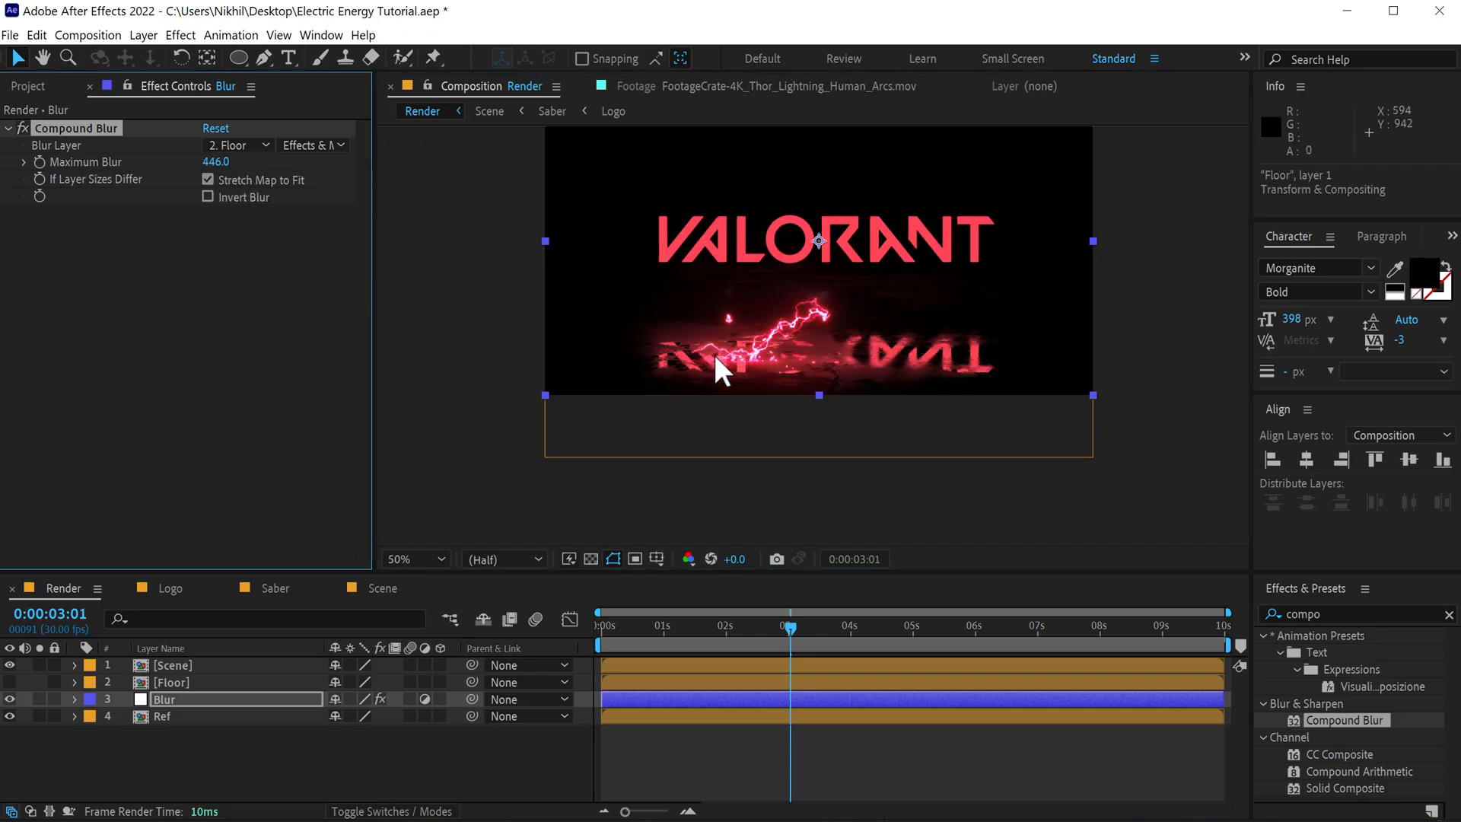
- In the Floor composition, set Floor Texture's X Rotation to -87° and move the layer slightly down, returning to the Render composition
{"action": "double_click", "coordinate": [198, 682]}
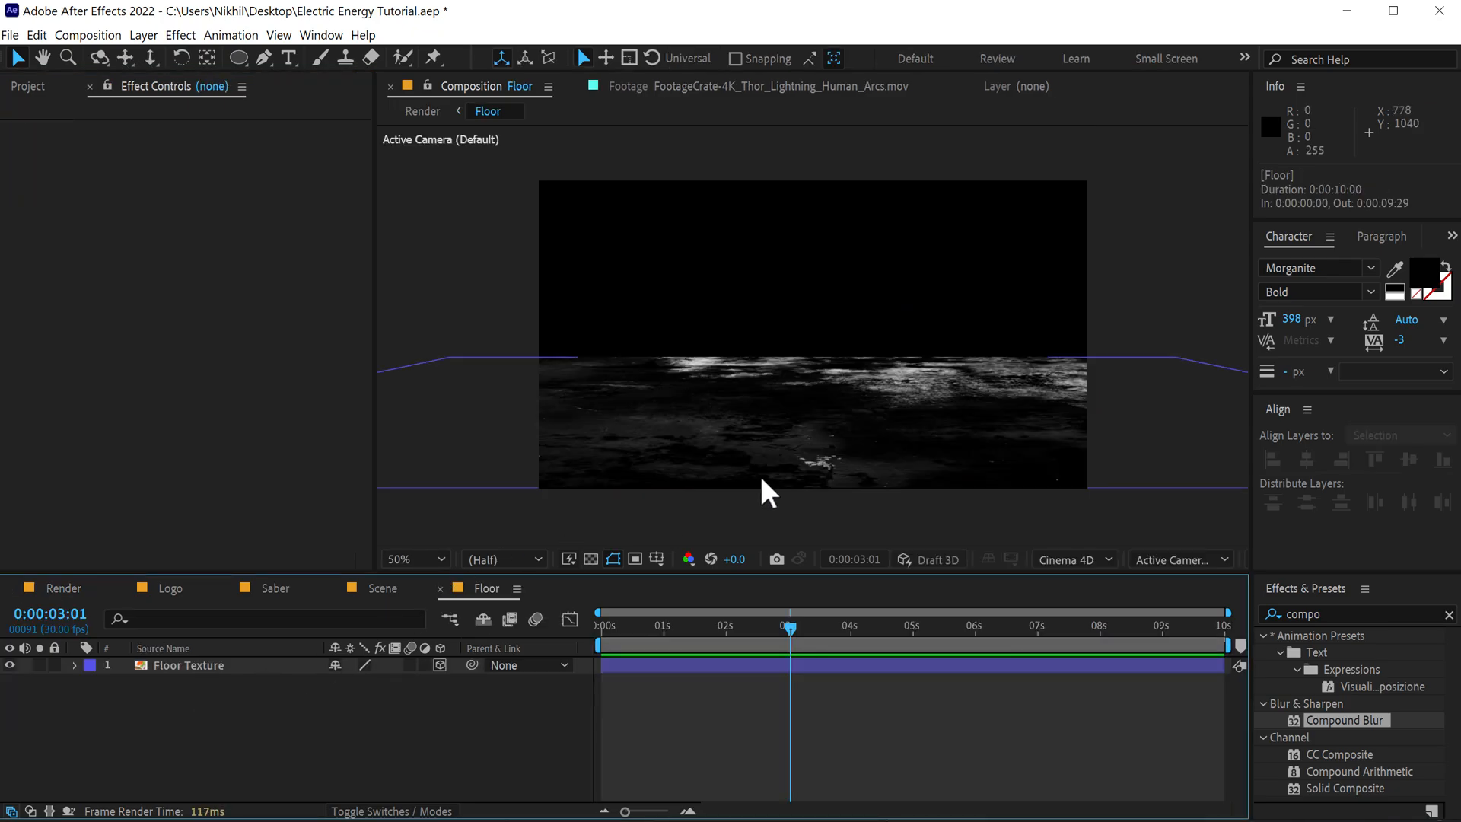
{"action": "left_click", "coordinate": [822, 440]}
{"action": "key", "text": "r"}
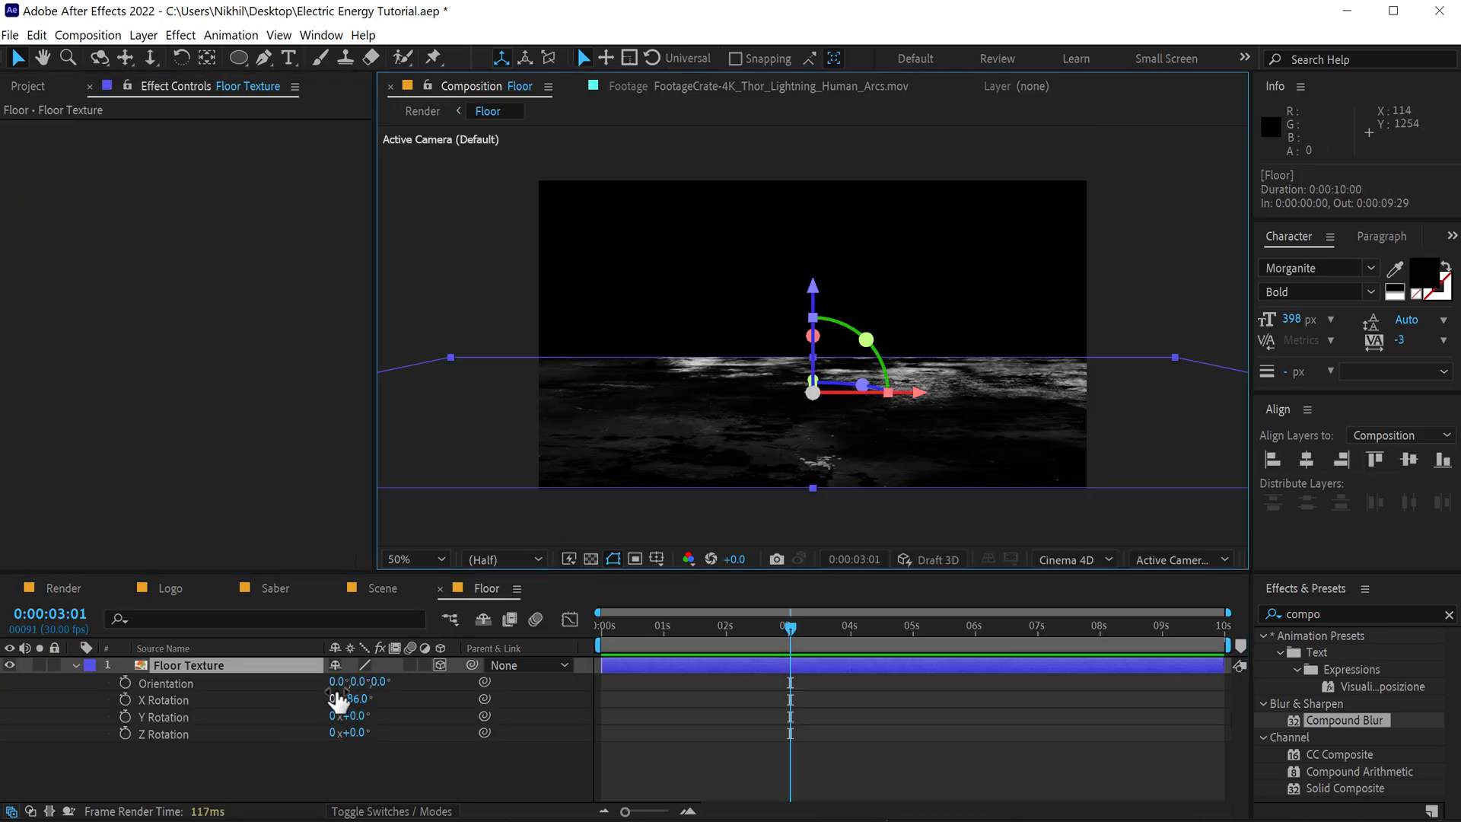
{"action": "left_click_drag", "start_coordinate": [361, 712], "coordinate": [357, 711]}
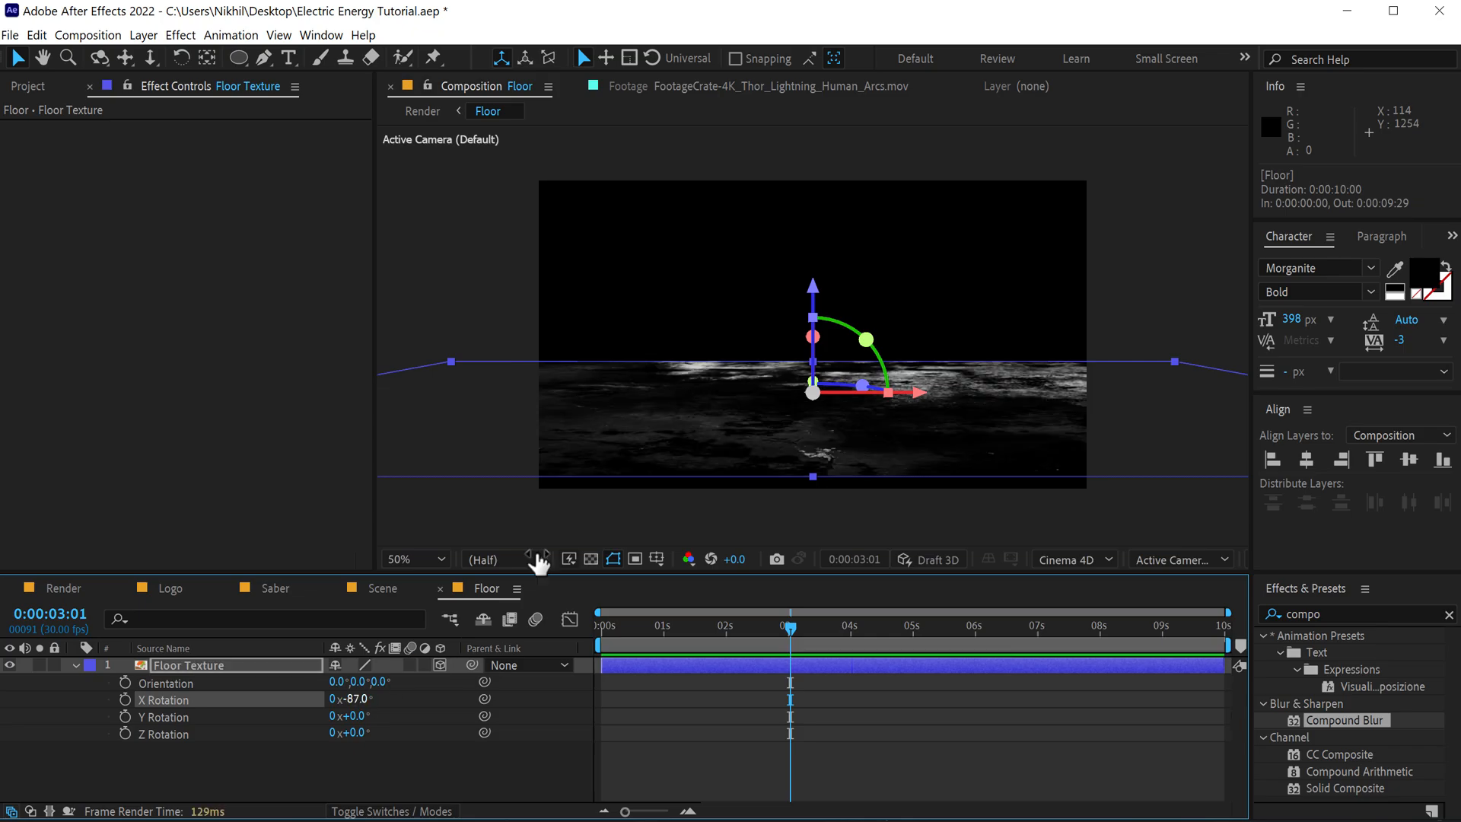
{"action": "left_click_drag", "start_coordinate": [811, 323], "coordinate": [811, 339]}
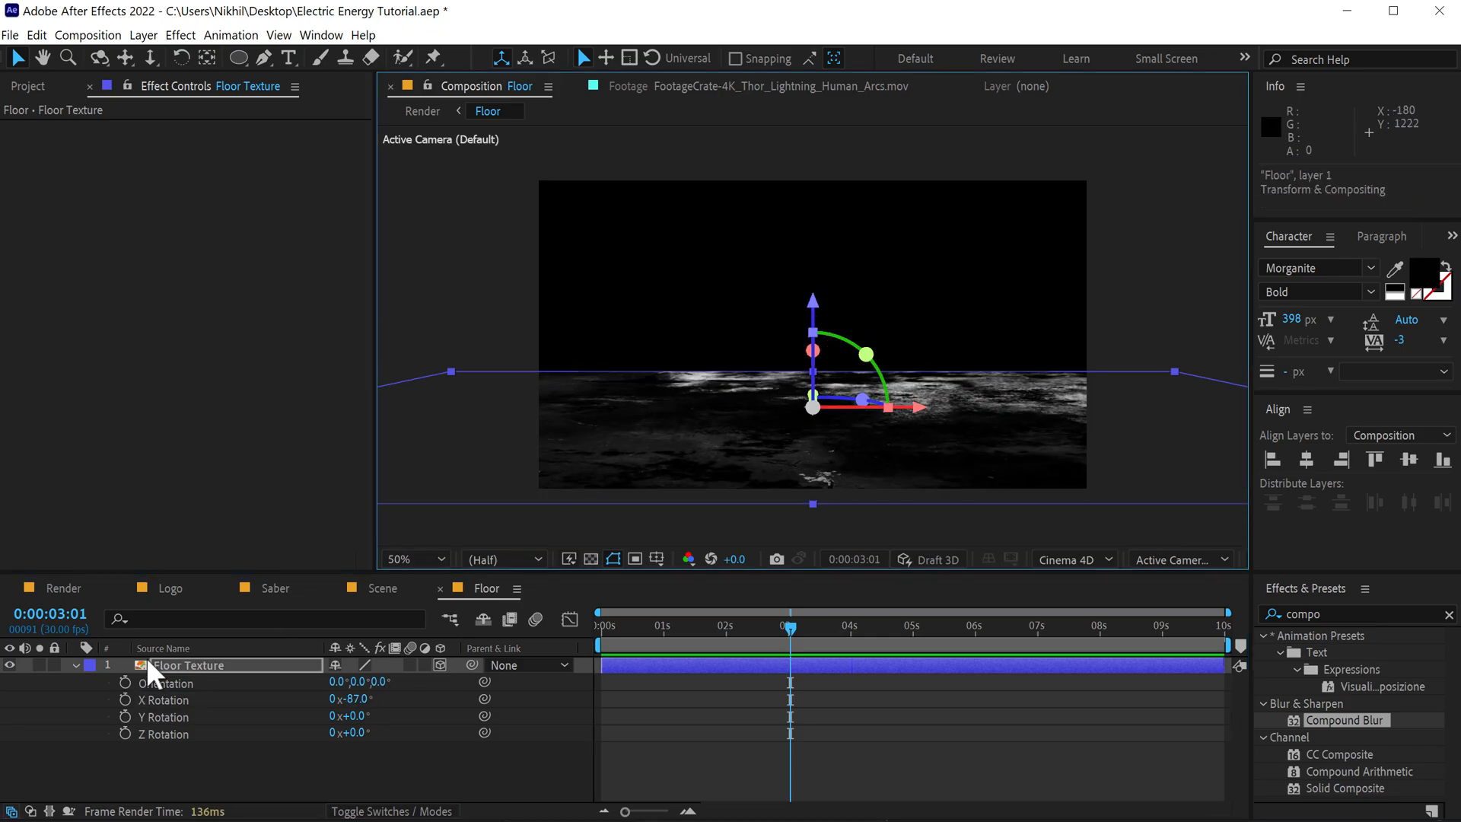
{"action": "left_click", "coordinate": [80, 593]}
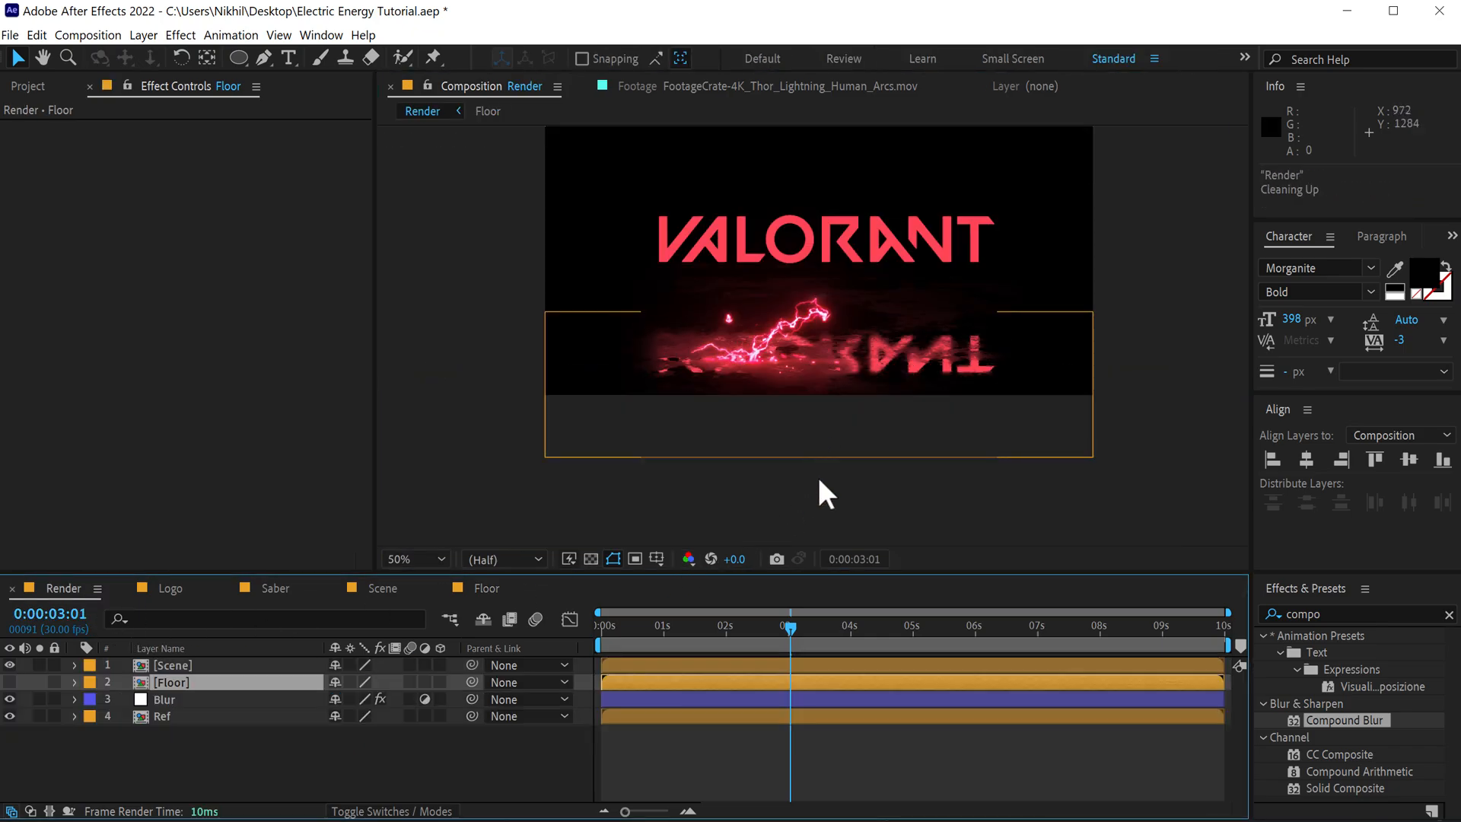
- Apply Directional Blur to the Ref layer and set its Blur Length to 60
{"action": "left_click_drag", "start_coordinate": [614, 627], "coordinate": [774, 637]}
{"action": "mouse_move", "coordinate": [784, 641]}
{"action": "left_mouse_down"}
{"action": "mouse_move", "coordinate": [815, 641]}
{"action": "mouse_move", "coordinate": [798, 641]}
{"action": "left_mouse_up"}
{"action": "left_click", "coordinate": [191, 719]}
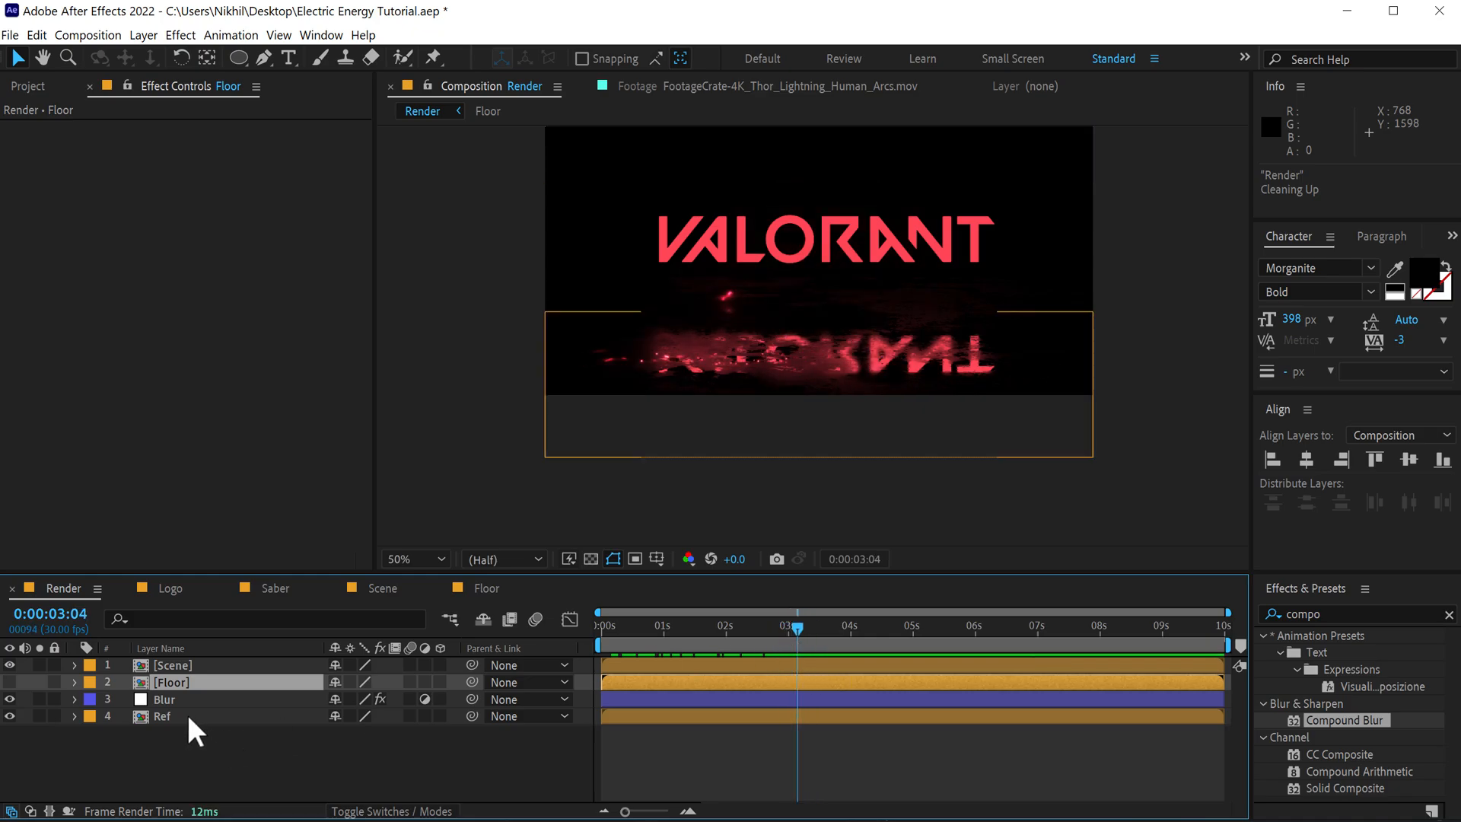
{"action": "left_click", "coordinate": [1316, 613]}
{"action": "type", "text": "dire"}
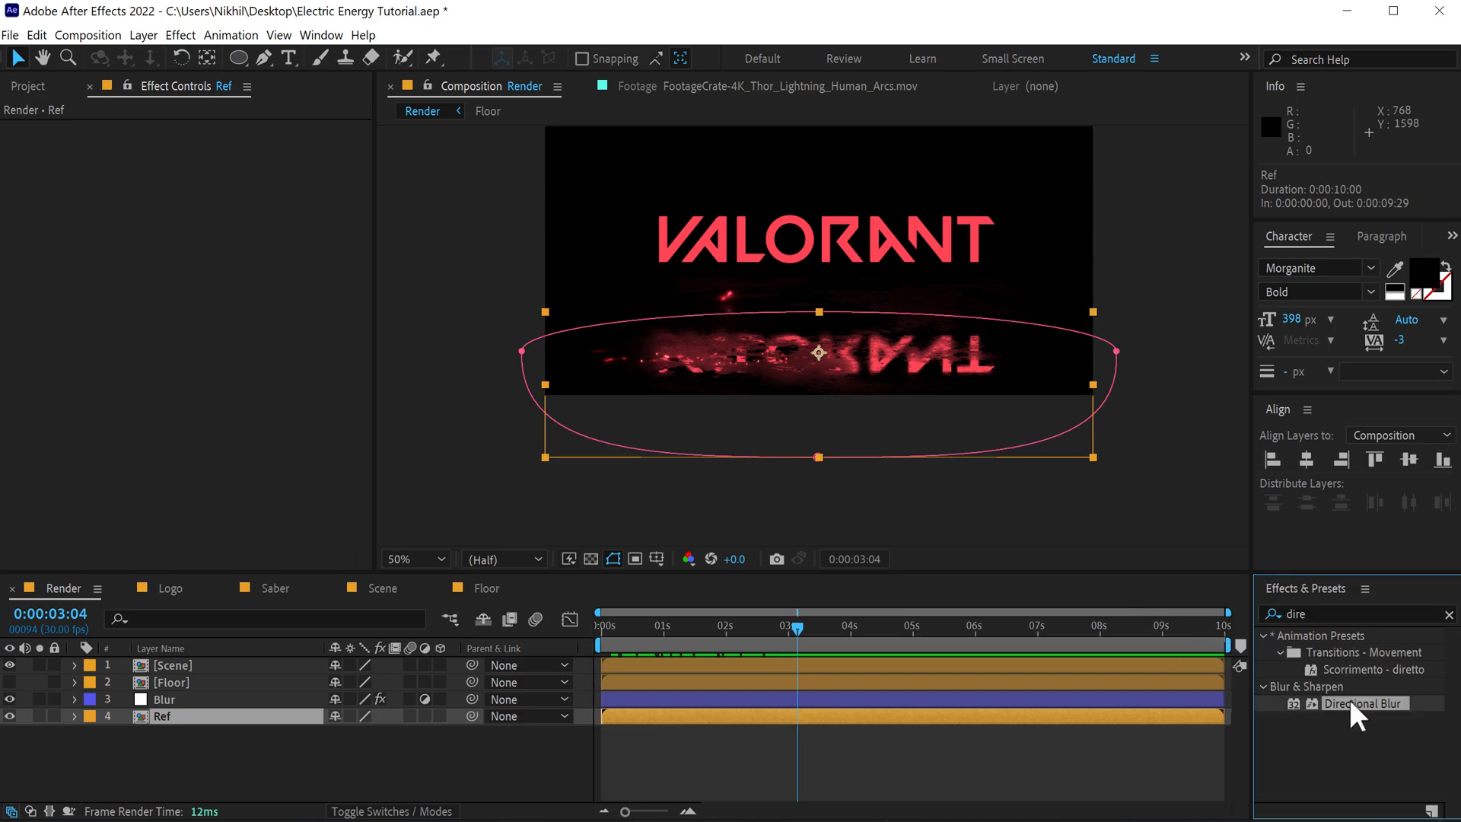
{"action": "double_click", "coordinate": [1349, 700]}
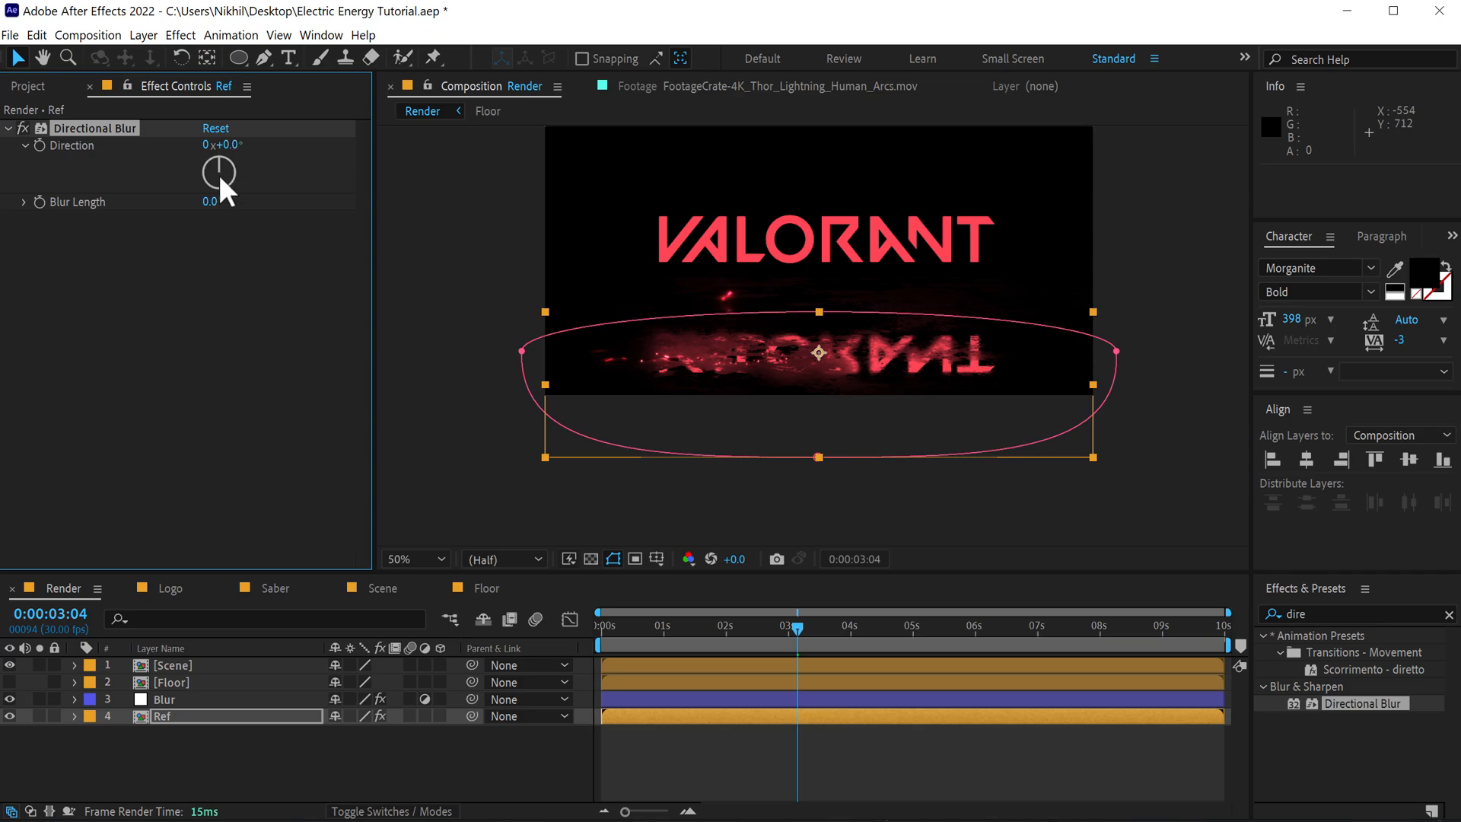
{"action": "left_click_drag", "start_coordinate": [213, 203], "coordinate": [574, 182]}
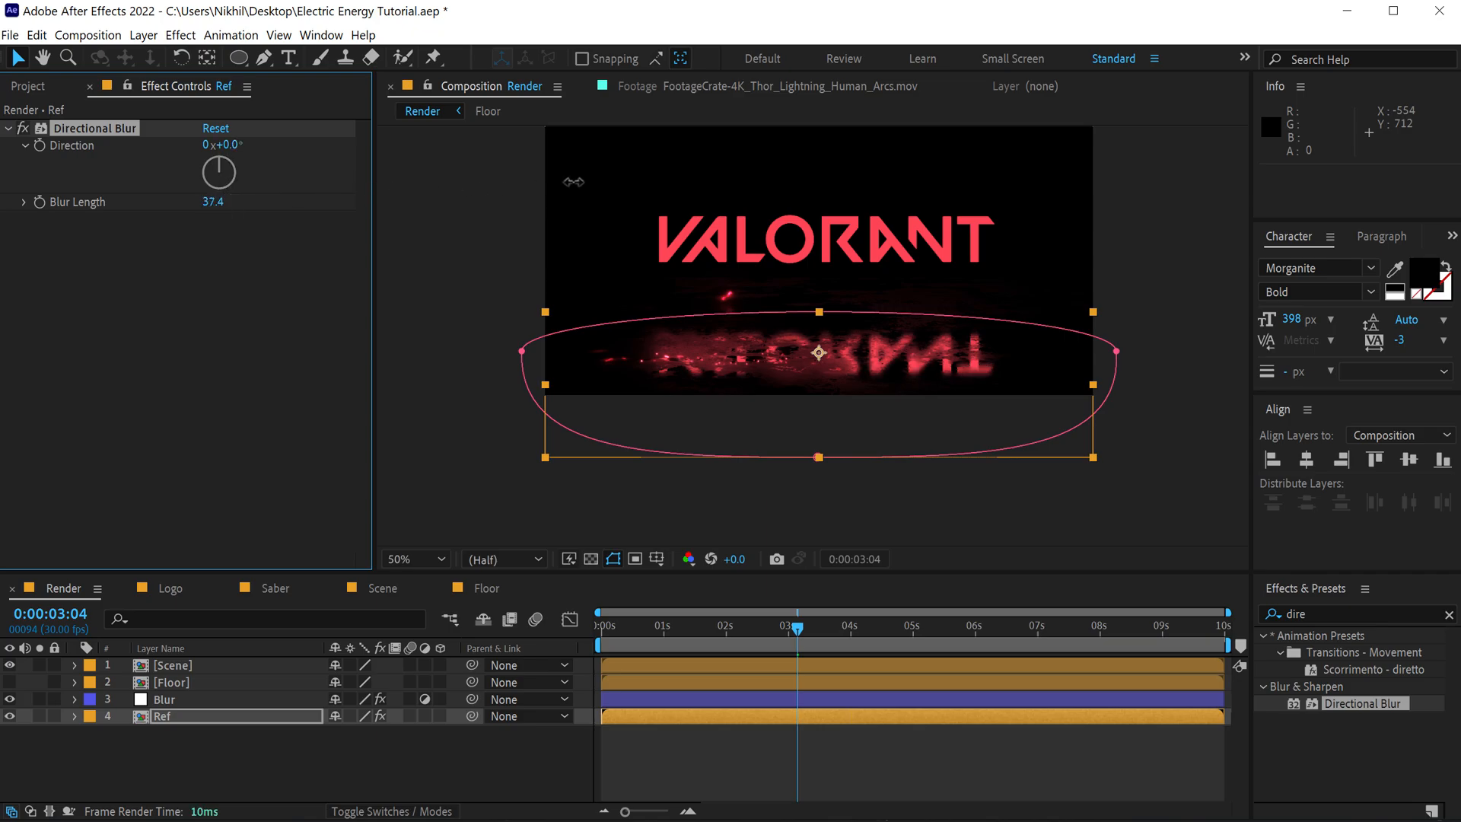
{"action": "left_click_drag", "start_coordinate": [747, 163], "coordinate": [761, 163]}
{"action": "key", "text": "/"}
- Lower the Ref layer's opacity to 64%
{"action": "left_click", "coordinate": [166, 716]}
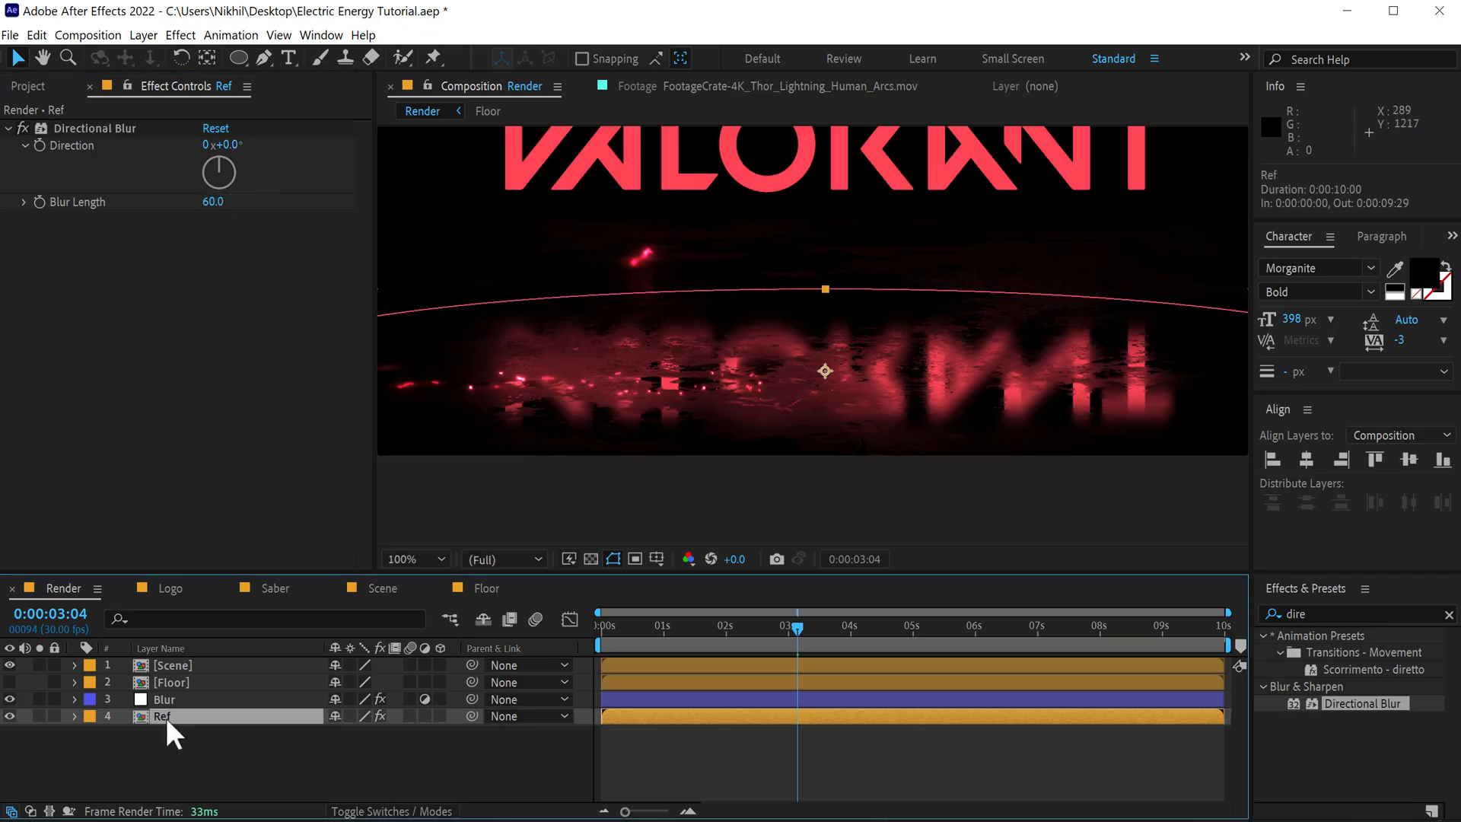
{"action": "key", "text": "t"}
{"action": "left_click_drag", "start_coordinate": [340, 736], "coordinate": [299, 733]}
{"action": "left_click", "coordinate": [347, 759]}
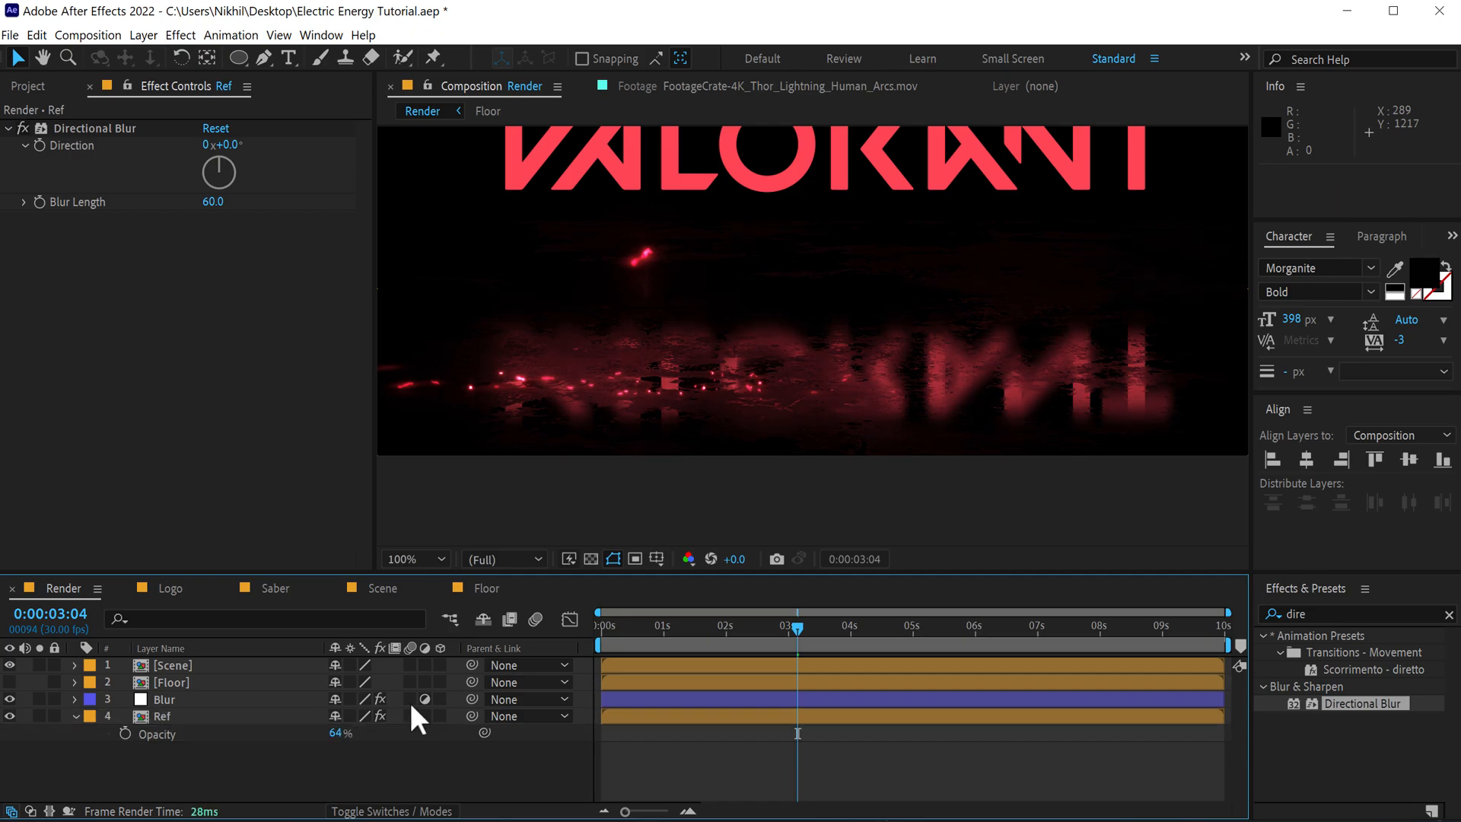
- Preview the Render animation from the start and examine the blurred floor reflection beneath the finished logo
{"action": "scroll", "coordinate": [786, 401], "scroll_direction": "down", "scroll_amount": 1}
{"action": "left_click_drag", "start_coordinate": [622, 626], "coordinate": [711, 626]}
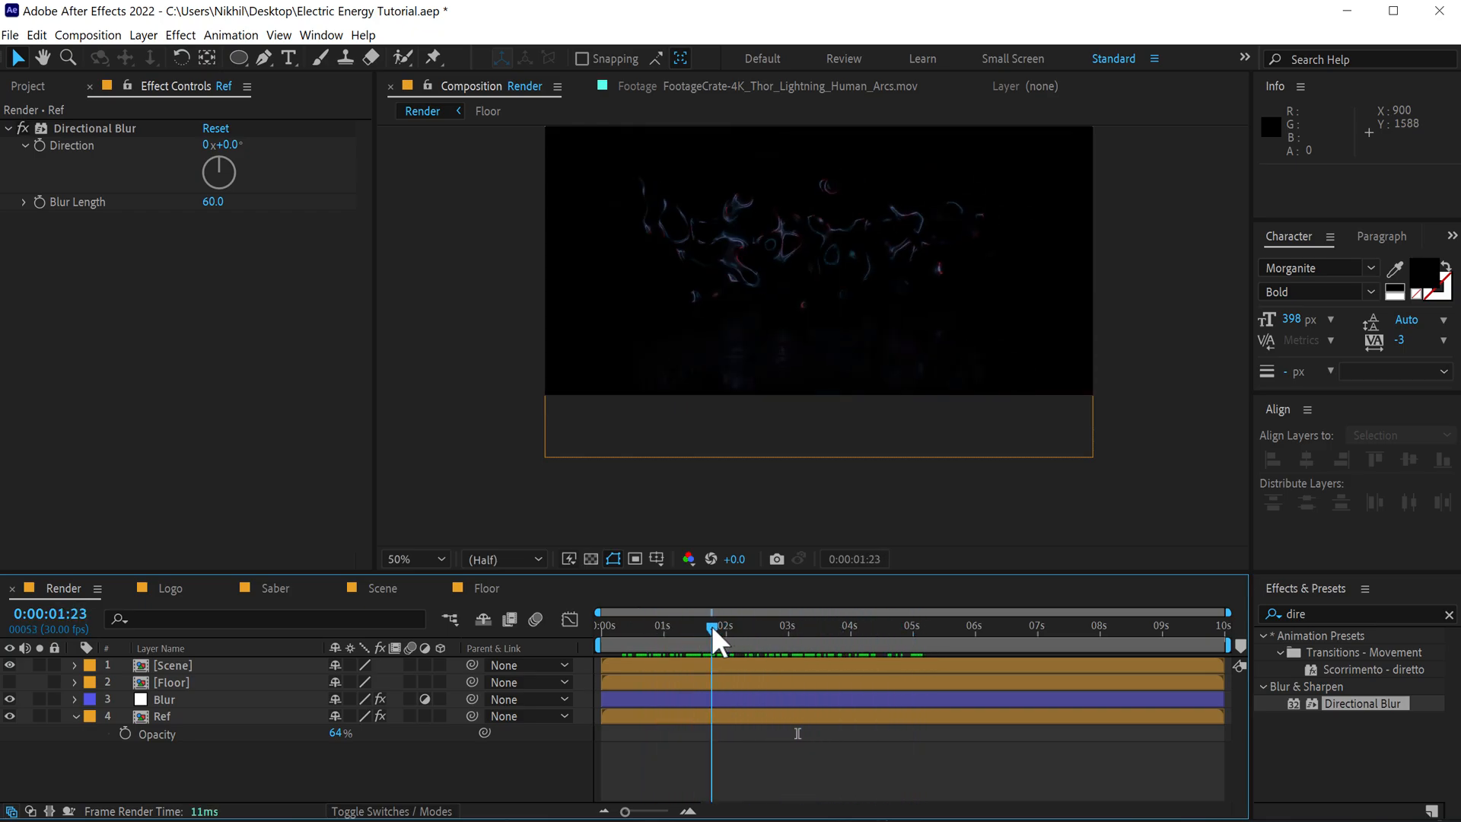
{"action": "left_click", "coordinate": [74, 716]}
{"action": "key", "text": "h"}
{"action": "left_click_drag", "start_coordinate": [738, 312], "coordinate": [765, 413]}
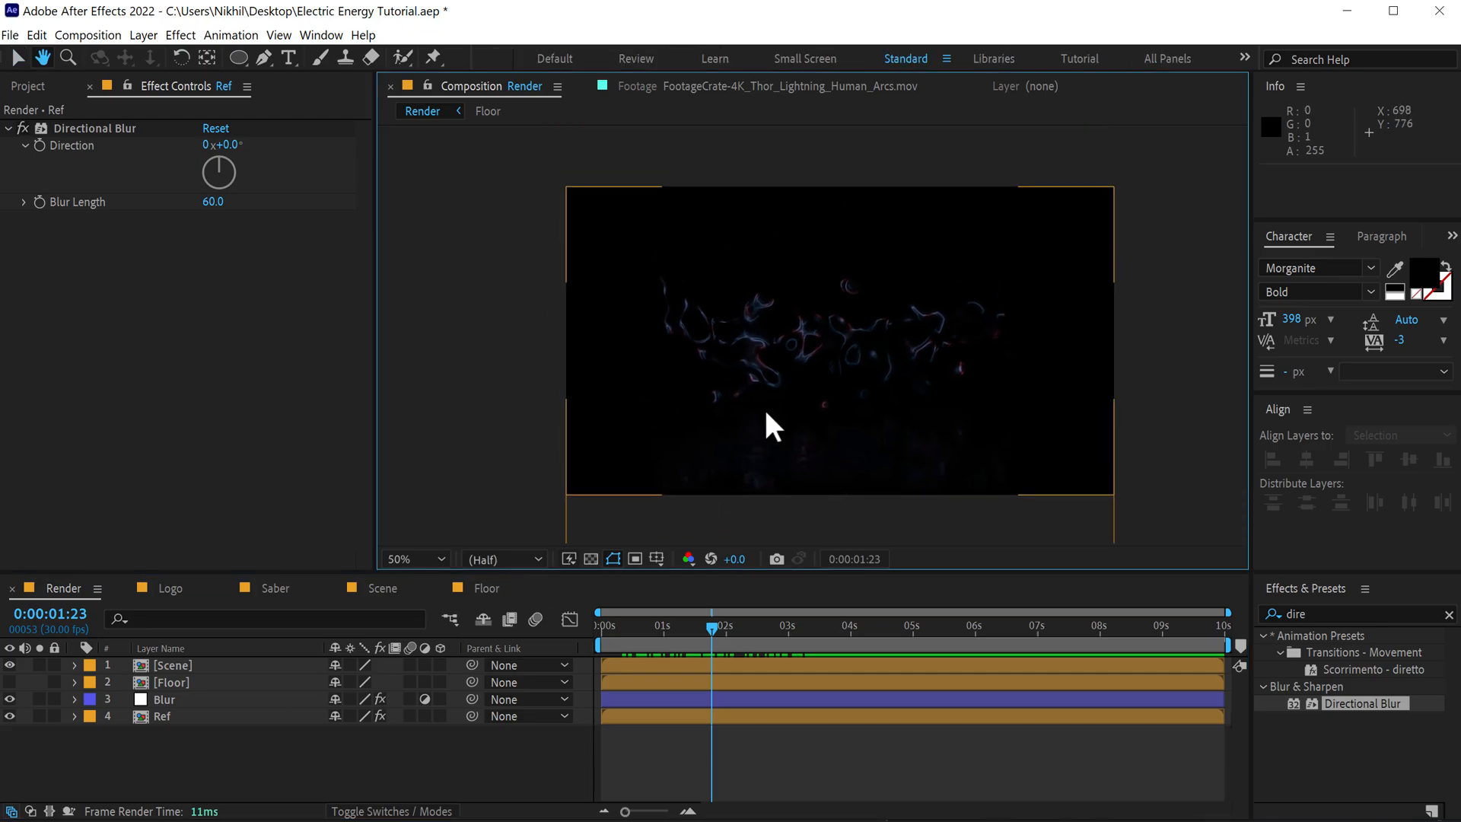
{"action": "left_click_drag", "start_coordinate": [648, 634], "coordinate": [488, 639]}
{"action": "key", "text": "space"}
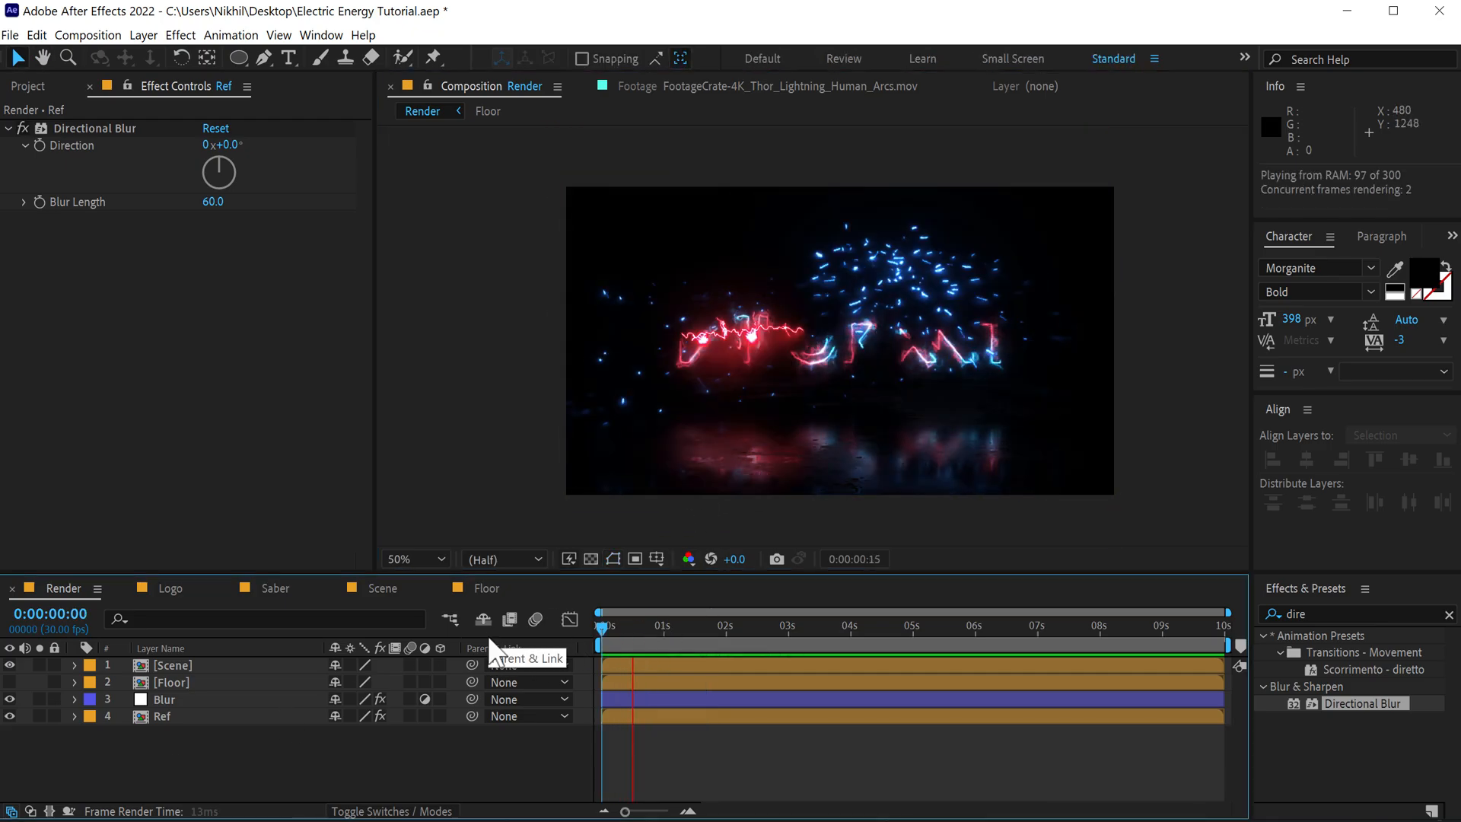
{"action": "left_click_drag", "start_coordinate": [703, 630], "coordinate": [828, 632]}
{"action": "scroll", "coordinate": [910, 389], "scroll_direction": "up", "scroll_amount": 2}
{"action": "scroll", "coordinate": [715, 414], "scroll_direction": "down", "scroll_amount": 1}
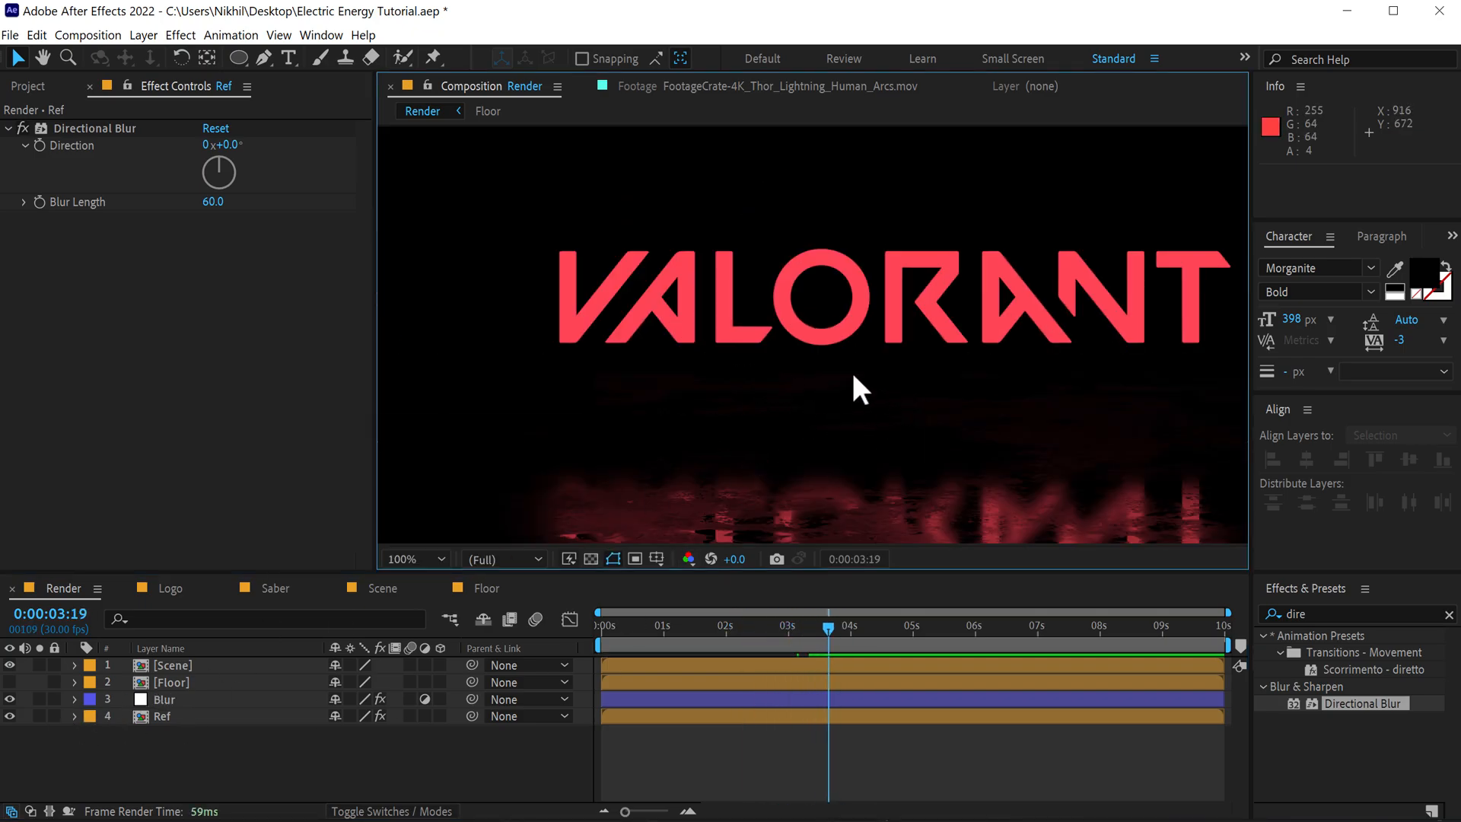
{"action": "scroll", "coordinate": [814, 339], "scroll_direction": "up", "scroll_amount": 1}
{"action": "scroll", "coordinate": [981, 392], "scroll_direction": "down", "scroll_amount": 1}
{"action": "scroll", "coordinate": [897, 392], "scroll_direction": "down", "scroll_amount": 1}
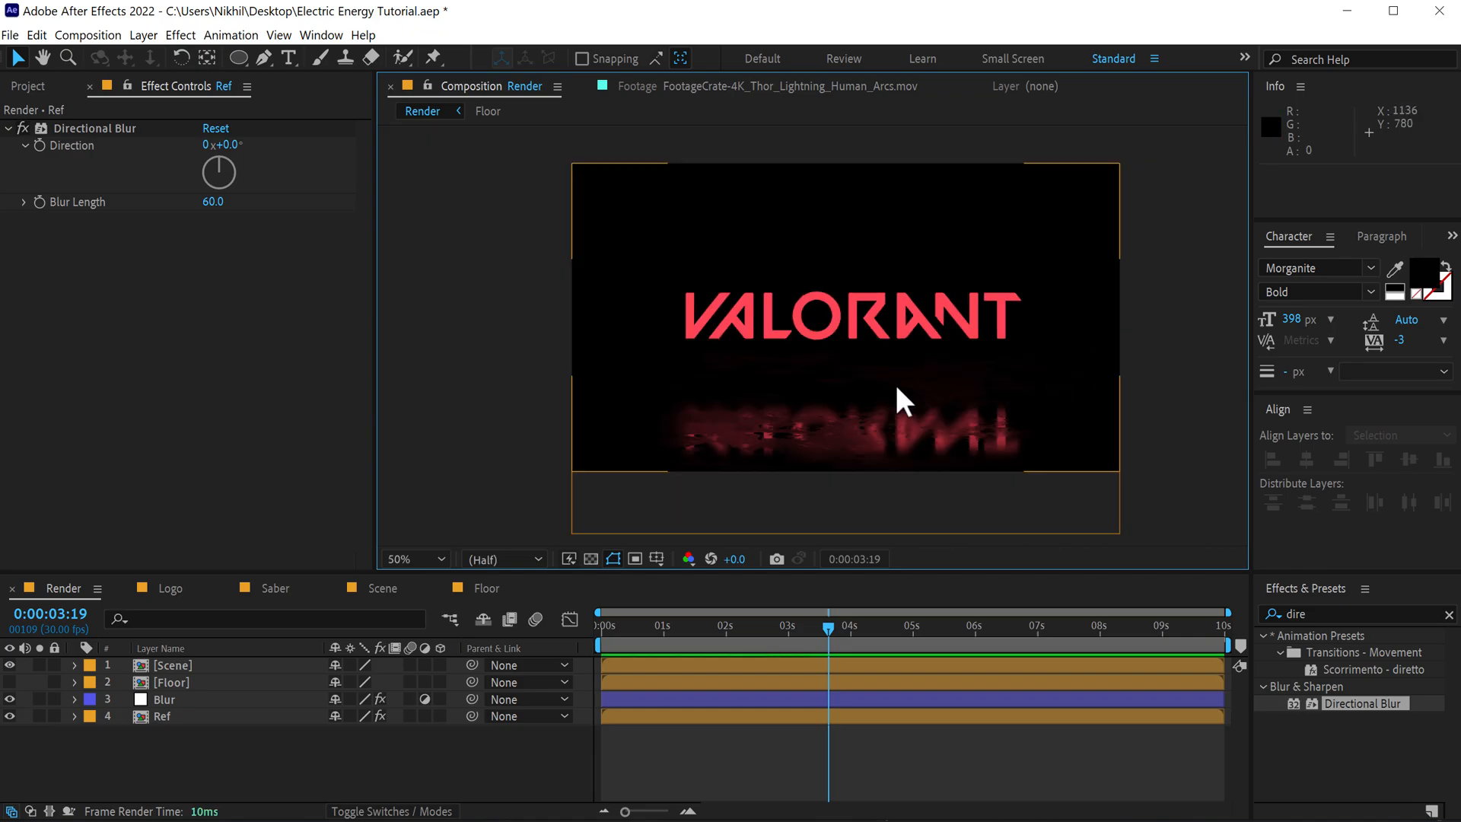
- In the Floor composition, apply CC RepeTile to Floor Texture with Expand Up at 3383, and check the reflection in Render
{"action": "left_click", "coordinate": [484, 588]}
{"action": "left_click", "coordinate": [190, 667]}
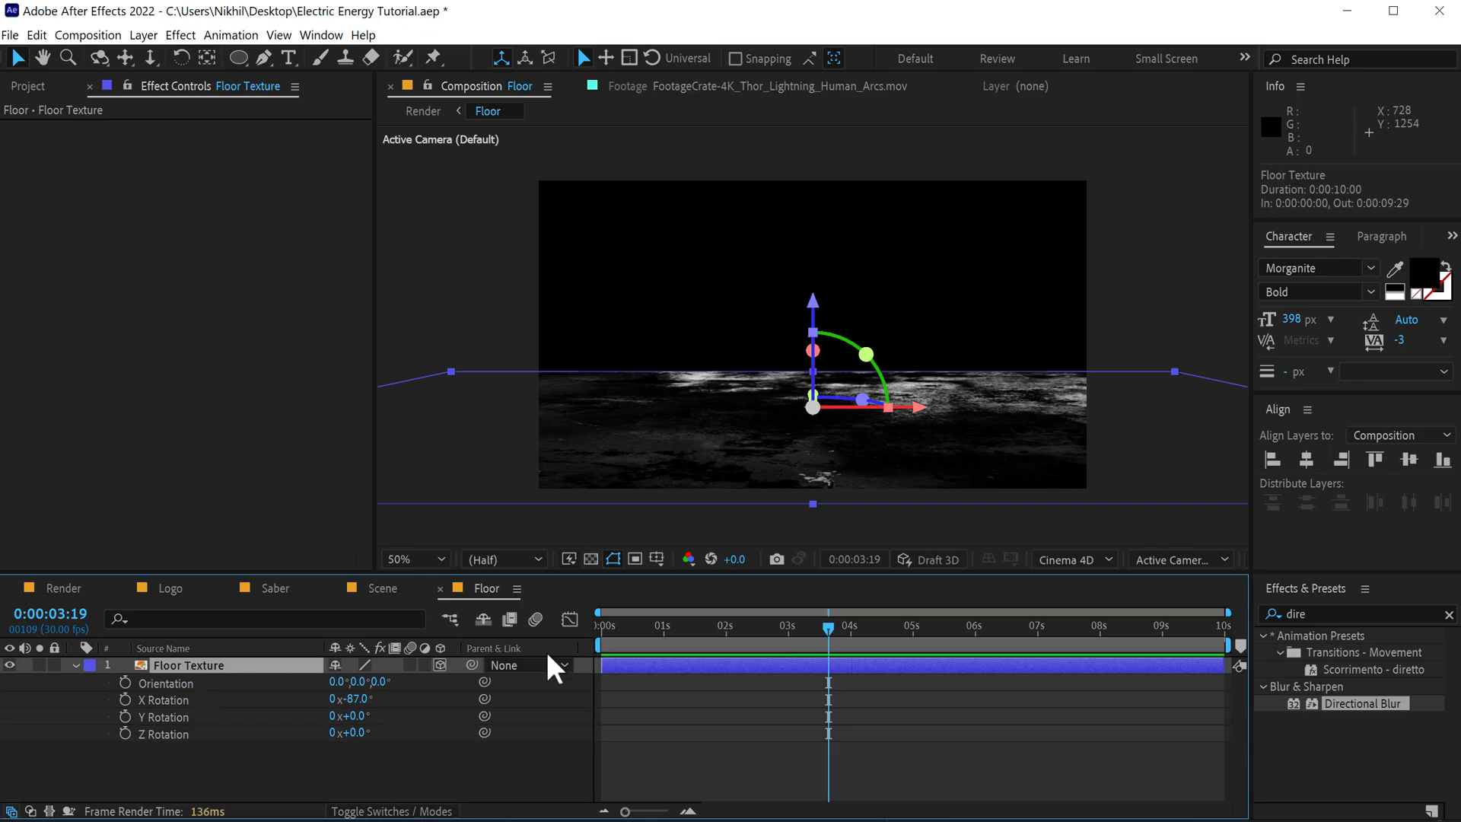
{"action": "left_click", "coordinate": [1298, 613]}
{"action": "type", "text": "ccre"}
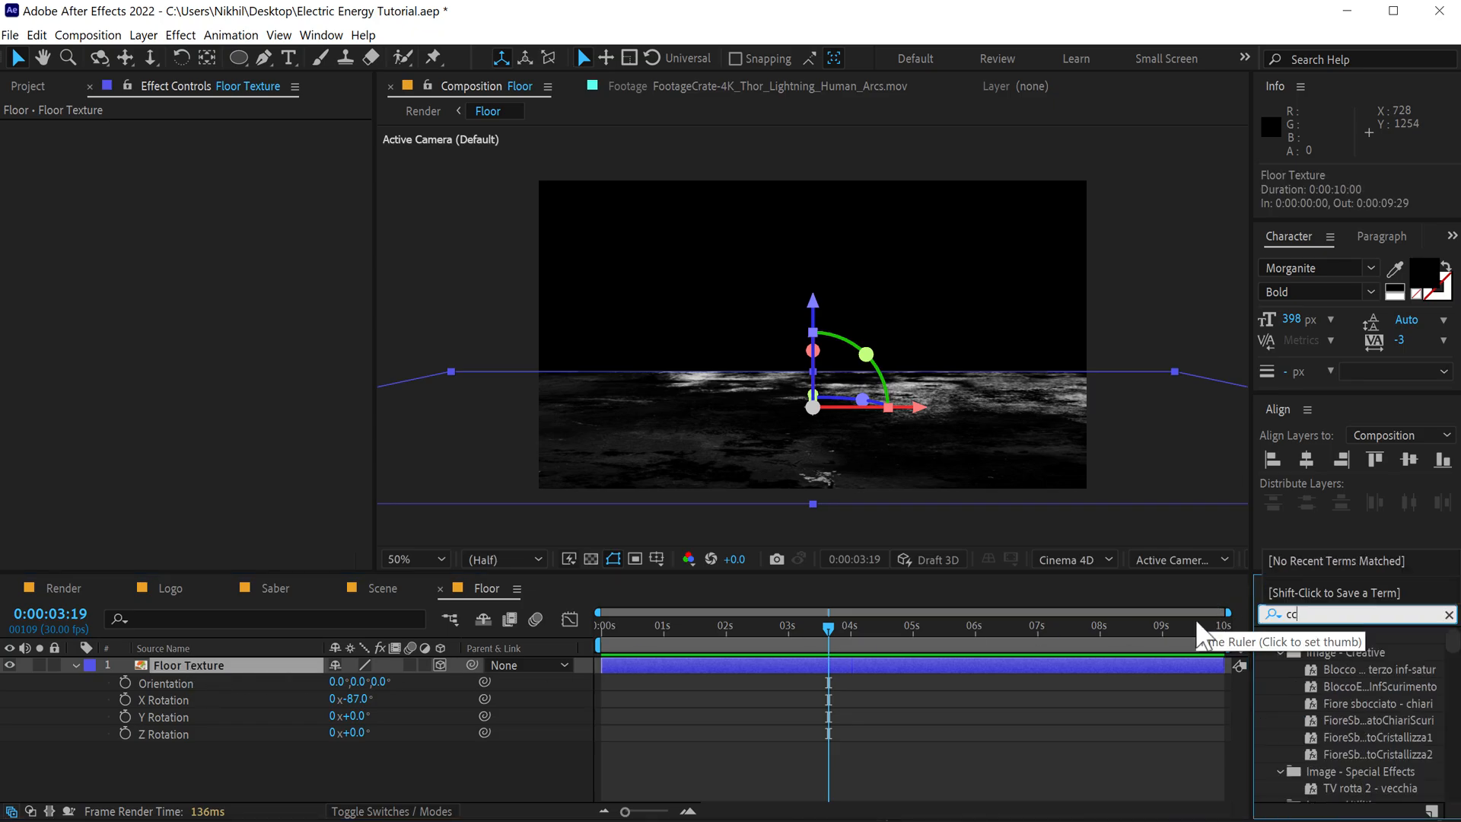
{"action": "double_click", "coordinate": [1333, 655]}
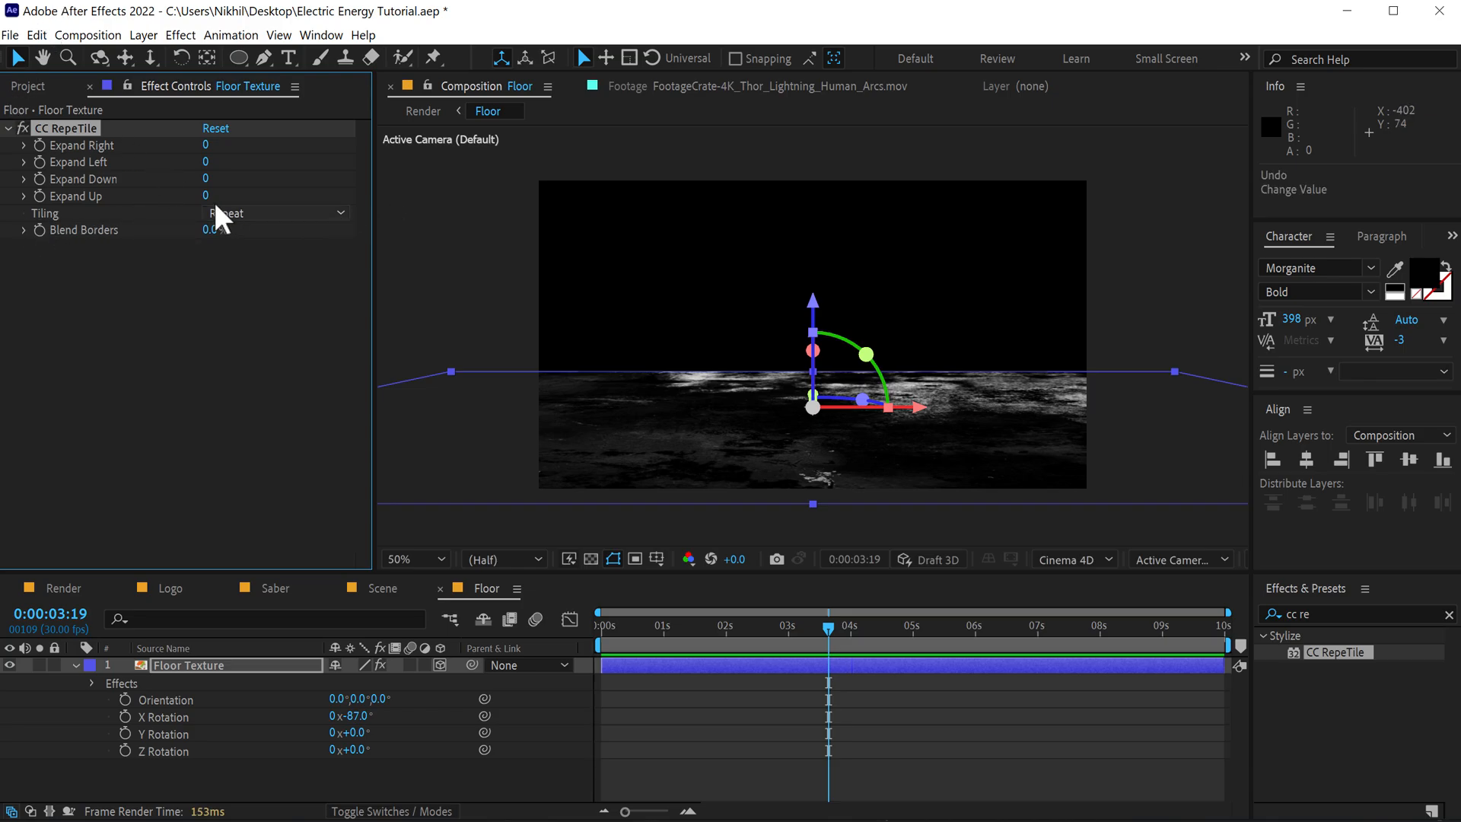
{"action": "left_click_drag", "start_coordinate": [206, 195], "coordinate": [248, 221]}
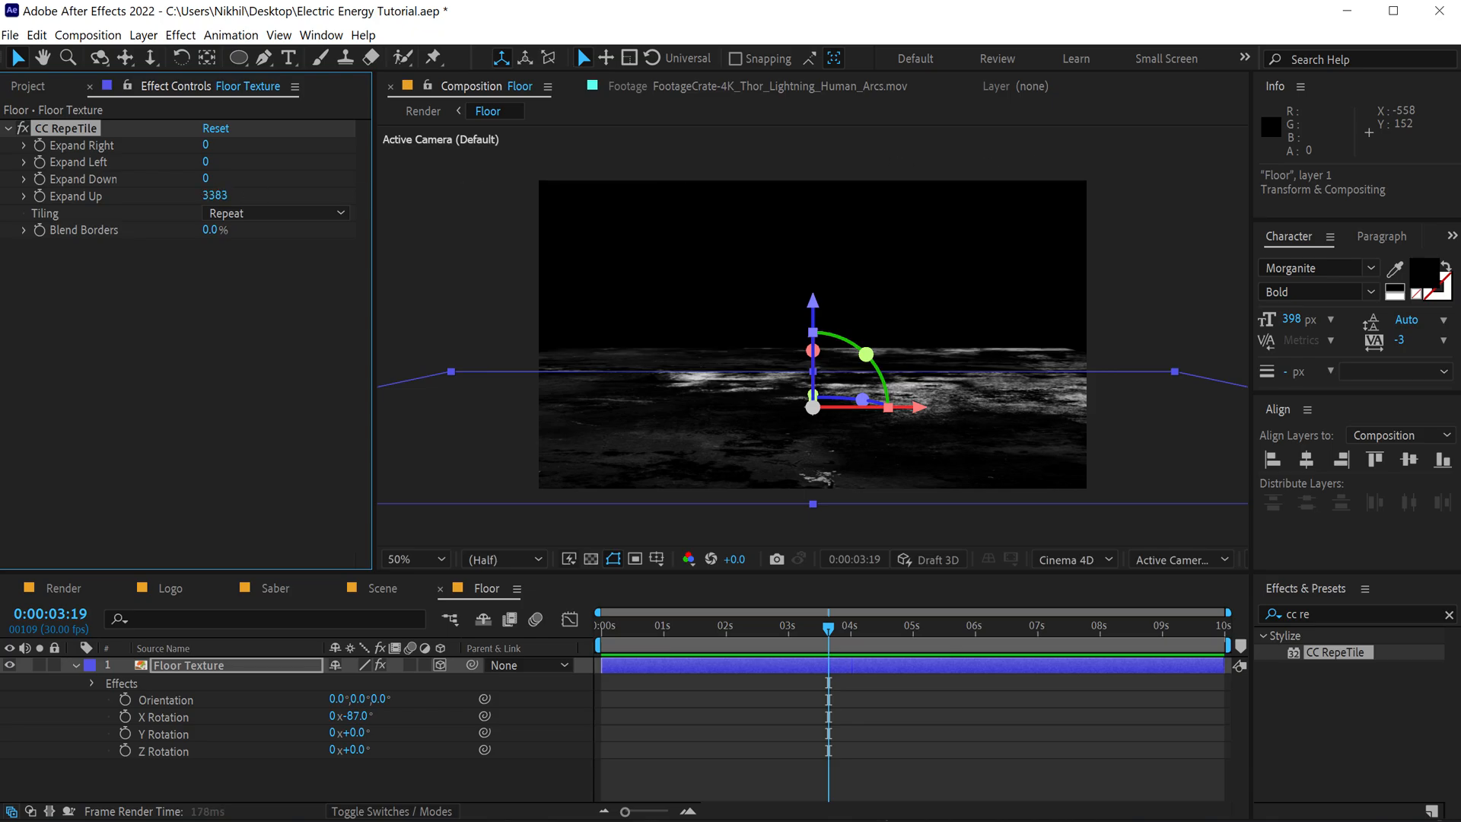
{"action": "left_click", "coordinate": [63, 588]}
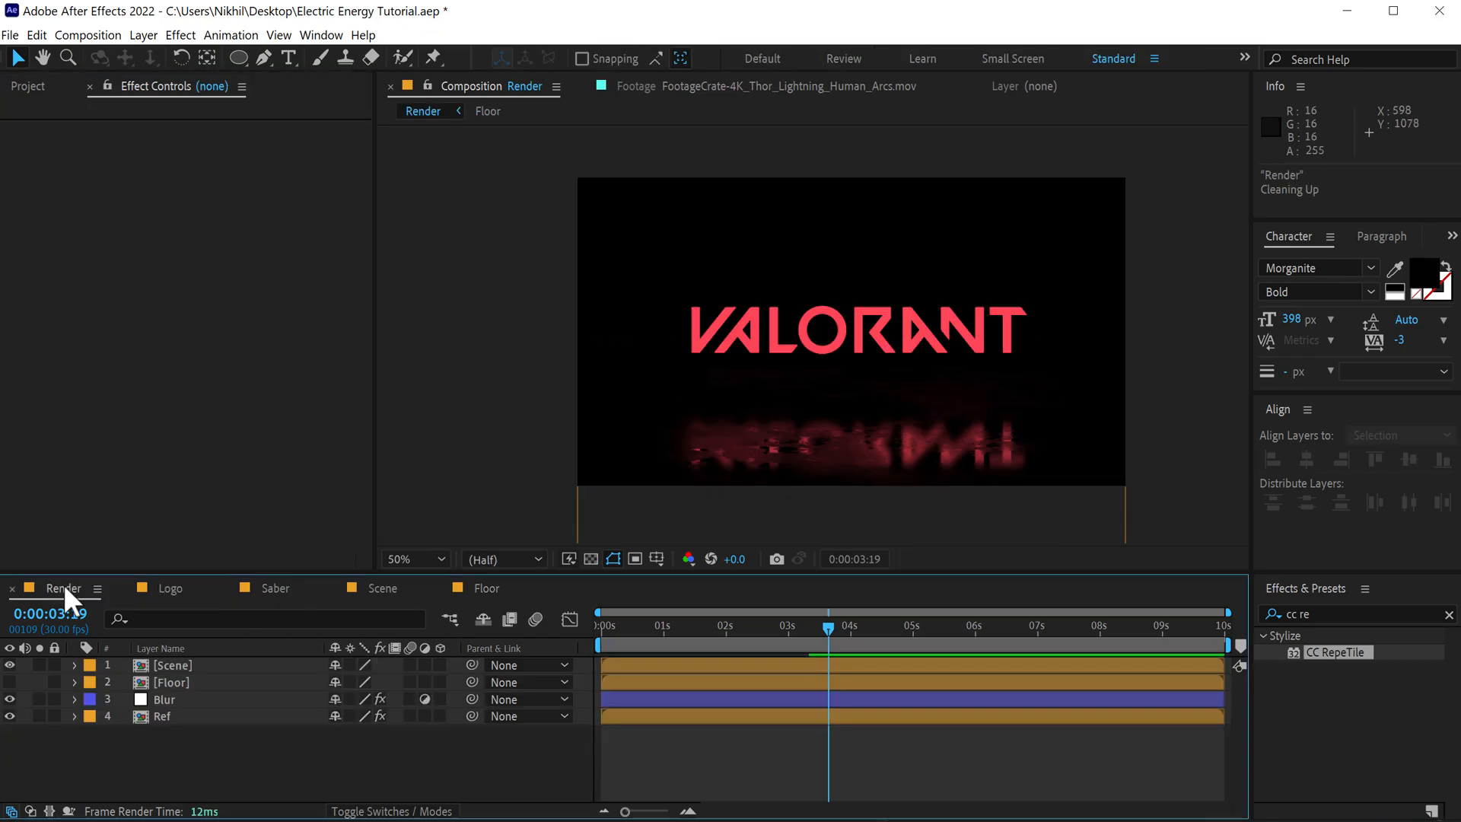
{"action": "key", "text": "slash"}
{"action": "scroll", "coordinate": [981, 392], "scroll_direction": "down", "scroll_amount": 1}
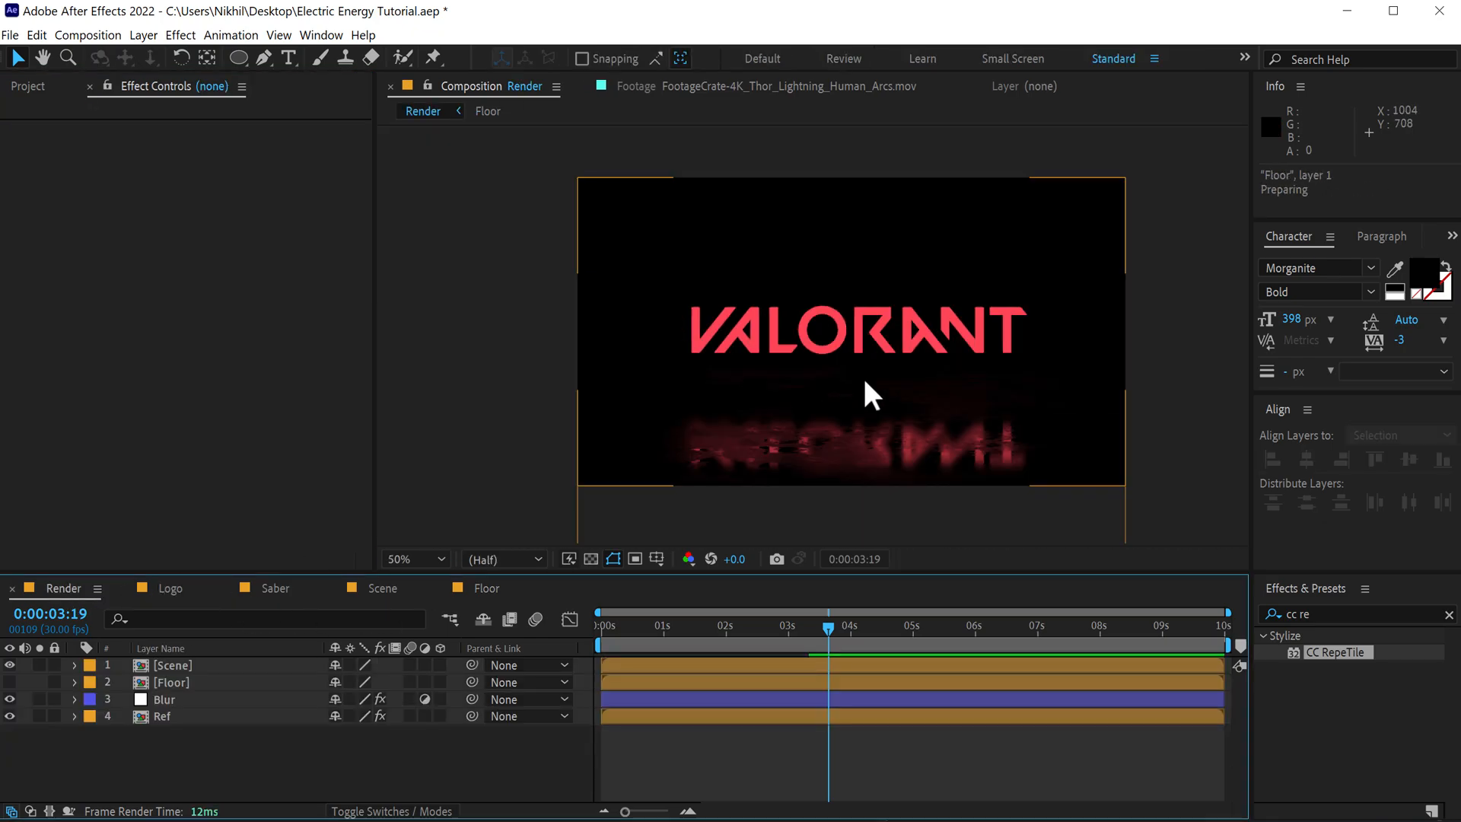
{"action": "key", "text": "space"}
- Add an adjustment layer at the top of the Render composition and rename it CC
{"action": "right_click", "coordinate": [210, 757]}
{"action": "mouse_move", "coordinate": [251, 473]}
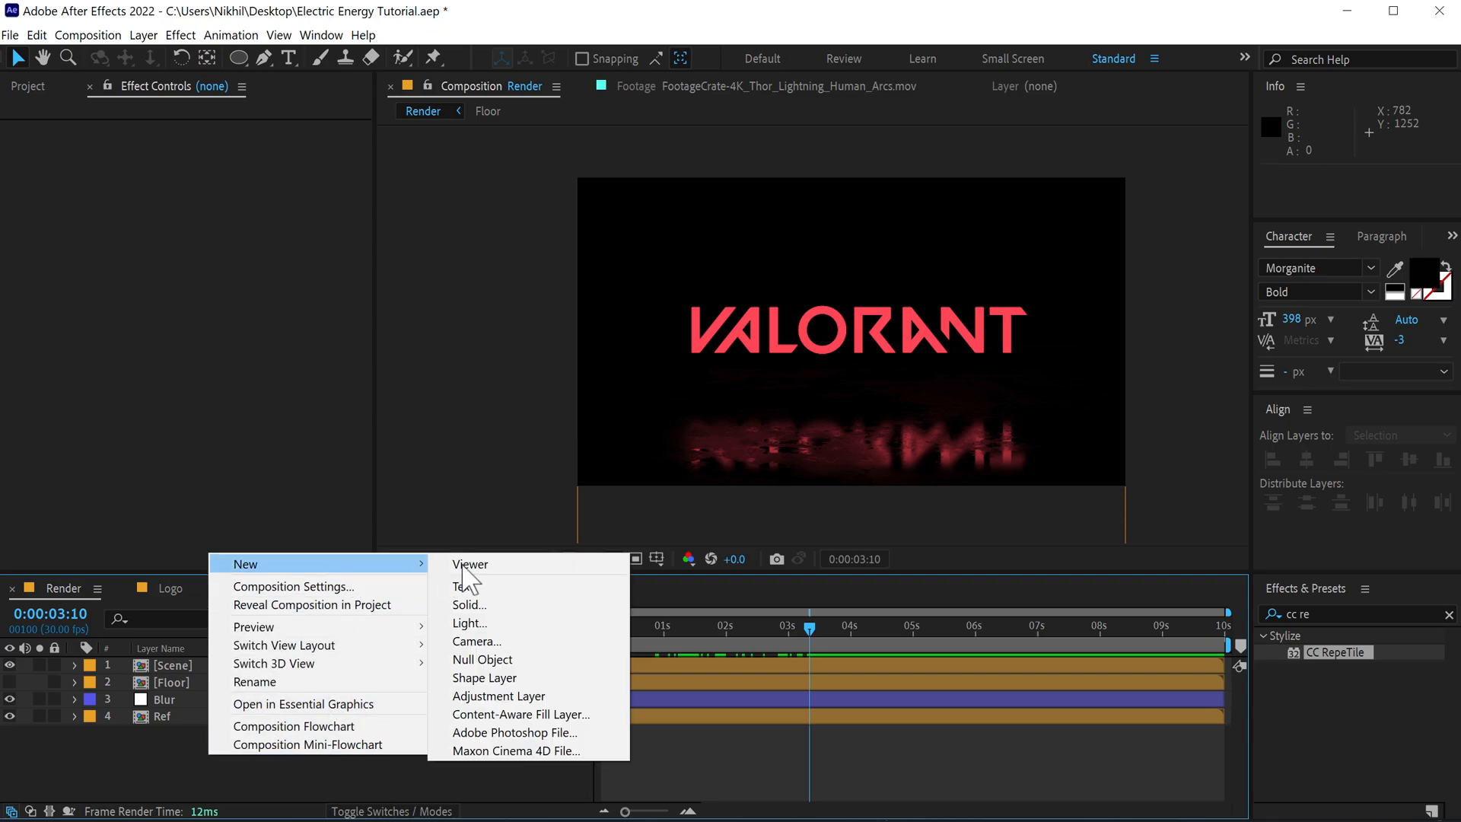
{"action": "left_click", "coordinate": [519, 696]}
{"action": "key", "text": "Return"}
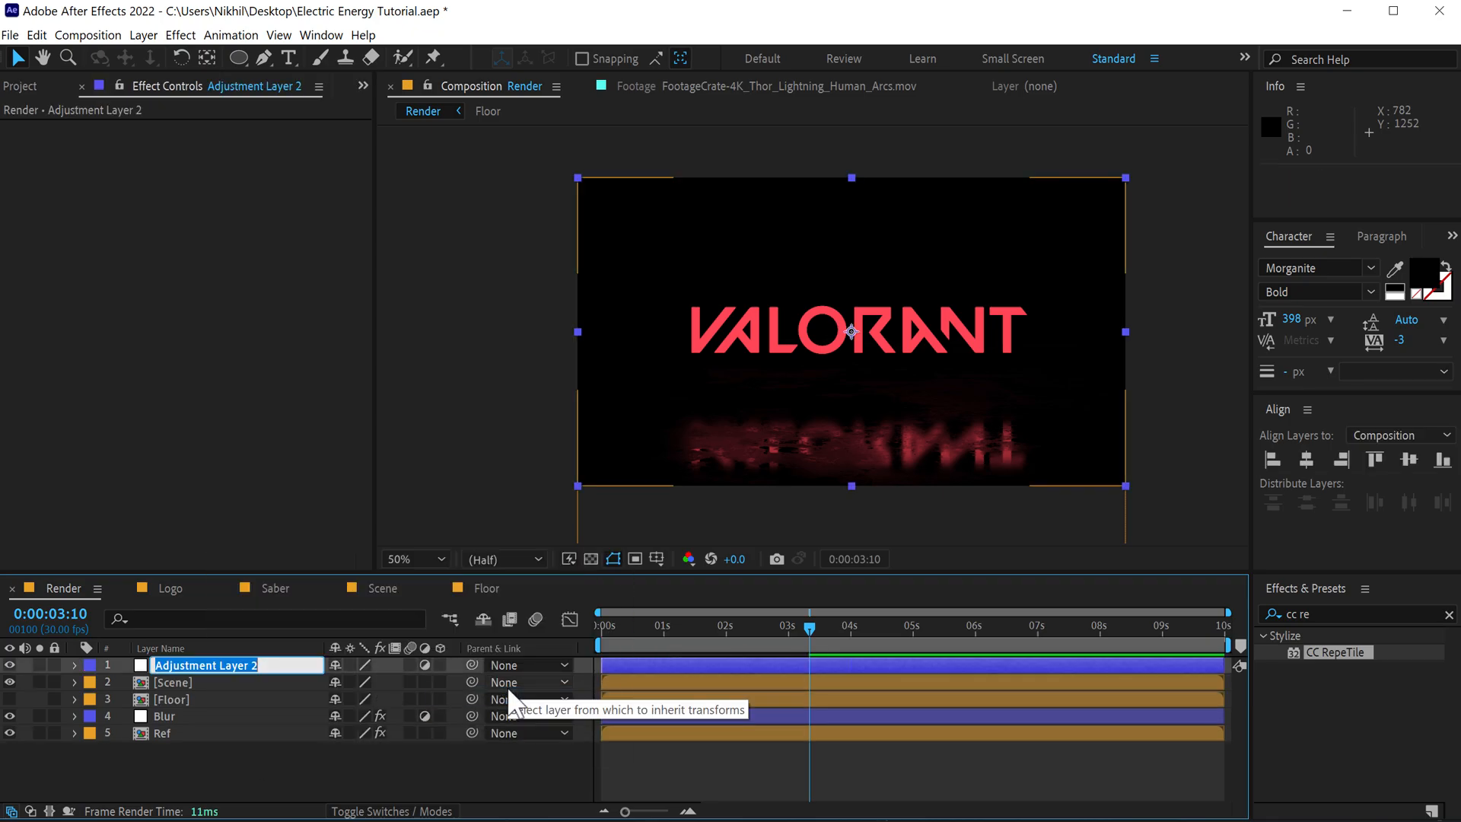
{"action": "type", "text": "C"}
{"action": "key", "text": "Return"}
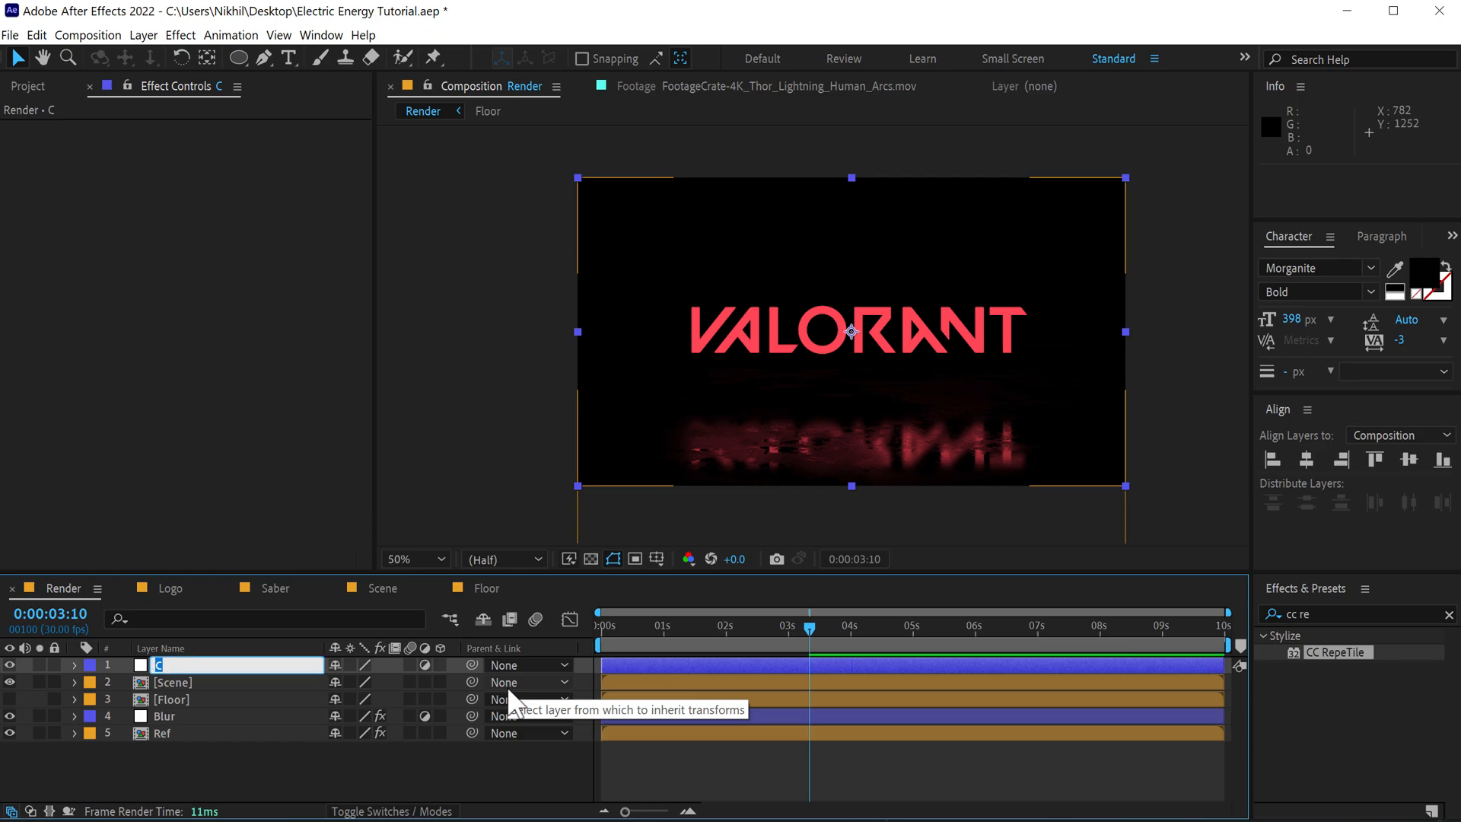
{"action": "type", "text": "CC"}
{"action": "key", "text": "Return"}
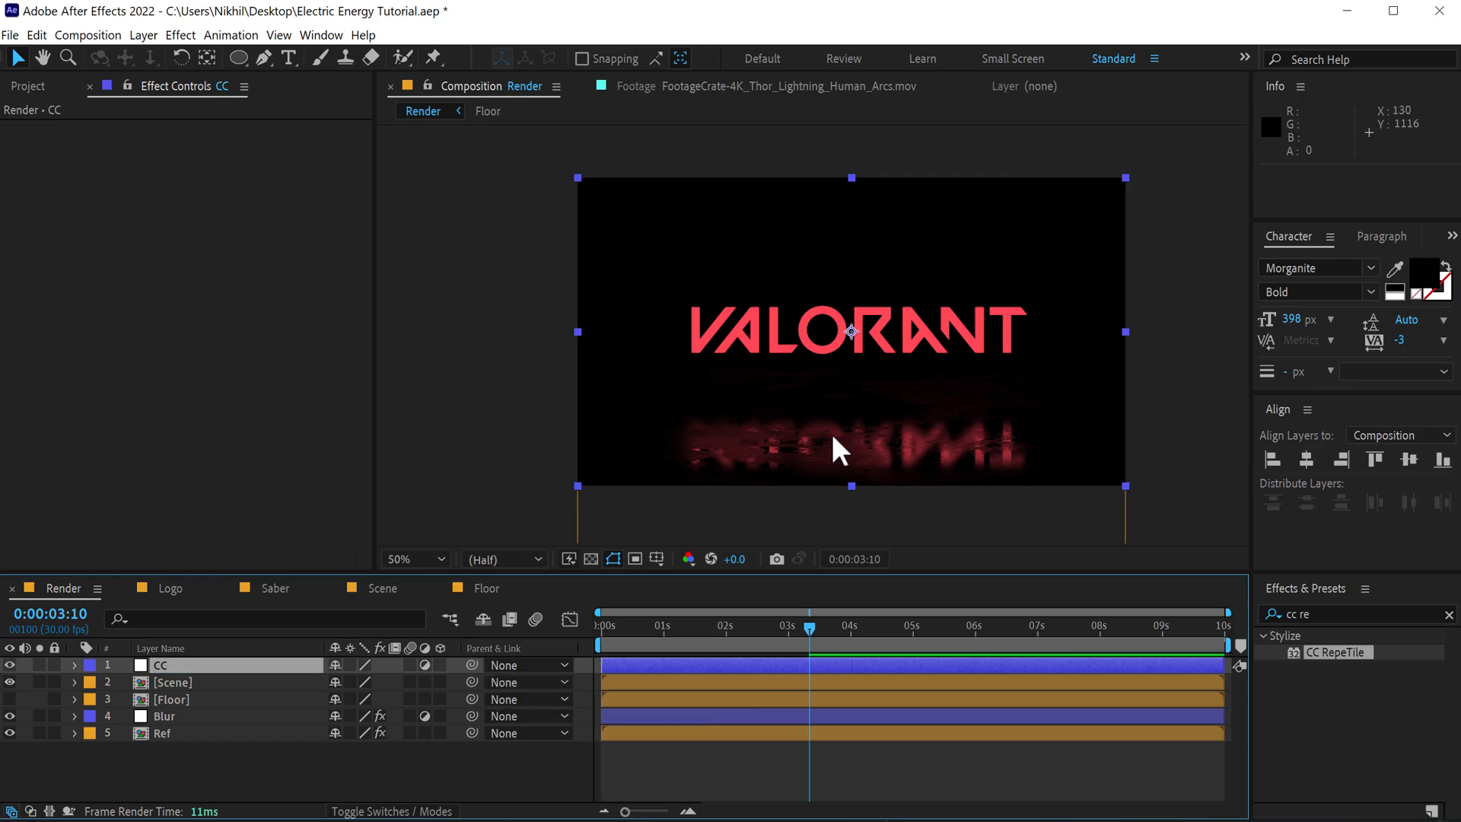
- Apply Curves to the CC layer and shape the RGB curve into a slight S, judging it at 0:00:01:15
{"action": "left_click", "coordinate": [1331, 613]}
{"action": "type", "text": "curv"}
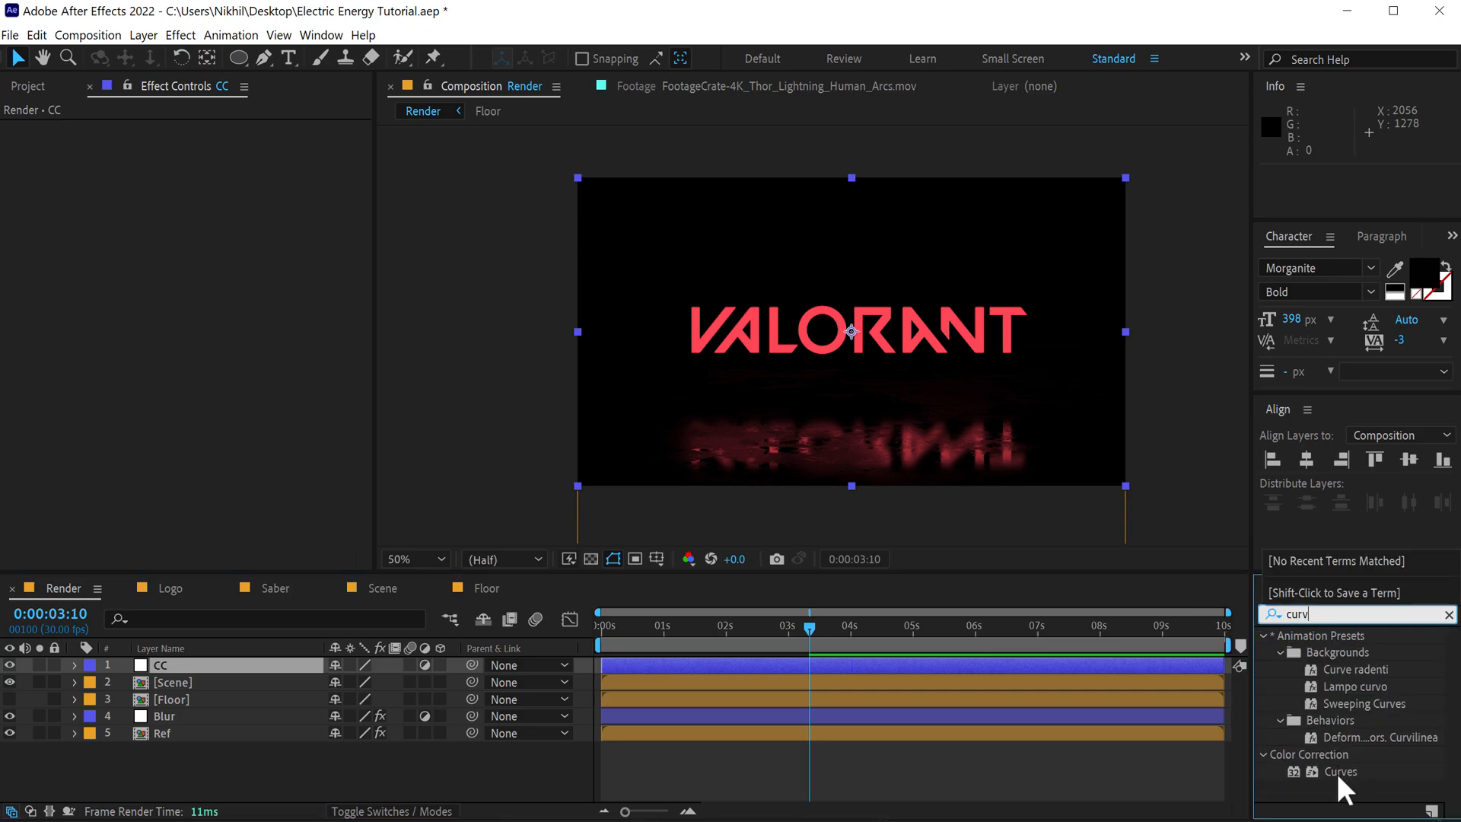
{"action": "double_click", "coordinate": [1312, 772]}
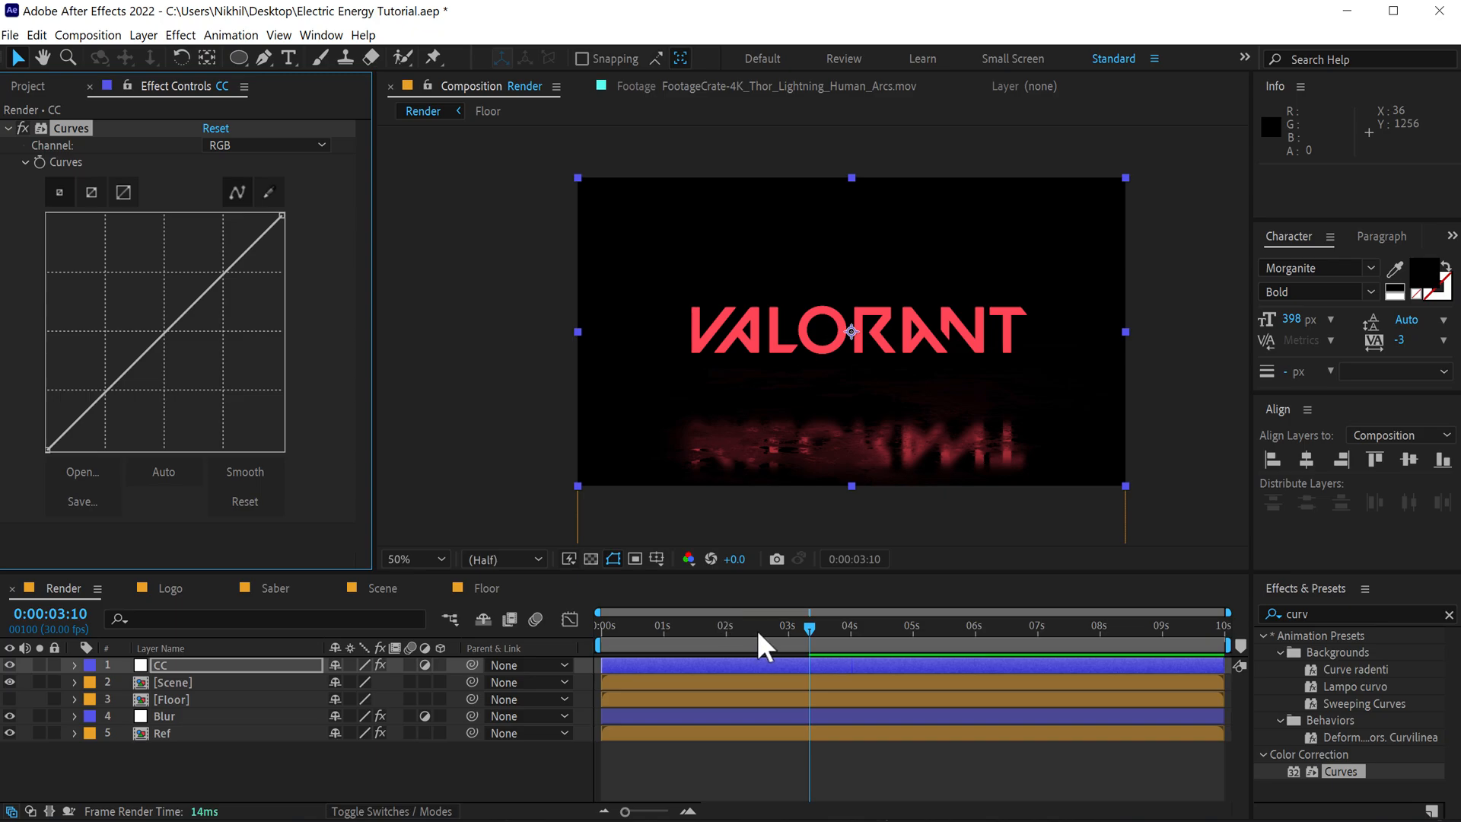
{"action": "left_click_drag", "start_coordinate": [756, 629], "coordinate": [696, 632]}
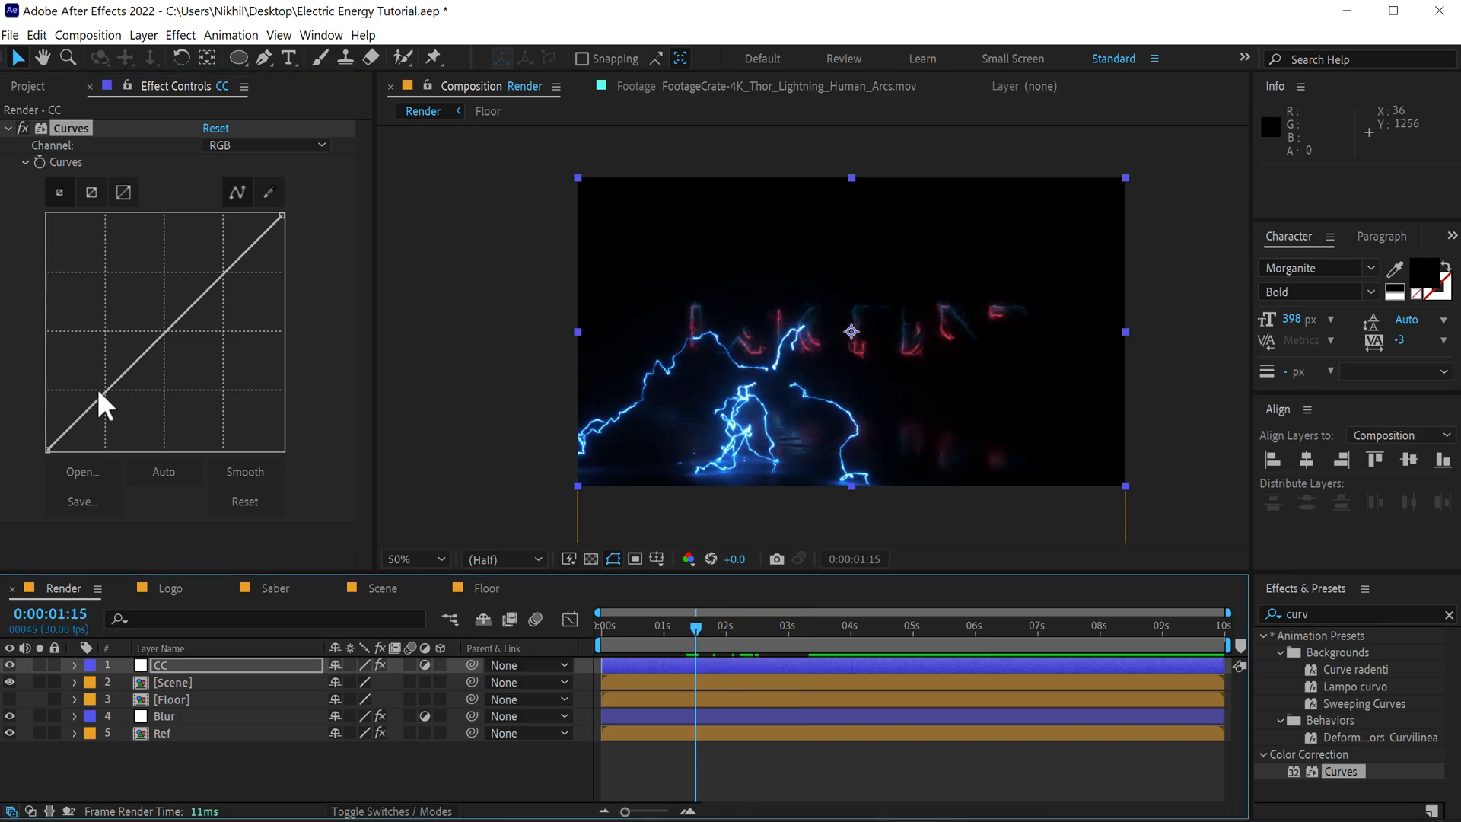
{"action": "left_click_drag", "start_coordinate": [110, 391], "coordinate": [112, 394]}
{"action": "left_click_drag", "start_coordinate": [205, 299], "coordinate": [221, 270]}
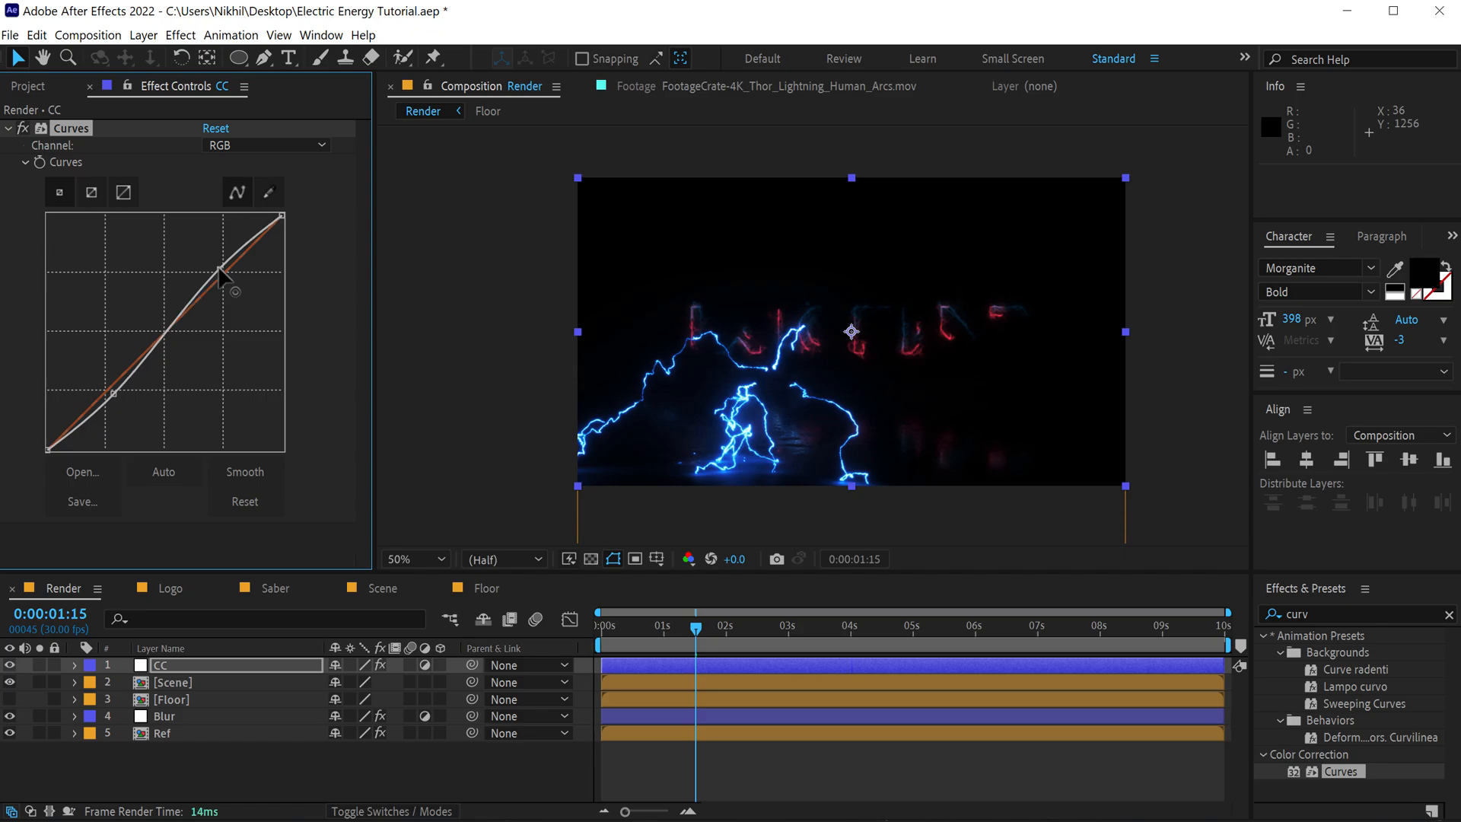
- Apply the Noise effect to the CC layer, place it above Curves, and set Amount of Noise to 3%
{"action": "double_click", "coordinate": [1321, 613]}
{"action": "type", "text": "noi"}
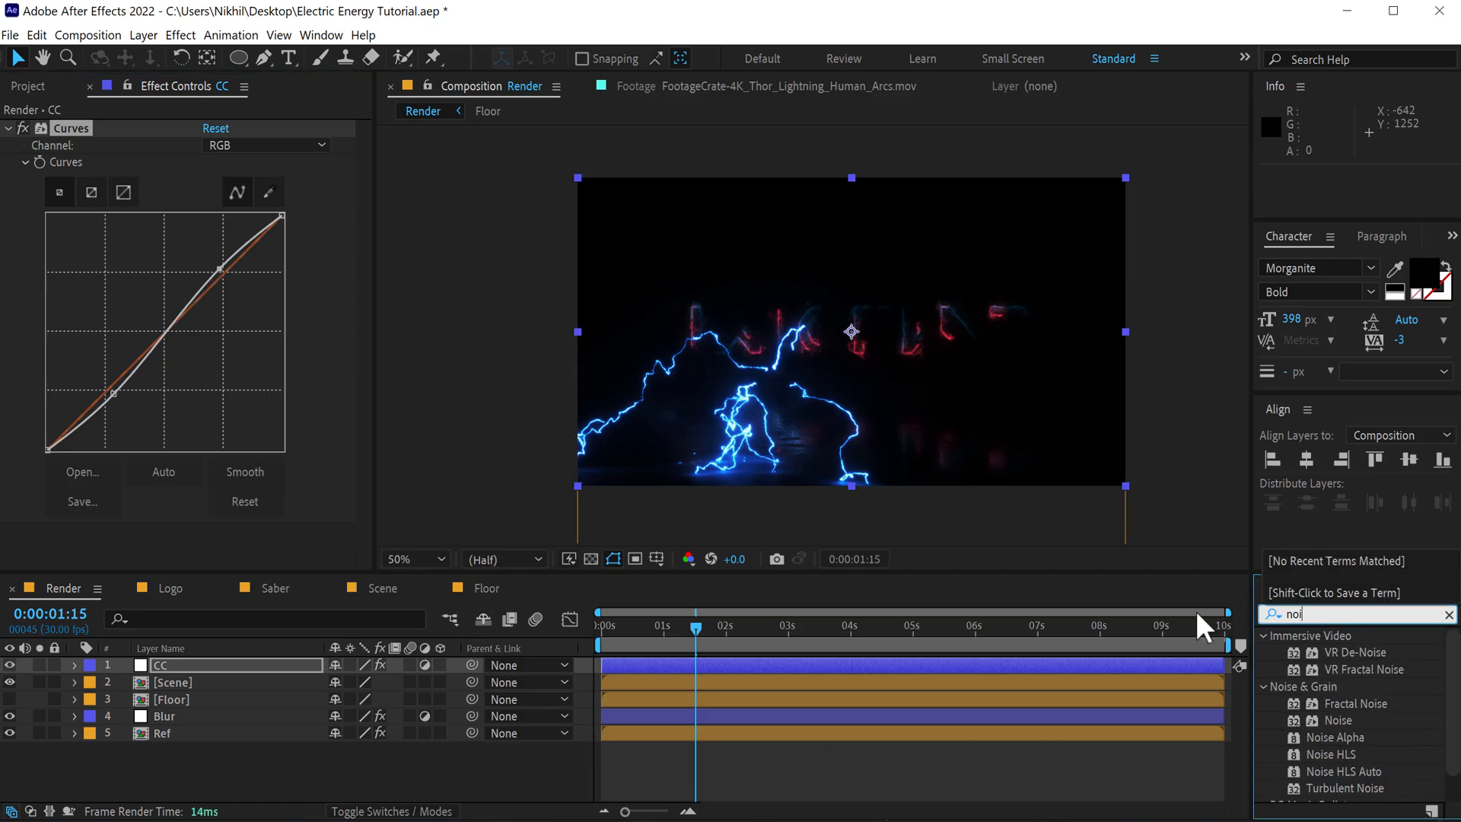
{"action": "type", "text": "se"}
{"action": "double_click", "coordinate": [1342, 713]}
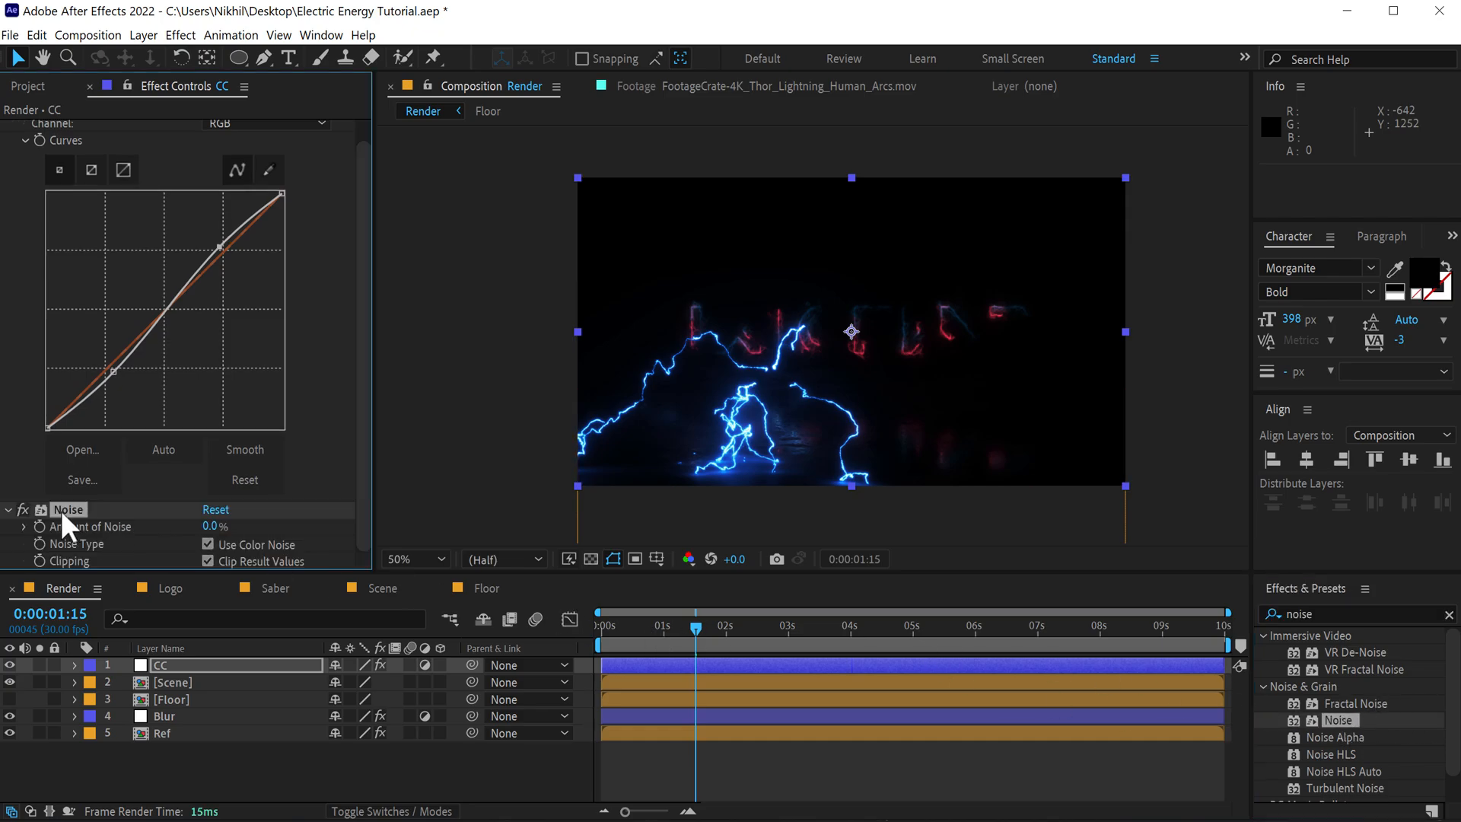
{"action": "left_click_drag", "start_coordinate": [67, 525], "coordinate": [73, 129]}
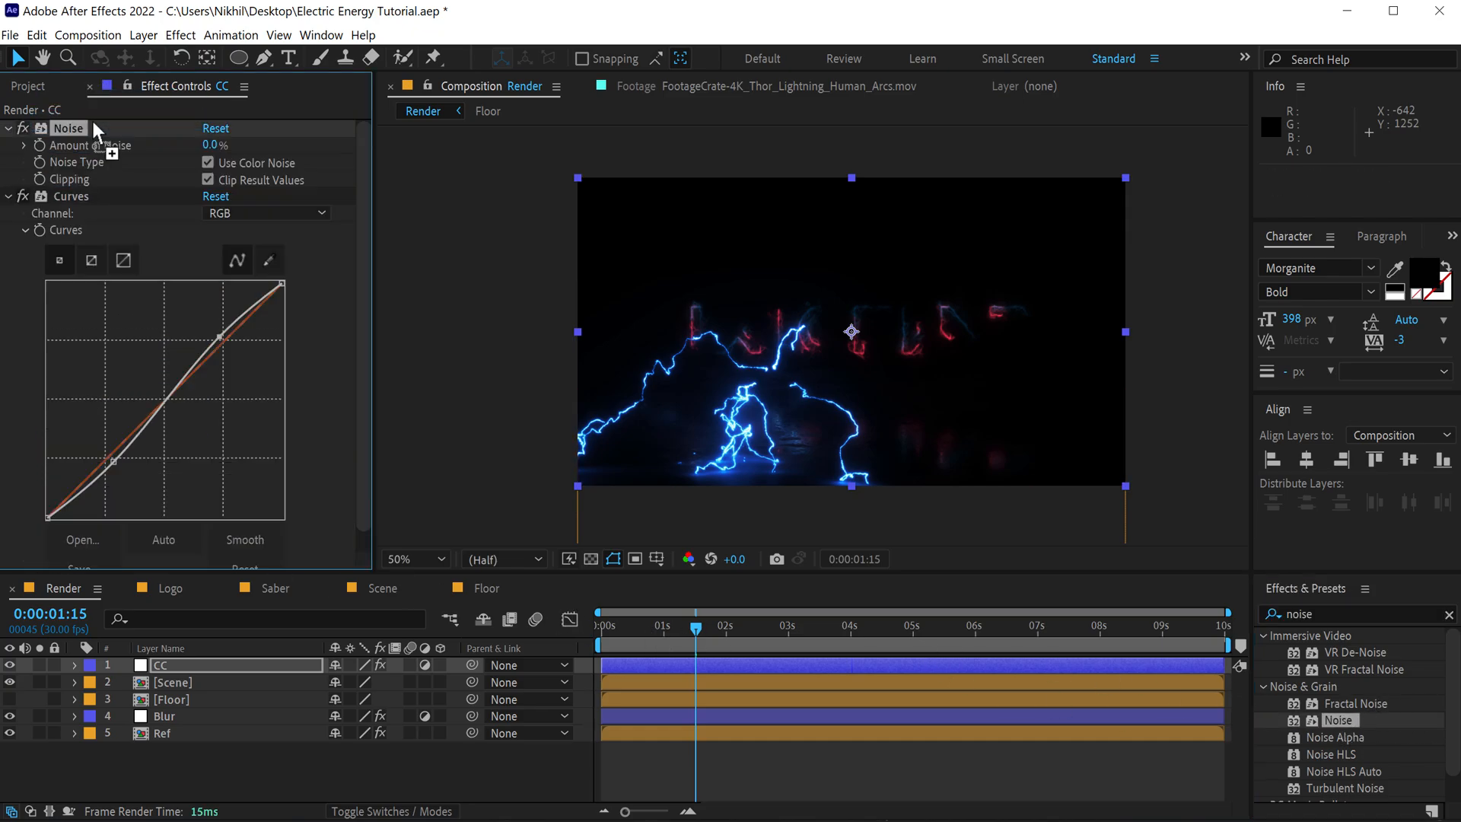
{"action": "left_click", "coordinate": [212, 145]}
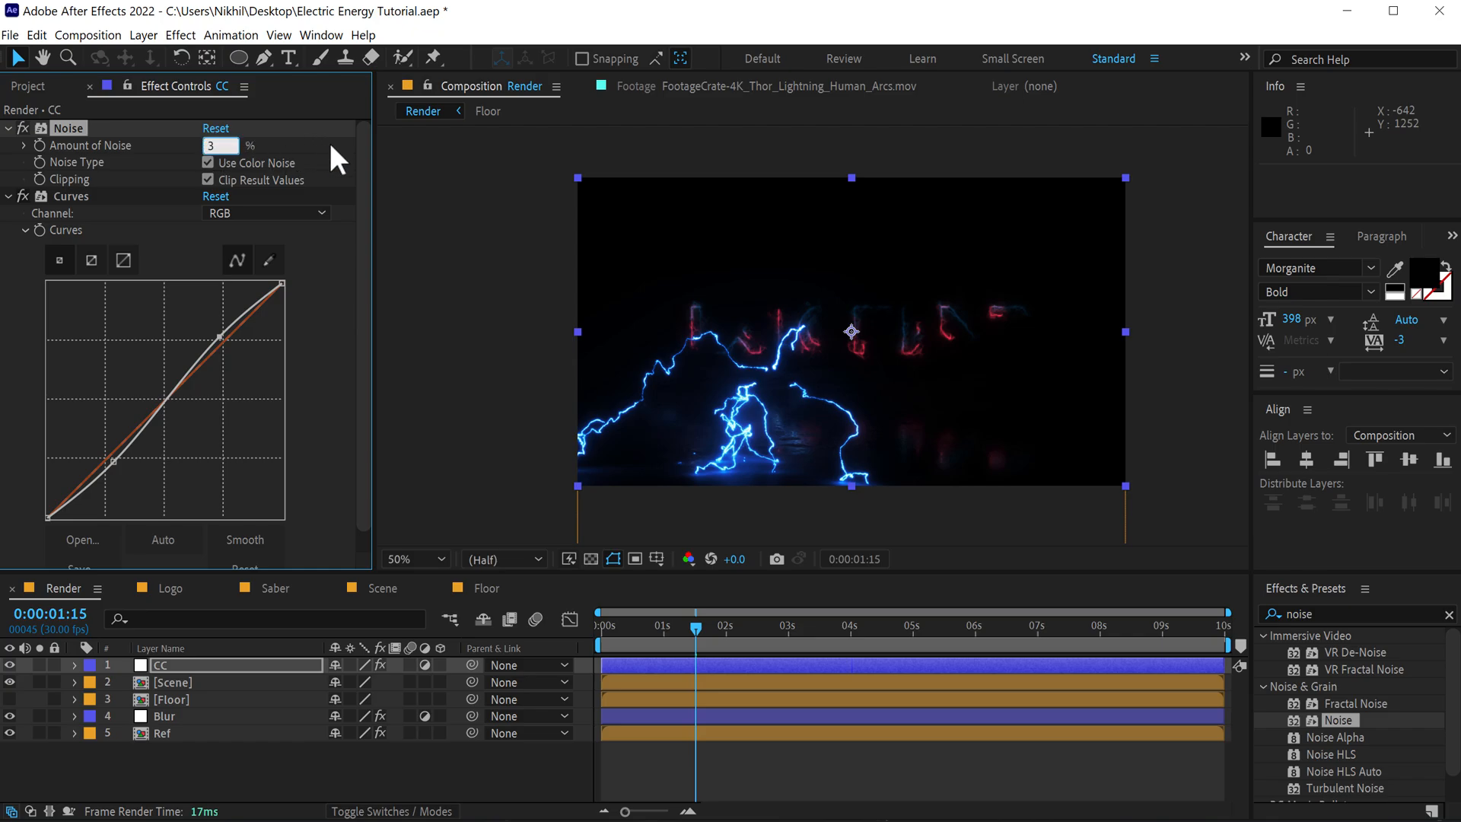
{"action": "type", "text": "3"}
{"action": "key", "text": "Return"}
- Set the project color depth to 16 bits per channel and check the dark gradients at 0:00:02:13 at 100% zoom
{"action": "left_click_drag", "start_coordinate": [689, 641], "coordinate": [752, 640]}
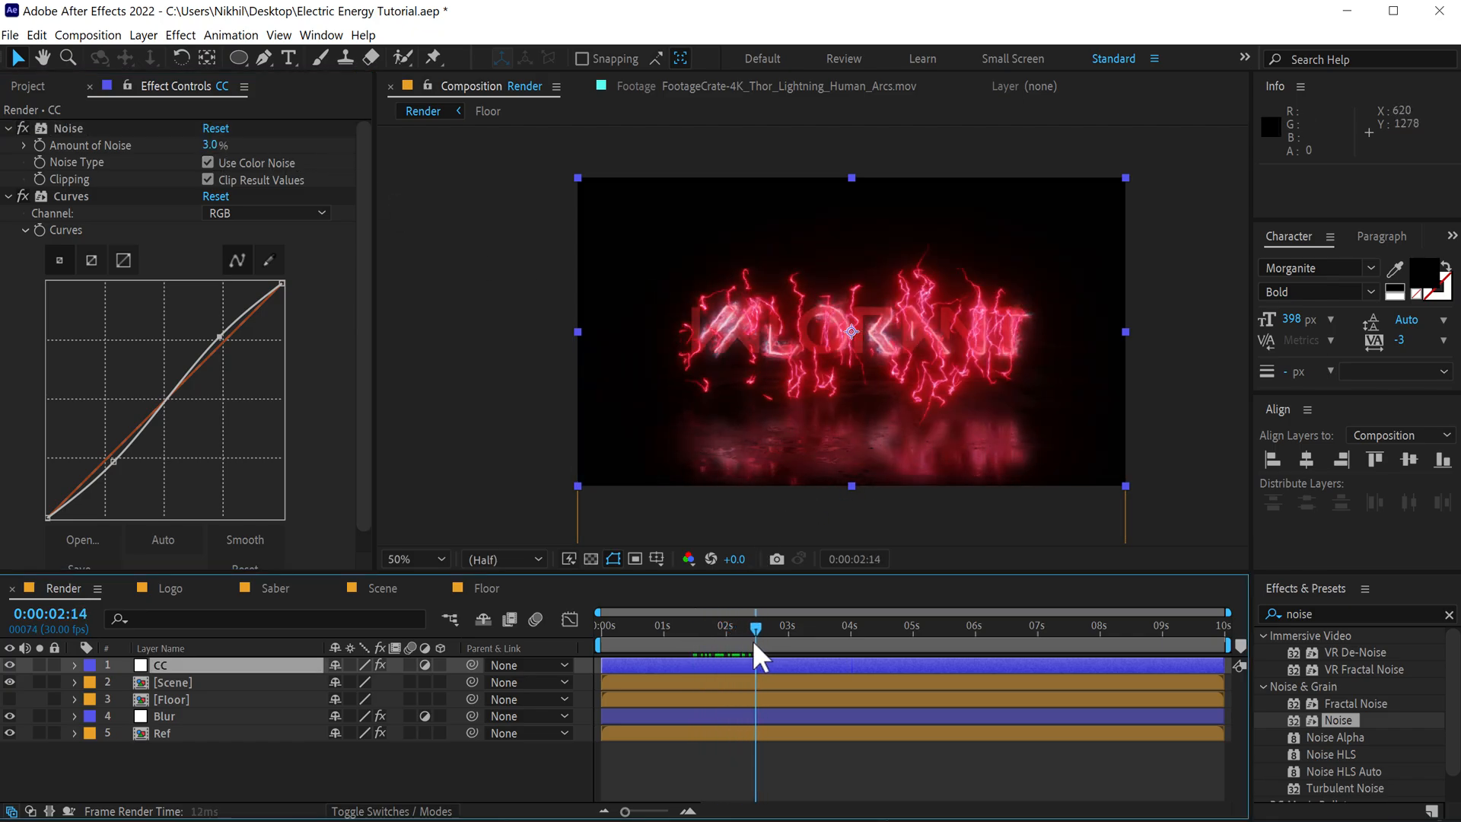
{"action": "left_click", "coordinate": [32, 84]}
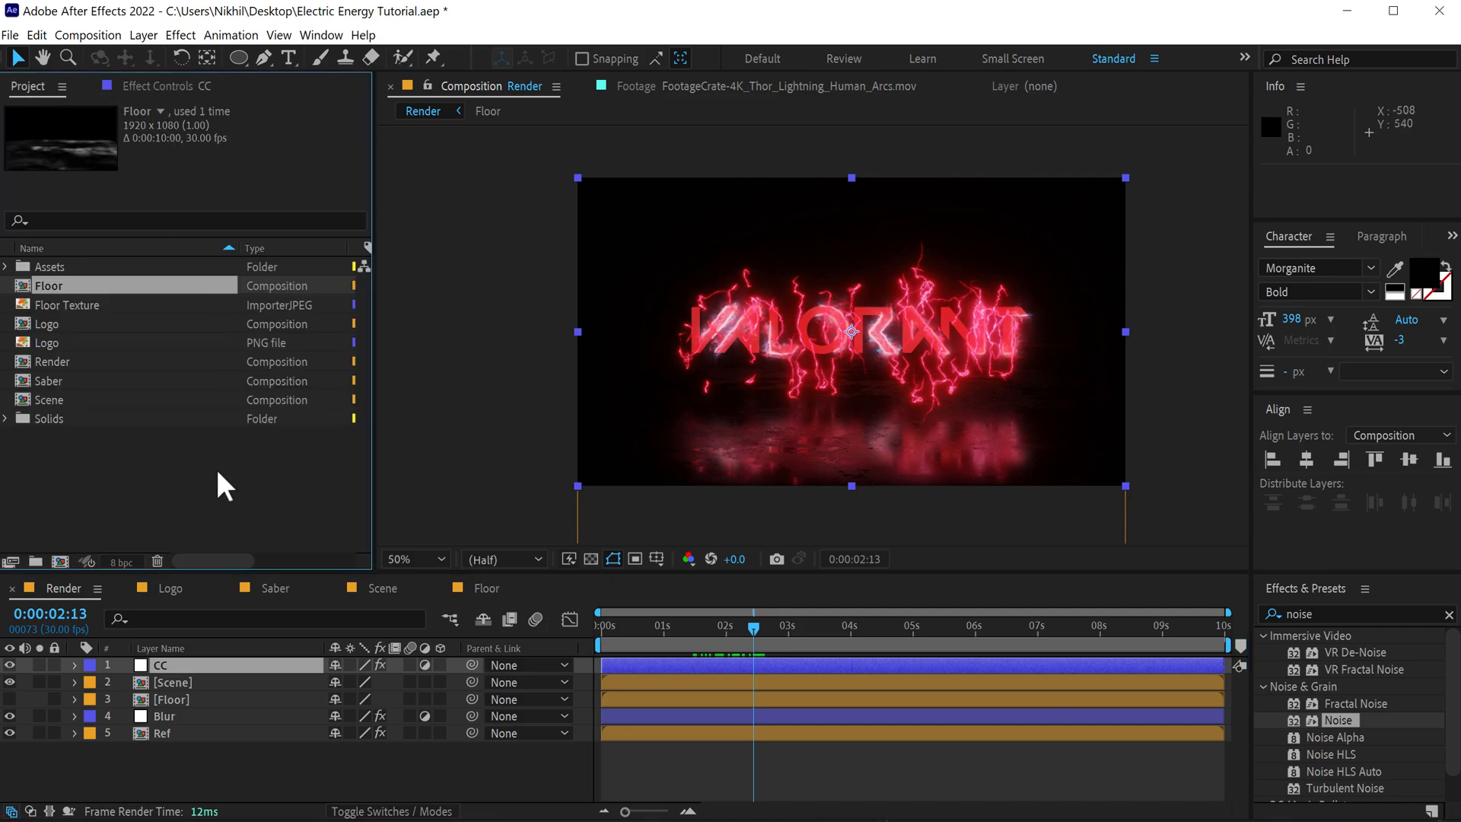
{"action": "left_click", "coordinate": [120, 567], "text": "alt"}
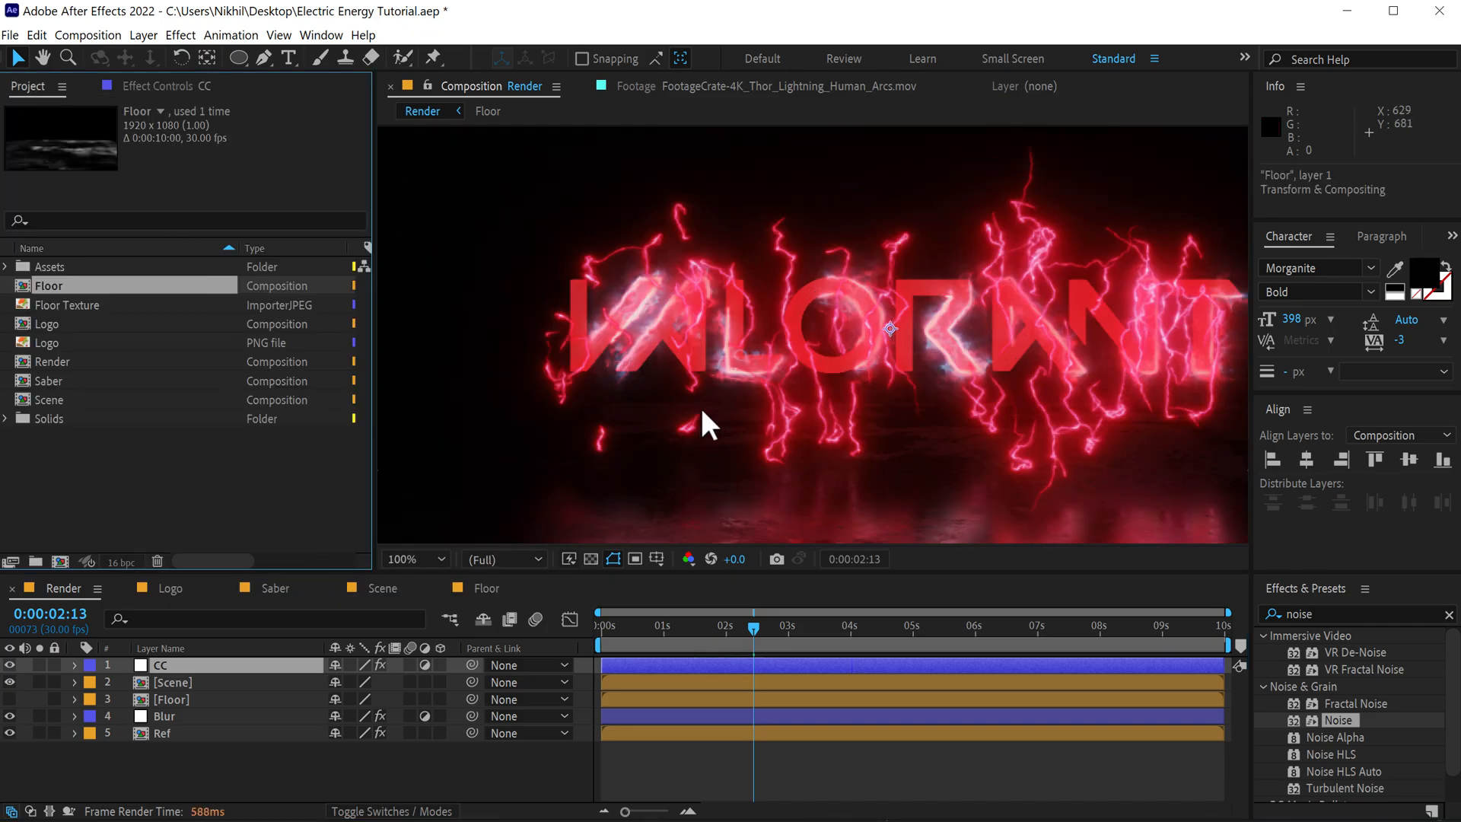
{"action": "key", "text": "slash"}
{"action": "scroll", "coordinate": [836, 384], "scroll_direction": "down", "scroll_amount": 1}
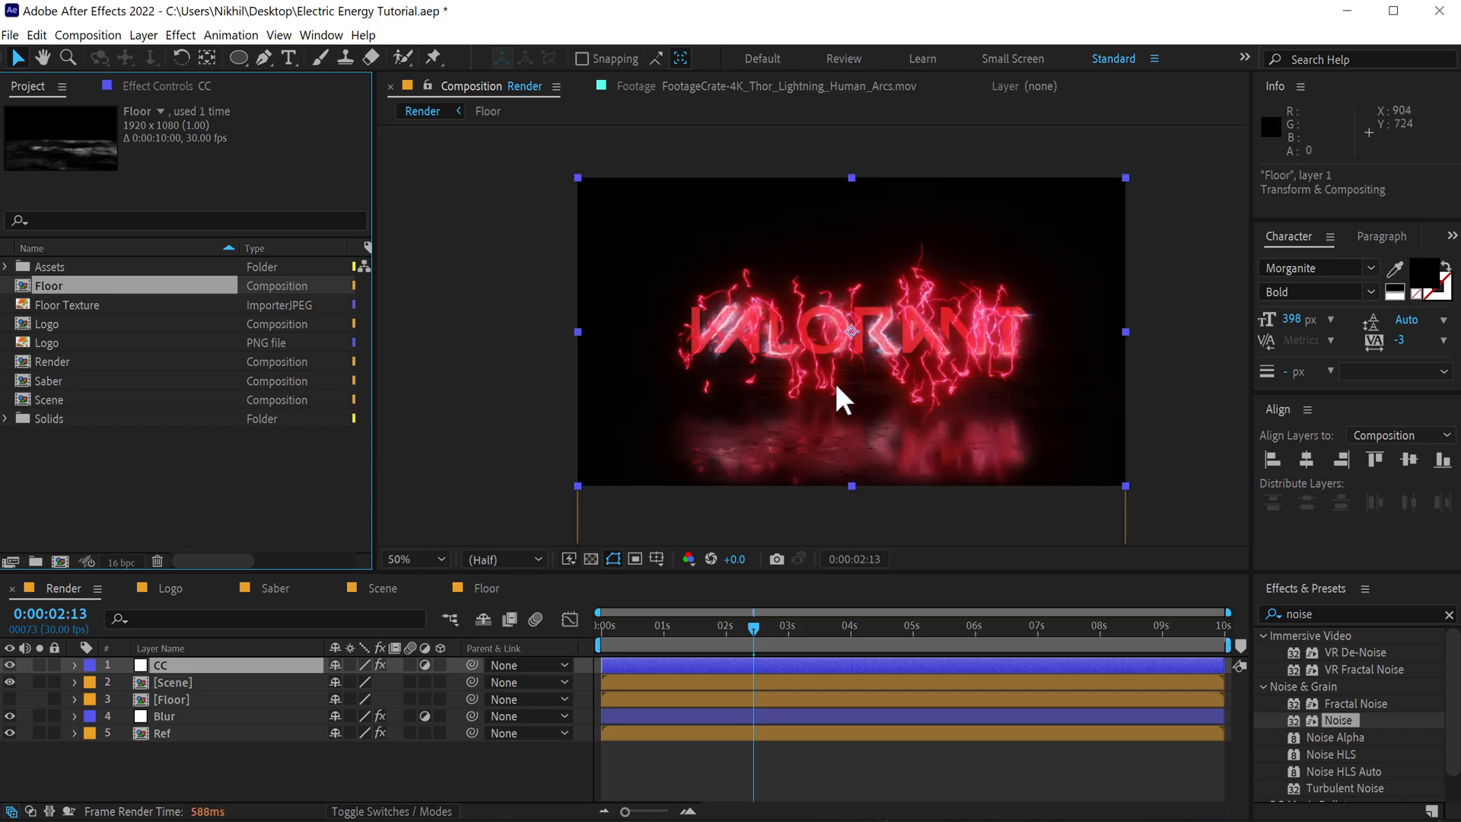
{"action": "left_click_drag", "start_coordinate": [677, 629], "coordinate": [805, 627]}
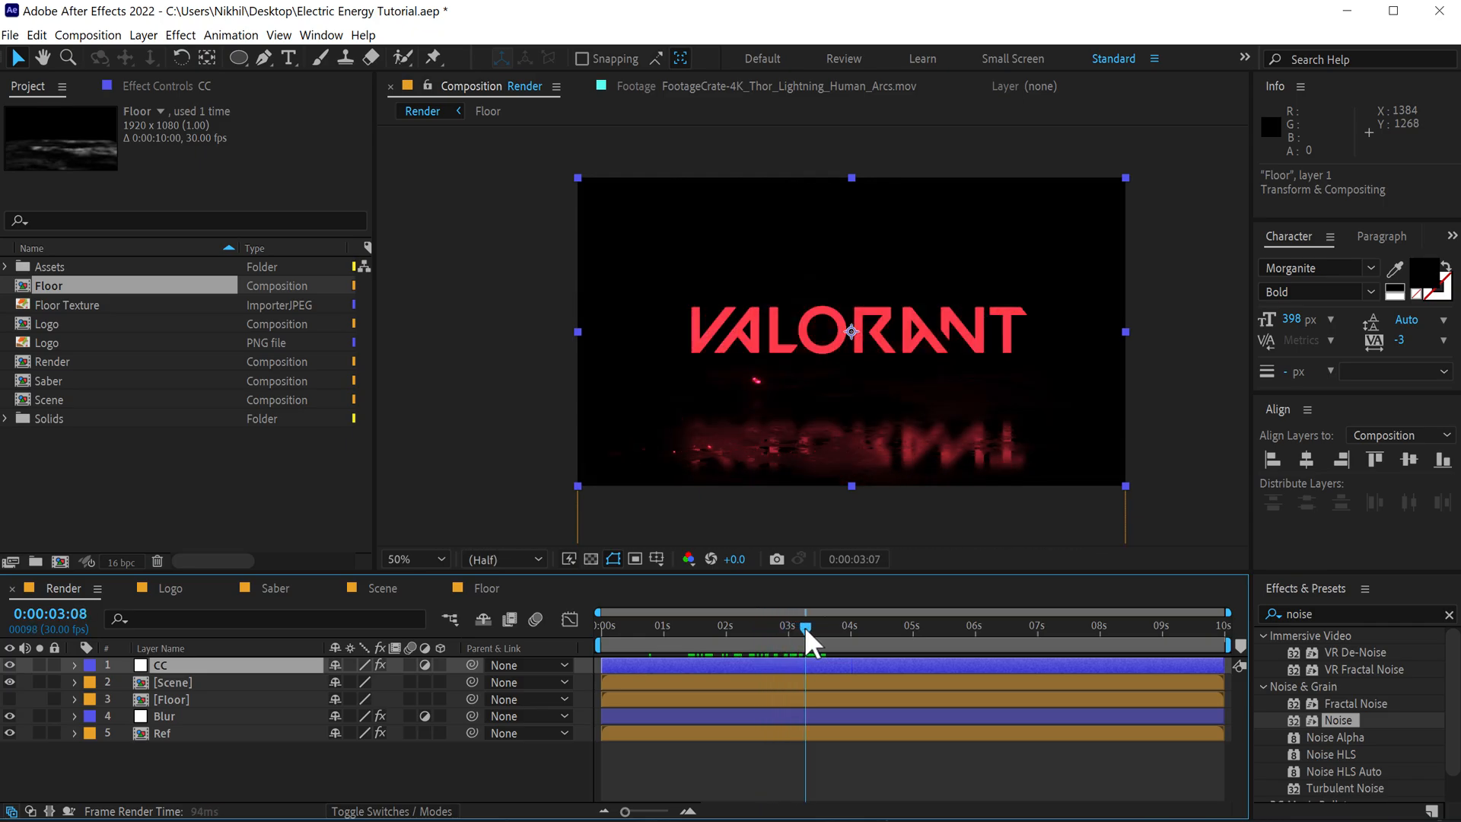
- Add another adjustment layer at the top of the Render composition and rename it T
{"action": "left_click", "coordinate": [185, 749]}
{"action": "right_click", "coordinate": [185, 749]}
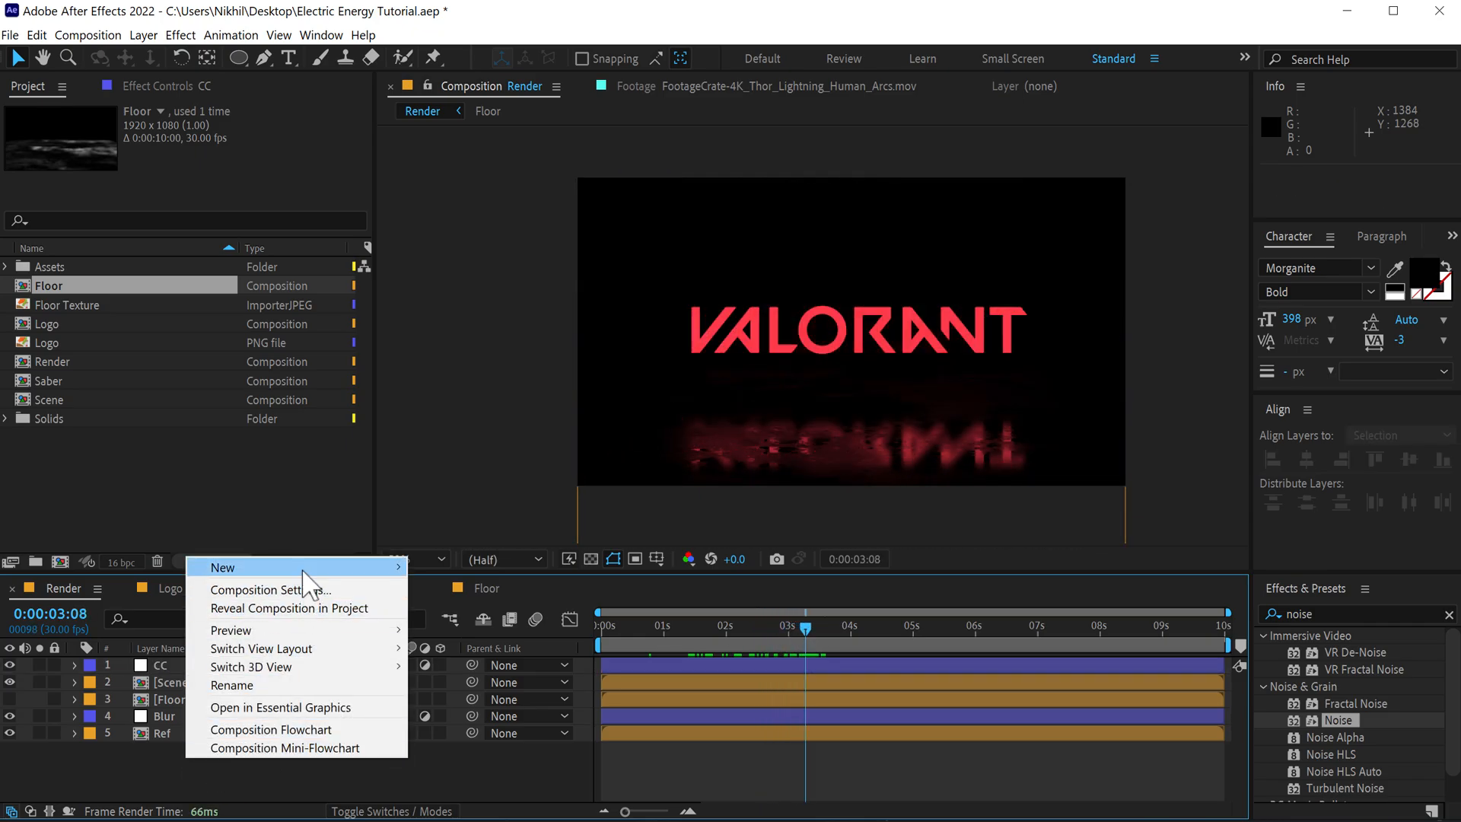
{"action": "mouse_move", "coordinate": [303, 569]}
{"action": "left_click", "coordinate": [502, 698]}
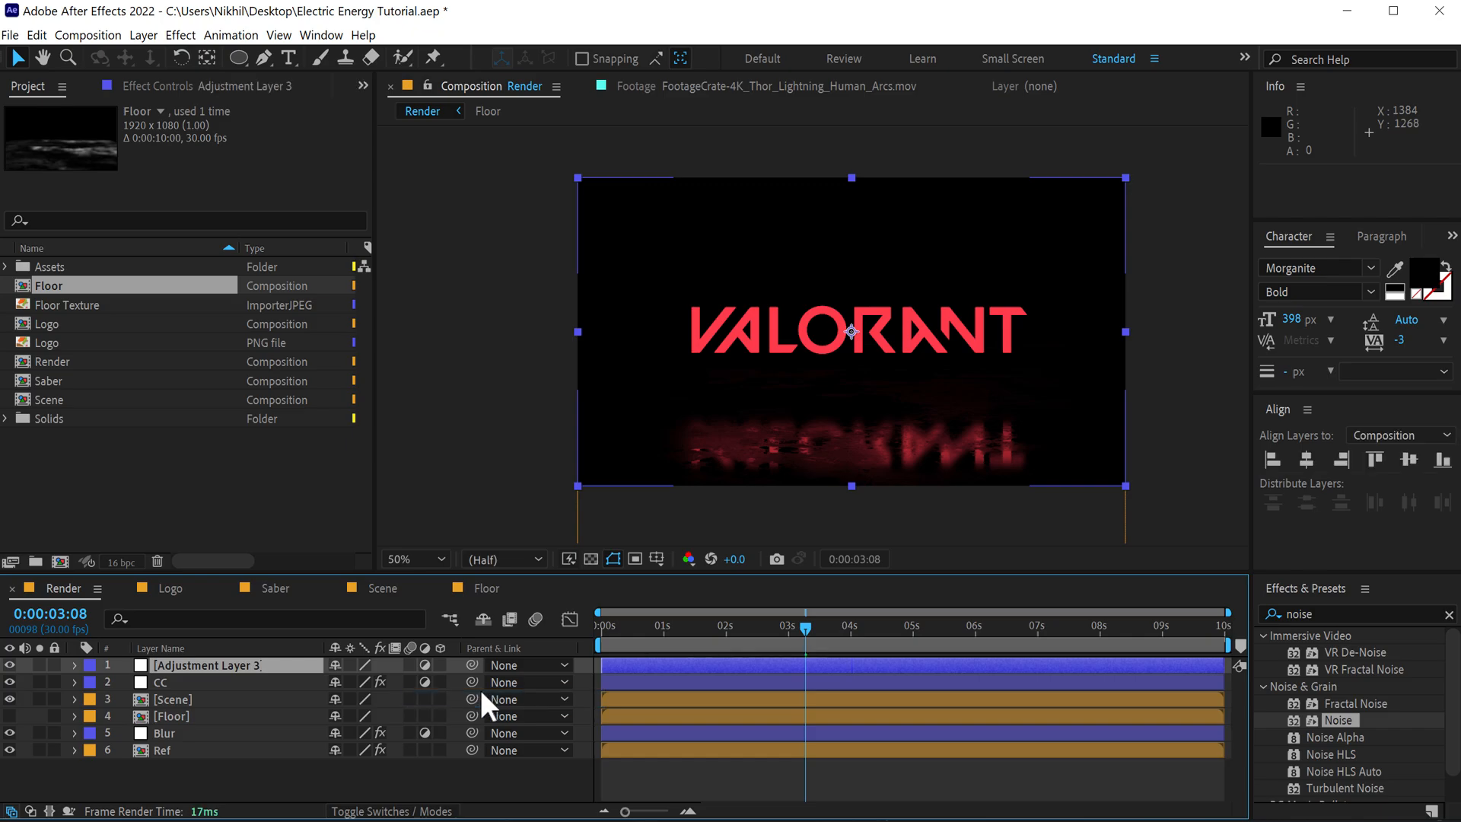
{"action": "key", "text": "Return"}
{"action": "type", "text": "T"}
{"action": "key", "text": "Return"}
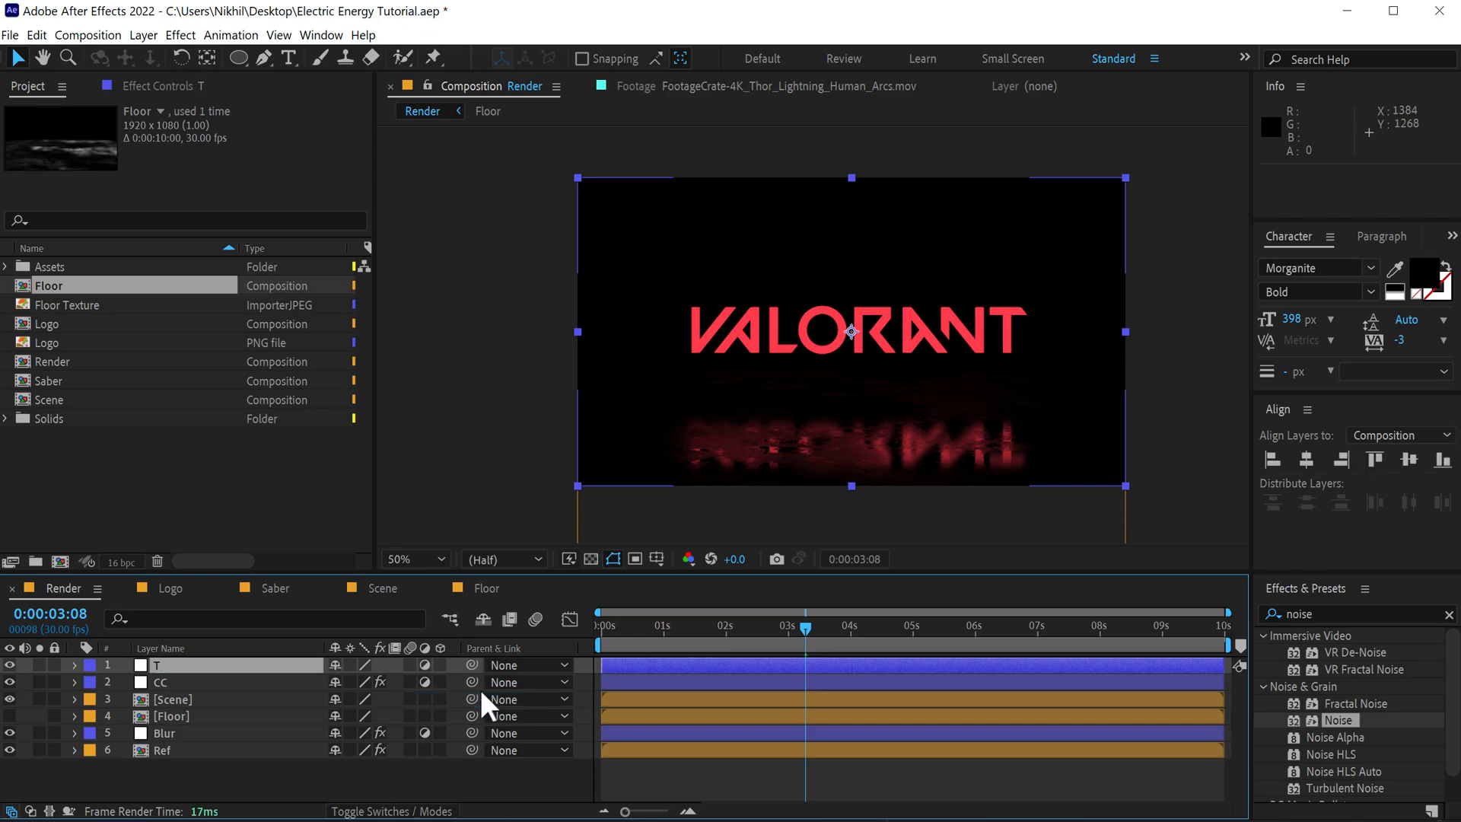
- Apply the Transform effect to layer T and set a Scale keyframe of 100 at 0:00:00:00
{"action": "left_click", "coordinate": [1326, 614]}
{"action": "type", "text": "trans"}
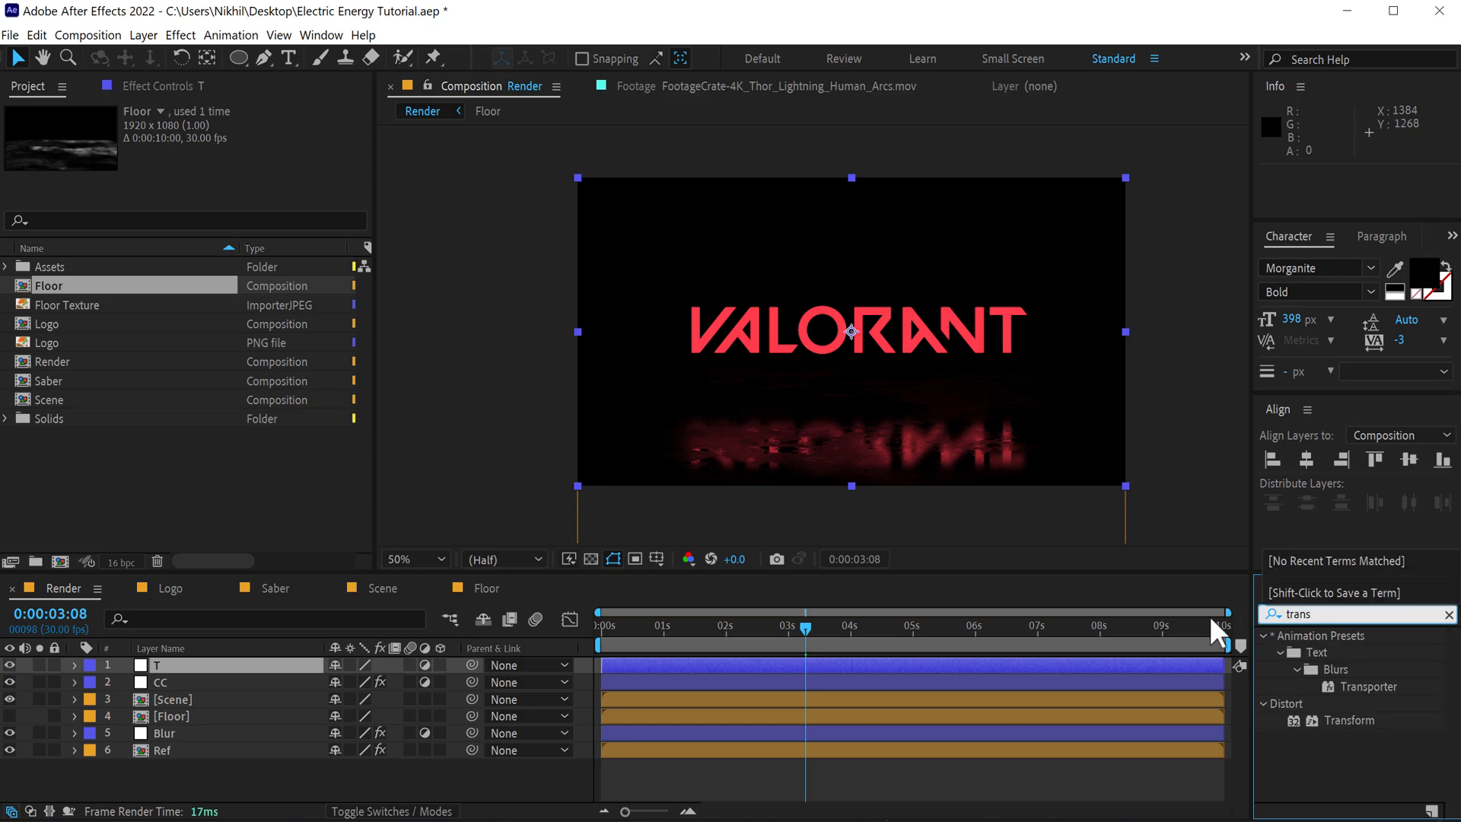
{"action": "double_click", "coordinate": [1336, 716]}
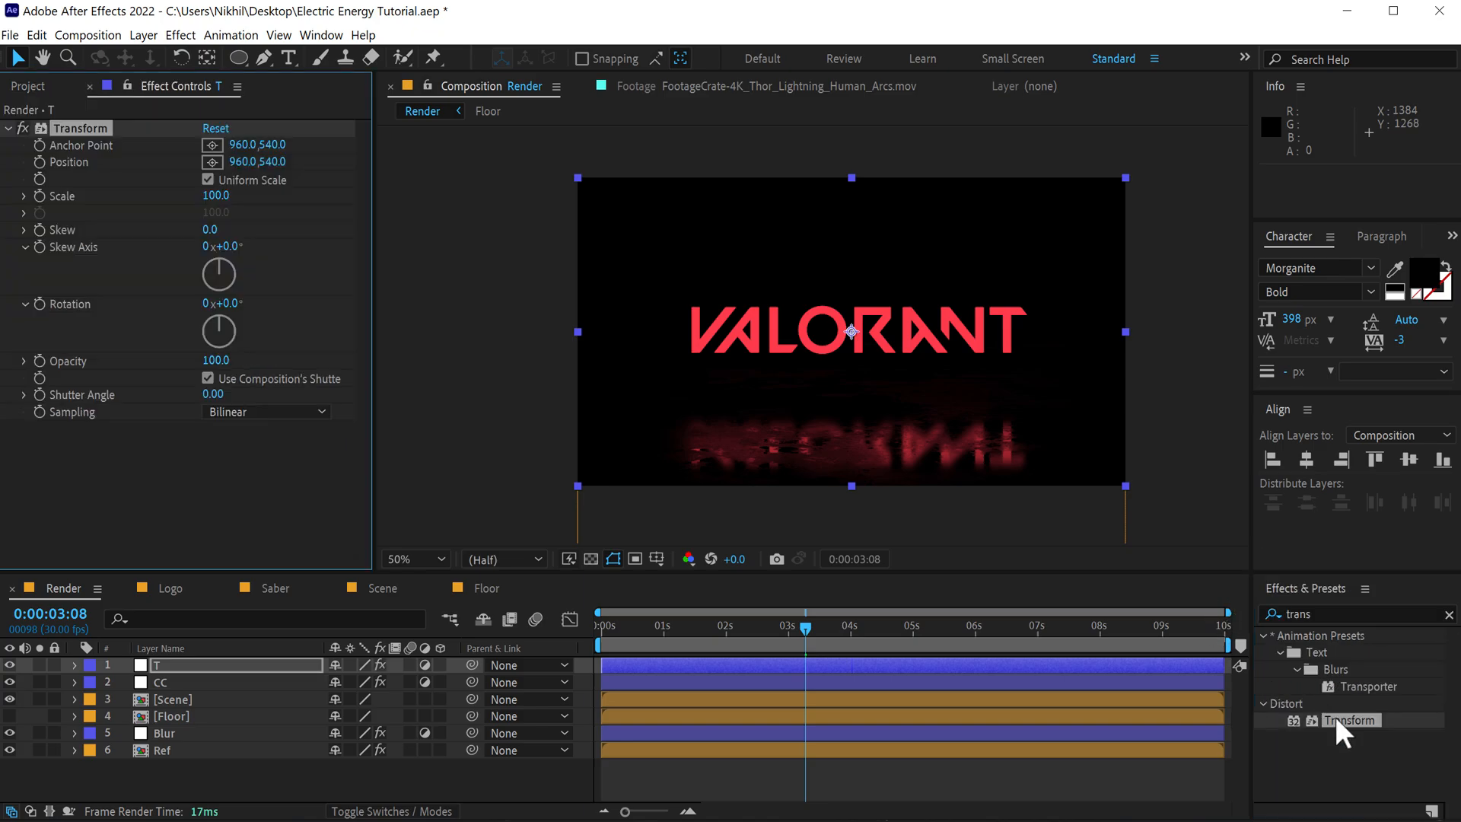
{"action": "left_click_drag", "start_coordinate": [608, 620], "coordinate": [482, 629]}
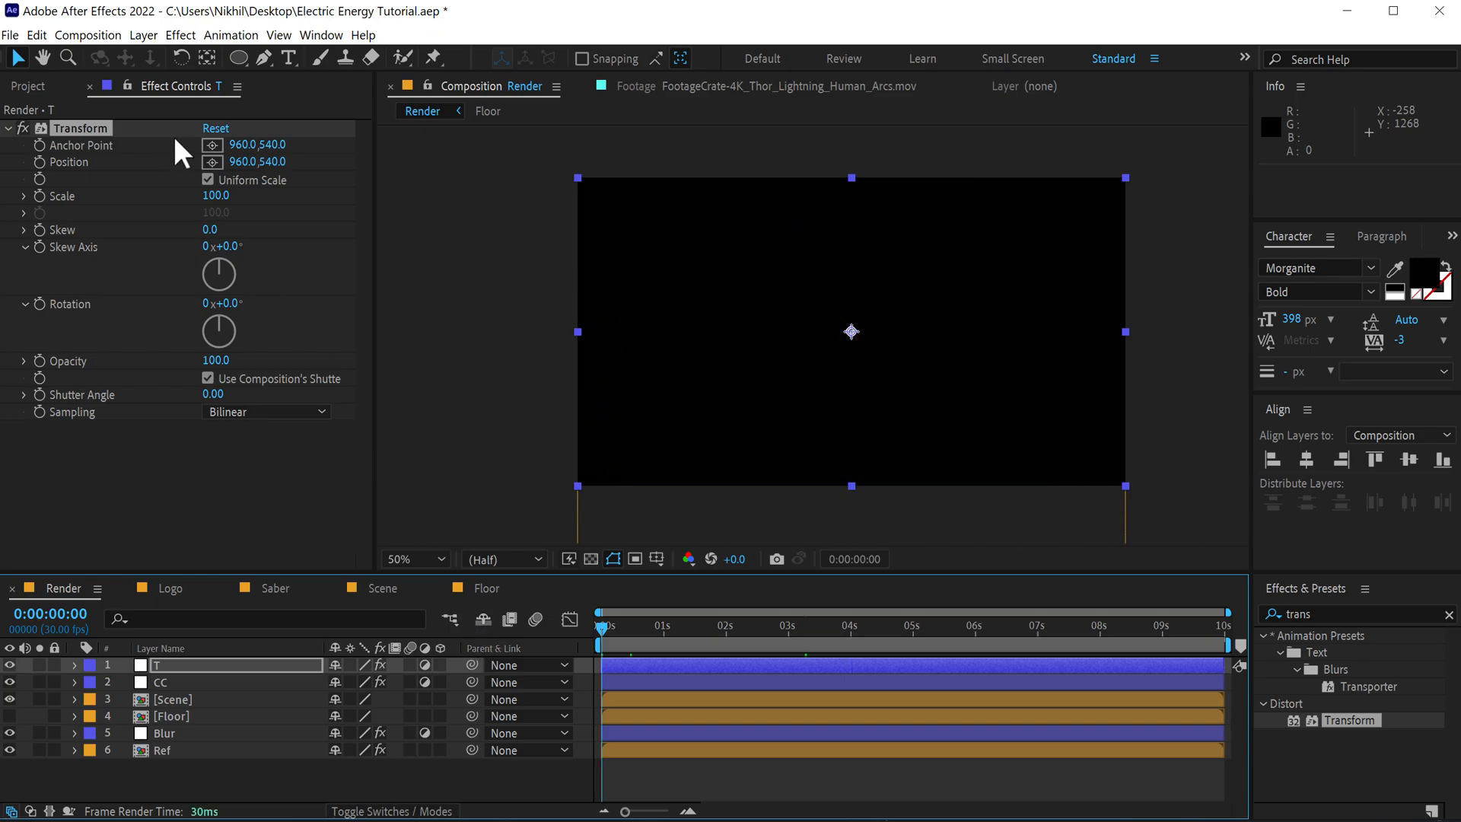
{"action": "left_click", "coordinate": [41, 196]}
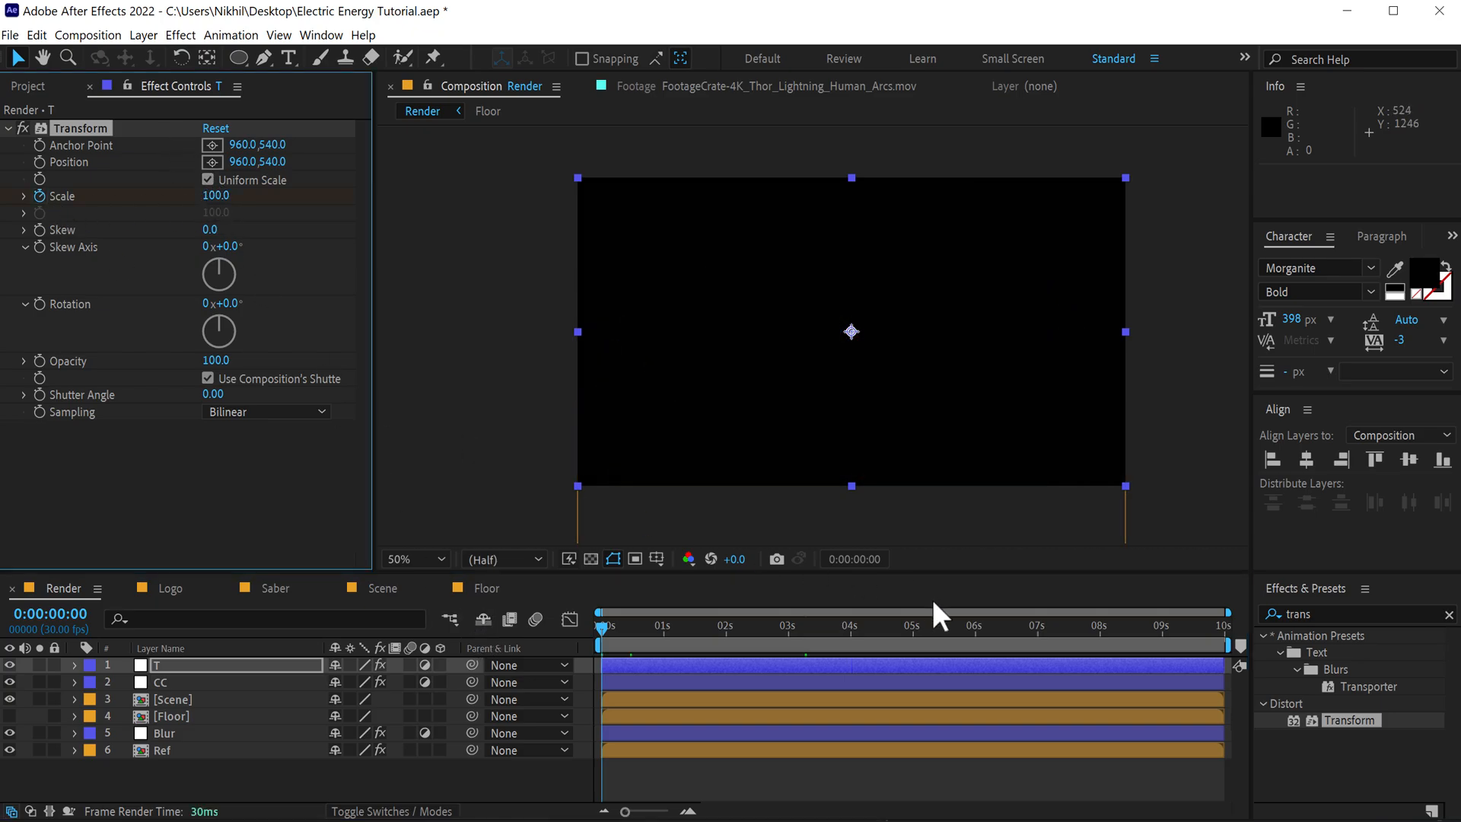
- End the work area at 0:00:07:00 and keyframe a slightly larger Transform Scale on T there for a slow zoom-in
{"action": "left_click_drag", "start_coordinate": [959, 629], "coordinate": [1037, 630]}
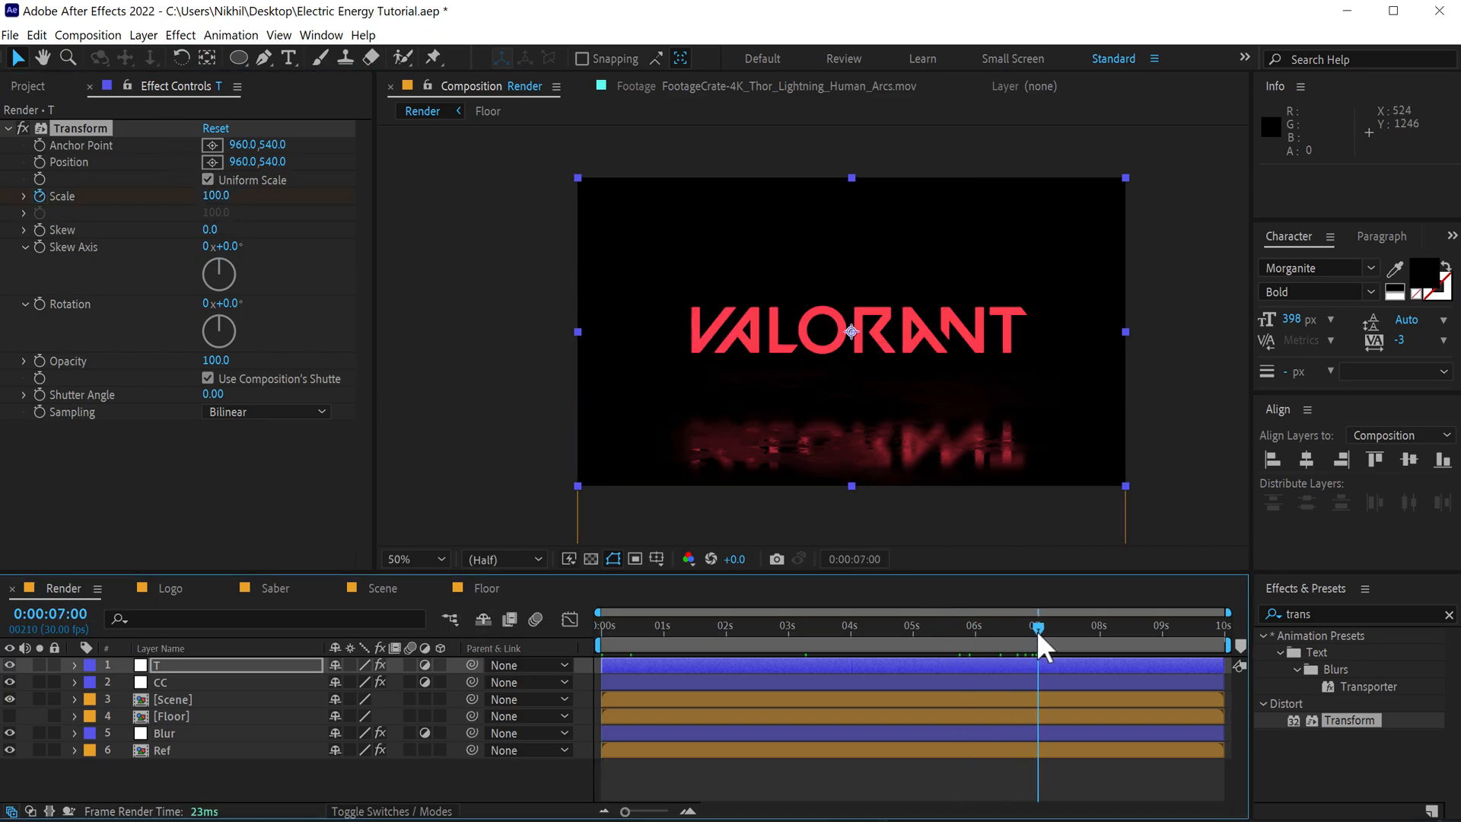
{"action": "key", "text": "n"}
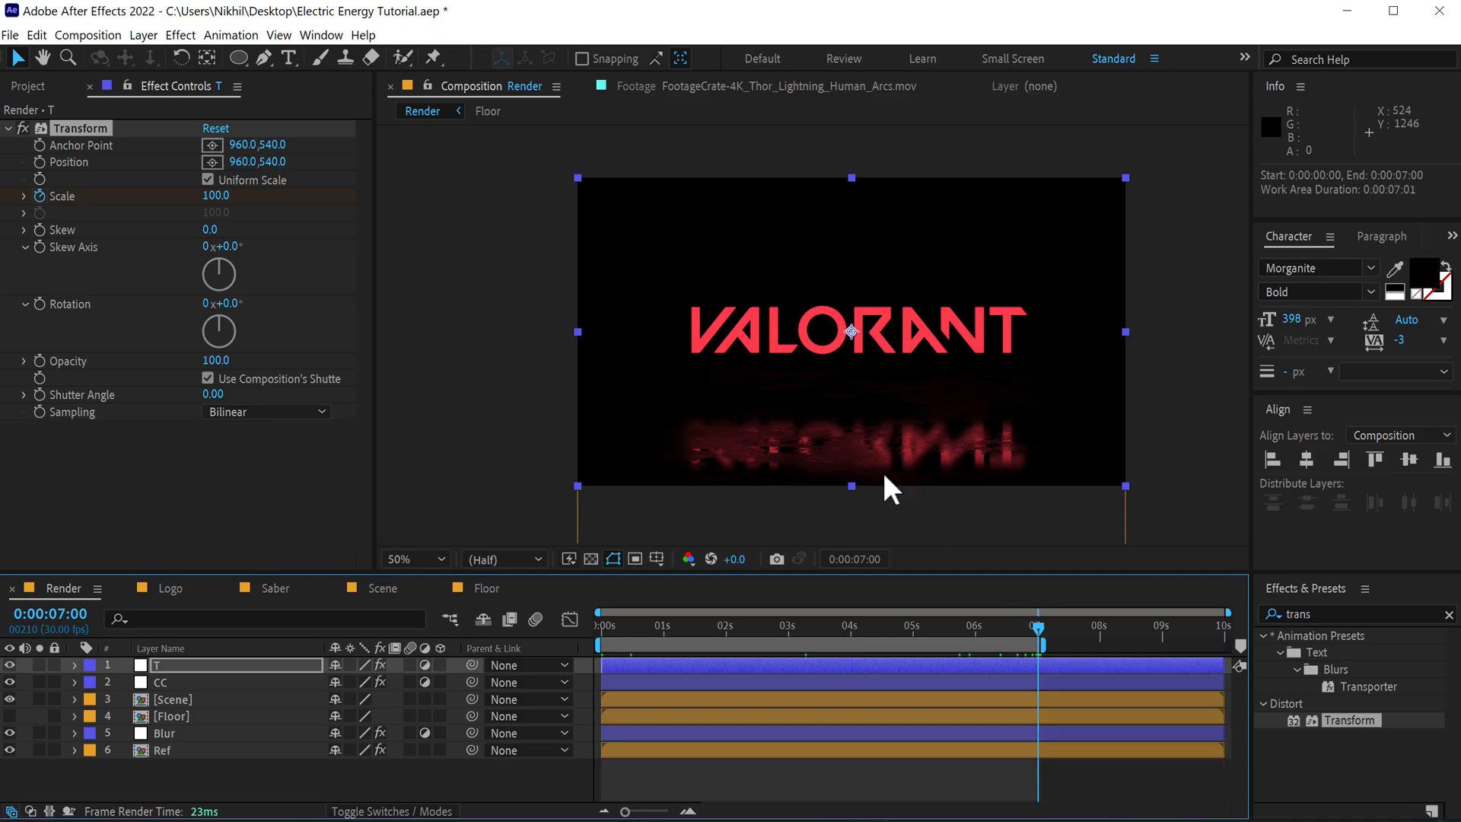
{"action": "left_click", "coordinate": [216, 195]}
{"action": "key", "text": "space"}
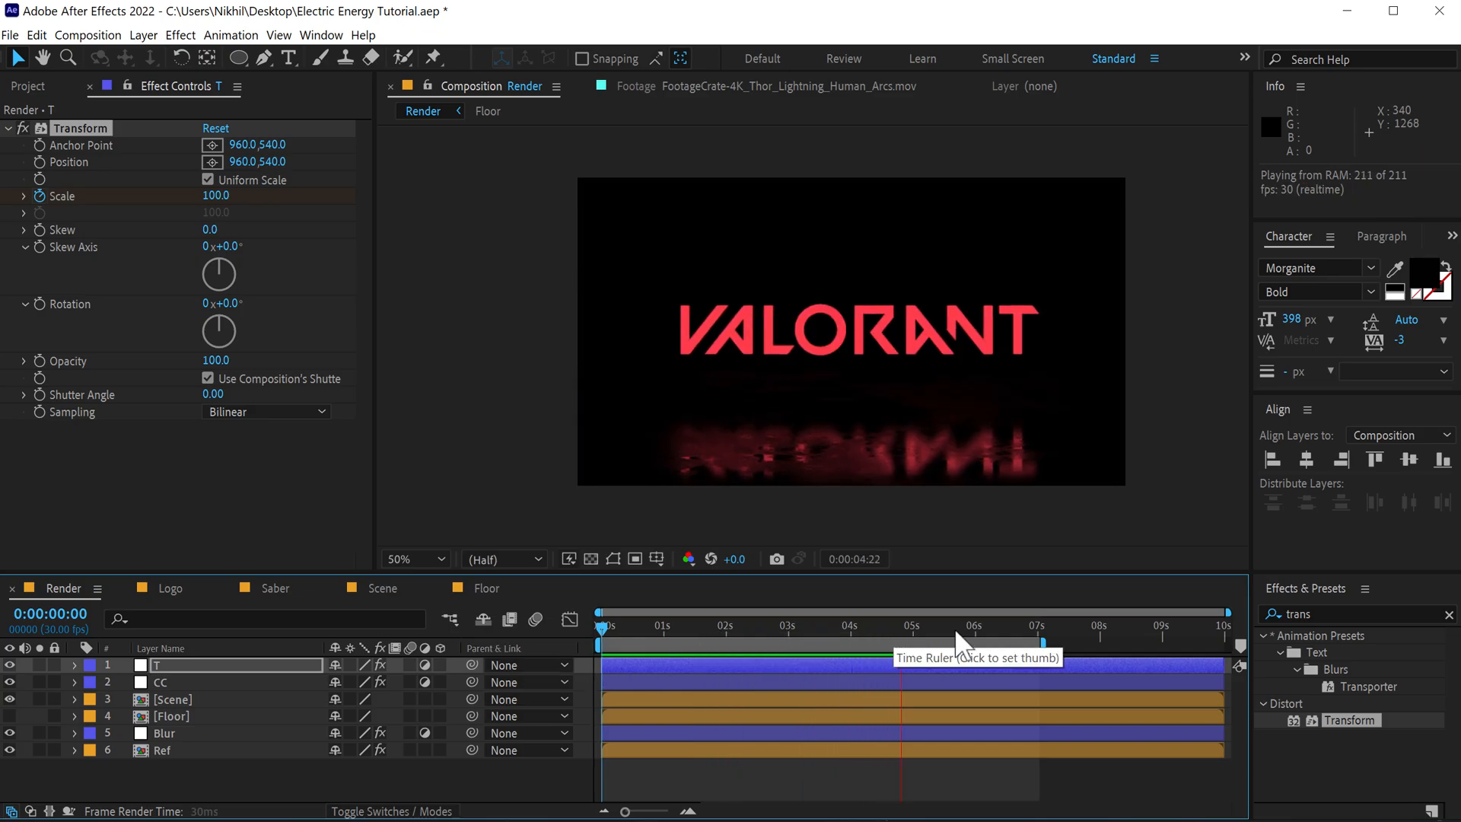
{"action": "key", "text": "space"}
- Apply Deep Glow to the Scene layer with Radius 695 and Exposure 0.19, judging it at 0:00:01:07
{"action": "left_click_drag", "start_coordinate": [814, 628], "coordinate": [677, 635]}
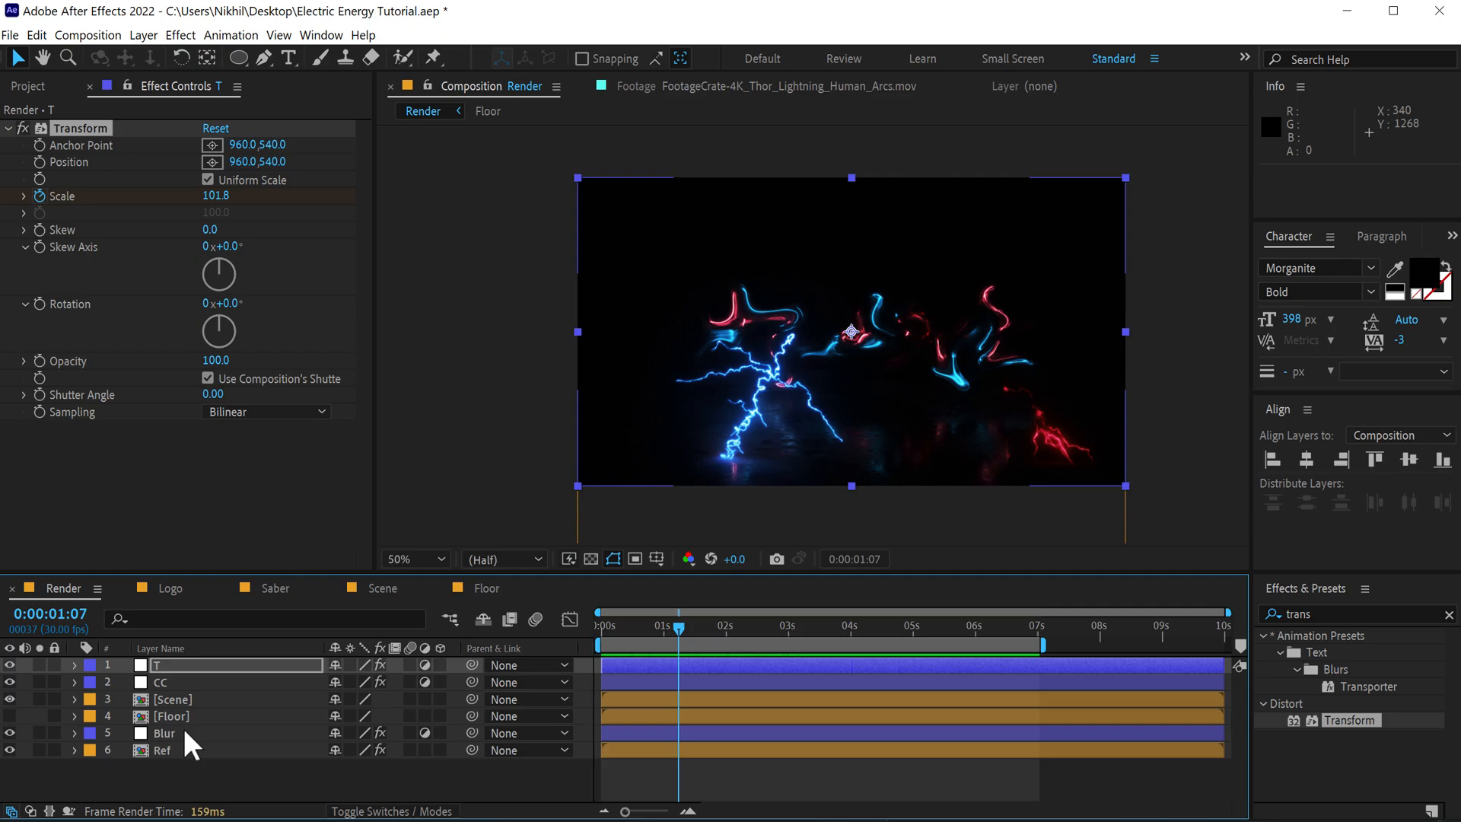
{"action": "left_click", "coordinate": [180, 698]}
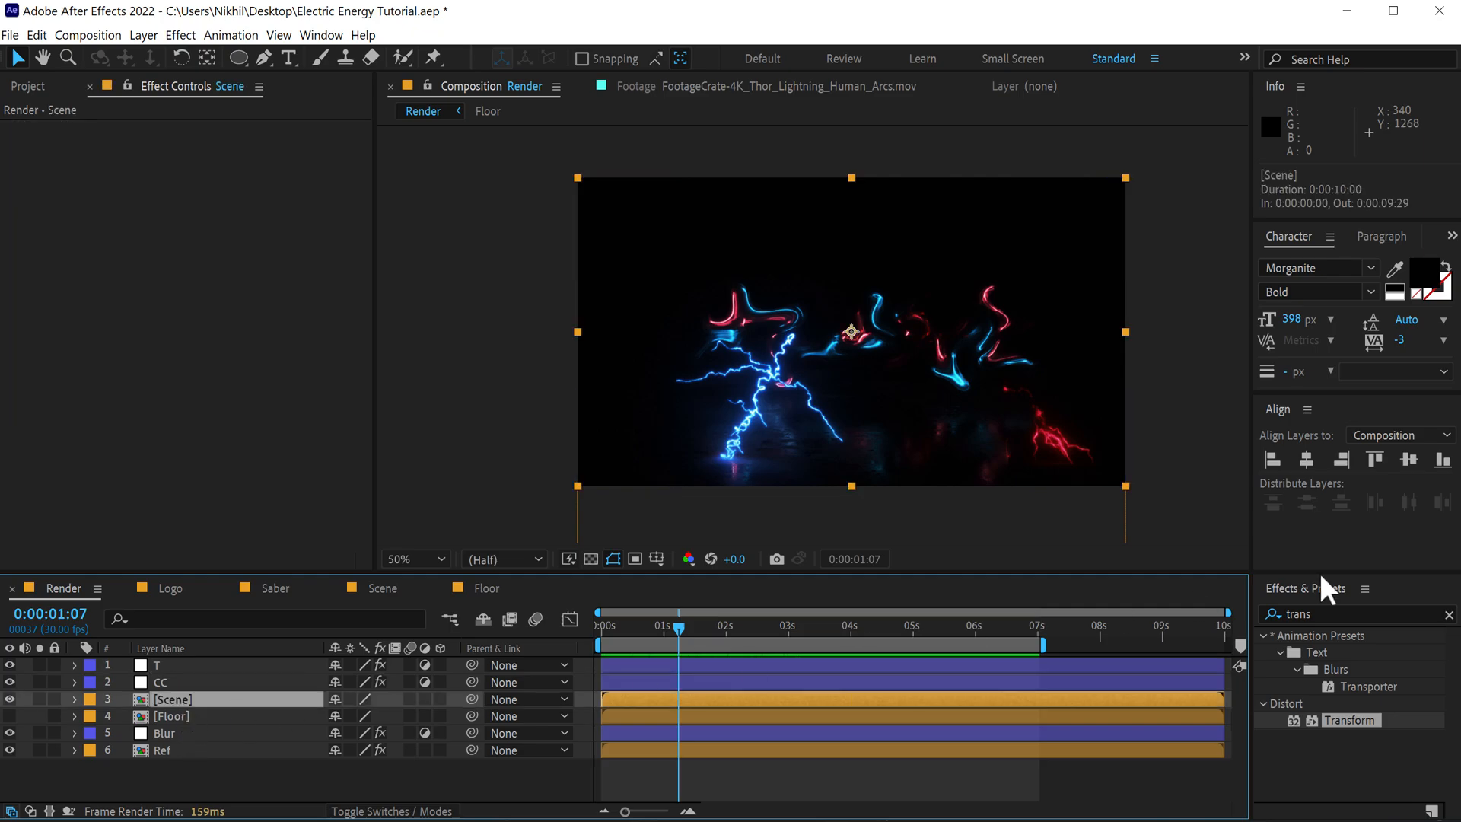
{"action": "left_click", "coordinate": [1324, 614]}
{"action": "type", "text": "deep"}
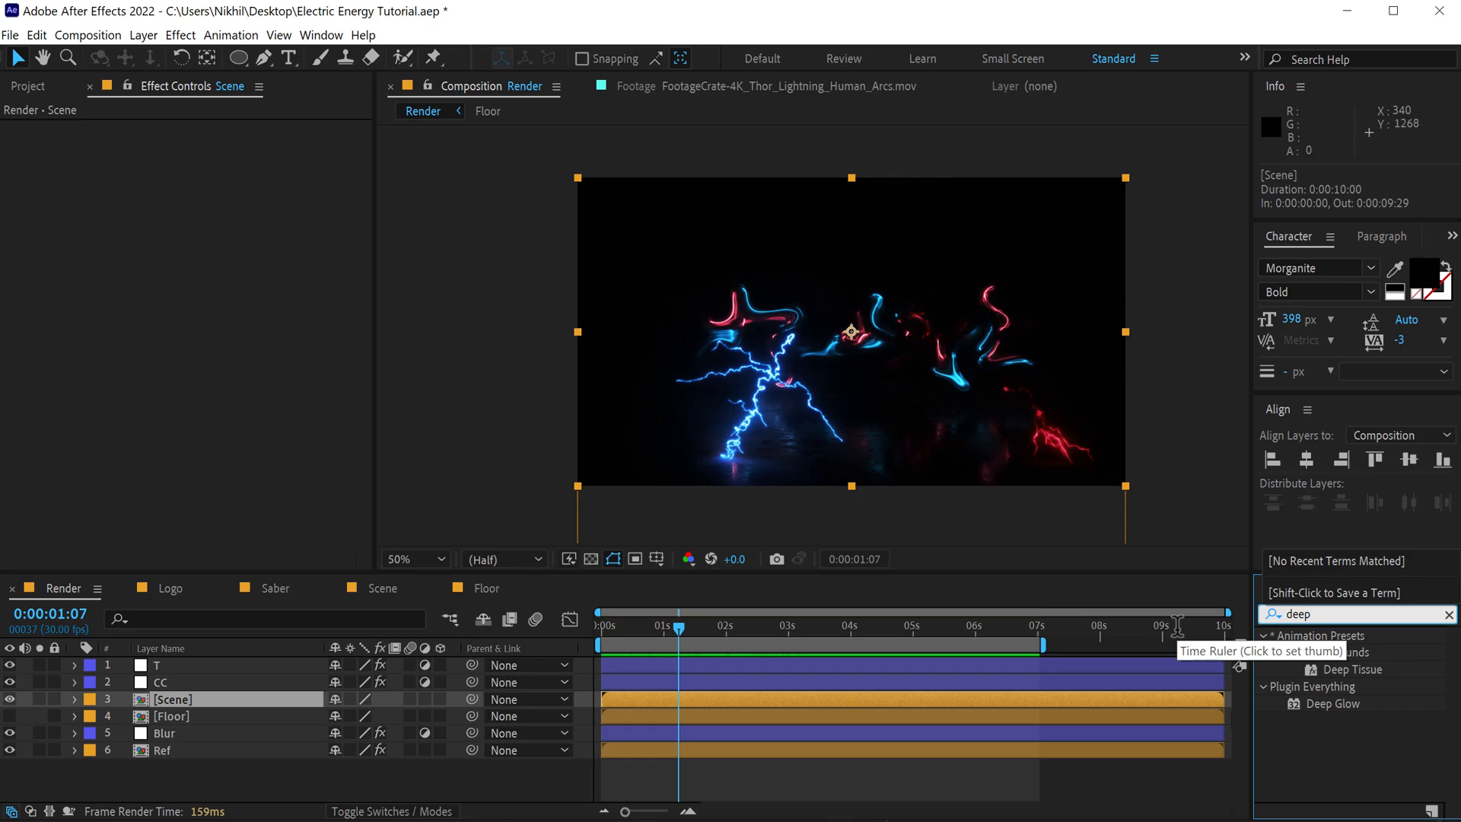
{"action": "double_click", "coordinate": [1330, 702]}
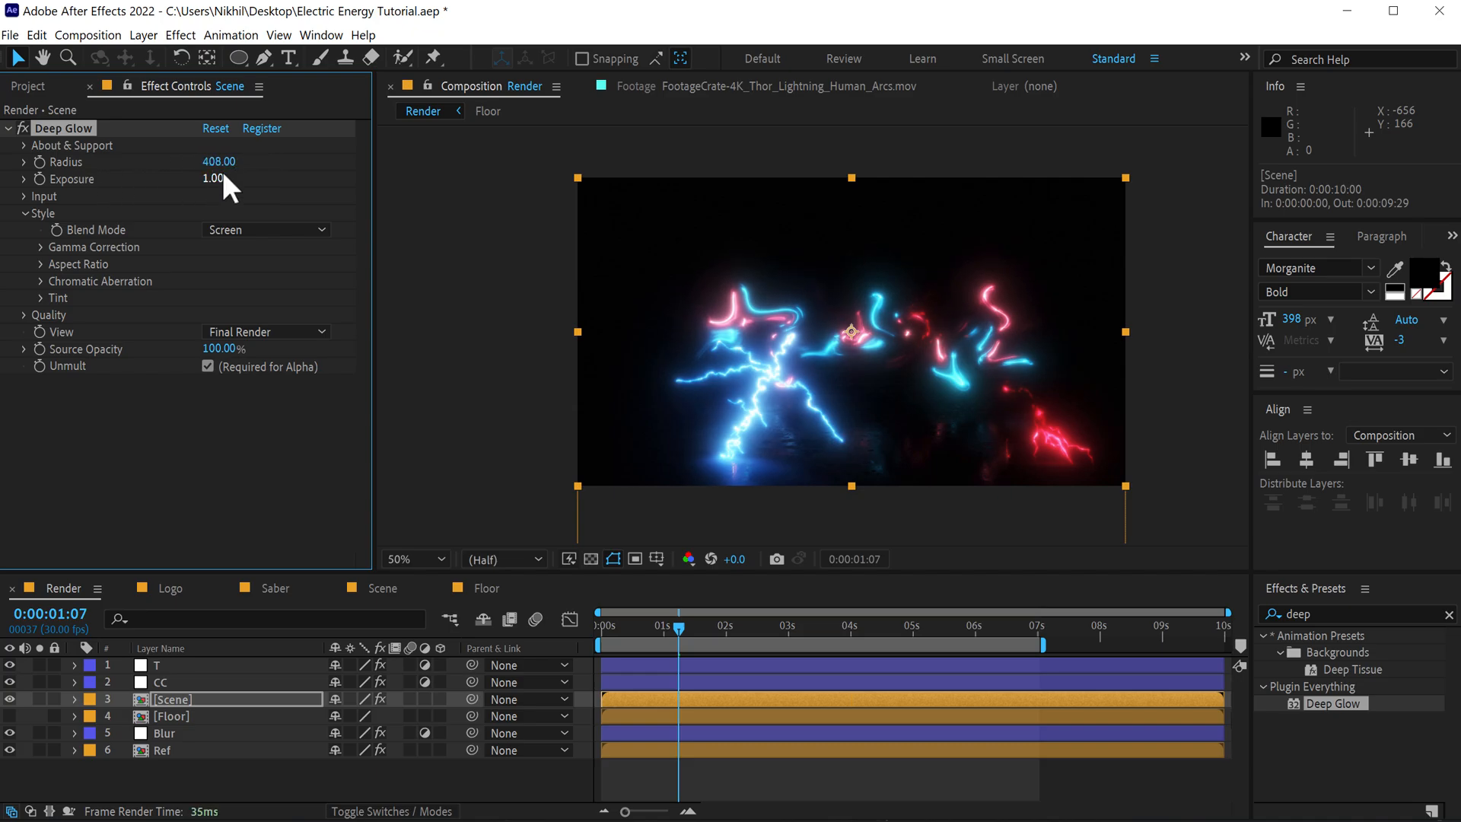
{"action": "left_click_drag", "start_coordinate": [194, 176], "coordinate": [67, 197]}
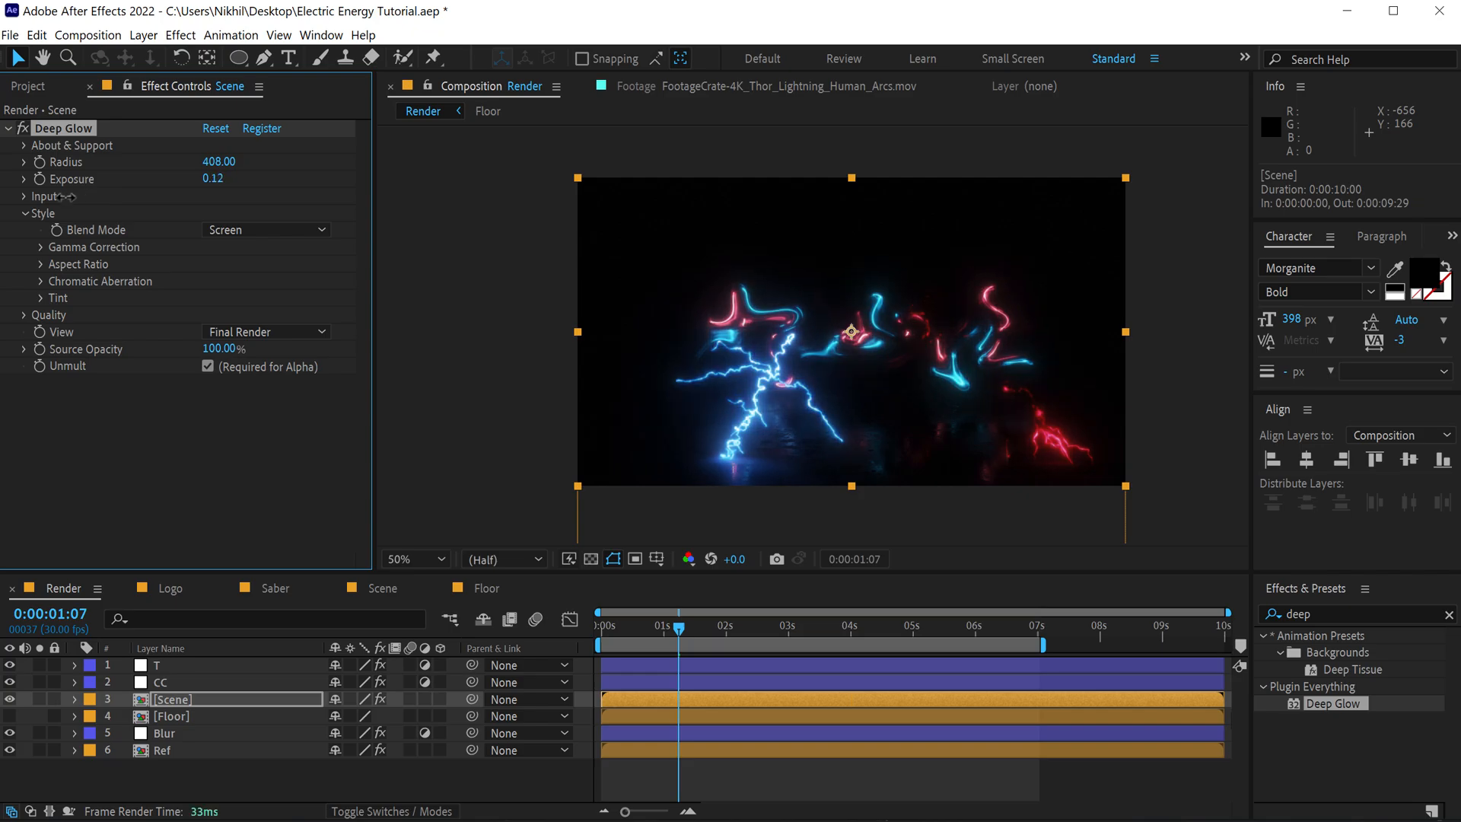
{"action": "left_click_drag", "start_coordinate": [228, 161], "coordinate": [235, 162]}
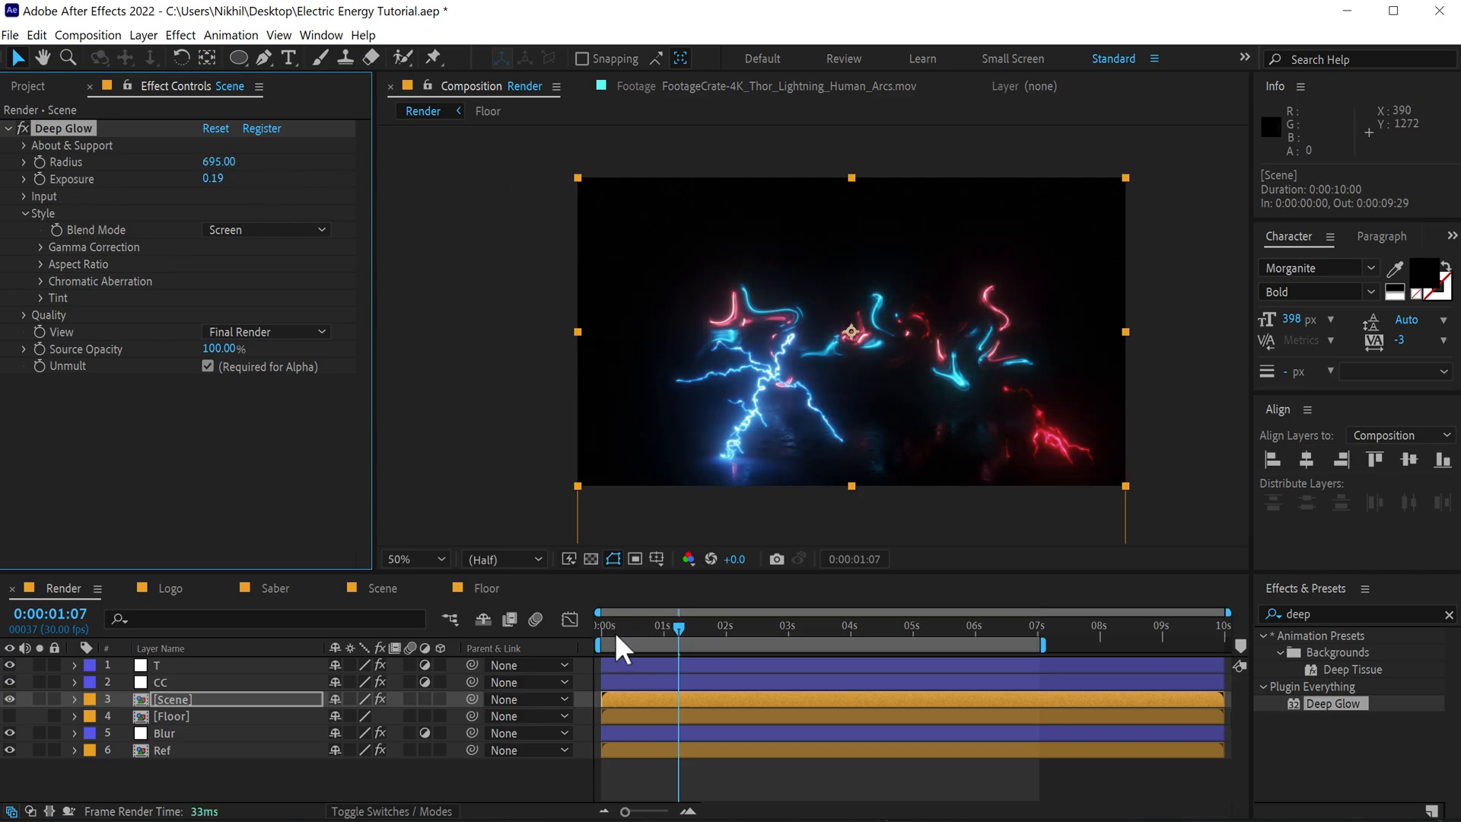
- Keyframe the Scene layer's Deep Glow Exposure from 0.19 at 0:00:02:05 down to 0.02 at 0:00:03:01
{"action": "left_click_drag", "start_coordinate": [615, 632], "coordinate": [736, 638]}
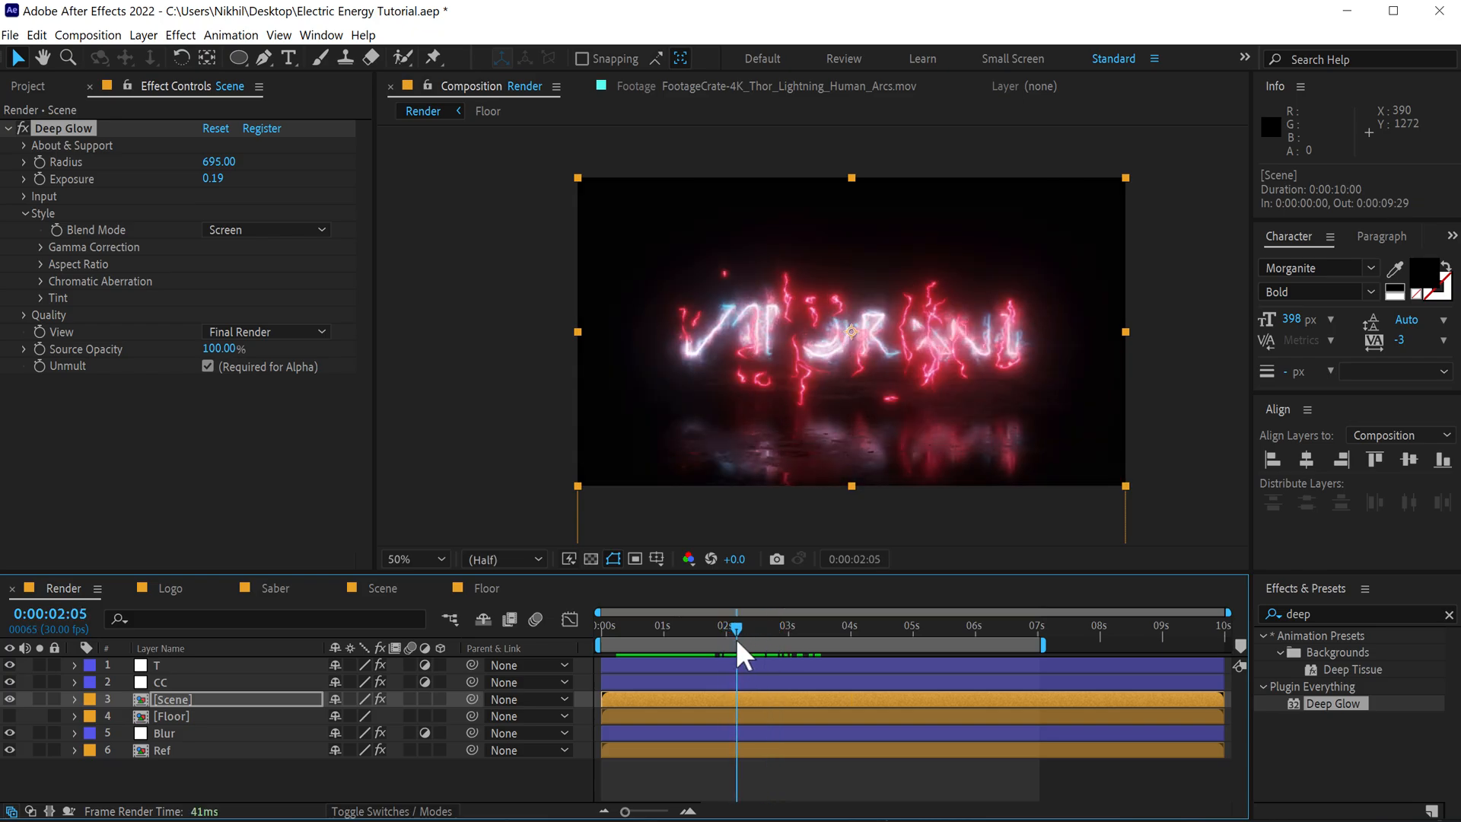
{"action": "left_click", "coordinate": [41, 181]}
{"action": "left_click_drag", "start_coordinate": [736, 630], "coordinate": [791, 630]}
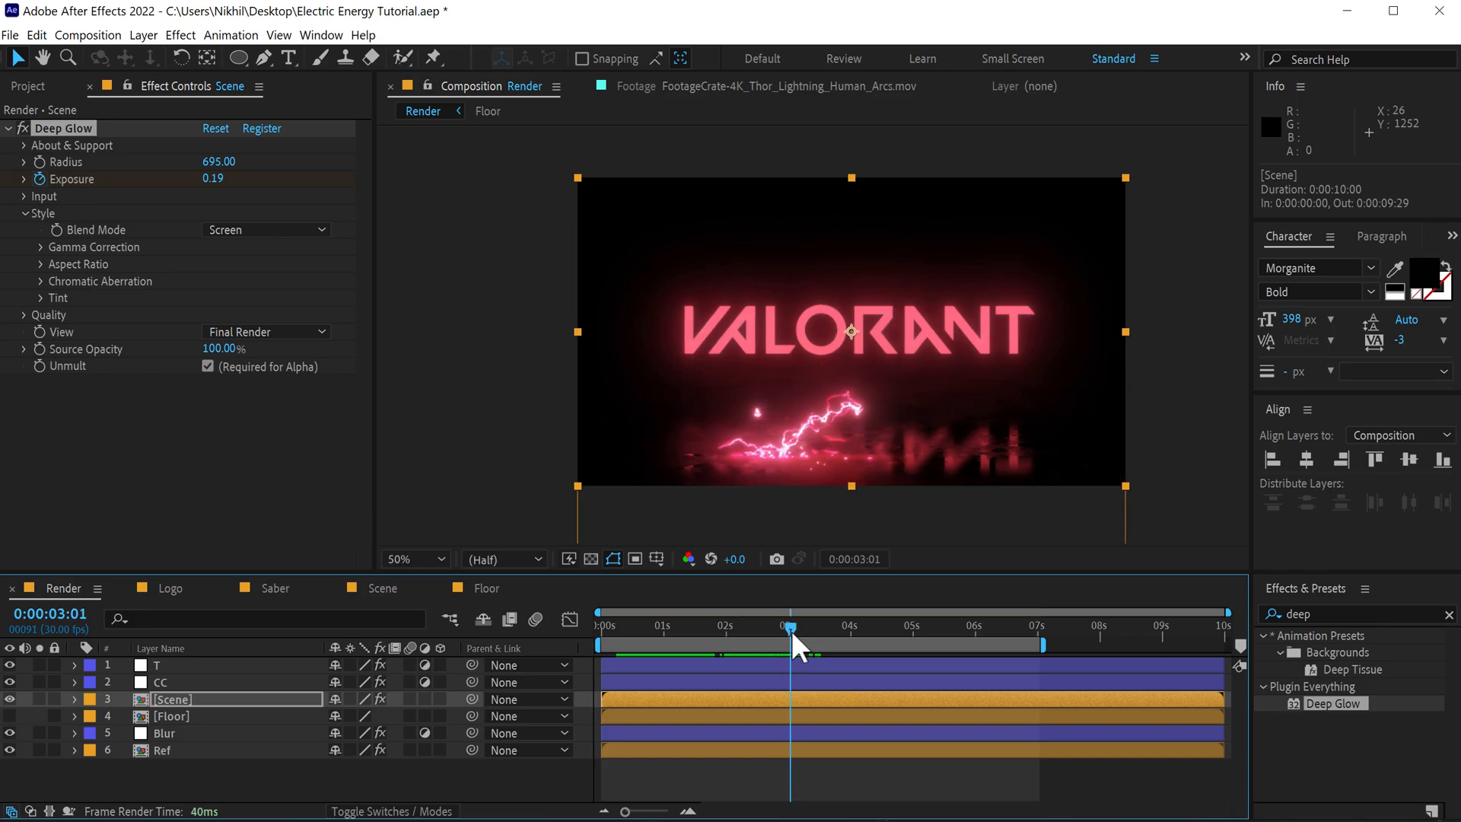
{"action": "left_click_drag", "start_coordinate": [217, 186], "coordinate": [192, 180]}
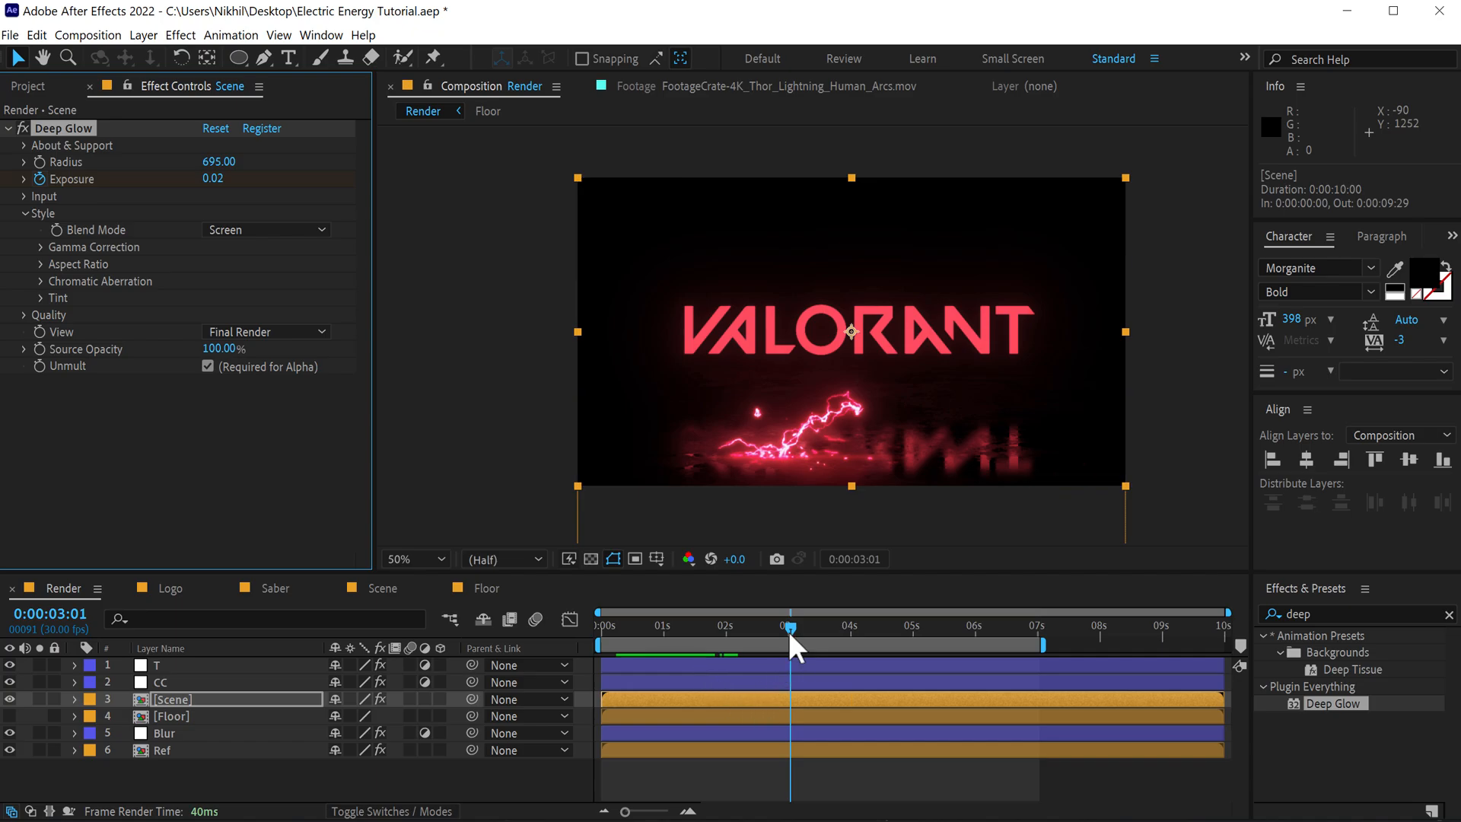
- Preview the Render animation from the start to check the glow and the slow zoom together
{"action": "left_click_drag", "start_coordinate": [789, 633], "coordinate": [455, 637]}
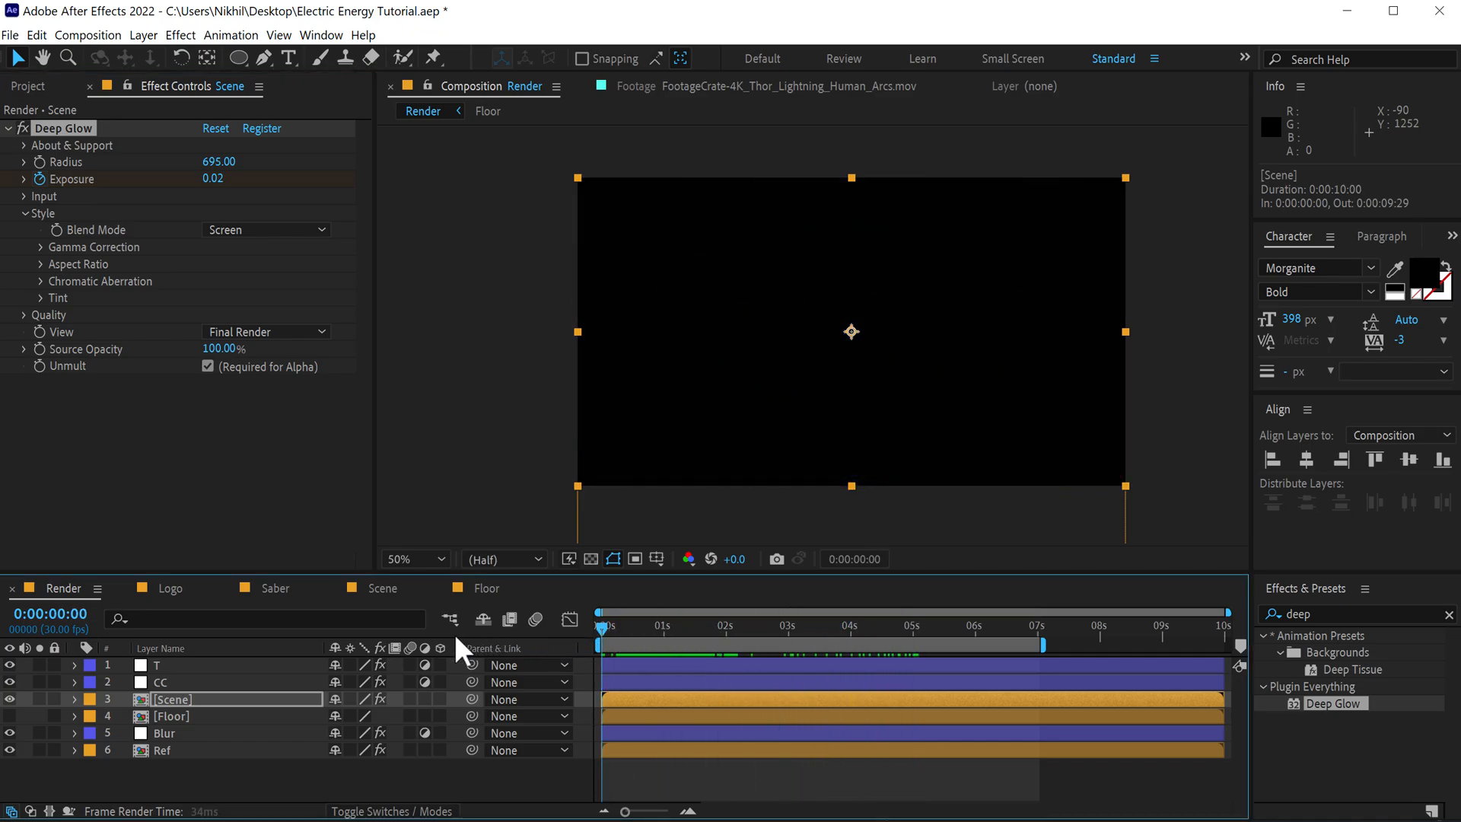
{"action": "key", "text": "ctrl+z"}
{"action": "key", "text": "space"}
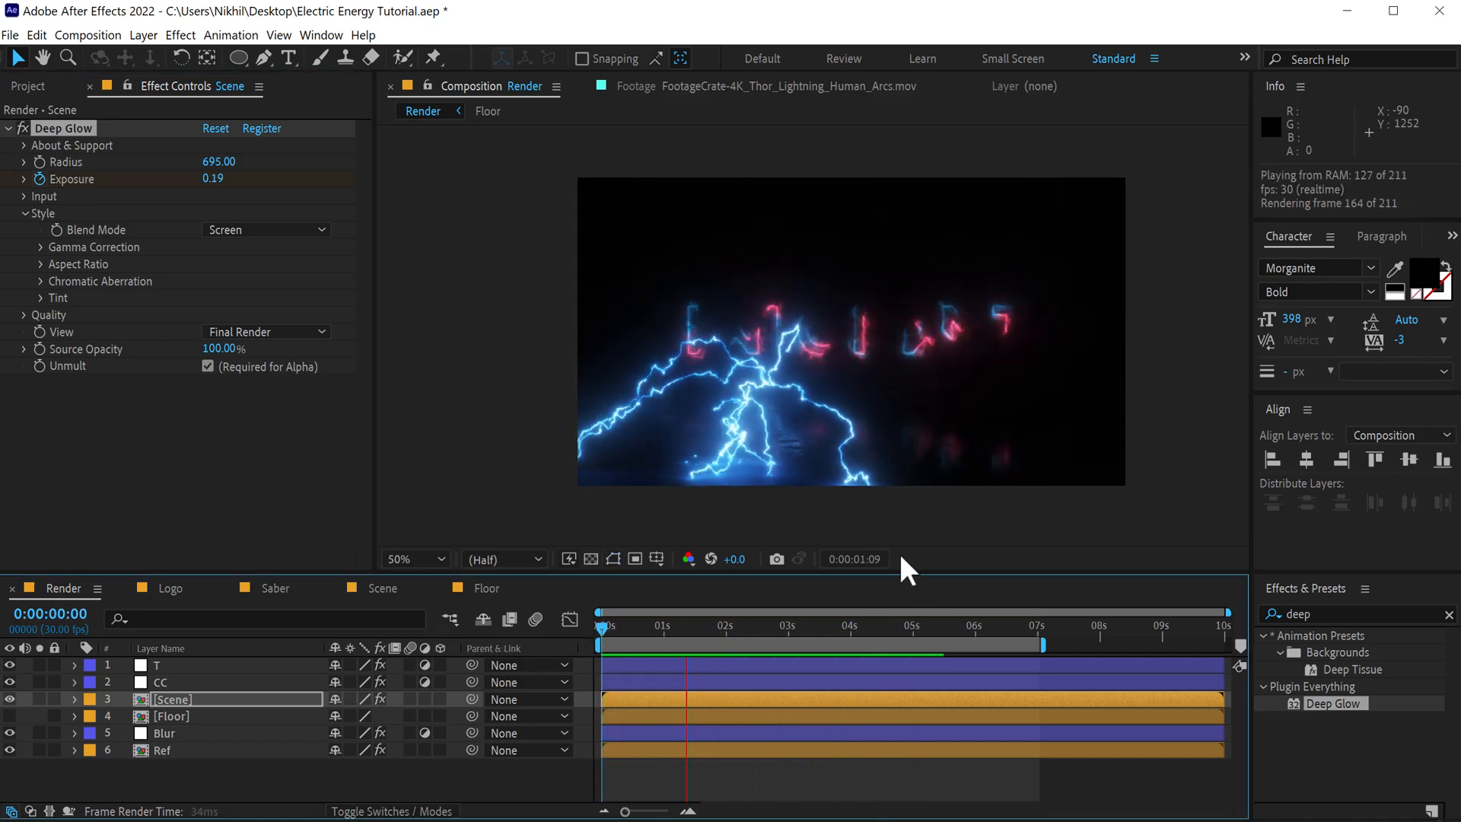